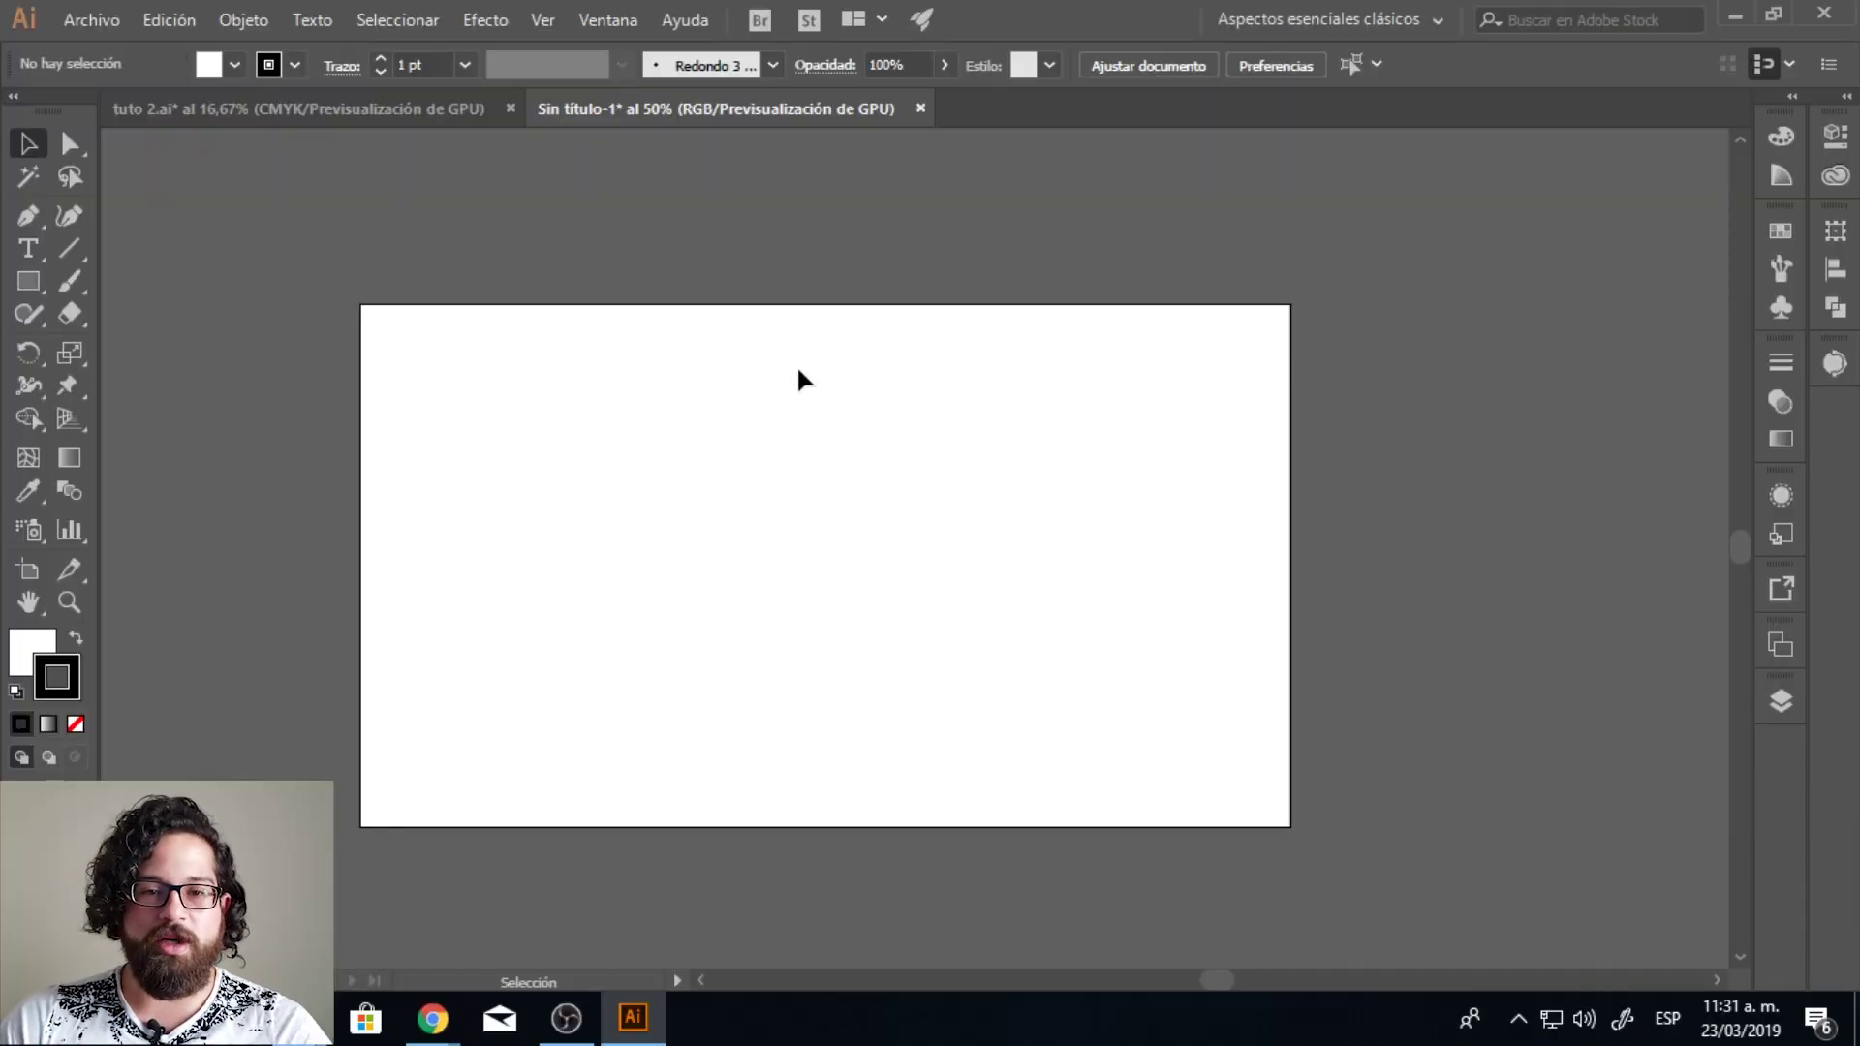
# Step: Nudge the artboard view slightly and bring up the Color panel with F6
pyautogui.moveTo(797, 377); pyautogui.dragTo(829, 371)
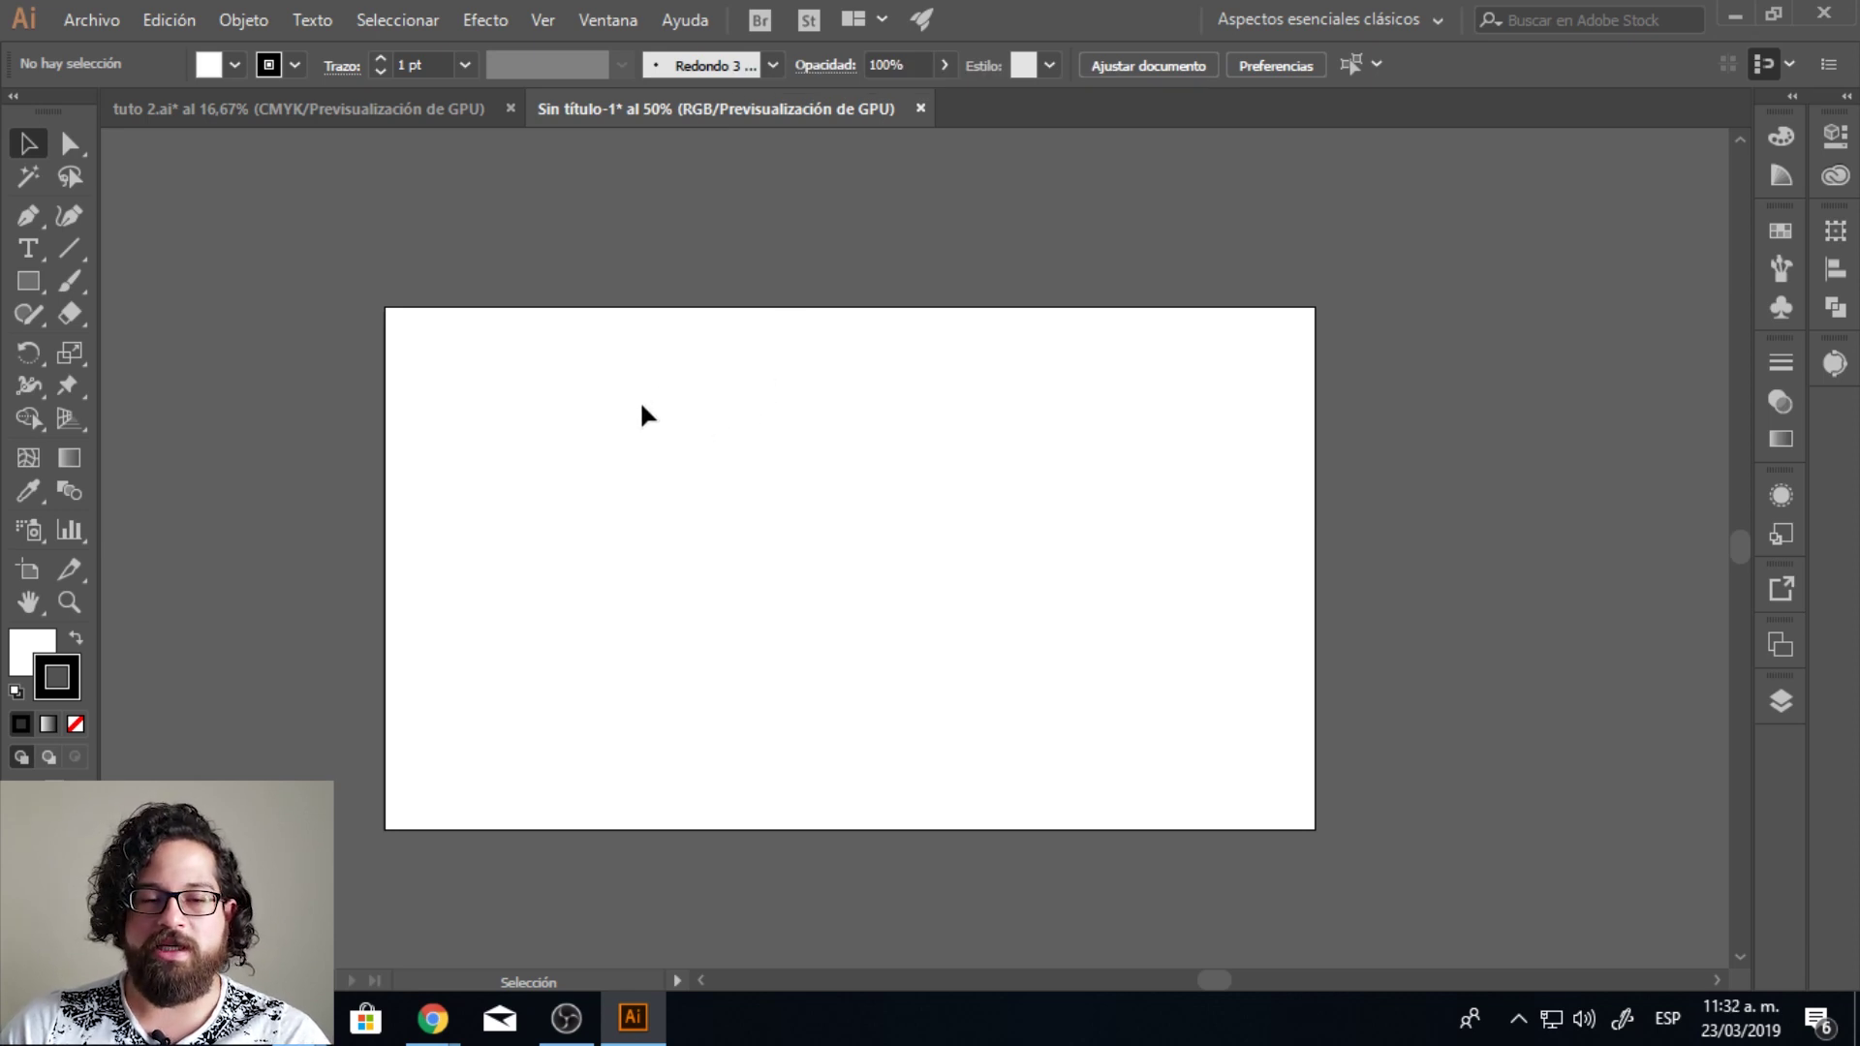
pyautogui.press('F6')
# Step: With white fill and no stroke, draw a rectangle and a circle on the artboard
pyautogui.click(37, 641)
pyautogui.click(75, 723)
pyautogui.click(28, 281)
pyautogui.moveTo(549, 393)
pyautogui.mouseDown()
pyautogui.moveTo(950, 599)
pyautogui.moveTo(998, 603)
pyautogui.mouseUp()
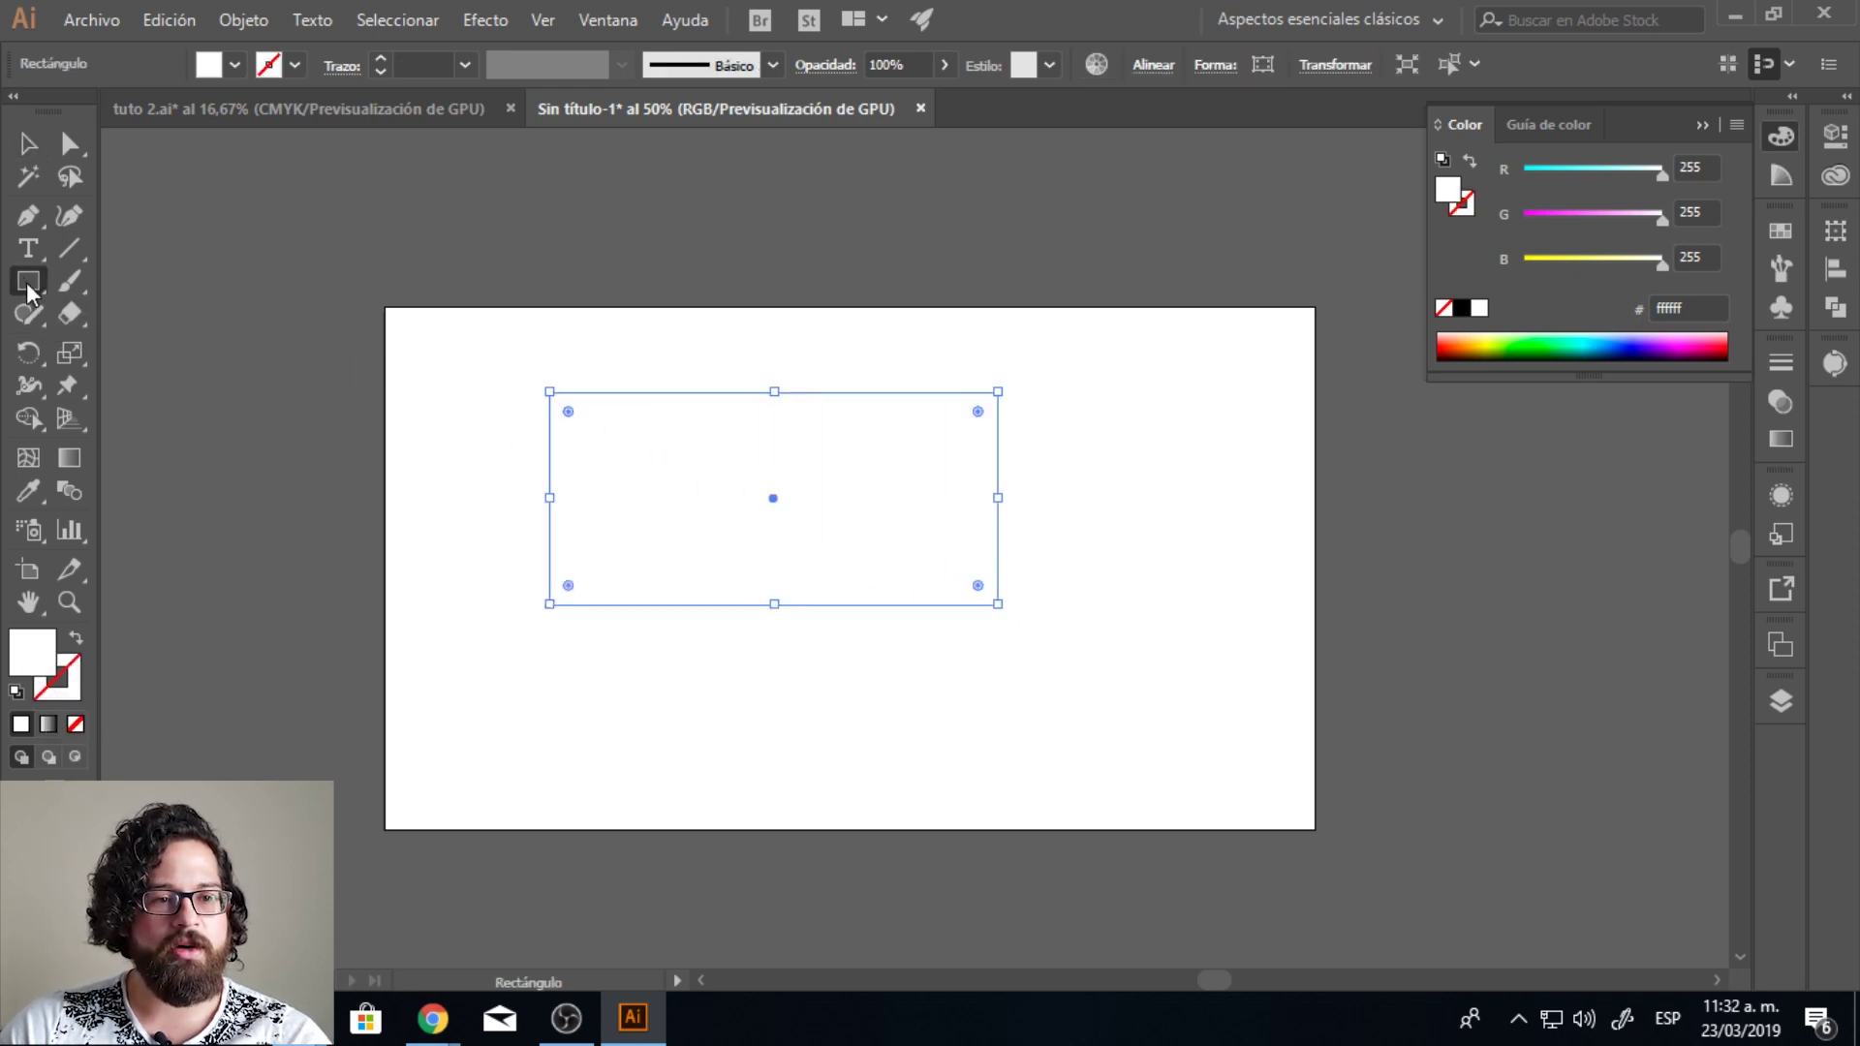
pyautogui.moveTo(28, 283); pyautogui.dragTo(147, 354)
pyautogui.moveTo(1146, 462); pyautogui.dragTo(1233, 519)
# Step: Draw a closed freeform polygon with one curved corner using the Pen tool
pyautogui.press('p')
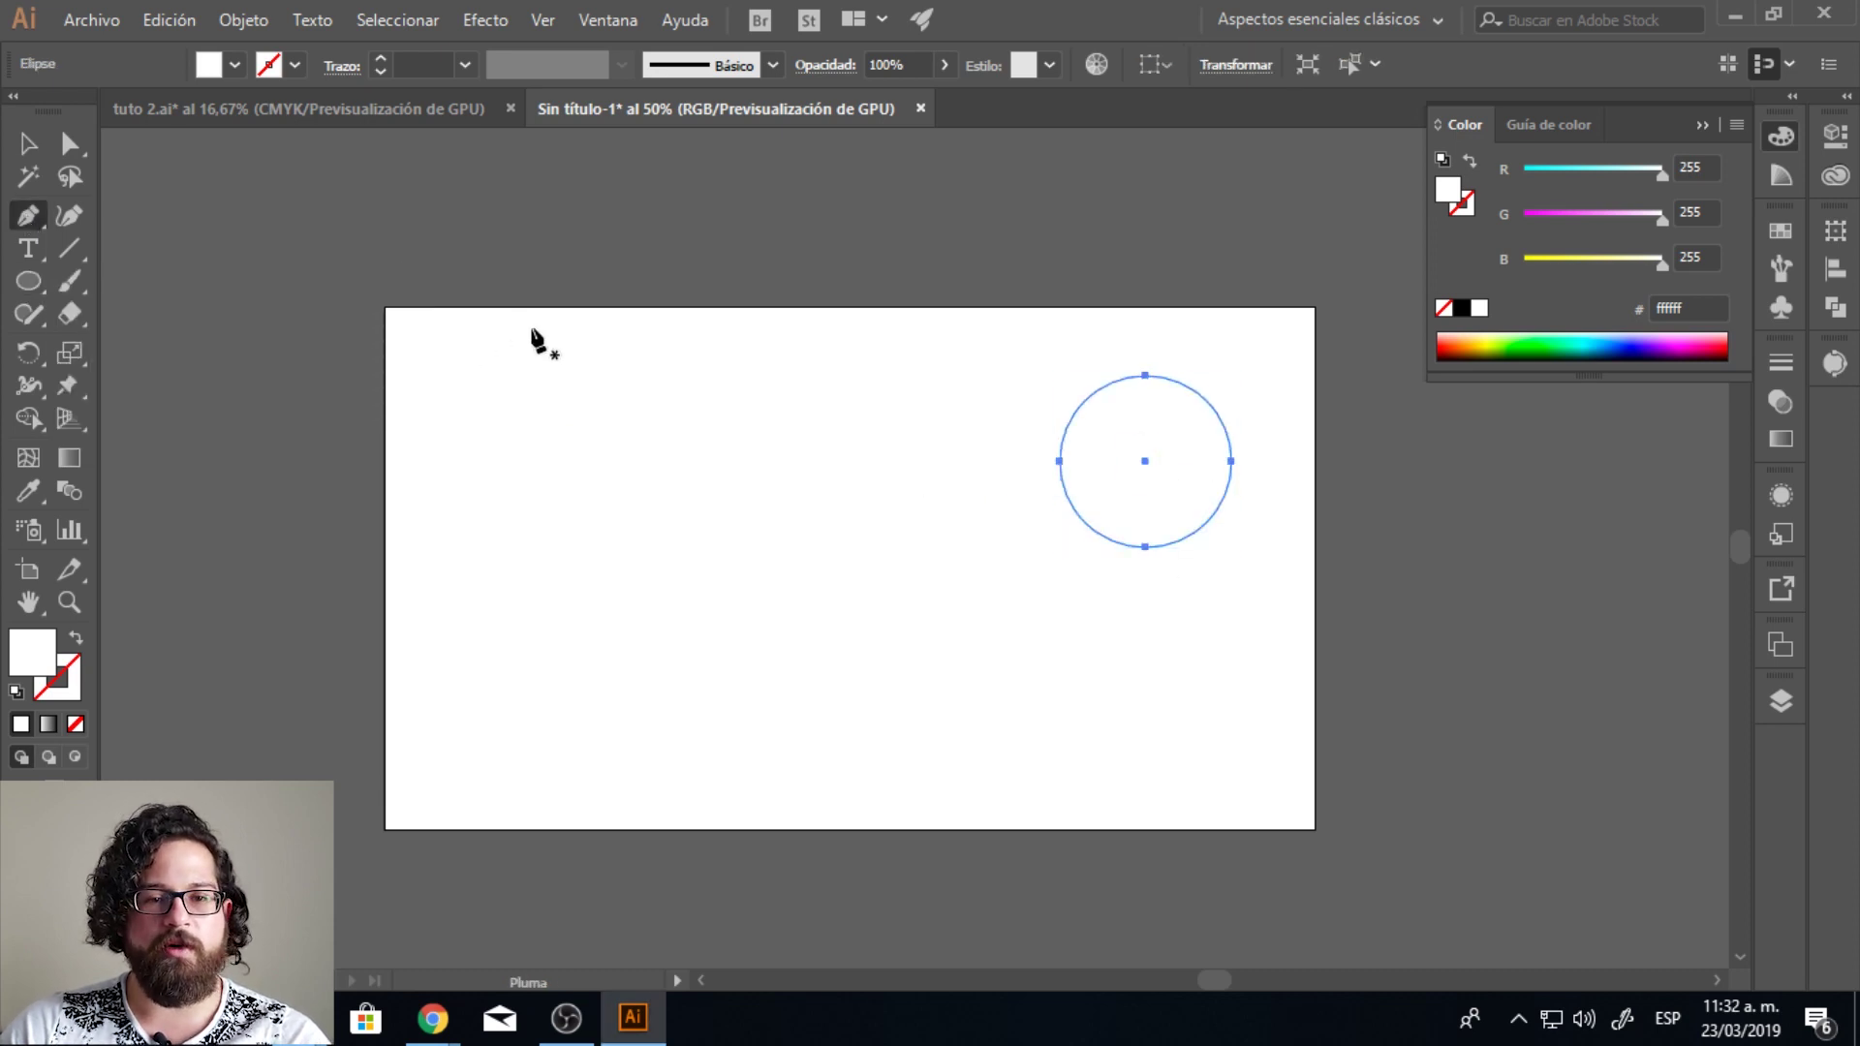
pyautogui.click(697, 249)
pyautogui.click(619, 307)
pyautogui.click(734, 364)
pyautogui.moveTo(905, 328); pyautogui.dragTo(905, 258)
pyautogui.click(898, 248)
pyautogui.click(756, 190)
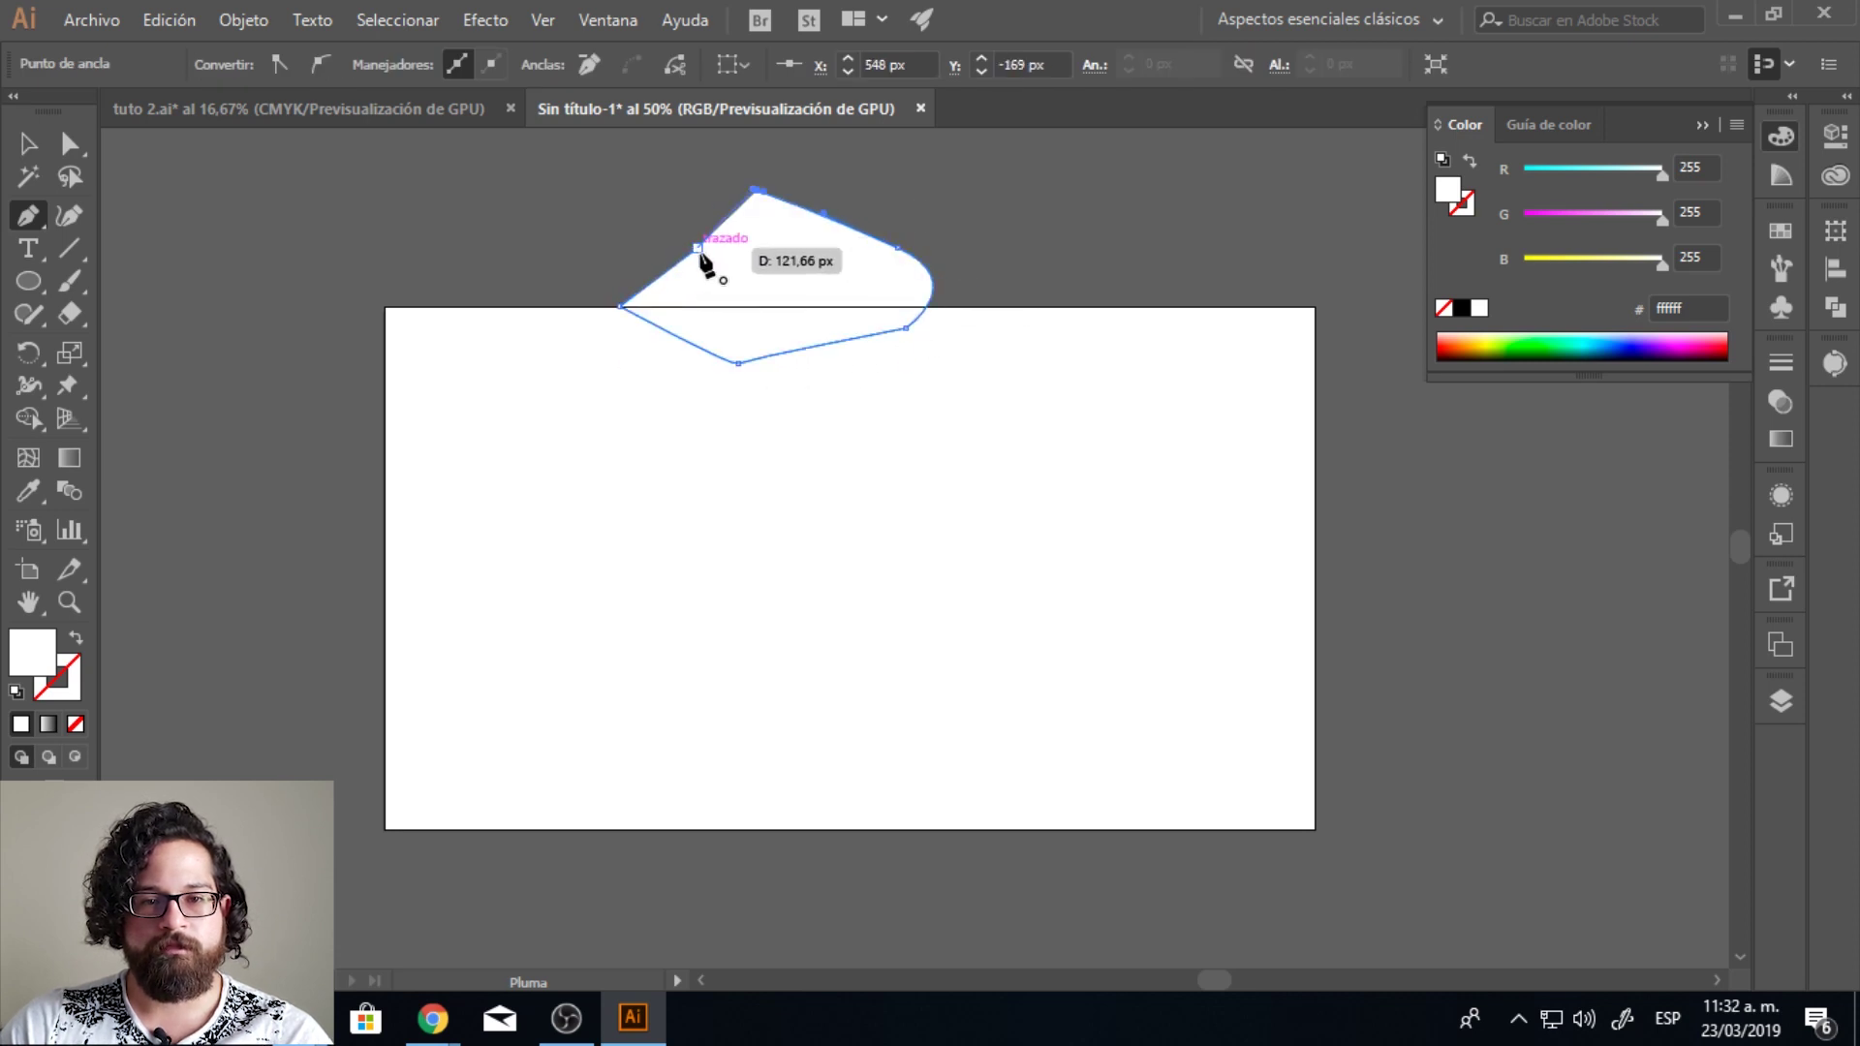
pyautogui.click(699, 250)
# Step: Marquee-select all three shapes and bring up the fill colour picker
pyautogui.click(28, 143)
pyautogui.moveTo(457, 182); pyautogui.dragTo(1298, 645)
pyautogui.doubleClick(32, 651)
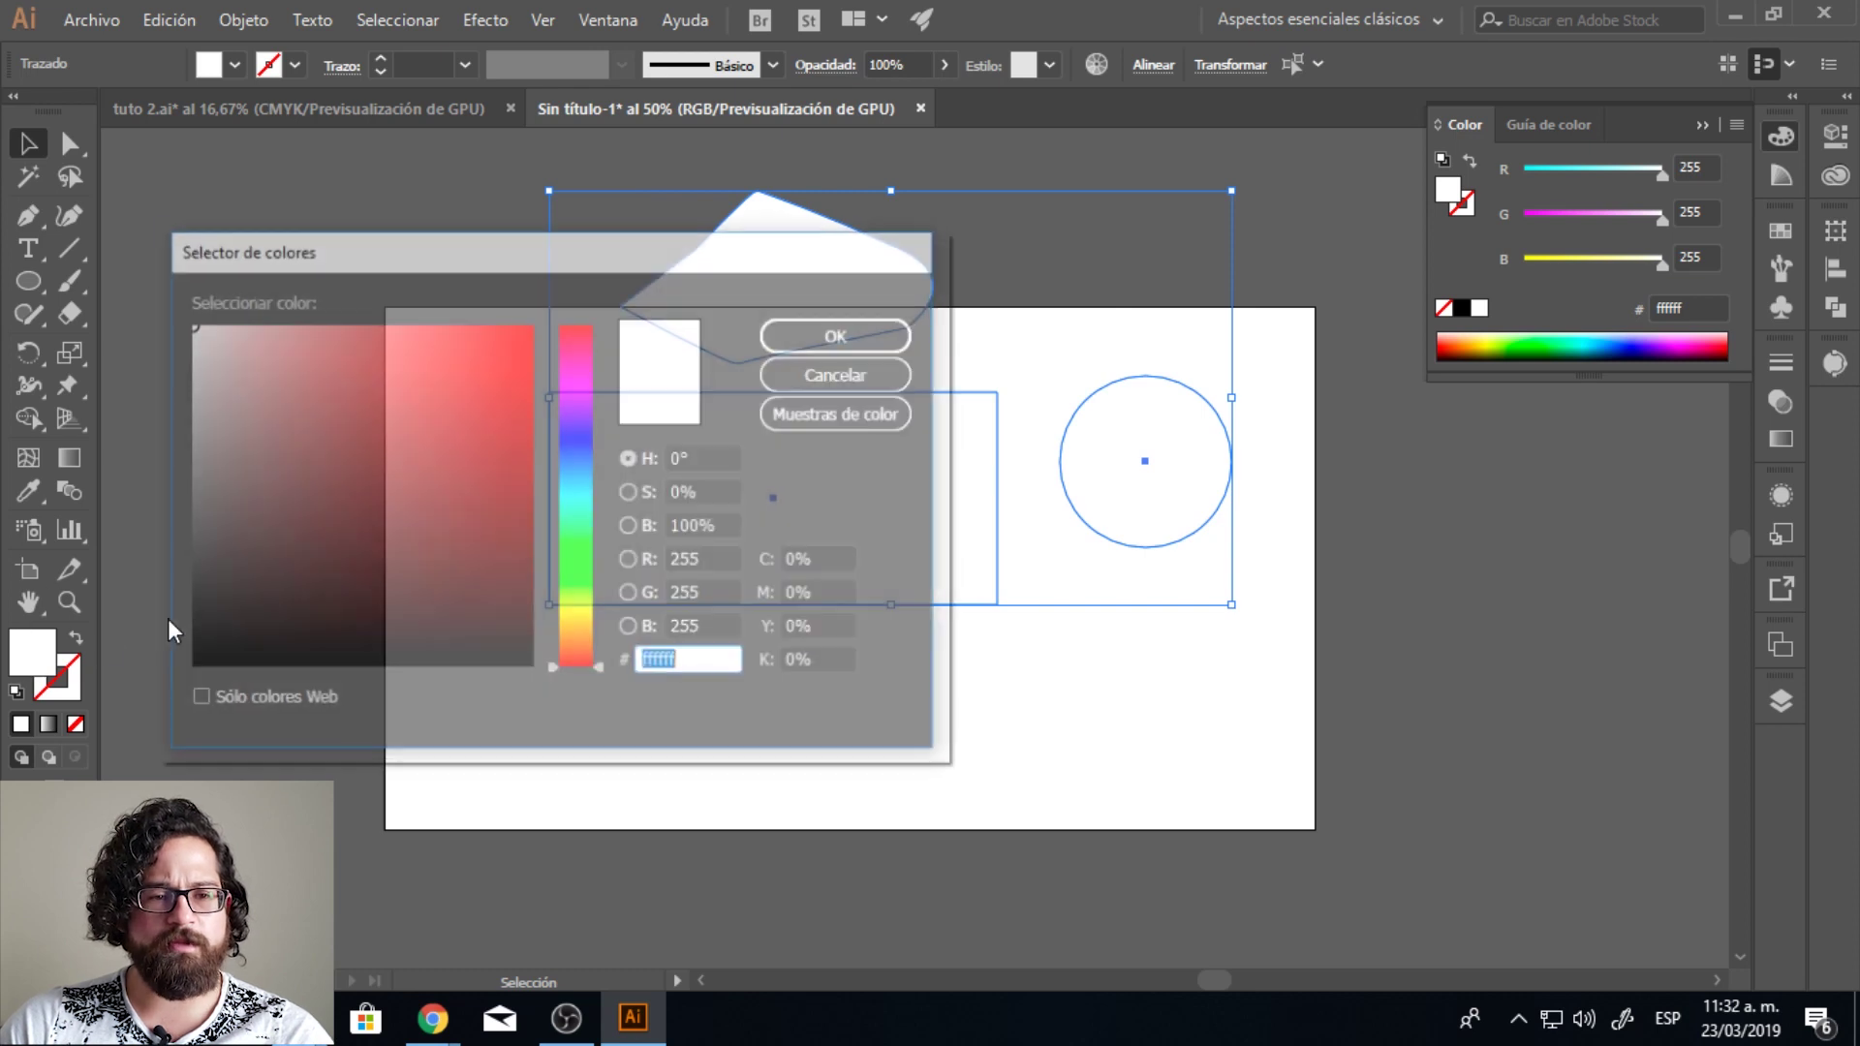
# Step: Fill the three shapes deep red a81818, shift them down-left, then select the rectangle
pyautogui.moveTo(224, 491); pyautogui.dragTo(484, 439)
pyautogui.click(840, 335)
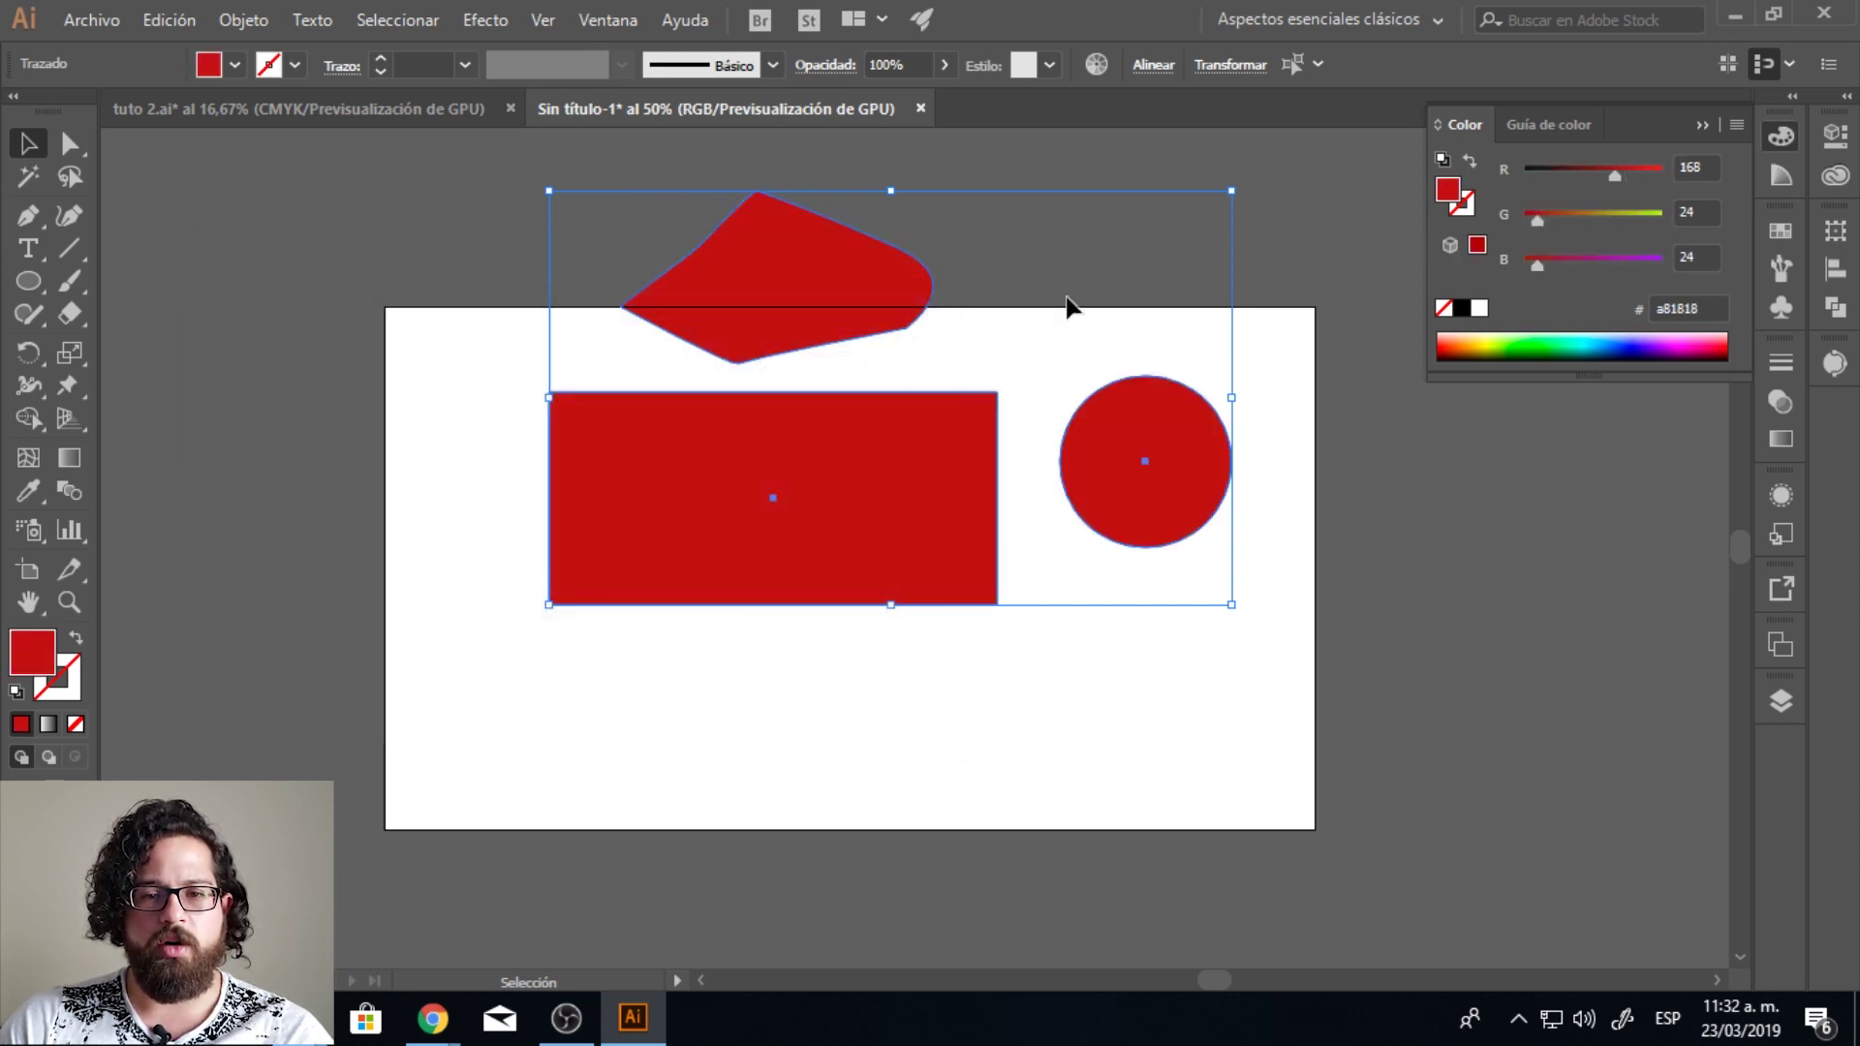
pyautogui.moveTo(1152, 180); pyautogui.dragTo(576, 569)
pyautogui.moveTo(827, 497); pyautogui.dragTo(773, 589)
pyautogui.click(892, 324)
pyautogui.click(841, 571)
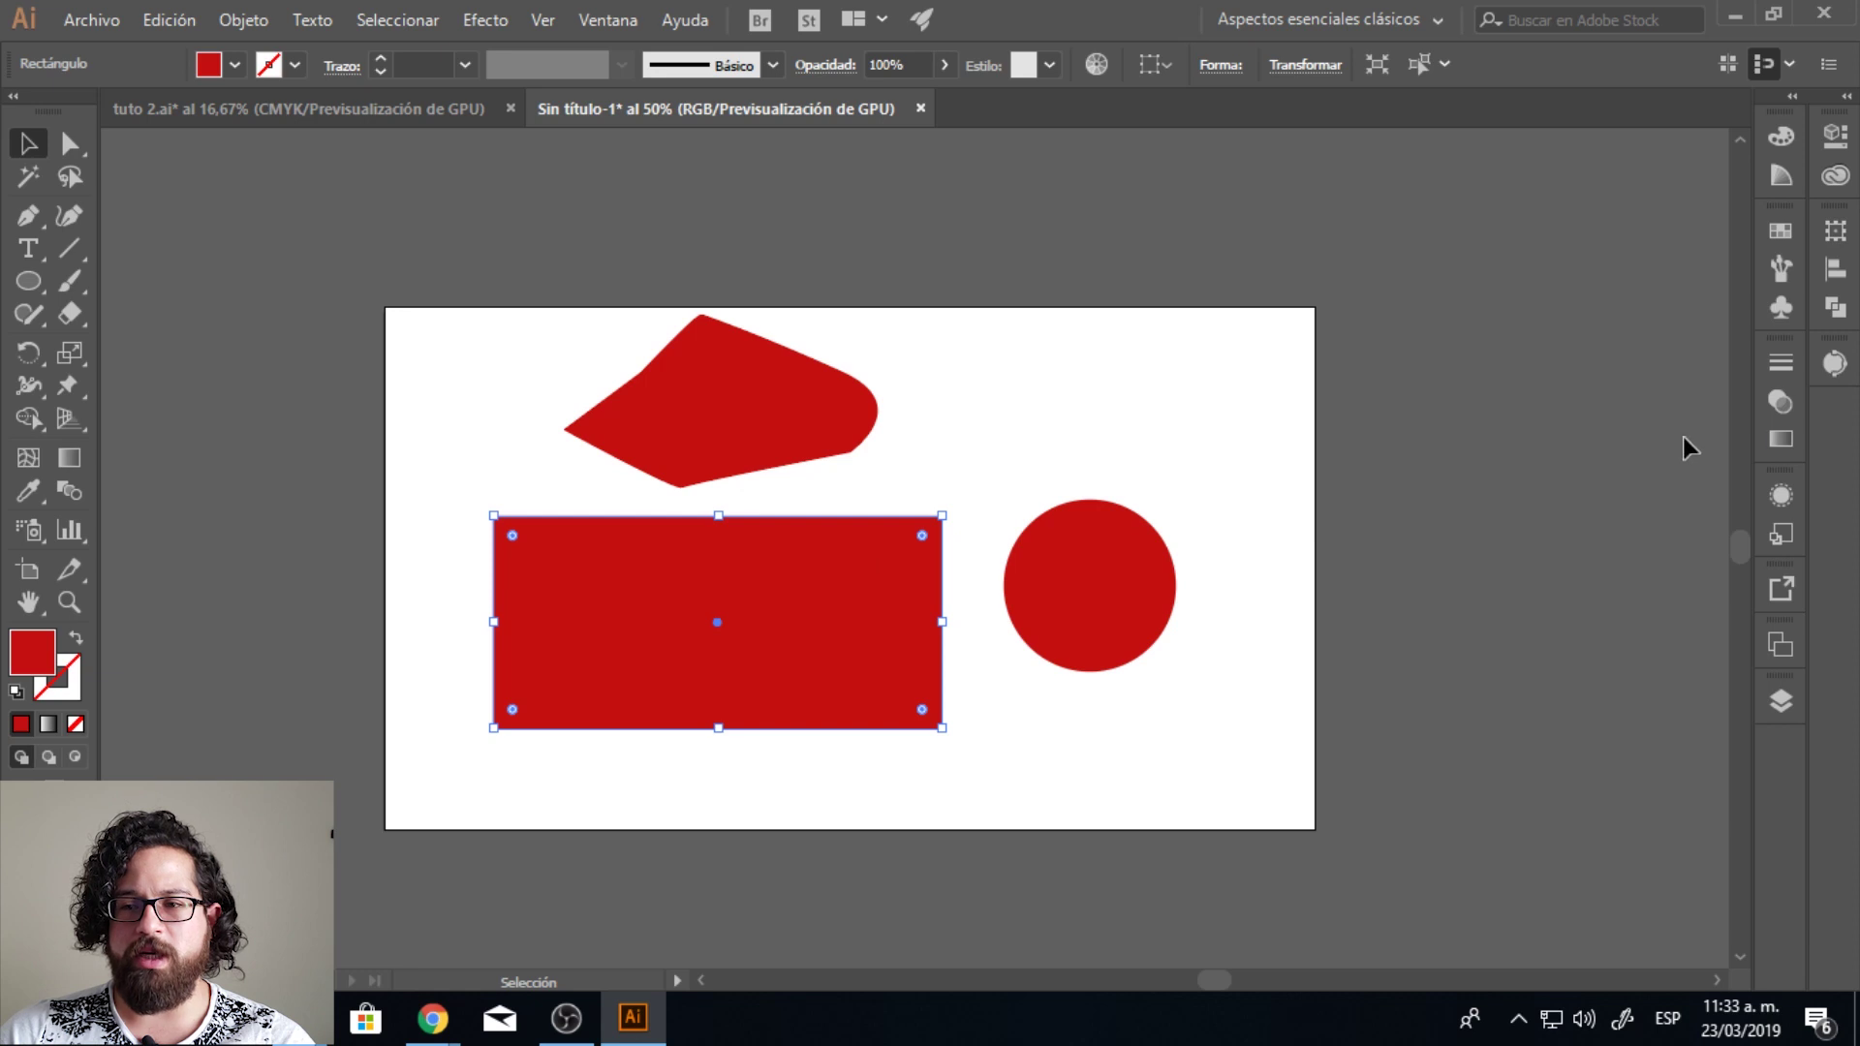
pyautogui.click(1778, 442)
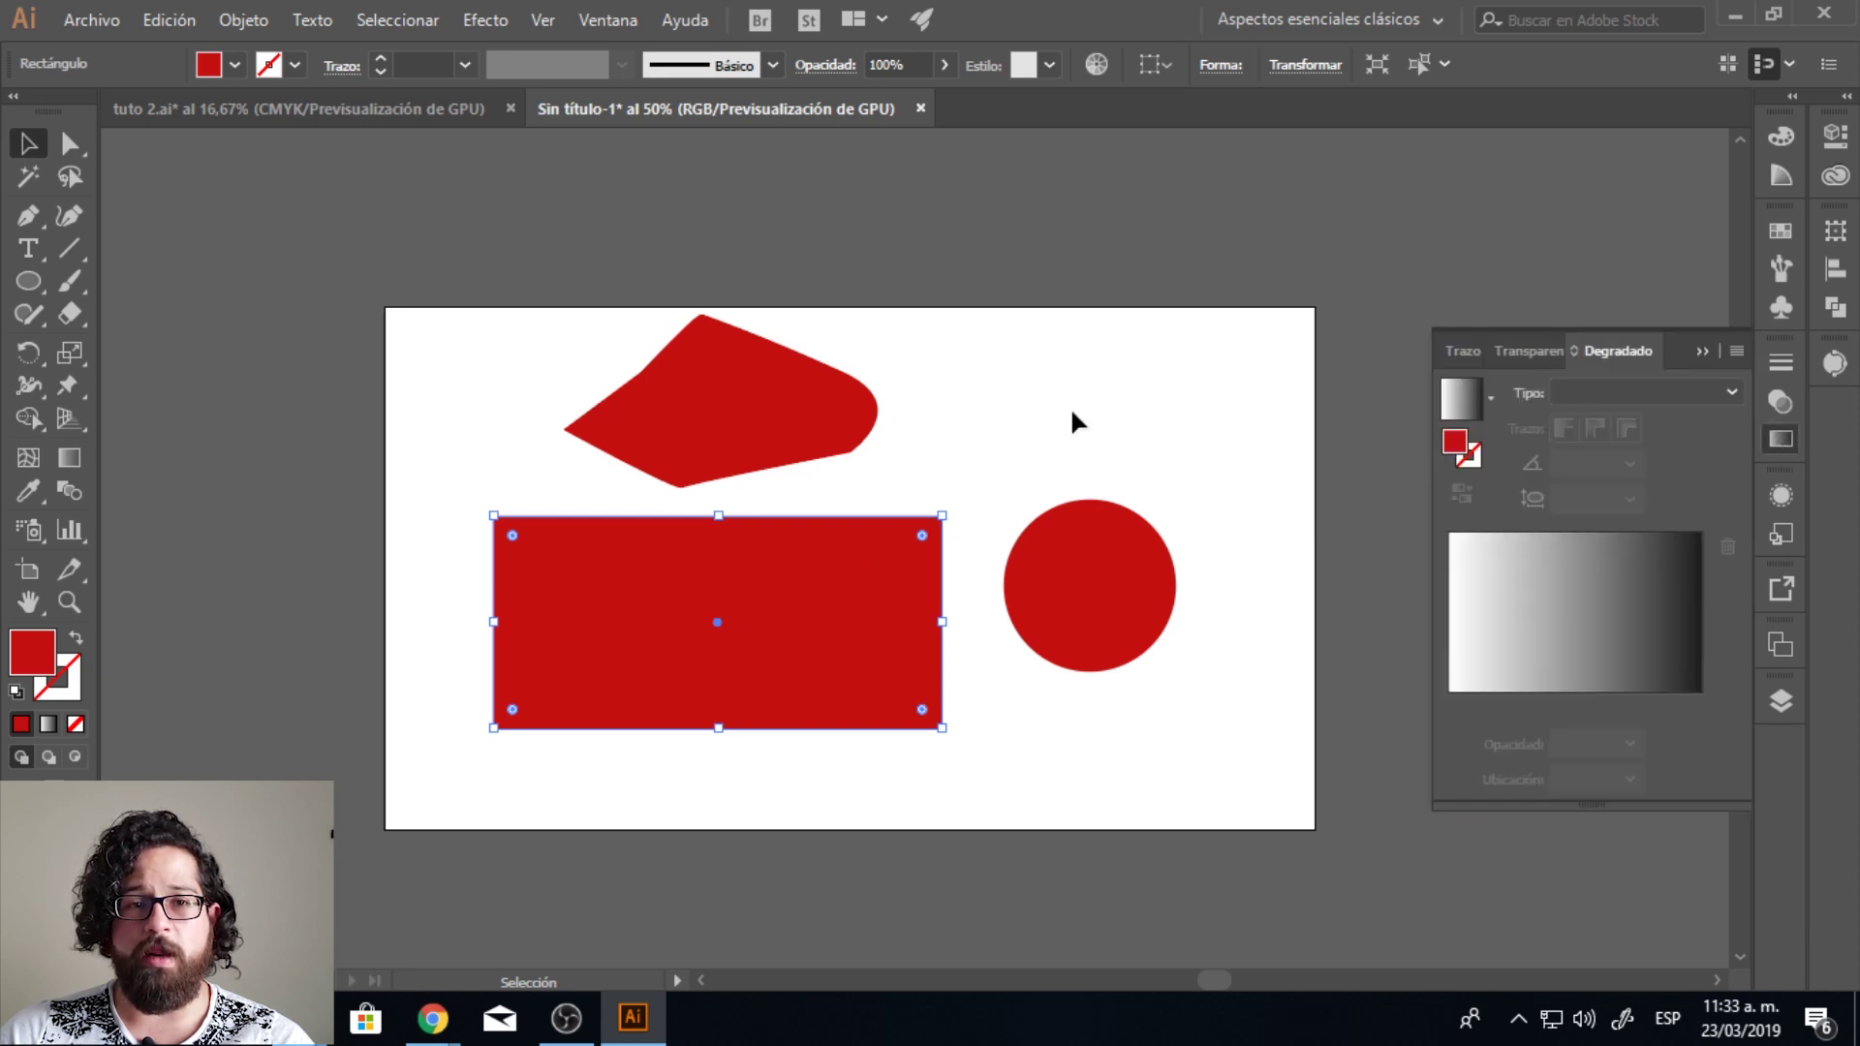
# Step: Apply the default white-to-black linear gradient to the rectangle's fill from the Gradient panel
pyautogui.click(597, 23)
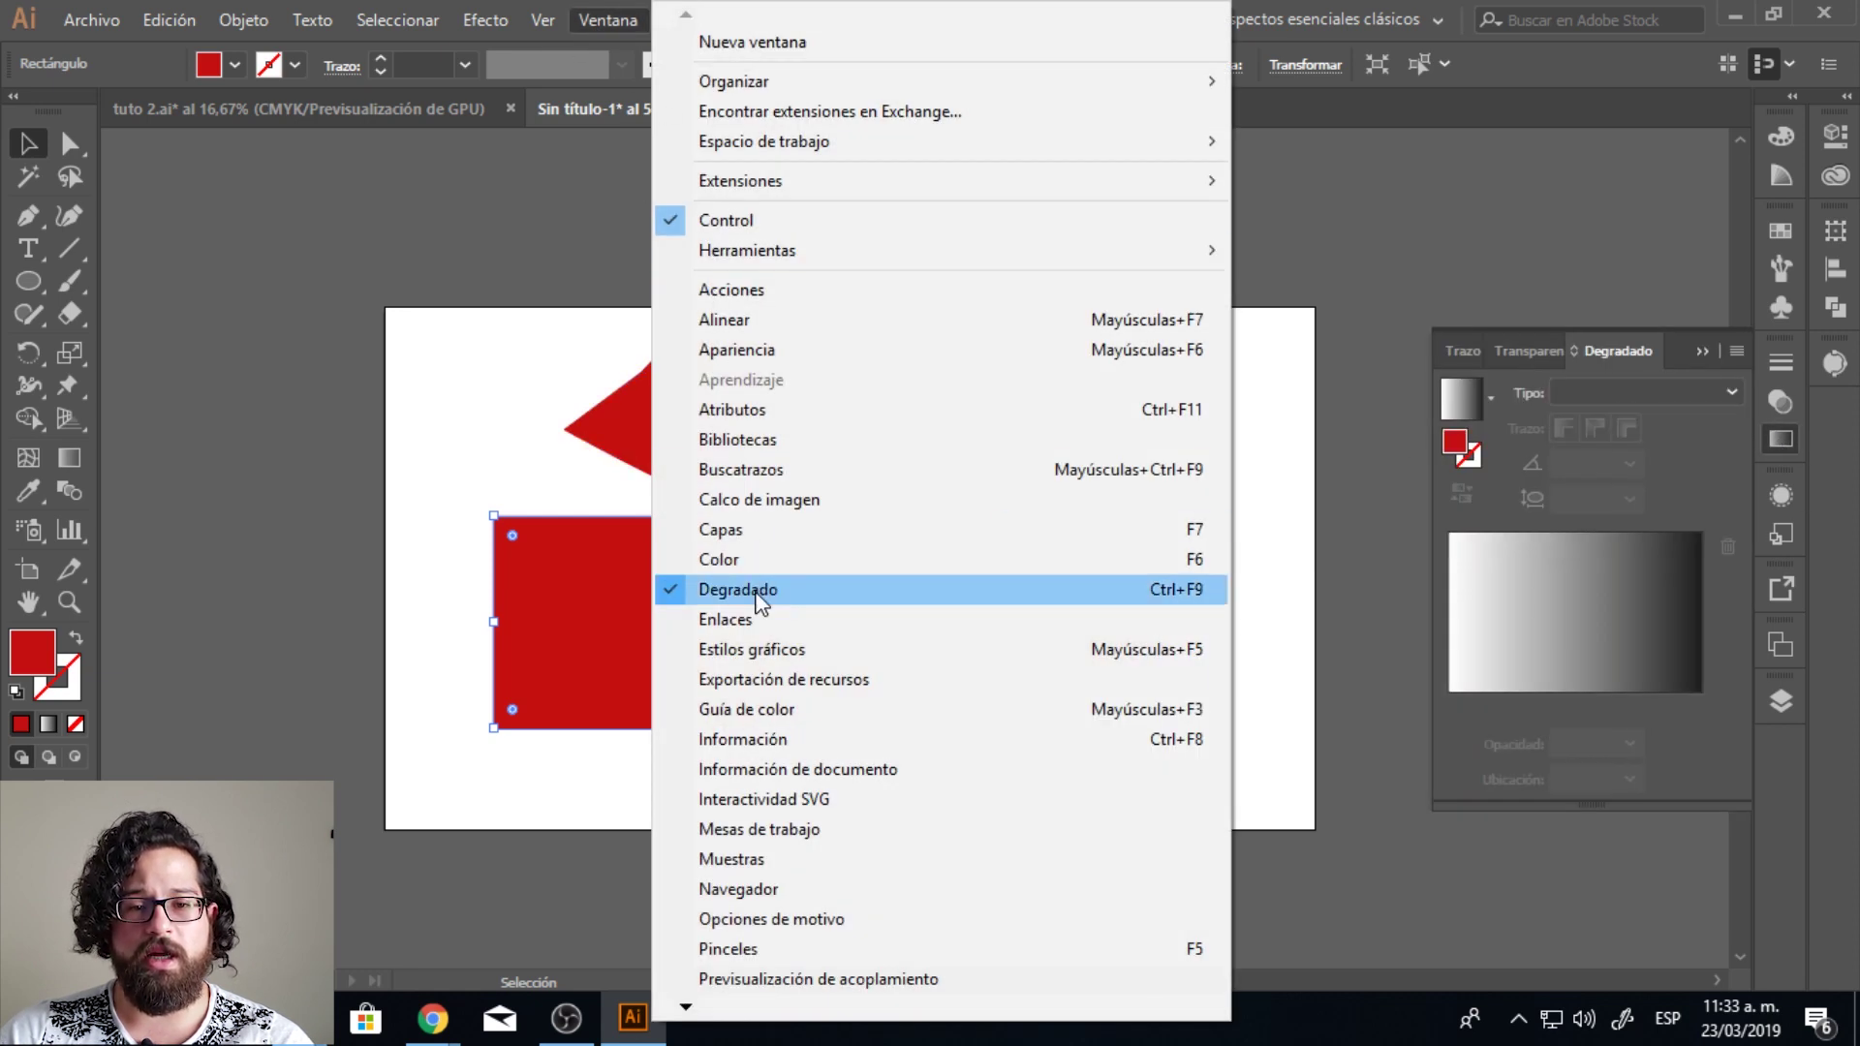
pyautogui.click(1589, 352)
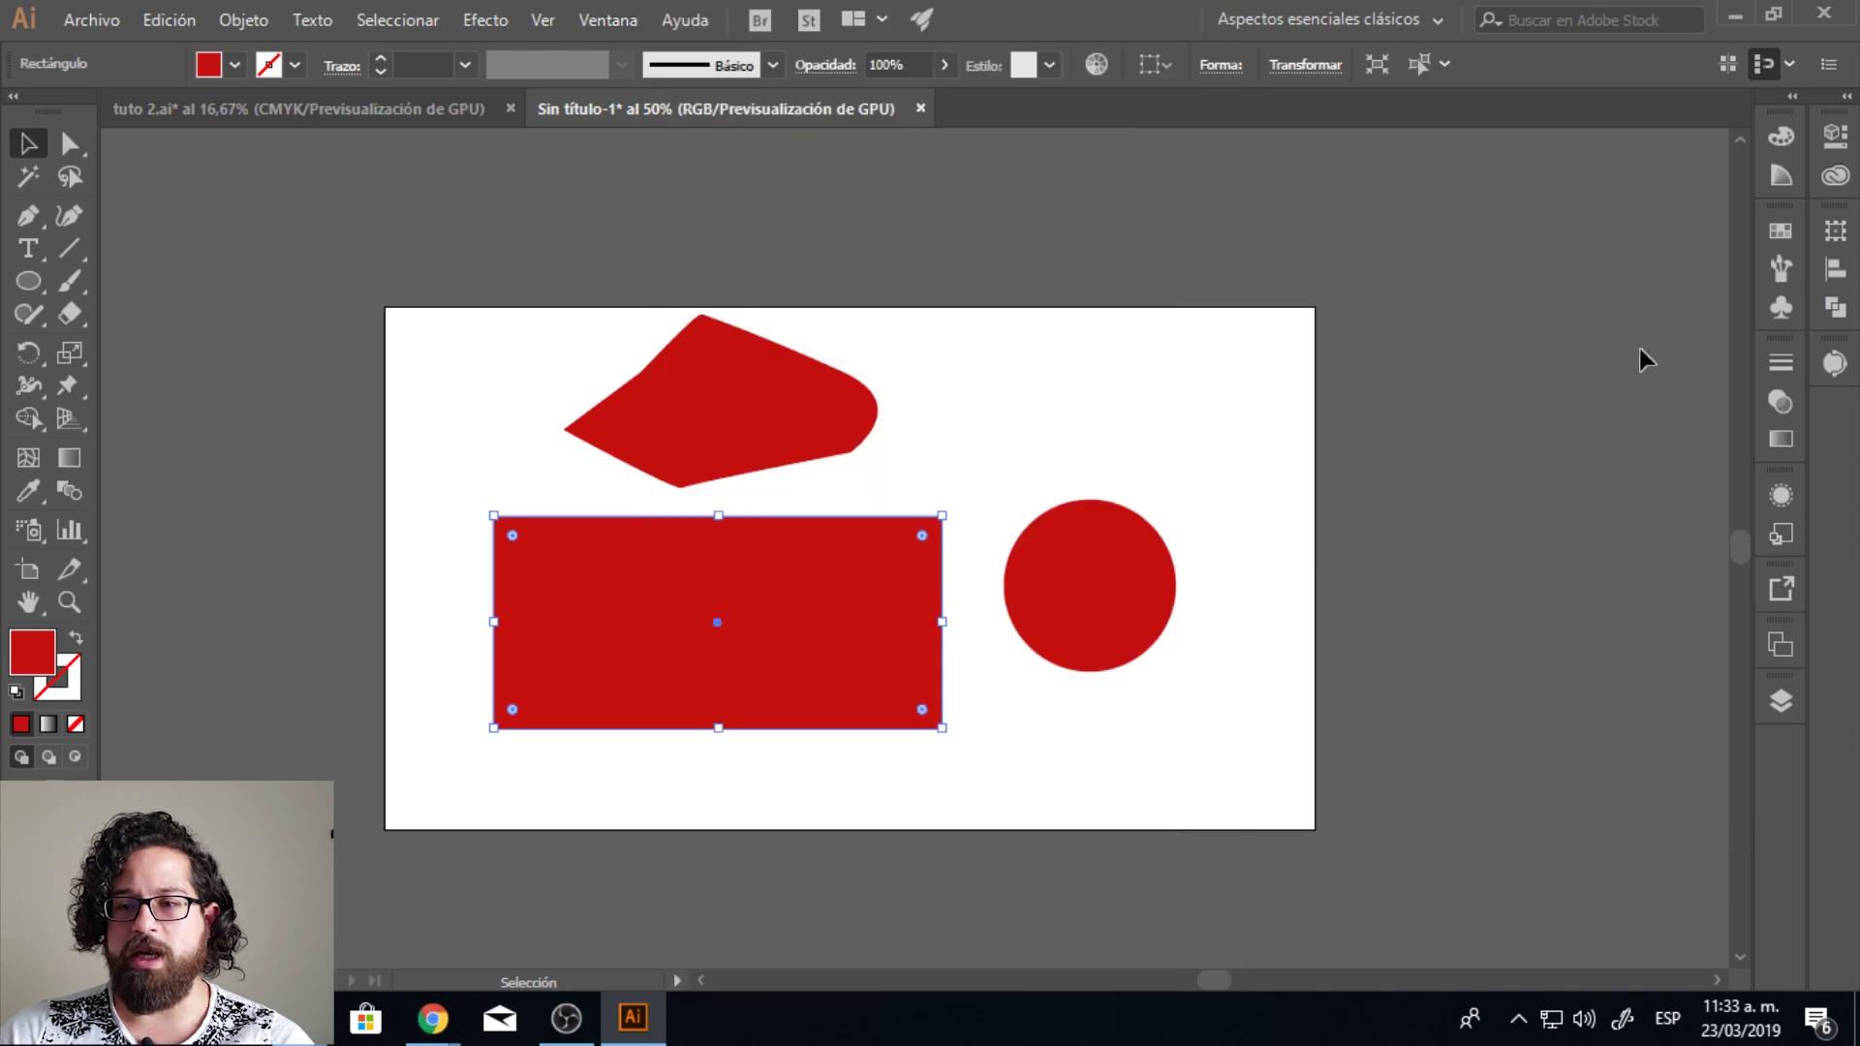
pyautogui.click(1781, 438)
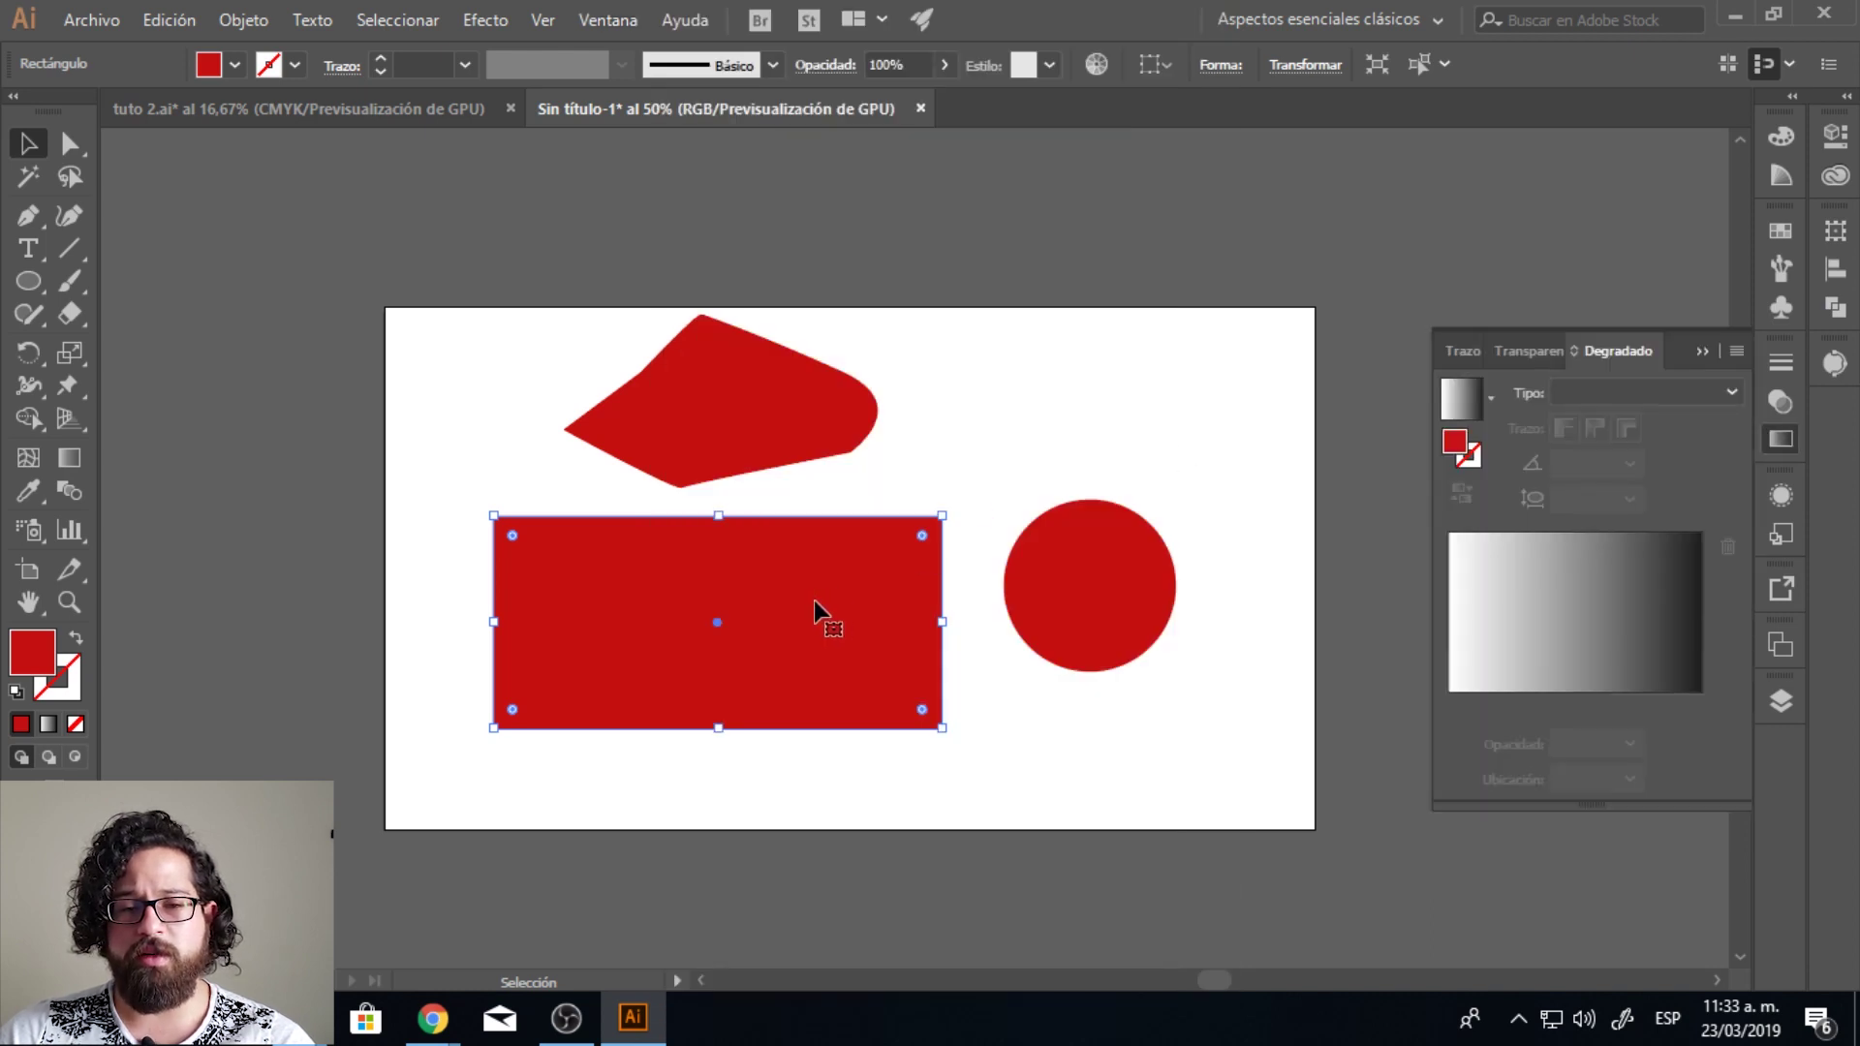
pyautogui.click(1472, 460)
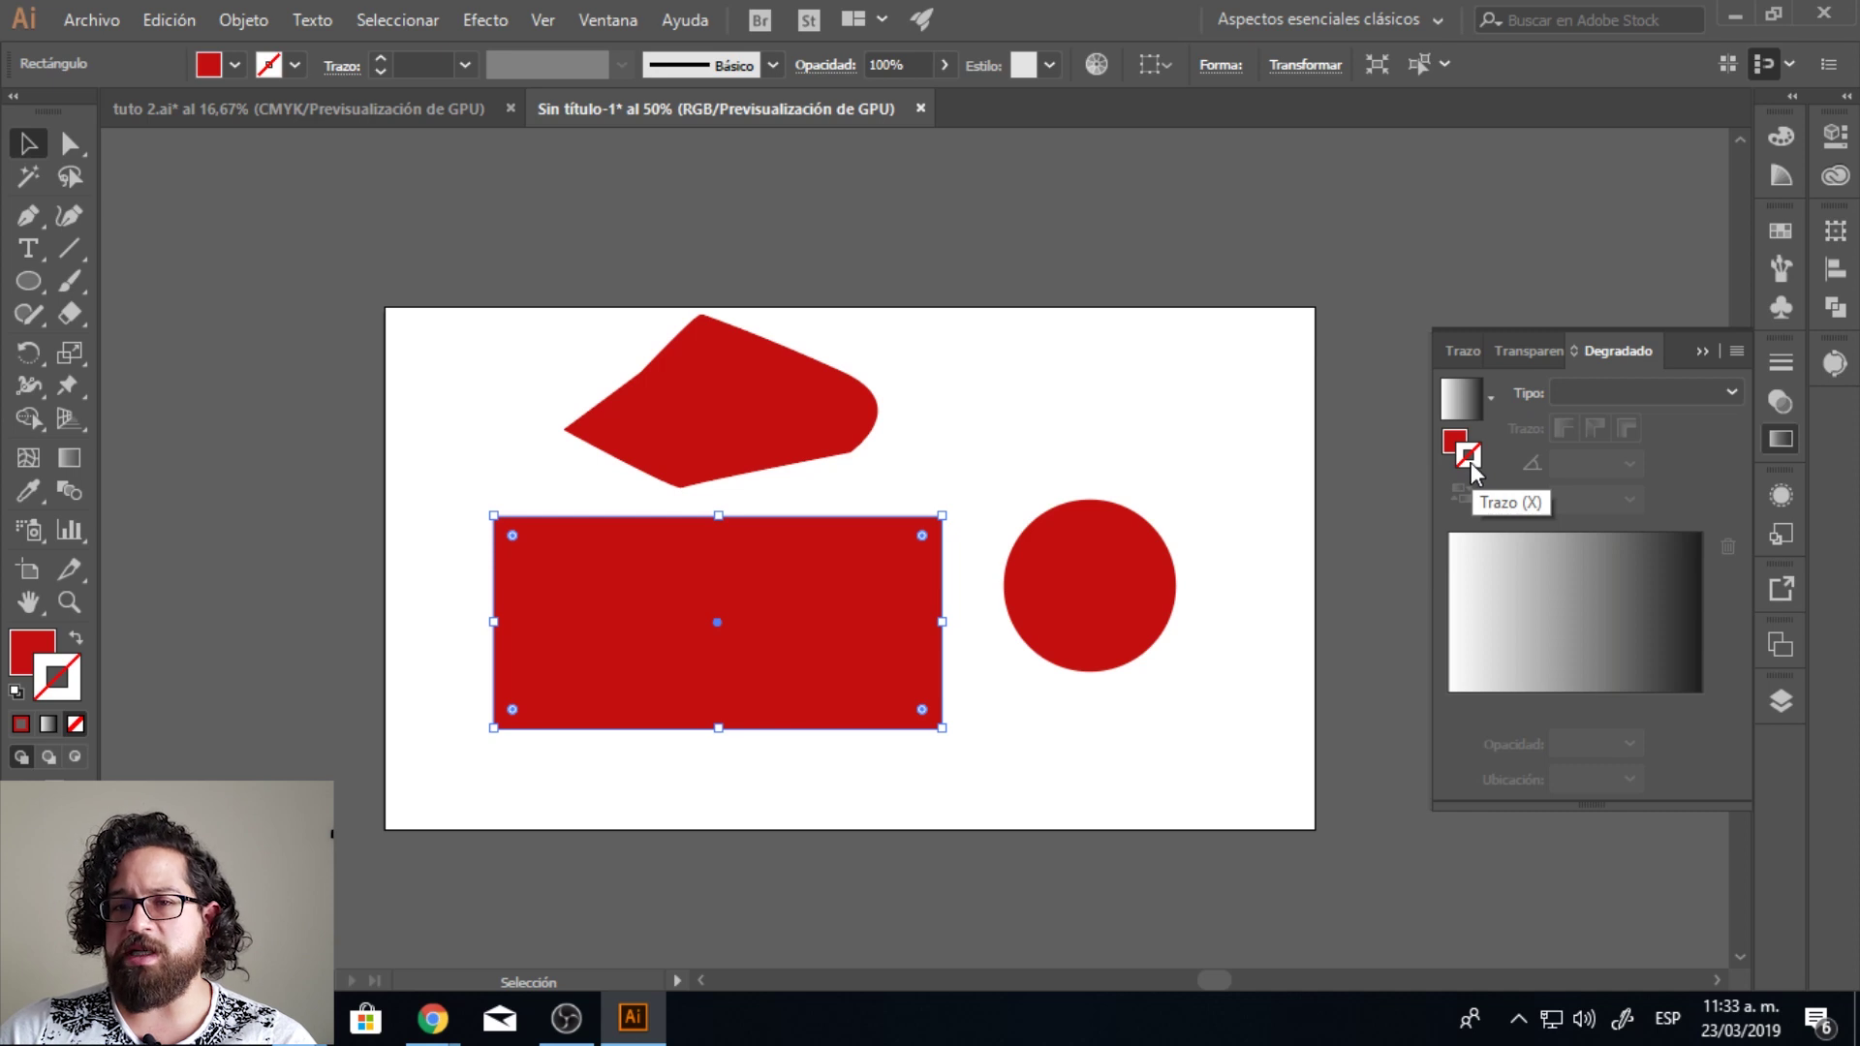
pyautogui.click(1450, 439)
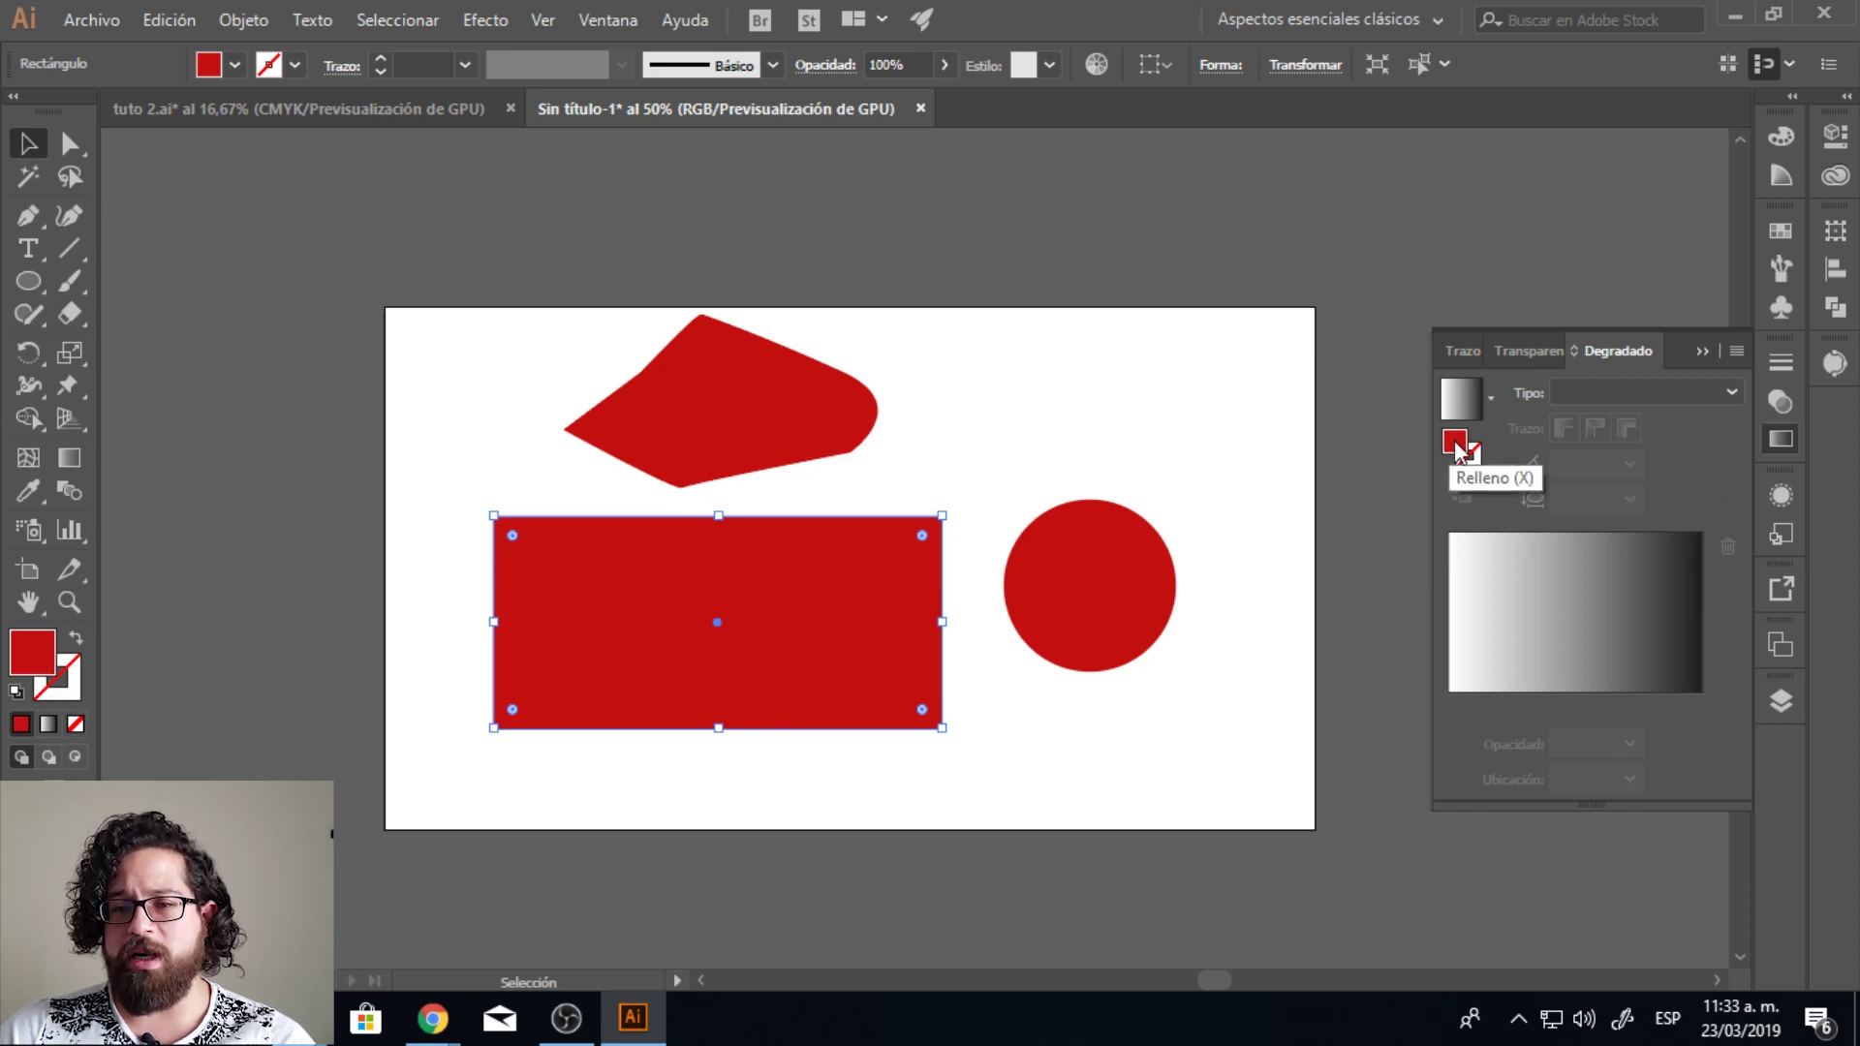
pyautogui.click(1537, 607)
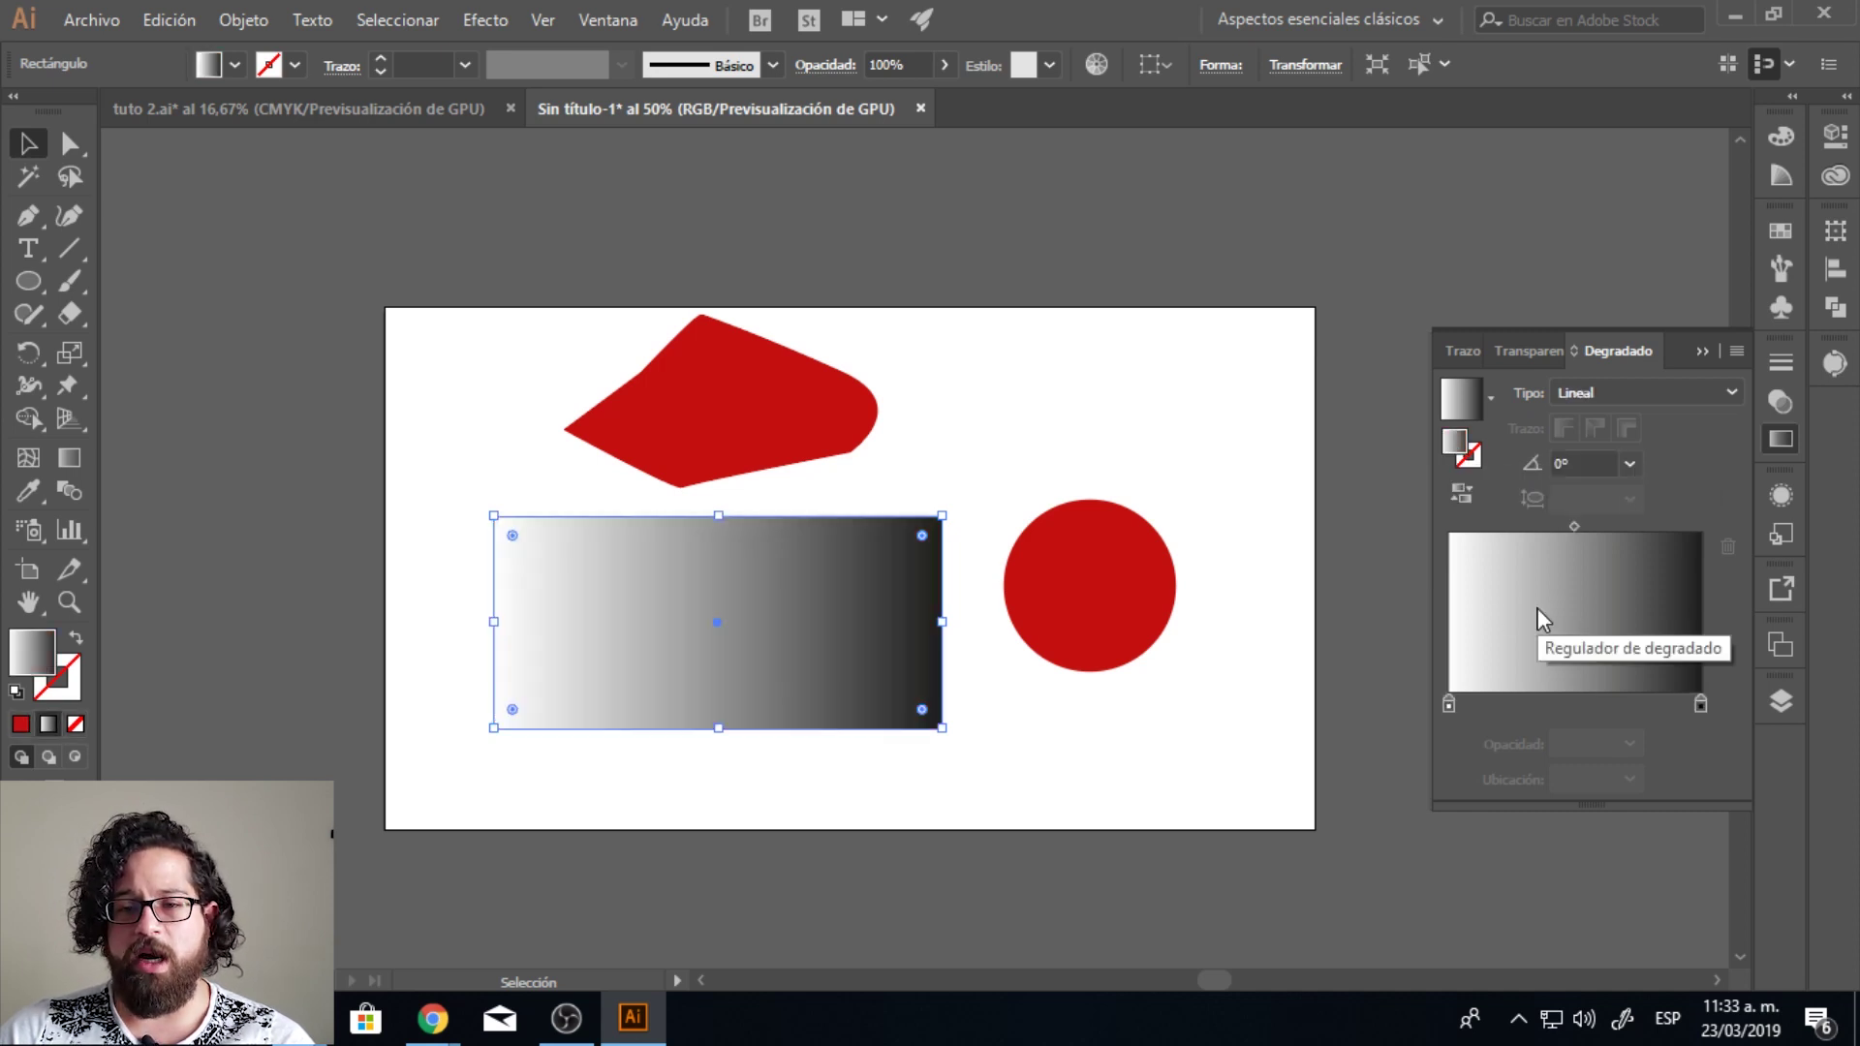
pyautogui.click(1124, 620)
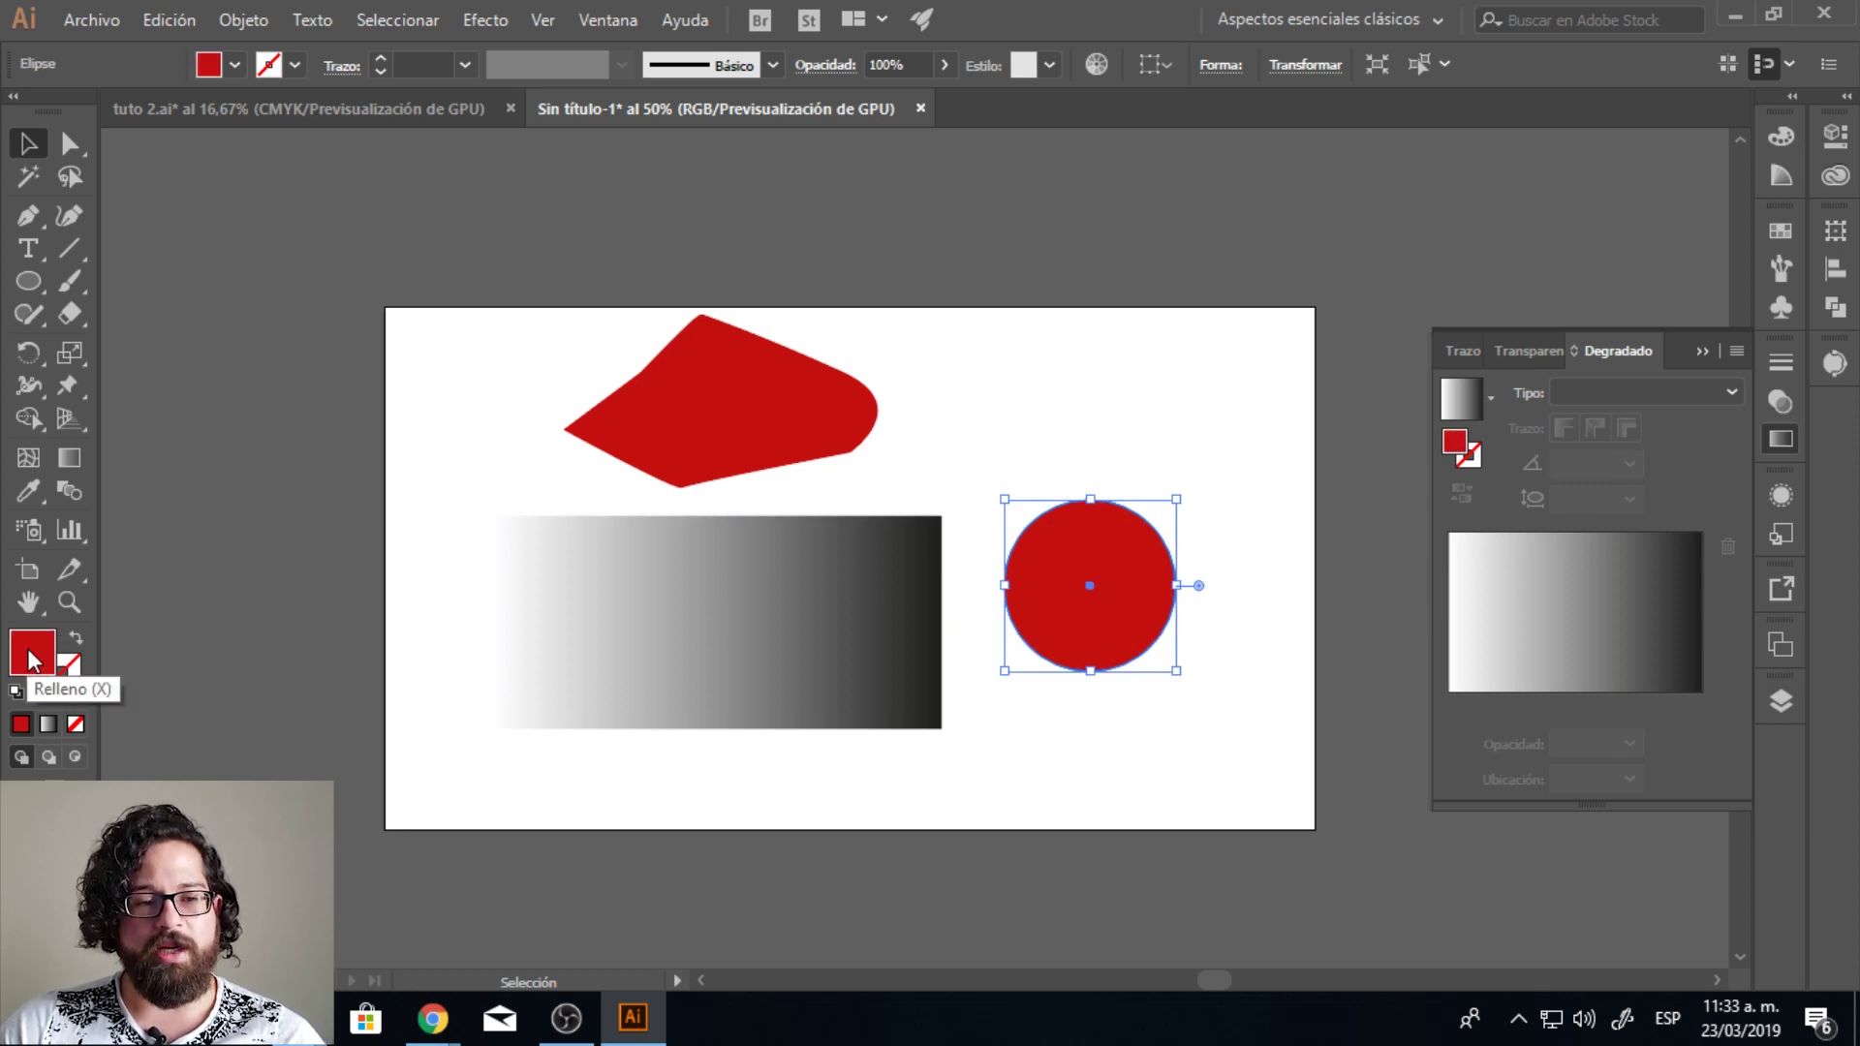
# Step: Fill the circle with the white-to-black gradient
pyautogui.click(66, 680)
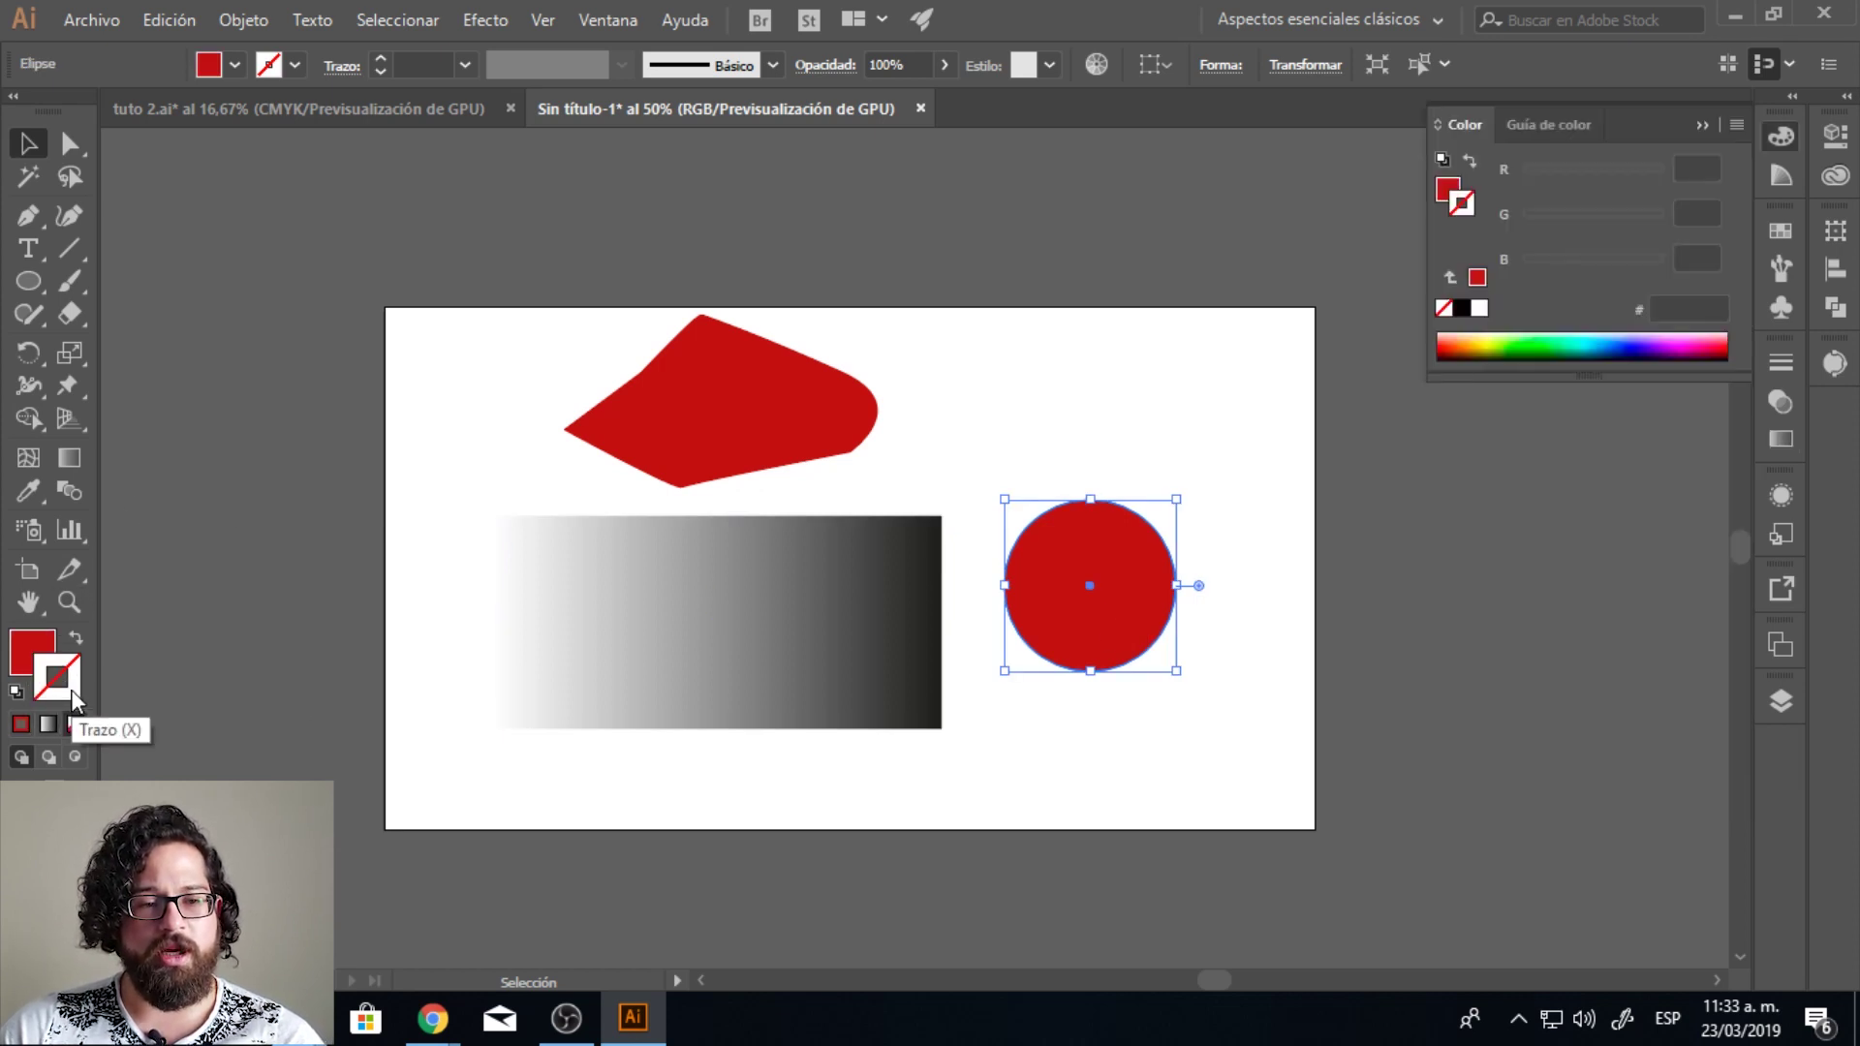
pyautogui.click(29, 655)
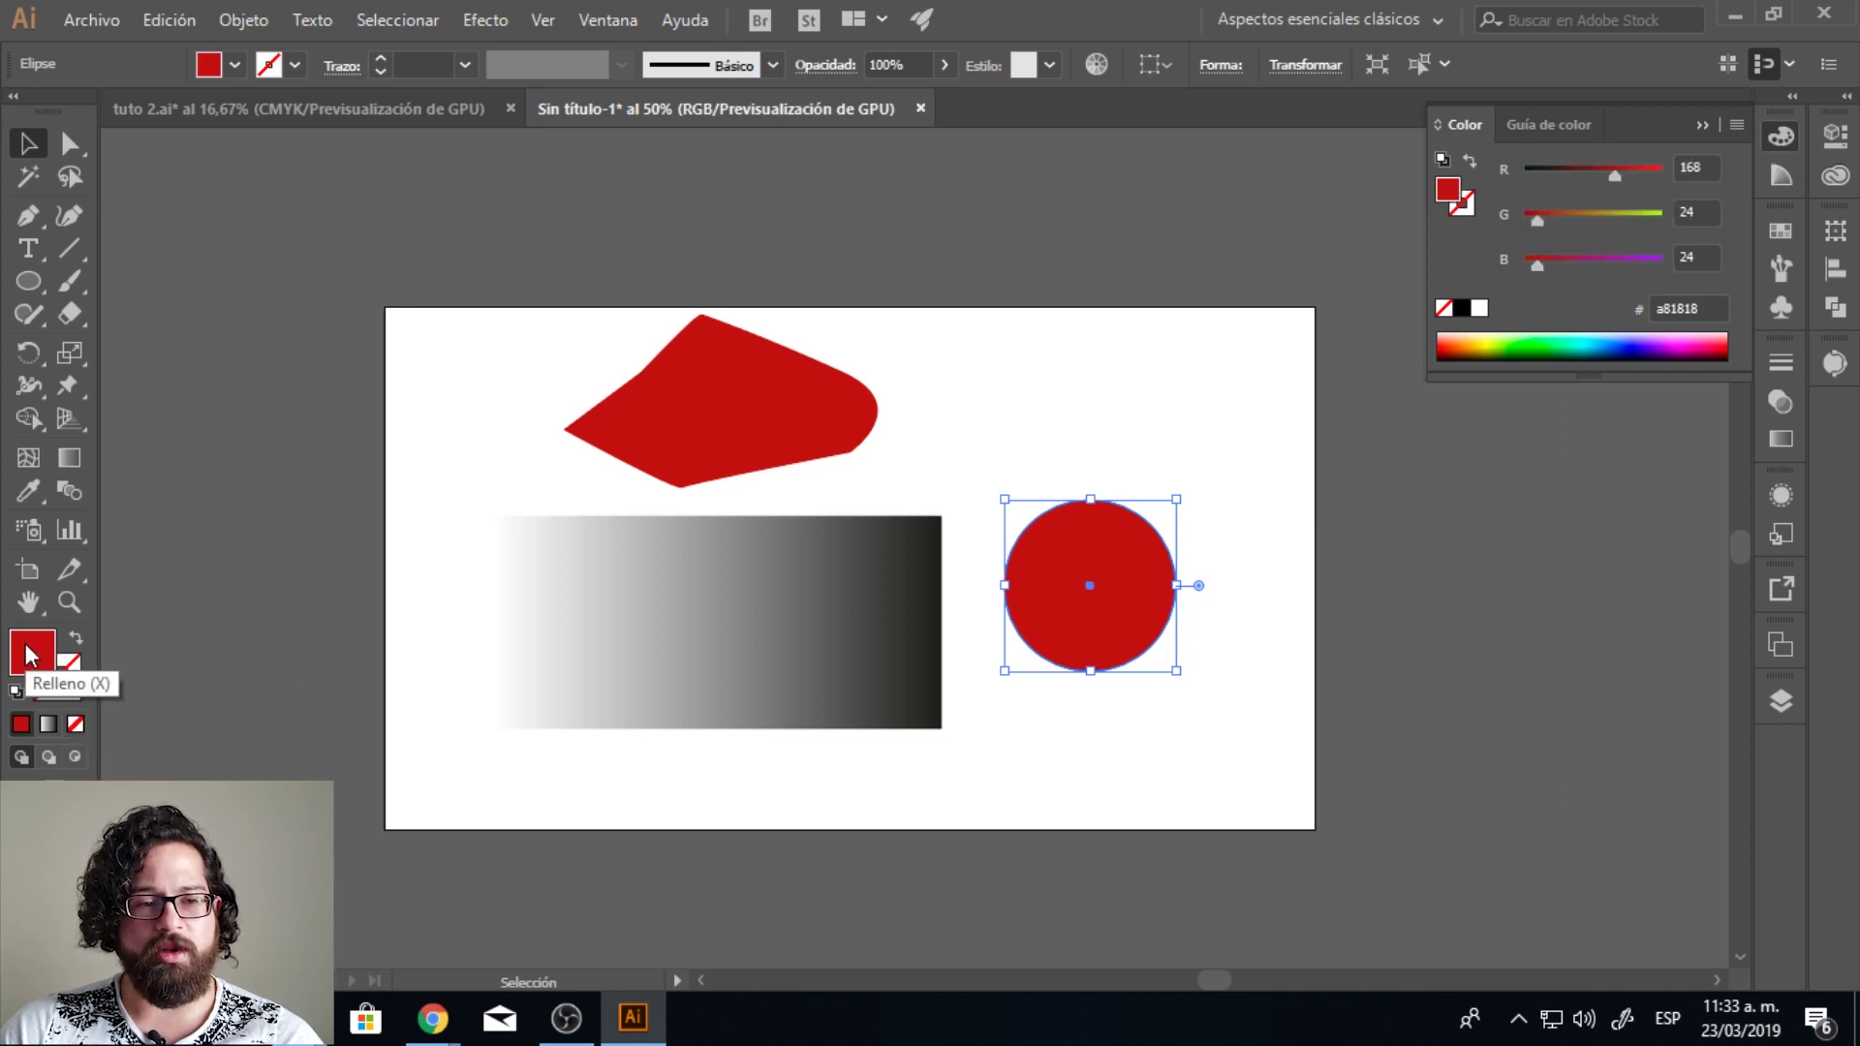
pyautogui.click(46, 724)
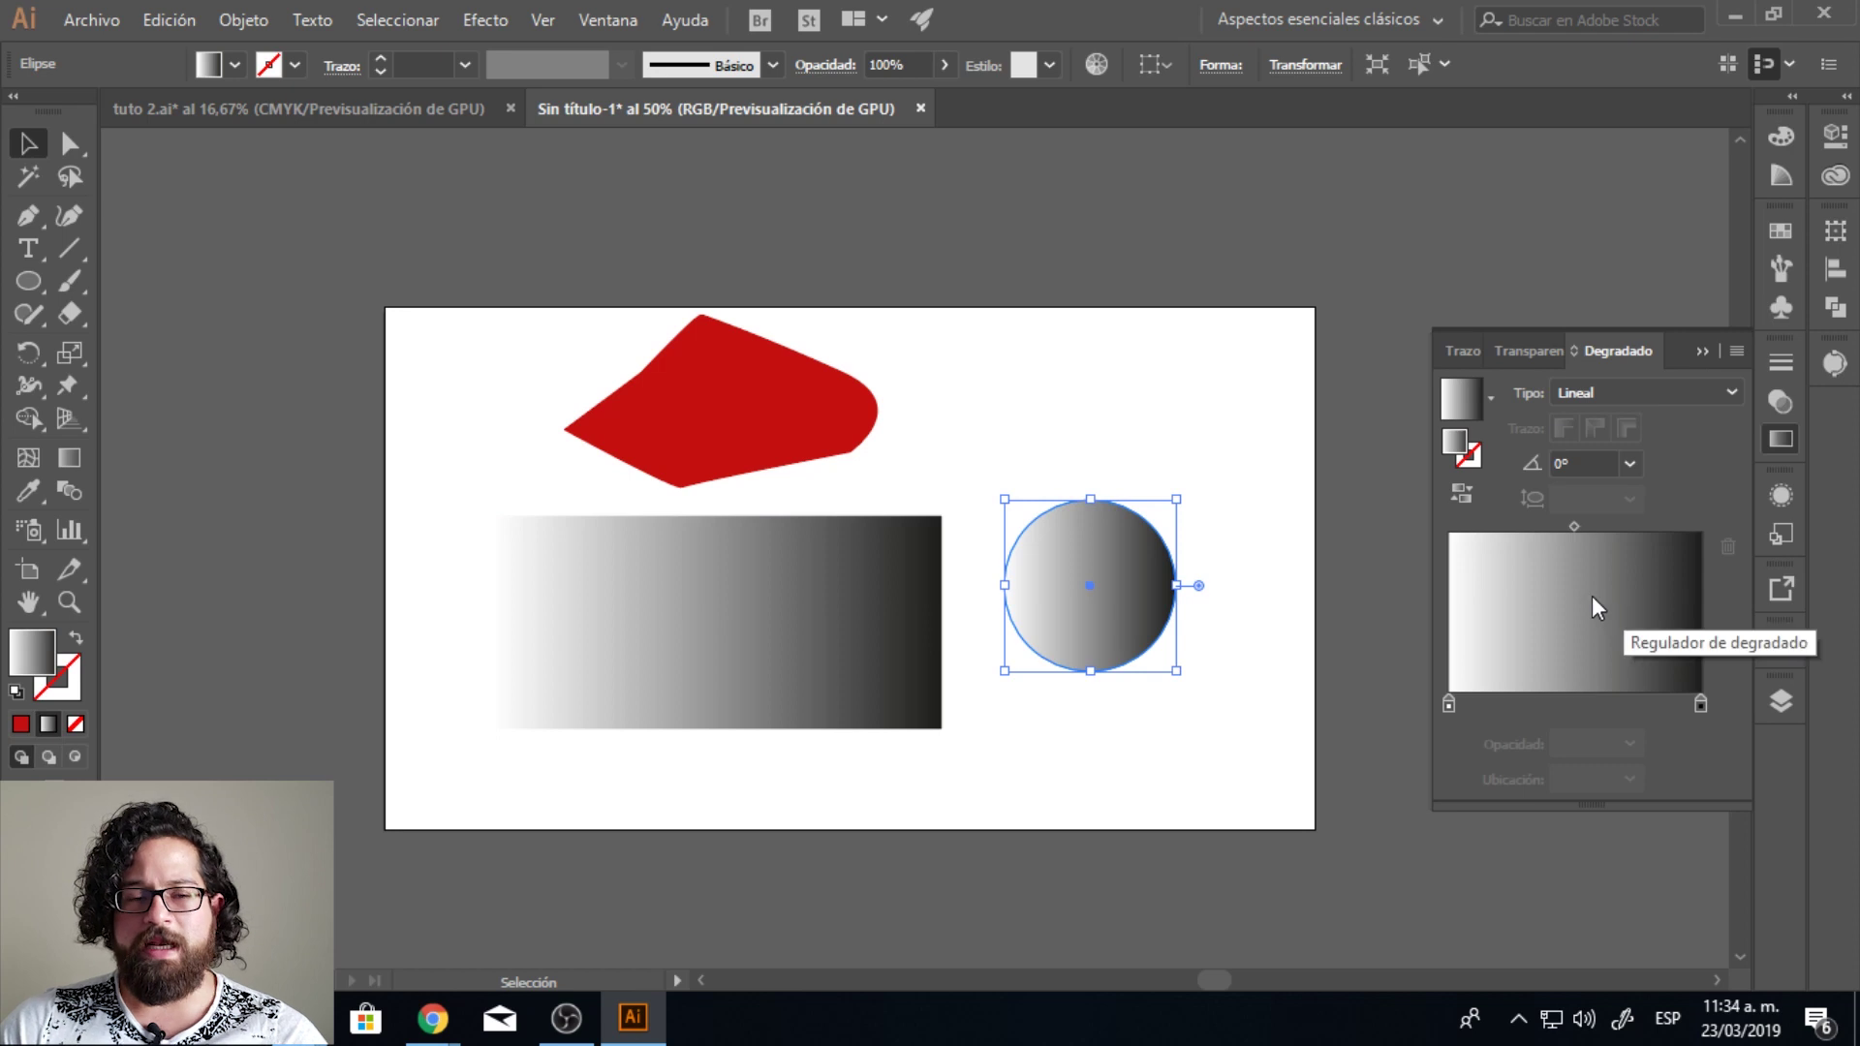
# Step: Eyedropper the circle's gradient onto the freeform shape, then select the rectangle
pyautogui.click(816, 414)
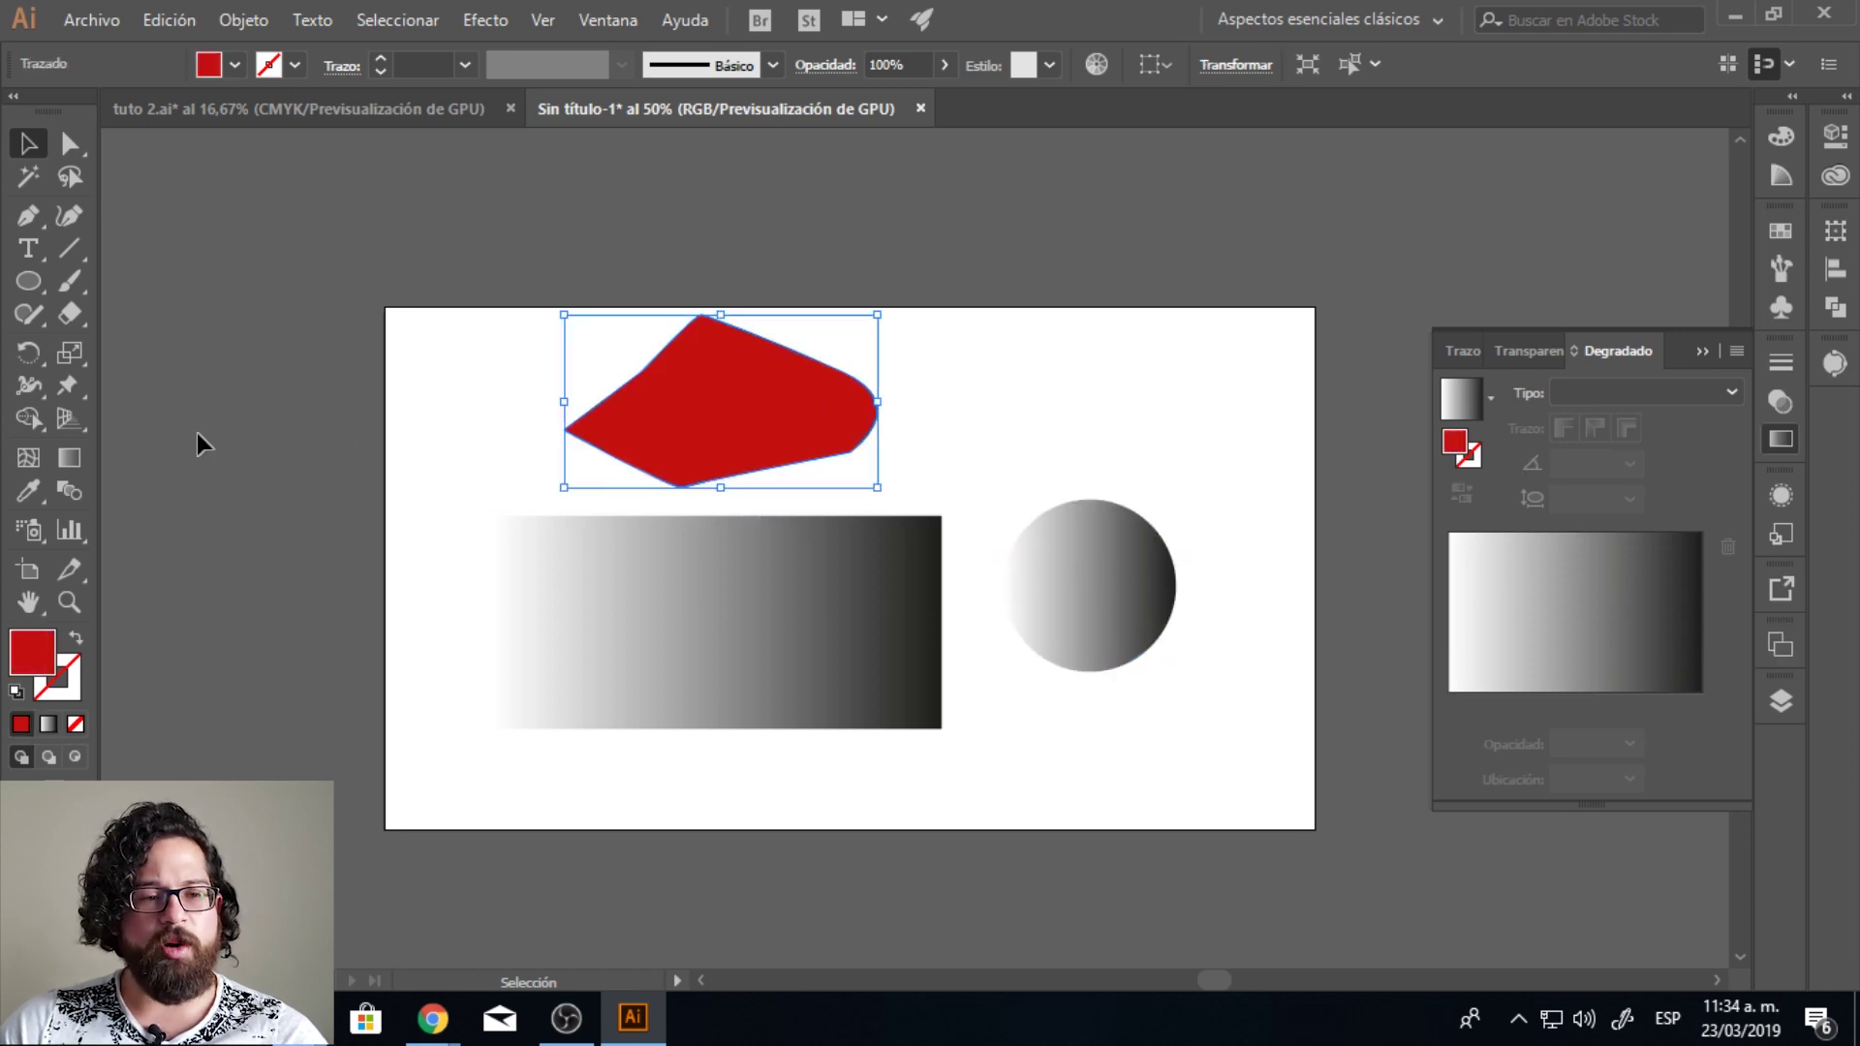
pyautogui.click(27, 491)
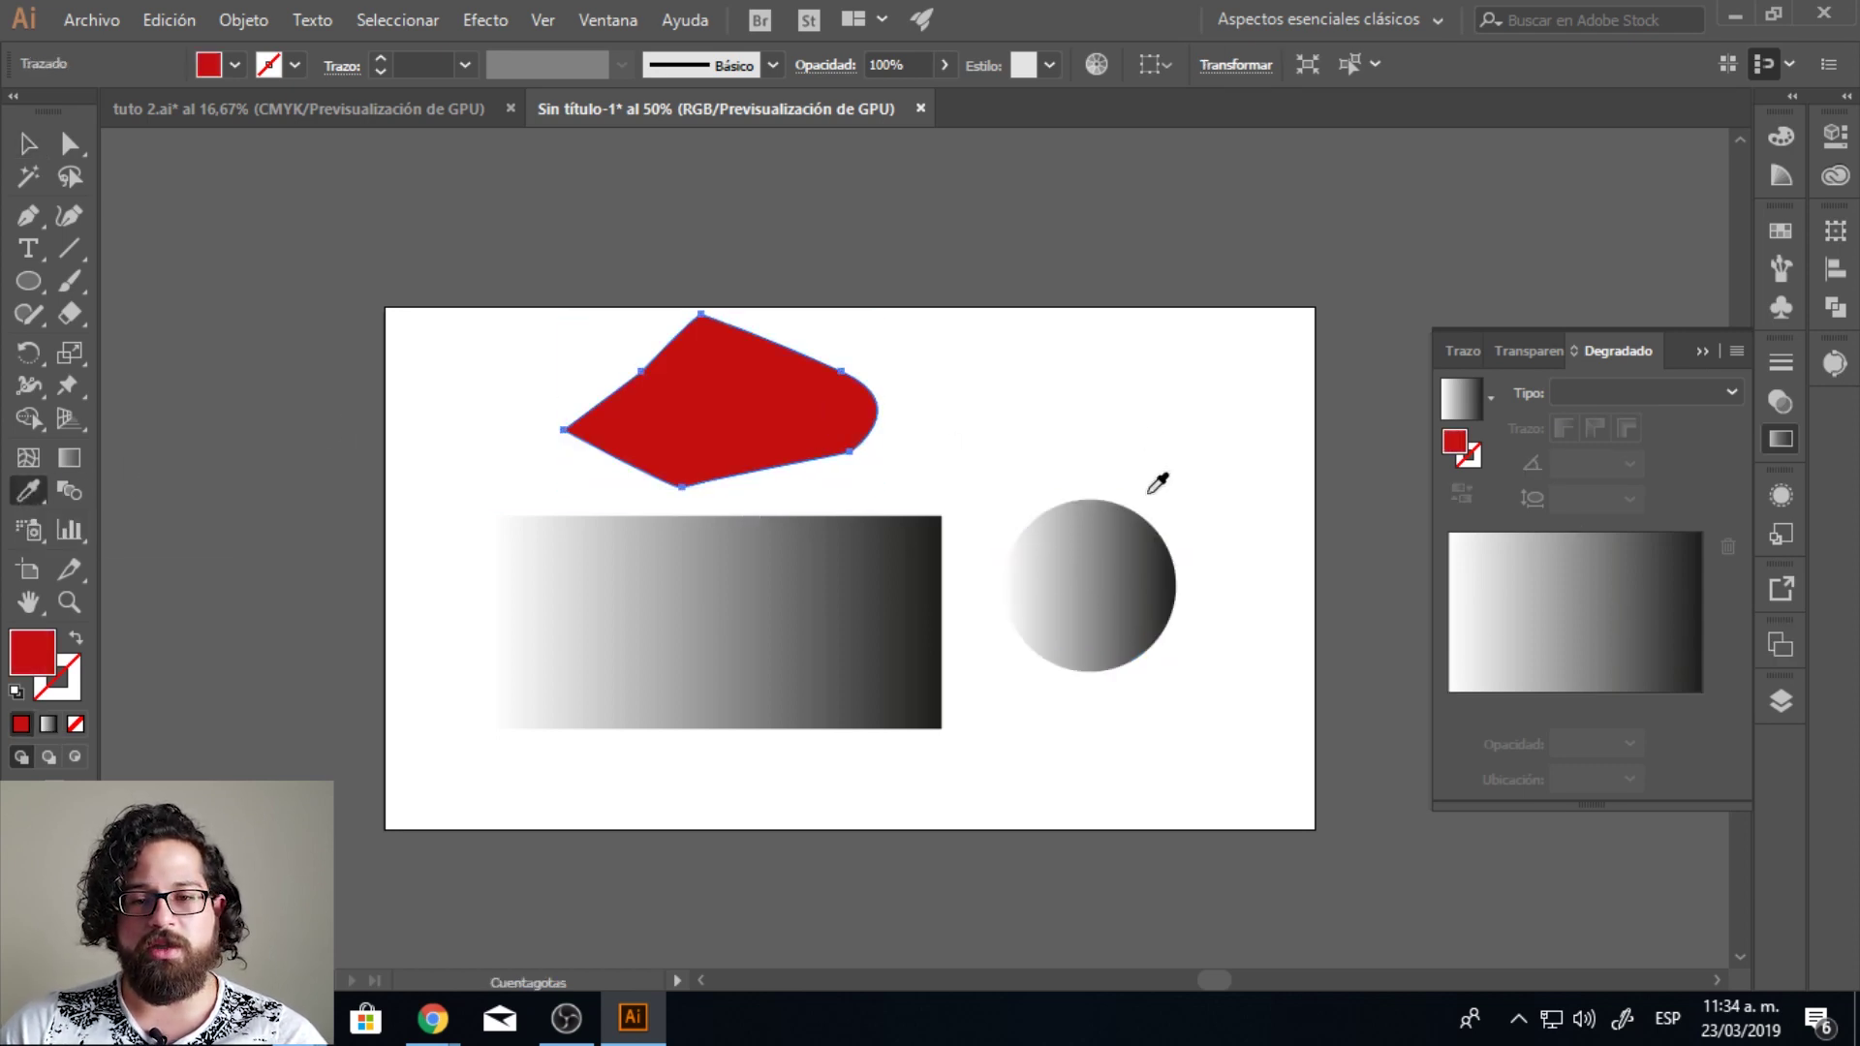
pyautogui.click(28, 143)
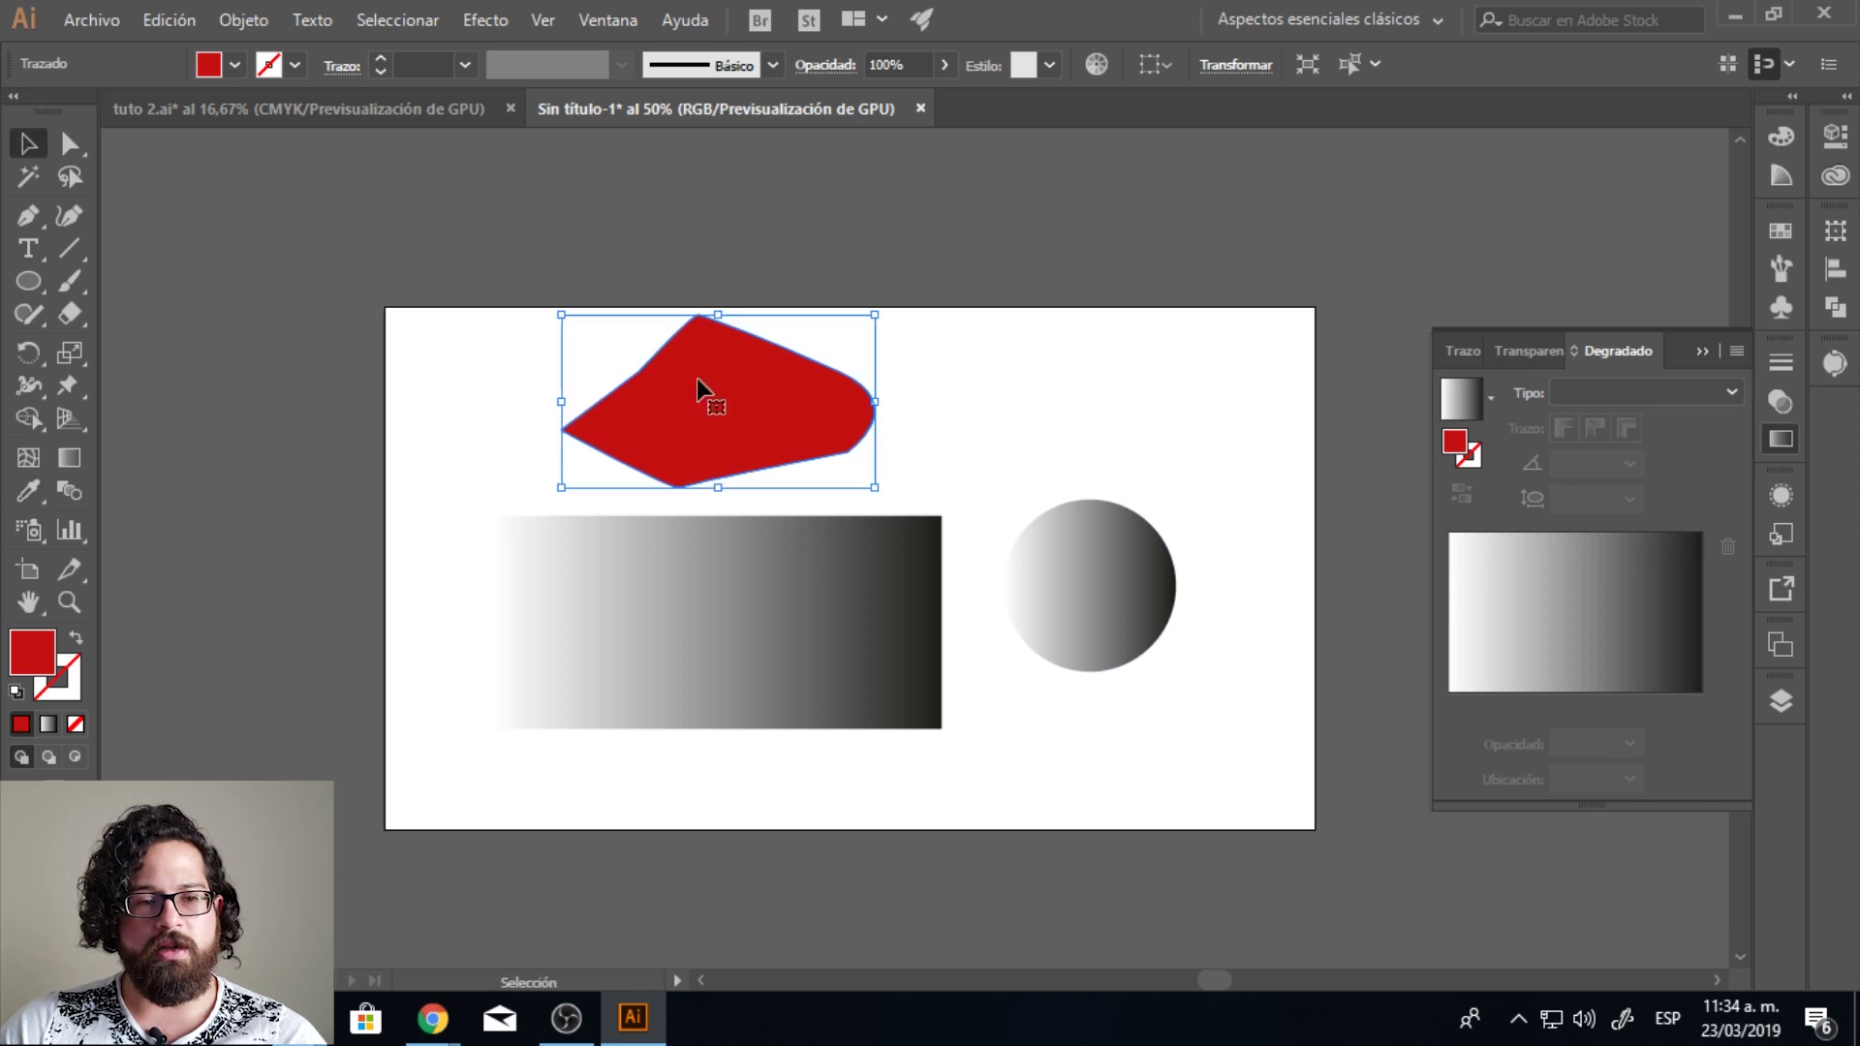
pyautogui.click(27, 491)
pyautogui.click(1112, 585)
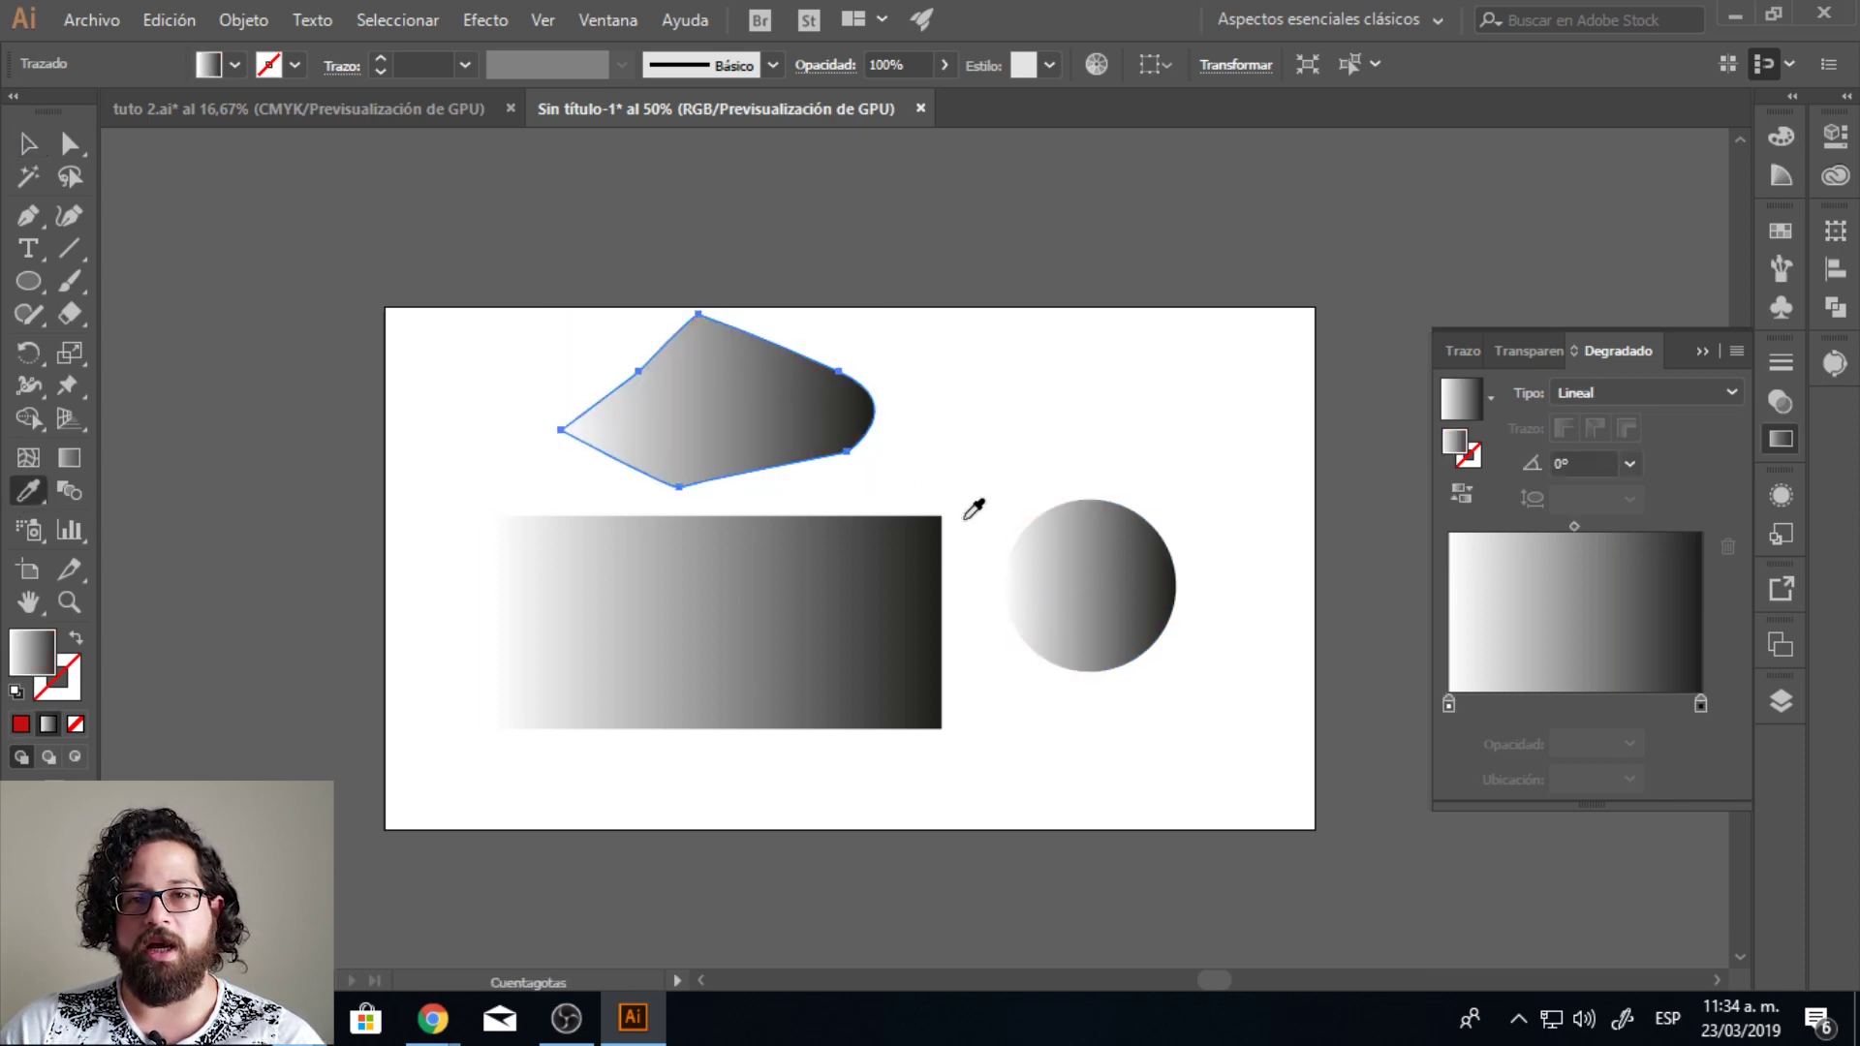
pyautogui.press('v')
pyautogui.click(636, 631)
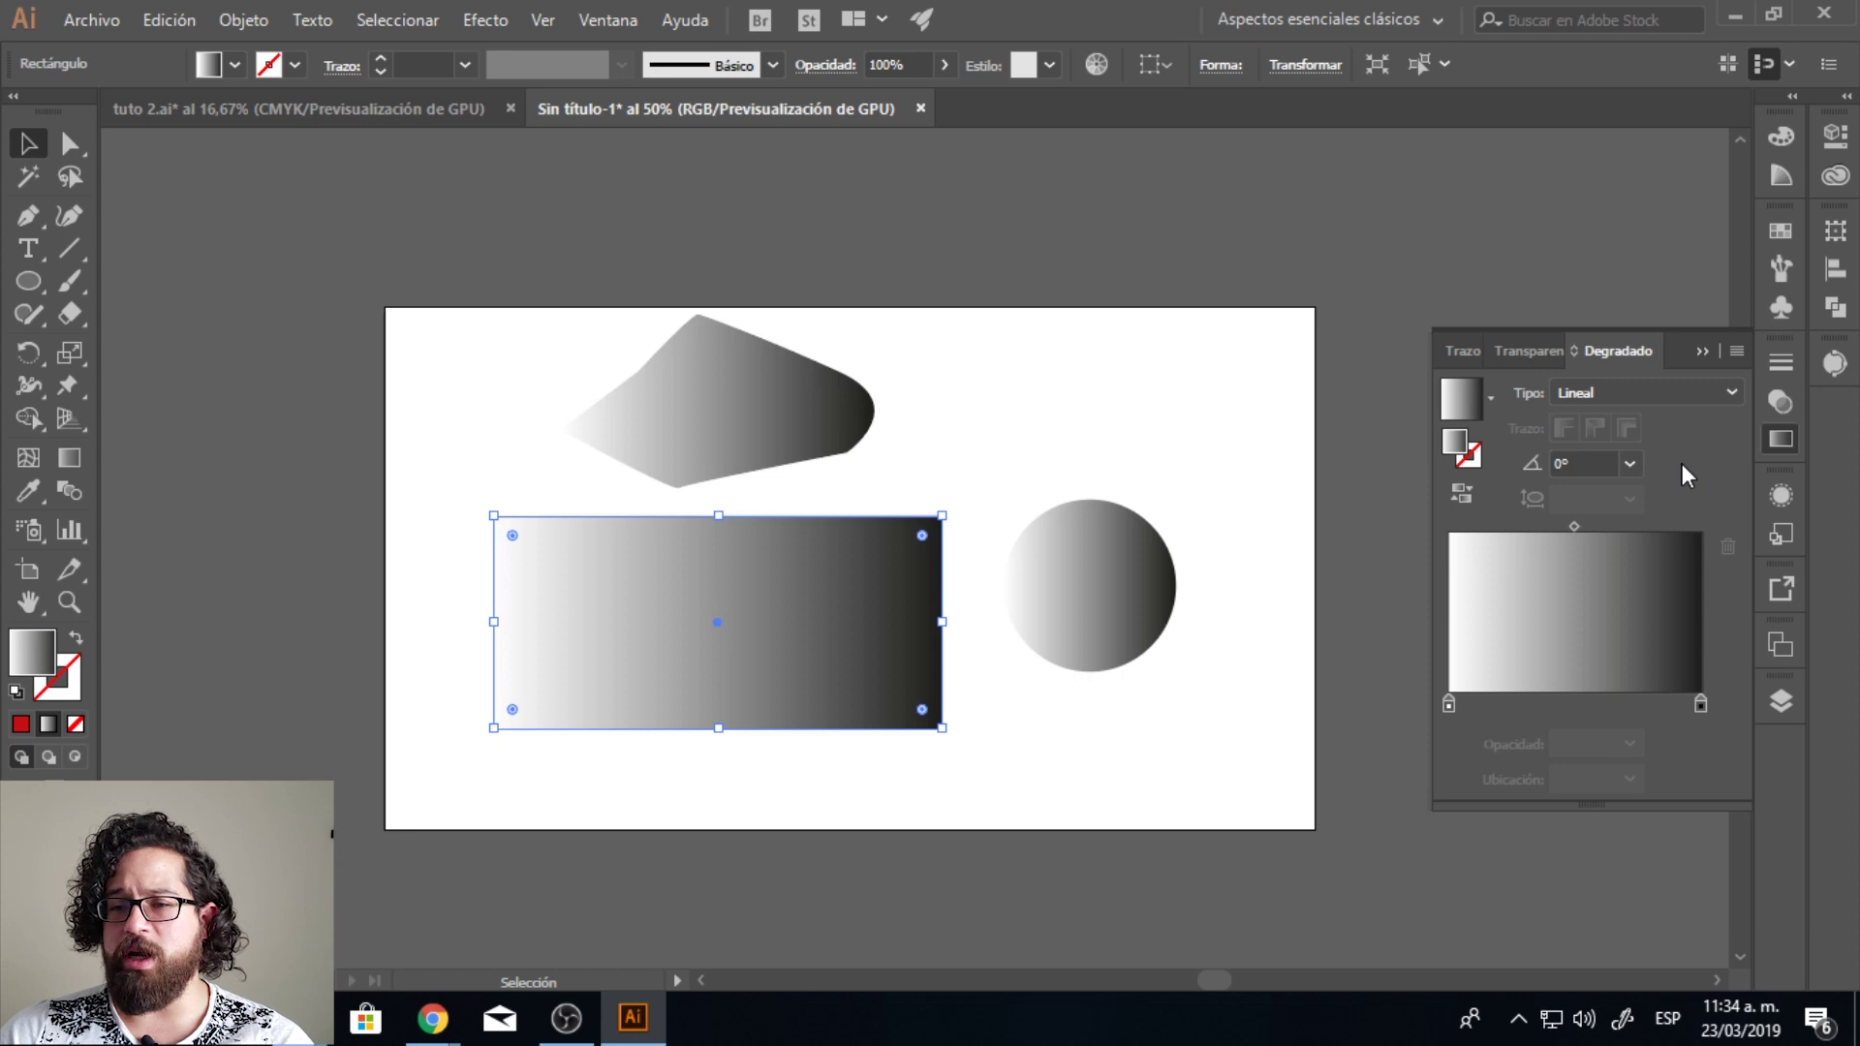
# Step: Switch the rectangle's gradient to radial and drag the white stop to widen the white centre
pyautogui.click(1725, 398)
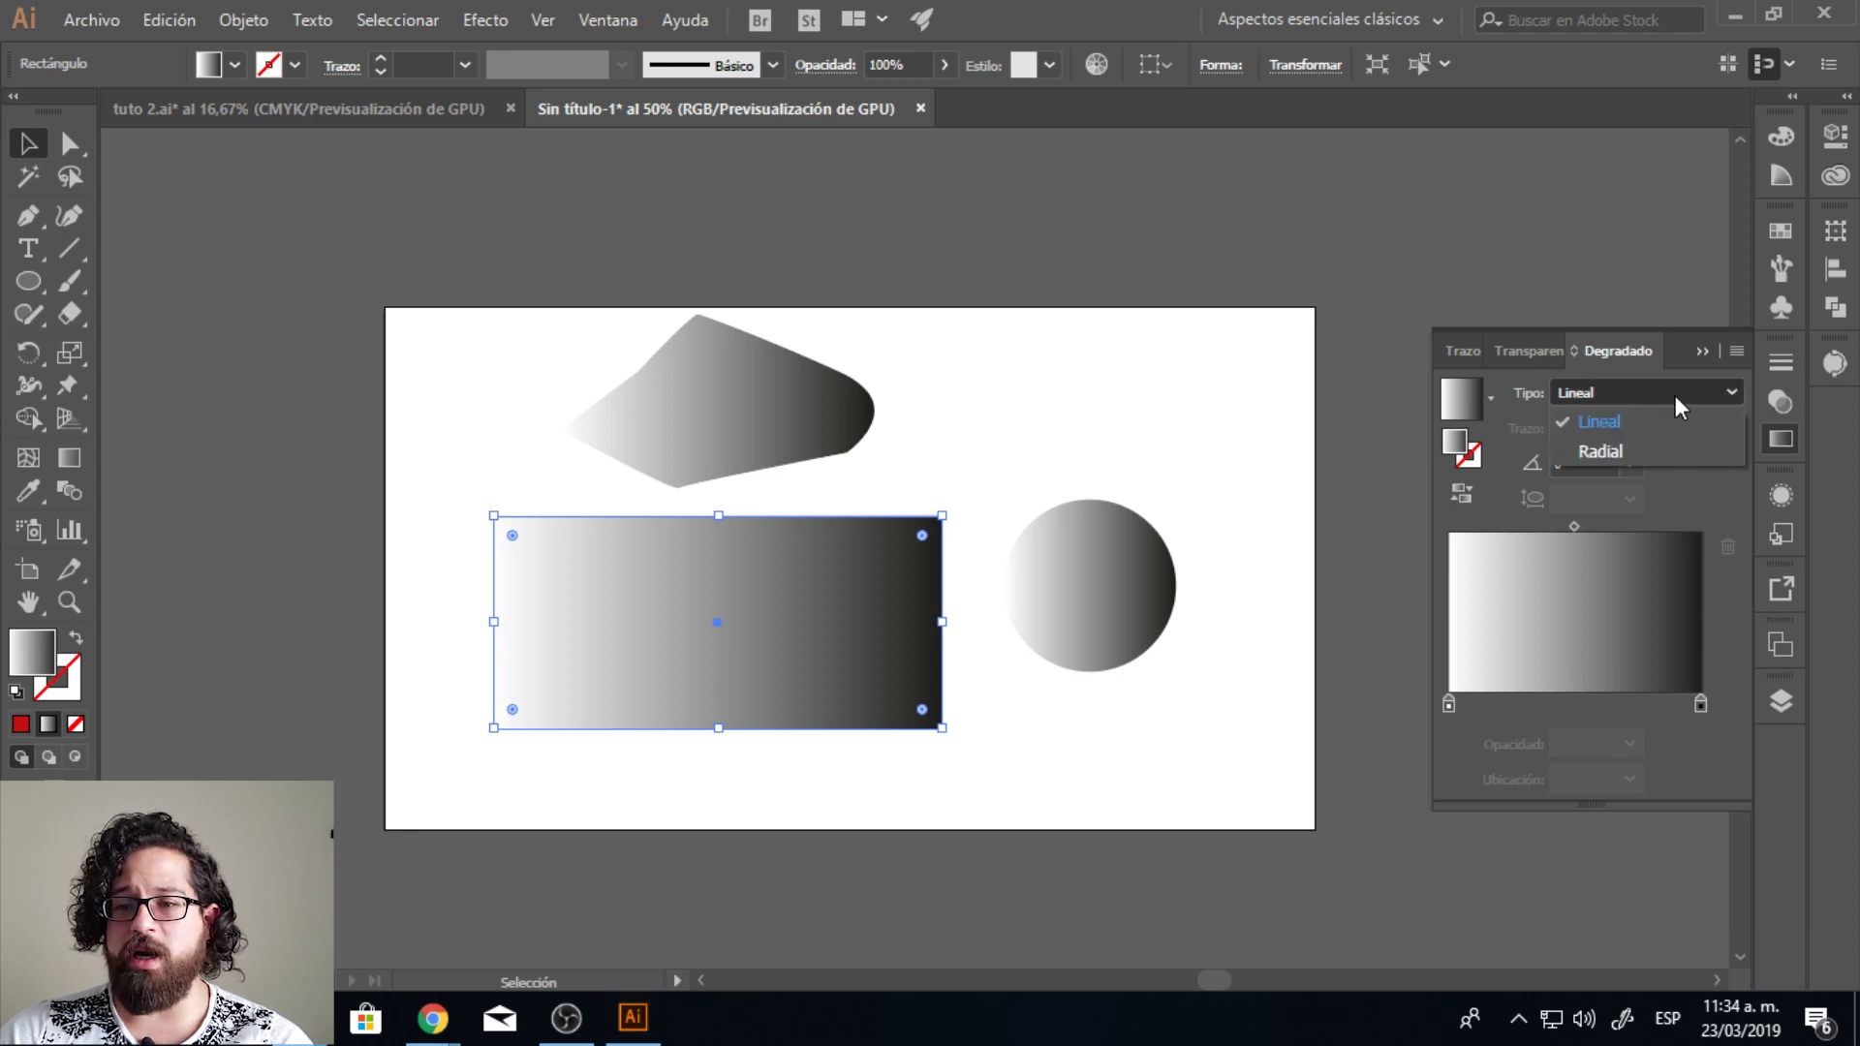
pyautogui.click(1625, 441)
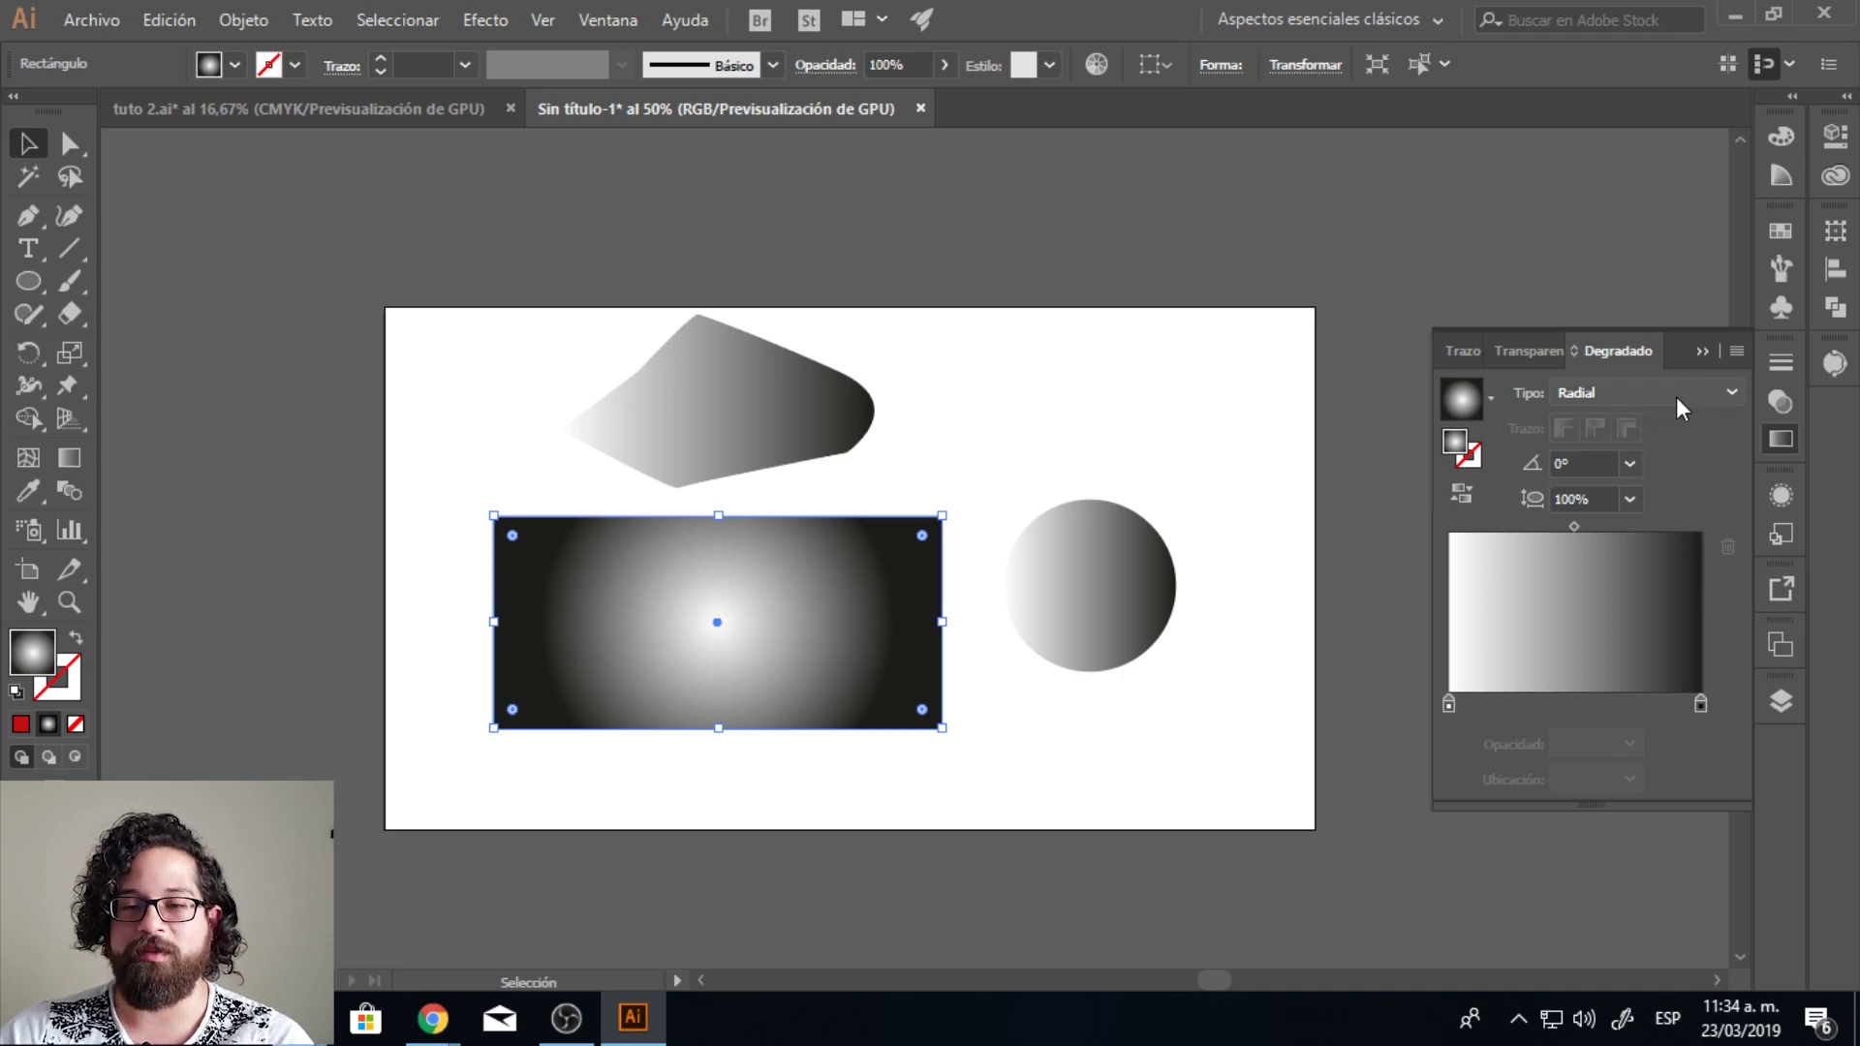
pyautogui.click(1461, 496)
pyautogui.click(1461, 496)
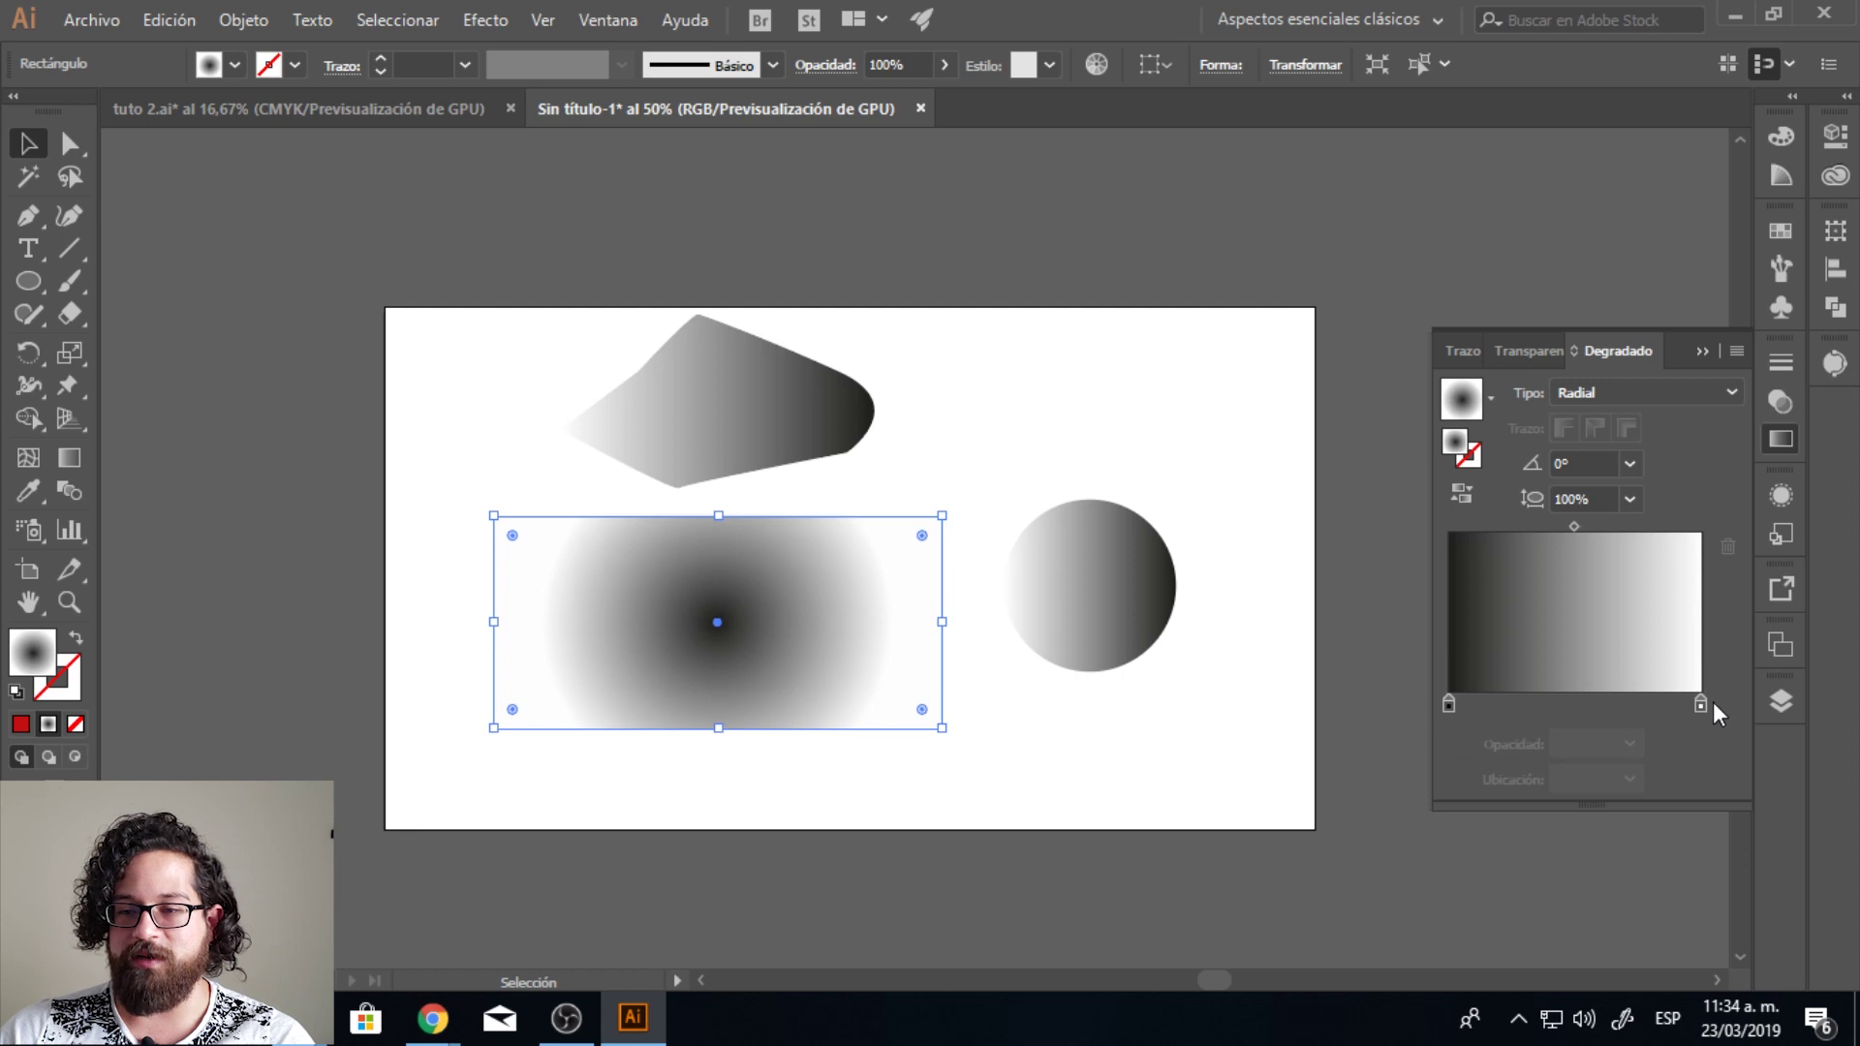
pyautogui.moveTo(1700, 704)
pyautogui.mouseDown()
pyautogui.moveTo(1468, 708)
pyautogui.moveTo(1467, 724)
pyautogui.mouseUp()
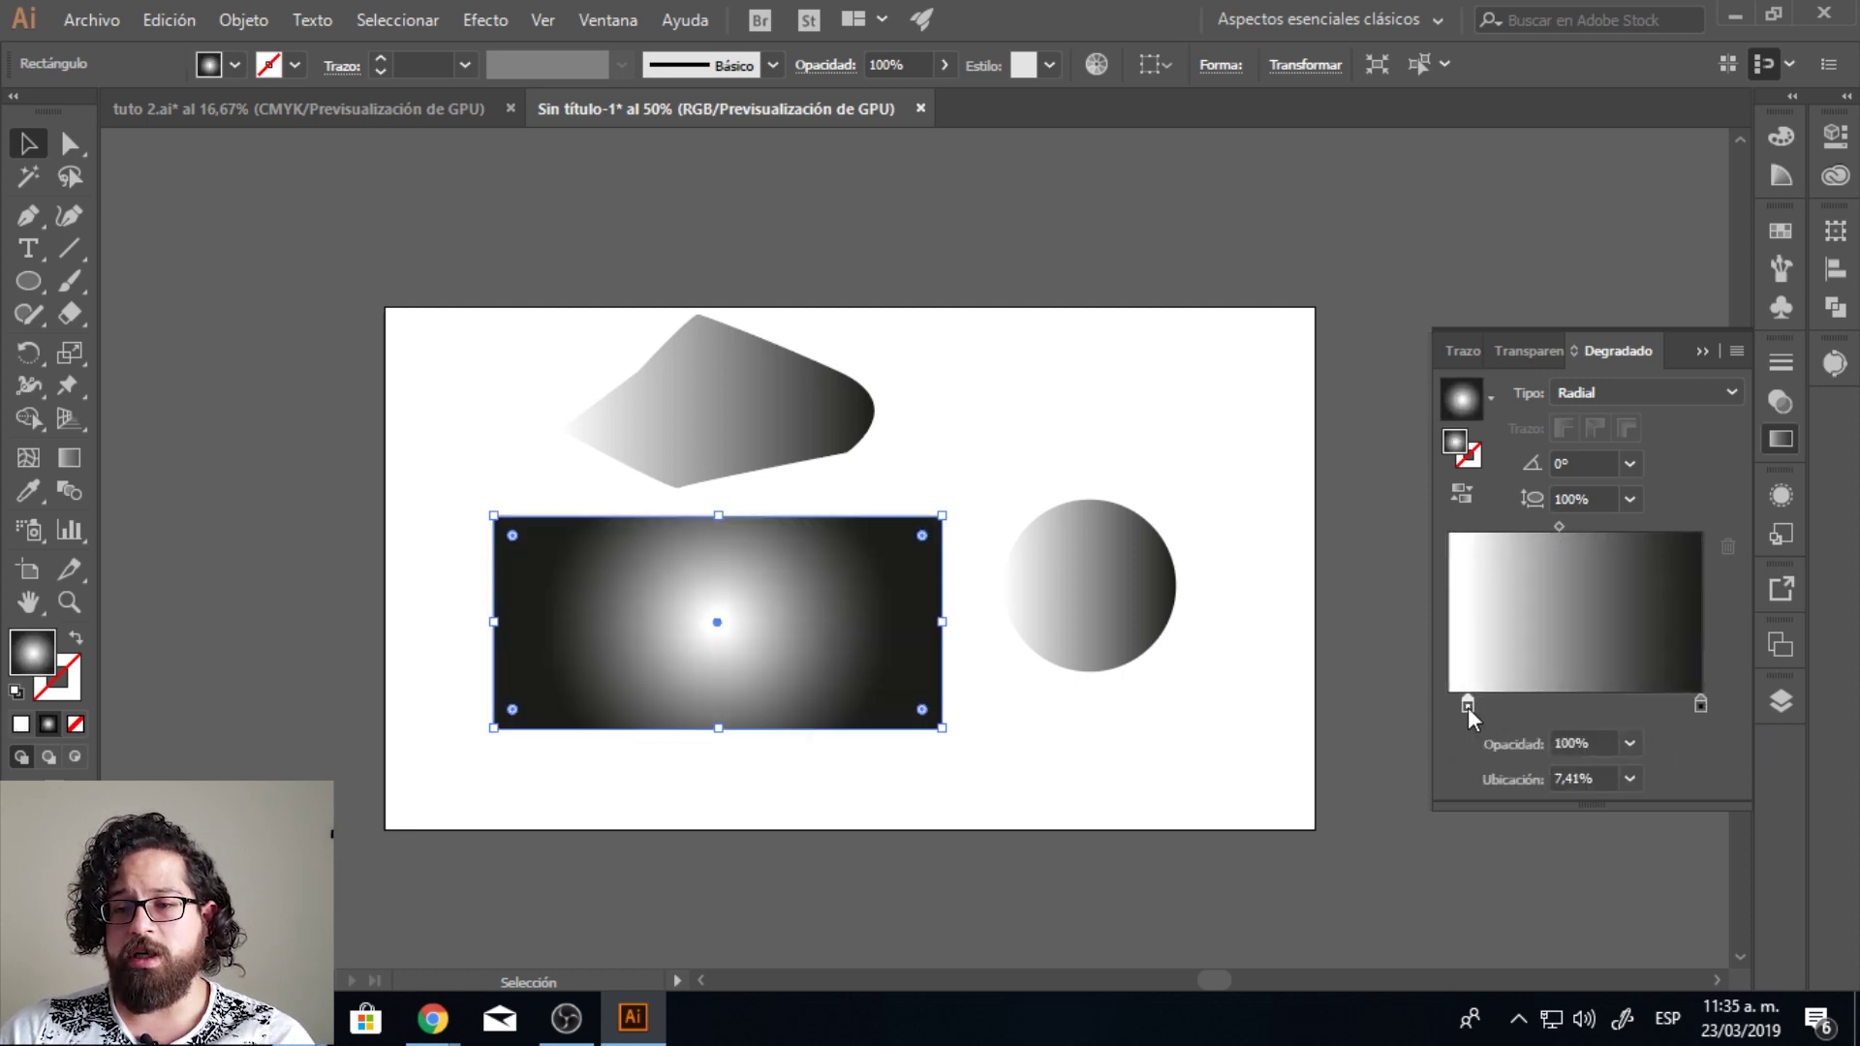
pyautogui.moveTo(1468, 707); pyautogui.dragTo(1460, 705)
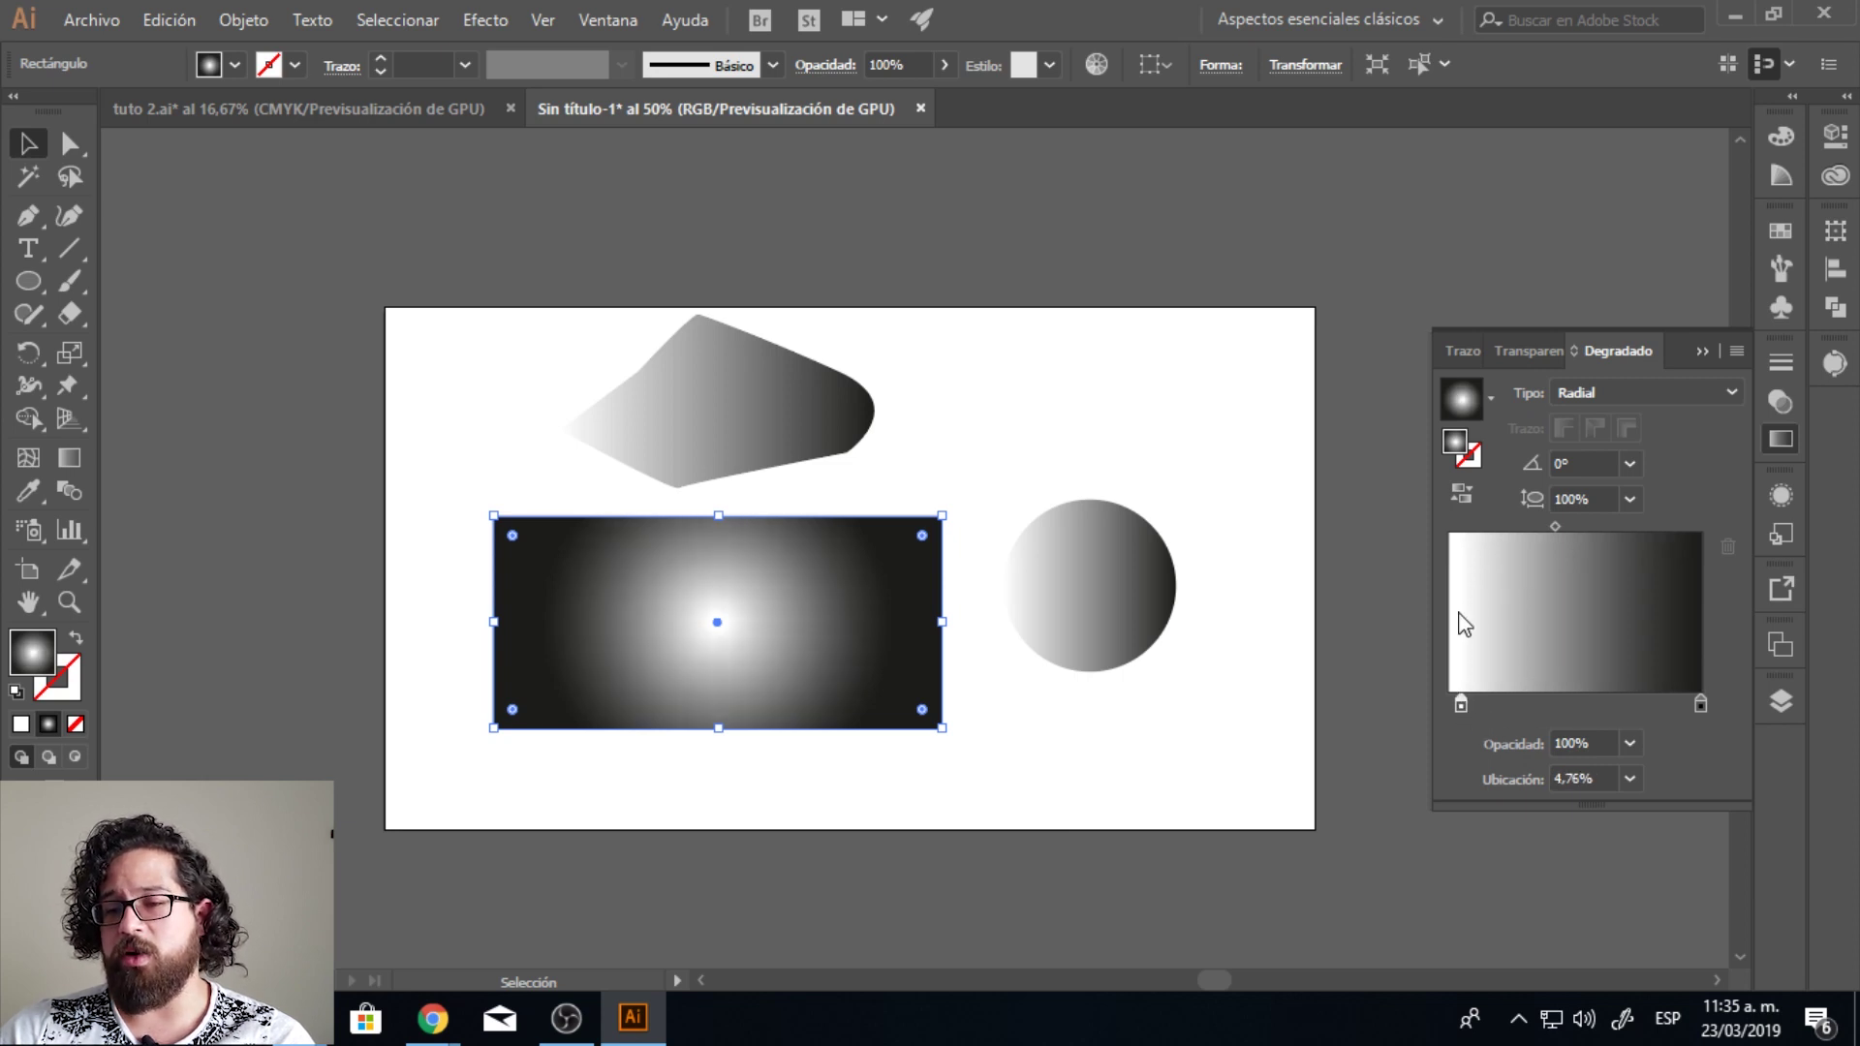
pyautogui.moveTo(1463, 705); pyautogui.dragTo(1485, 710)
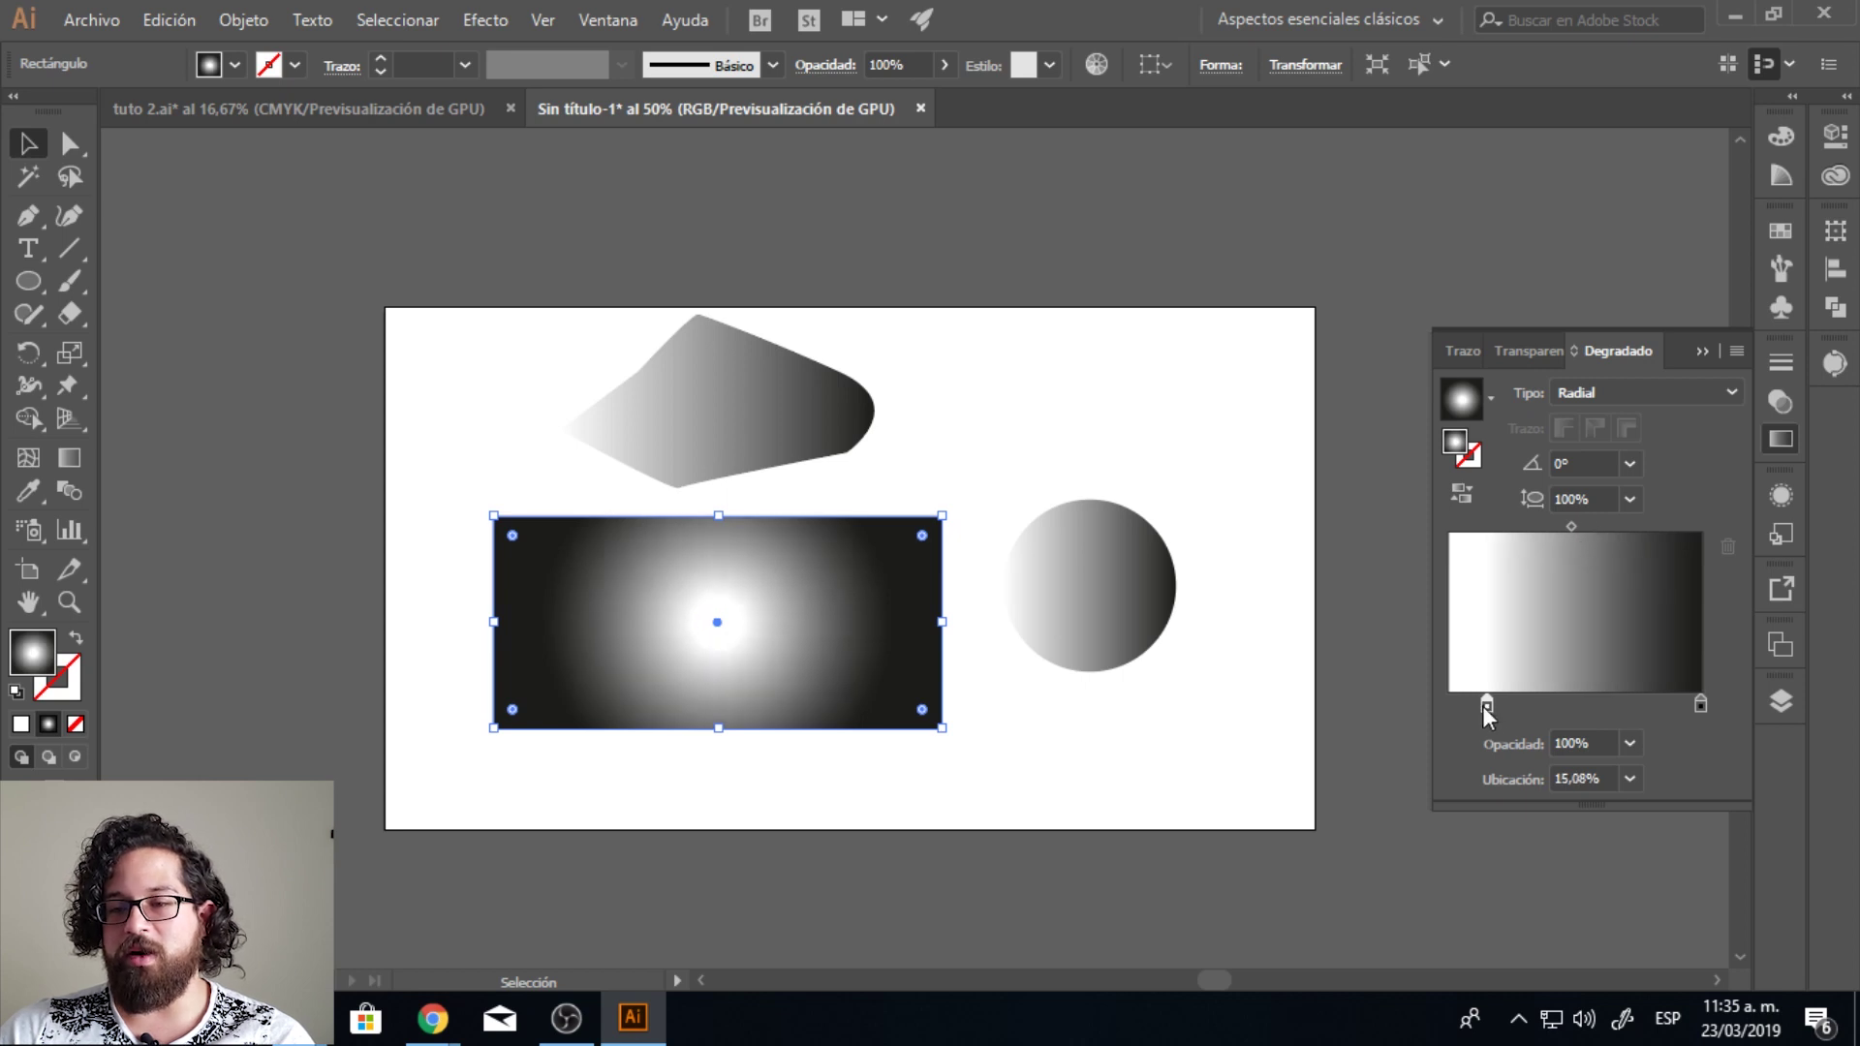
pyautogui.click(1572, 526)
pyautogui.click(1643, 393)
# Step: Make the rectangle's gradient linear at -45° with the white stop moved to about 7%
pyautogui.click(1600, 422)
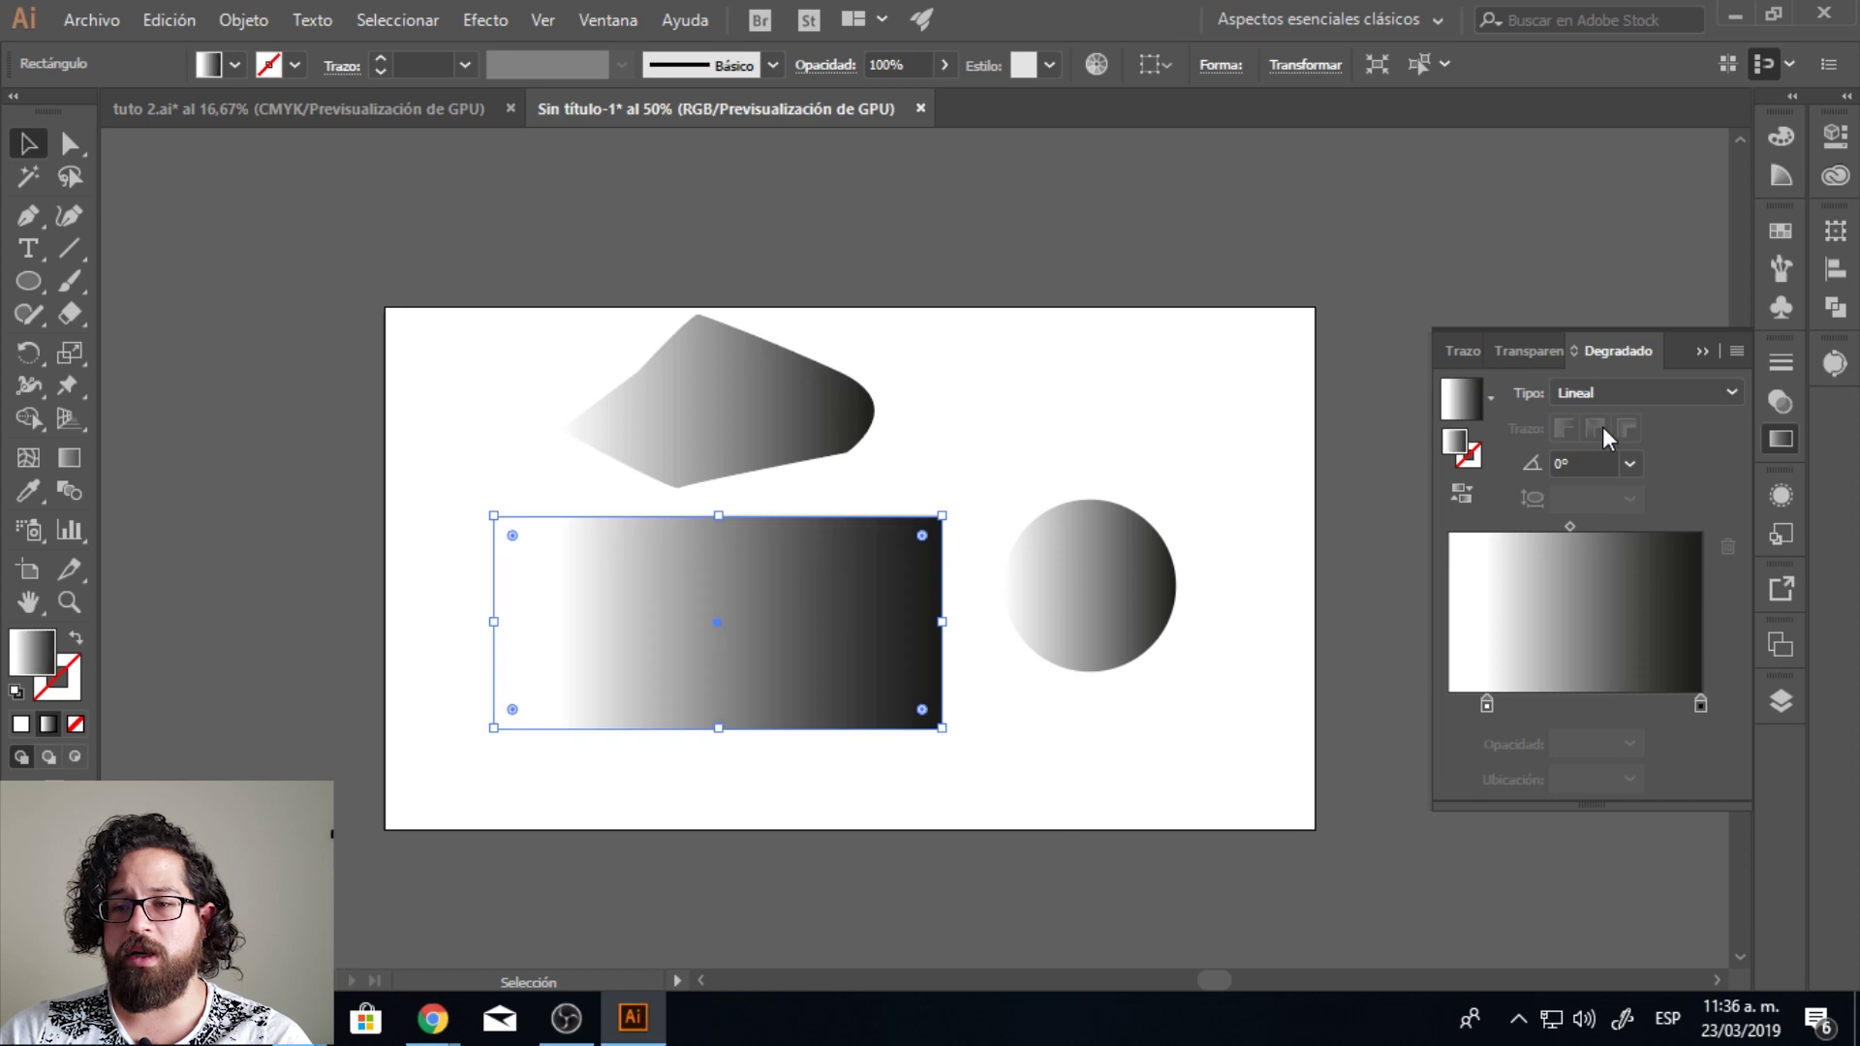
pyautogui.click(1635, 465)
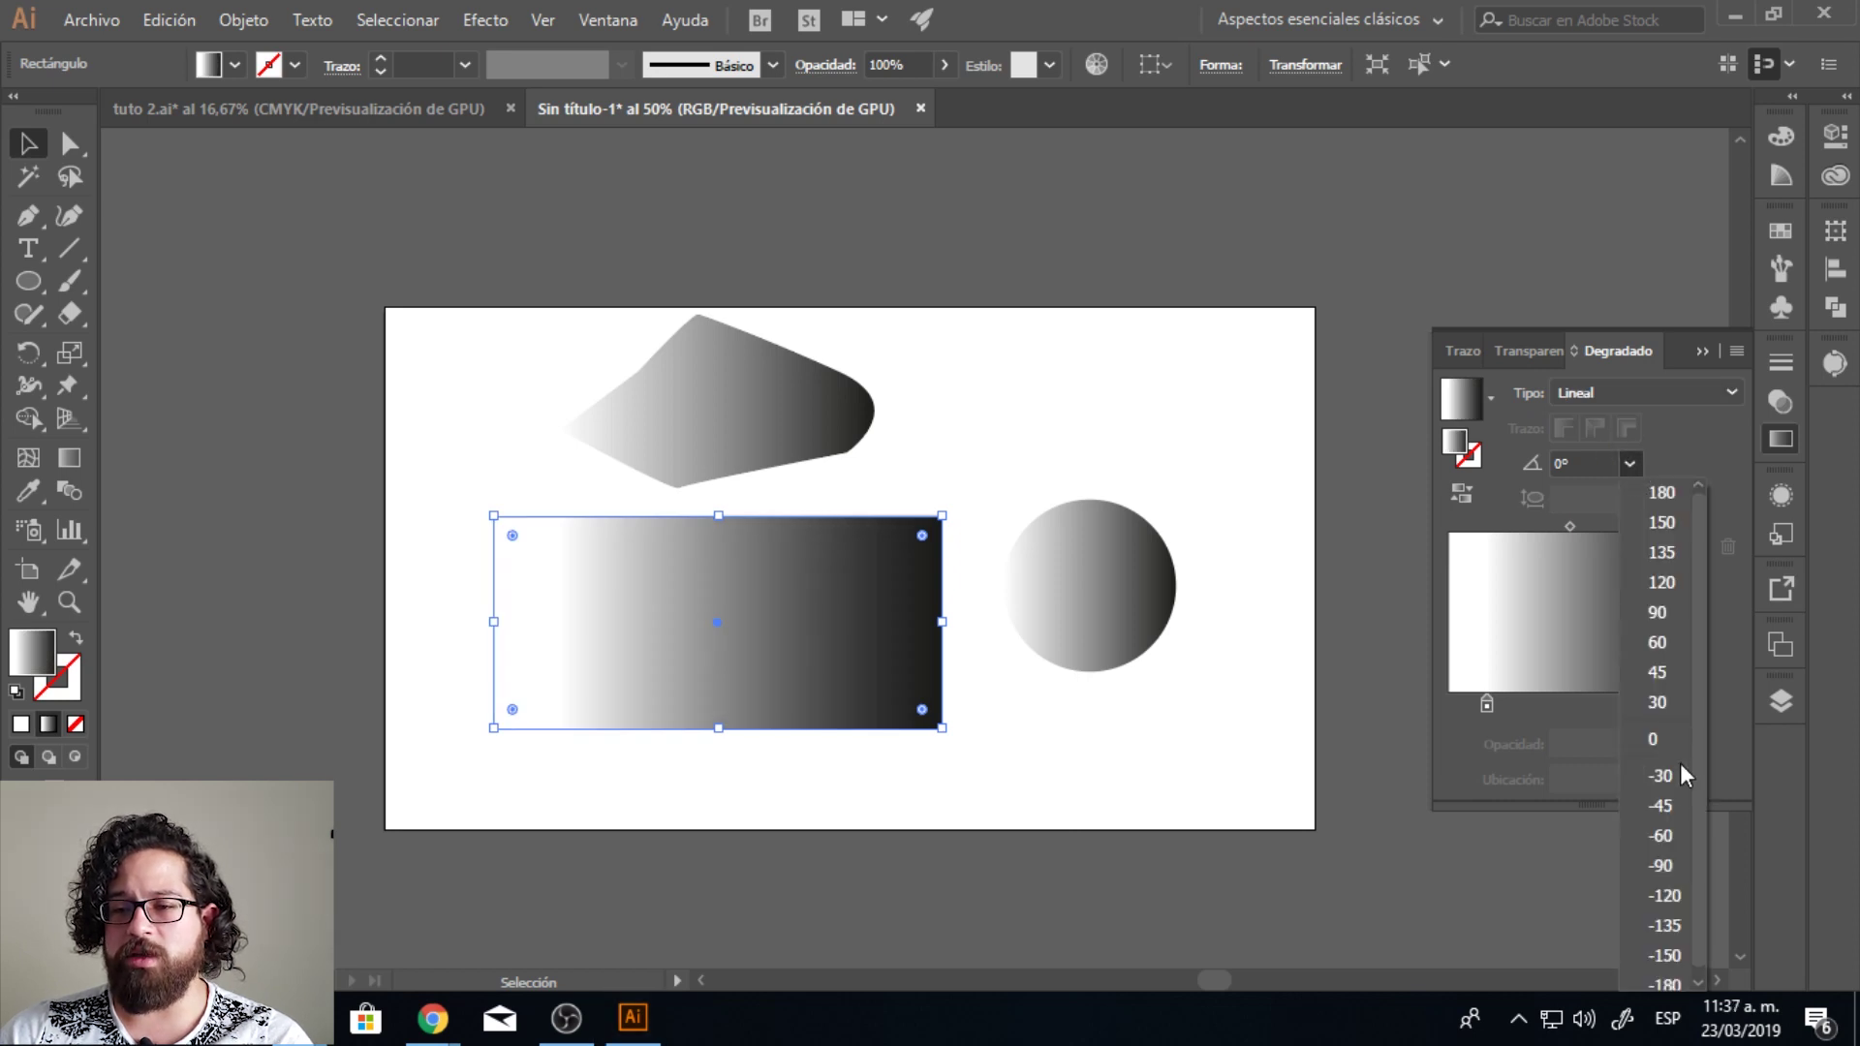
pyautogui.click(1658, 806)
pyautogui.moveTo(1572, 528); pyautogui.dragTo(1572, 563)
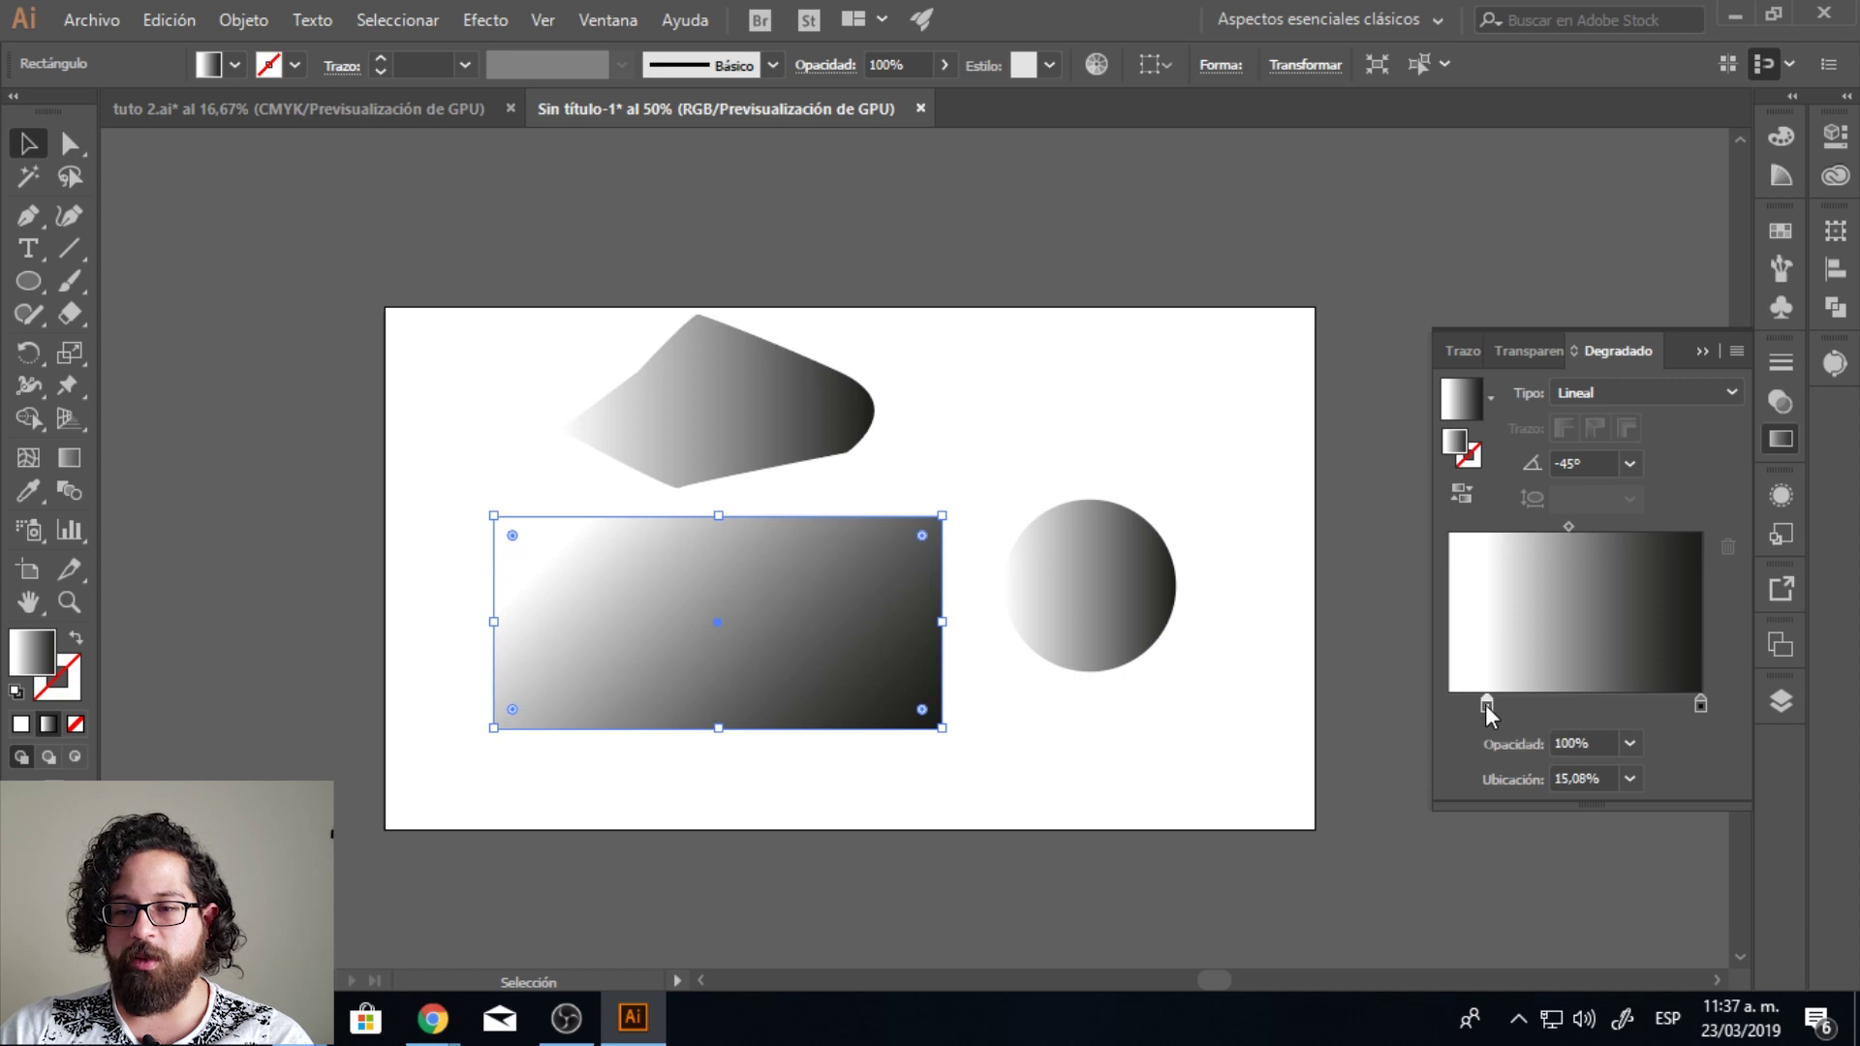
pyautogui.moveTo(1487, 705); pyautogui.dragTo(1465, 707)
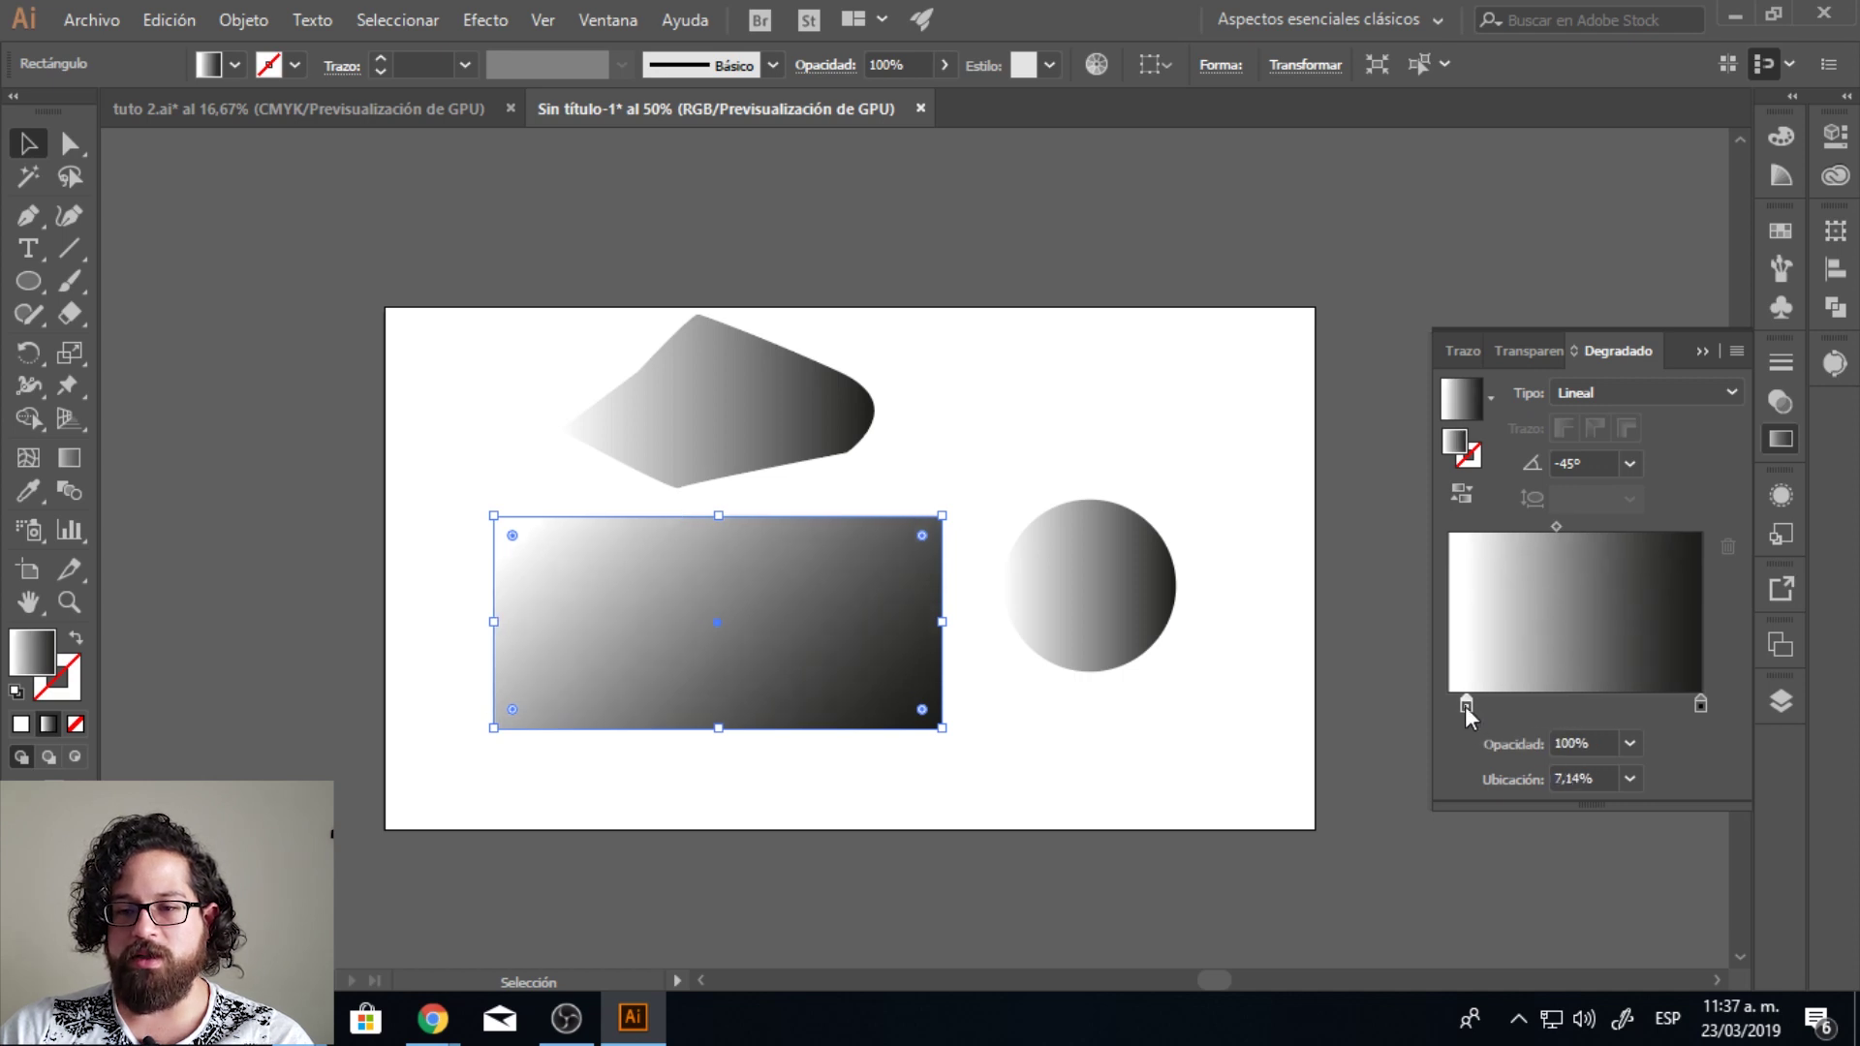
pyautogui.doubleClick(1465, 706)
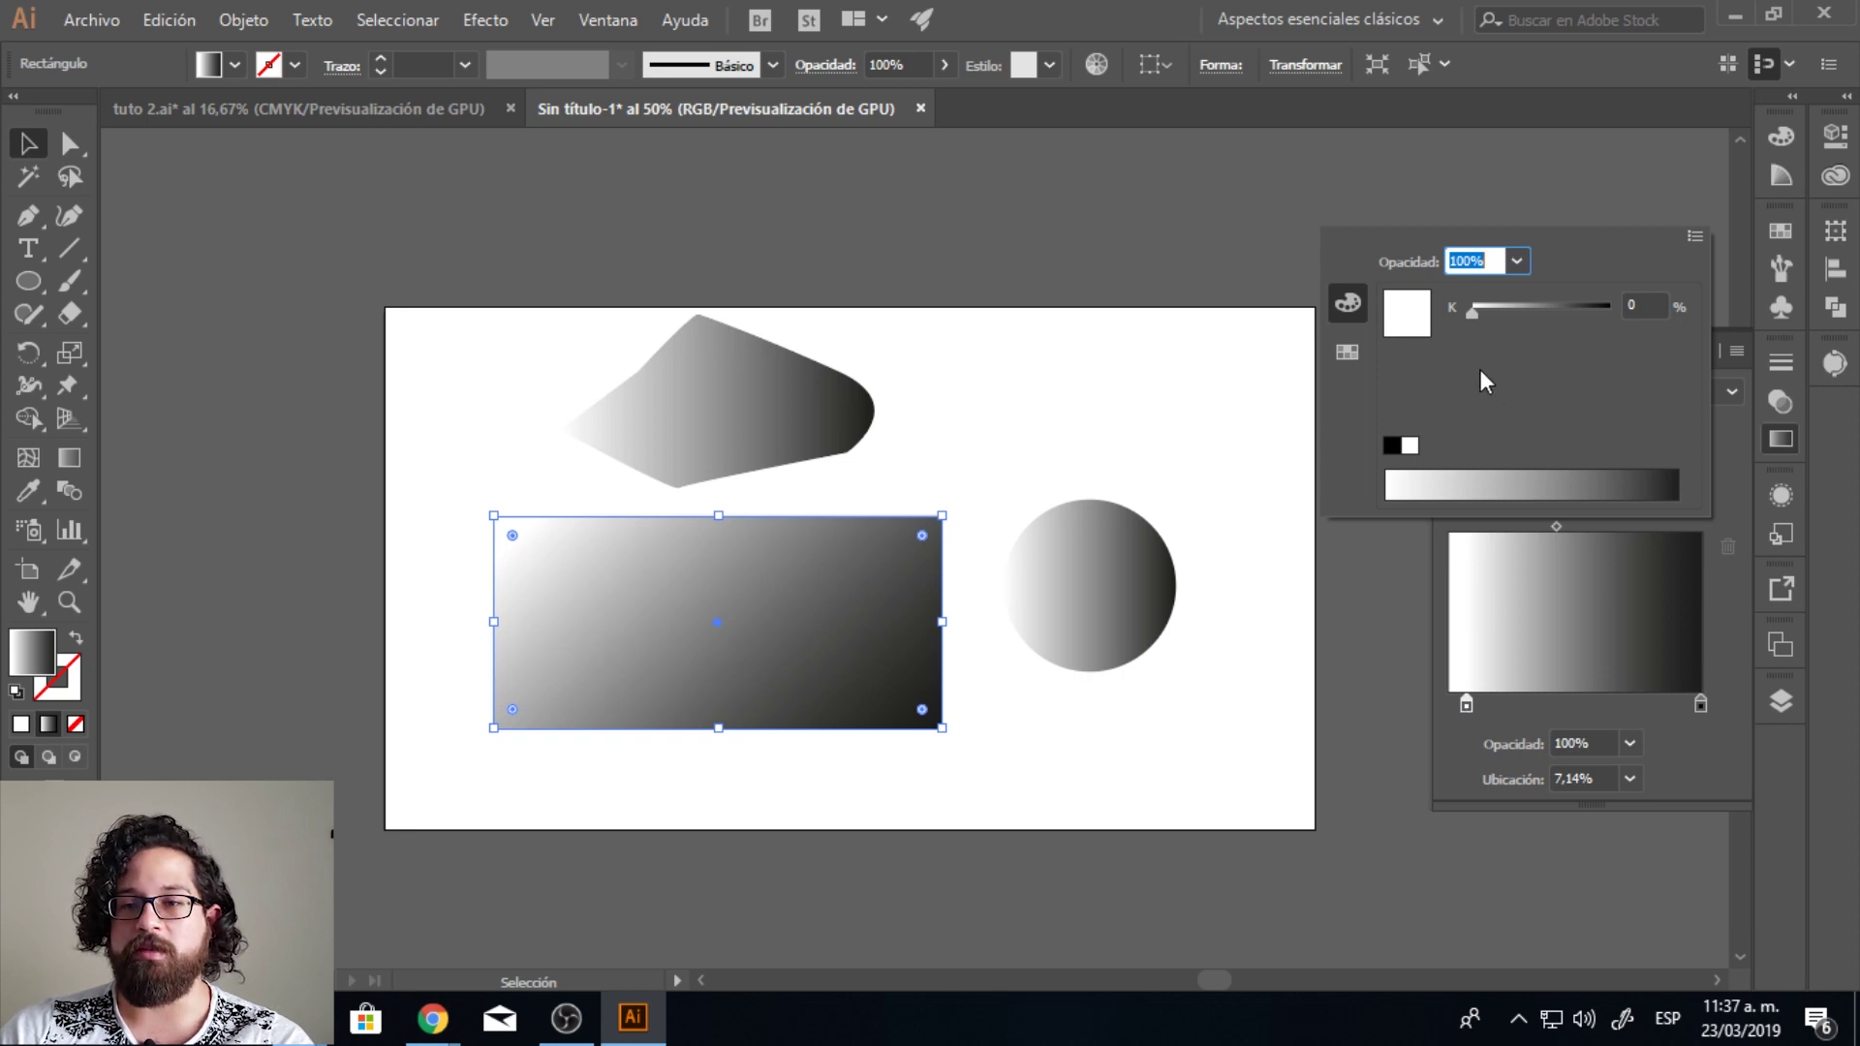
# Step: In RGB mode, set the light gradient stop to yellow and the dark stop to green
pyautogui.click(1694, 236)
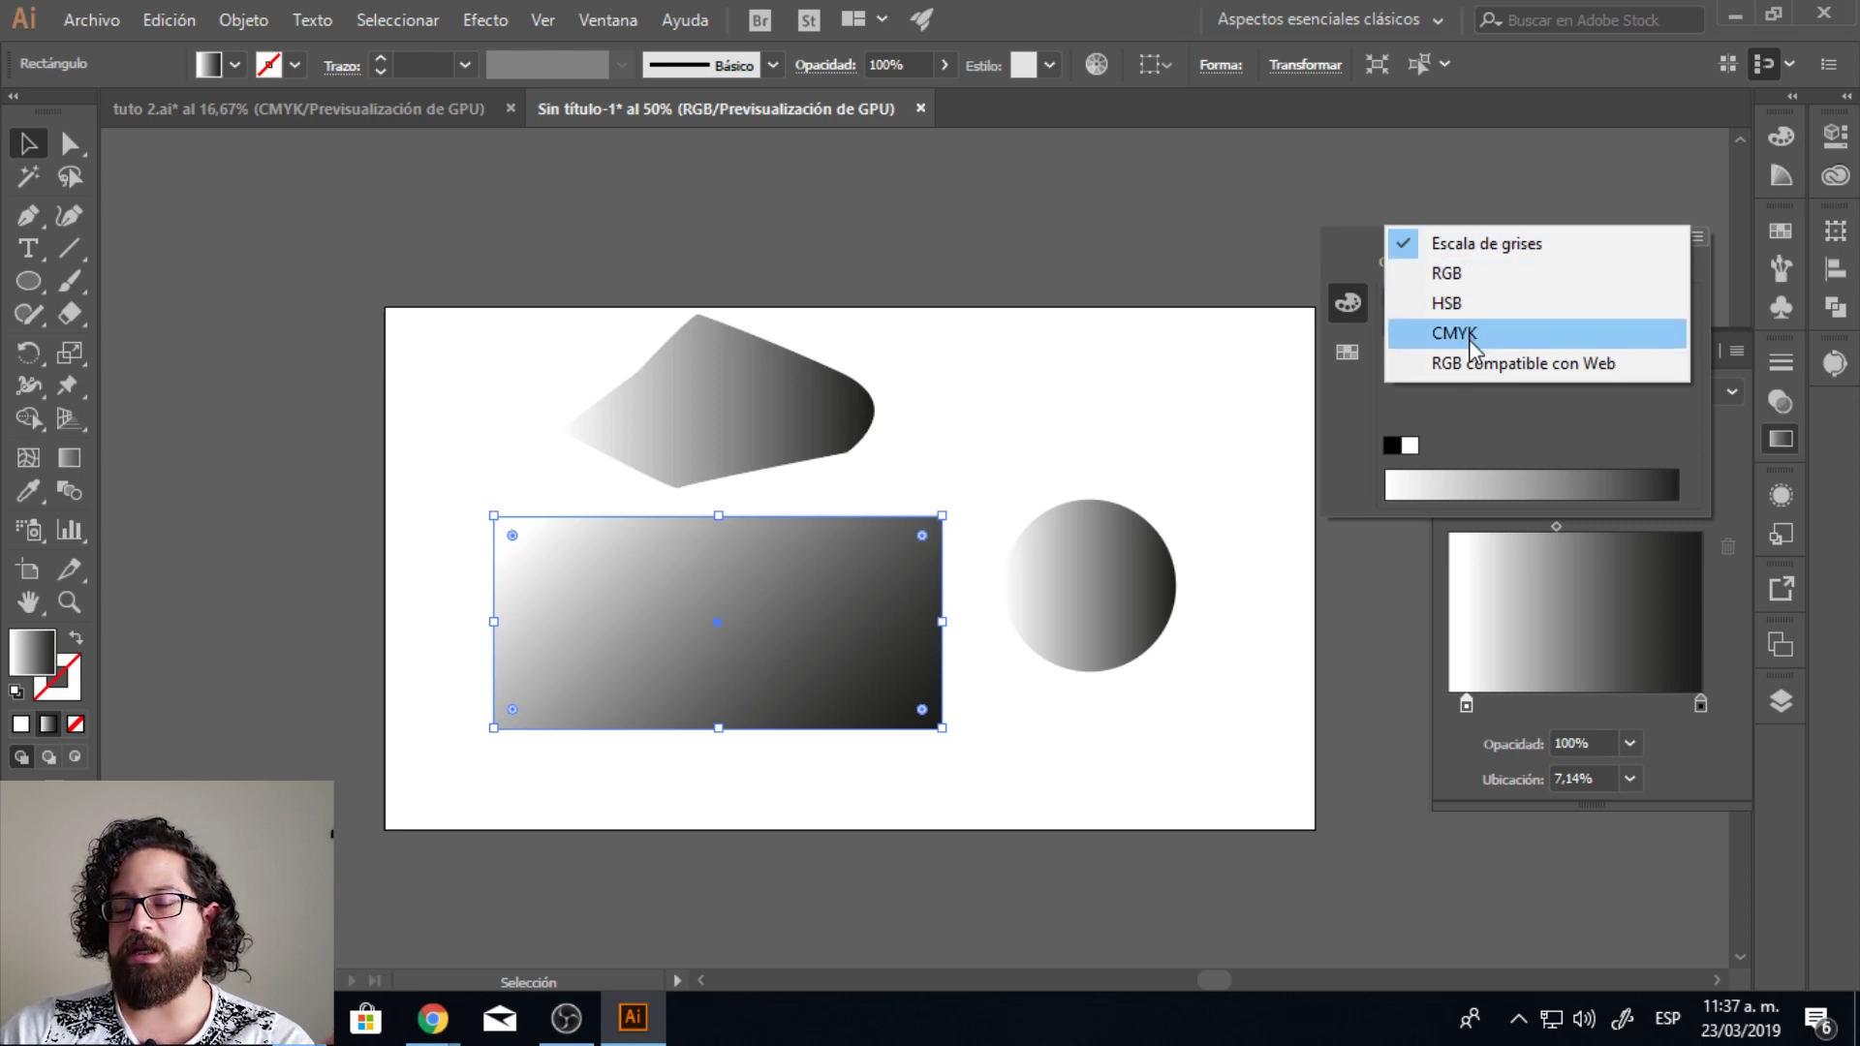
pyautogui.click(1467, 272)
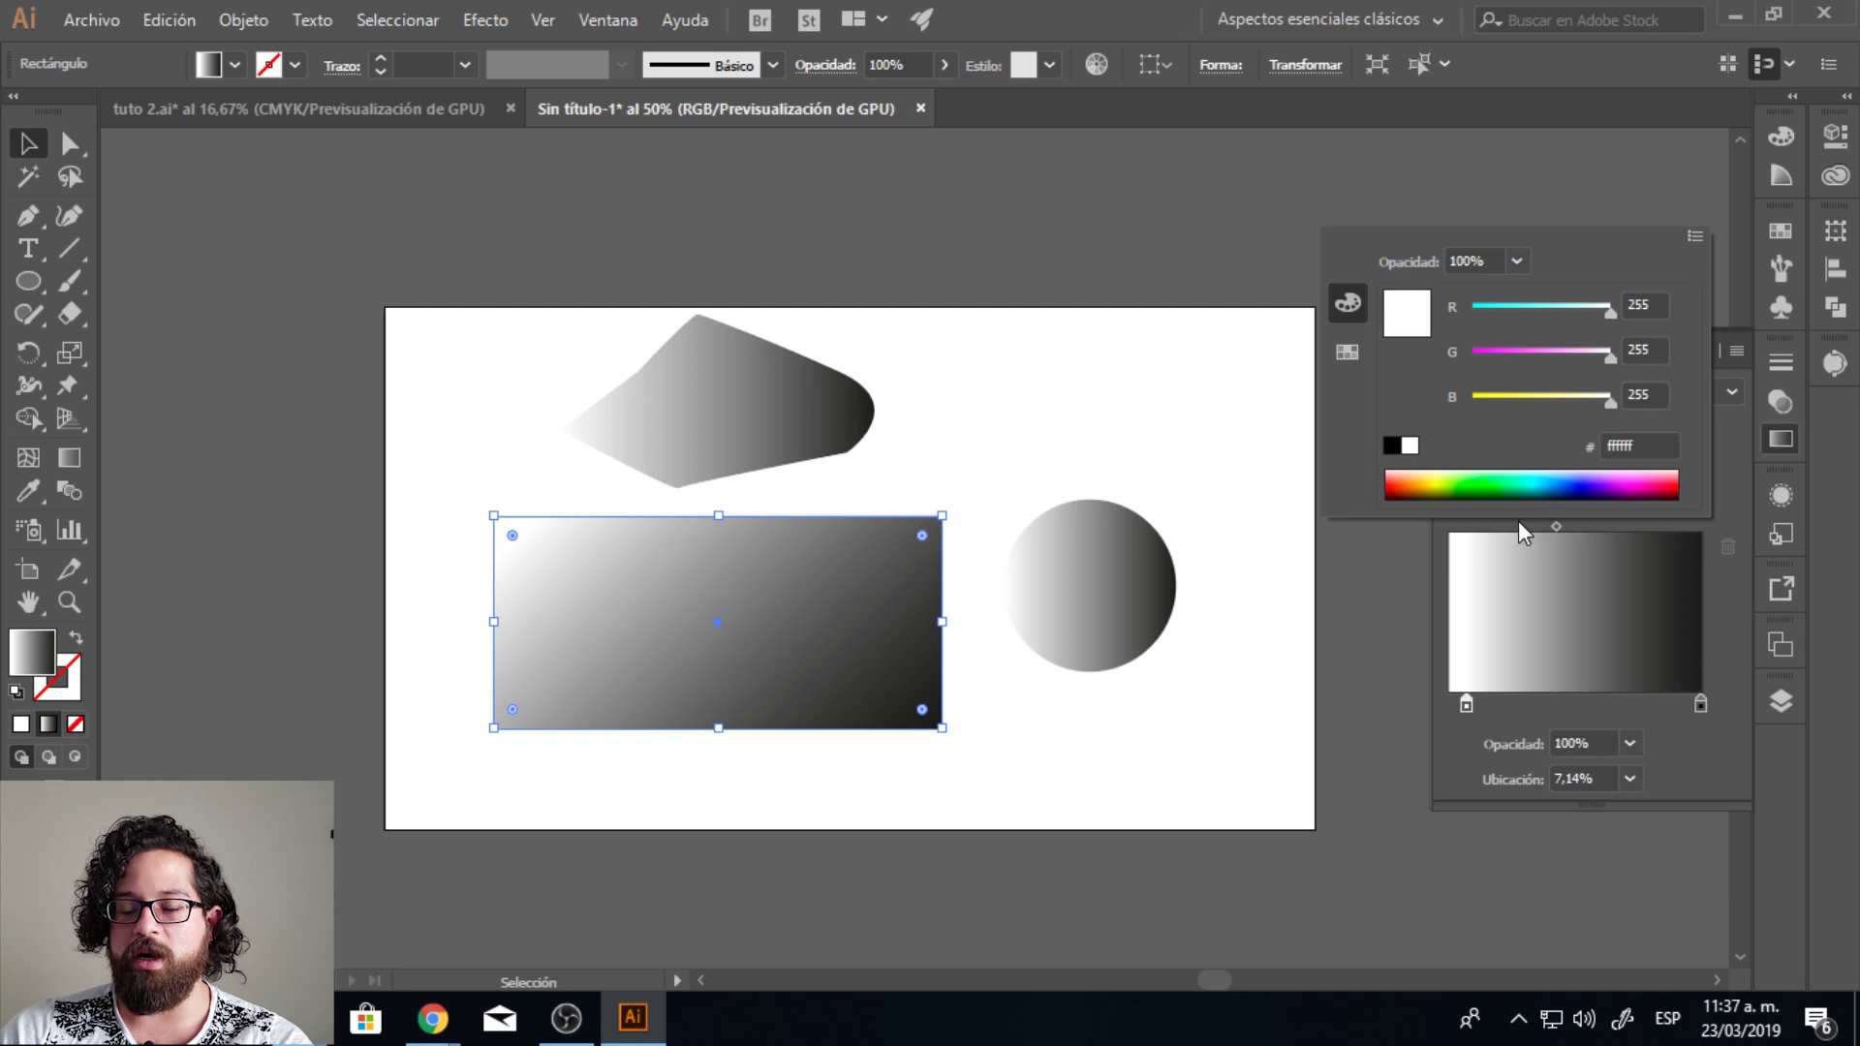
pyautogui.moveTo(1422, 472); pyautogui.dragTo(1431, 474)
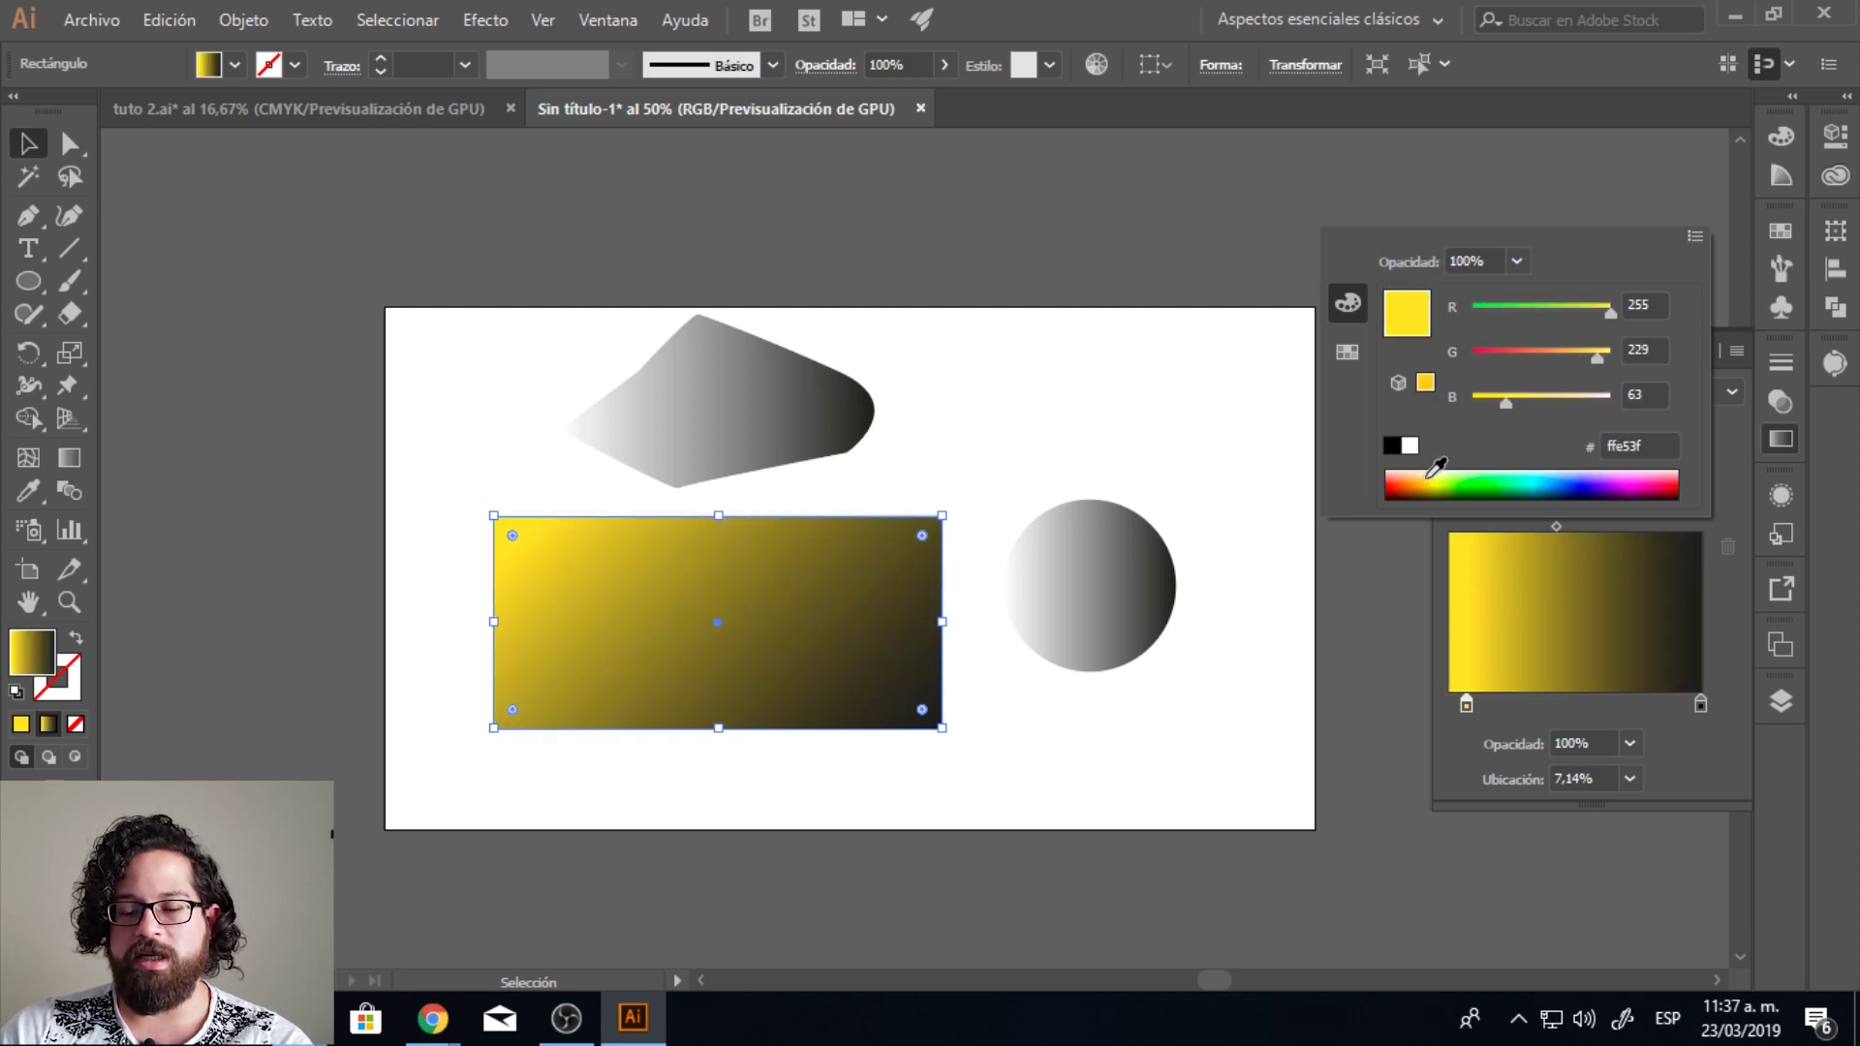
pyautogui.click(1701, 703)
pyautogui.click(1694, 235)
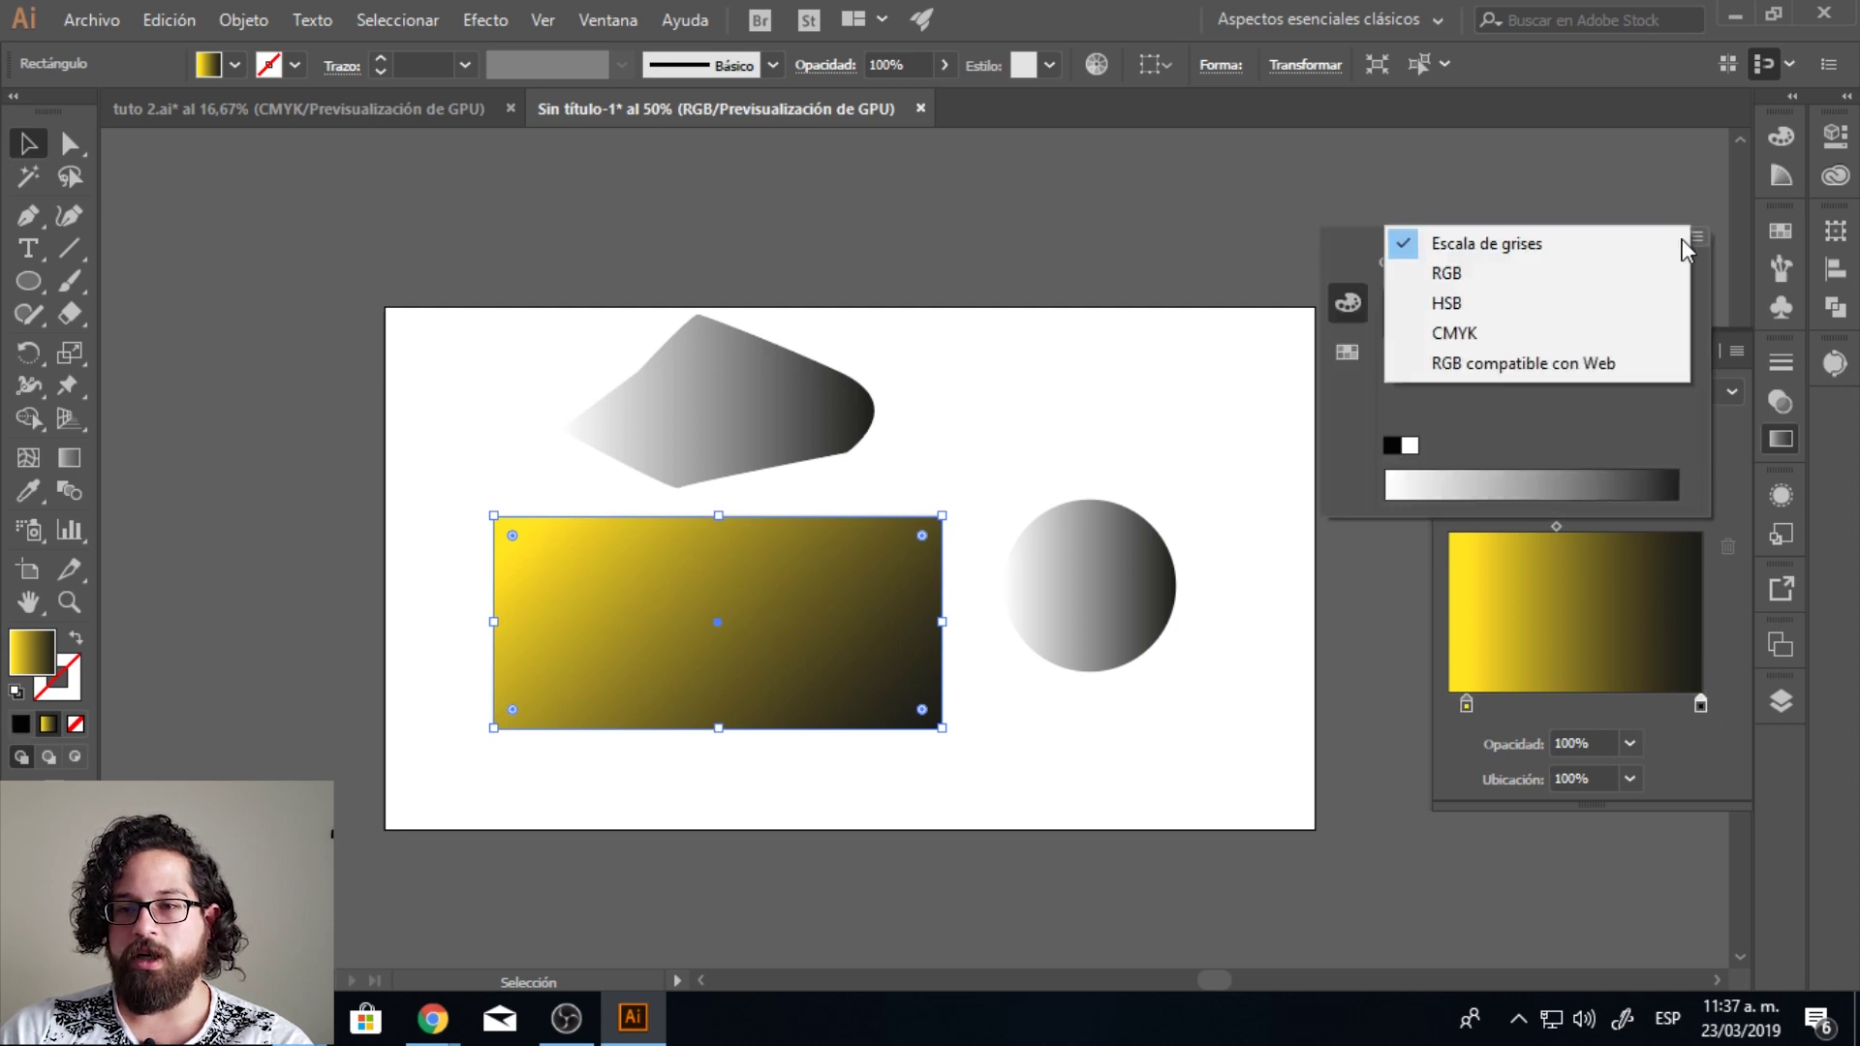
pyautogui.click(1498, 271)
pyautogui.click(1492, 475)
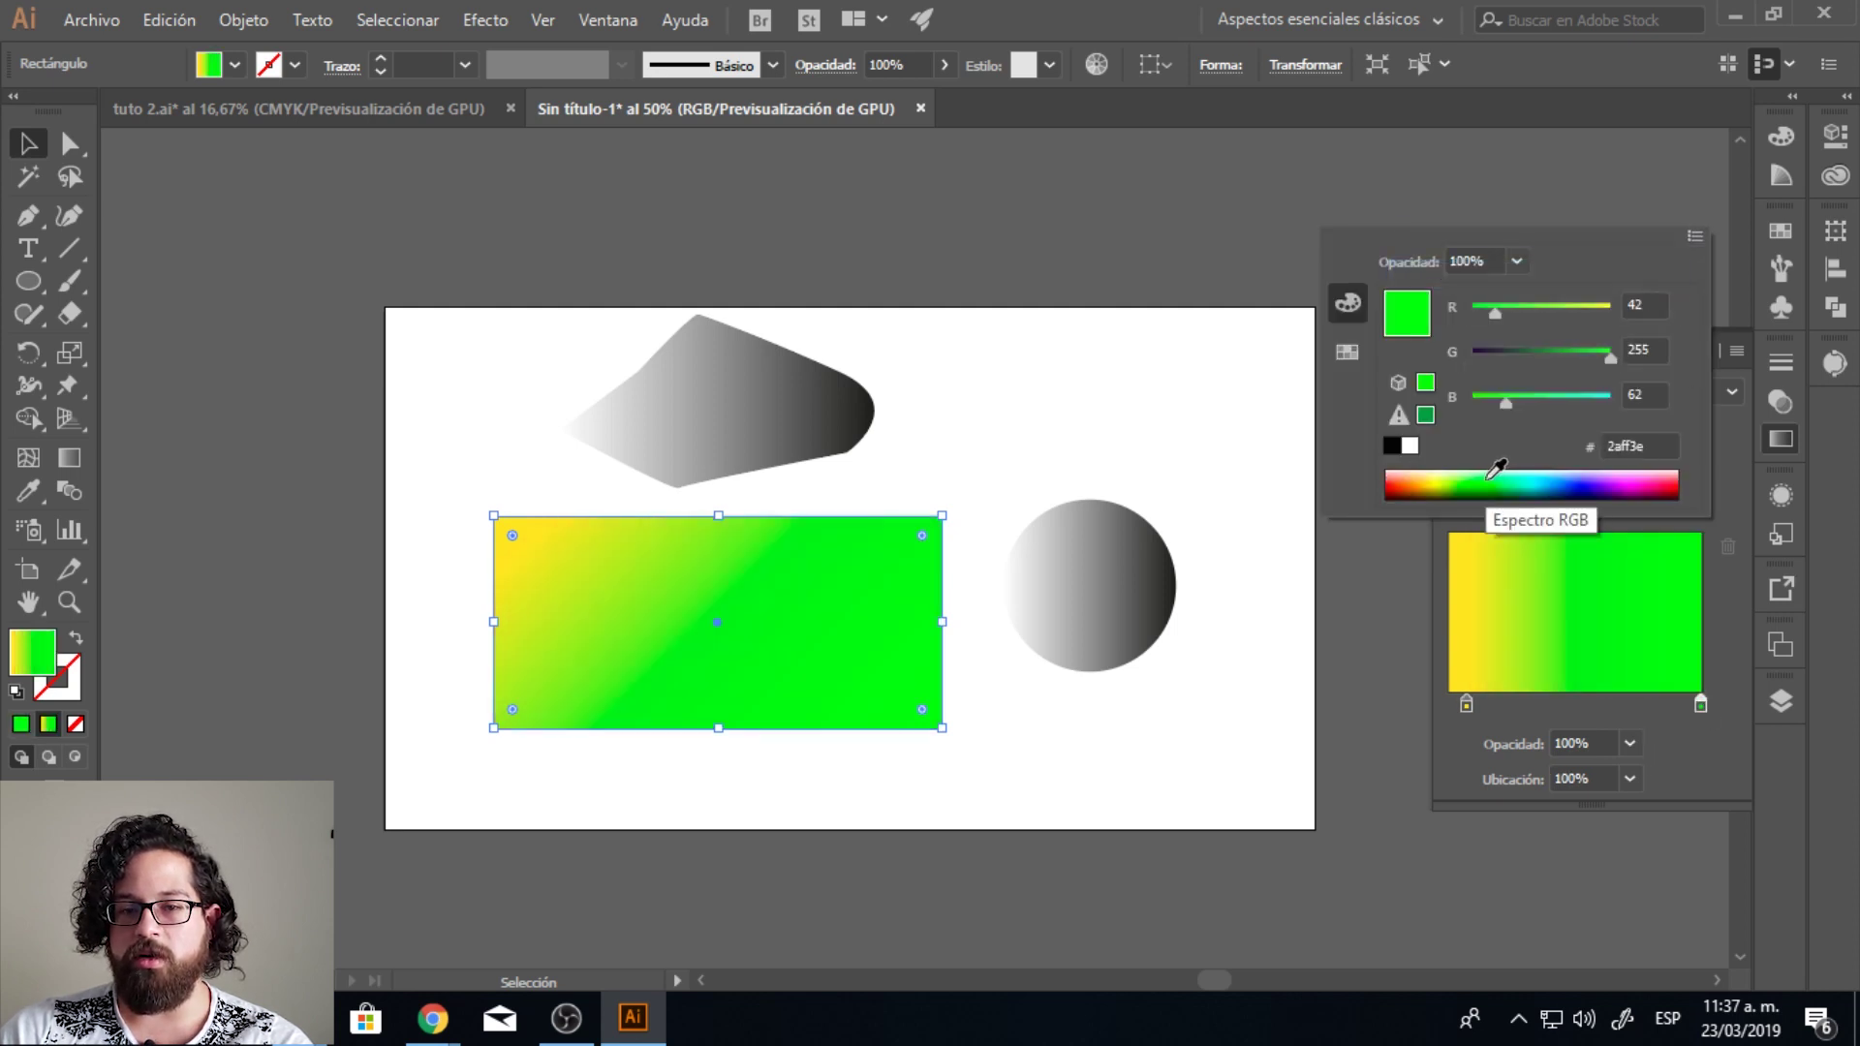
pyautogui.click(1728, 446)
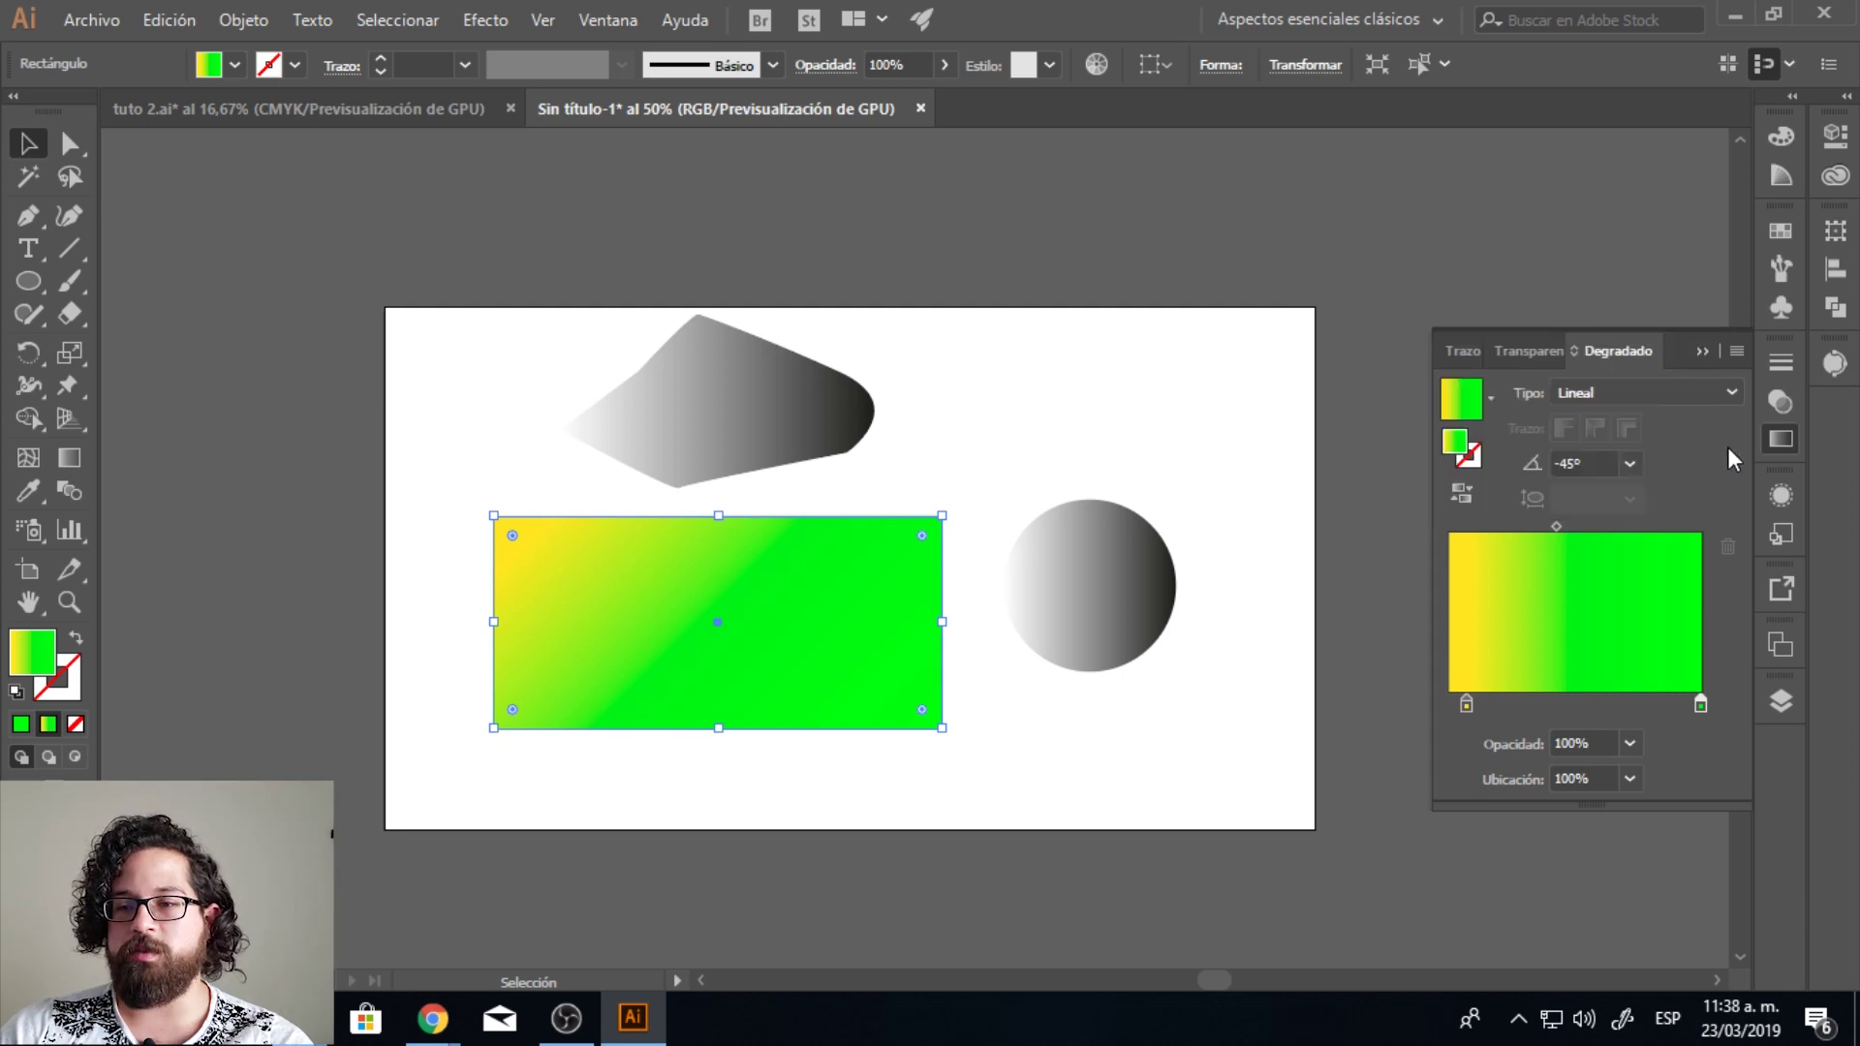
# Step: Add two more gradient stops and set the third stop to yellow ffe53f
pyautogui.click(1638, 705)
pyautogui.click(1541, 705)
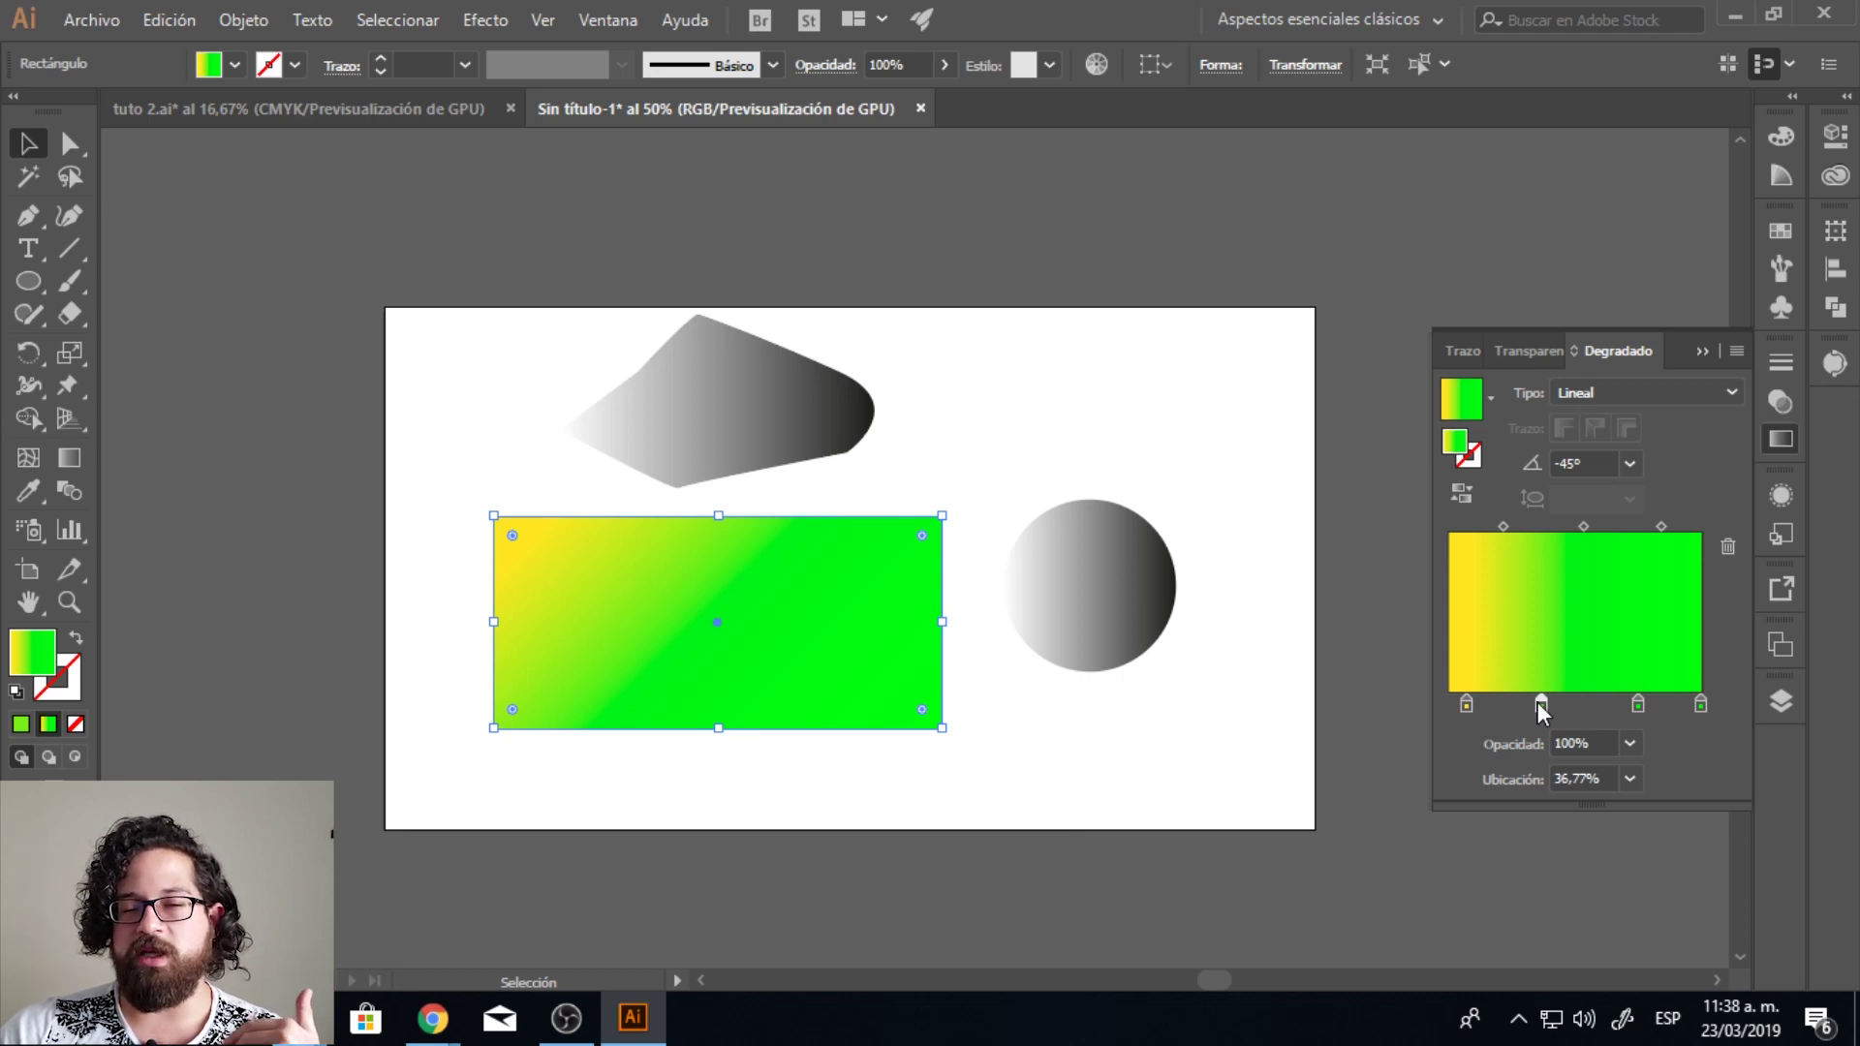
pyautogui.doubleClick(1466, 705)
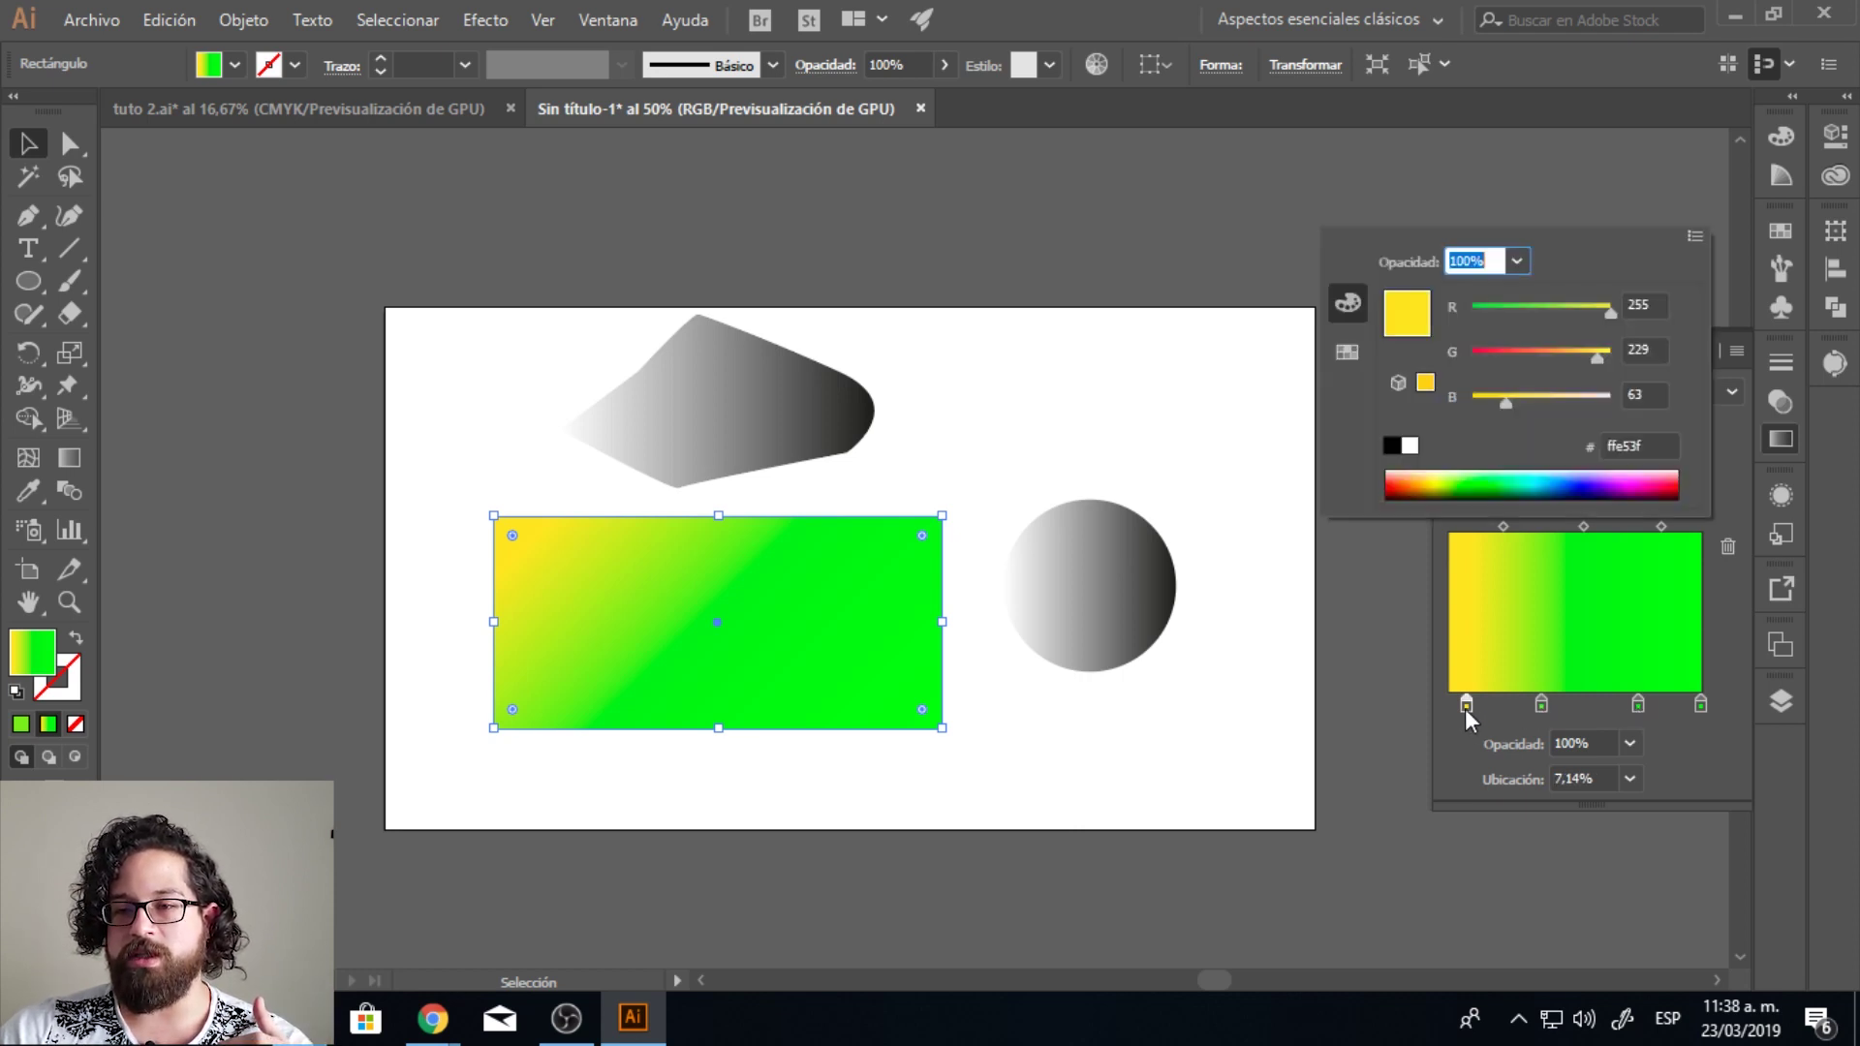
pyautogui.click(1664, 444)
pyautogui.doubleClick(1637, 704)
pyautogui.click(1655, 446)
pyautogui.moveTo(1655, 445); pyautogui.dragTo(1560, 452)
pyautogui.write('ffe53f')
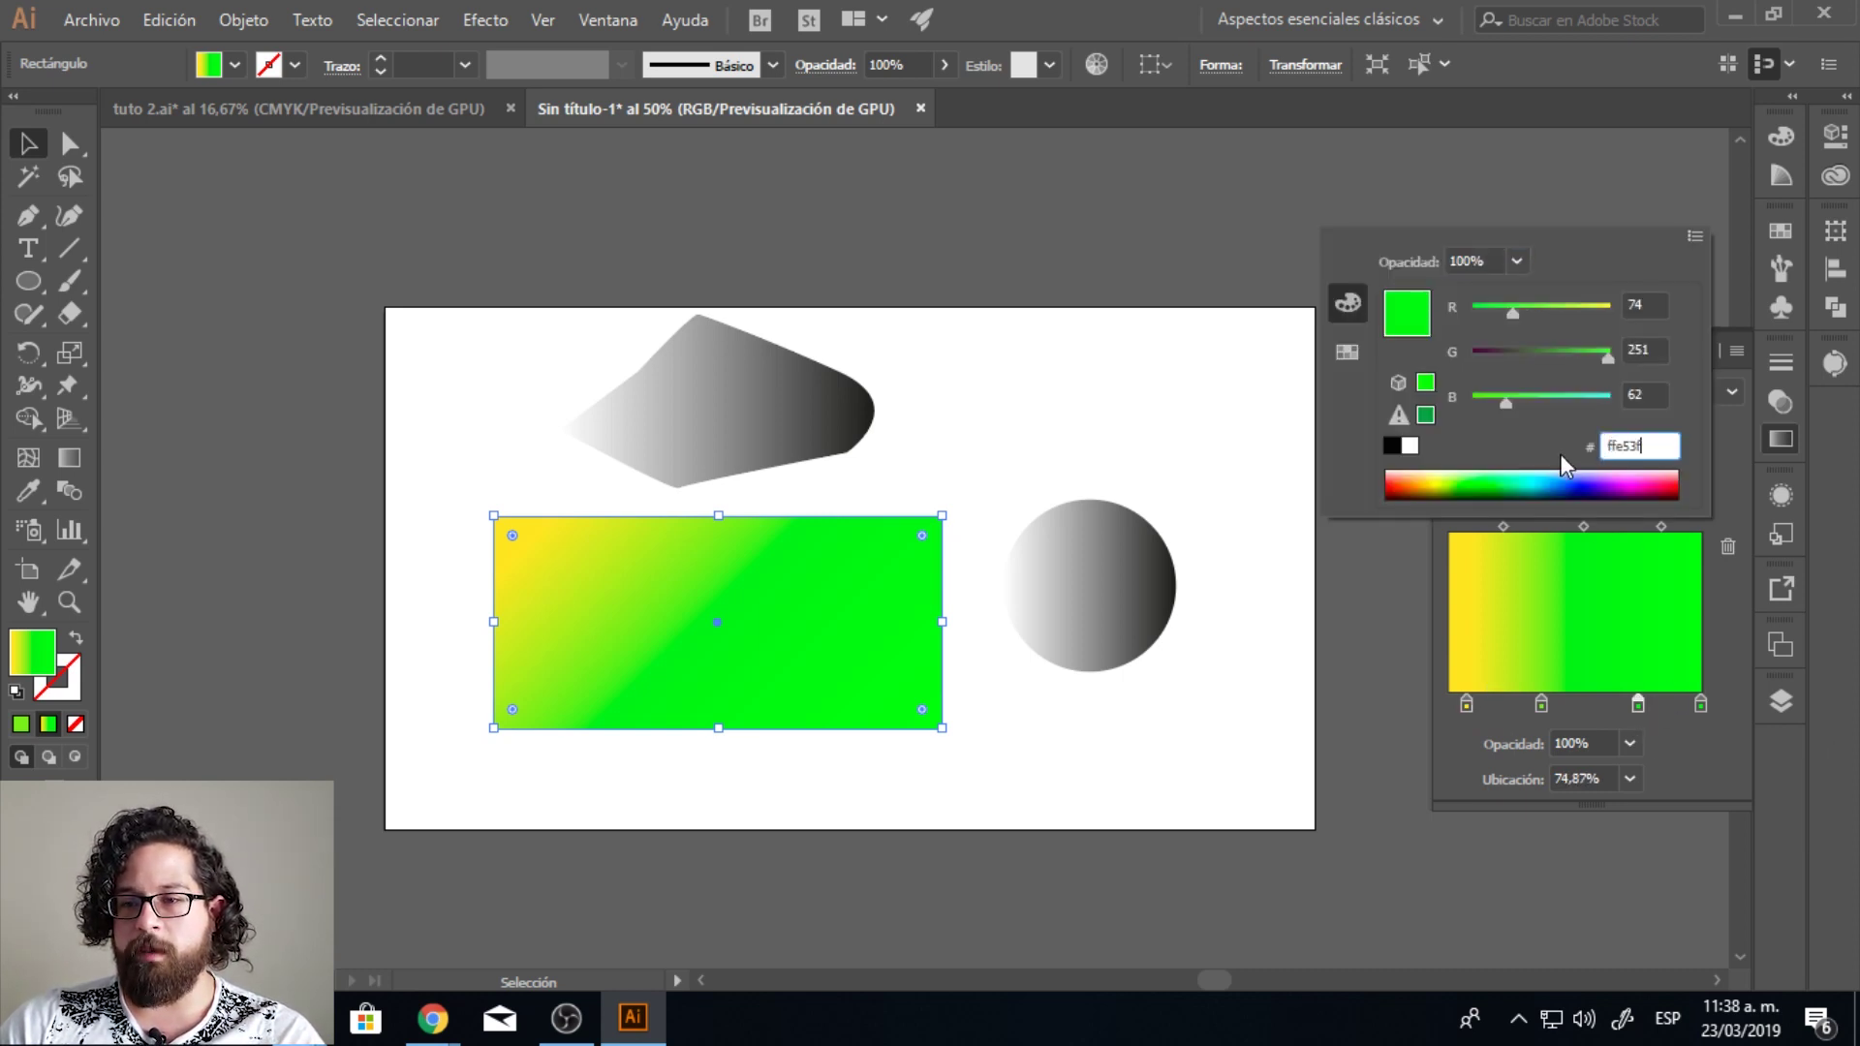
pyautogui.press('Return')
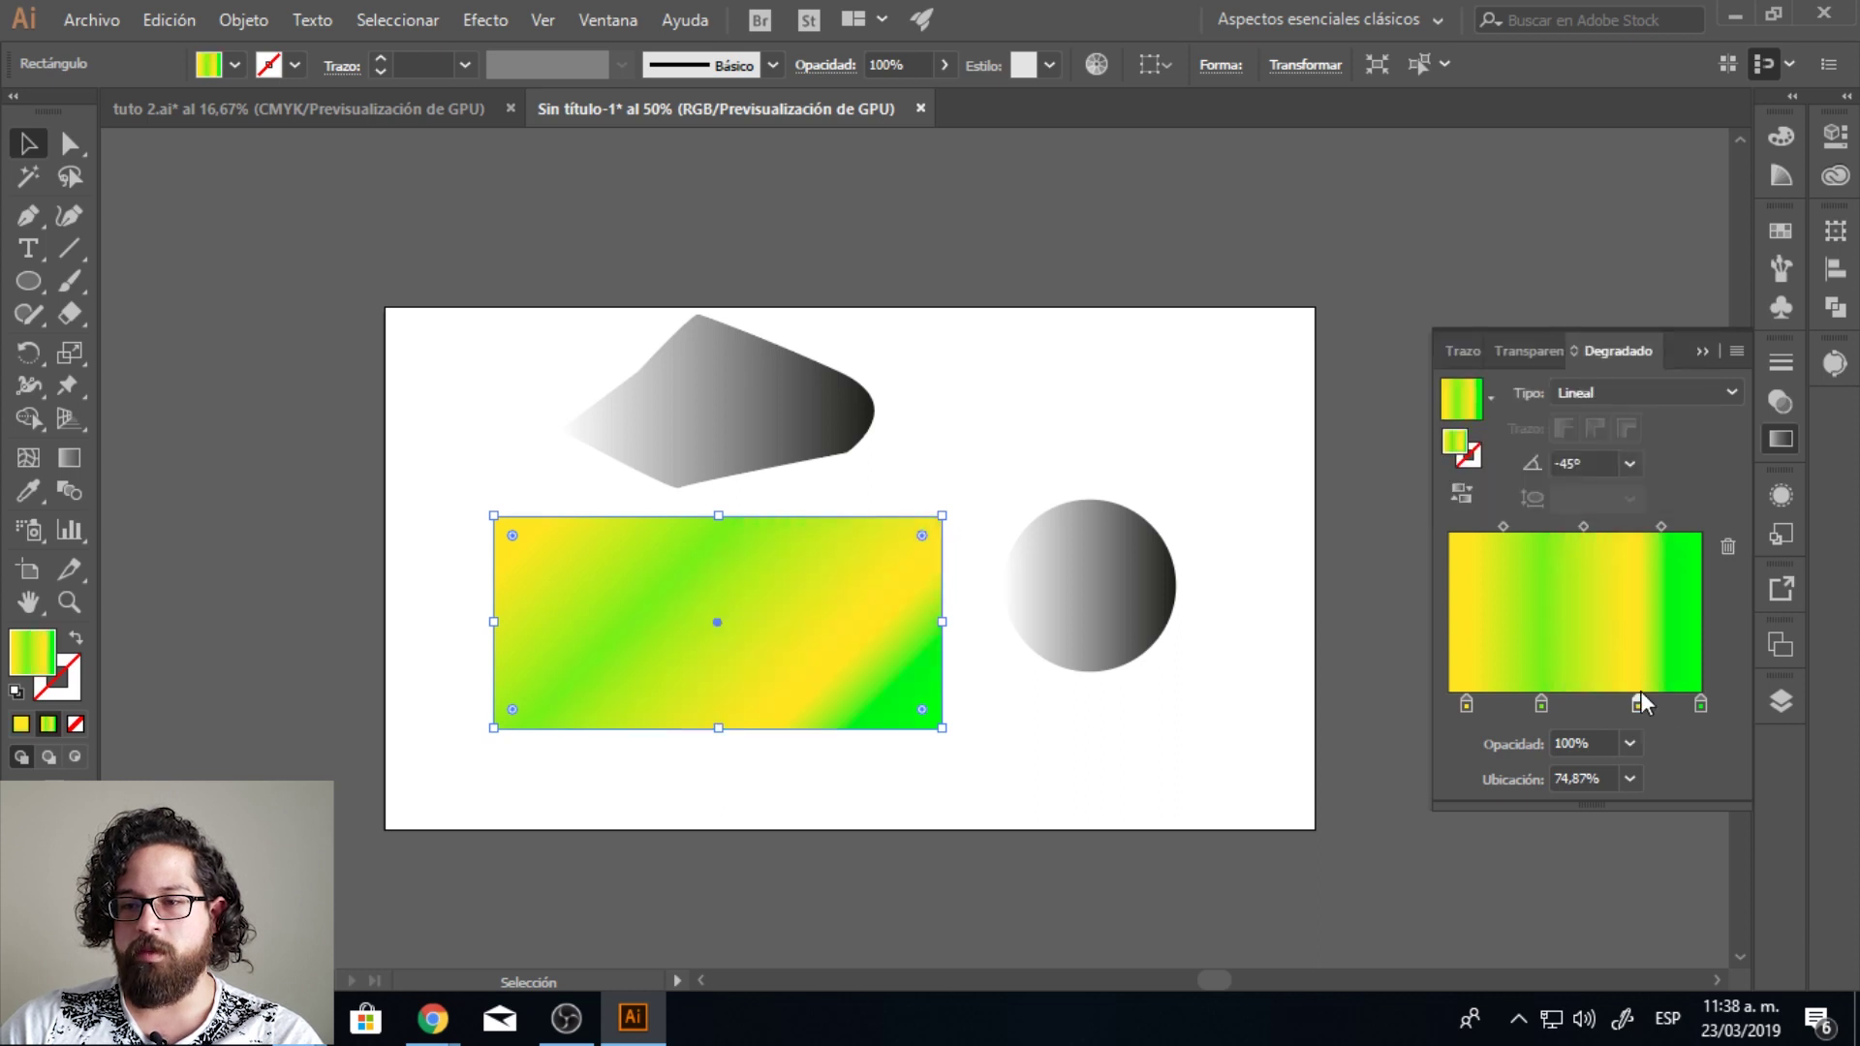
# Step: Set the second stop to green 2aff3e and shift its midpoint to widen a yellow band
pyautogui.doubleClick(1699, 705)
pyautogui.click(1605, 446)
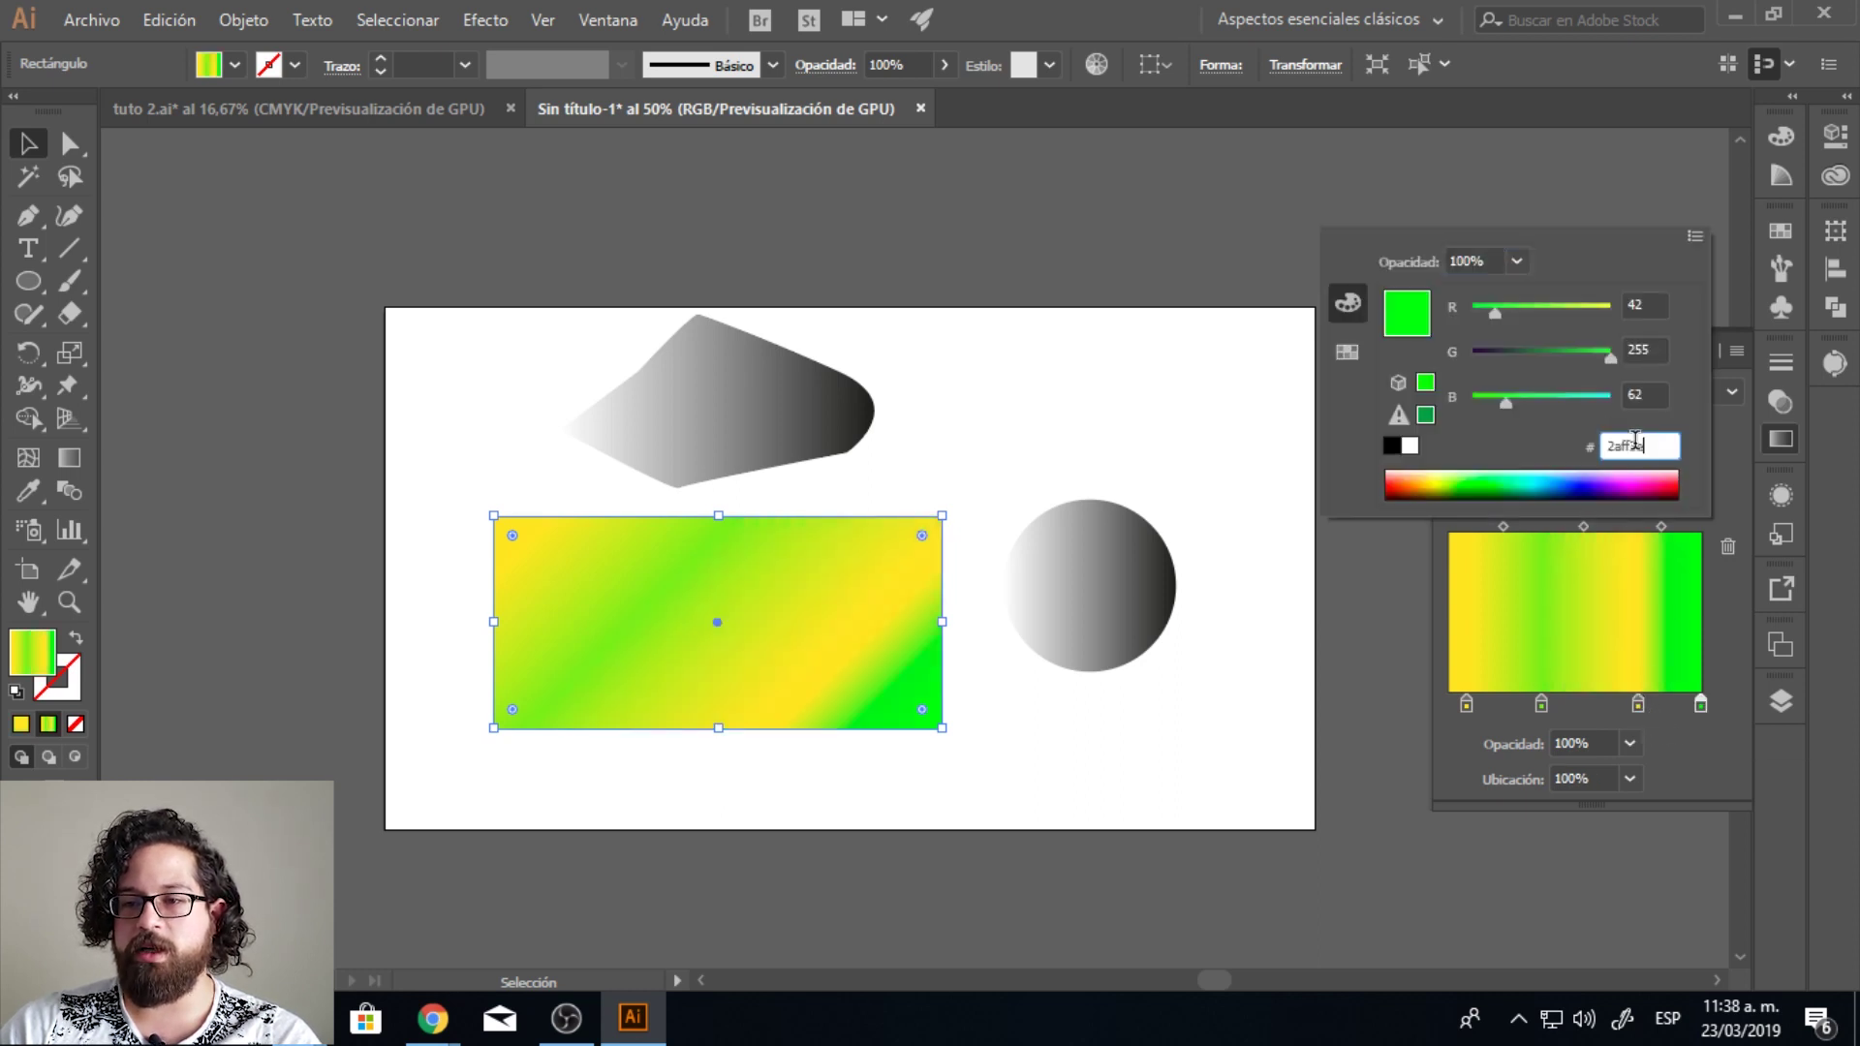
pyautogui.click(1541, 705)
pyautogui.doubleClick(1541, 704)
pyautogui.click(1627, 446)
pyautogui.write('2aff3e')
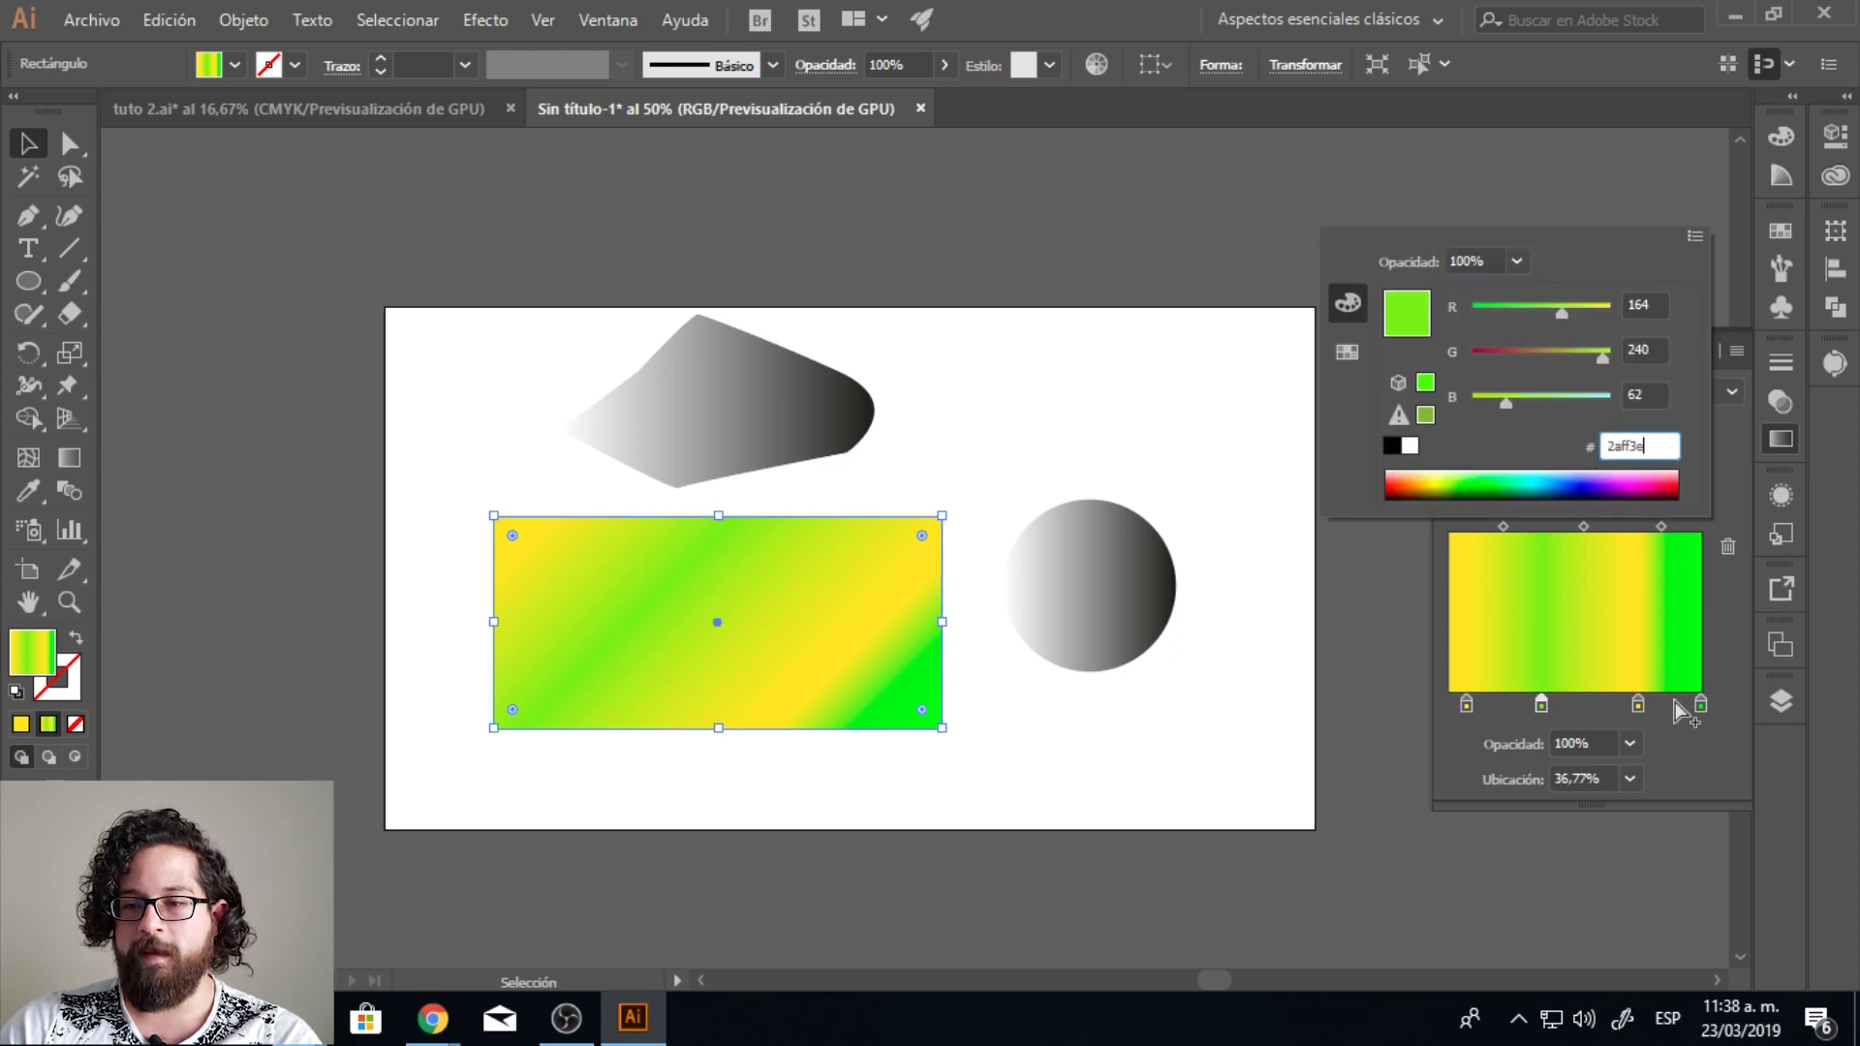
pyautogui.press('Return')
pyautogui.moveTo(1584, 526); pyautogui.dragTo(1555, 526)
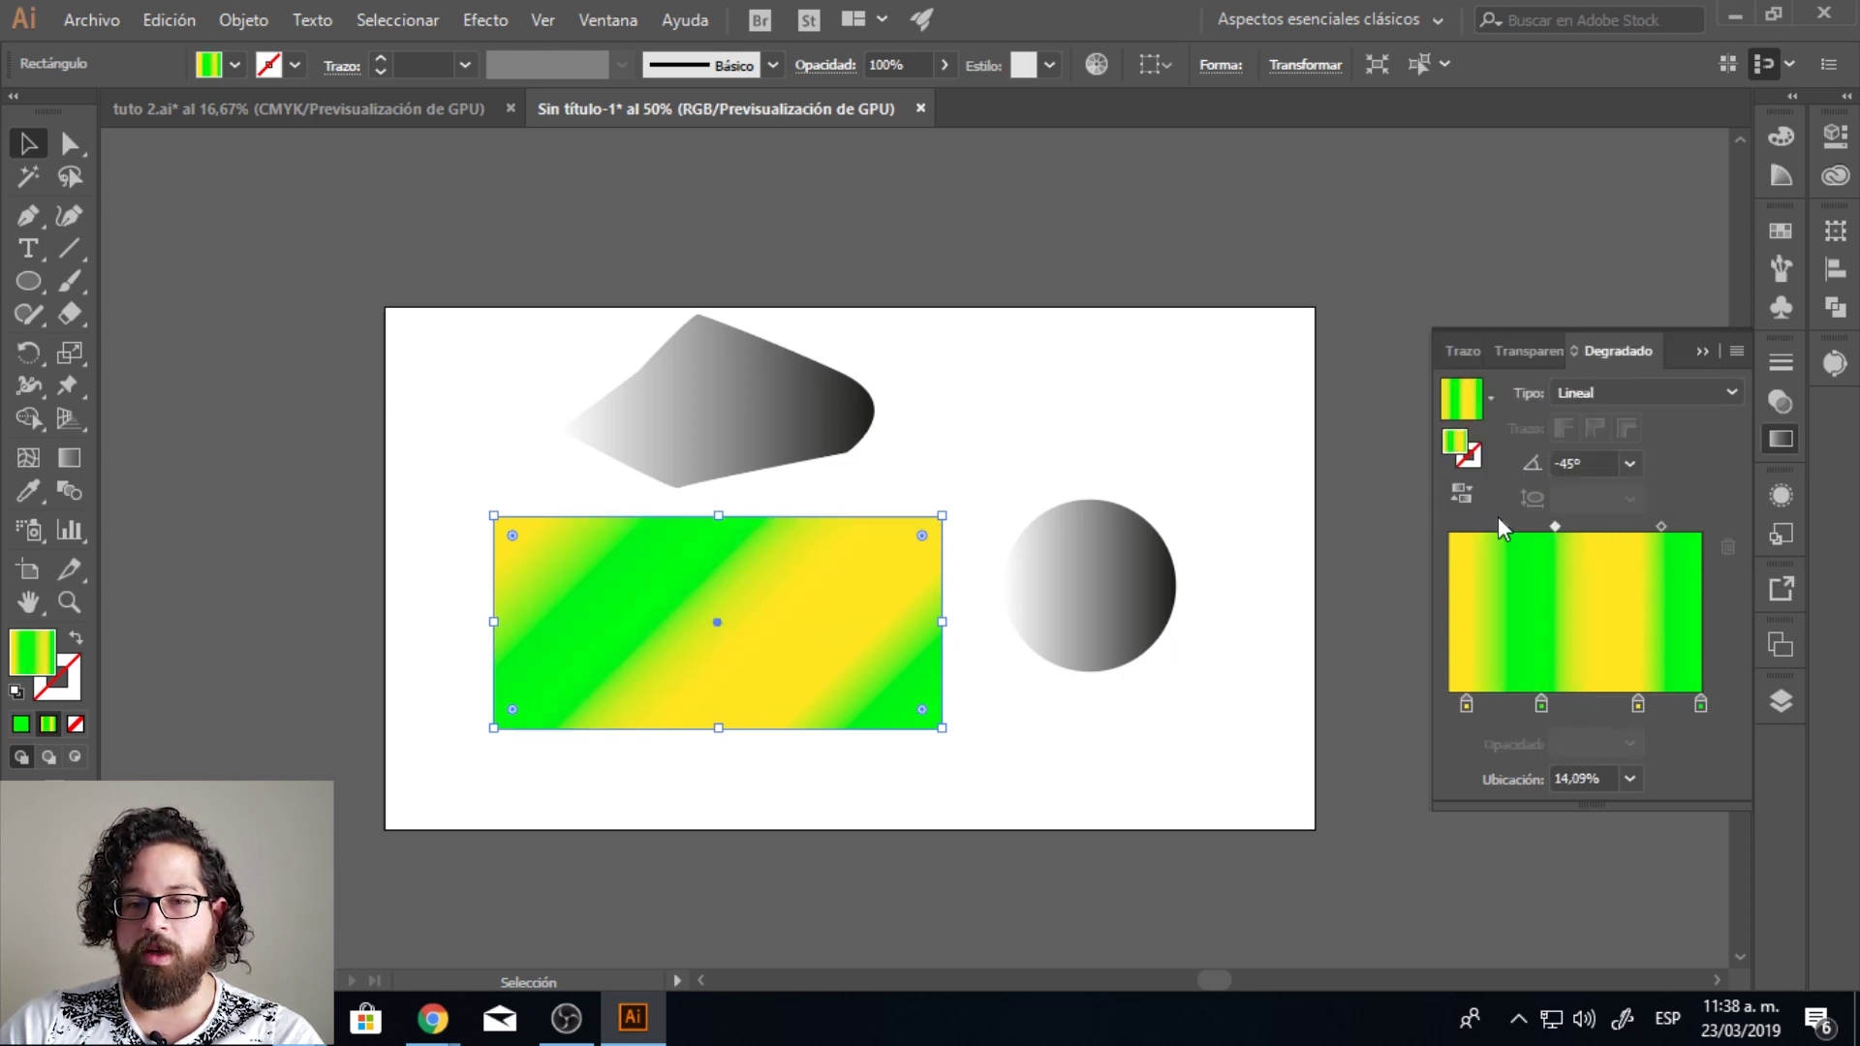
pyautogui.click(840, 458)
pyautogui.keyDown('shift'); pyautogui.click(1051, 571); pyautogui.keyUp('shift')
# Step: Eyedropper the rectangle's striped gradient onto the polygon and circle, then select the circle
pyautogui.click(28, 491)
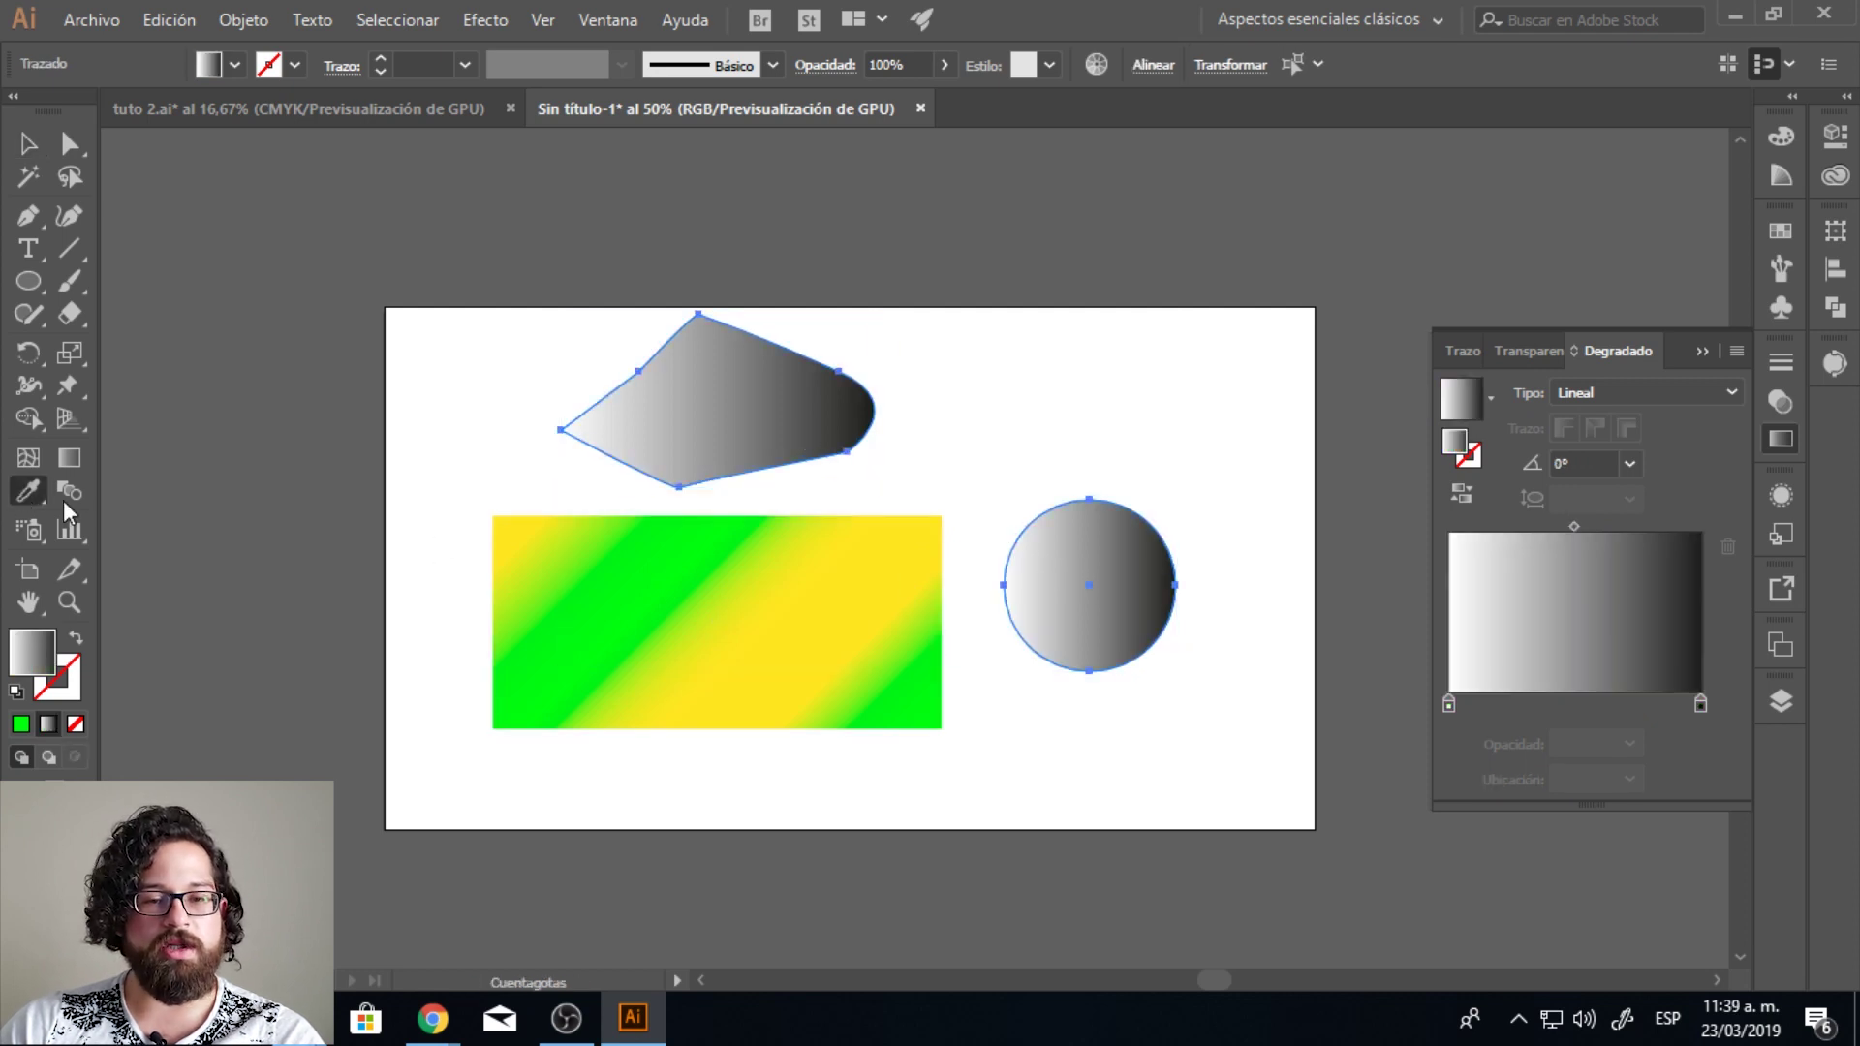
pyautogui.click(703, 587)
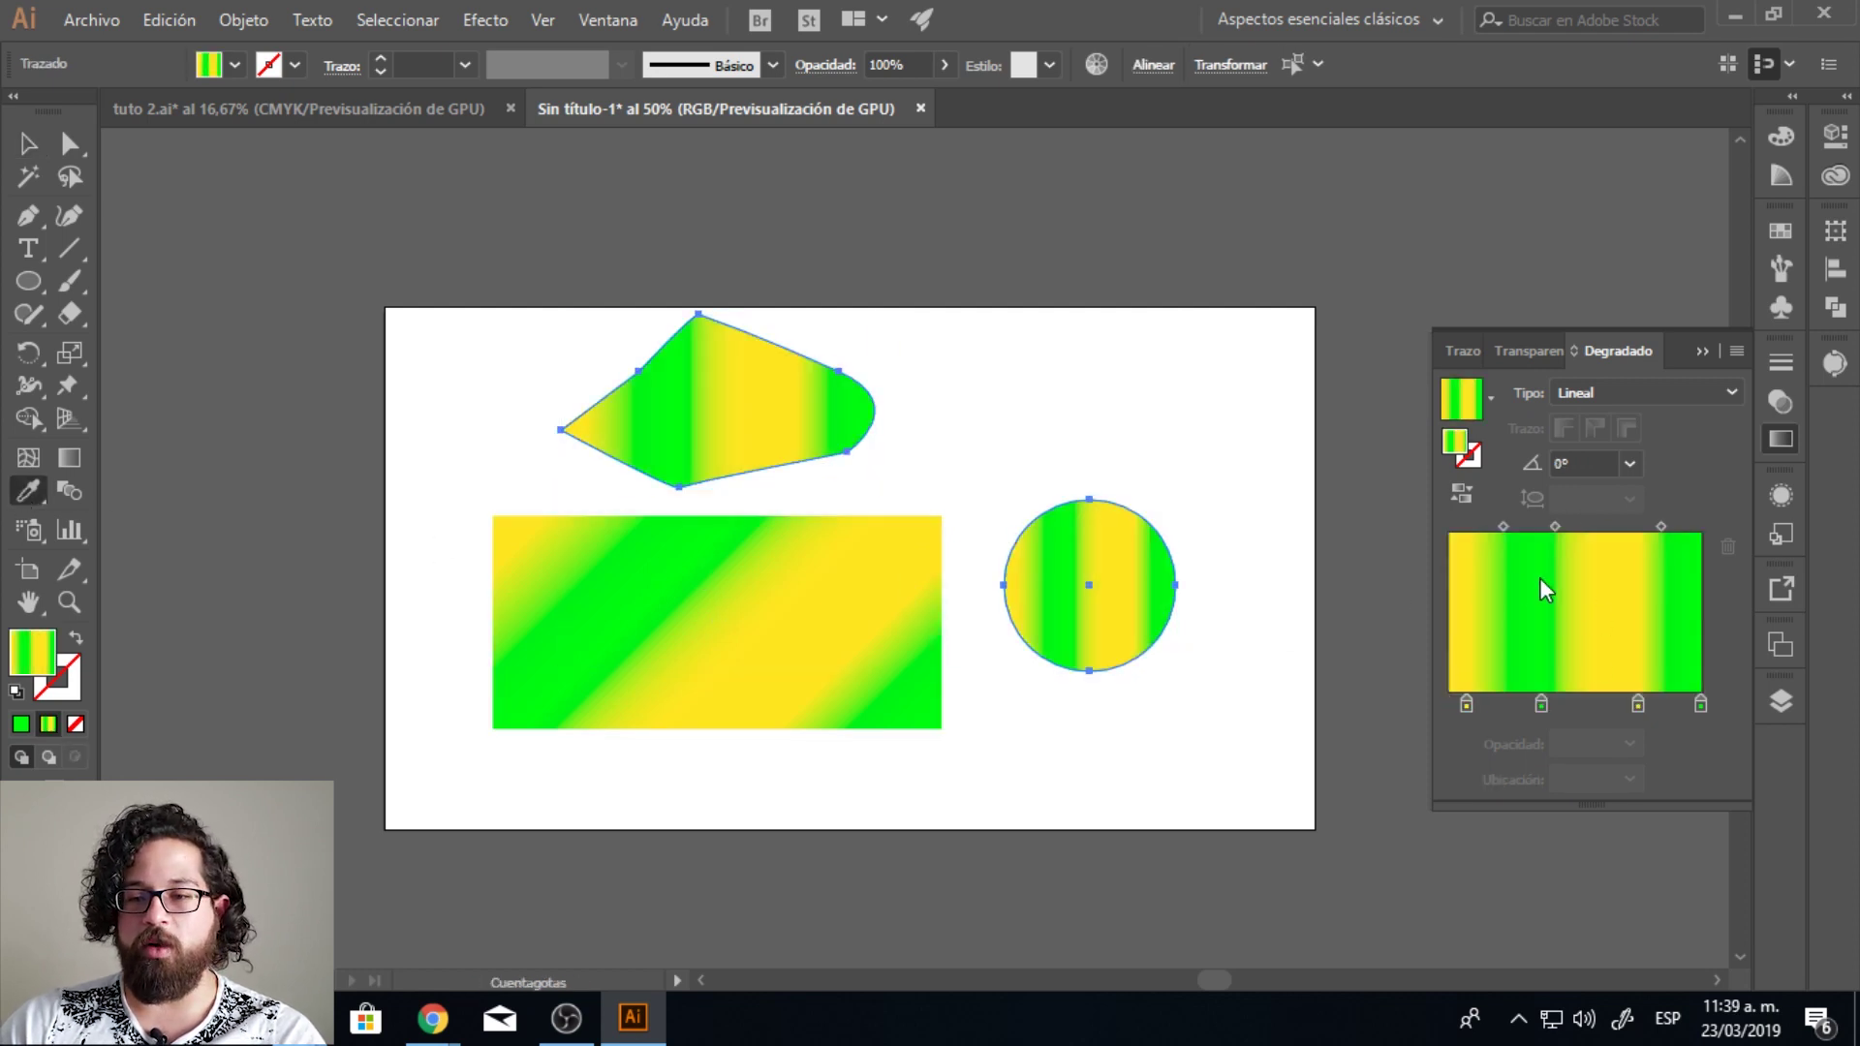
pyautogui.click(27, 144)
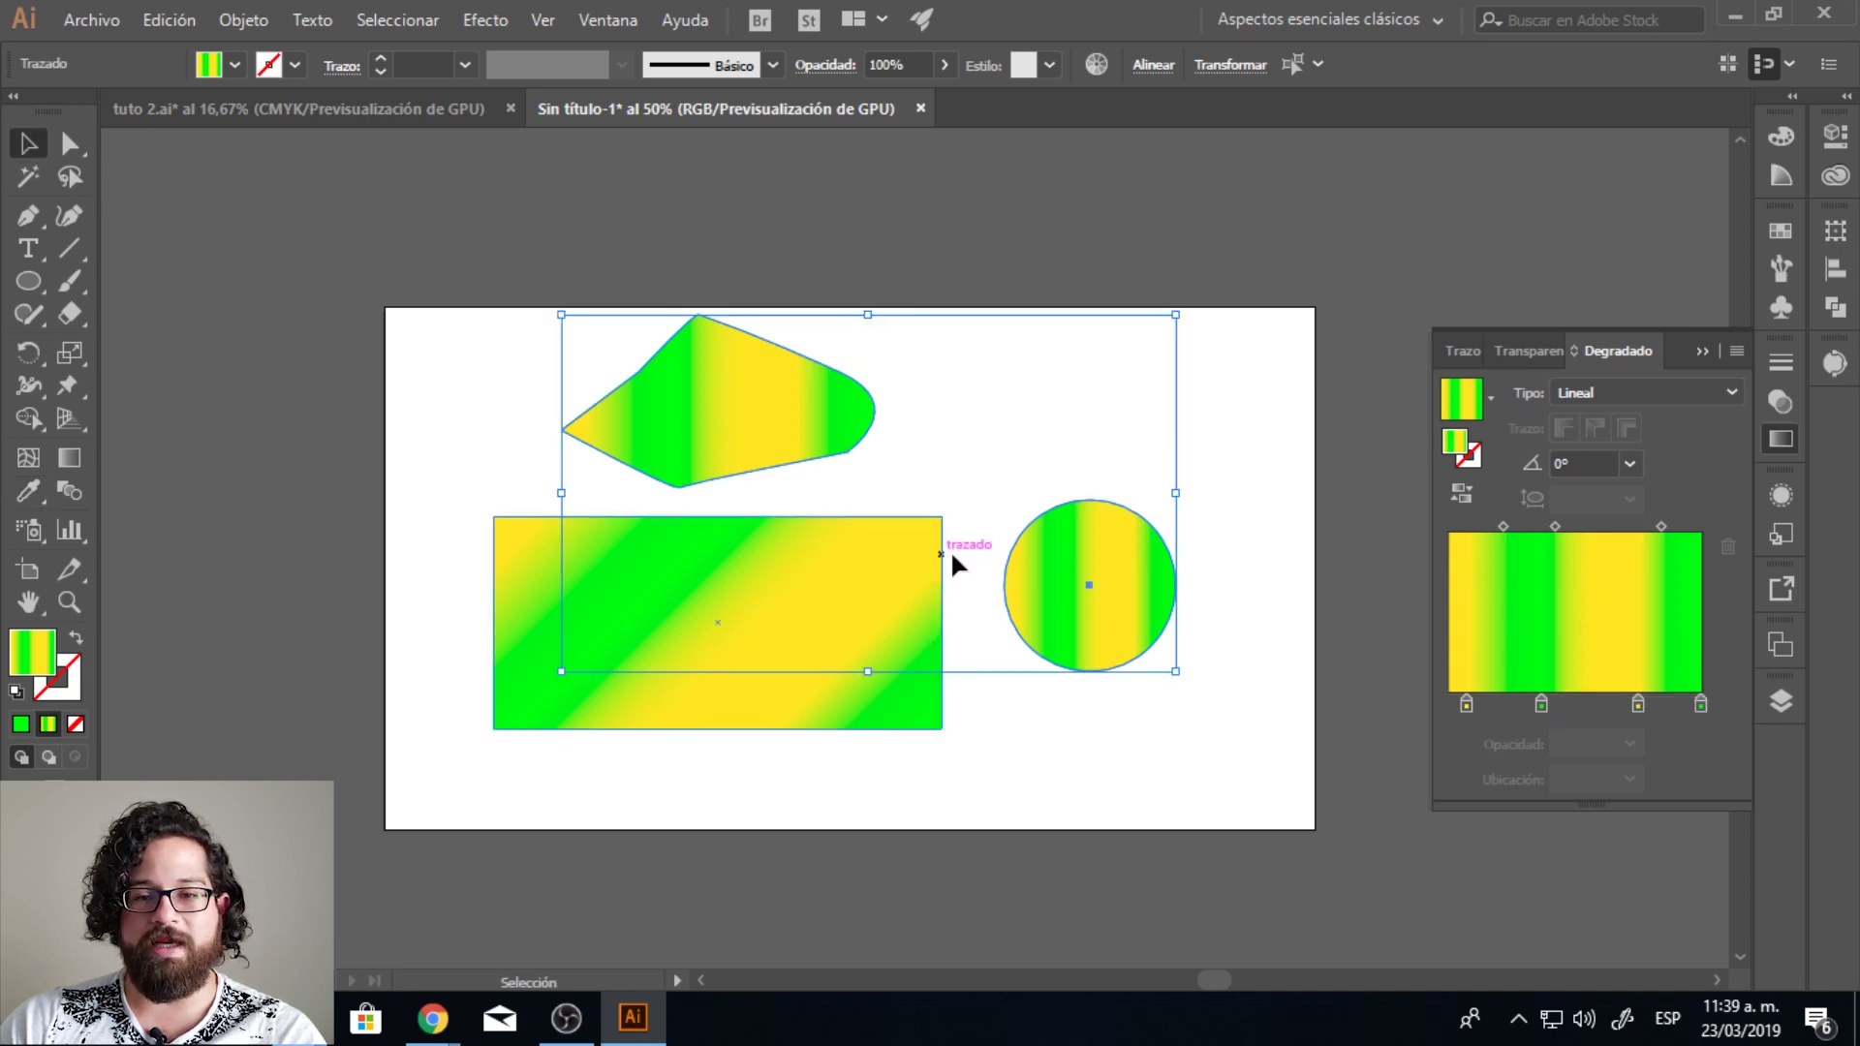
pyautogui.click(1242, 485)
pyautogui.click(1120, 545)
# Step: Set the circle's gradient angle to 45°, then 120°, and finally make it radial
pyautogui.click(1629, 463)
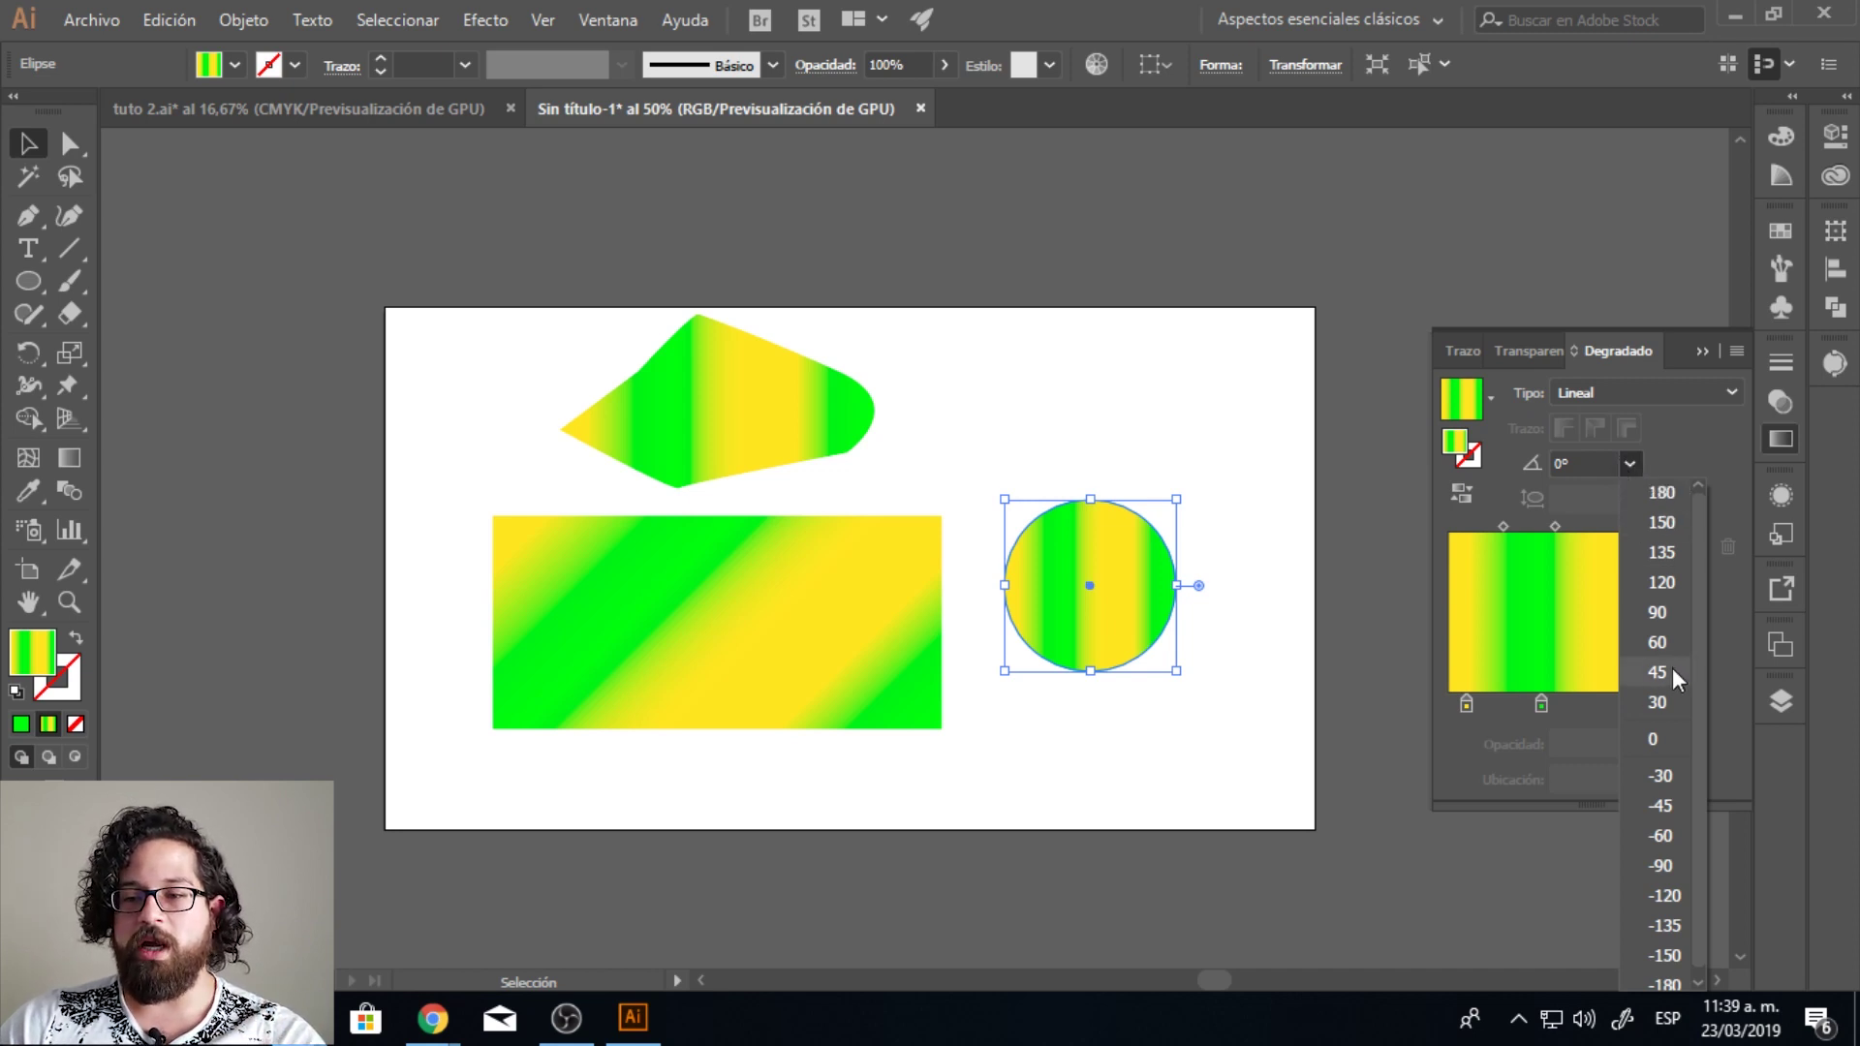
pyautogui.click(1672, 672)
pyautogui.click(1630, 463)
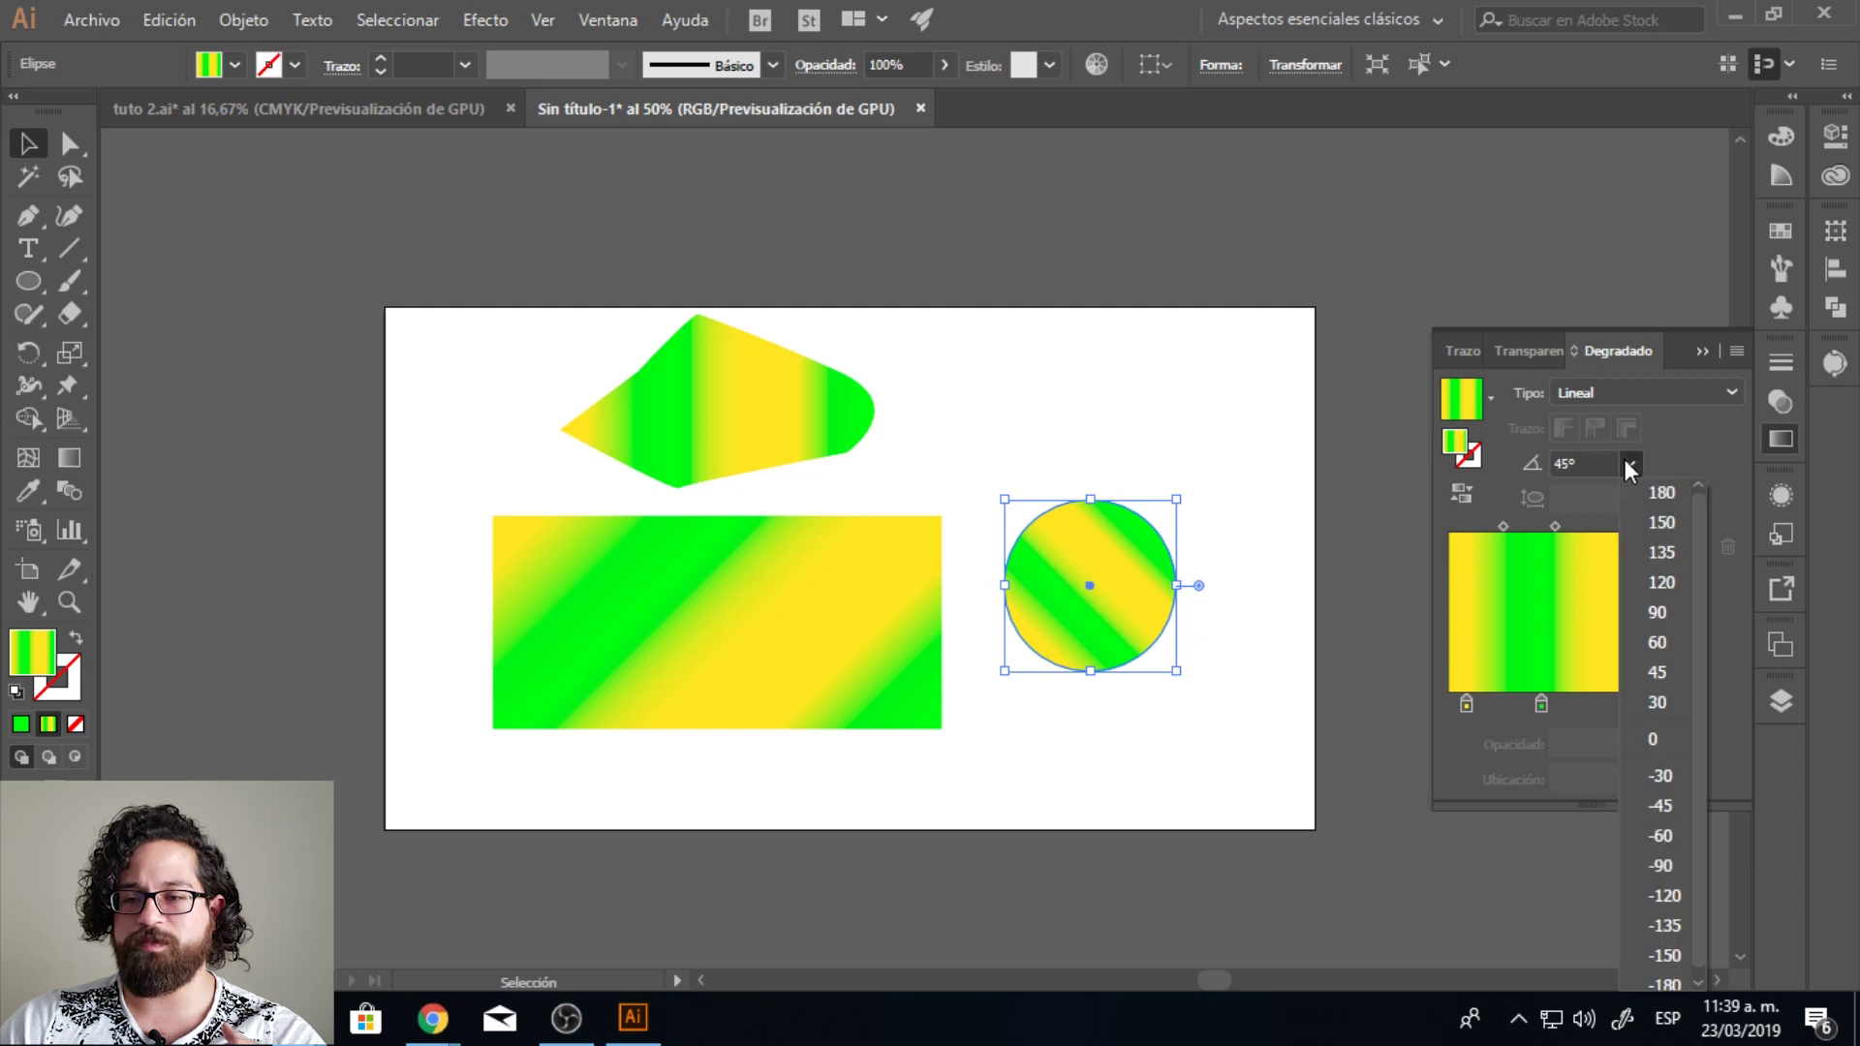
pyautogui.click(1647, 584)
pyautogui.click(1141, 427)
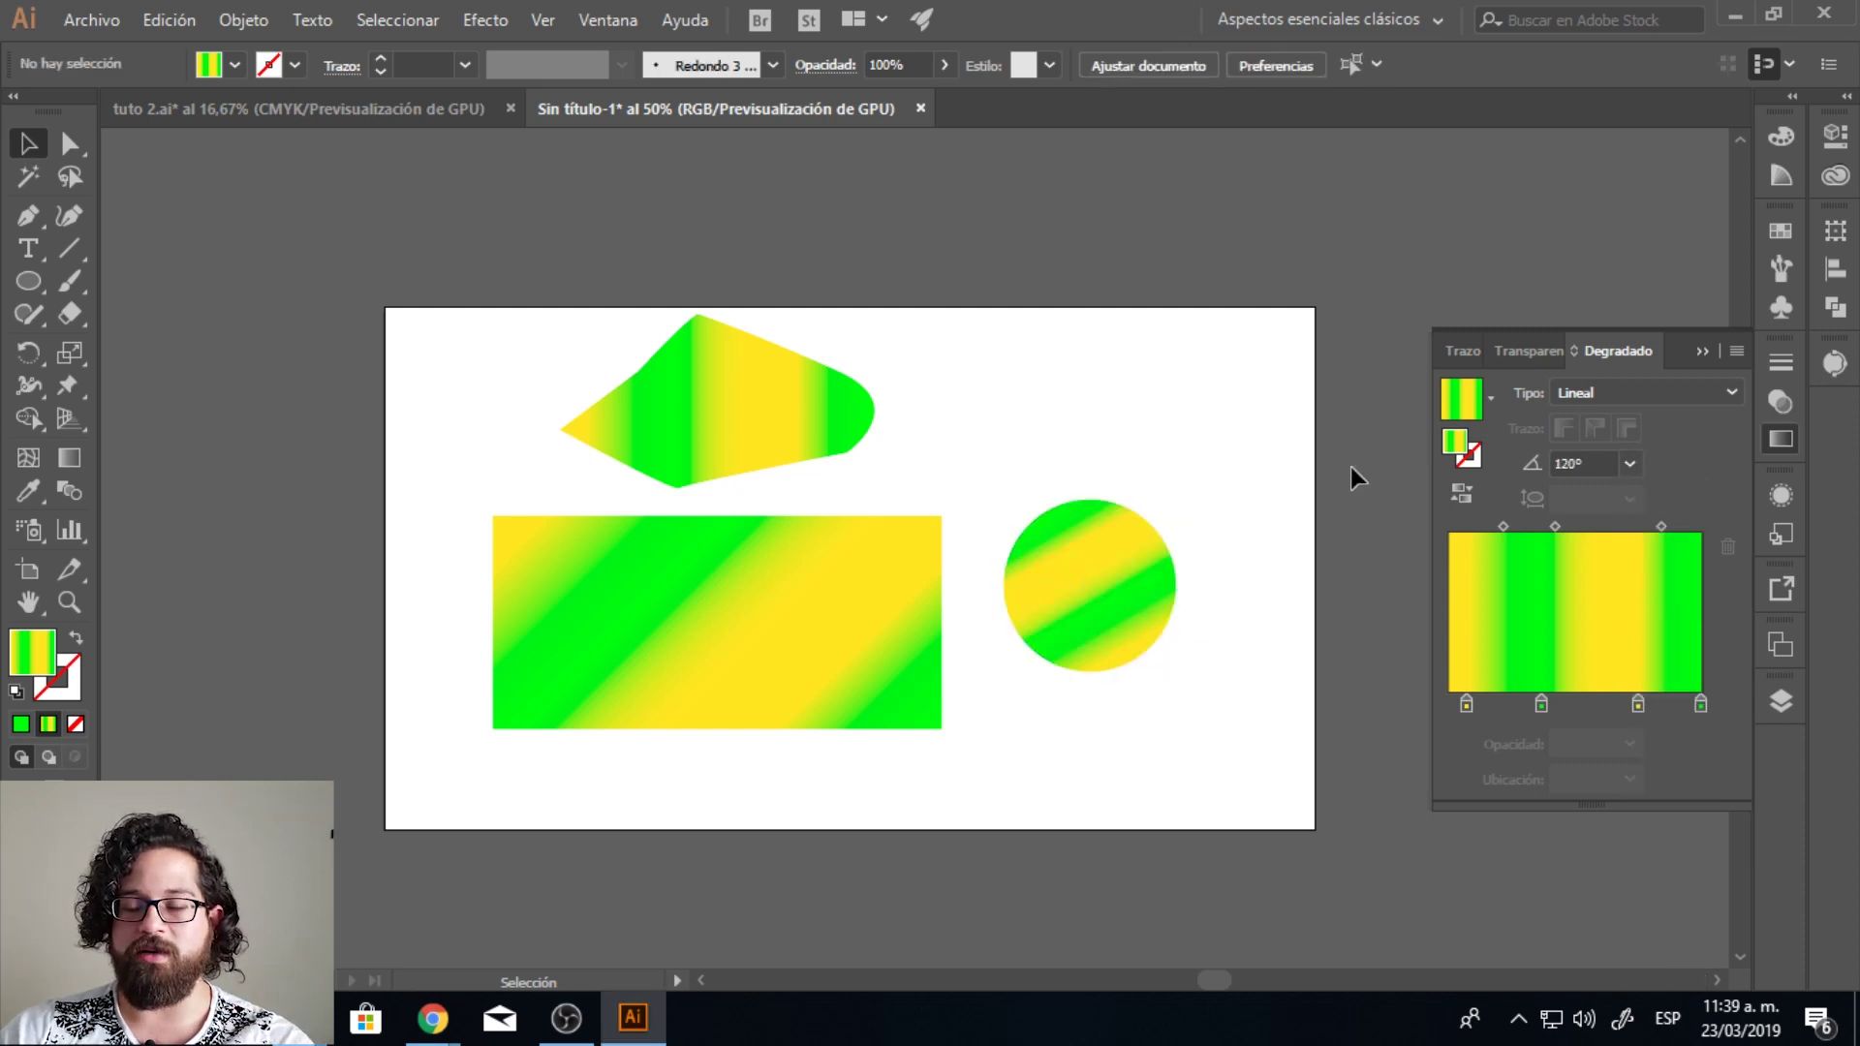
pyautogui.click(1143, 581)
pyautogui.click(1631, 392)
pyautogui.click(1624, 455)
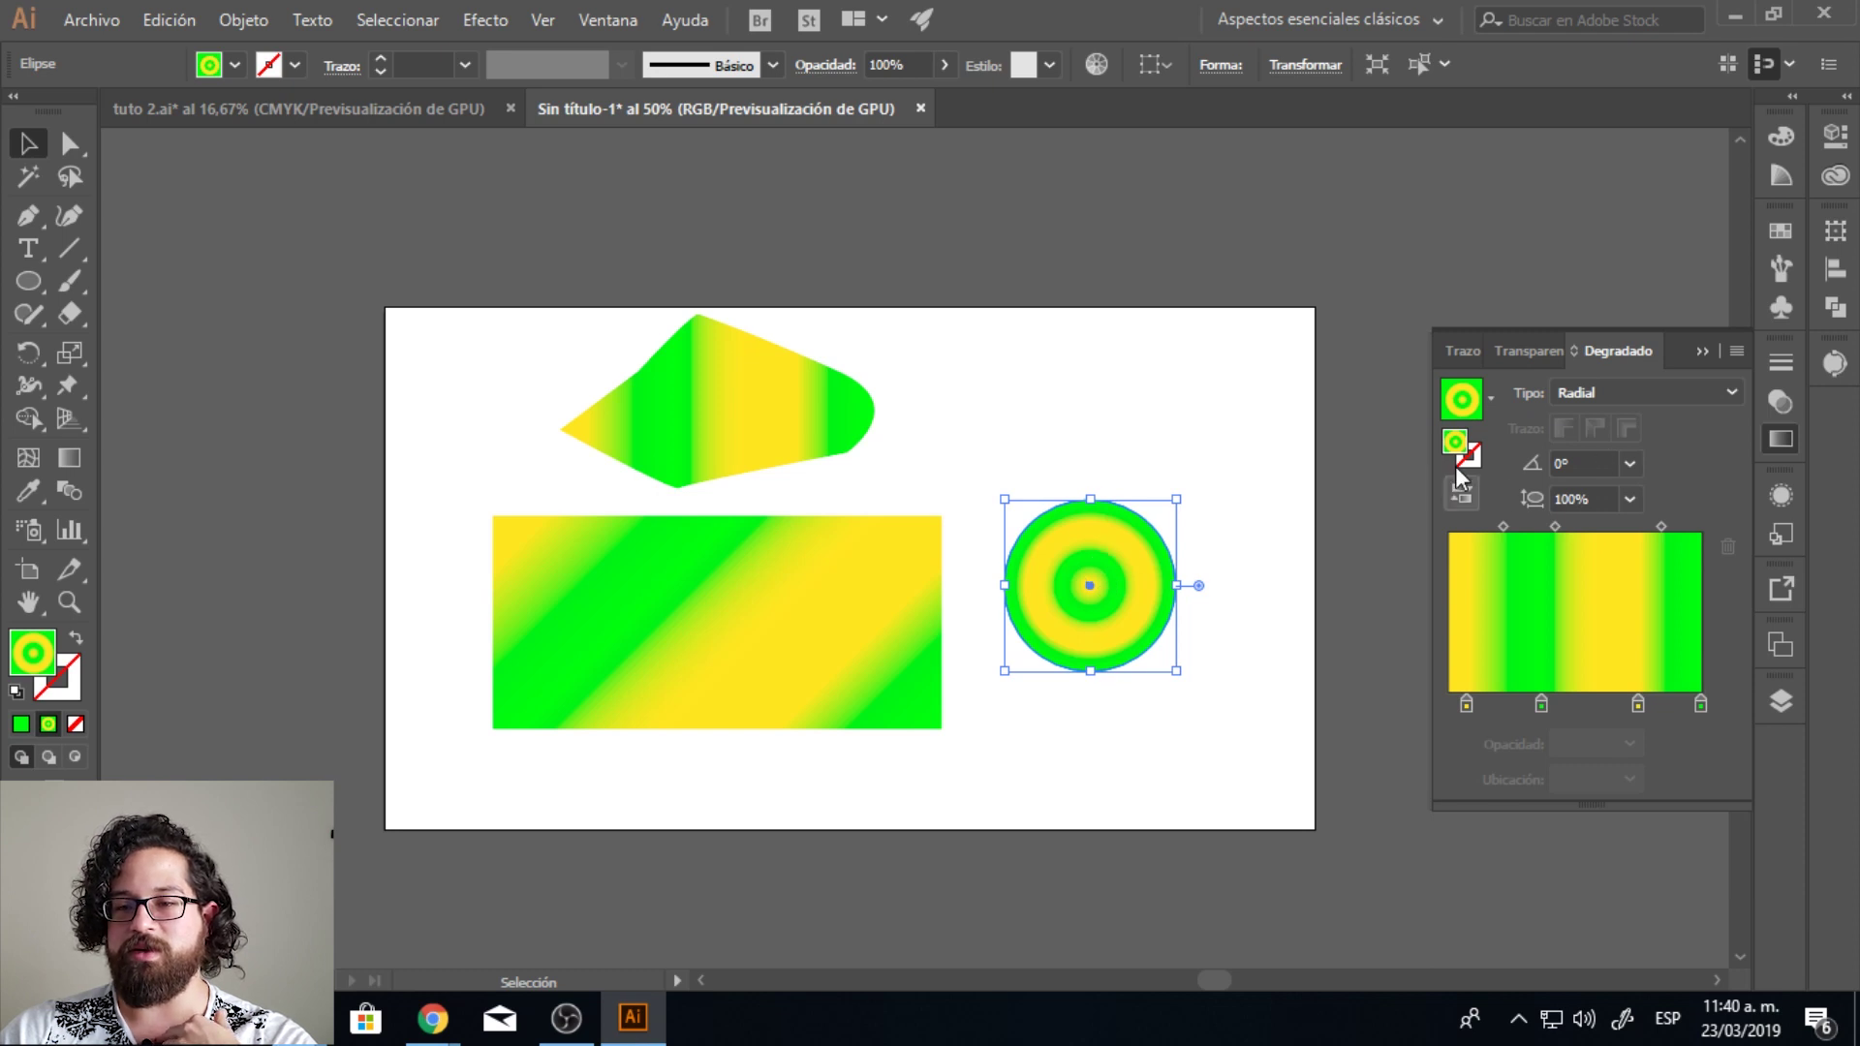
pyautogui.click(1209, 372)
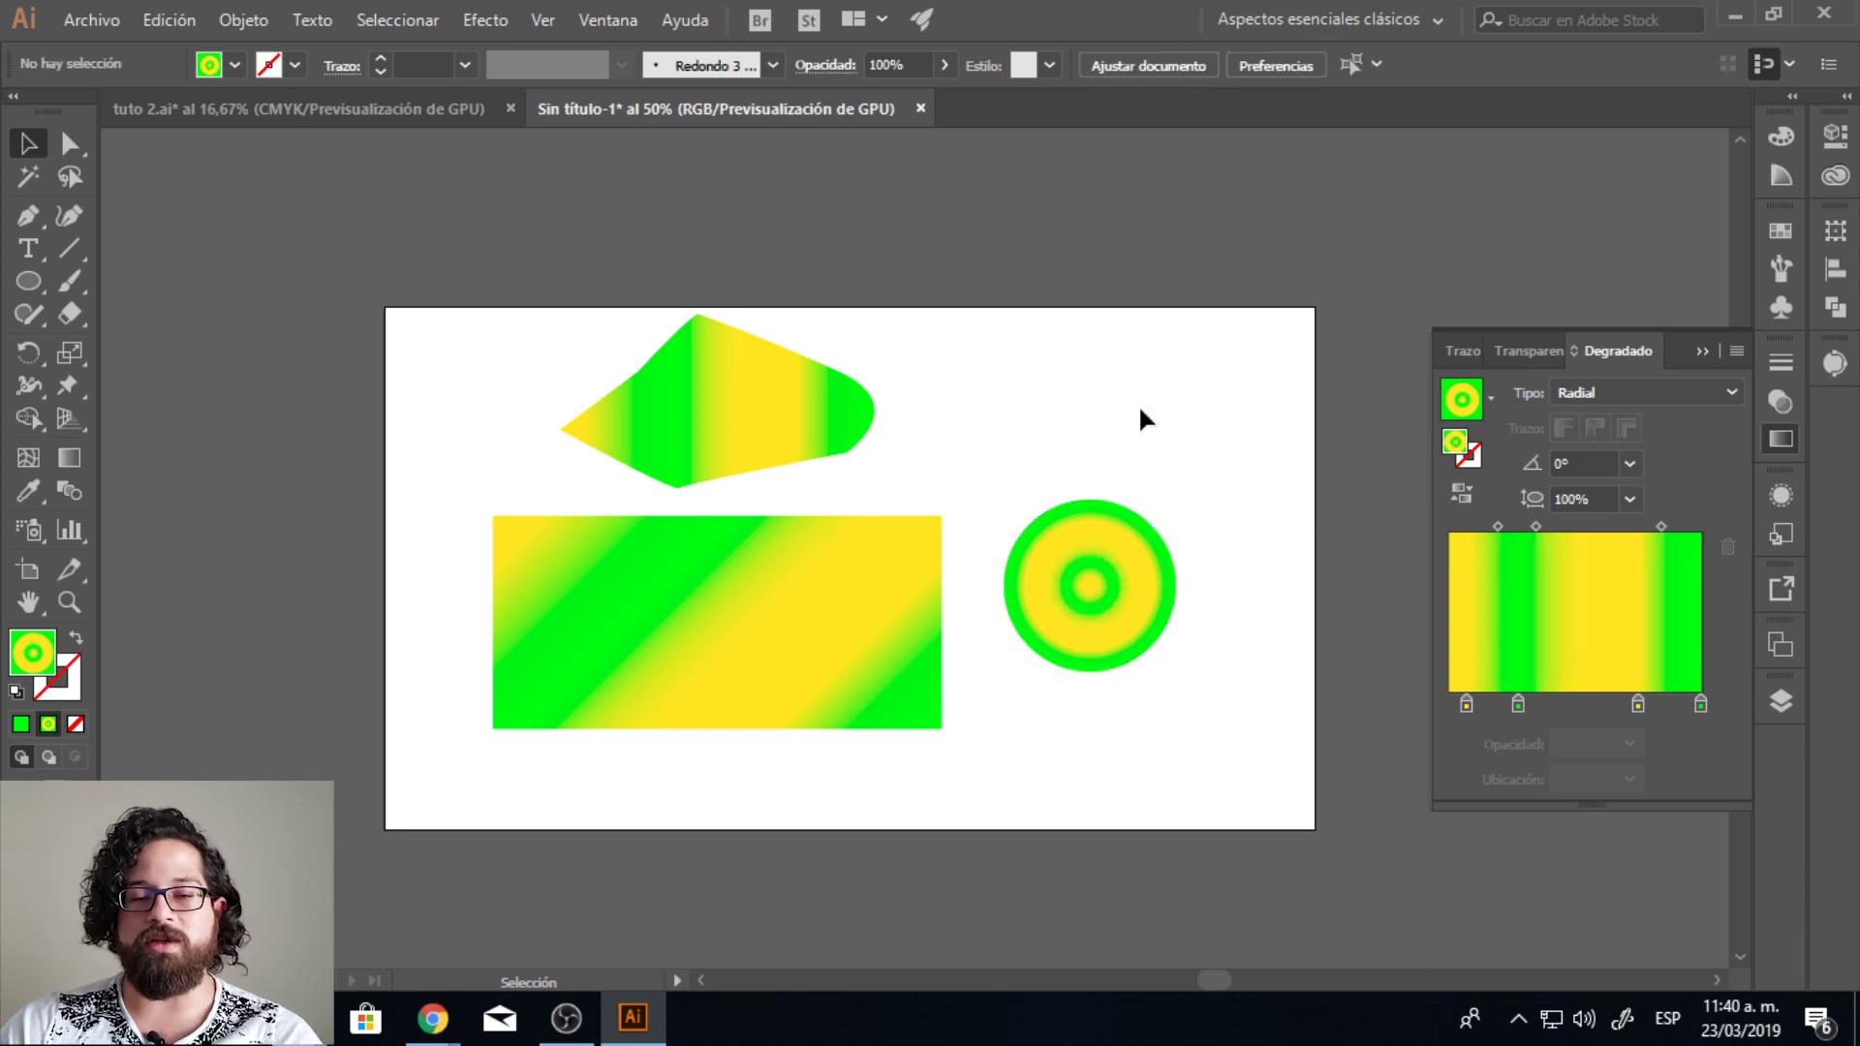
# Step: Move the three gradient shapes up off the artboard and place the box drawing inside it
pyautogui.moveTo(1209, 373); pyautogui.dragTo(649, 728)
pyautogui.moveTo(798, 612); pyautogui.dragTo(862, 195)
pyautogui.click(1019, 451)
pyautogui.moveTo(1019, 452); pyautogui.dragTo(598, 463)
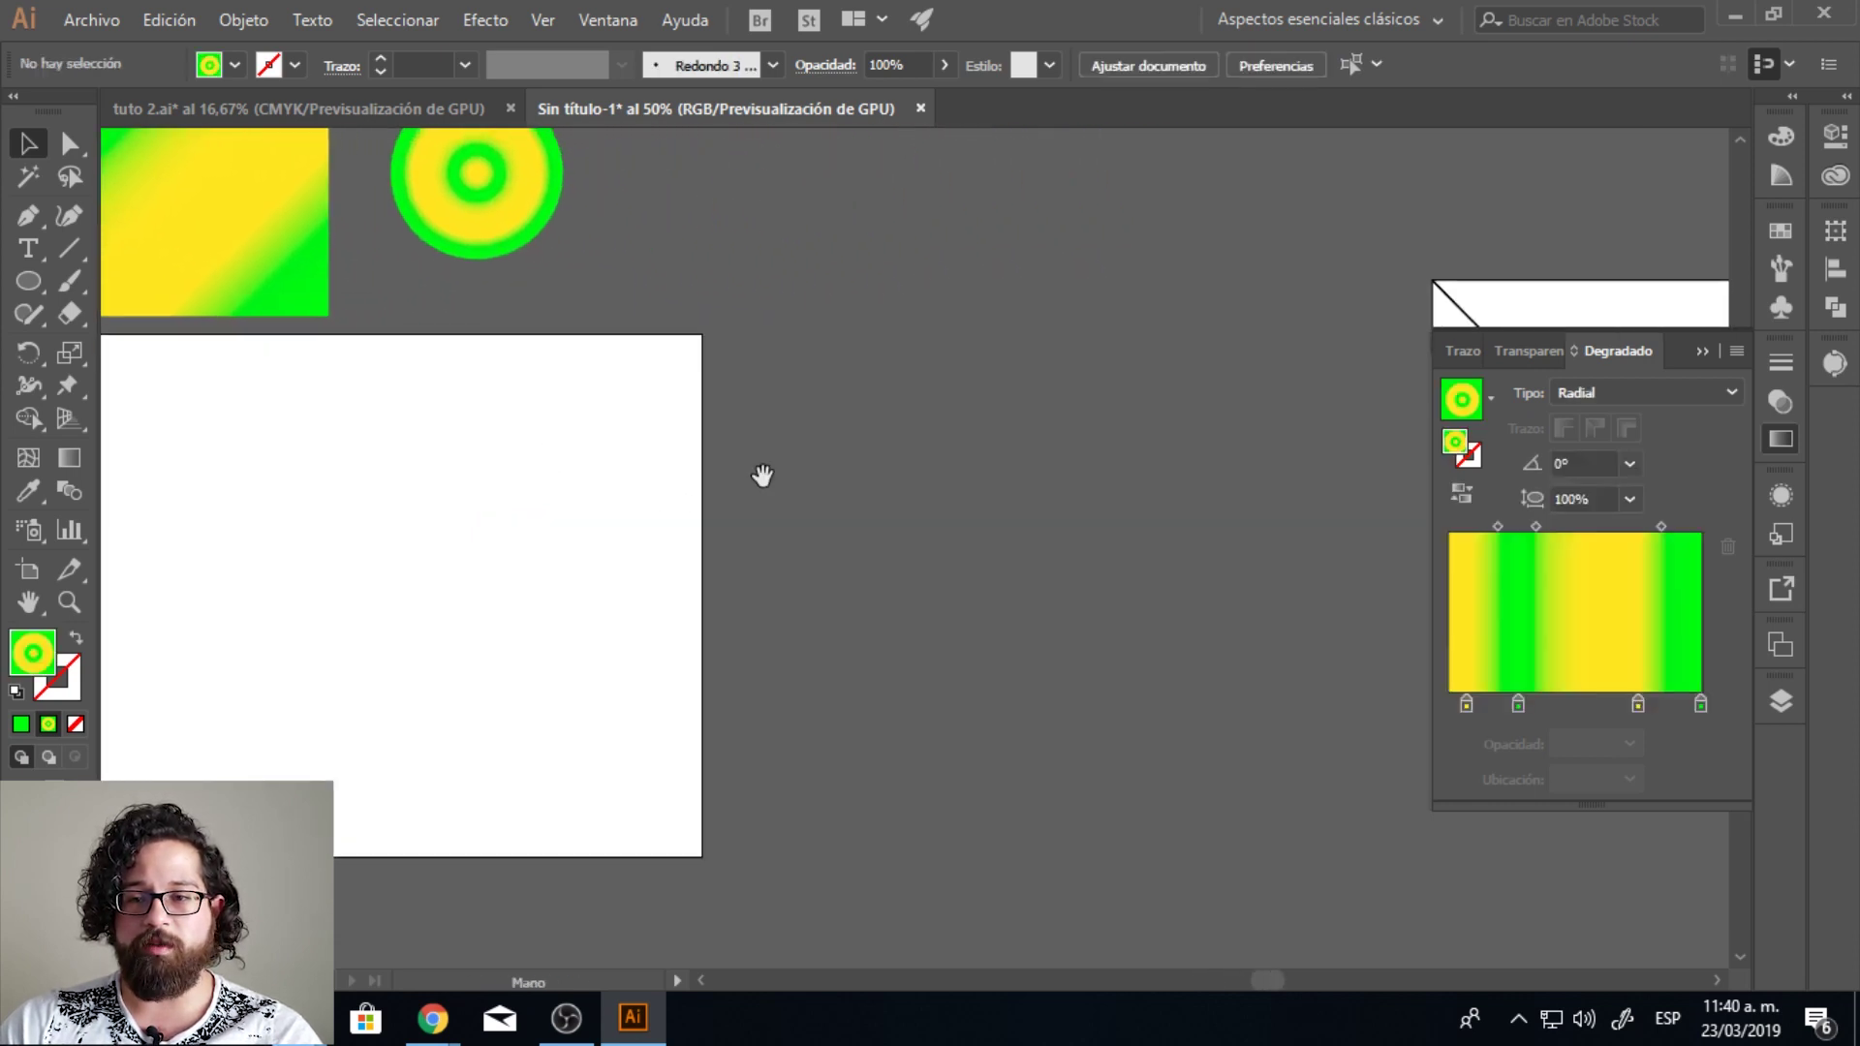
pyautogui.moveTo(1284, 434); pyautogui.dragTo(955, 490)
pyautogui.moveTo(1245, 378)
pyautogui.mouseDown()
pyautogui.moveTo(387, 608)
pyautogui.moveTo(185, 608)
pyautogui.mouseUp()
pyautogui.moveTo(207, 819); pyautogui.dragTo(835, 802)
pyautogui.moveTo(781, 600); pyautogui.dragTo(478, 637)
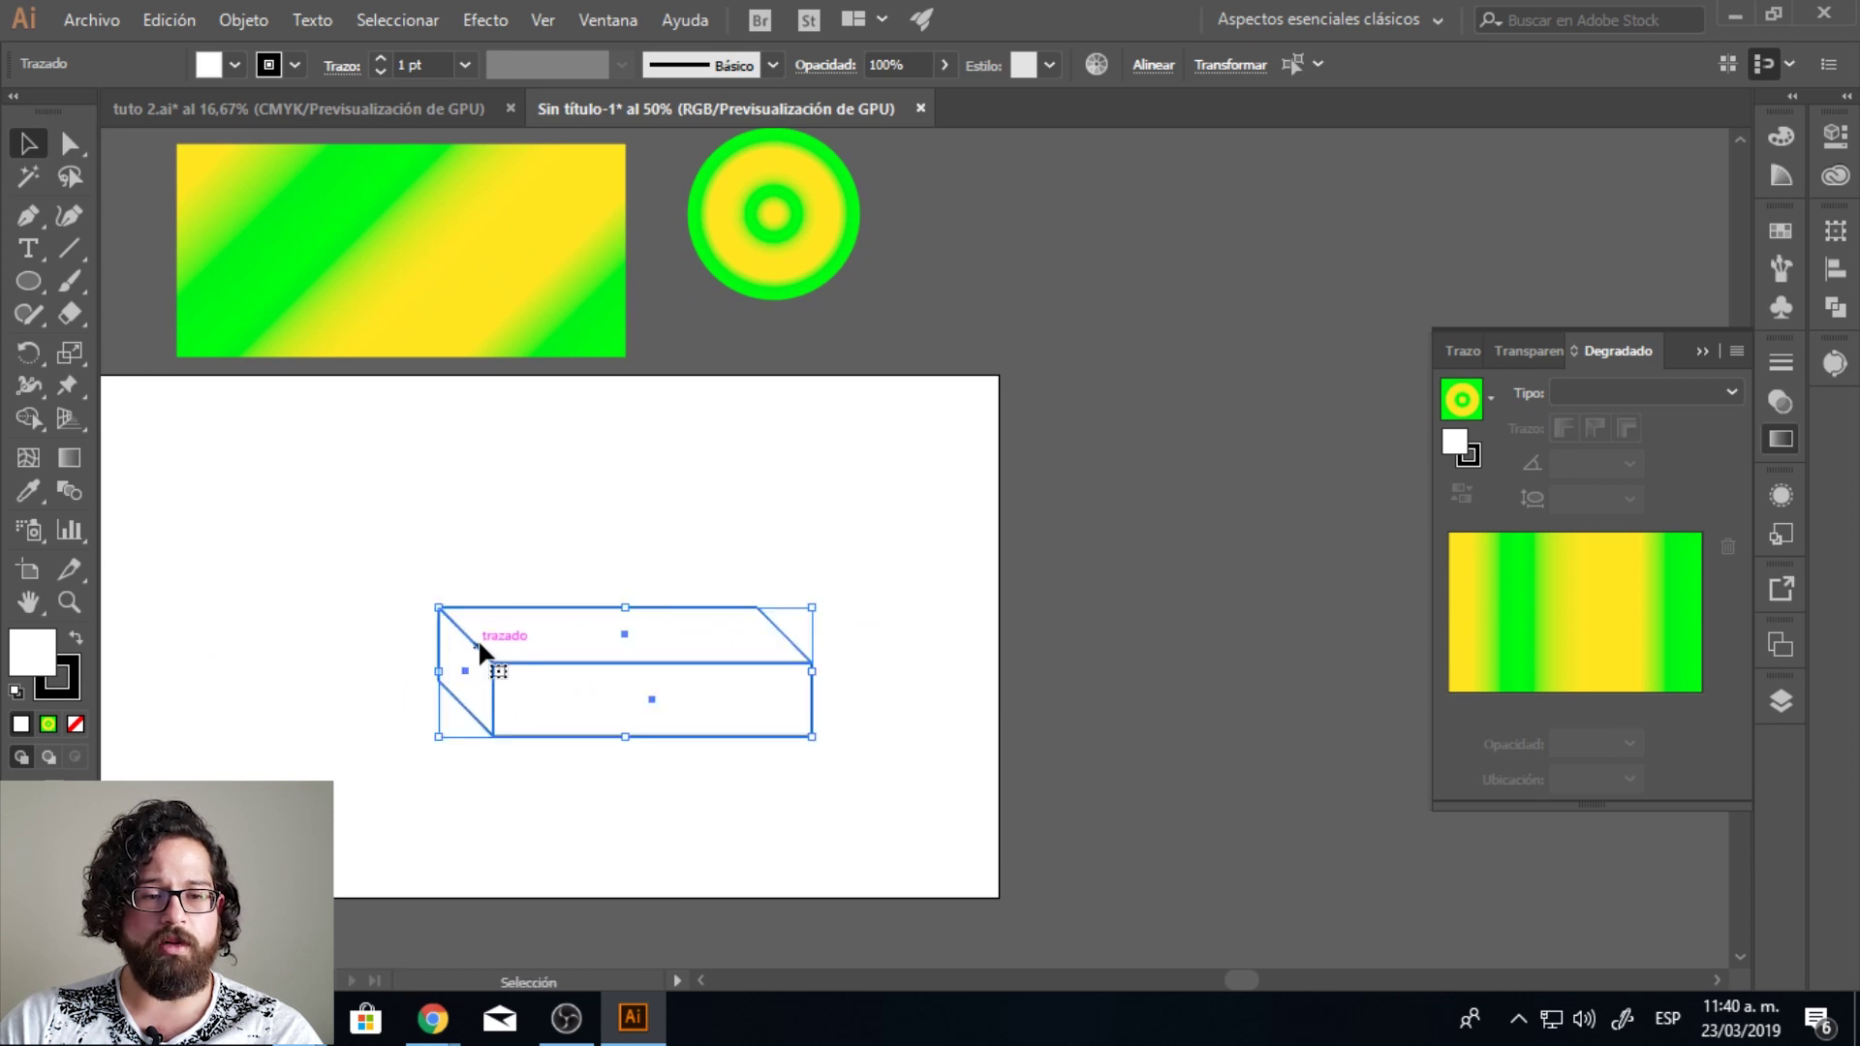
# Step: Fill the box with dark red #962424 and set its stroke to None
pyautogui.doubleClick(32, 652)
pyautogui.click(365, 507)
pyautogui.click(448, 466)
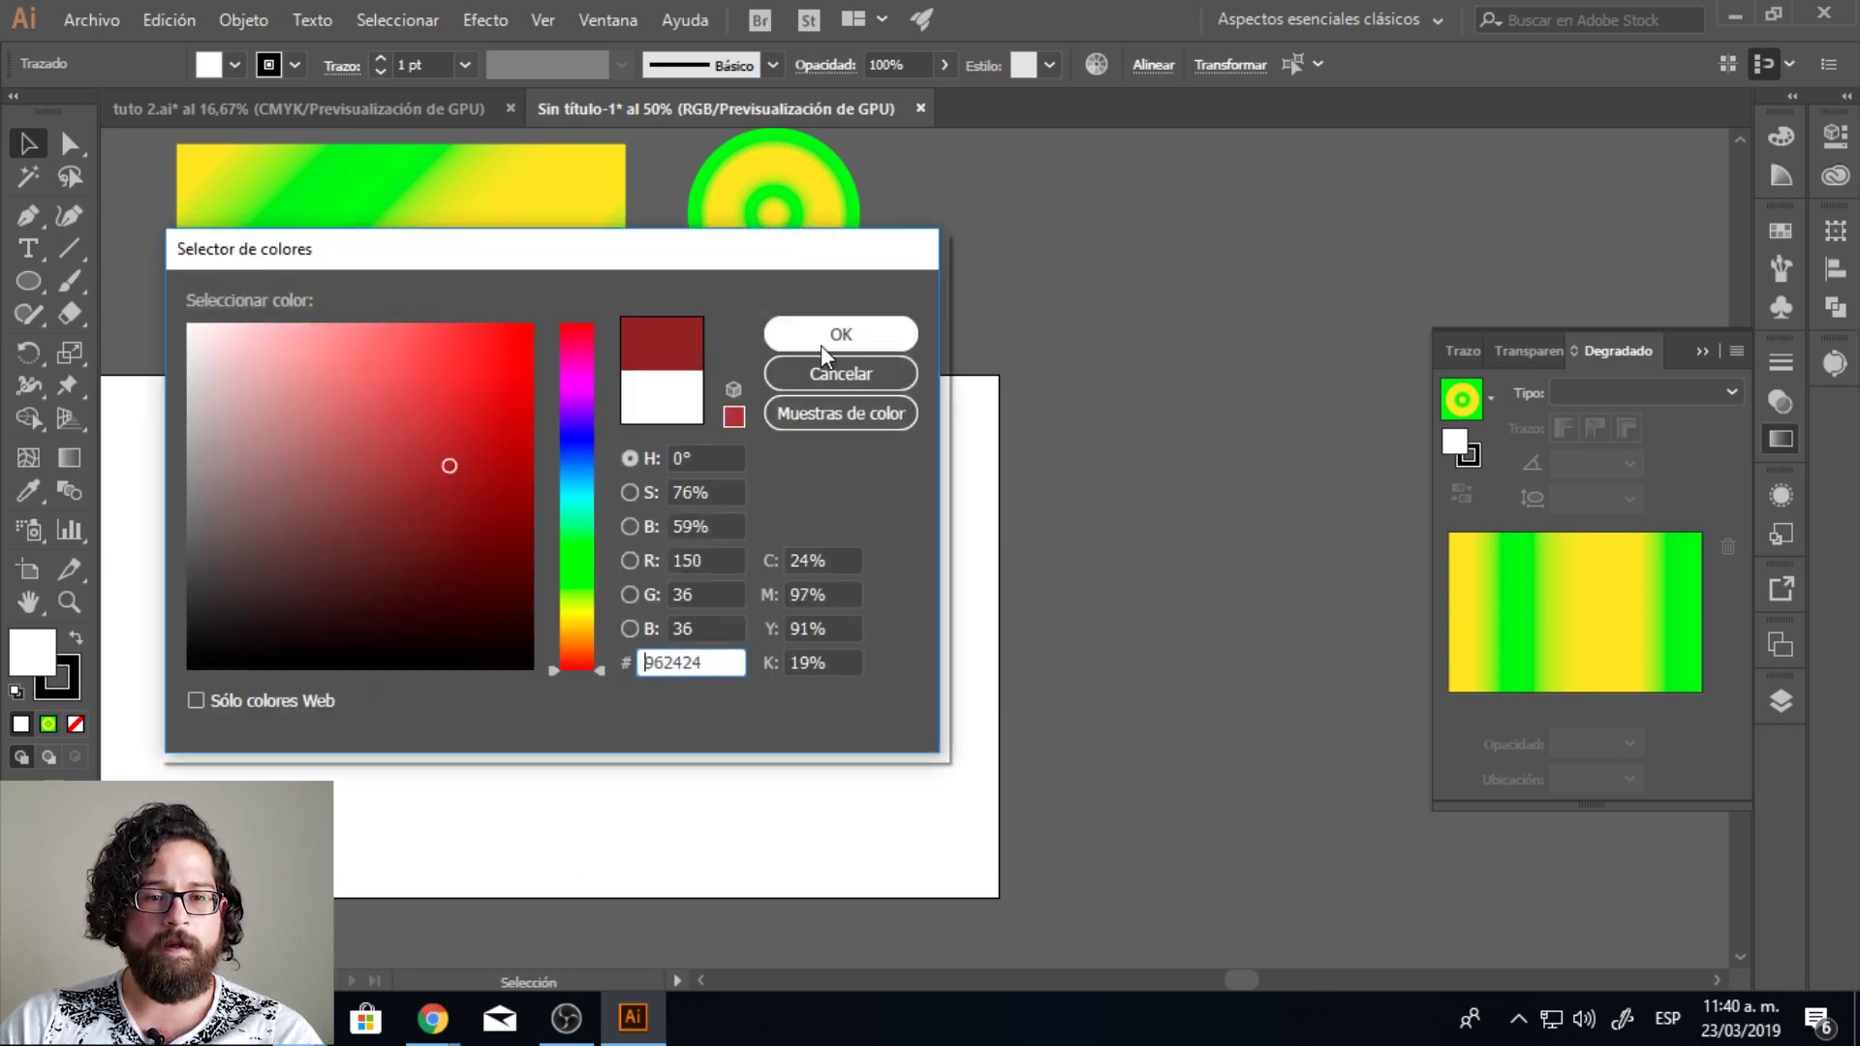
pyautogui.click(823, 345)
pyautogui.moveTo(555, 440); pyautogui.dragTo(734, 426)
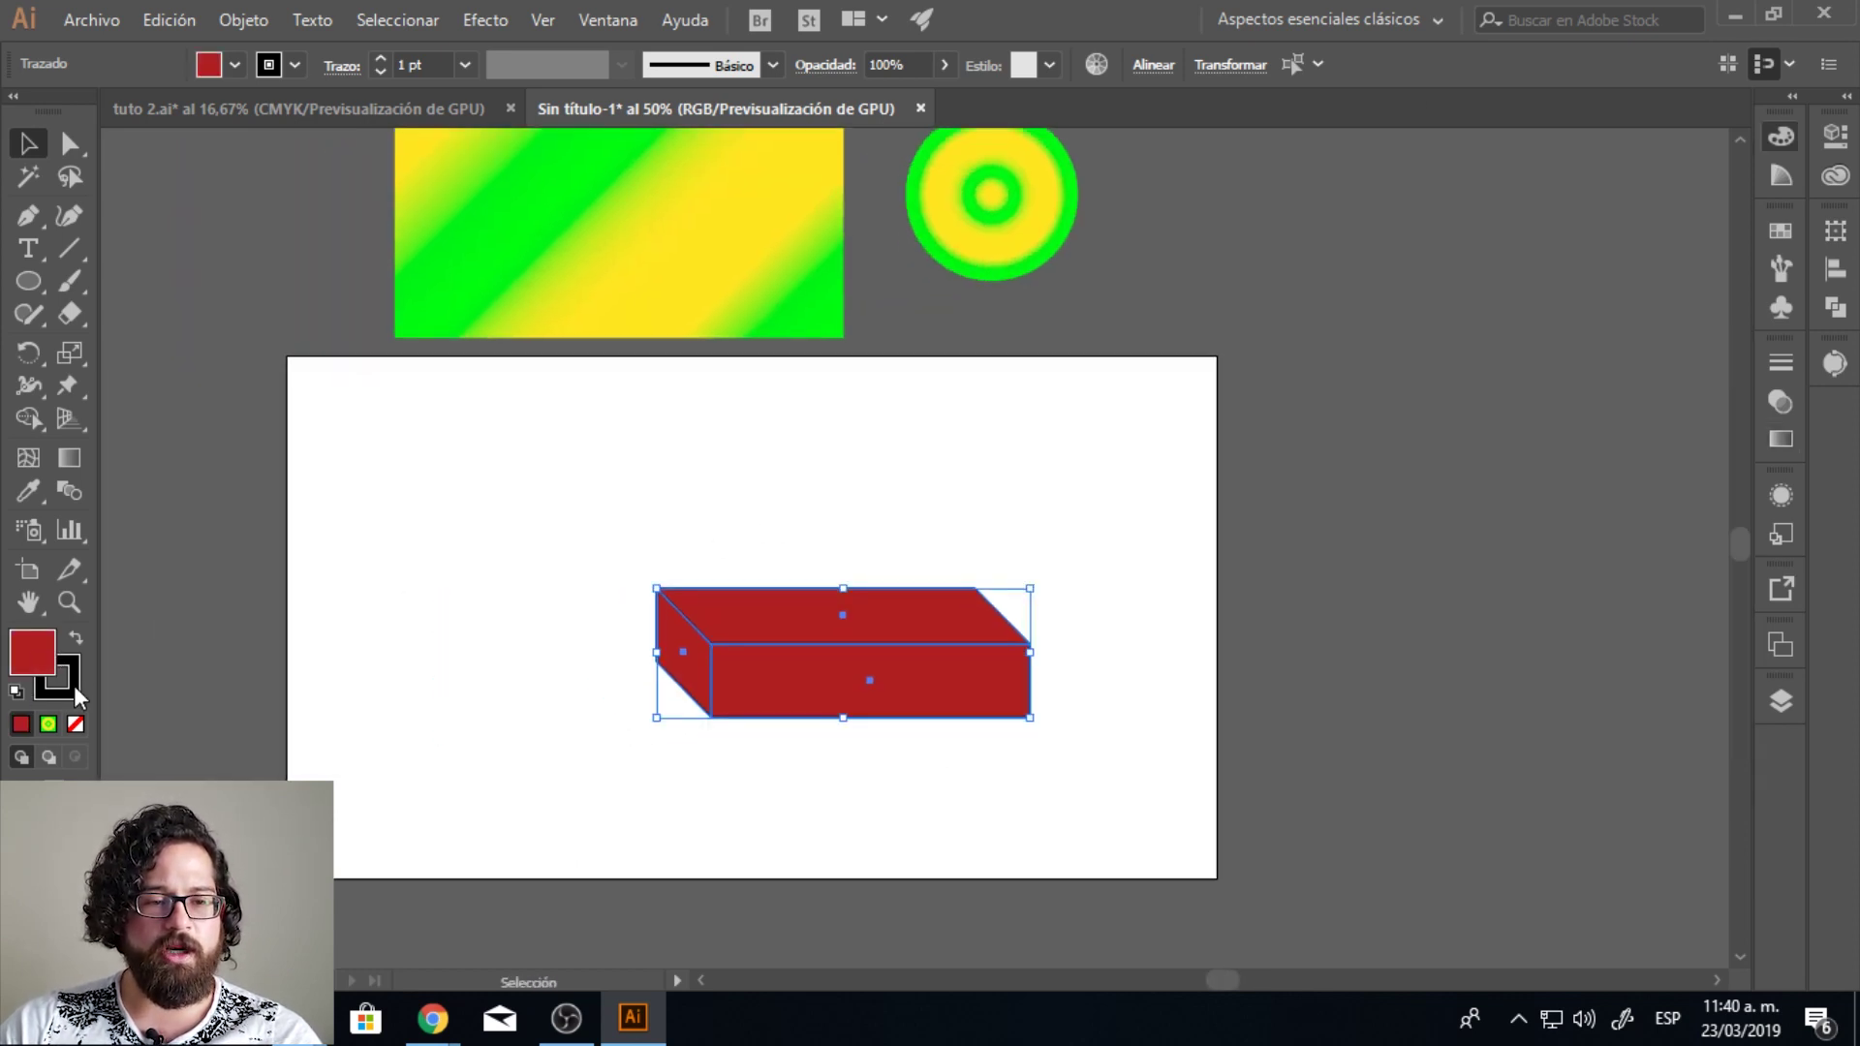
pyautogui.click(73, 684)
pyautogui.click(76, 723)
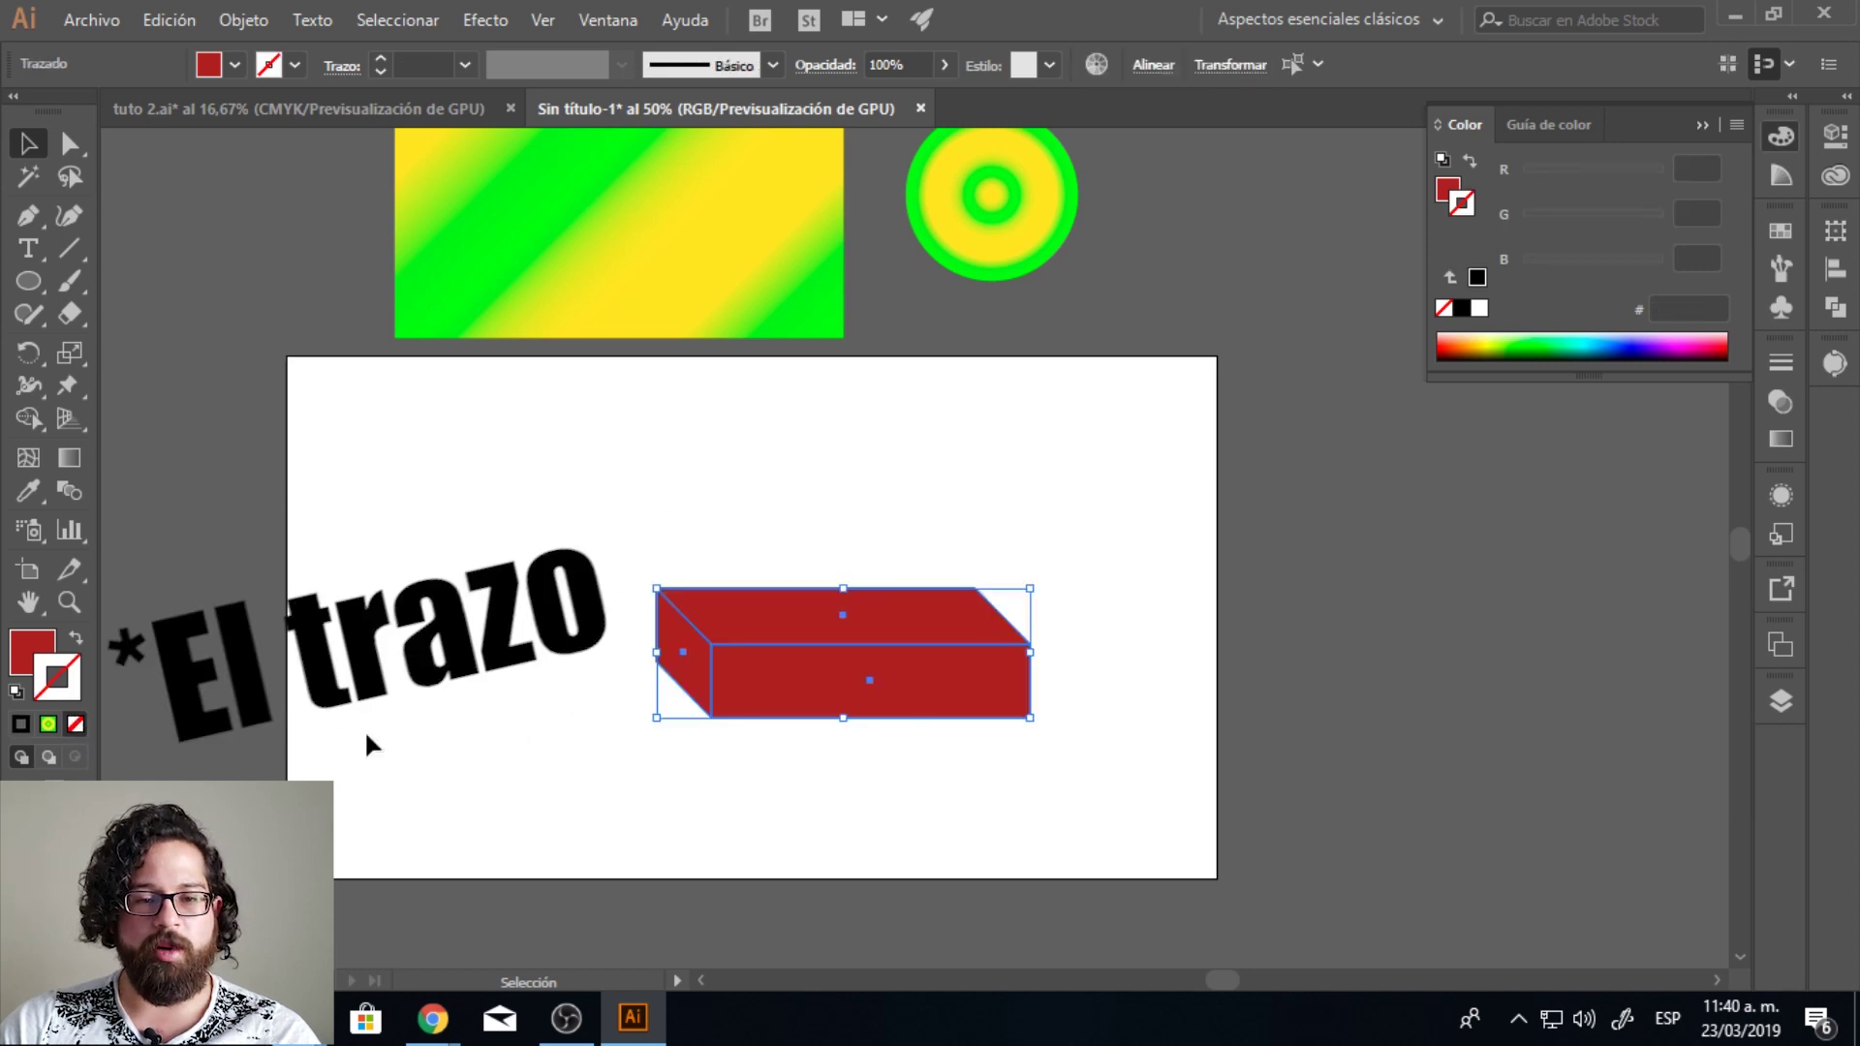
pyautogui.click(751, 735)
# Step: Copy the top face's green-yellow gradient onto the box's front face with the Eyedropper
pyautogui.click(785, 693)
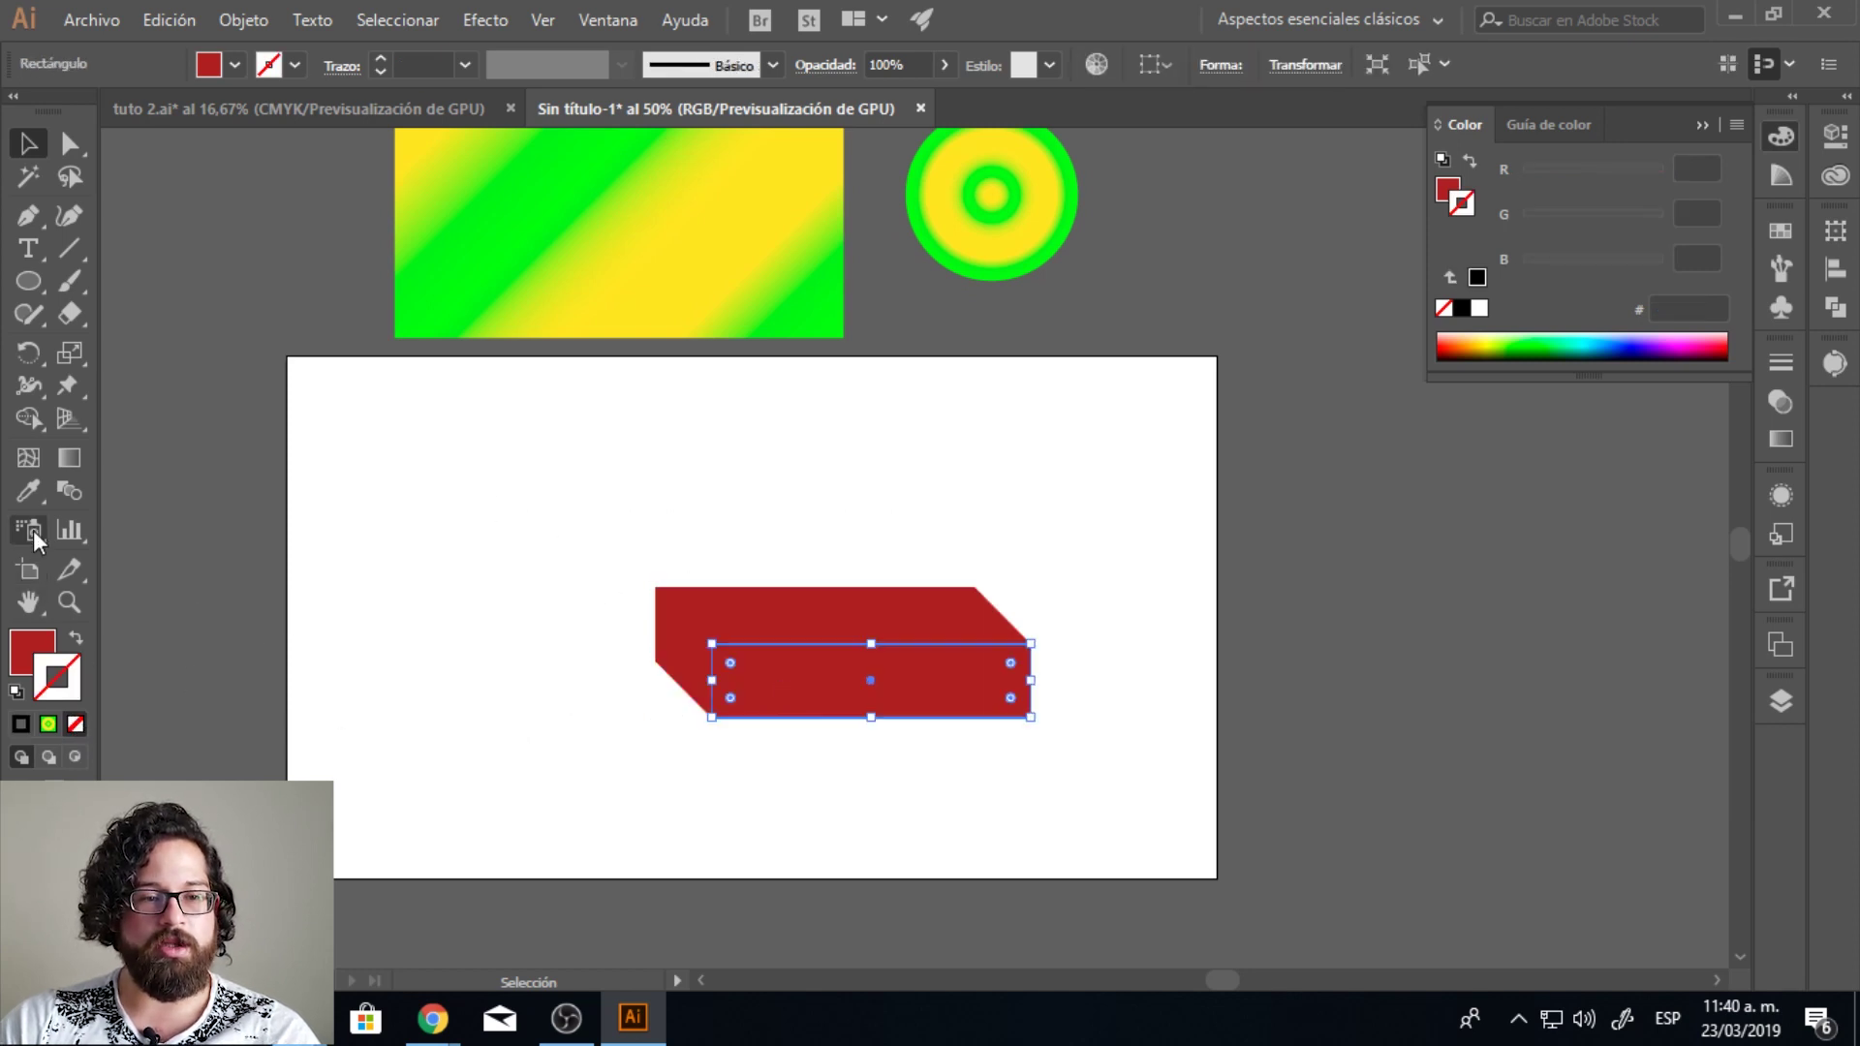
pyautogui.click(28, 491)
pyautogui.click(527, 211)
pyautogui.press('v')
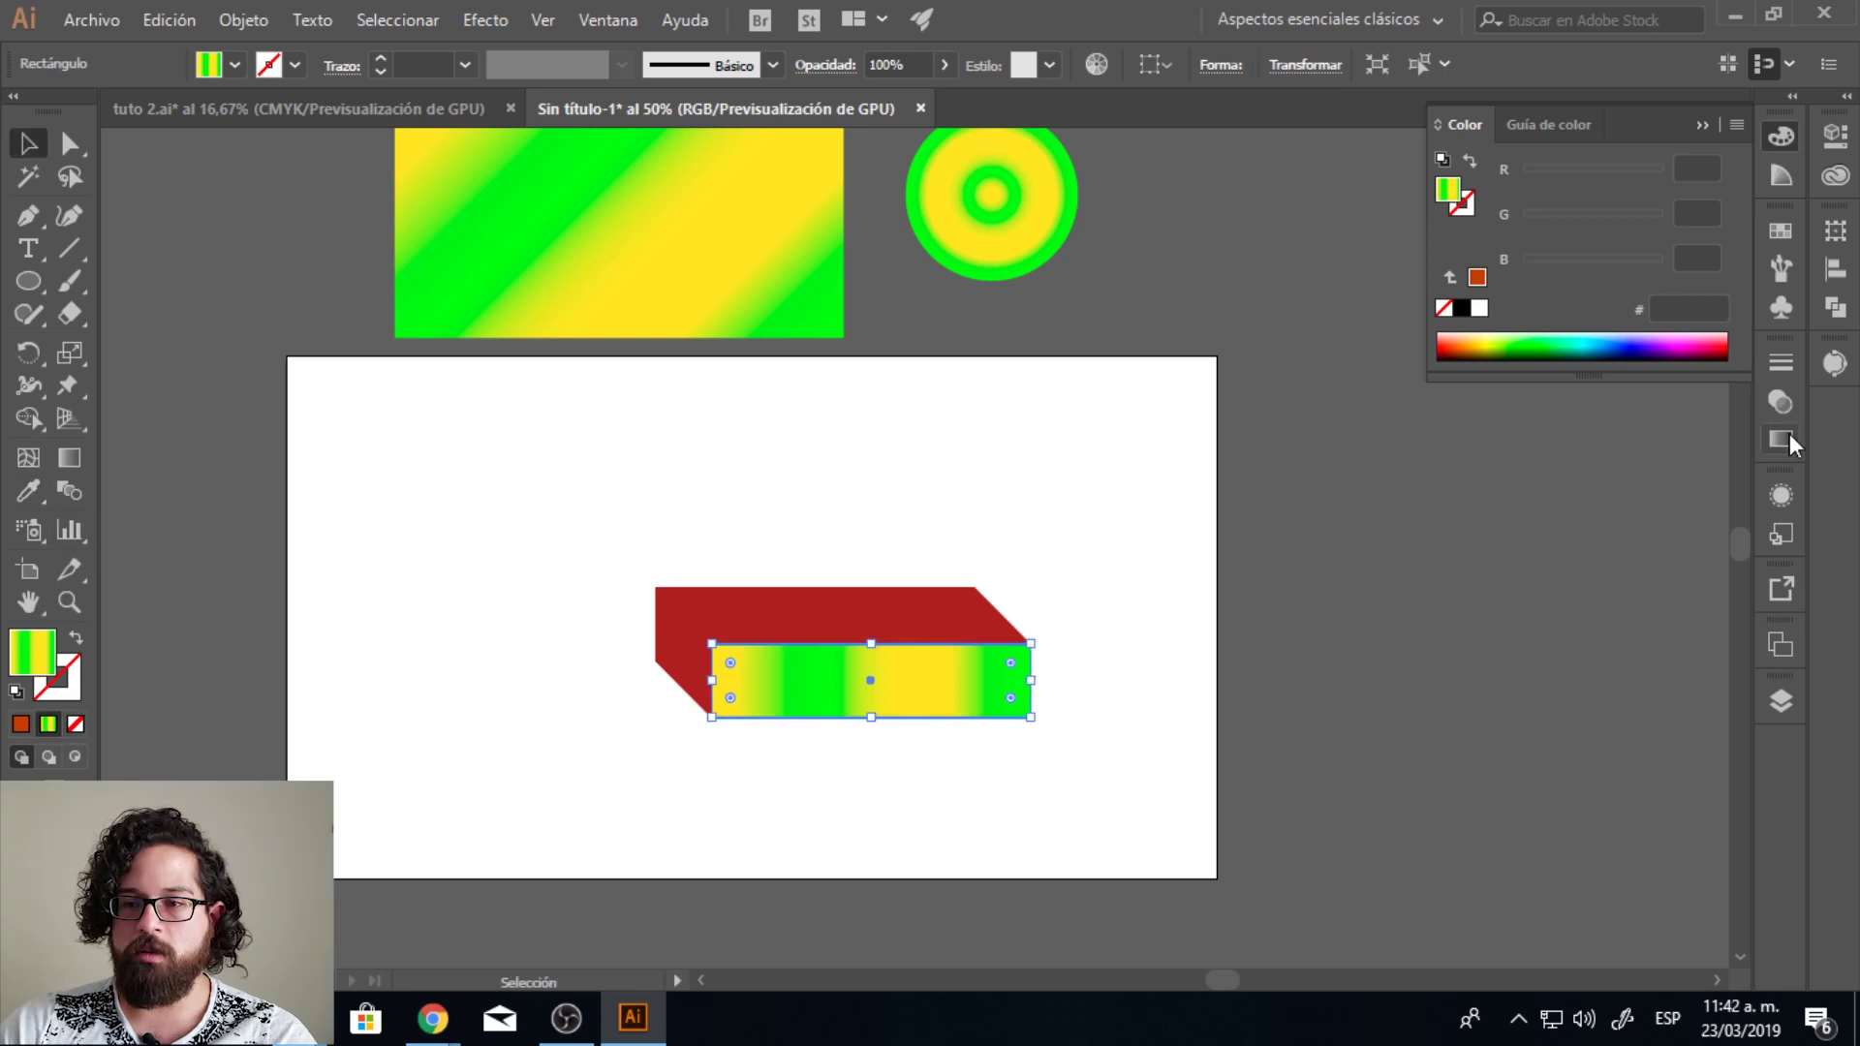
pyautogui.click(1780, 438)
# Step: Recolour the front face's gradient stops alternately orange and white
pyautogui.doubleClick(1700, 703)
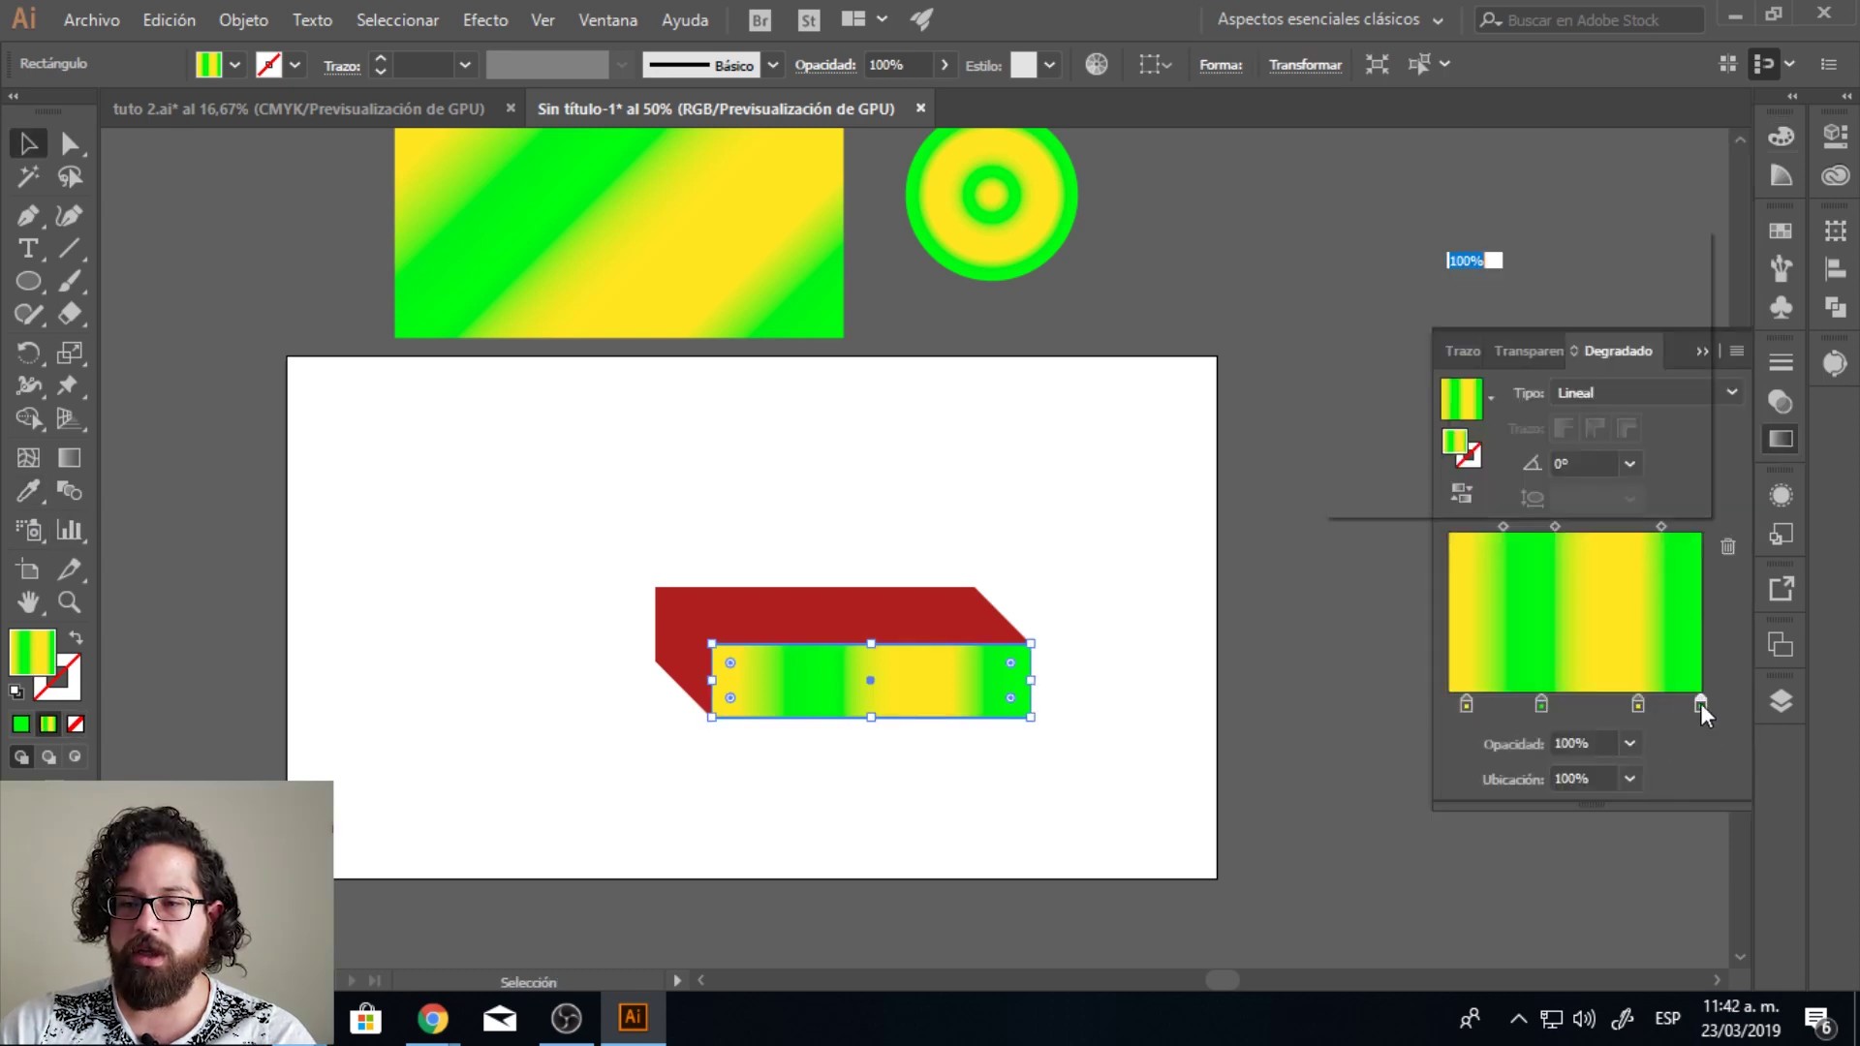
pyautogui.moveTo(1422, 481); pyautogui.dragTo(1408, 481)
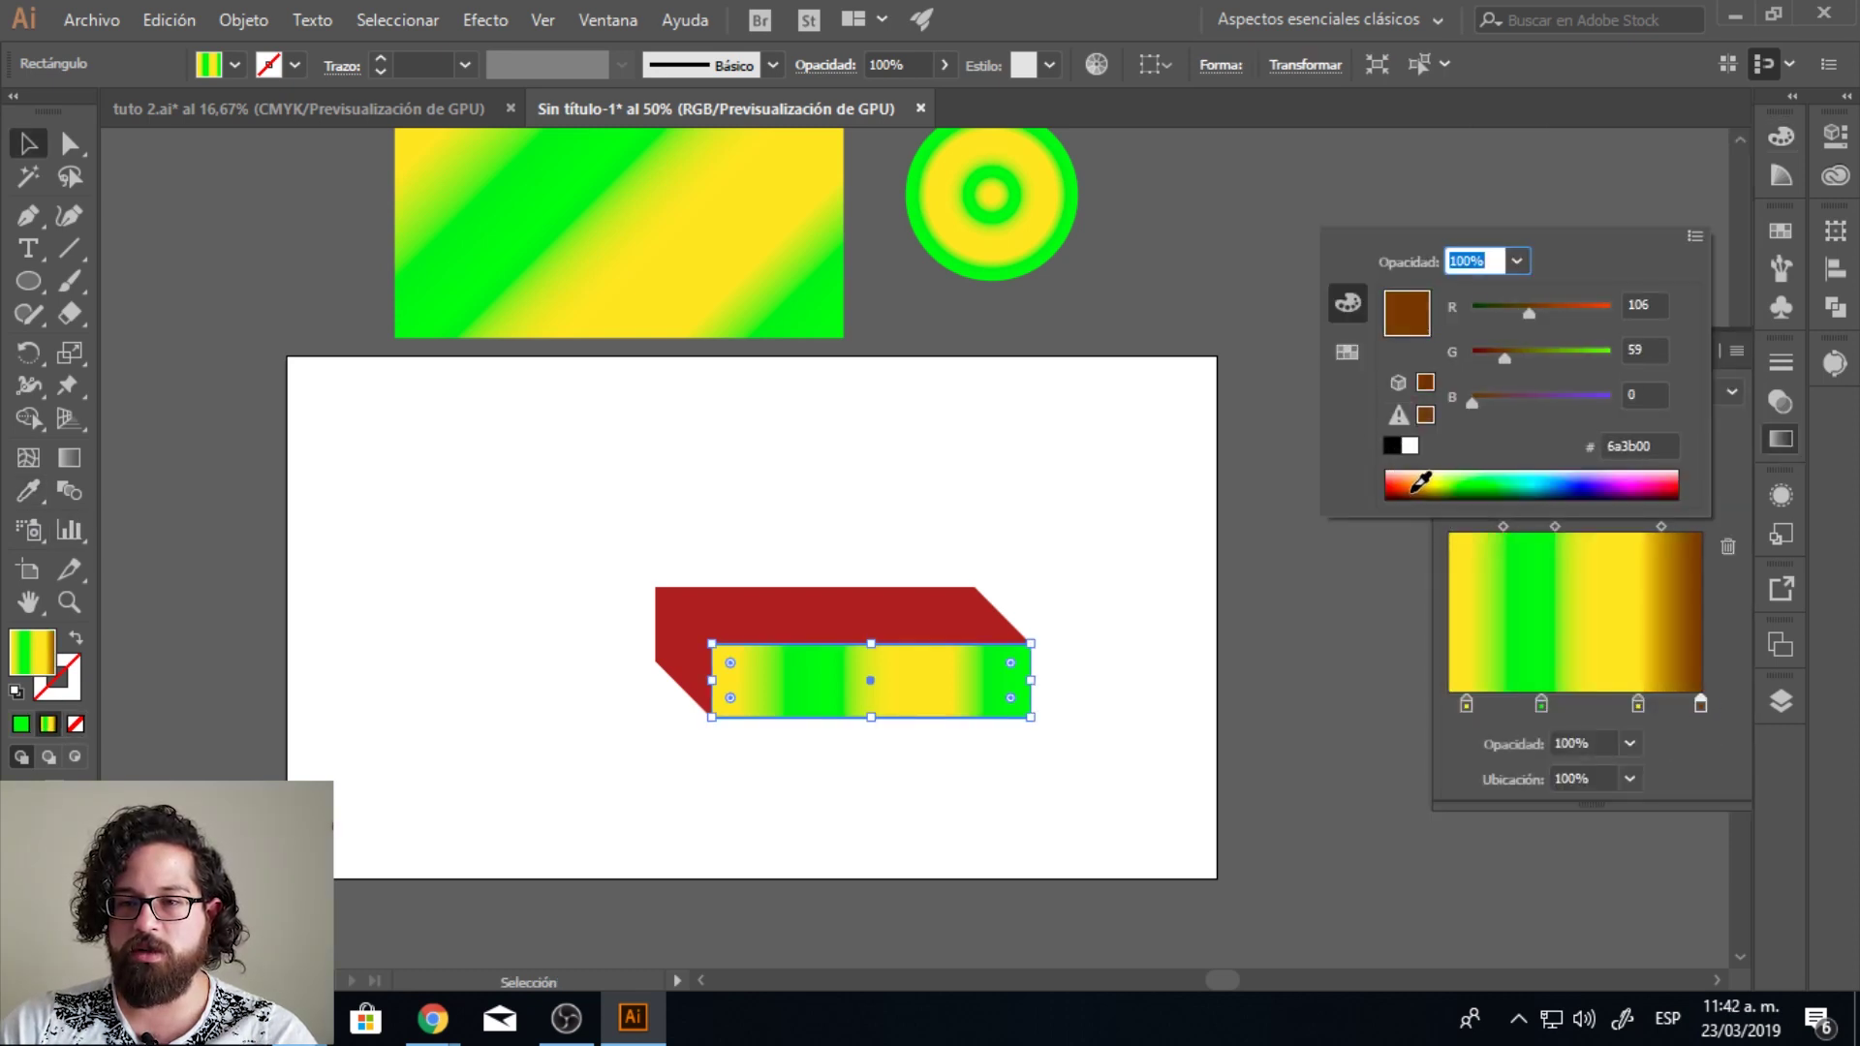
pyautogui.doubleClick(1636, 703)
pyautogui.click(1411, 446)
pyautogui.doubleClick(1466, 703)
pyautogui.click(1411, 446)
pyautogui.doubleClick(1700, 703)
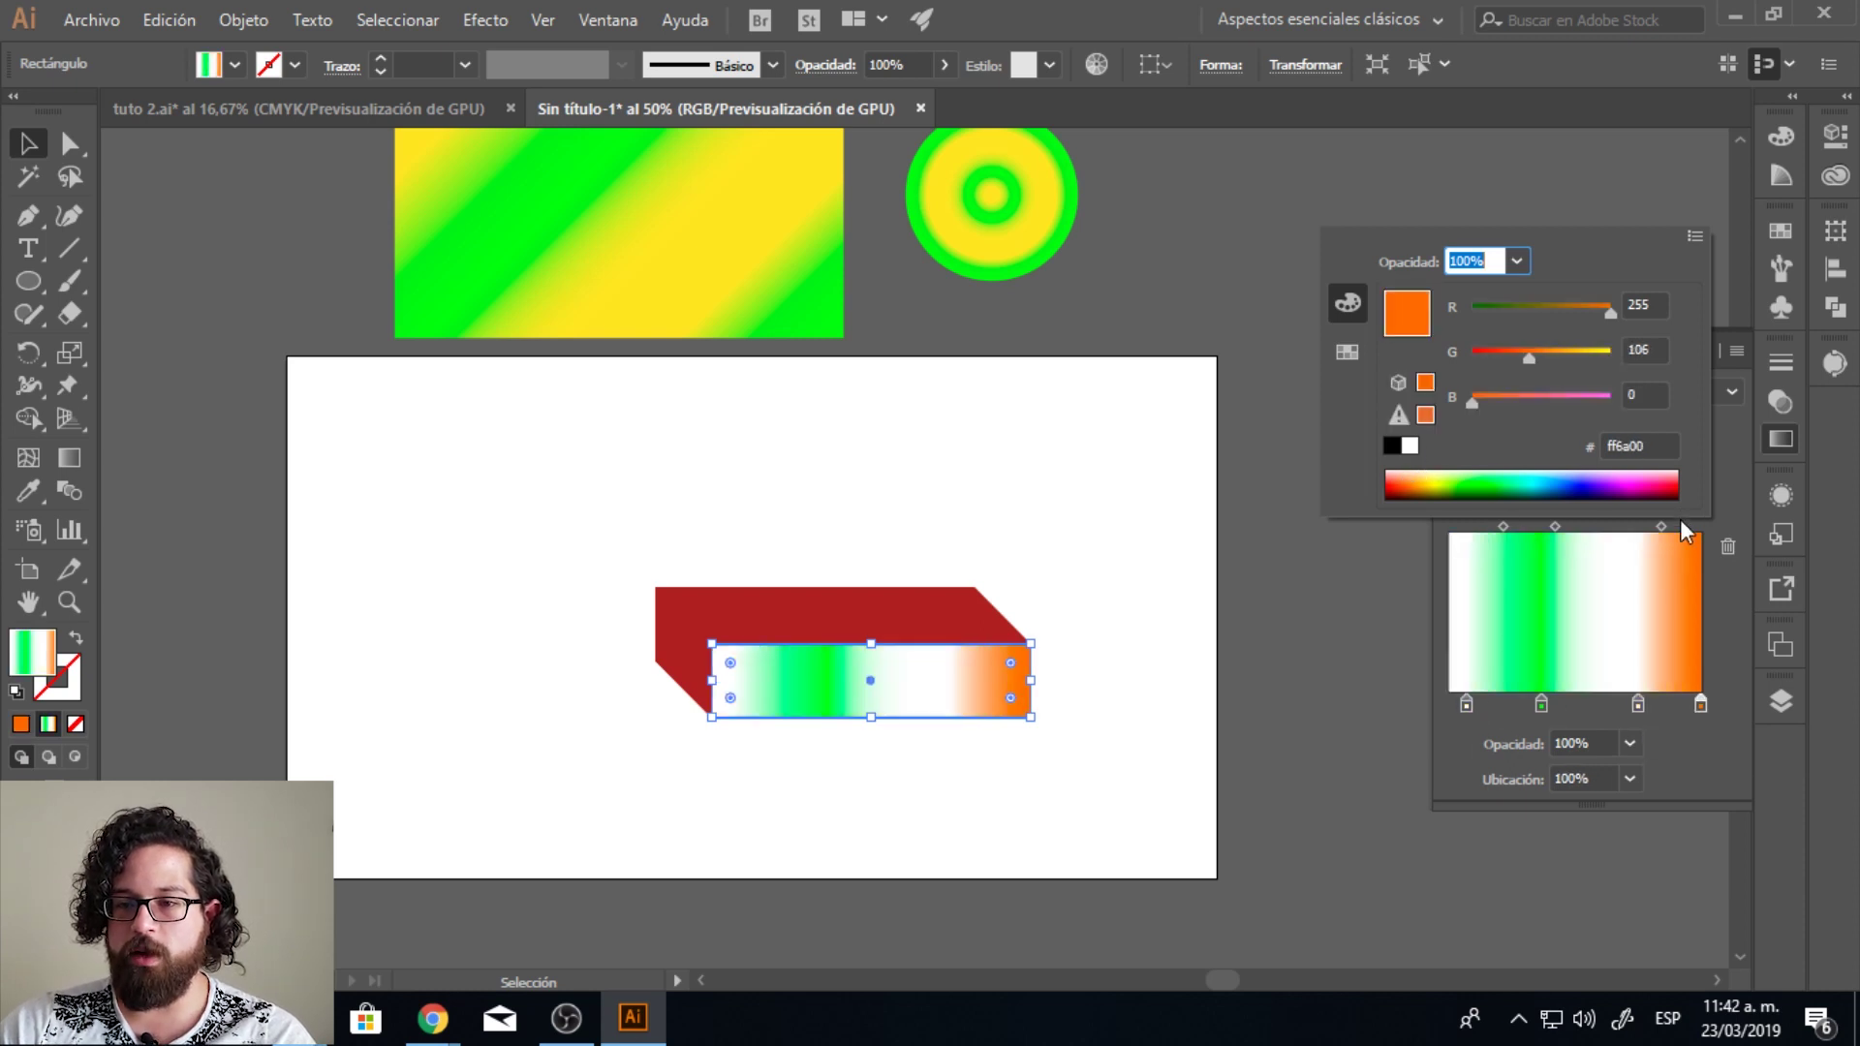
pyautogui.click(1542, 703)
pyautogui.doubleClick(1541, 704)
pyautogui.click(1407, 481)
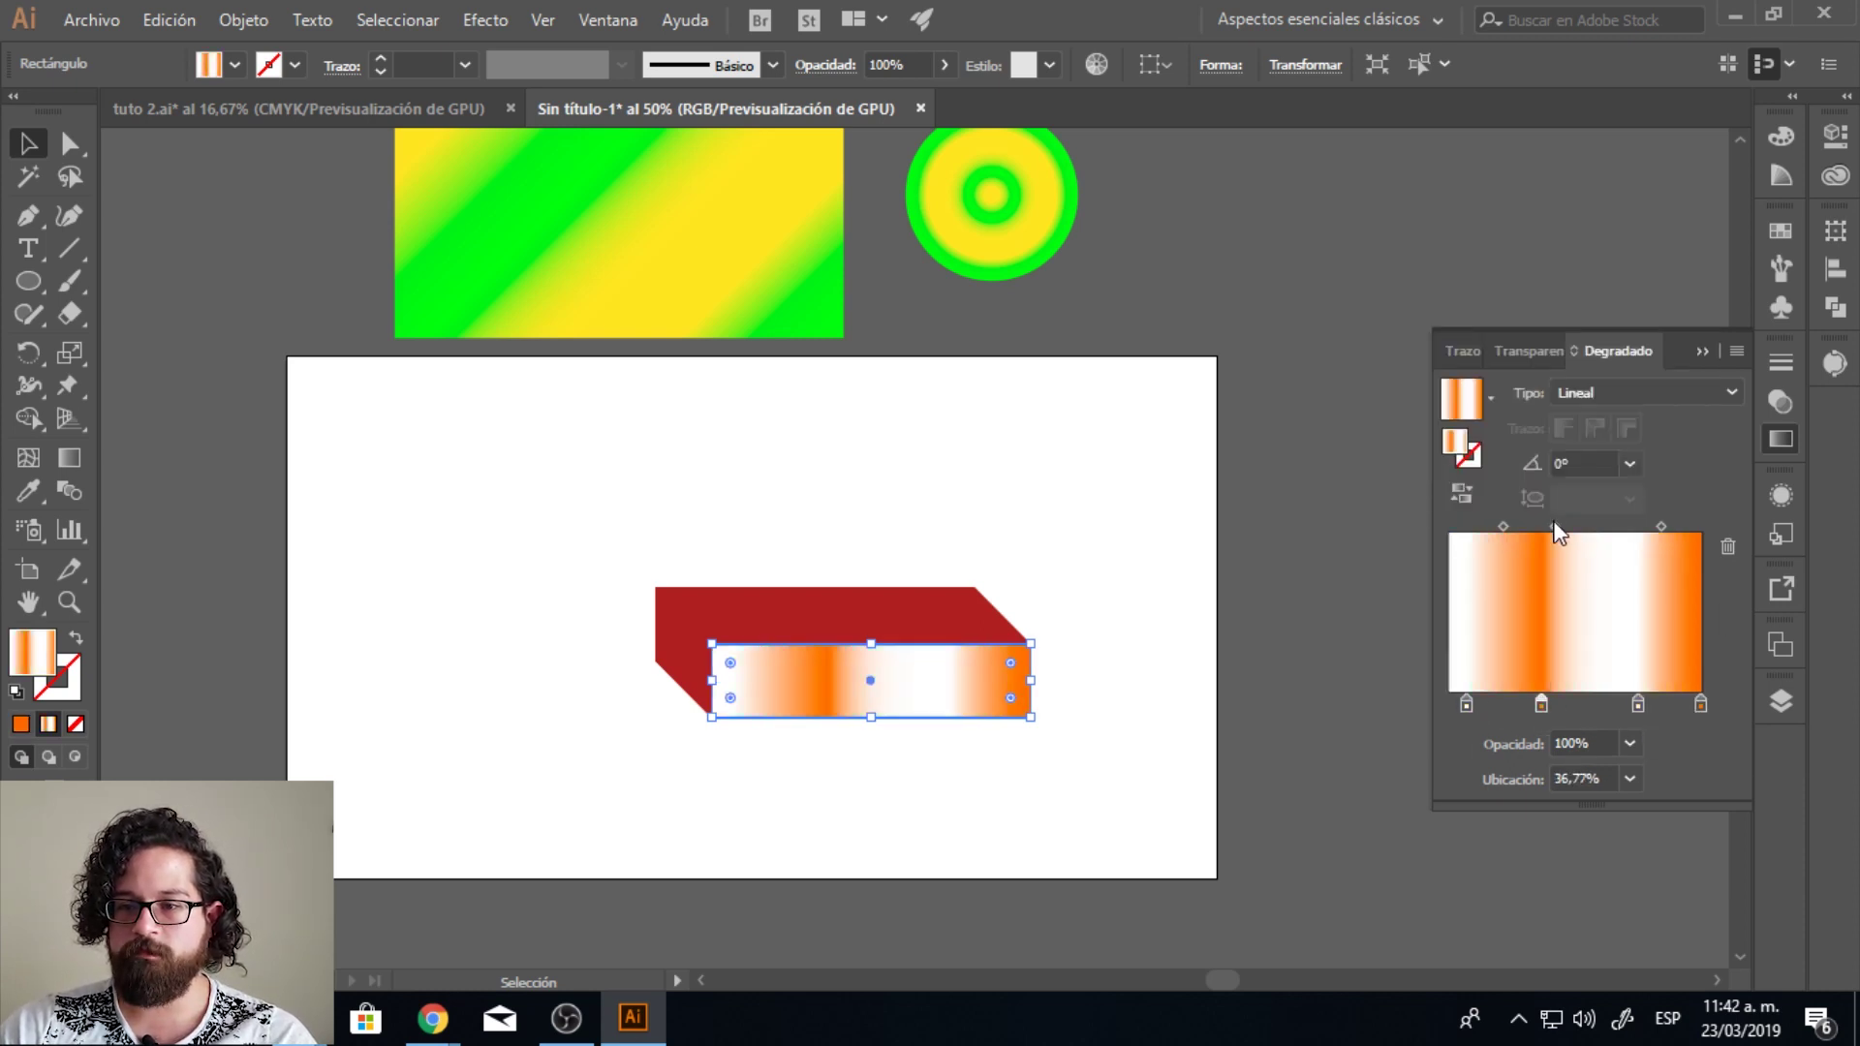
pyautogui.moveTo(1637, 703)
pyautogui.mouseDown()
pyautogui.moveTo(1595, 699)
pyautogui.moveTo(1621, 704)
pyautogui.mouseUp()
# Step: Sharpen the bands by shifting midpoints and adding an orange ff6a00 stop at the left
pyautogui.click(1552, 526)
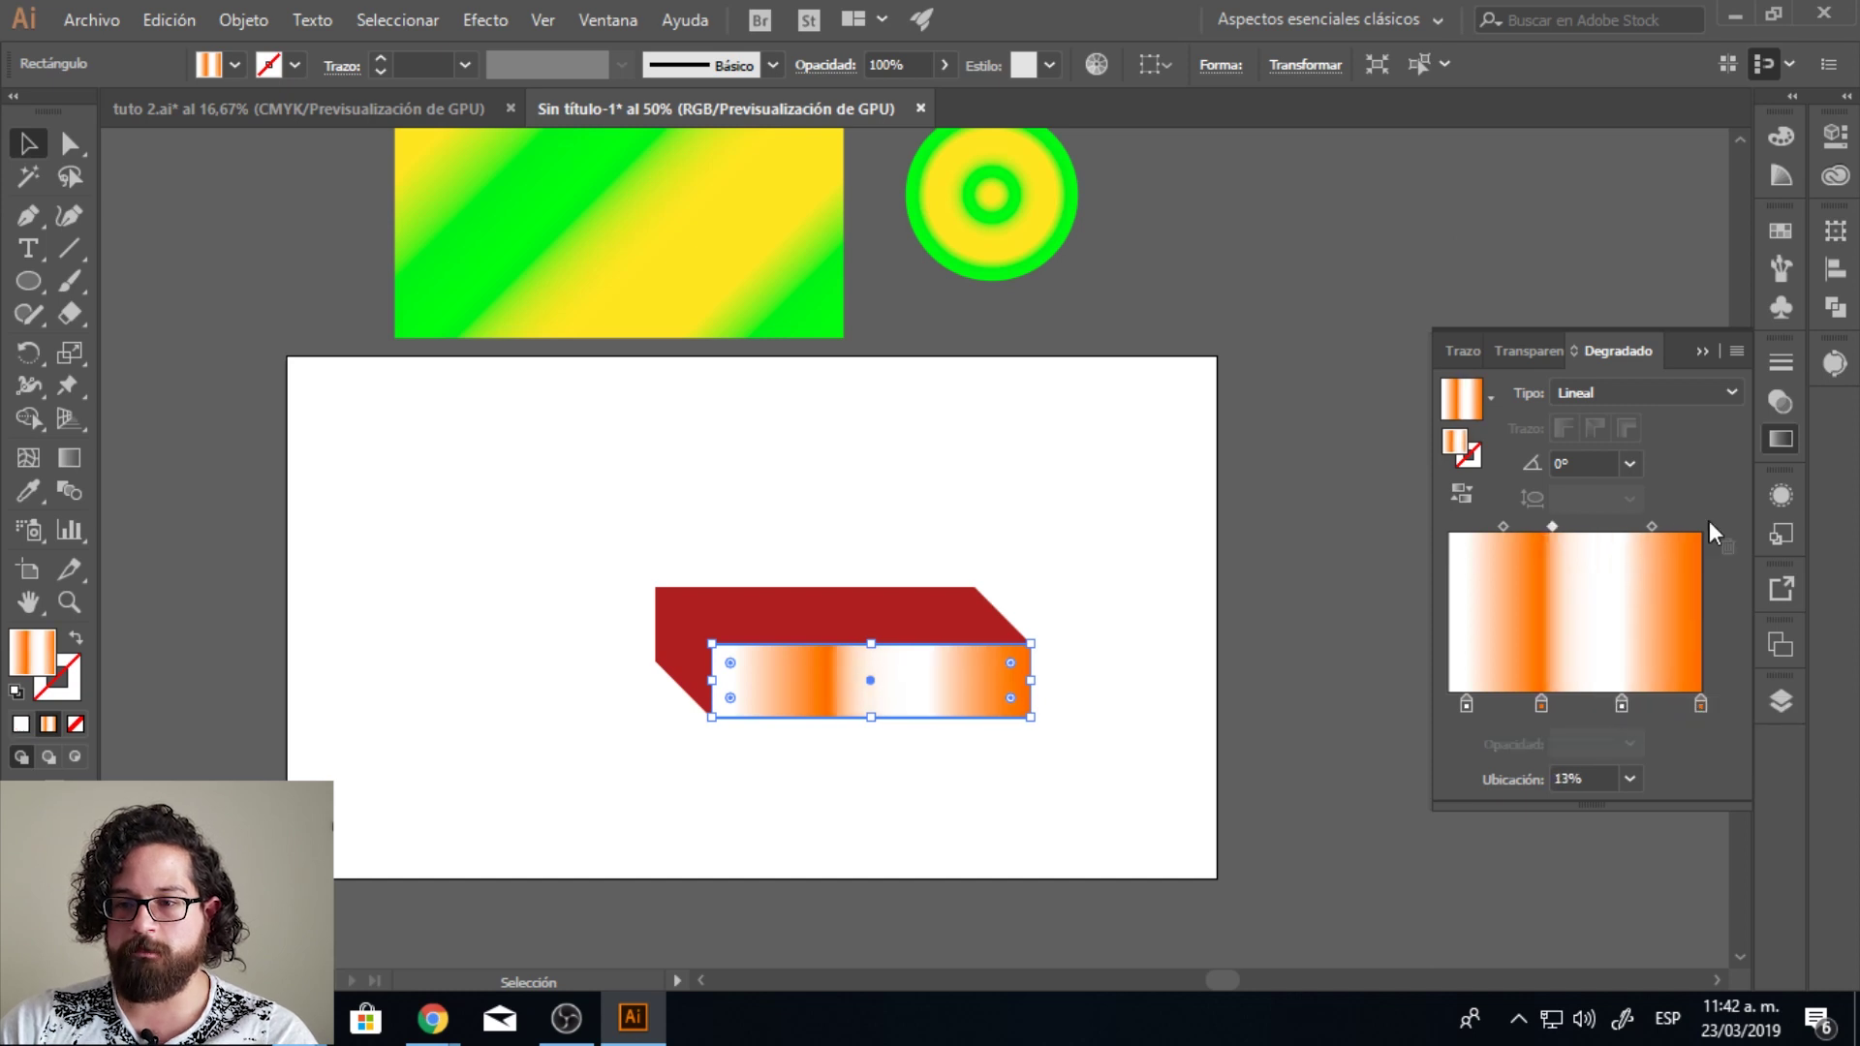
pyautogui.moveTo(1504, 526)
pyautogui.mouseDown()
pyautogui.moveTo(1482, 528)
pyautogui.moveTo(1586, 526)
pyautogui.mouseUp()
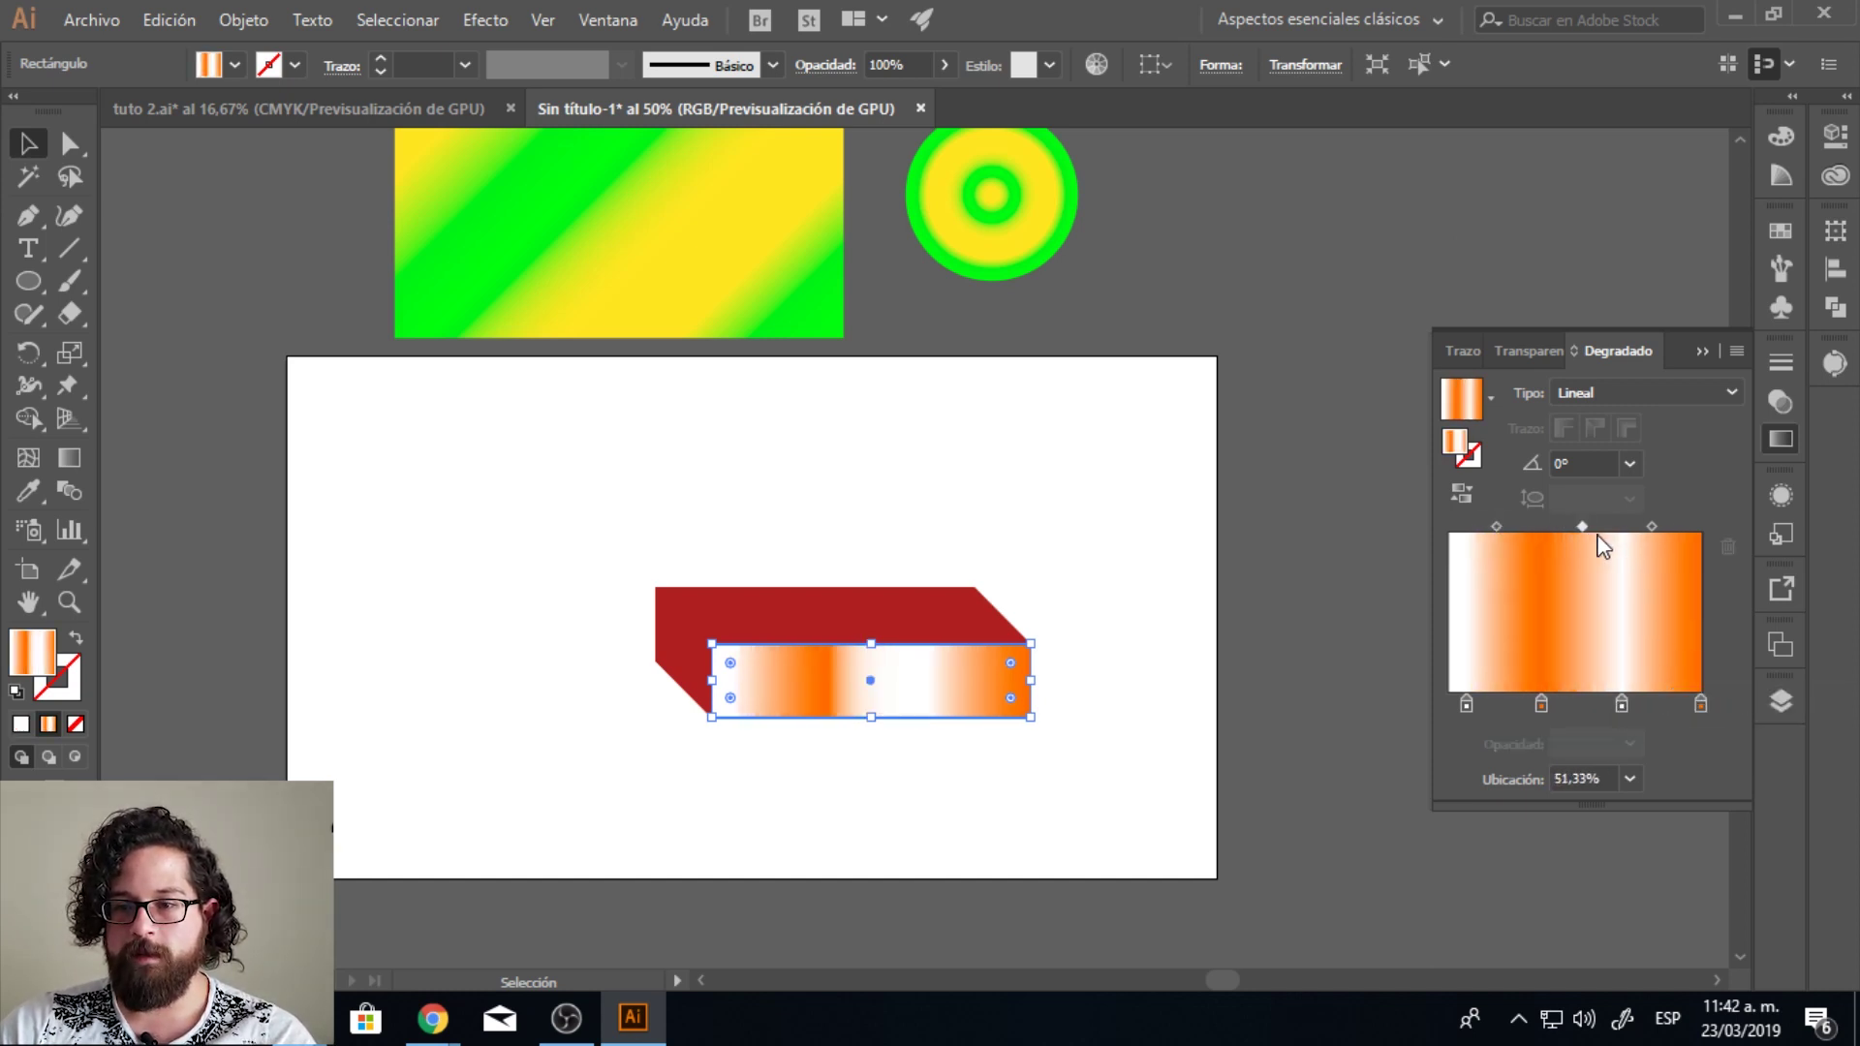
pyautogui.click(1482, 709)
pyautogui.doubleClick(1459, 707)
pyautogui.click(1637, 445)
pyautogui.write('ff6a00')
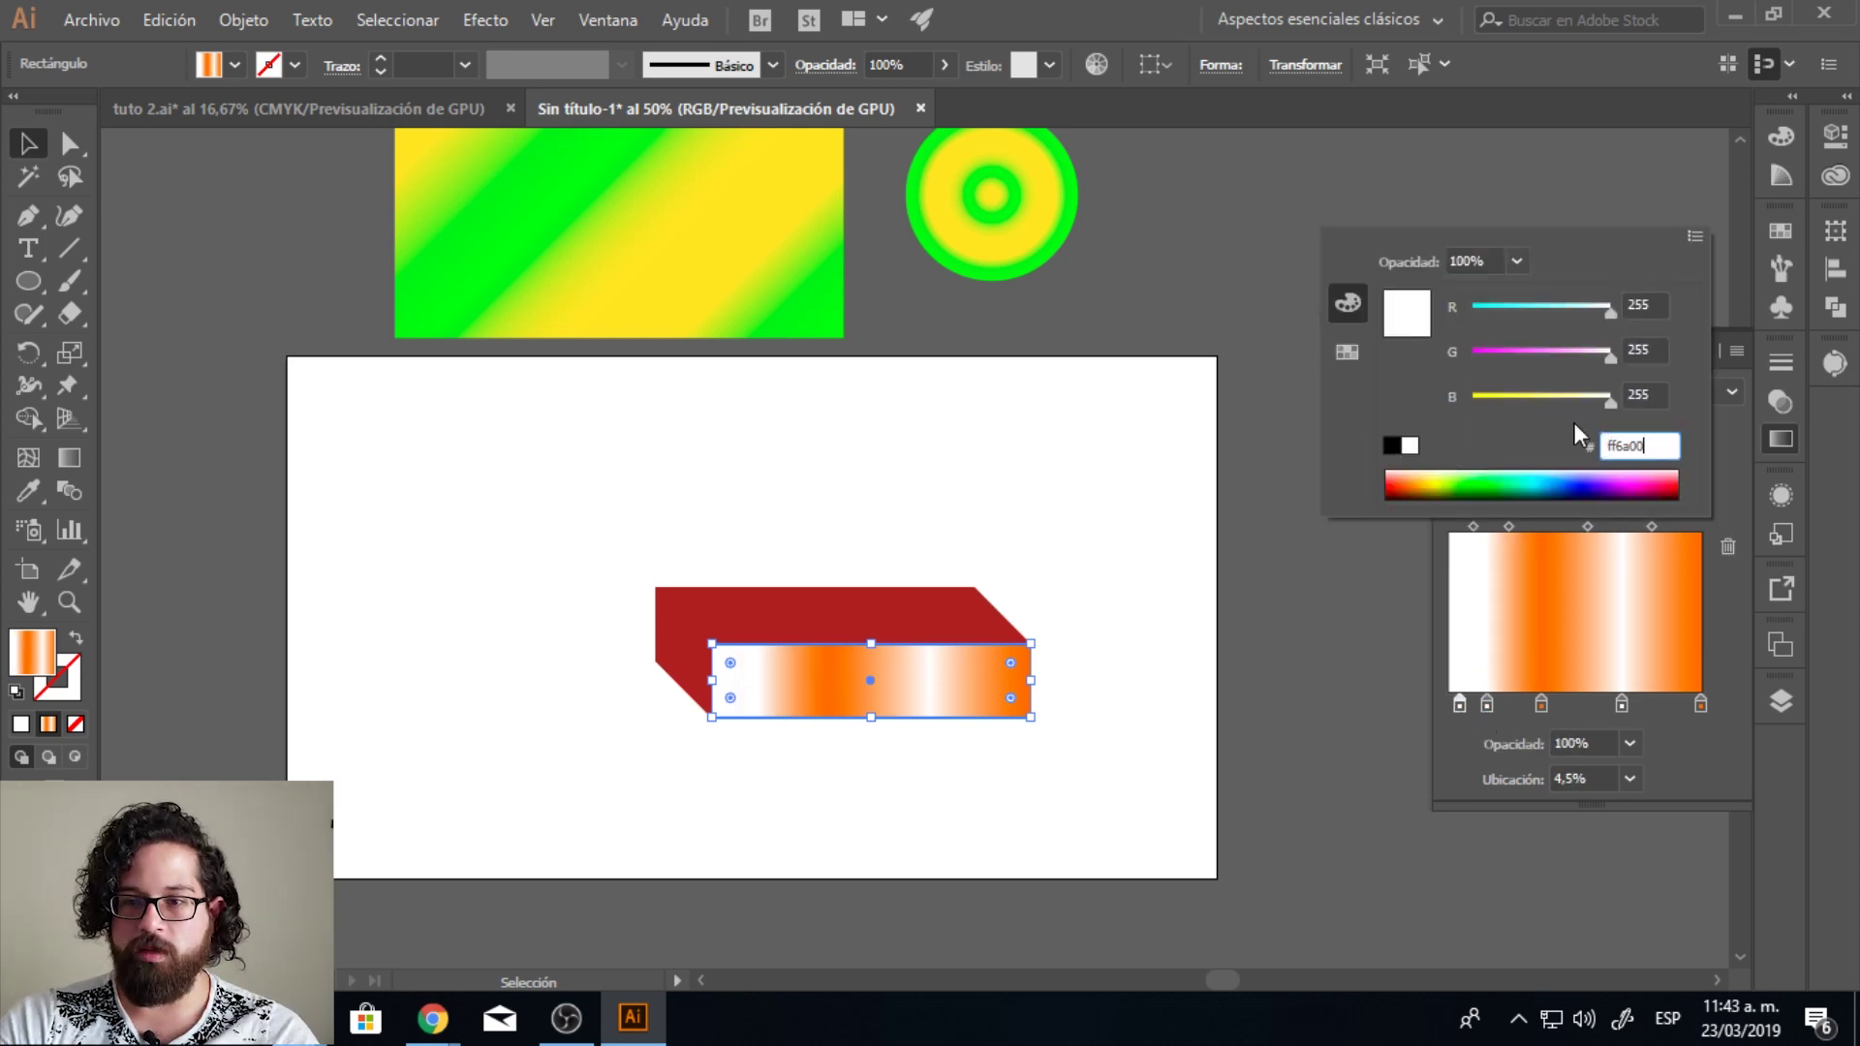
pyautogui.press('Return')
pyautogui.moveTo(1486, 713); pyautogui.dragTo(1493, 710)
pyautogui.moveTo(1513, 526); pyautogui.dragTo(1592, 526)
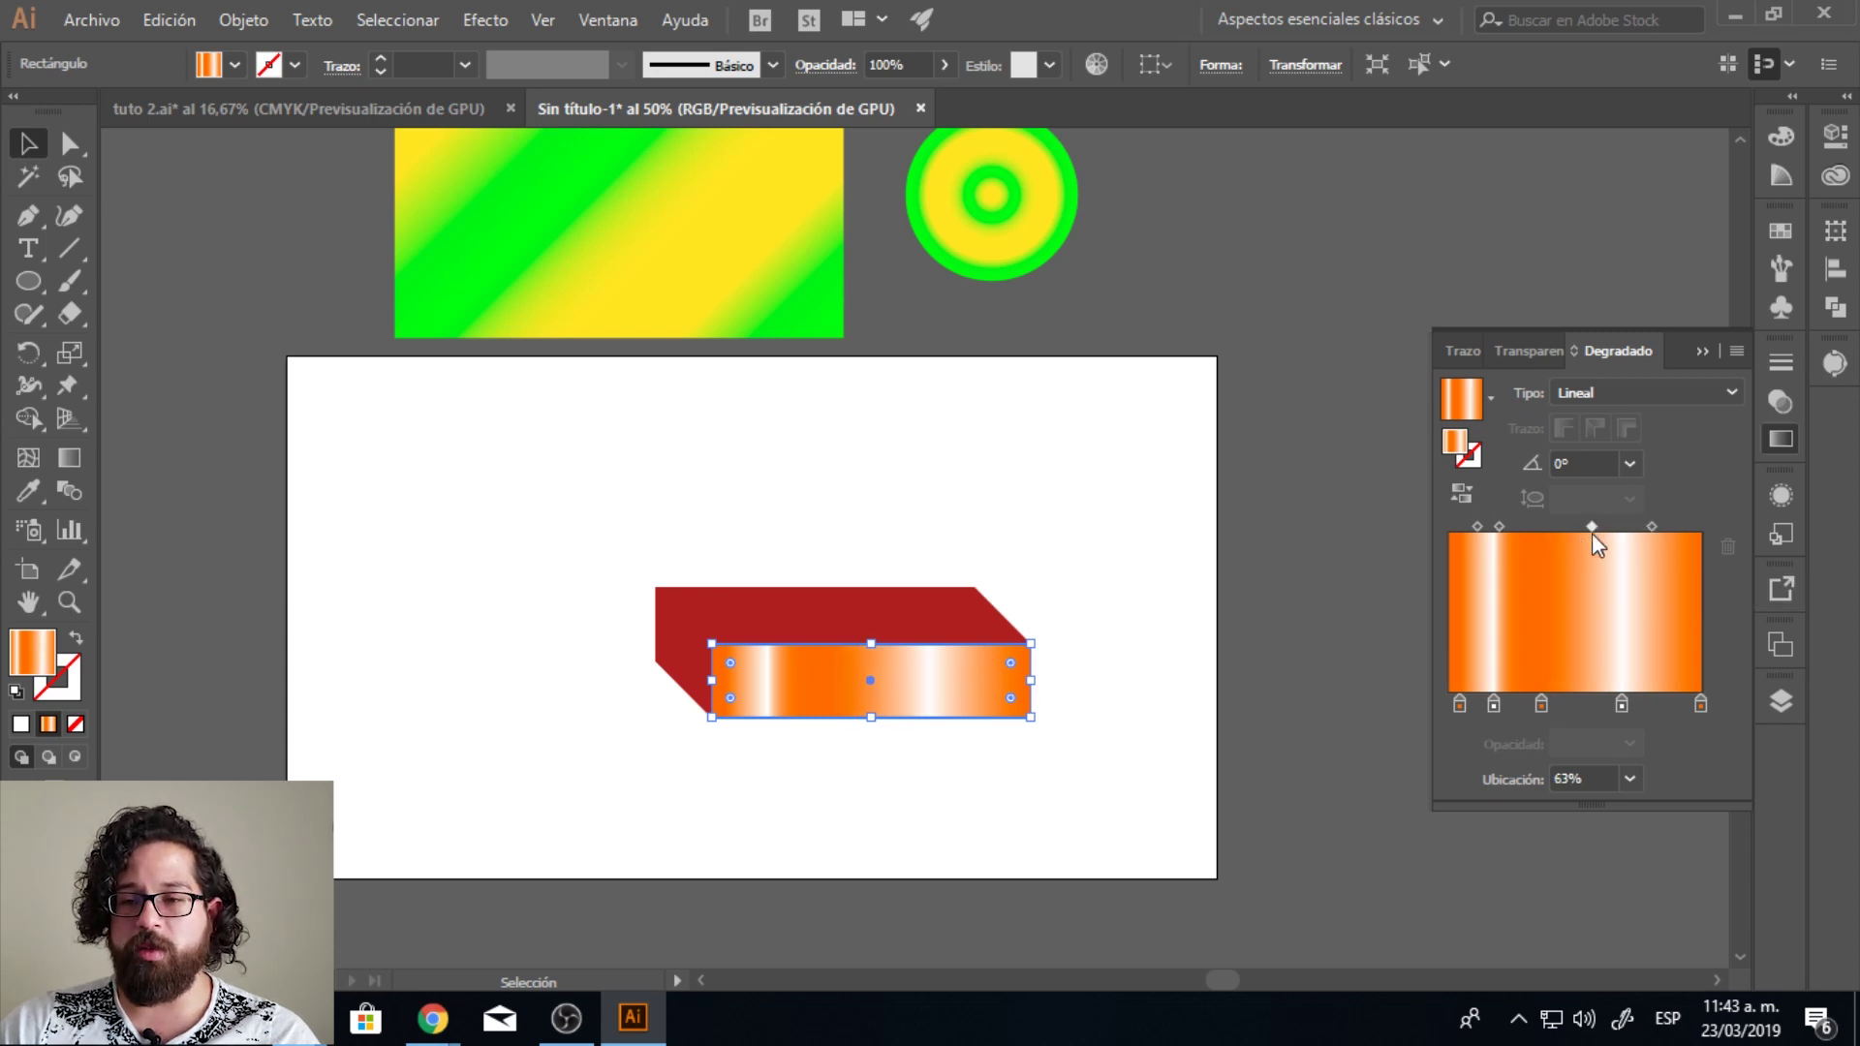
# Step: Set the front face's gradient angle to -45°
pyautogui.click(1629, 463)
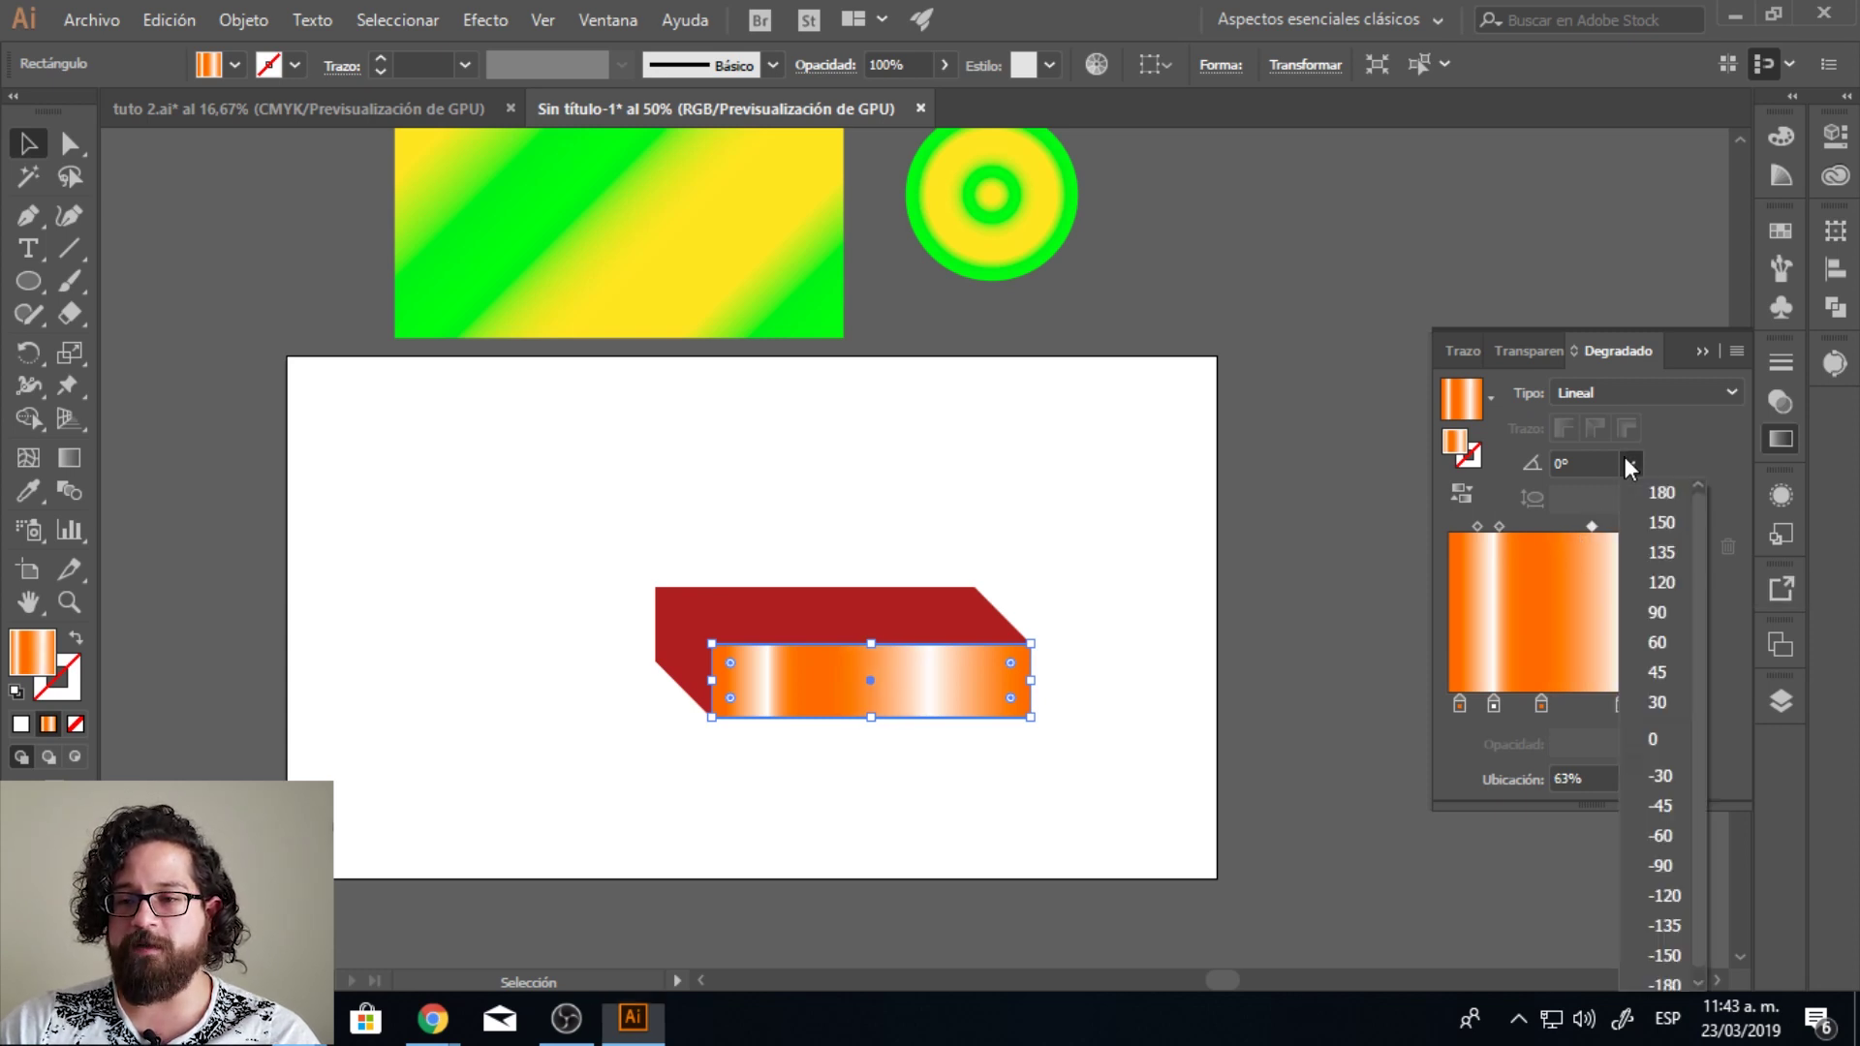
pyautogui.click(1533, 607)
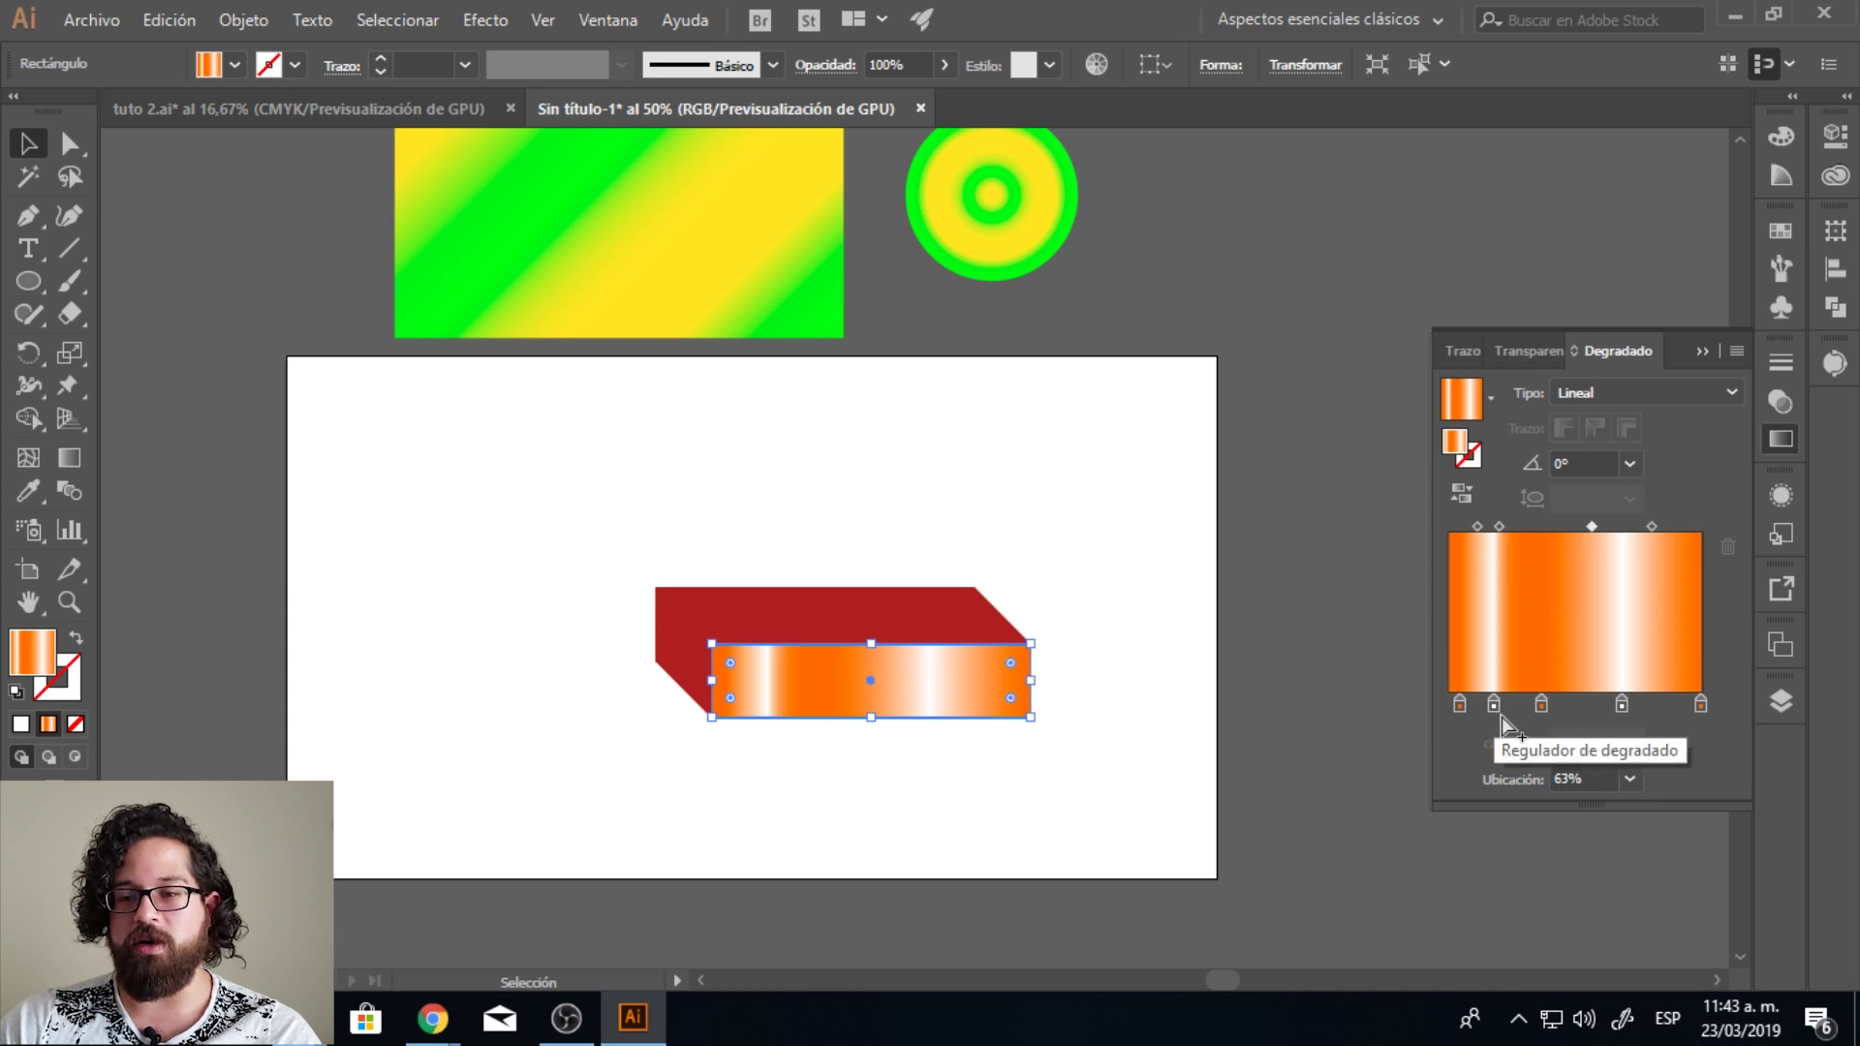
pyautogui.click(1629, 465)
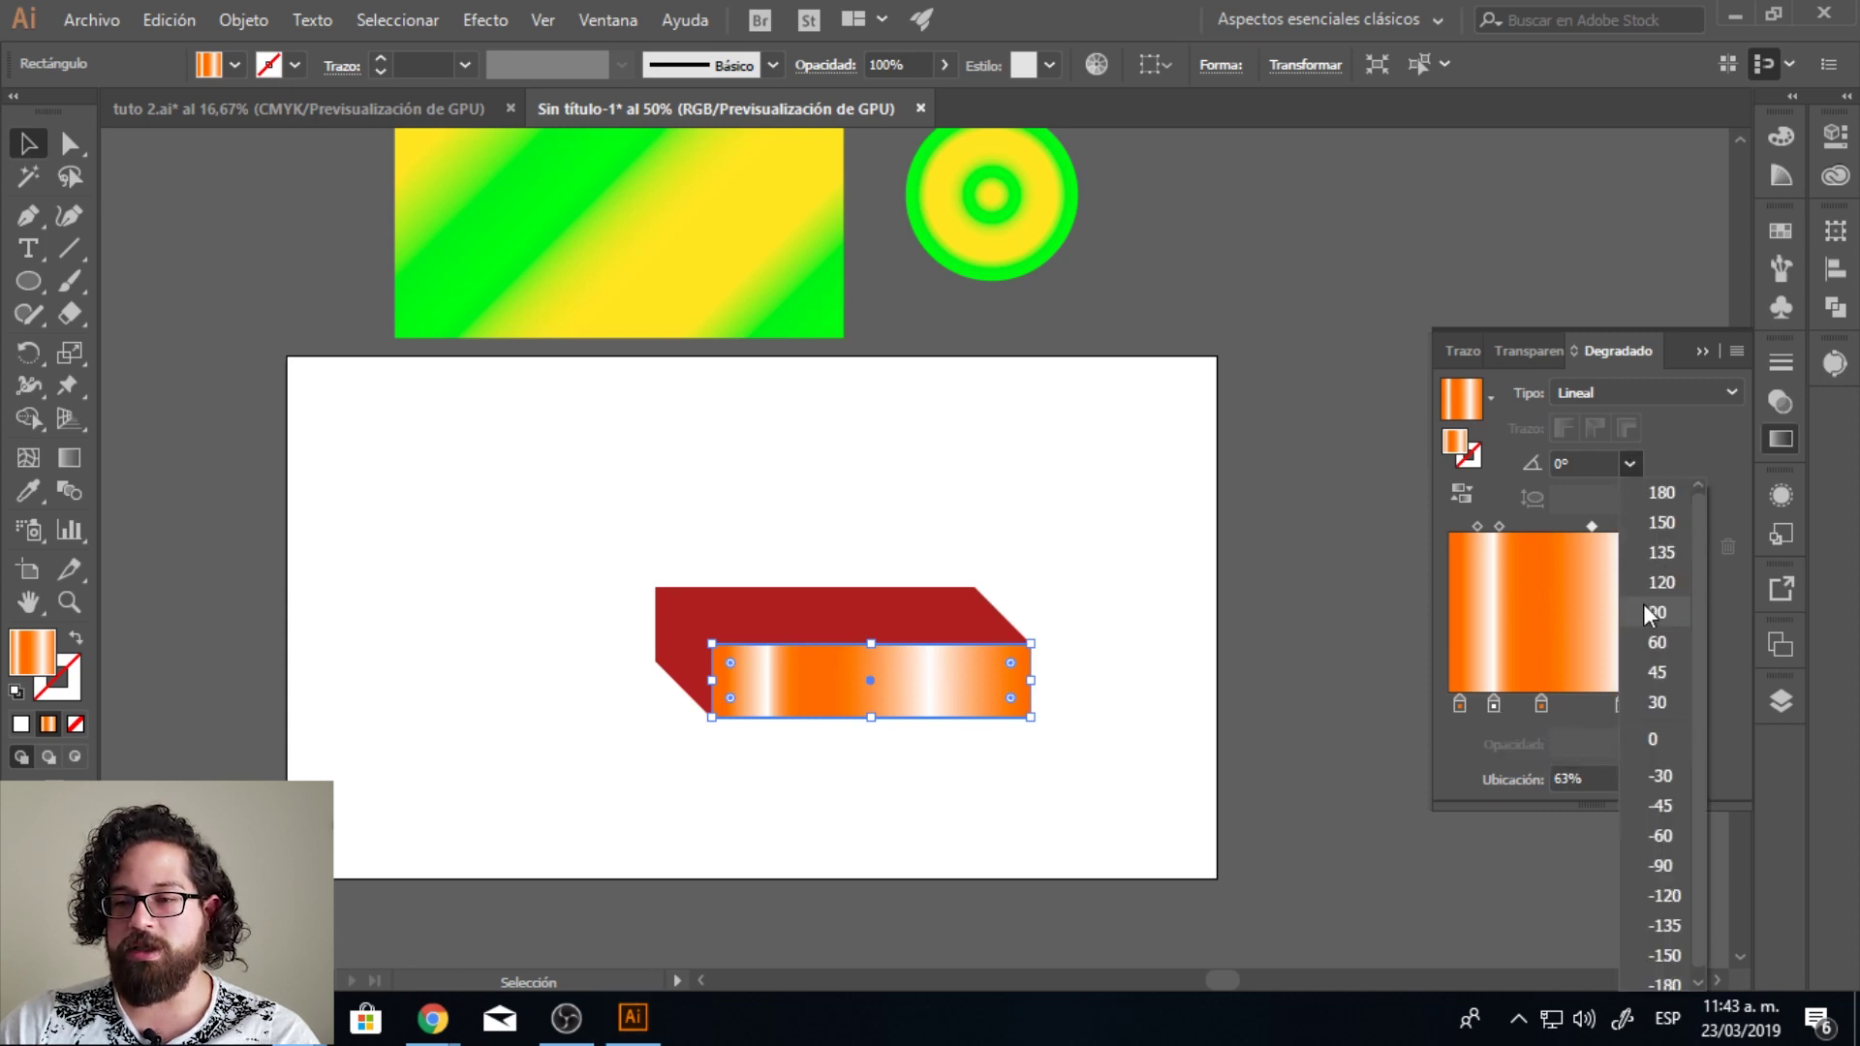
pyautogui.click(1670, 804)
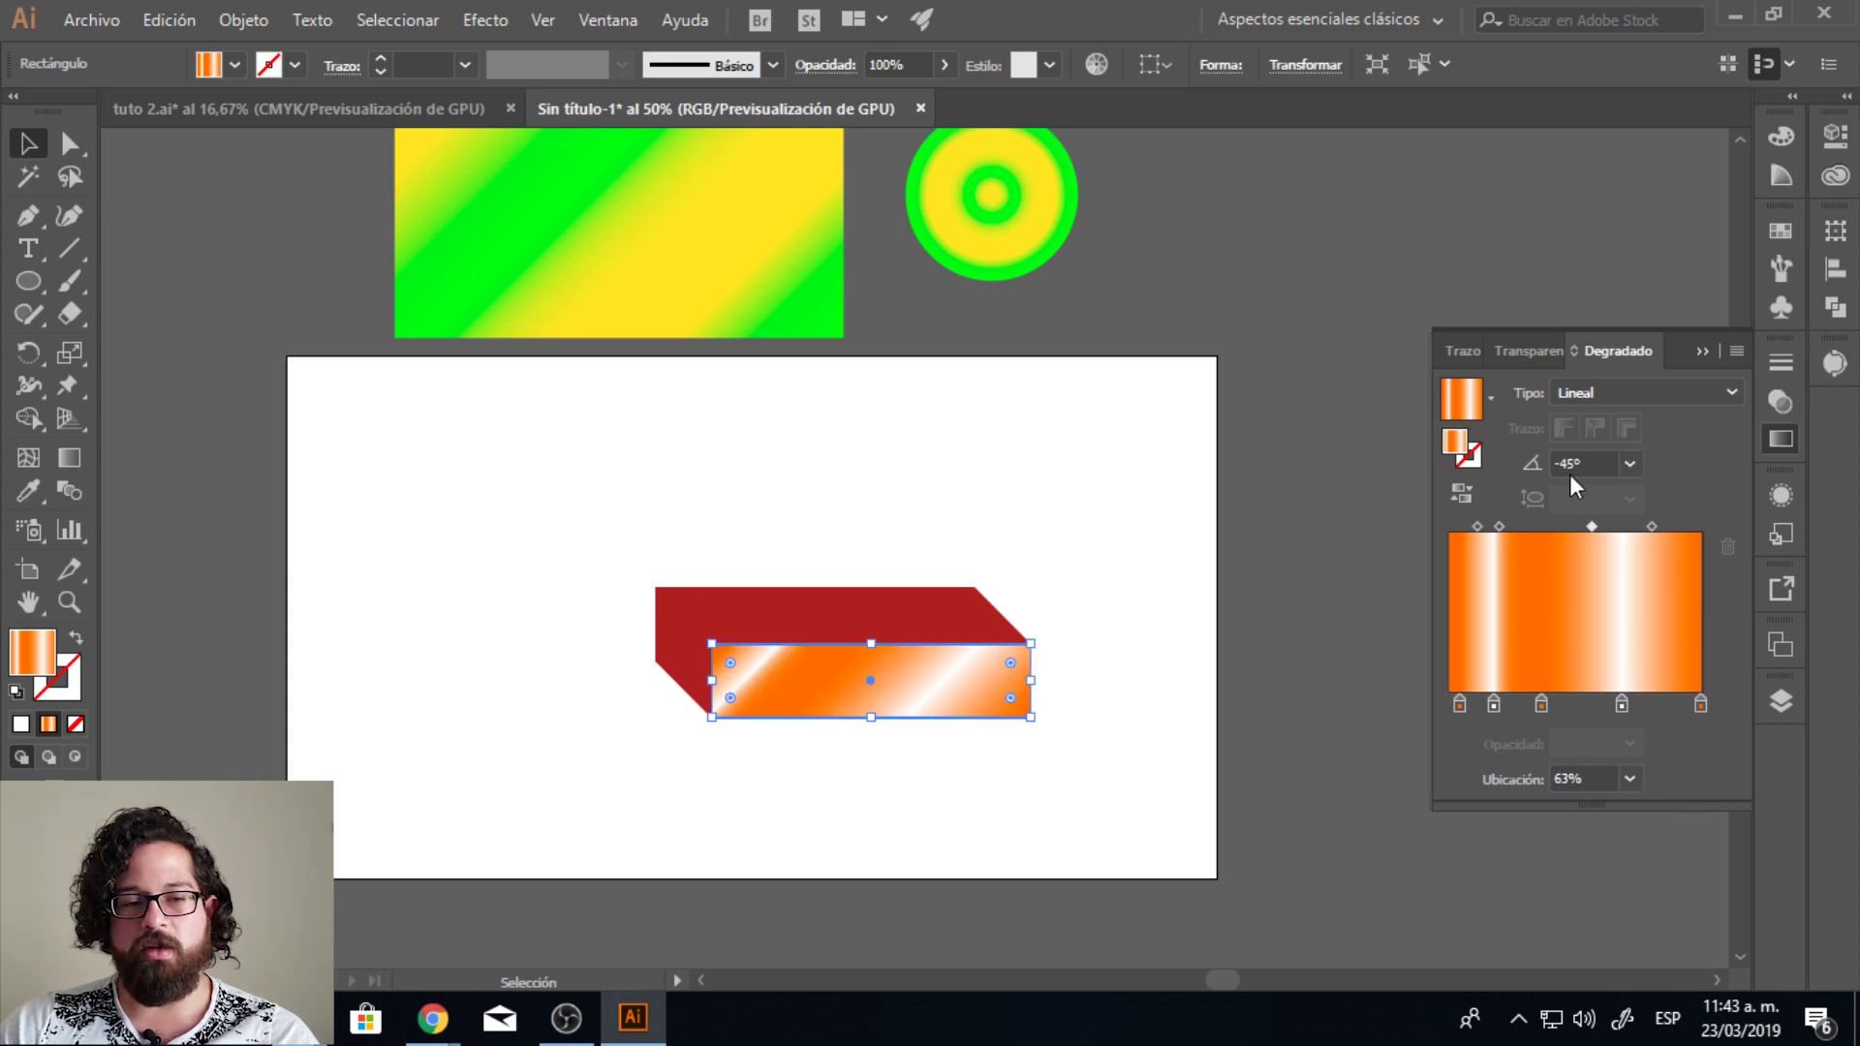
pyautogui.click(694, 641)
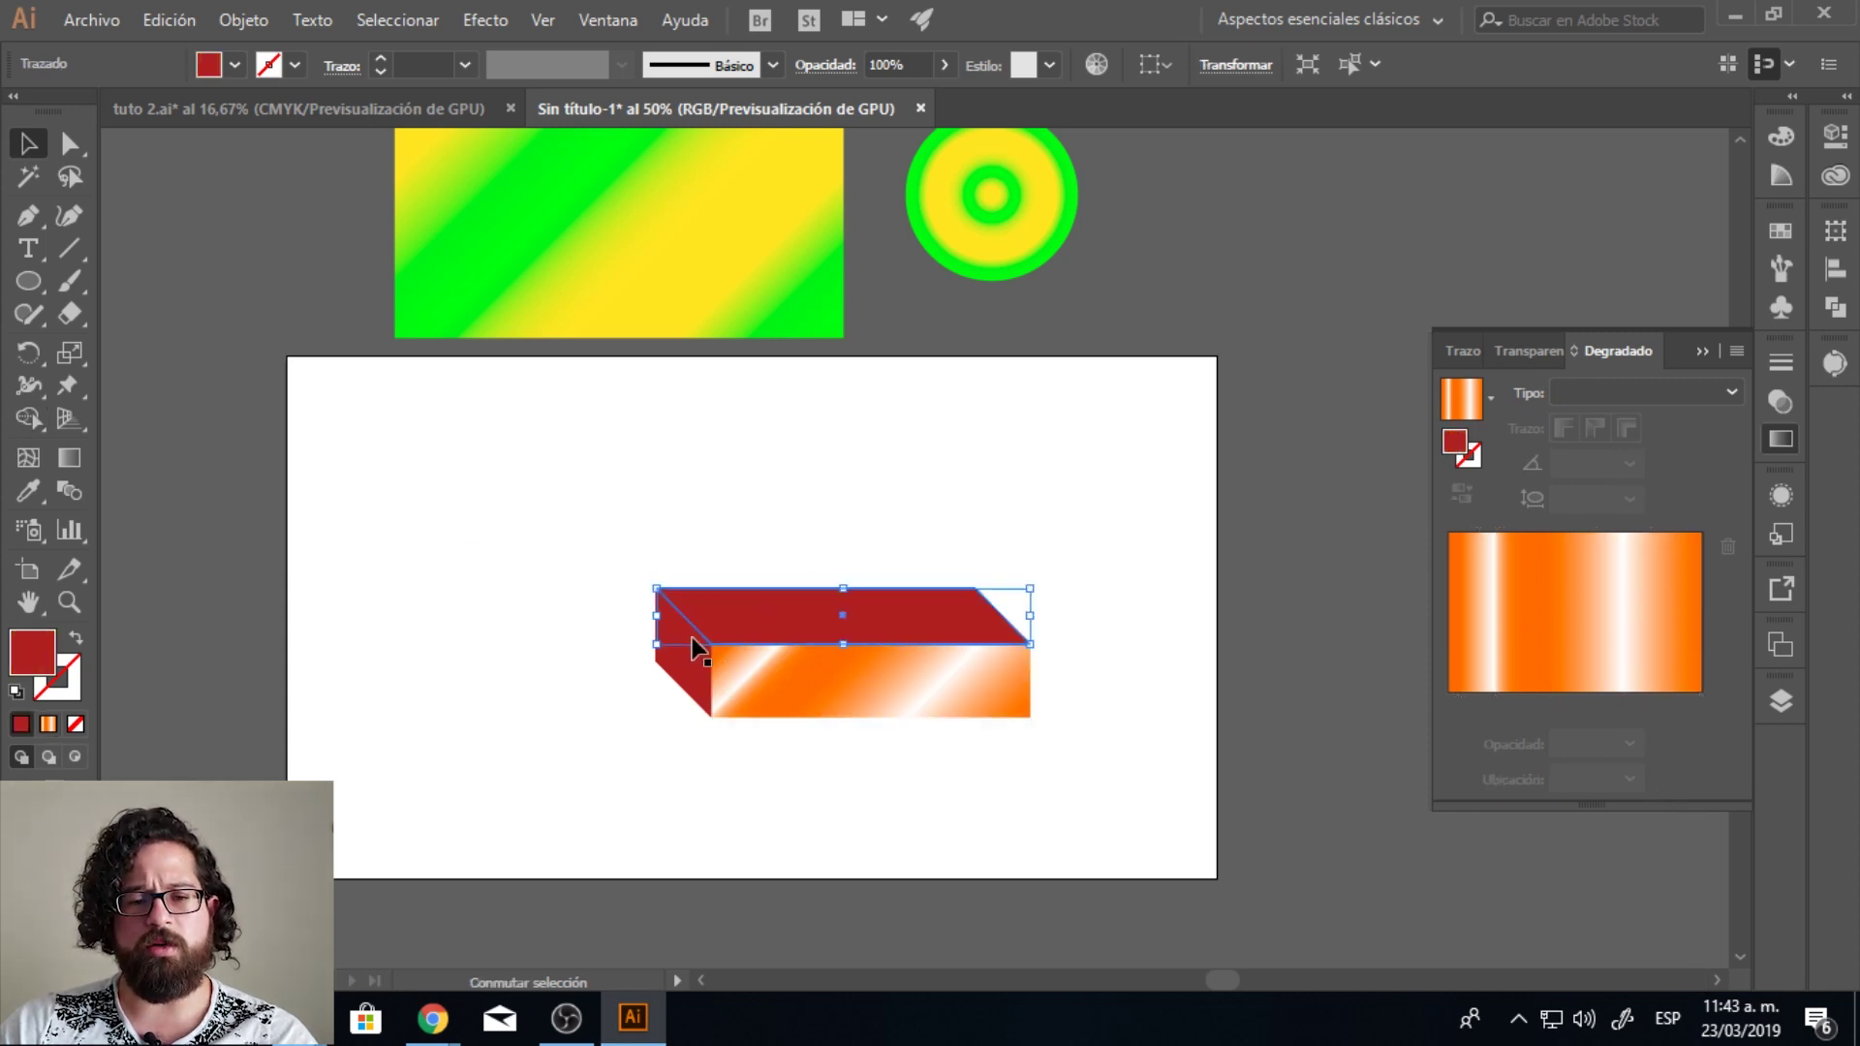
# Step: Copy the front face's orange gradient onto the top and side faces with the Eyedropper
pyautogui.keyDown('shift'); pyautogui.click(693, 641); pyautogui.keyUp('shift')
pyautogui.click(30, 492)
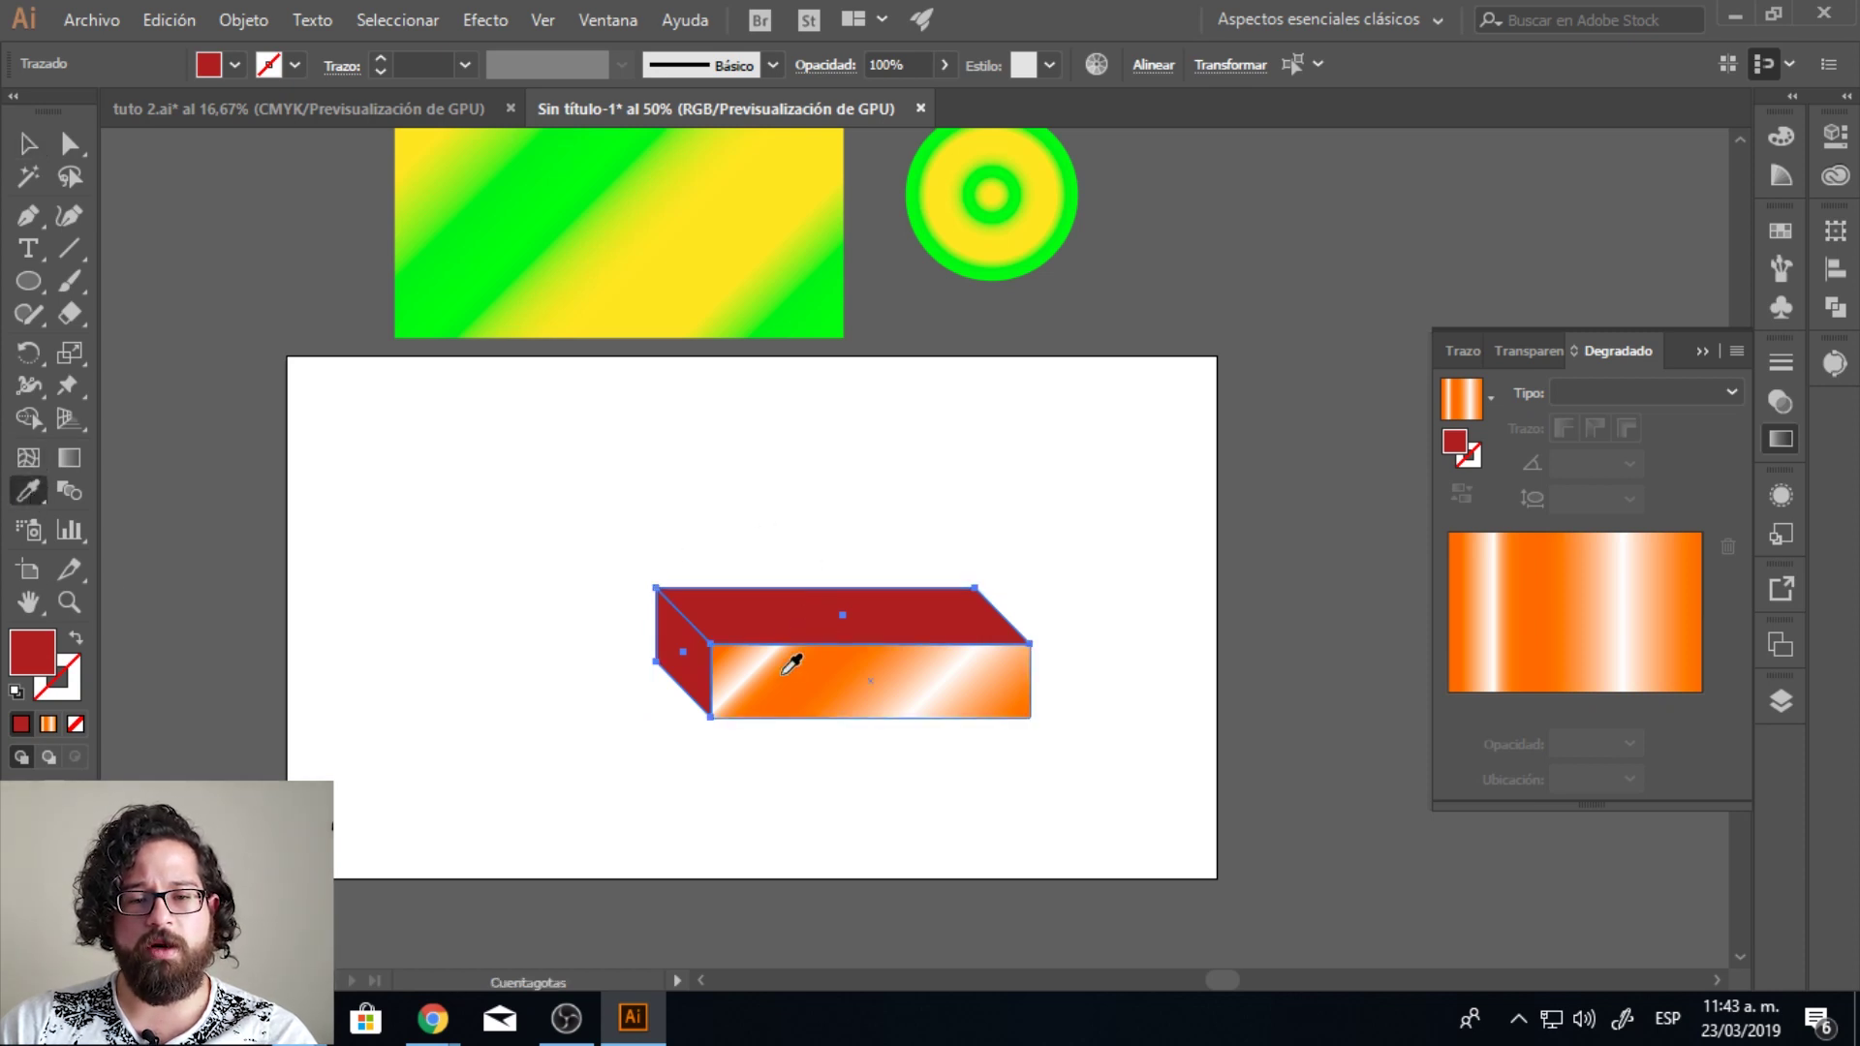
pyautogui.click(793, 655)
pyautogui.click(29, 146)
pyautogui.click(414, 500)
# Step: Angle the top face's gradient at 30° and the side face's at -30°
pyautogui.click(812, 620)
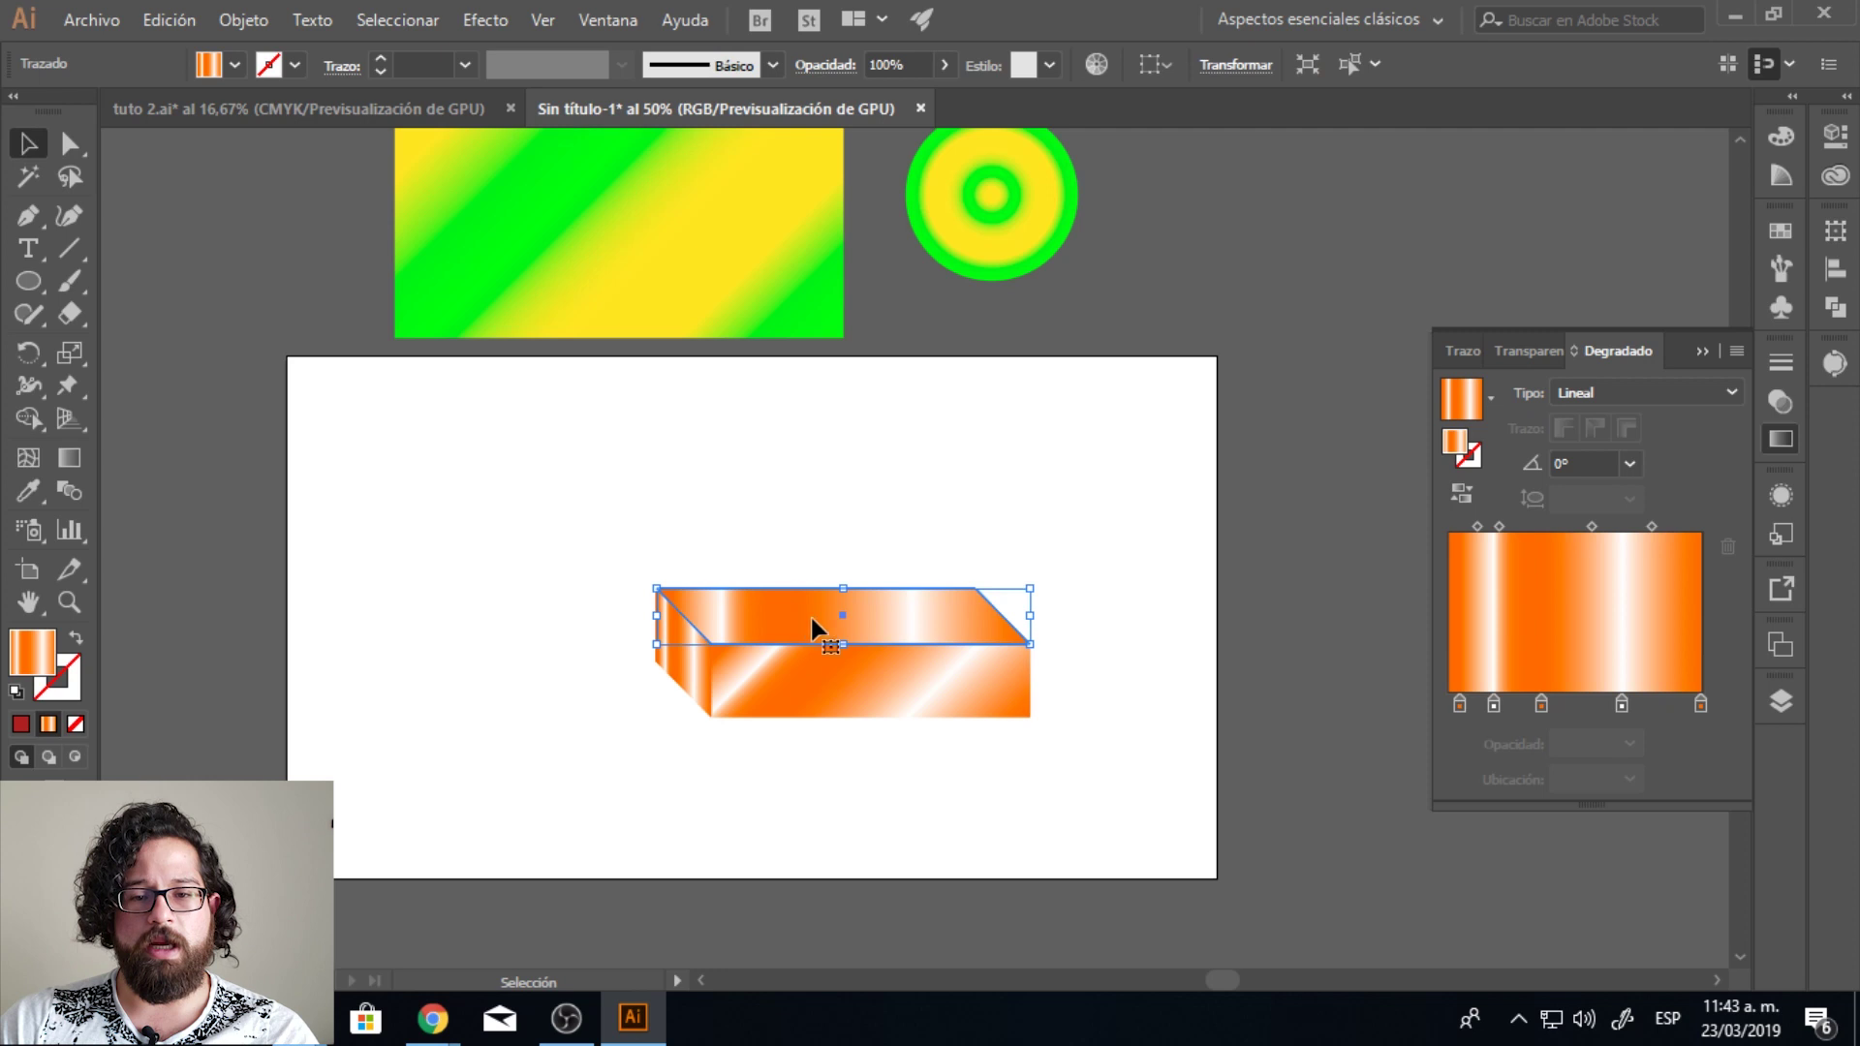
pyautogui.click(1630, 465)
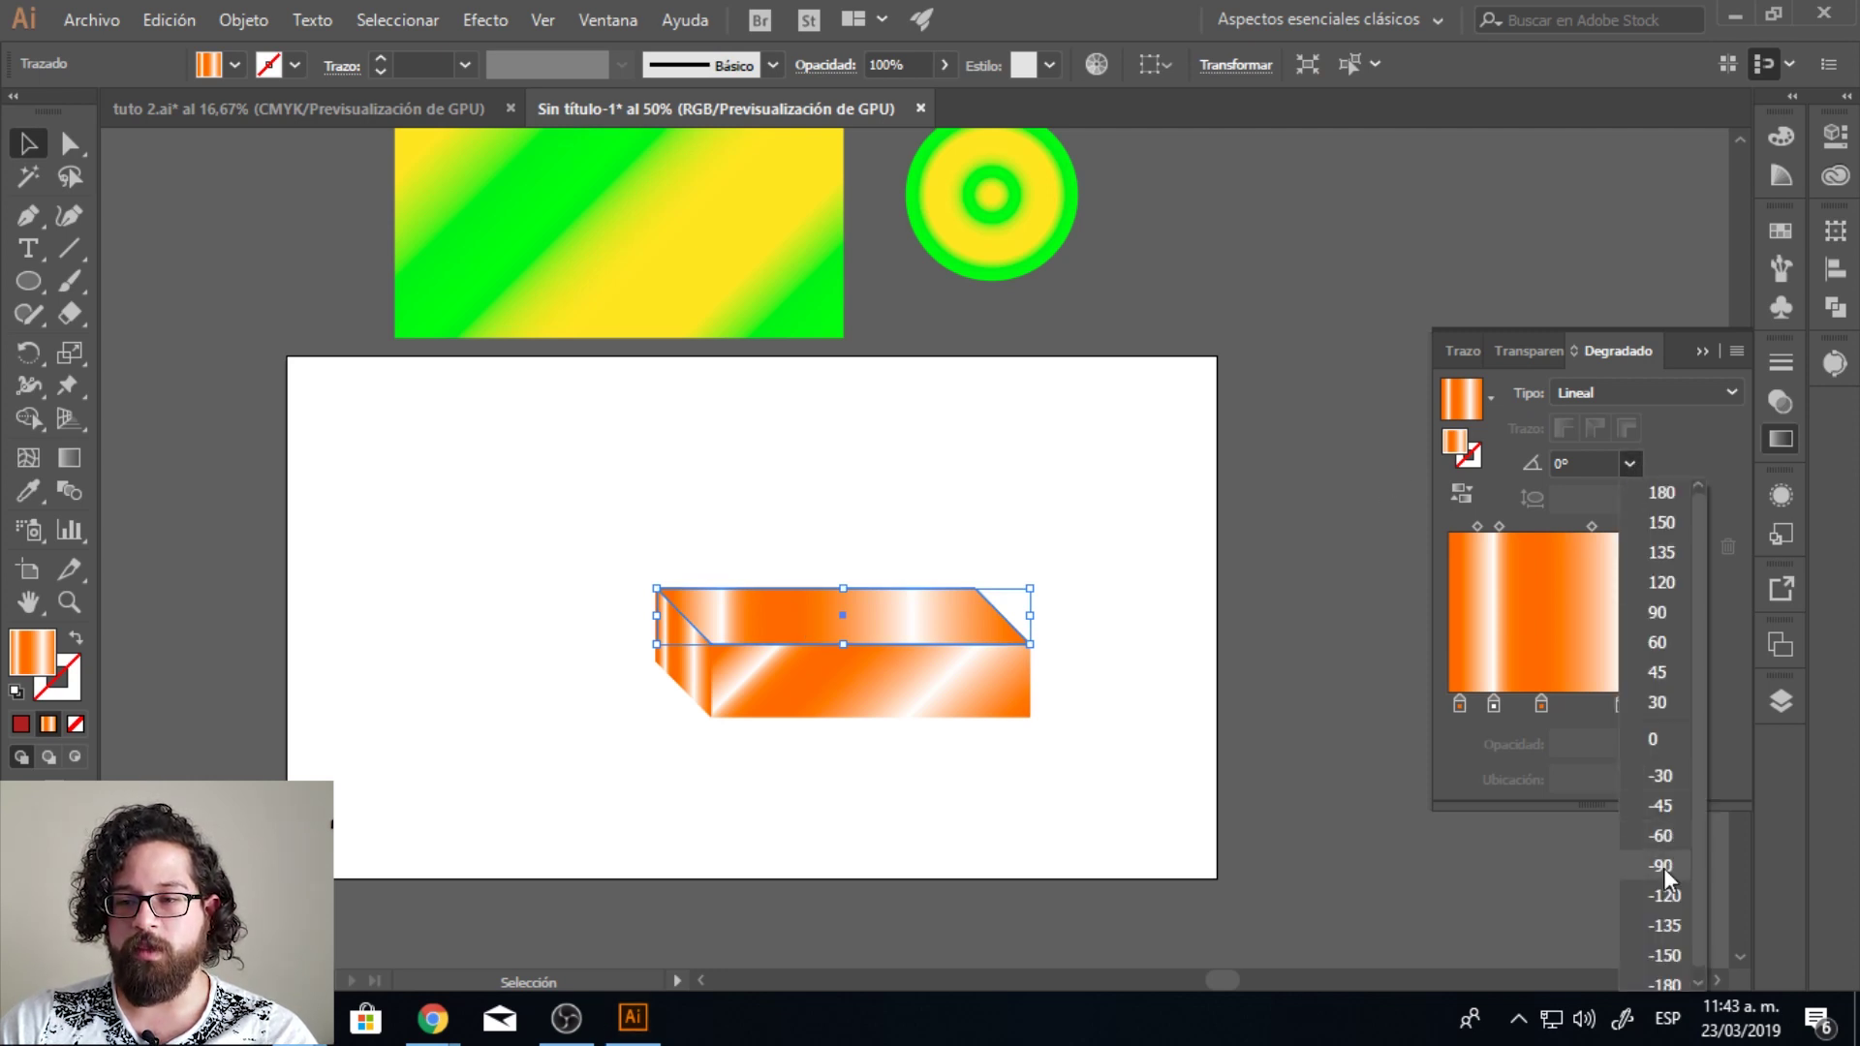
pyautogui.click(1654, 703)
pyautogui.click(693, 668)
pyautogui.click(1629, 464)
pyautogui.click(1660, 776)
# Step: Select the whole box and move it higher on the artboard
pyautogui.click(1079, 492)
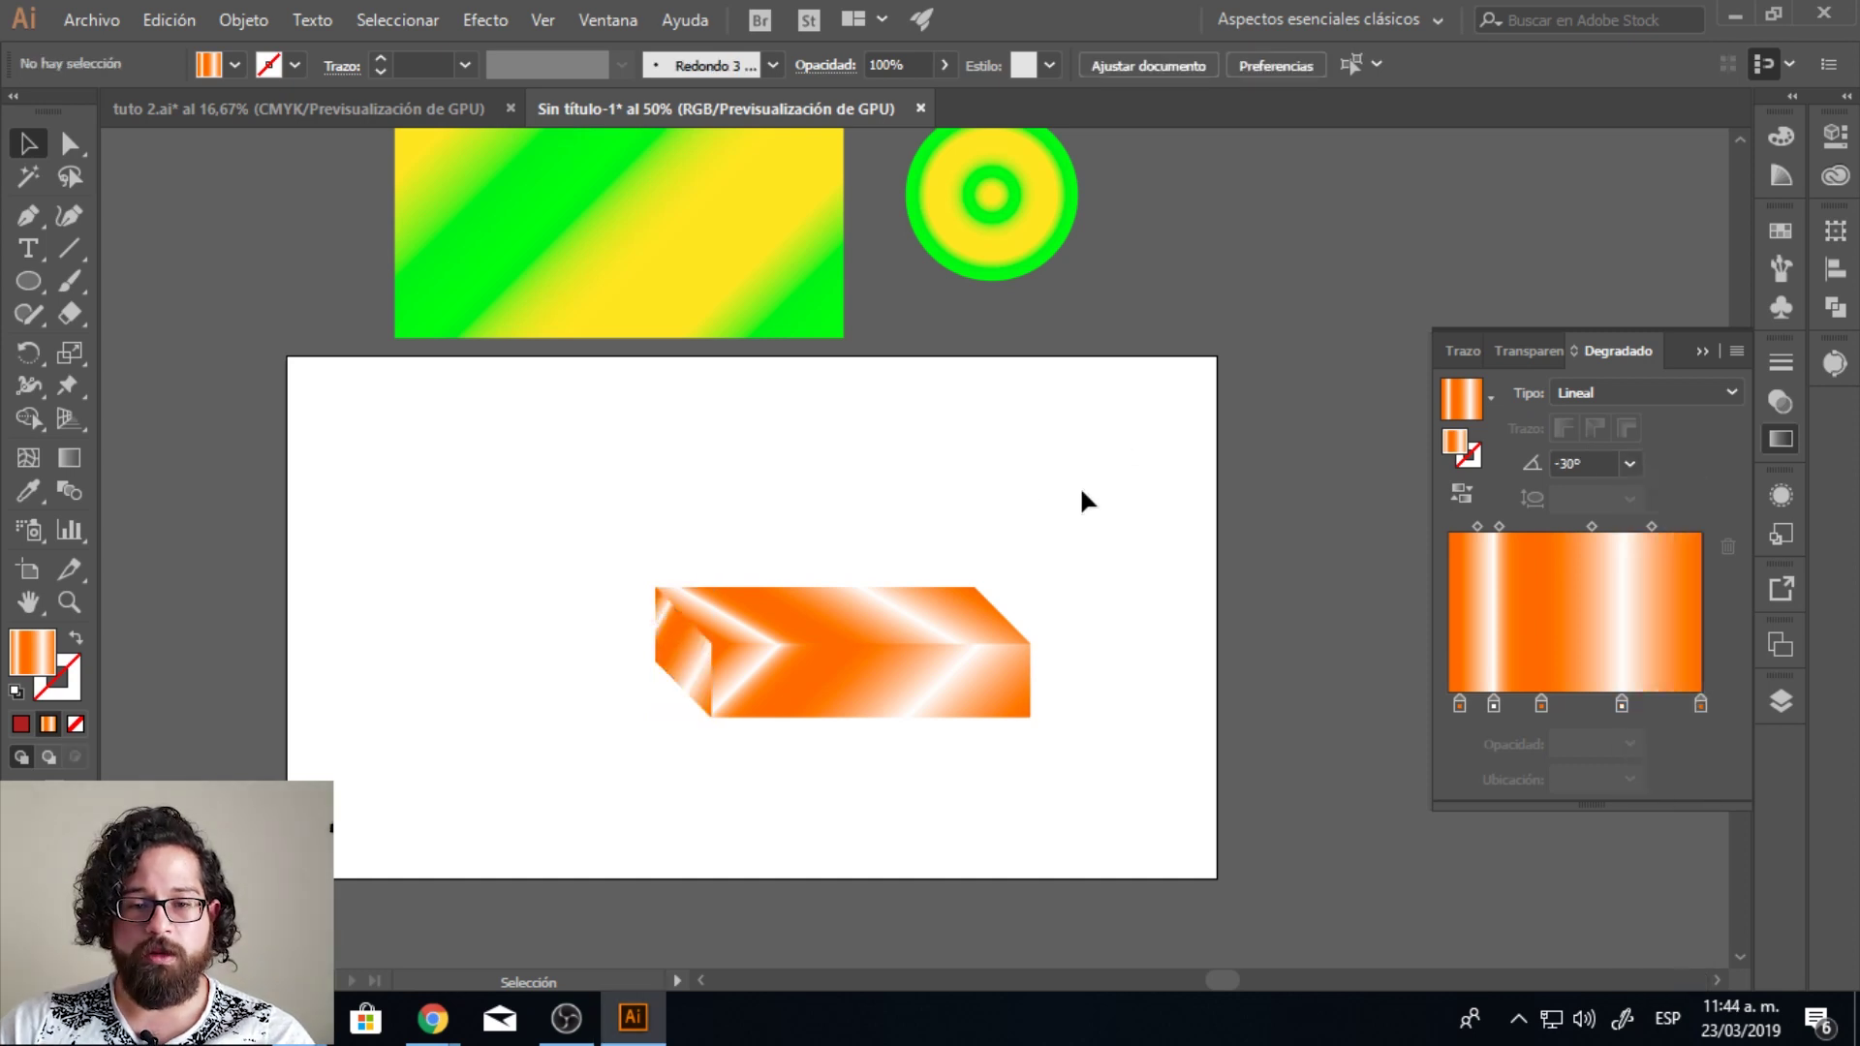
pyautogui.moveTo(899, 481); pyautogui.dragTo(958, 497)
pyautogui.moveTo(1067, 520); pyautogui.dragTo(642, 733)
pyautogui.moveTo(945, 626)
pyautogui.mouseDown()
pyautogui.moveTo(926, 604)
pyautogui.moveTo(947, 528)
pyautogui.mouseUp()
pyautogui.click(1038, 644)
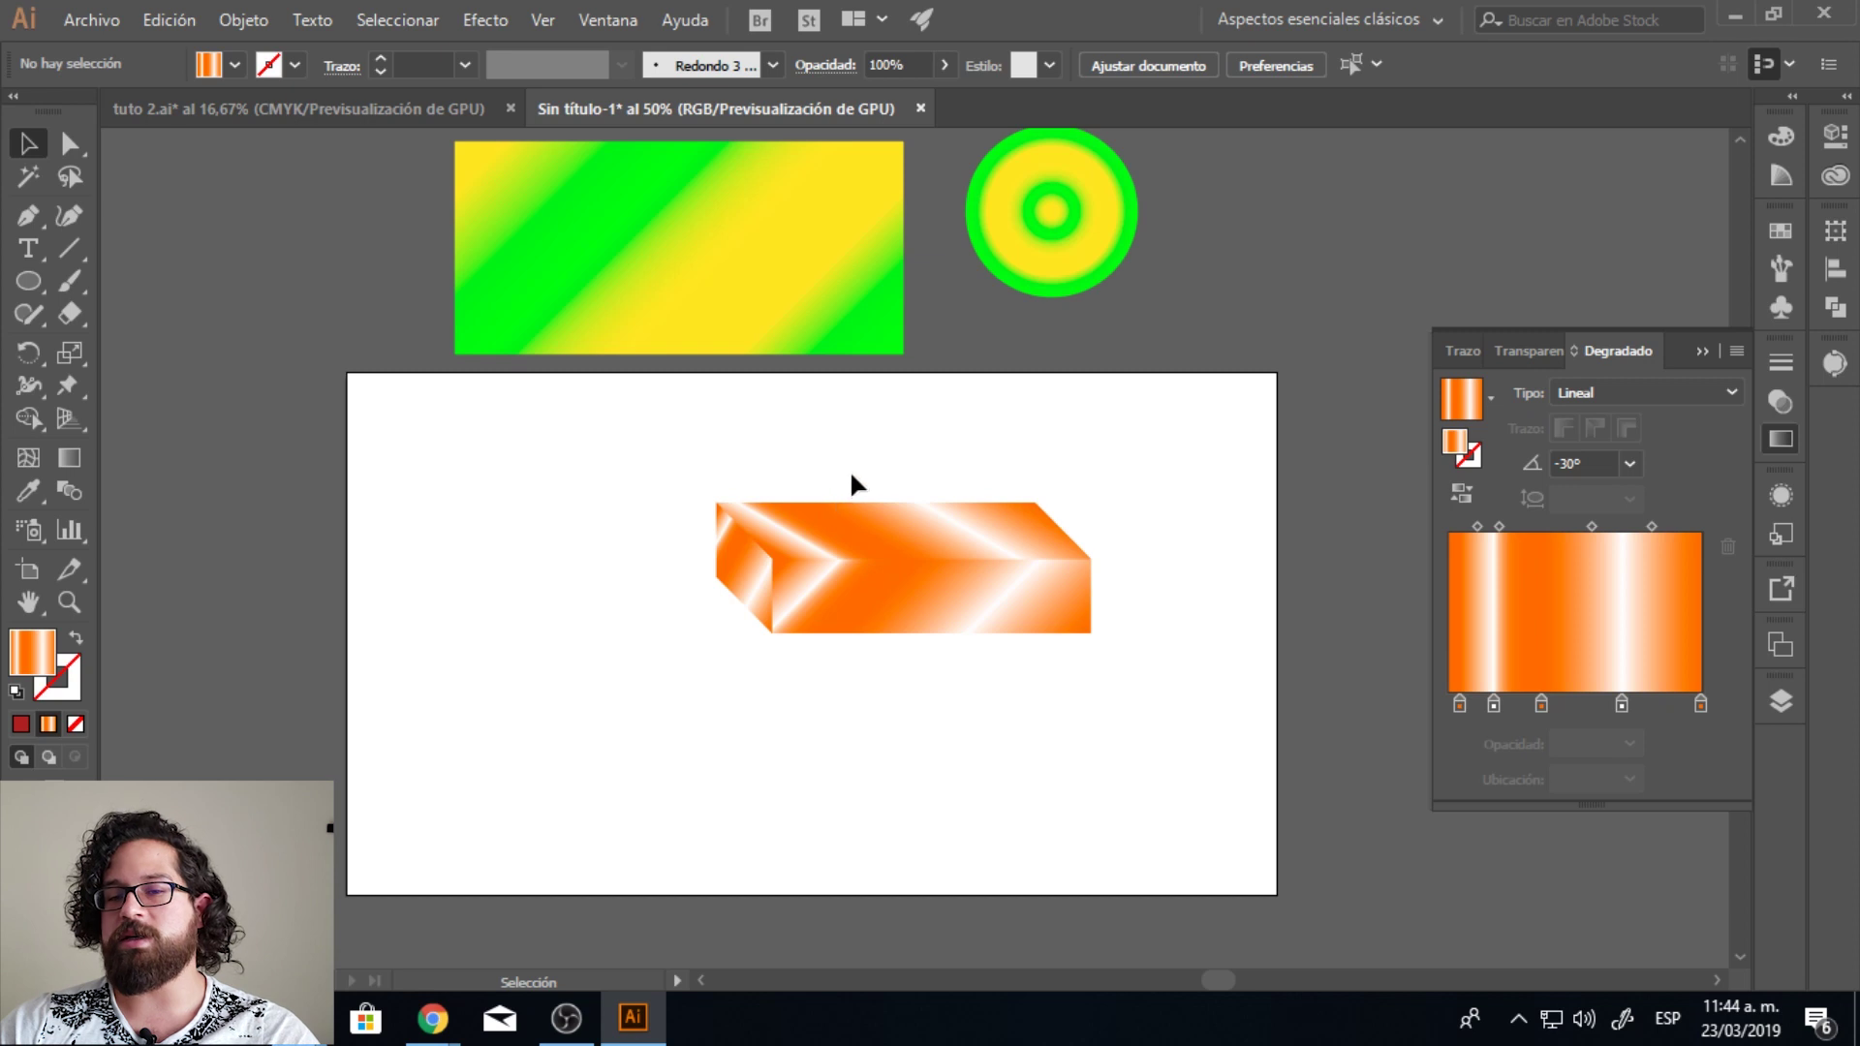
# Step: Move the orange box to the artboard's left and place the circle beside it
pyautogui.moveTo(1017, 451); pyautogui.dragTo(705, 619)
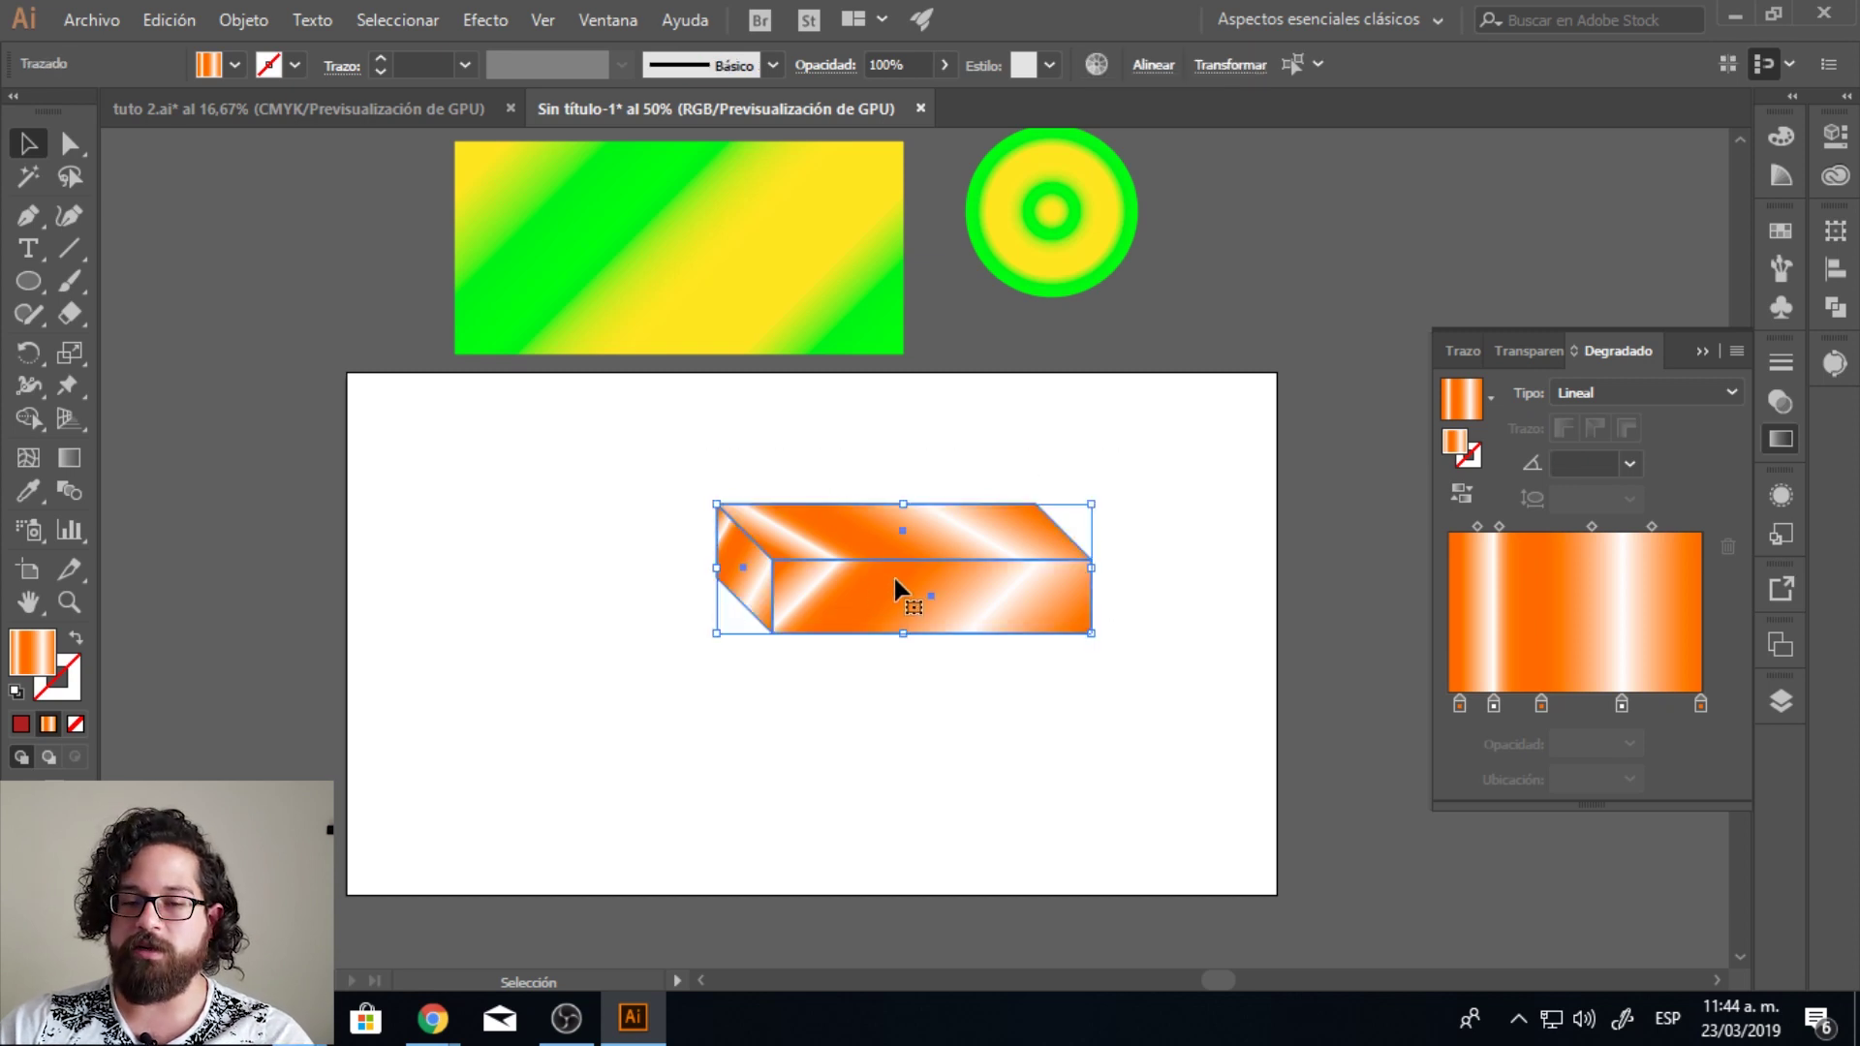
pyautogui.moveTo(845, 537); pyautogui.dragTo(506, 527)
pyautogui.click(1109, 254)
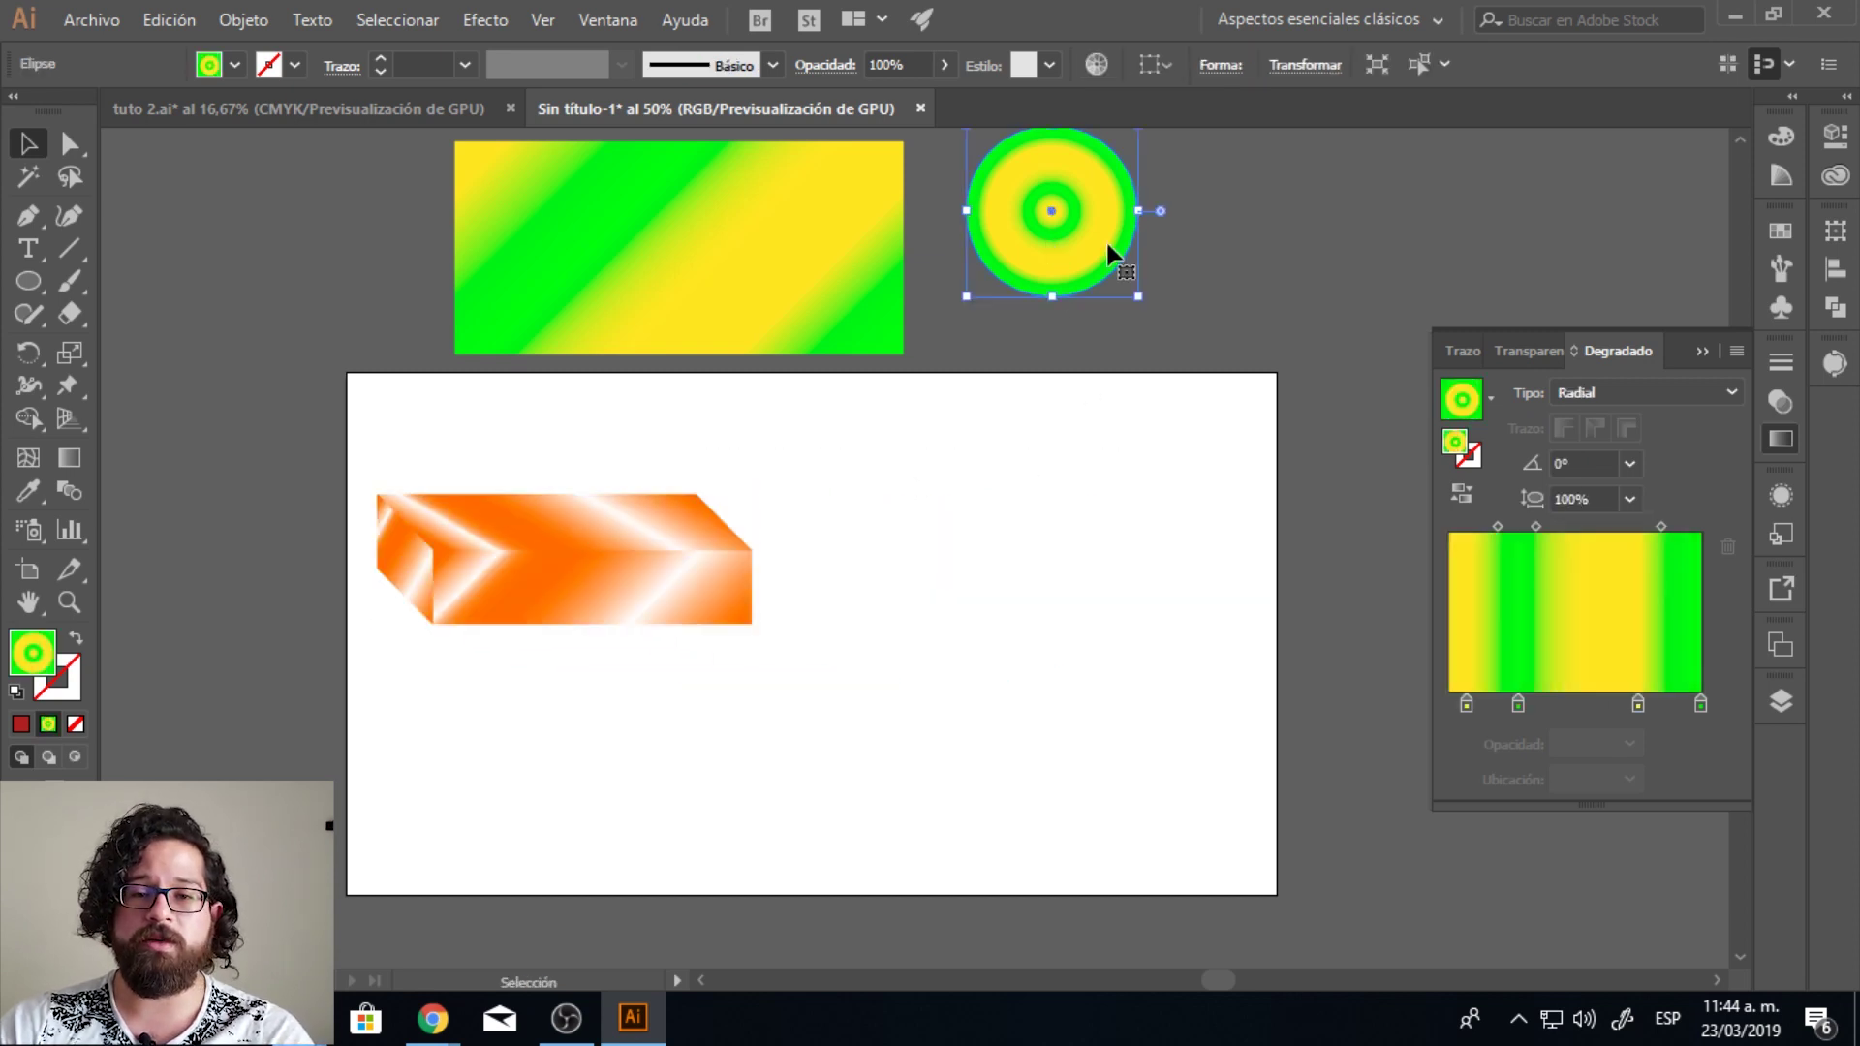
pyautogui.moveTo(1073, 236); pyautogui.dragTo(1034, 623)
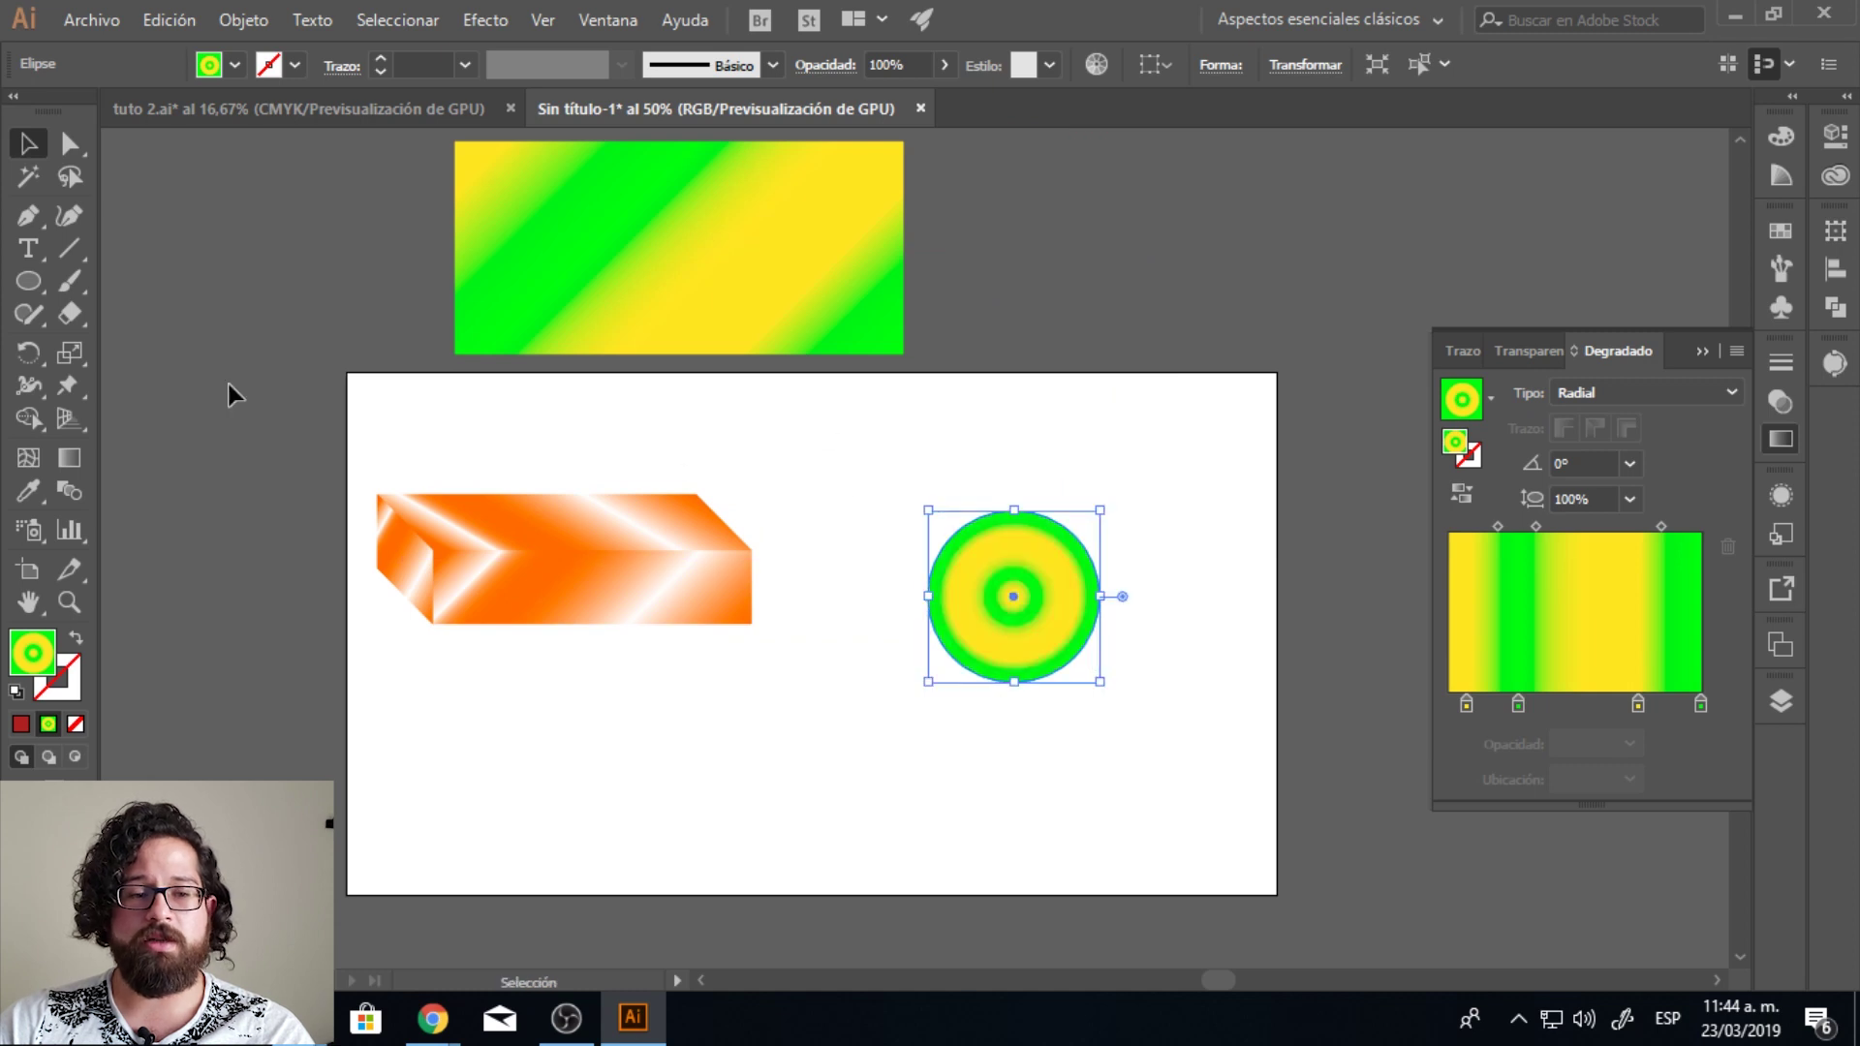
# Step: Give the circle the box's orange gradient at 45° and enlarge it about its centre
pyautogui.click(28, 491)
pyautogui.click(624, 521)
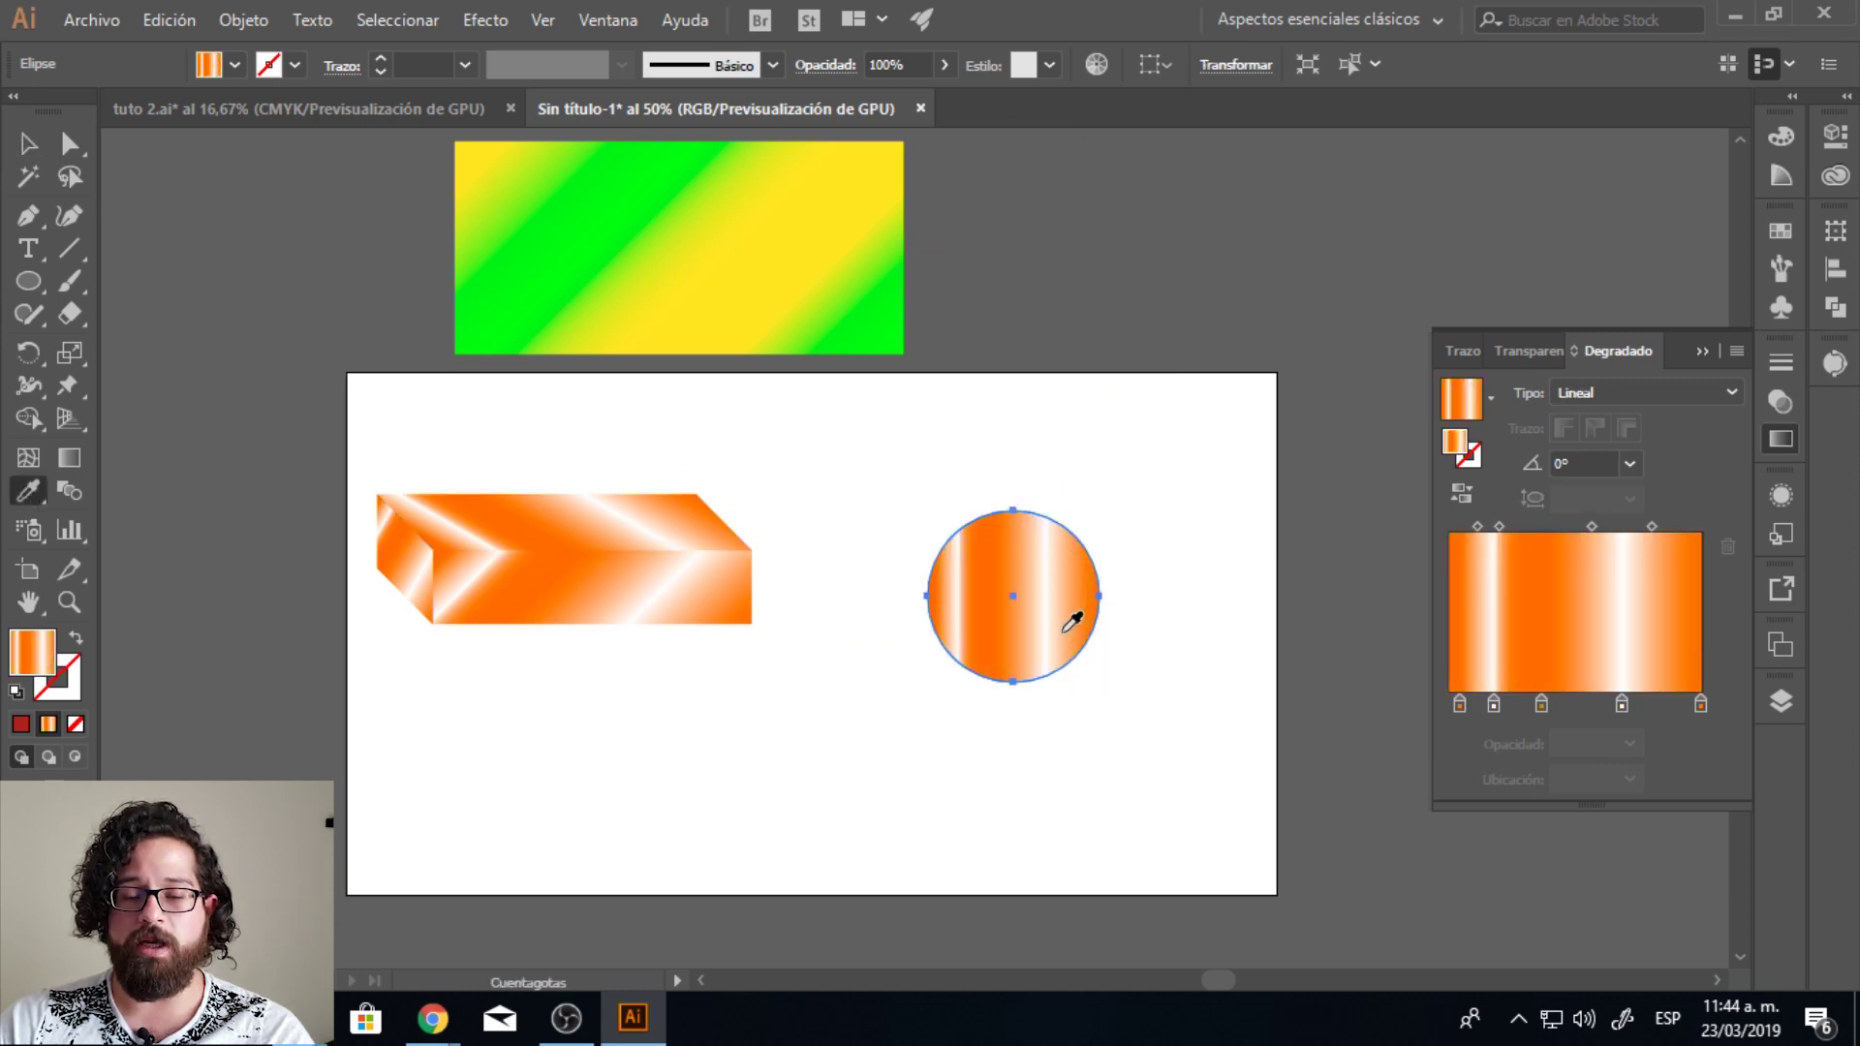
pyautogui.press('v')
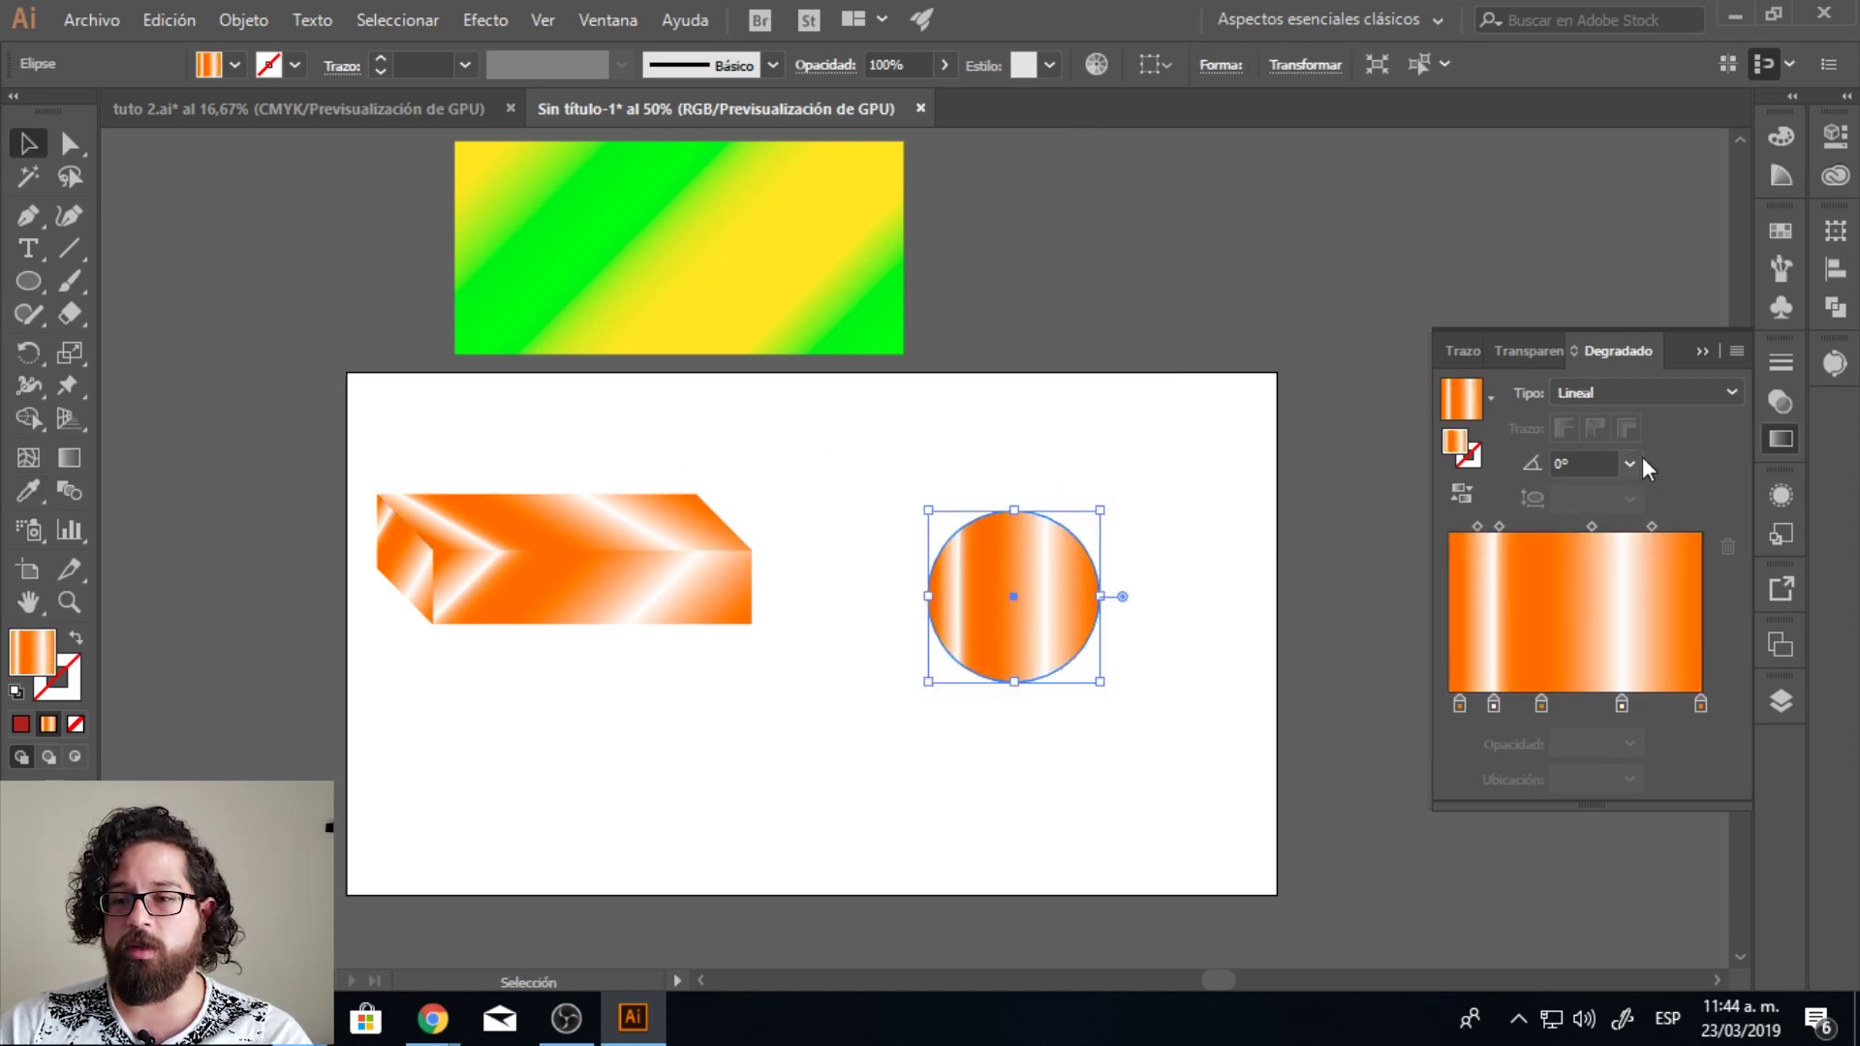
pyautogui.click(1630, 464)
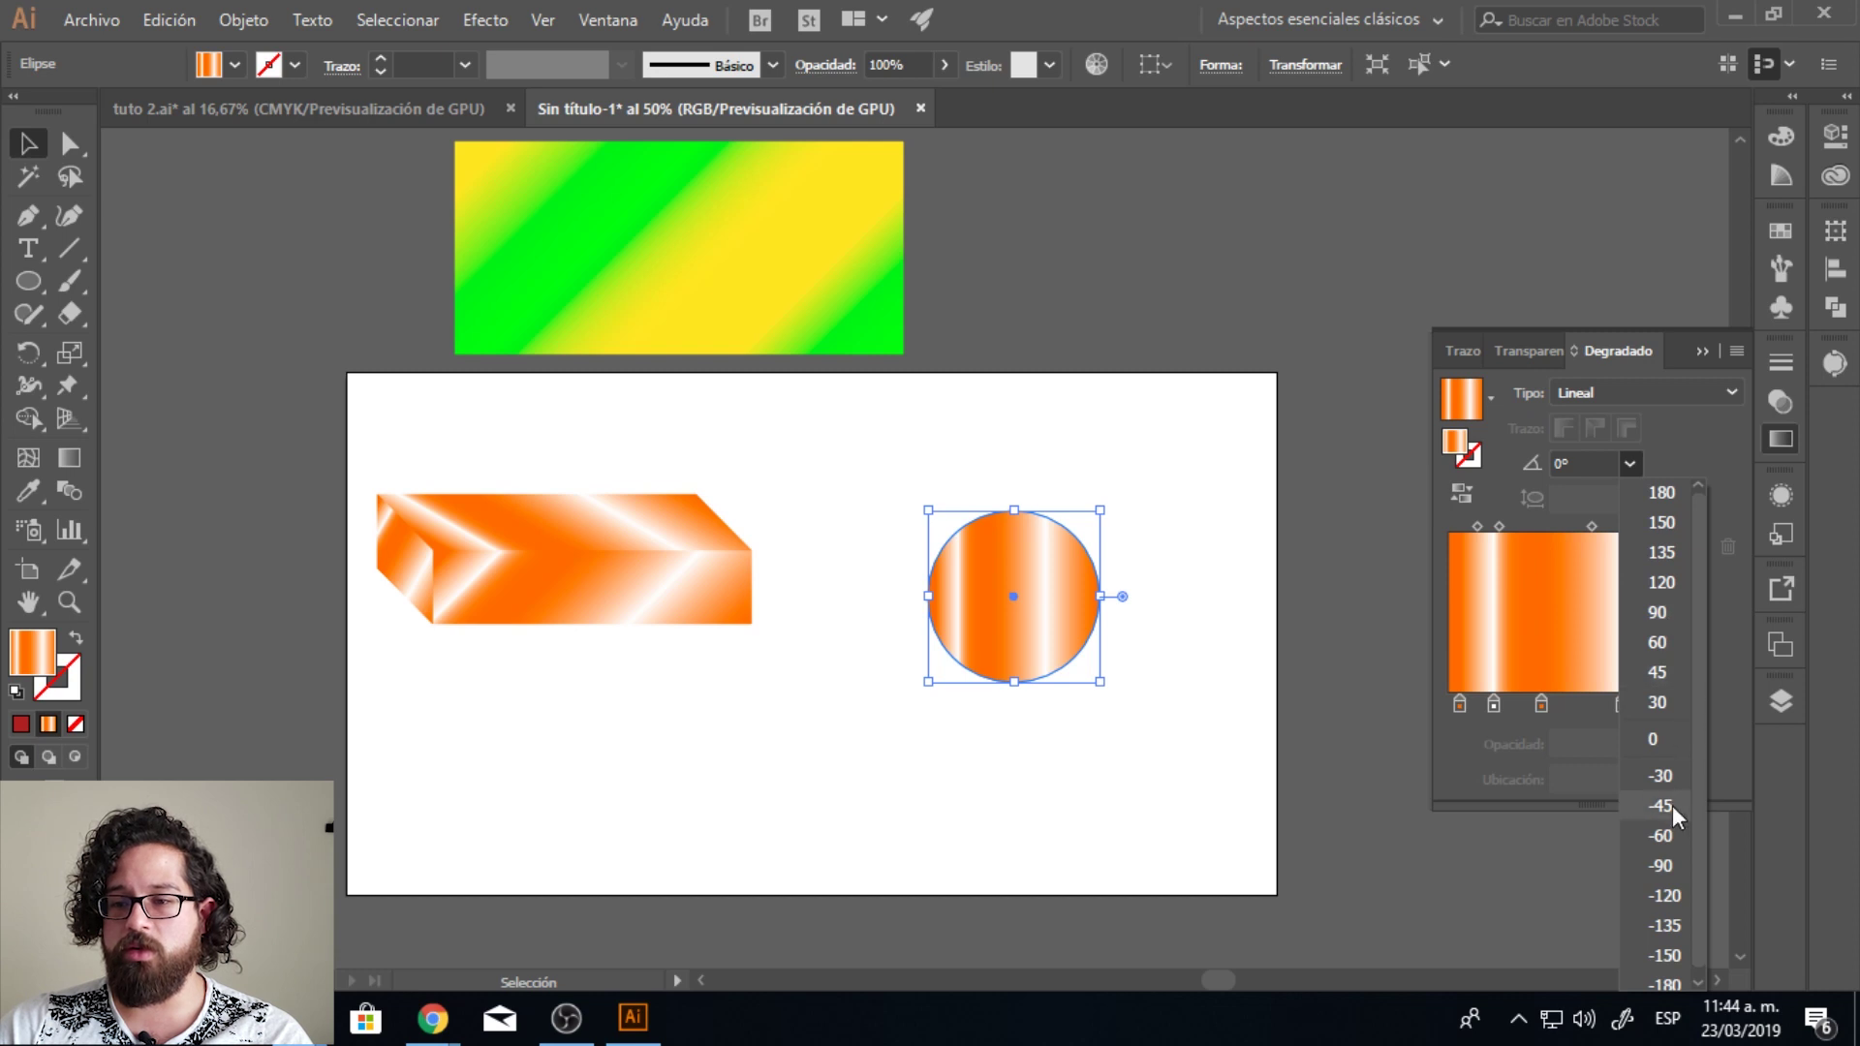
pyautogui.click(1658, 673)
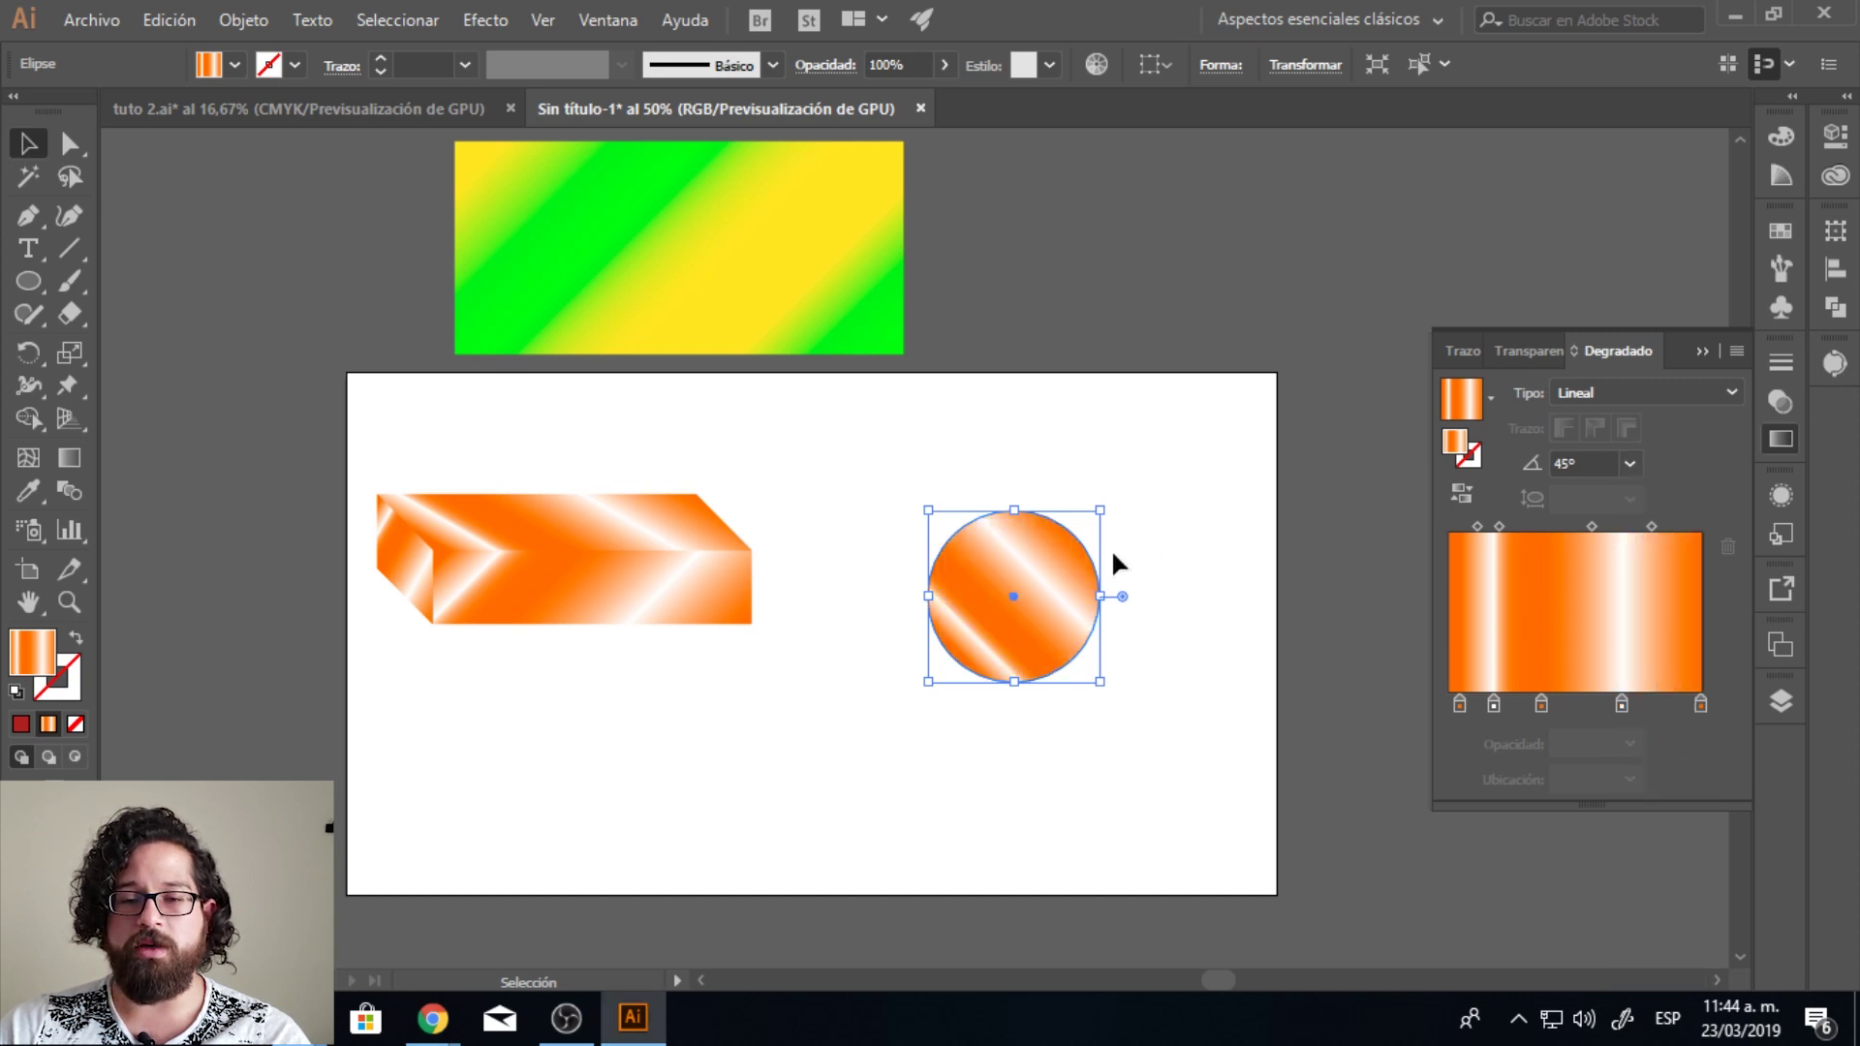
pyautogui.moveTo(1107, 520); pyautogui.dragTo(1363, 415)
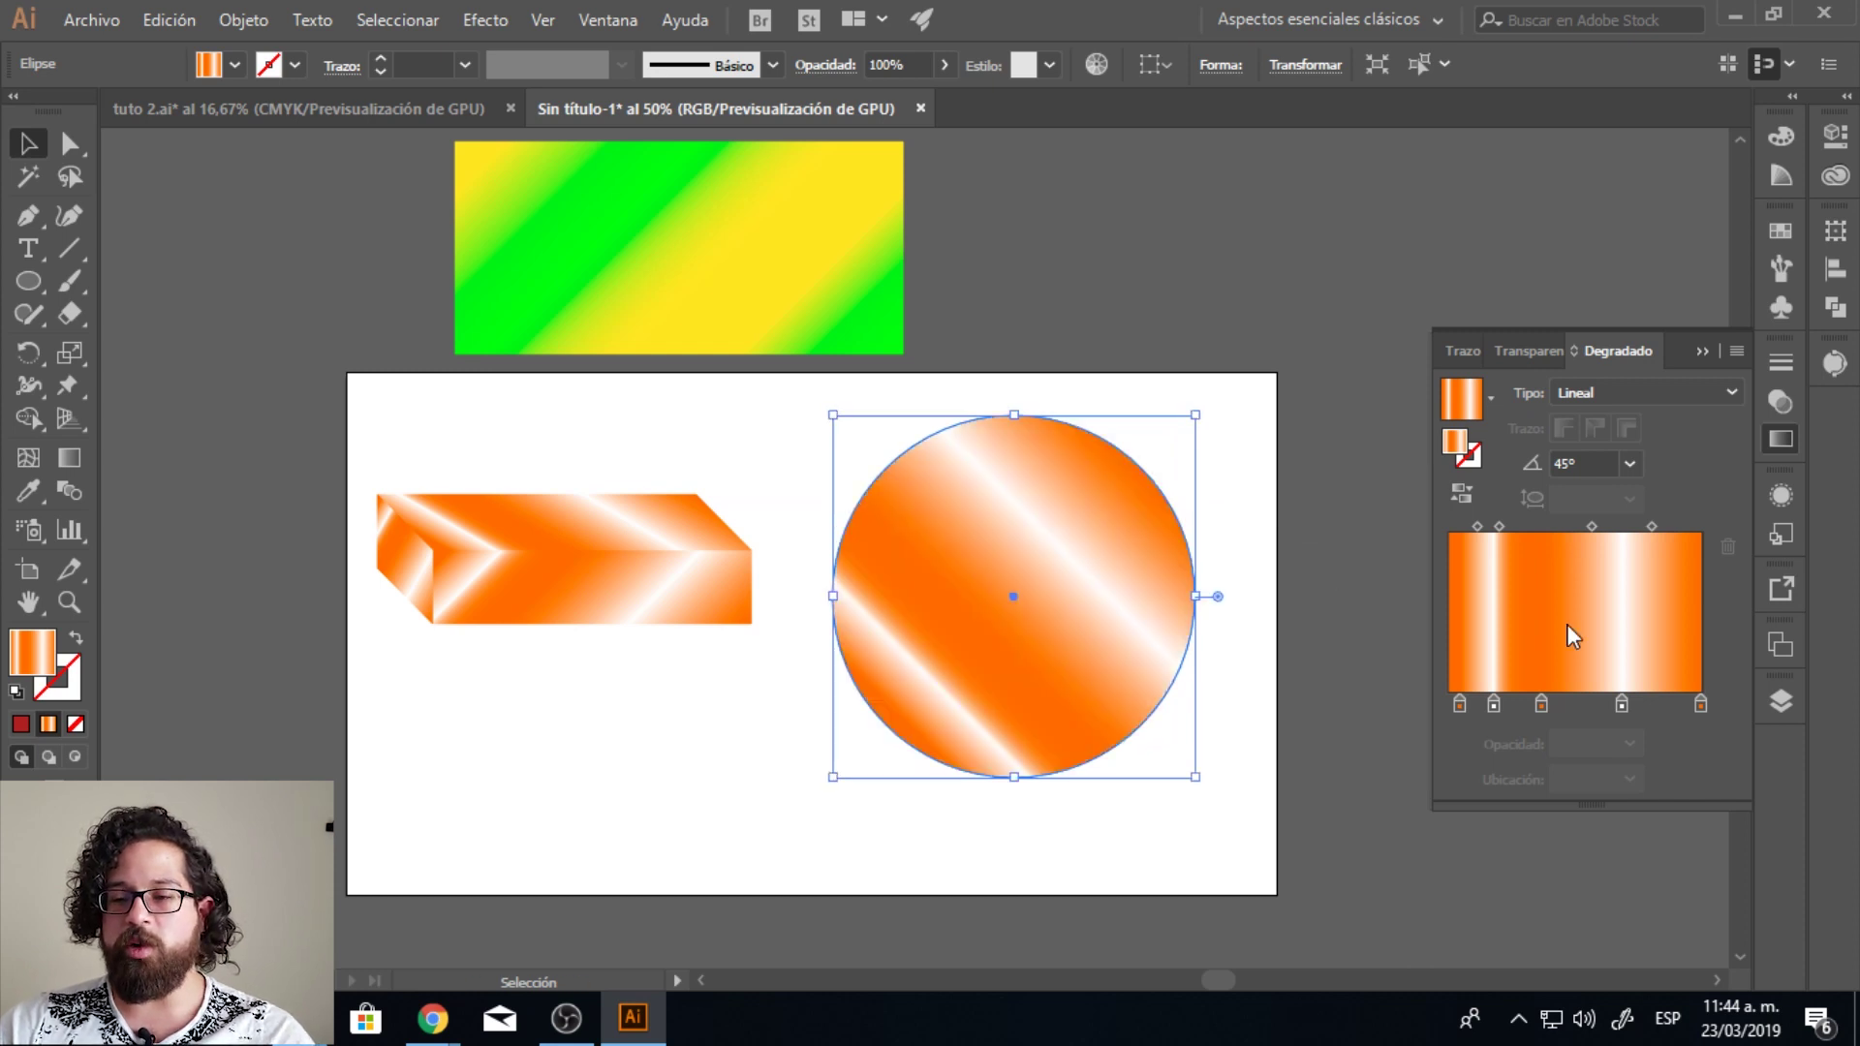
# Step: Switch the last two gradient stops to Grayscale, making them mid grey and dark grey
pyautogui.doubleClick(1700, 705)
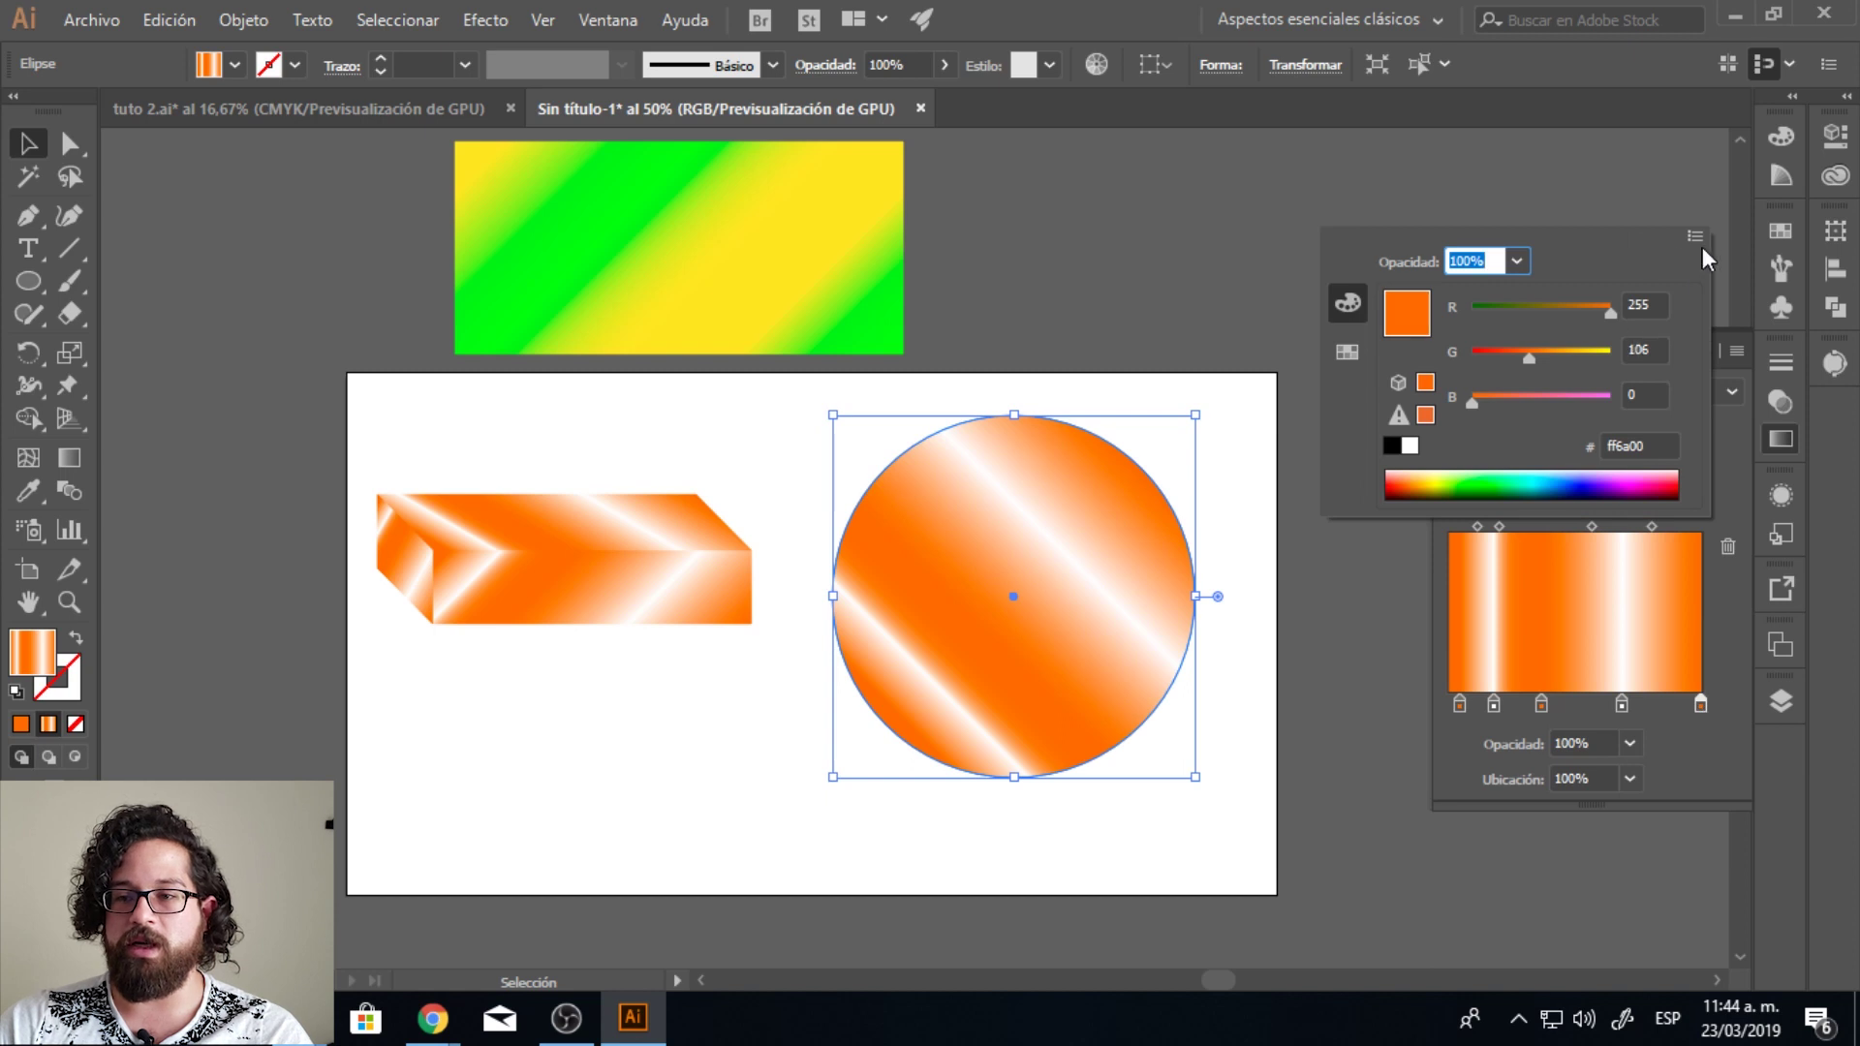
pyautogui.click(1694, 235)
pyautogui.click(1542, 247)
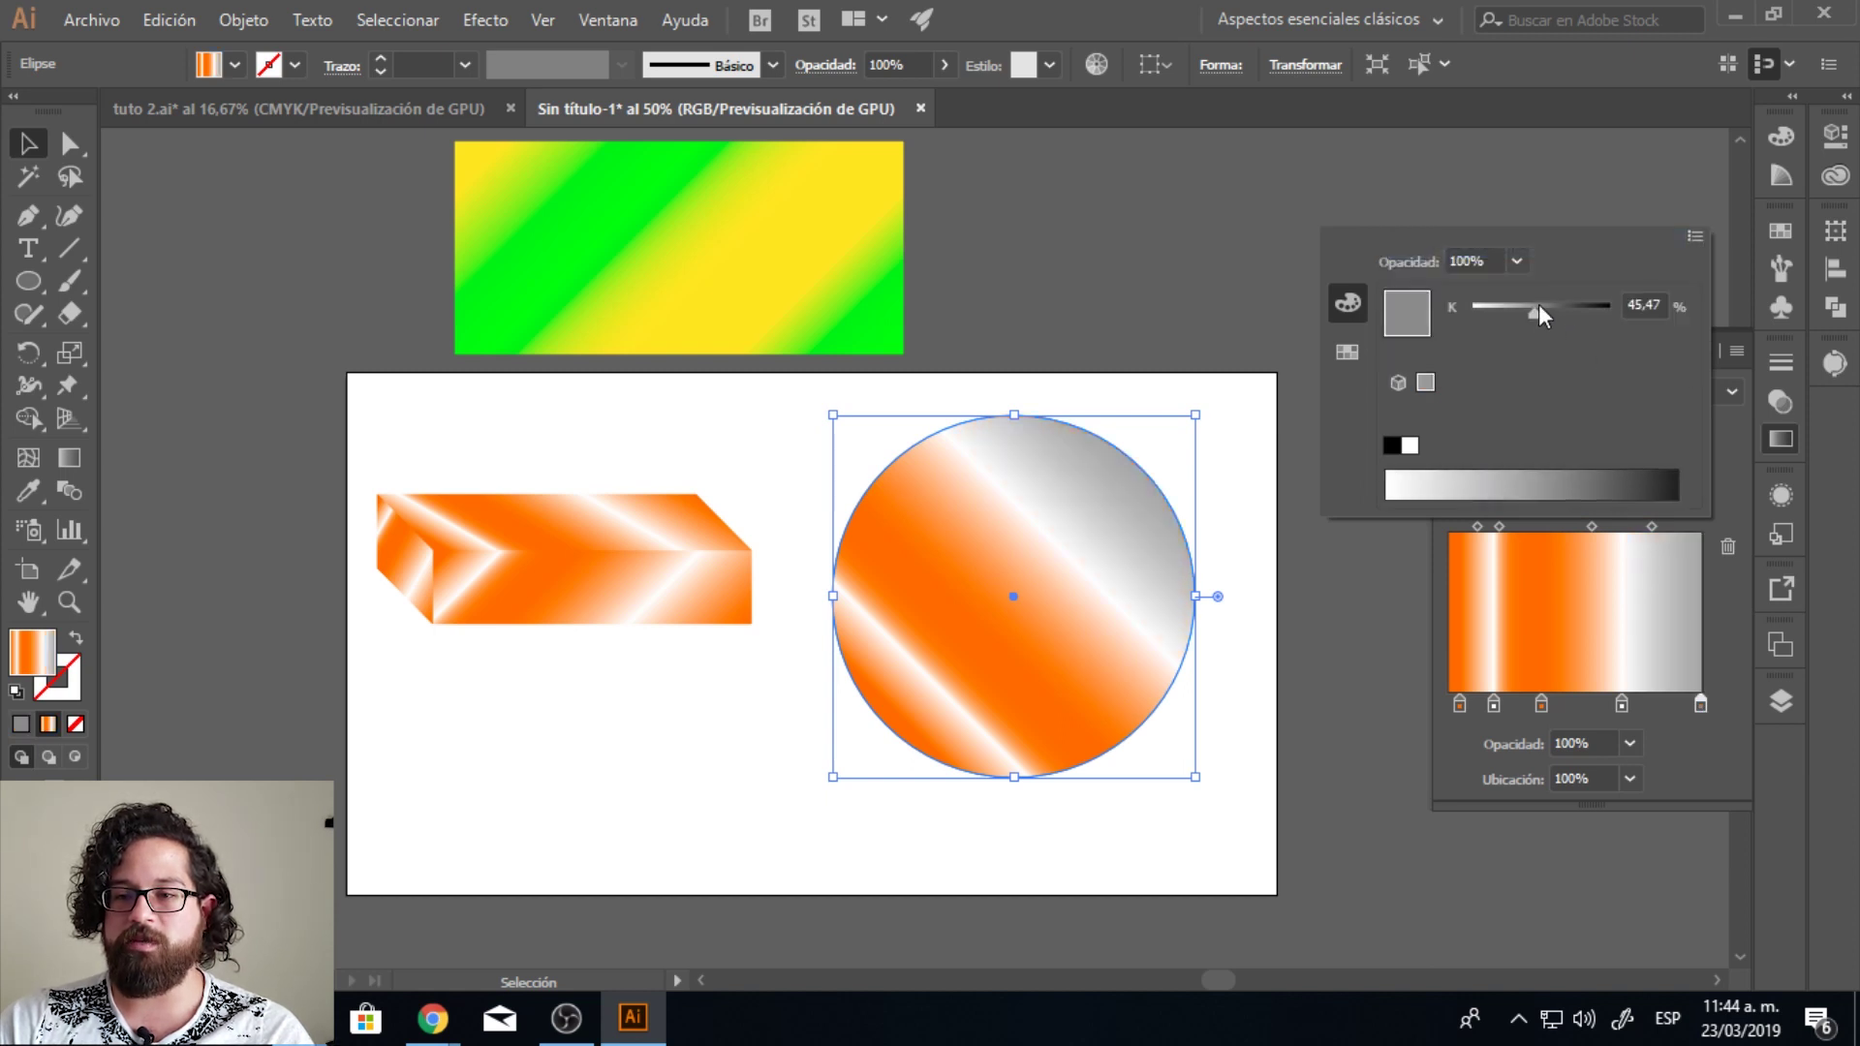
pyautogui.moveTo(1540, 308); pyautogui.dragTo(1590, 308)
pyautogui.click(1494, 705)
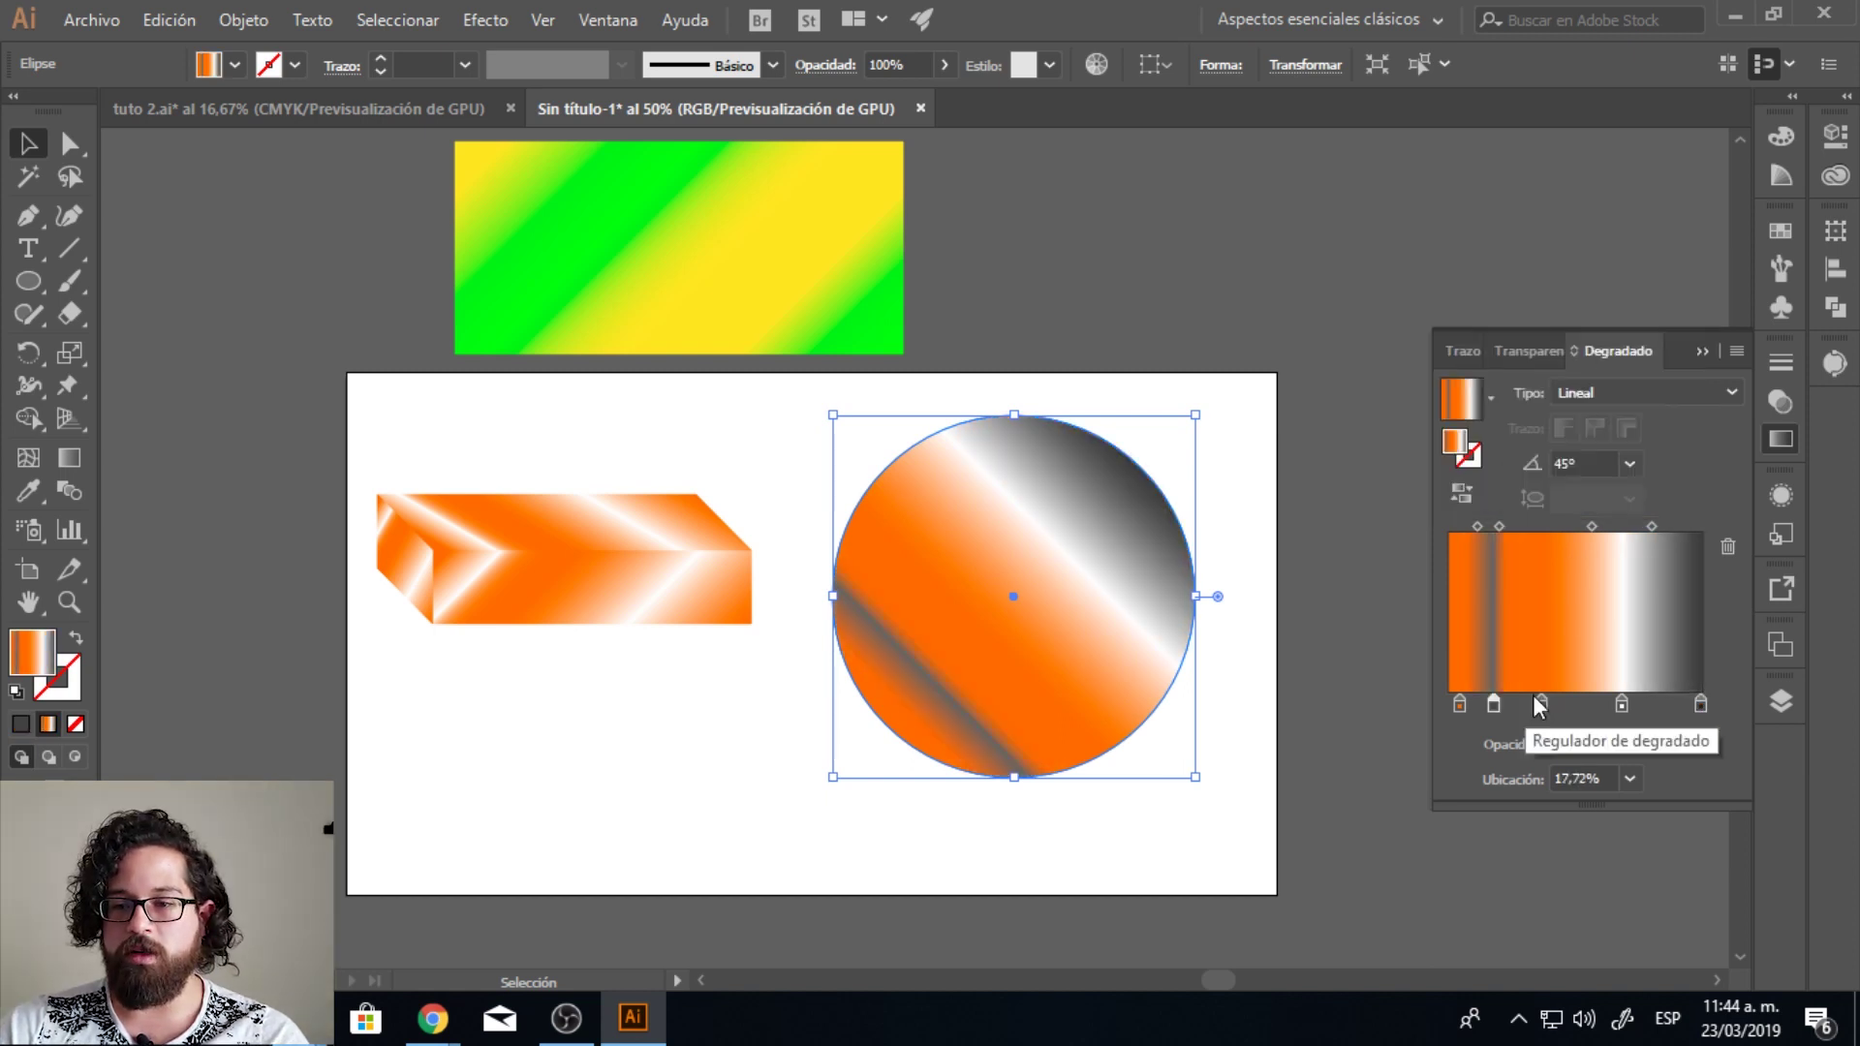
pyautogui.doubleClick(1540, 705)
pyautogui.click(1694, 235)
pyautogui.click(1550, 238)
pyautogui.click(1589, 309)
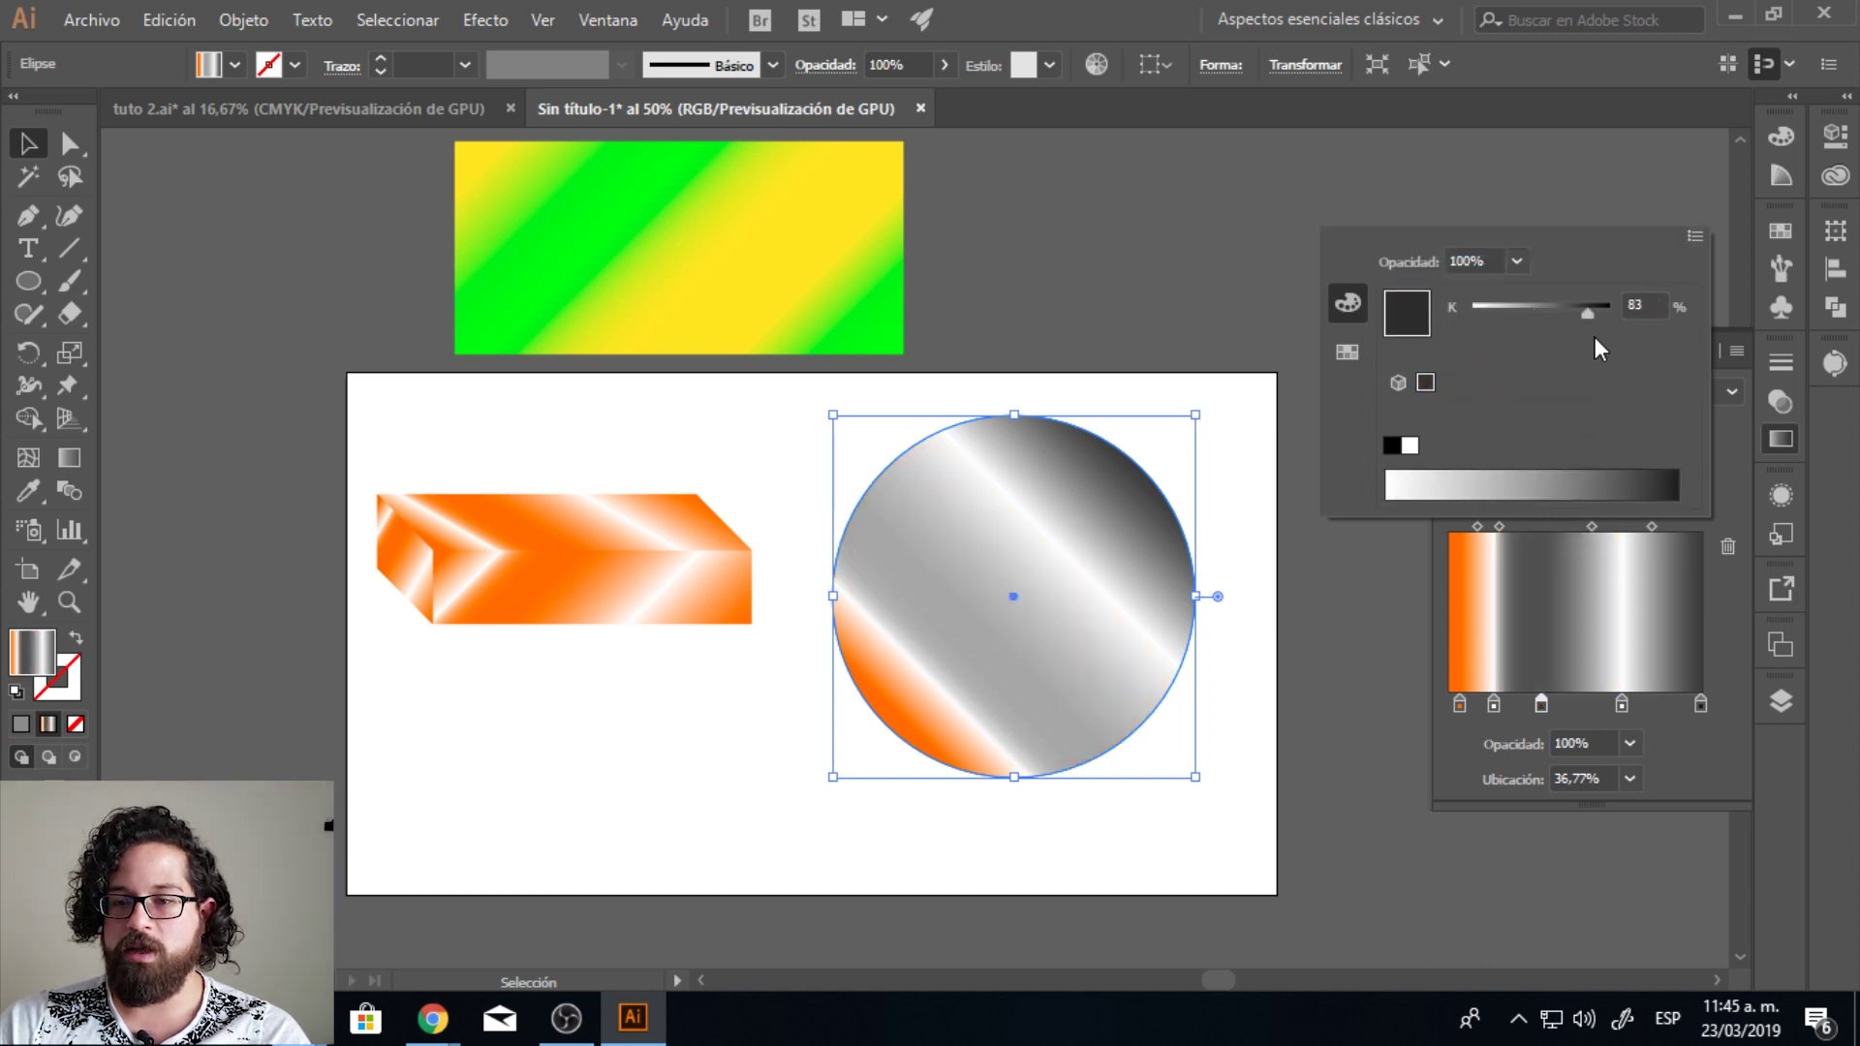
# Step: Make the first stop a medium grey and nudge the circle slightly upward
pyautogui.doubleClick(1460, 704)
pyautogui.click(1694, 235)
pyautogui.click(1549, 238)
pyautogui.click(1558, 312)
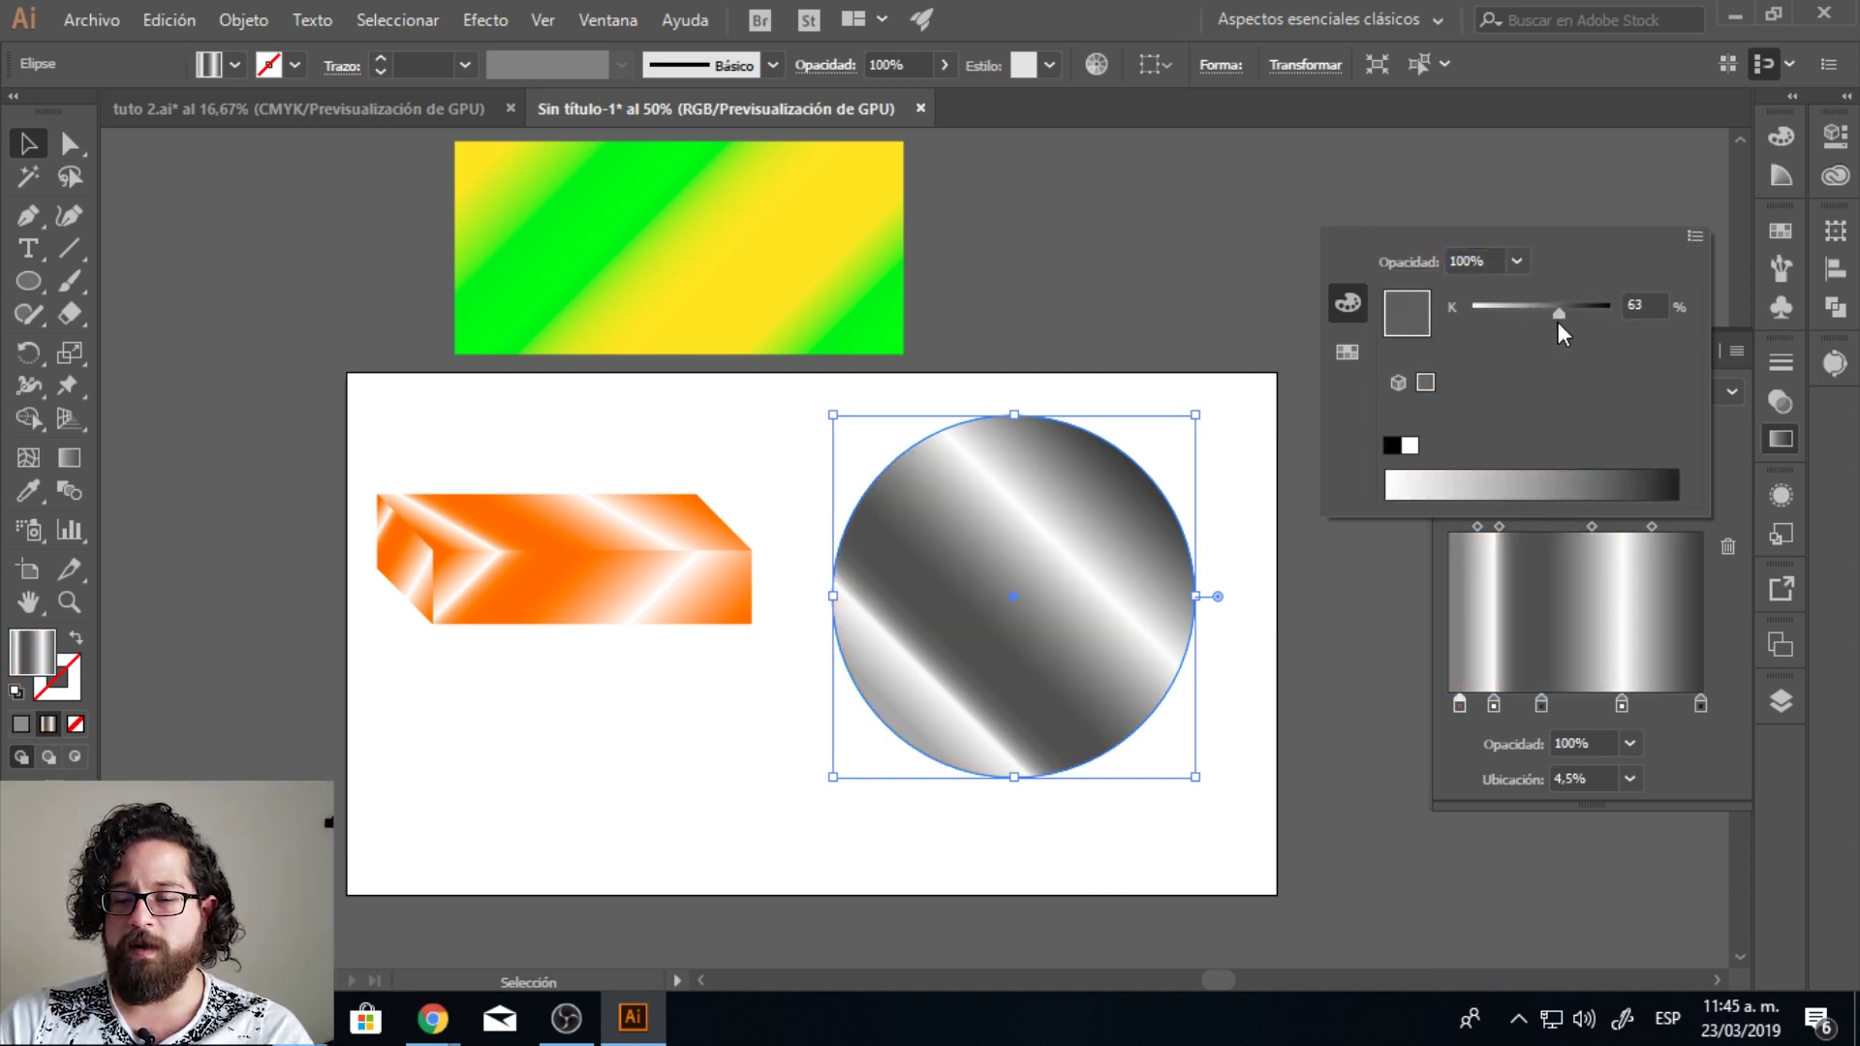
pyautogui.press('Escape')
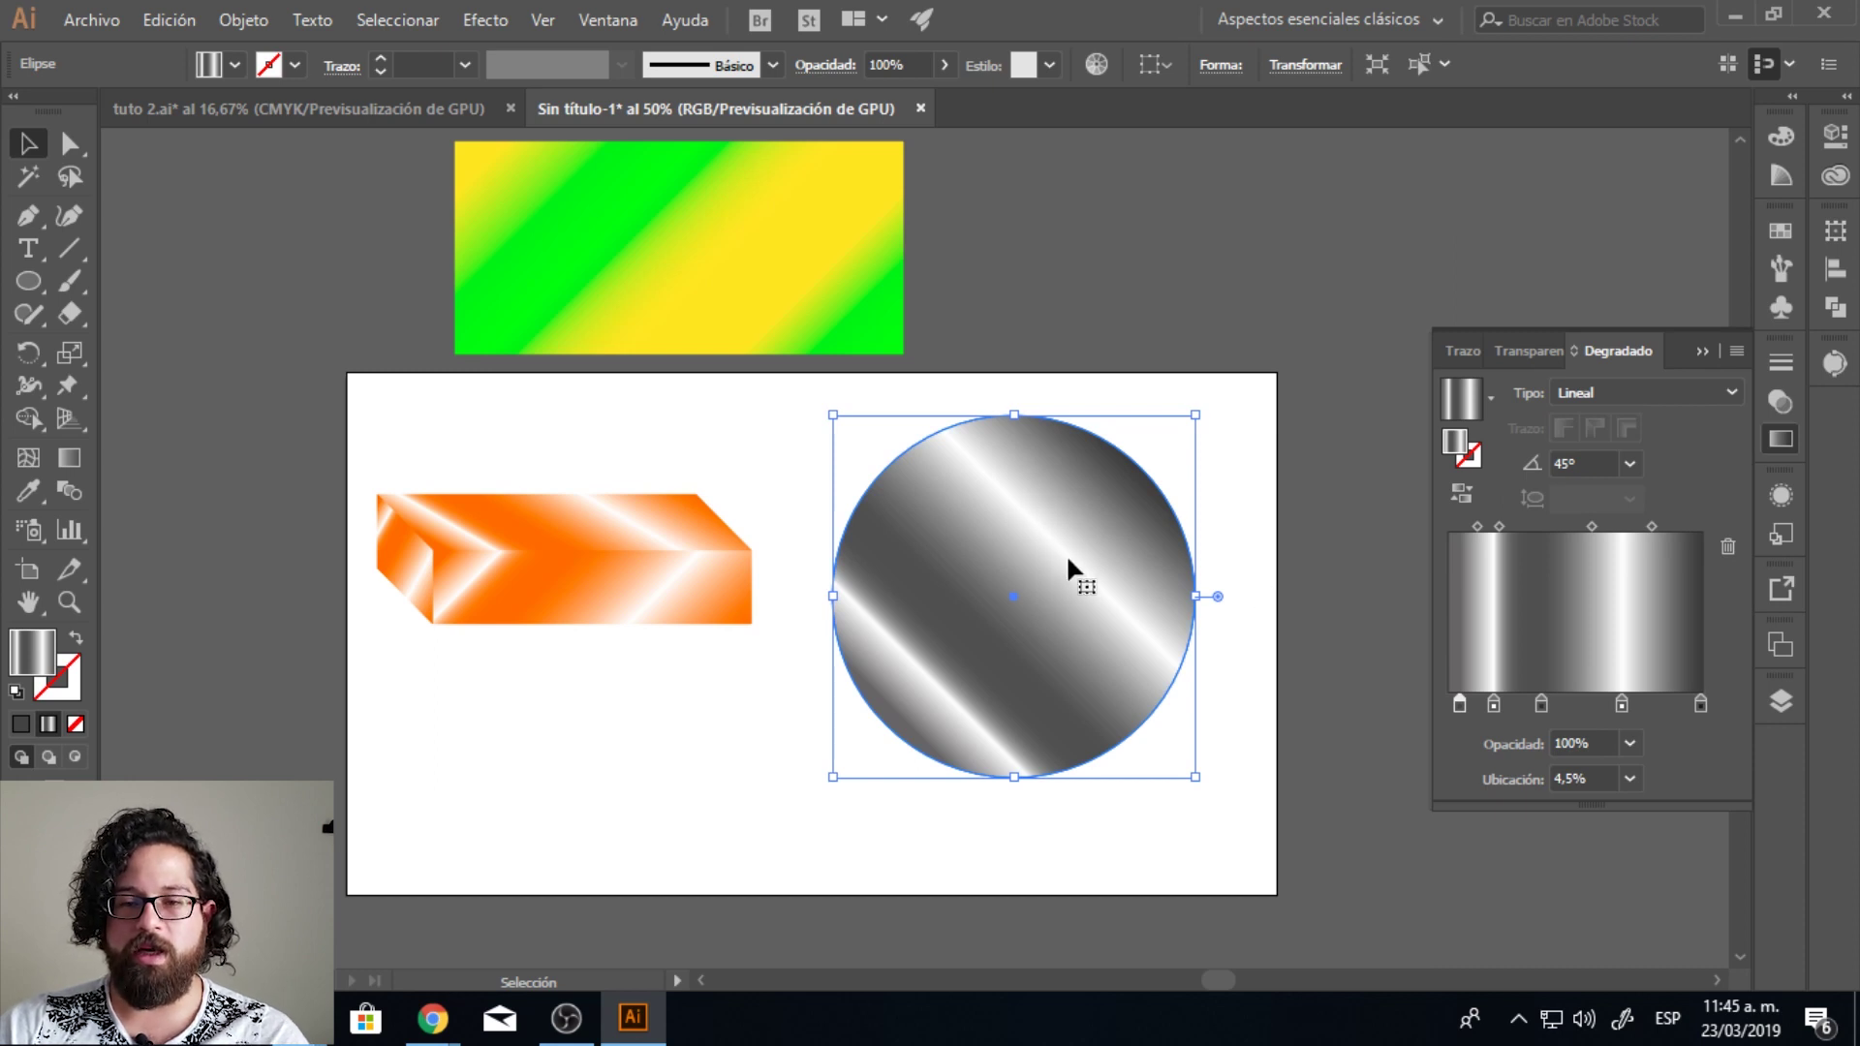
pyautogui.moveTo(1064, 581); pyautogui.dragTo(1062, 550)
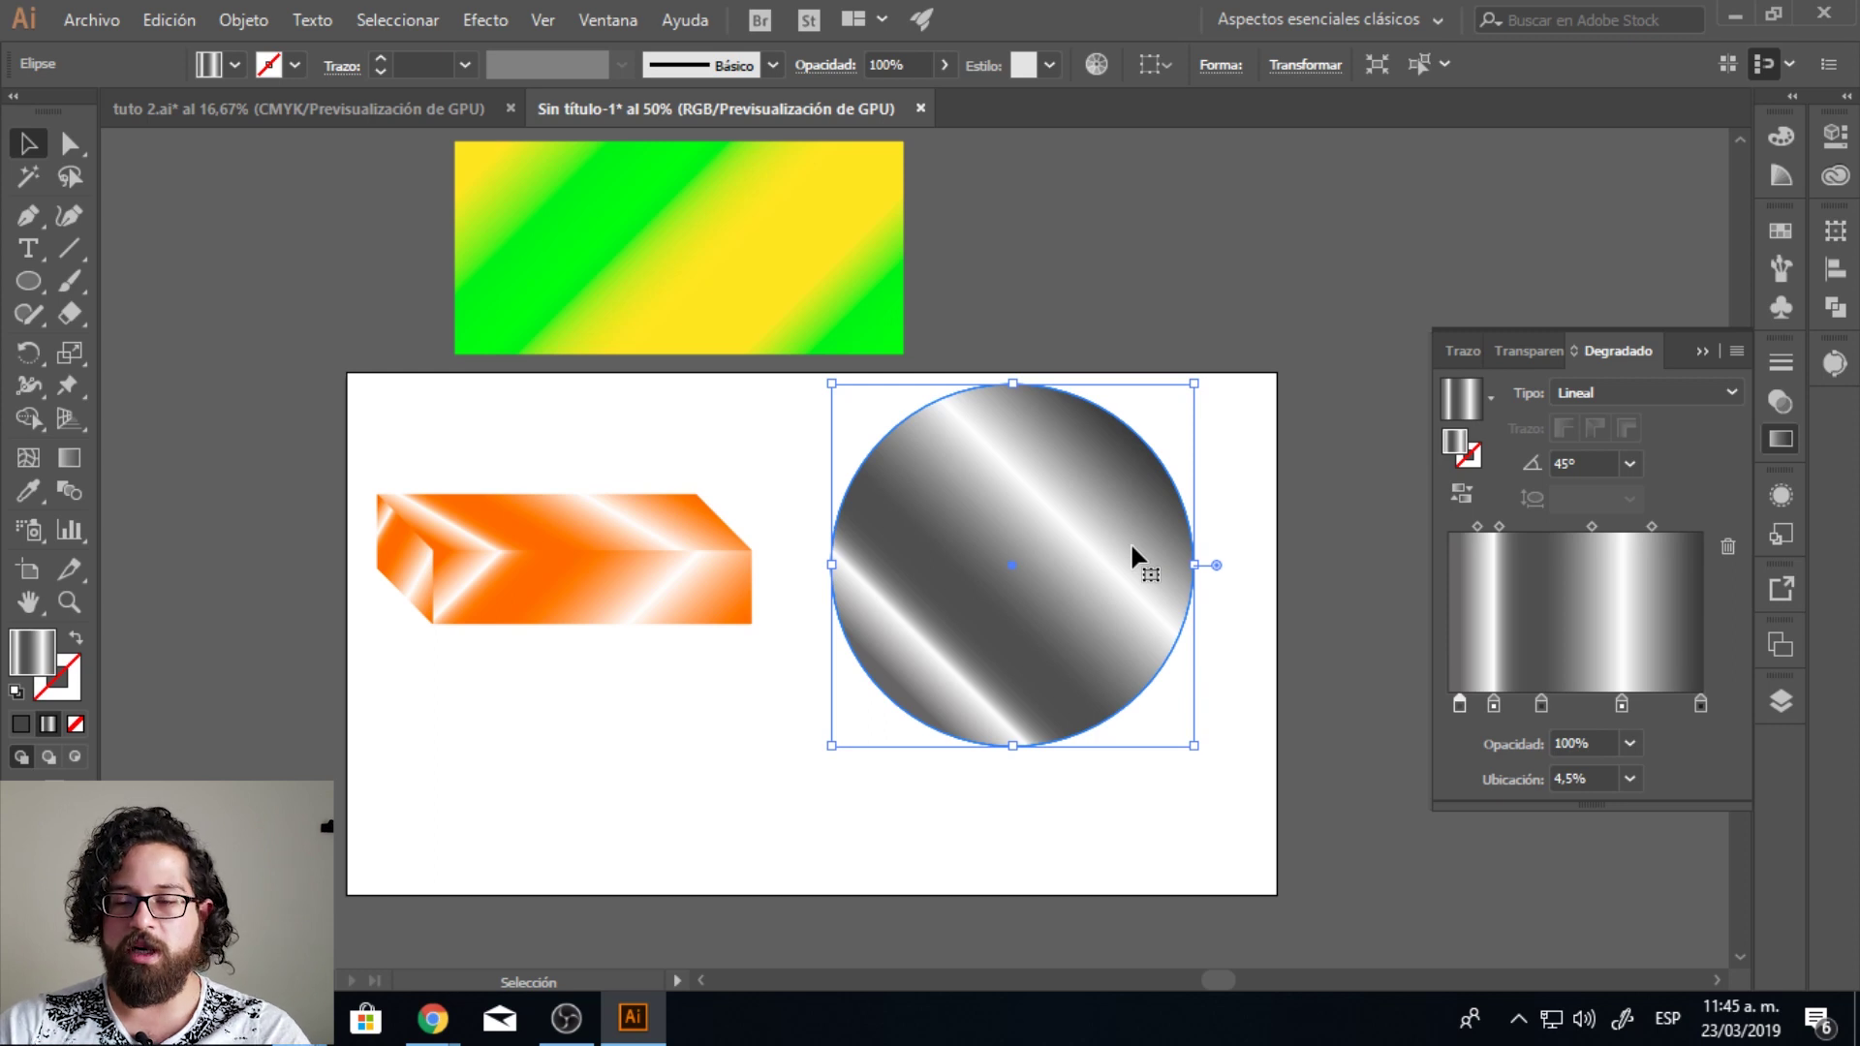
# Step: Lower the grey circle's opacity to 35% in the Transparency panel
pyautogui.click(1773, 400)
pyautogui.moveTo(1724, 391); pyautogui.dragTo(1677, 440)
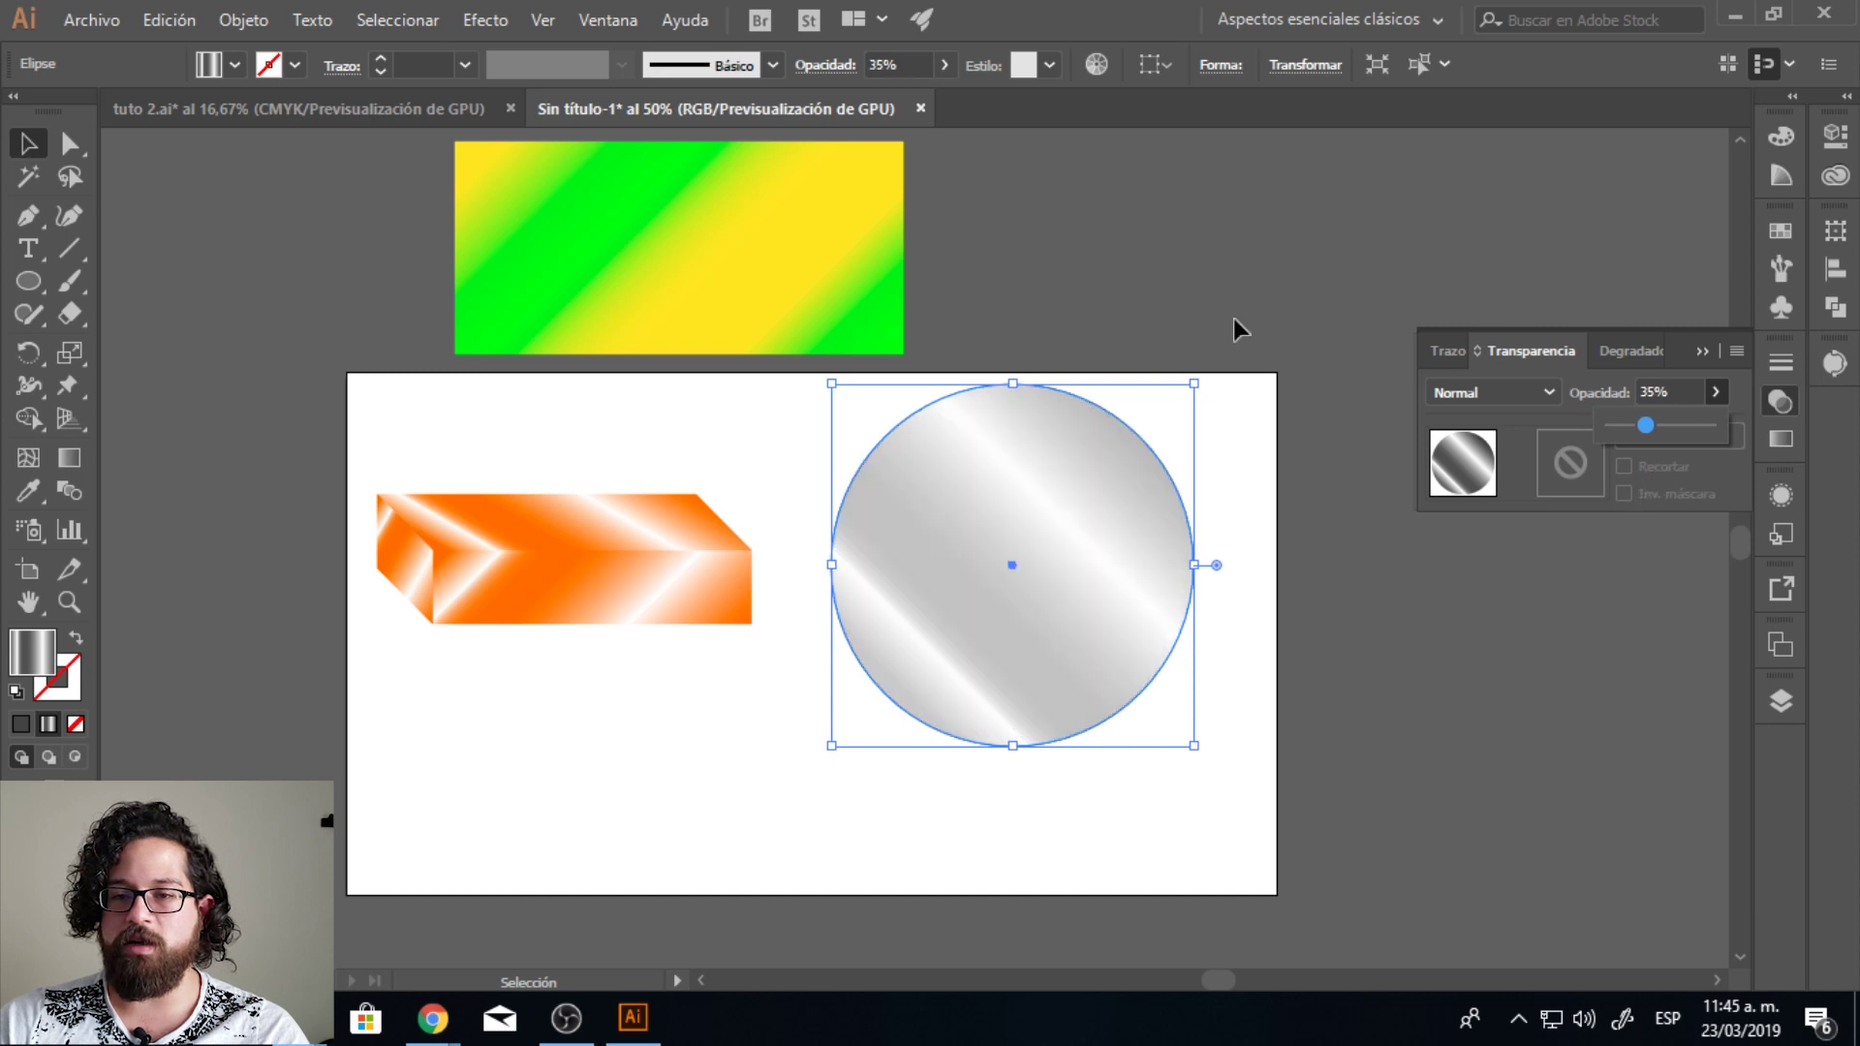
pyautogui.click(1174, 305)
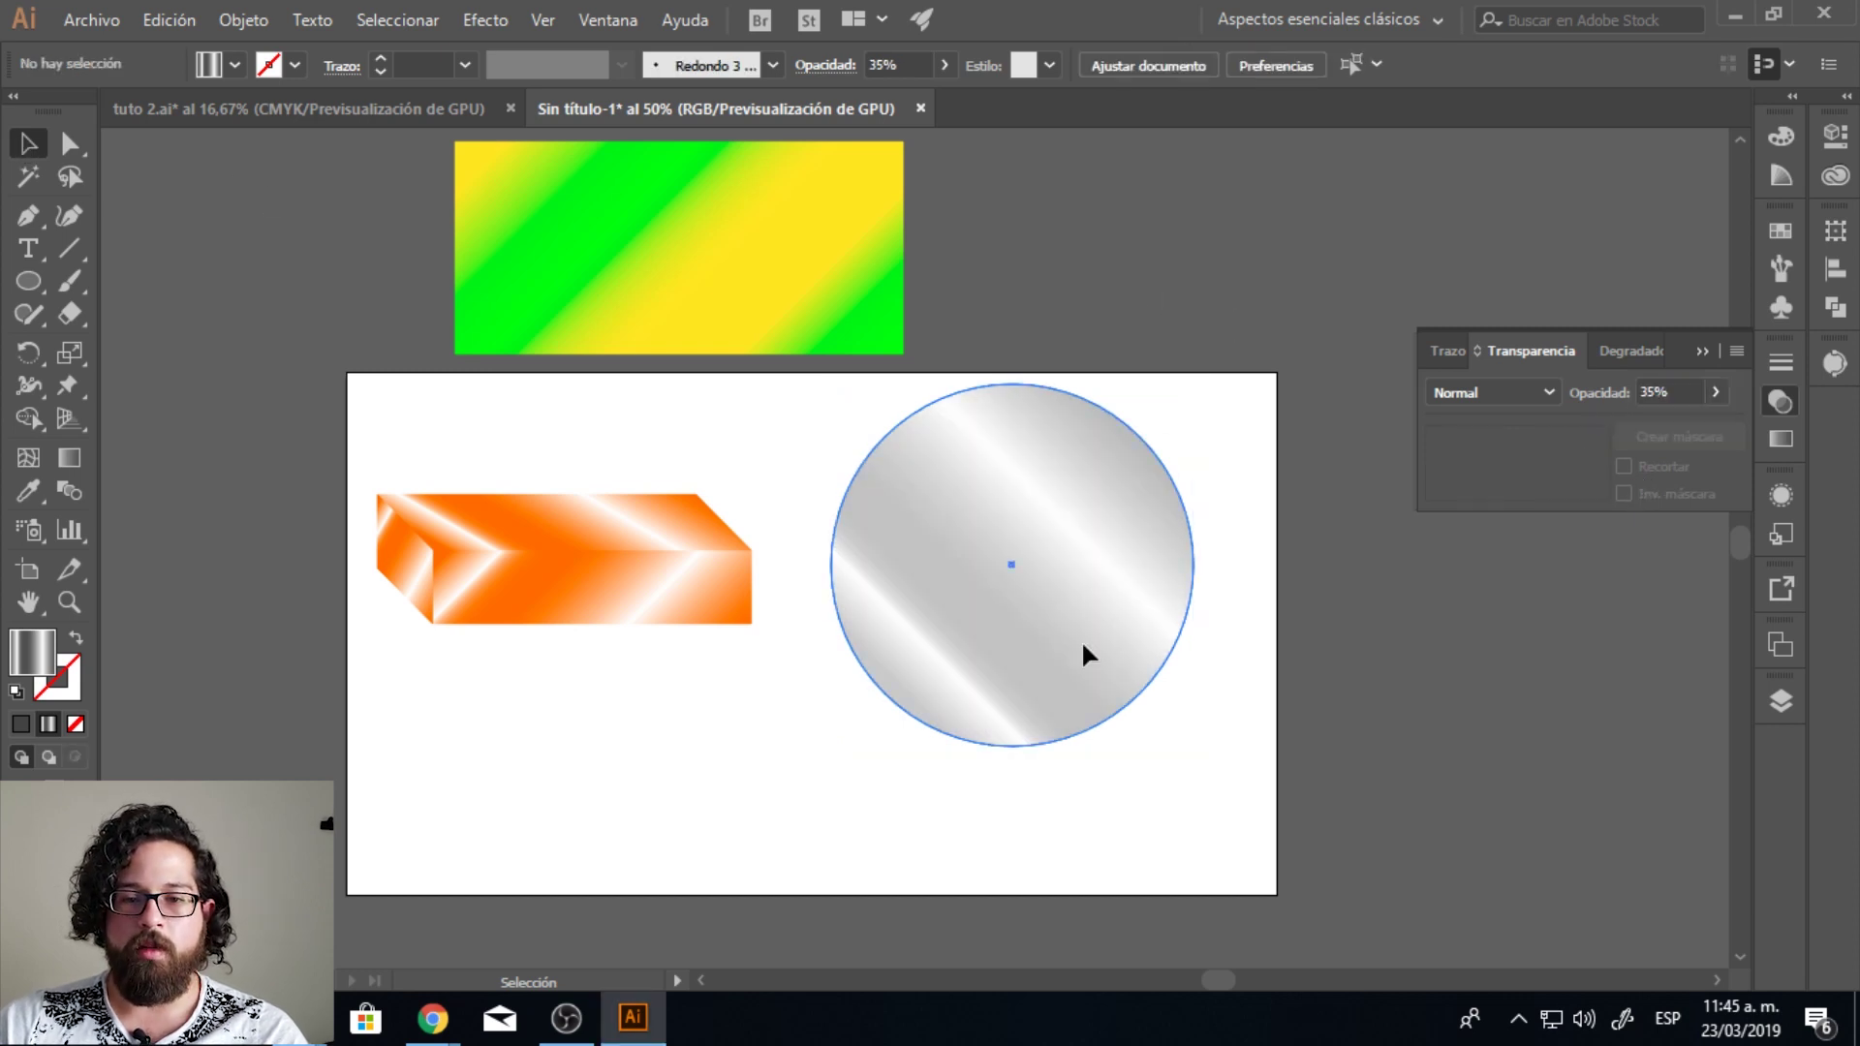
# Step: Position the circle so it overlaps the orange box's right end
pyautogui.moveTo(1085, 655); pyautogui.dragTo(569, 655)
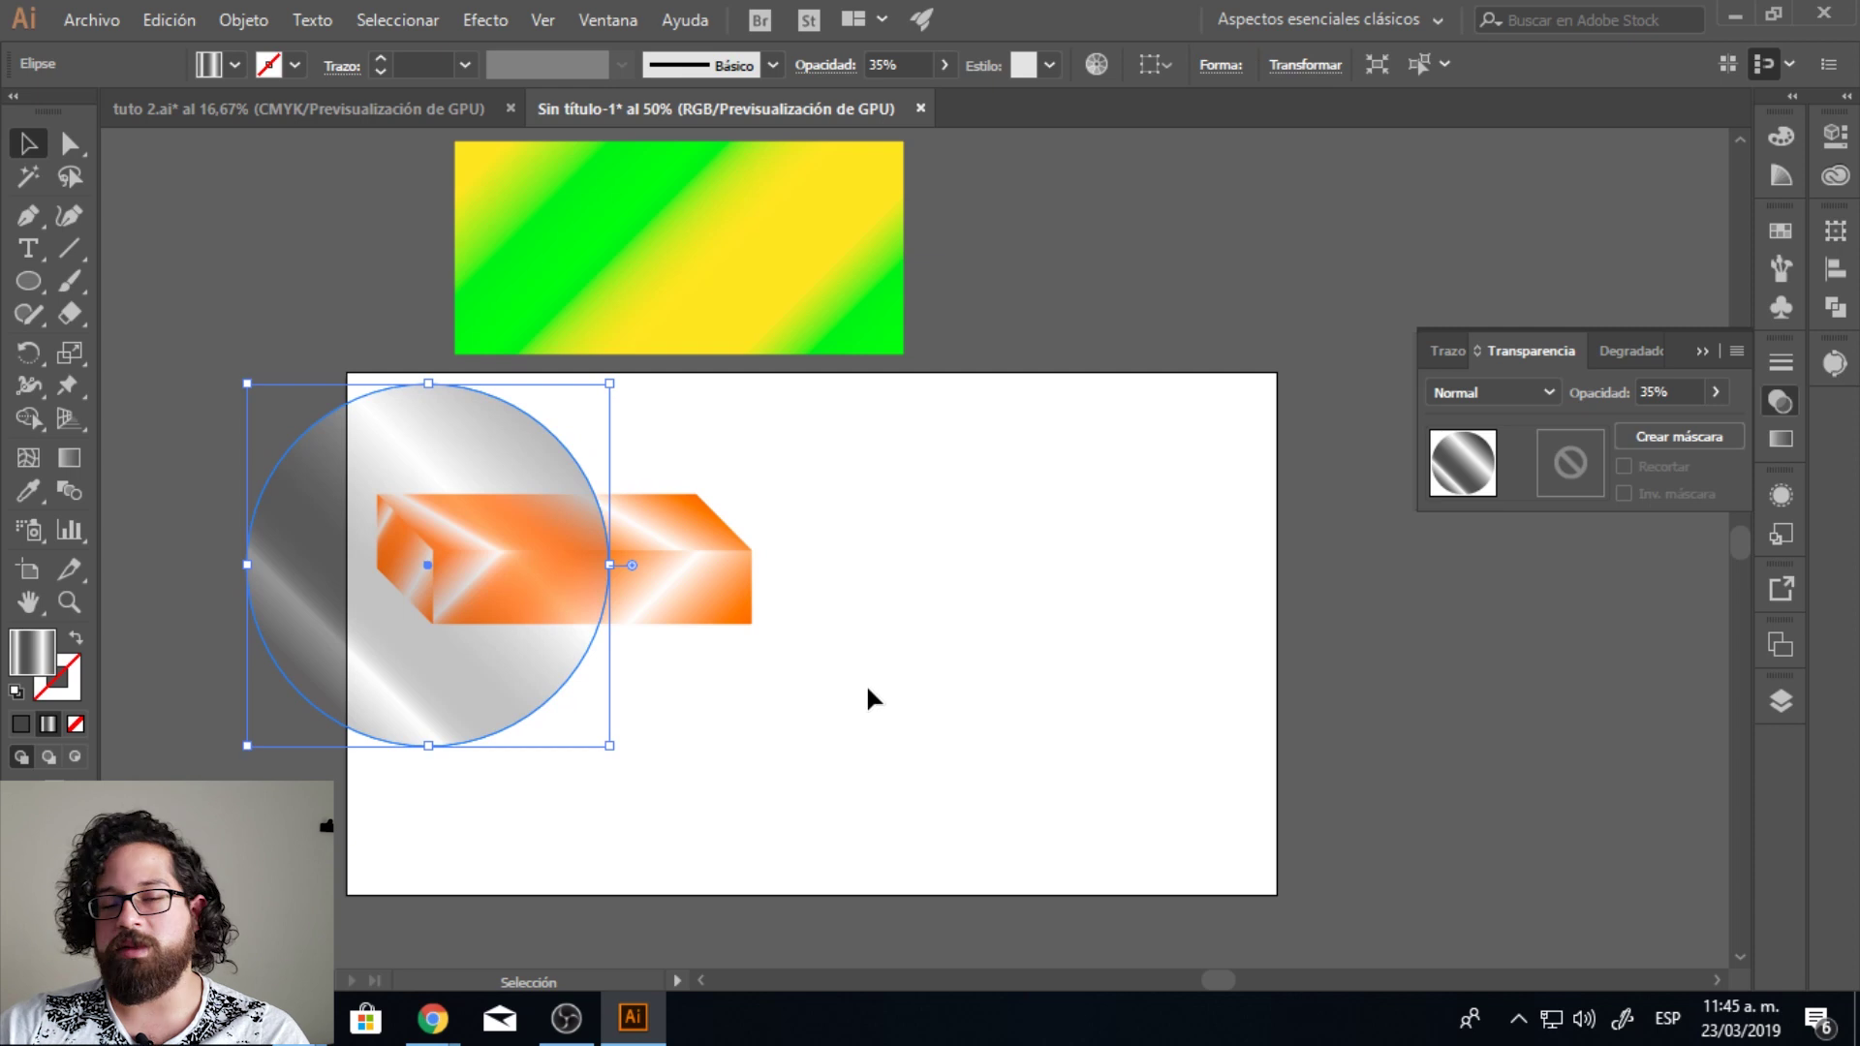
pyautogui.moveTo(482, 663); pyautogui.dragTo(766, 642)
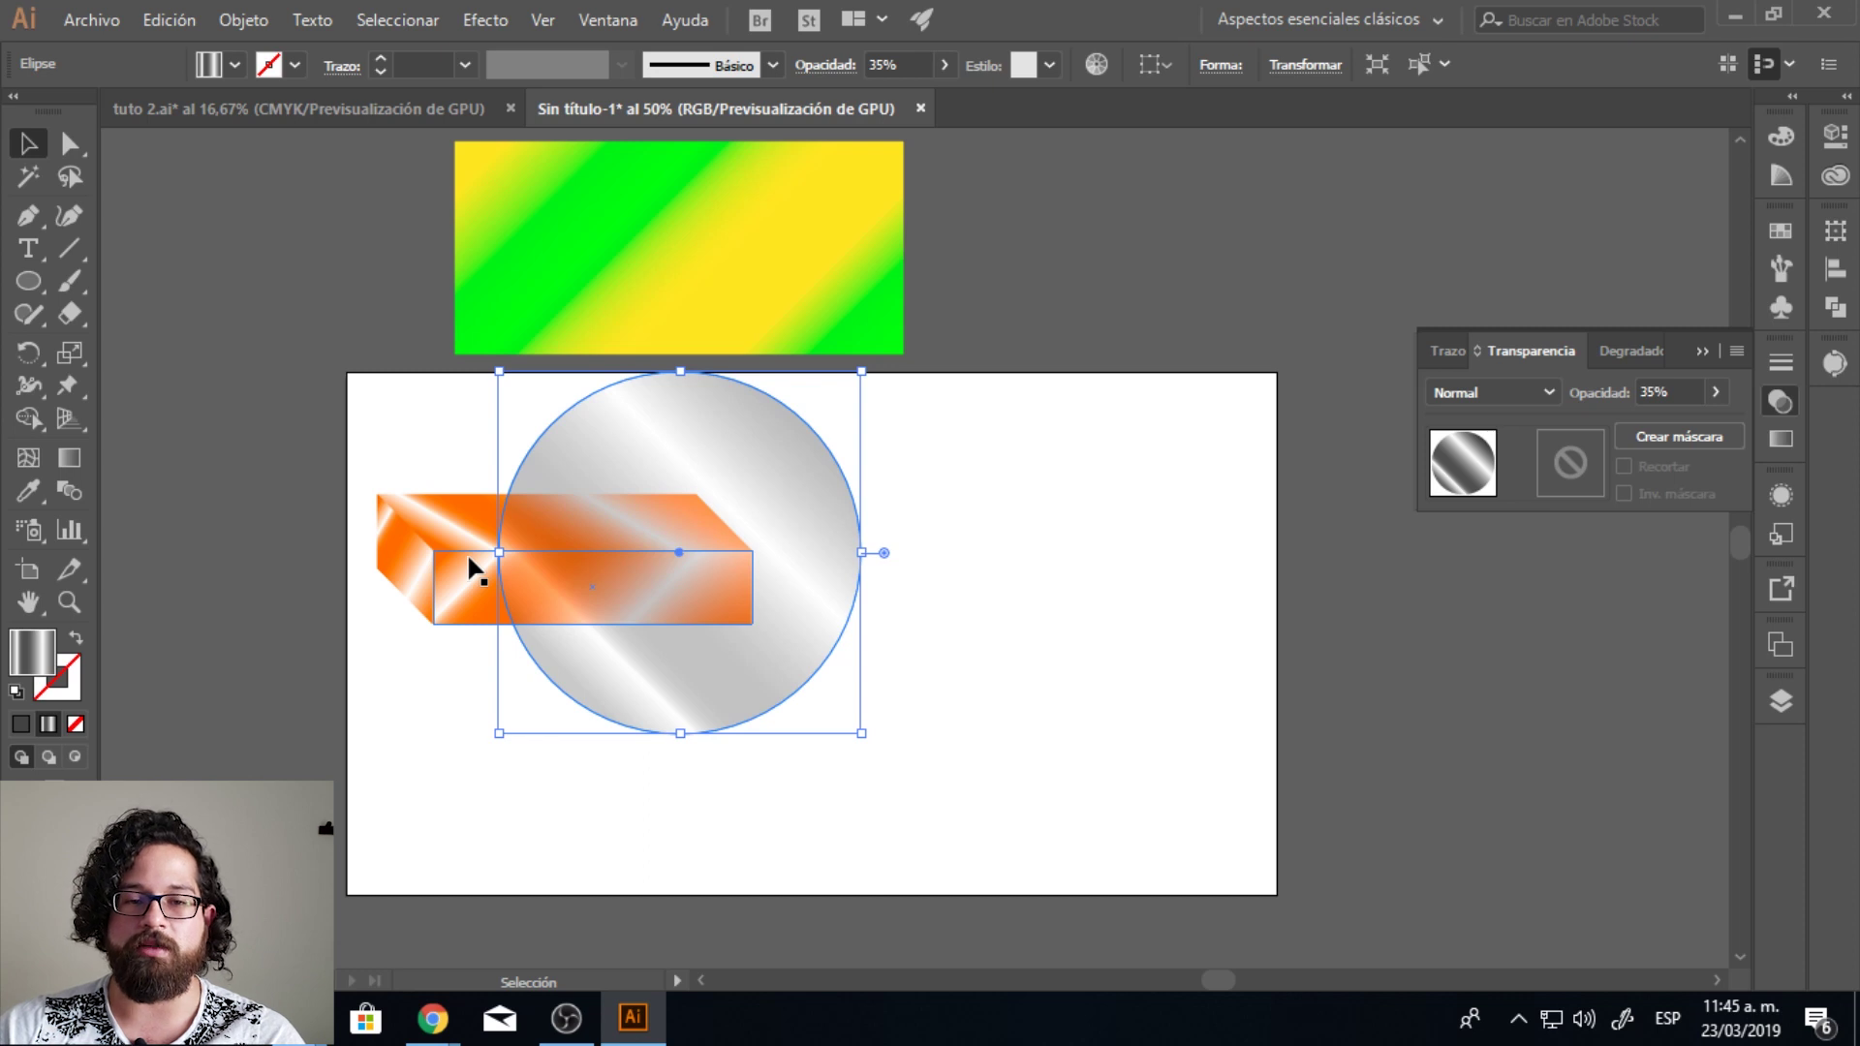
pyautogui.moveTo(851, 515); pyautogui.dragTo(978, 479)
pyautogui.moveTo(556, 451); pyautogui.dragTo(334, 639)
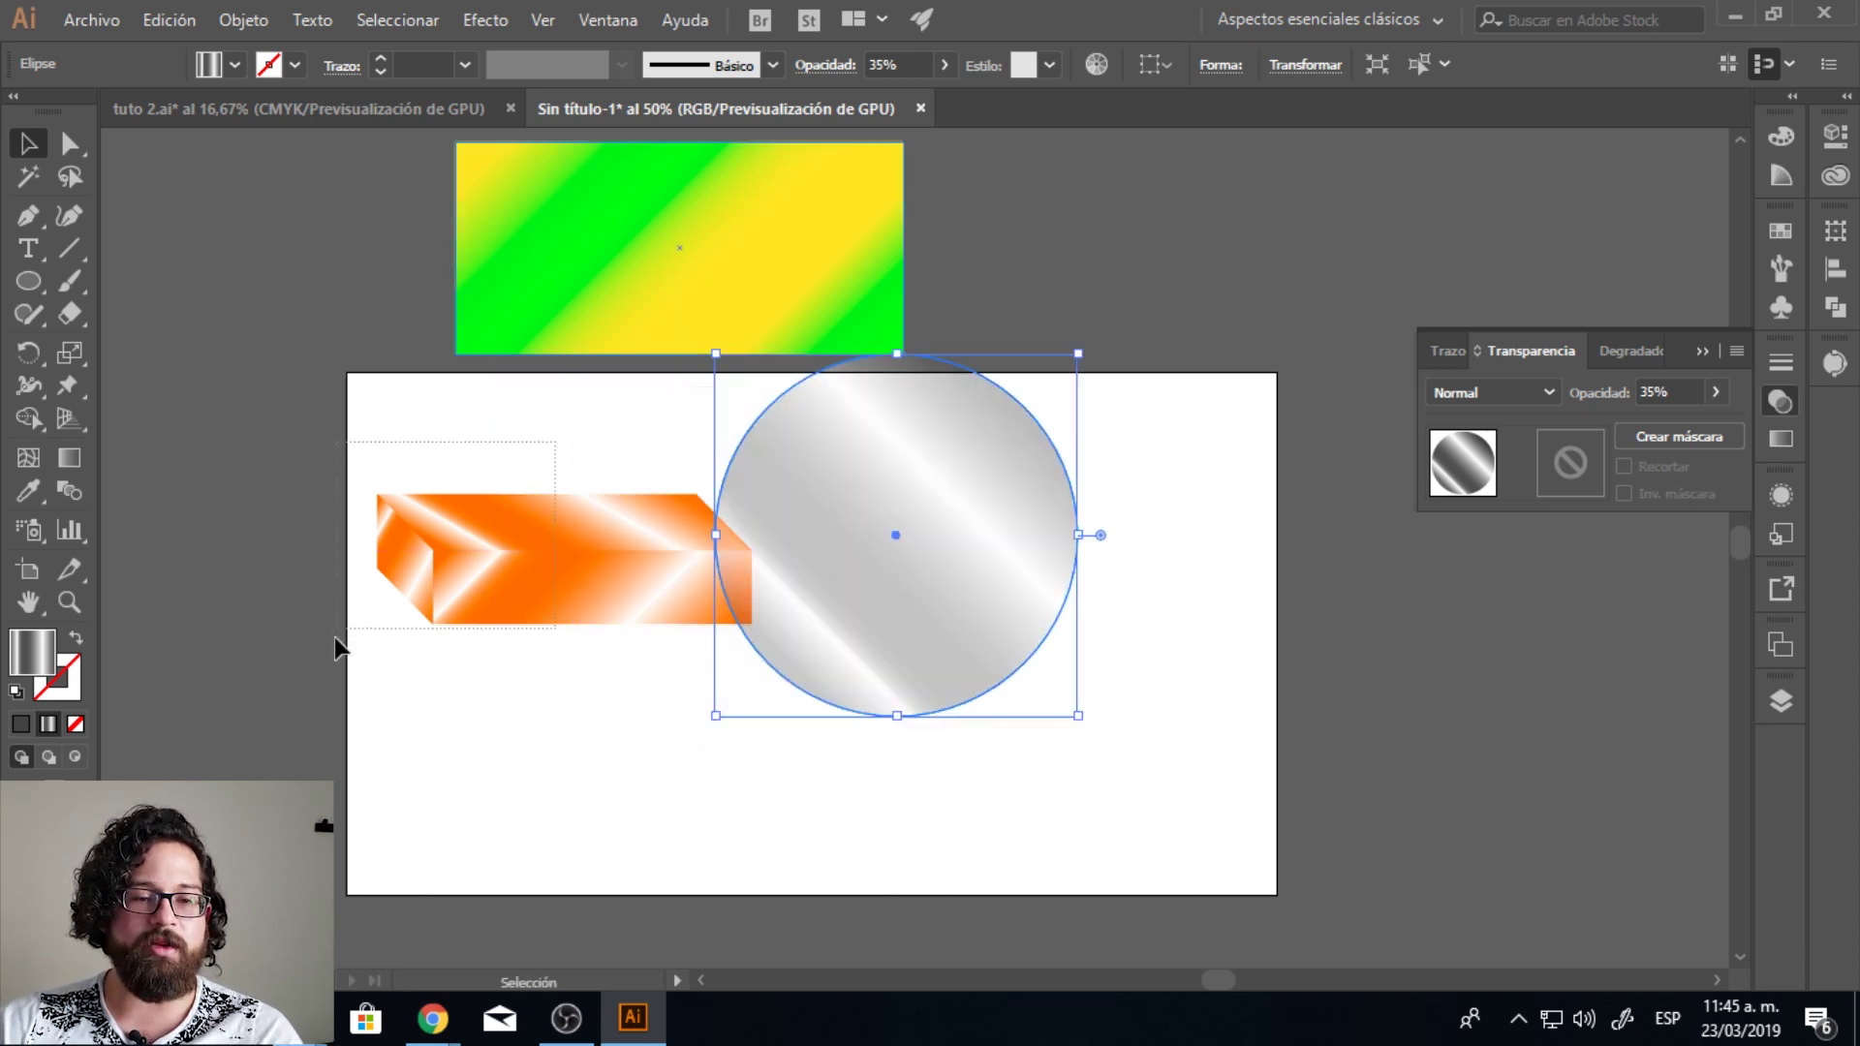
pyautogui.click(861, 534)
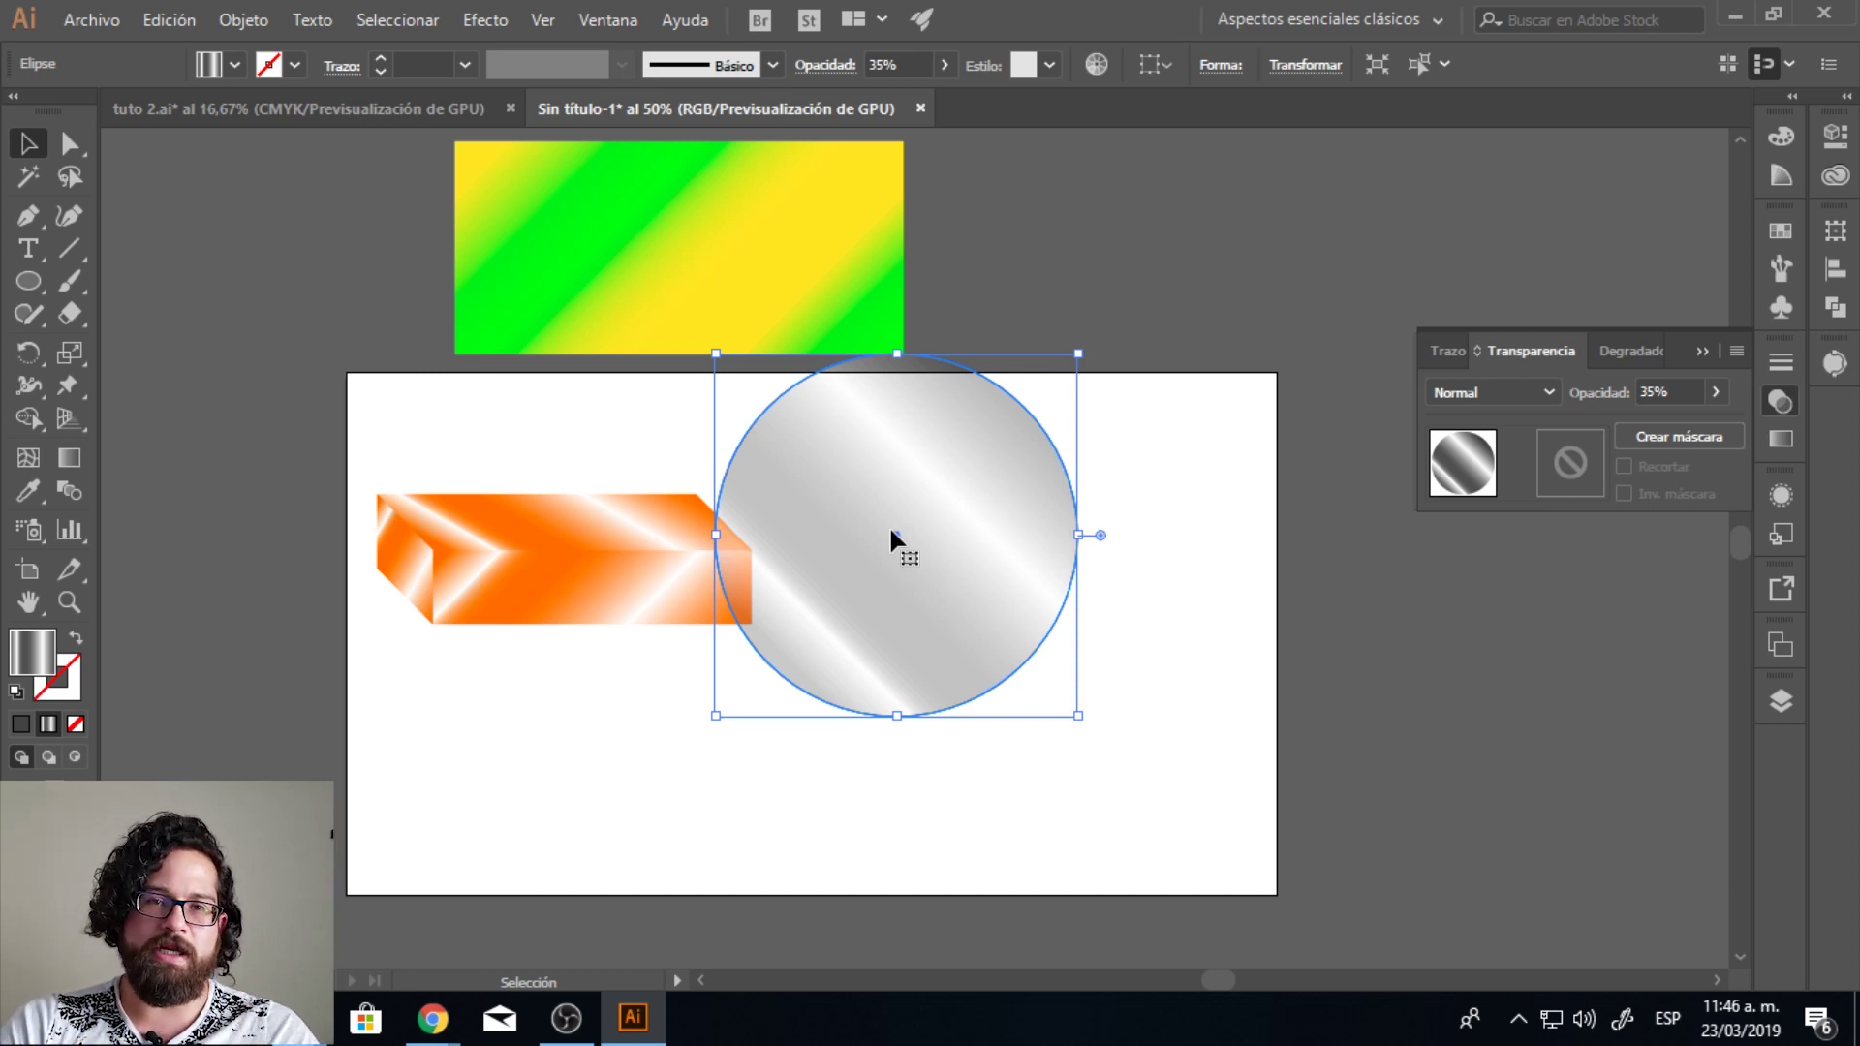
pyautogui.moveTo(889, 525); pyautogui.dragTo(733, 549)
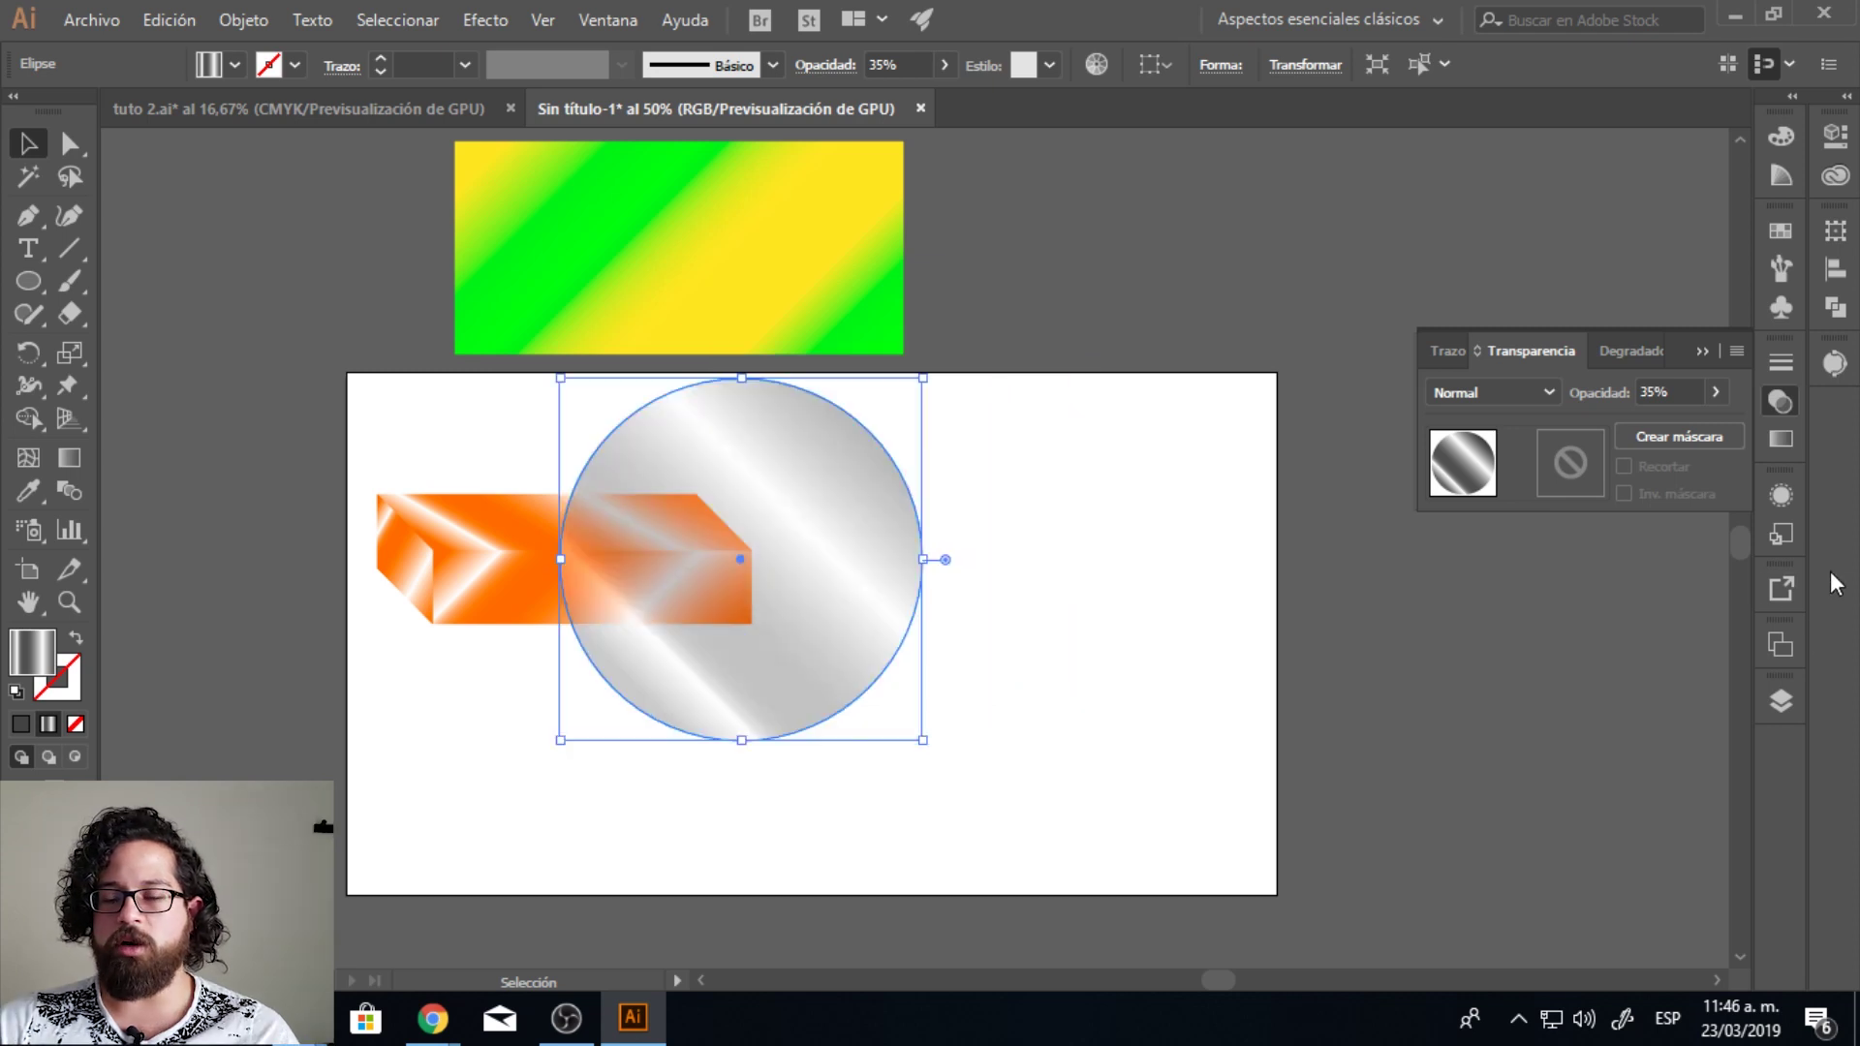
# Step: Set the circle's gradient to Radial with a 300% aspect ratio and a -30° angle
pyautogui.click(1782, 445)
pyautogui.click(1732, 392)
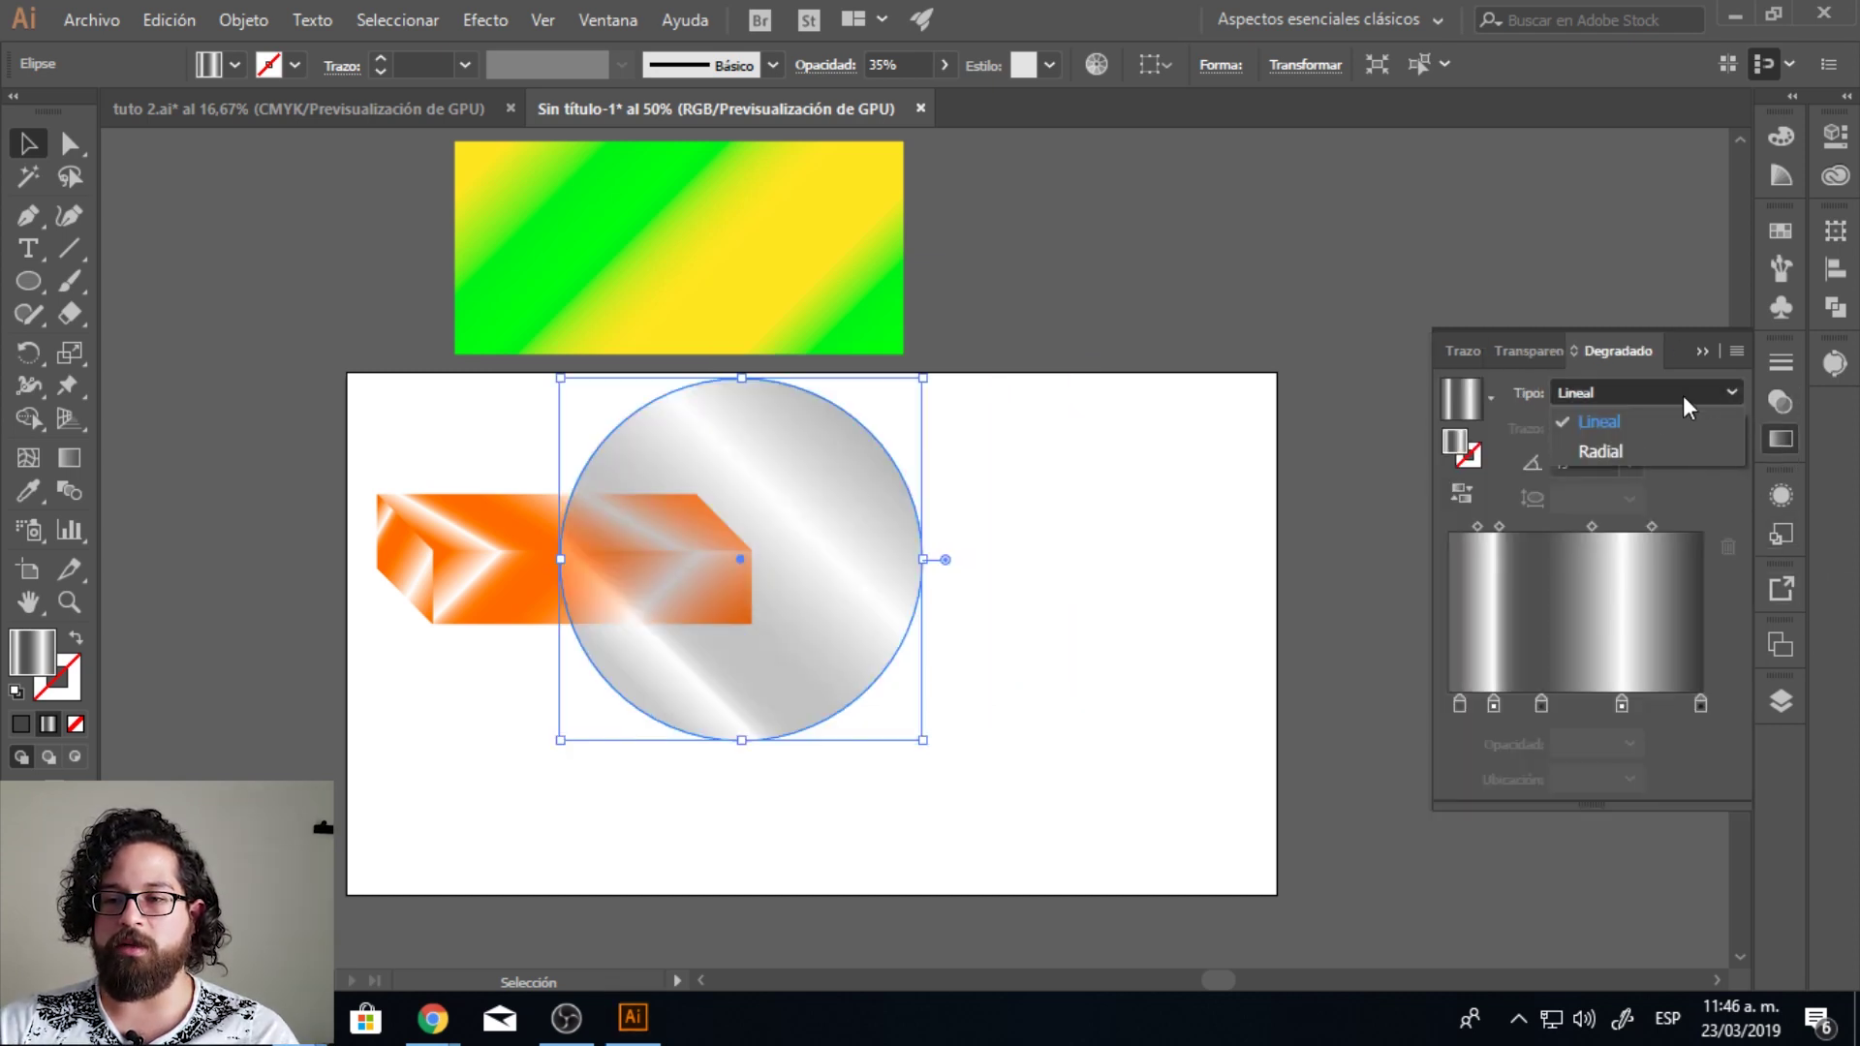
pyautogui.click(1603, 452)
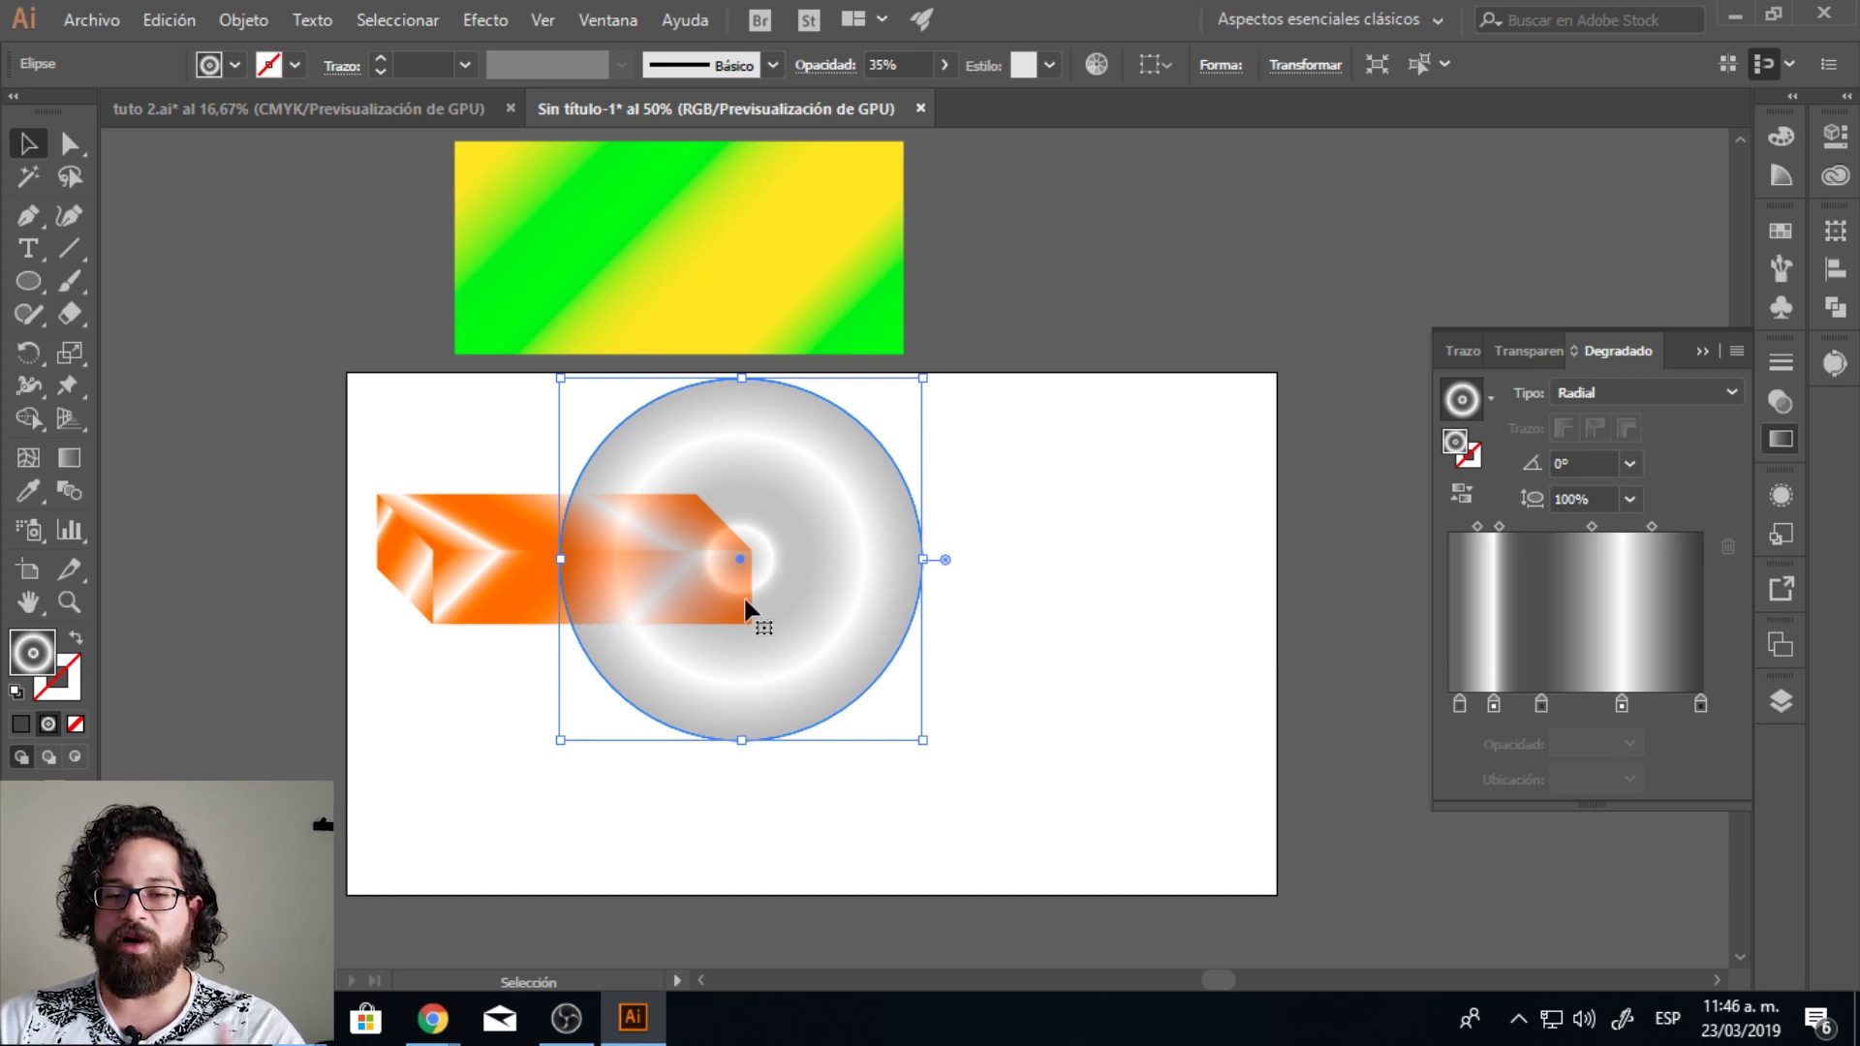
pyautogui.click(1631, 501)
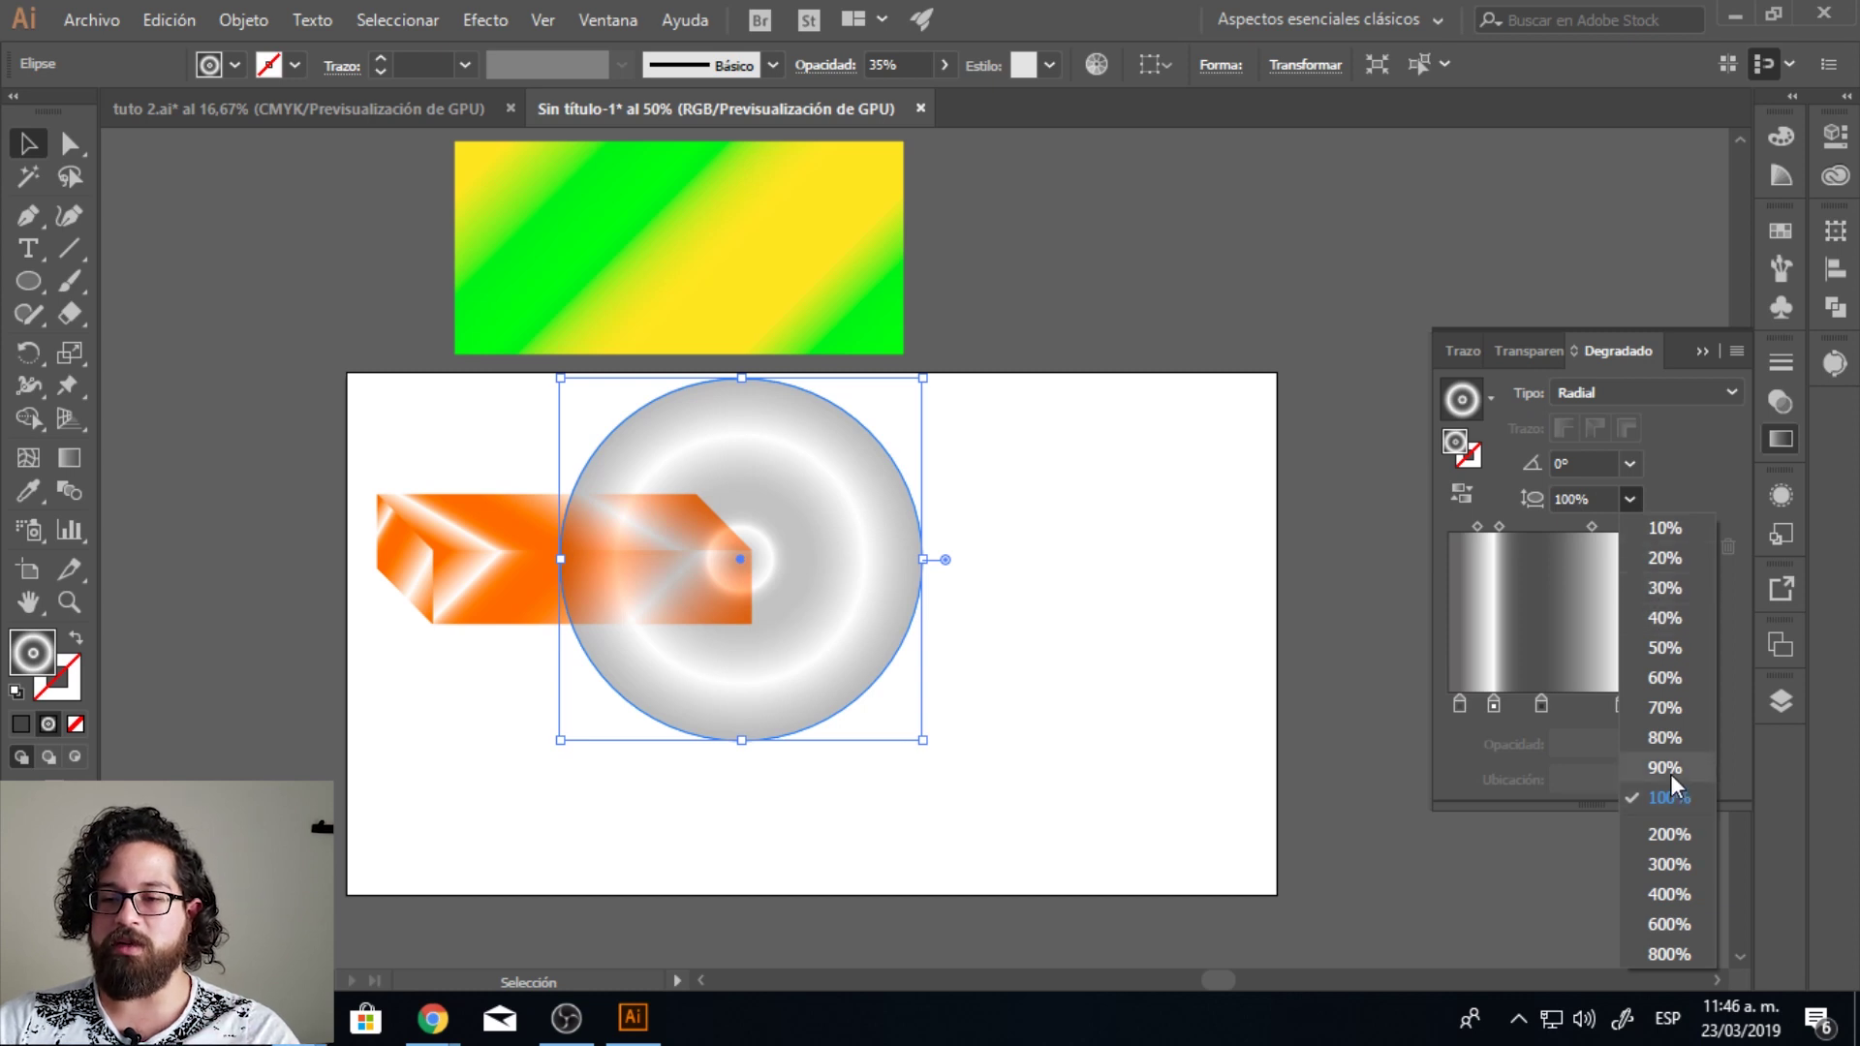
pyautogui.click(1658, 708)
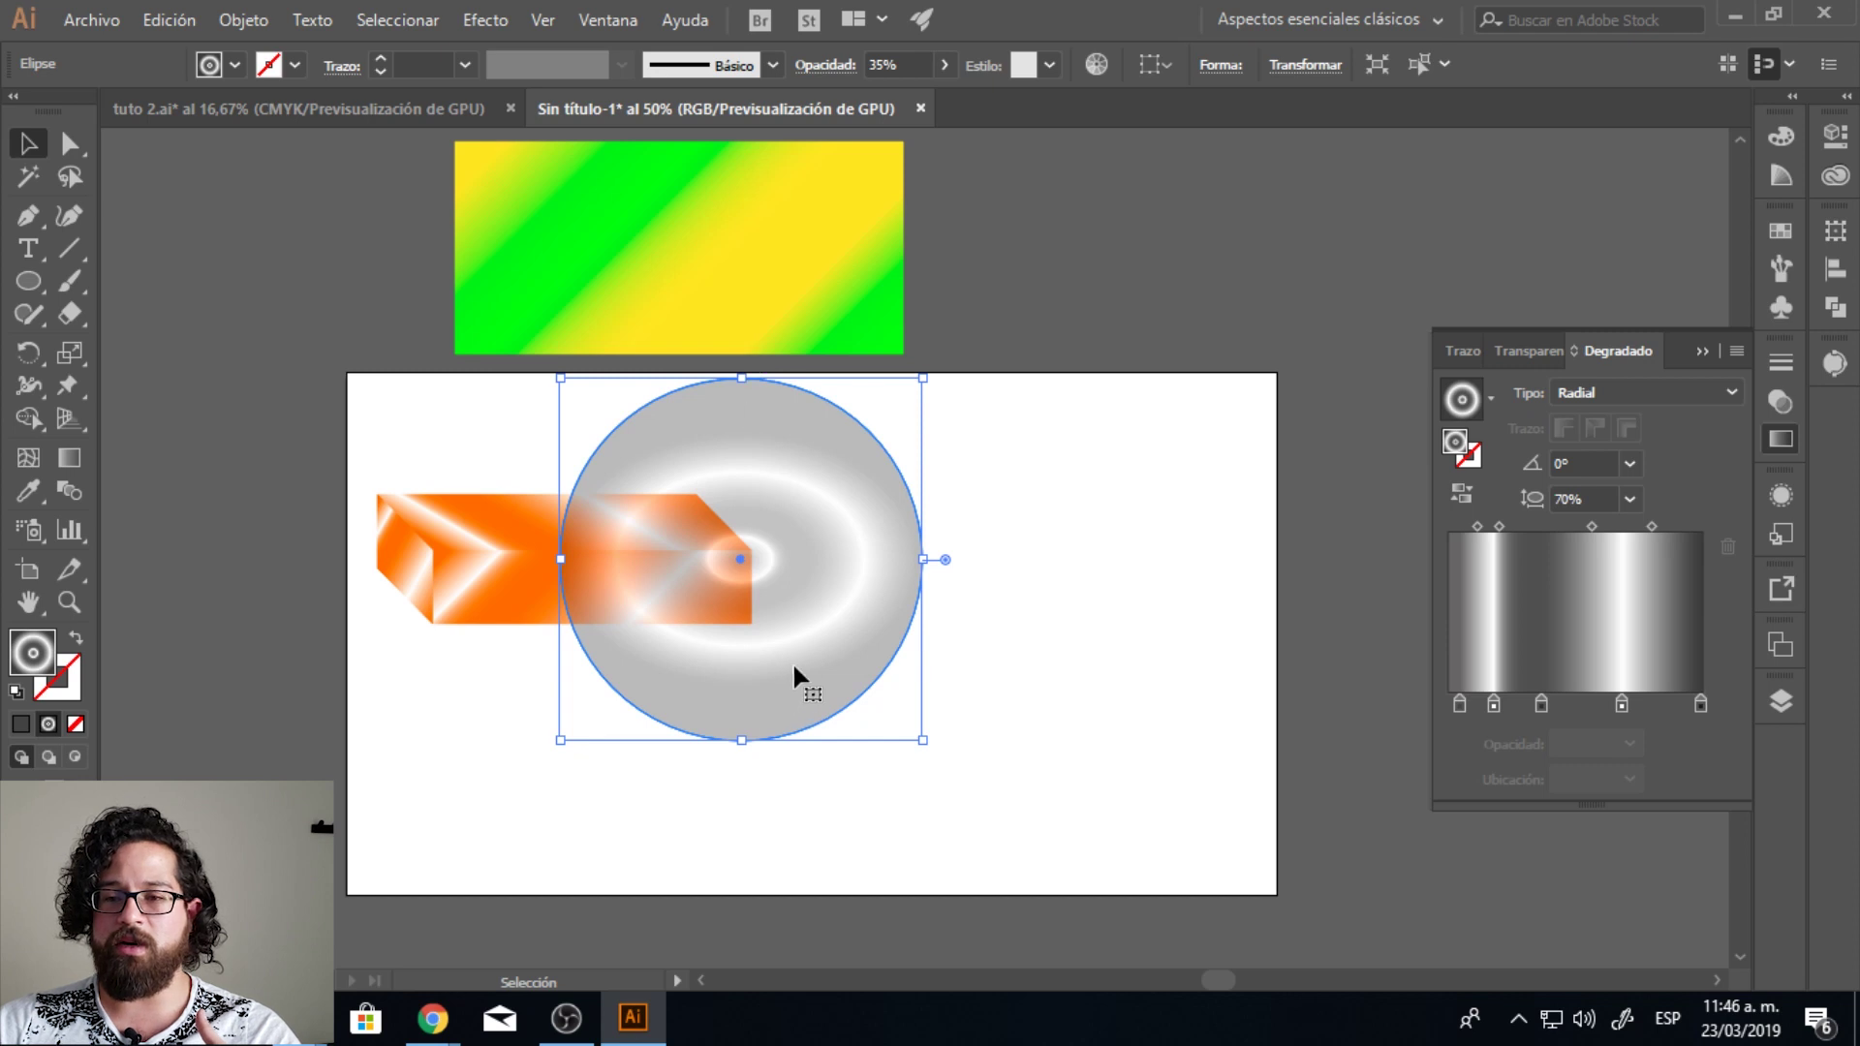
pyautogui.click(1630, 499)
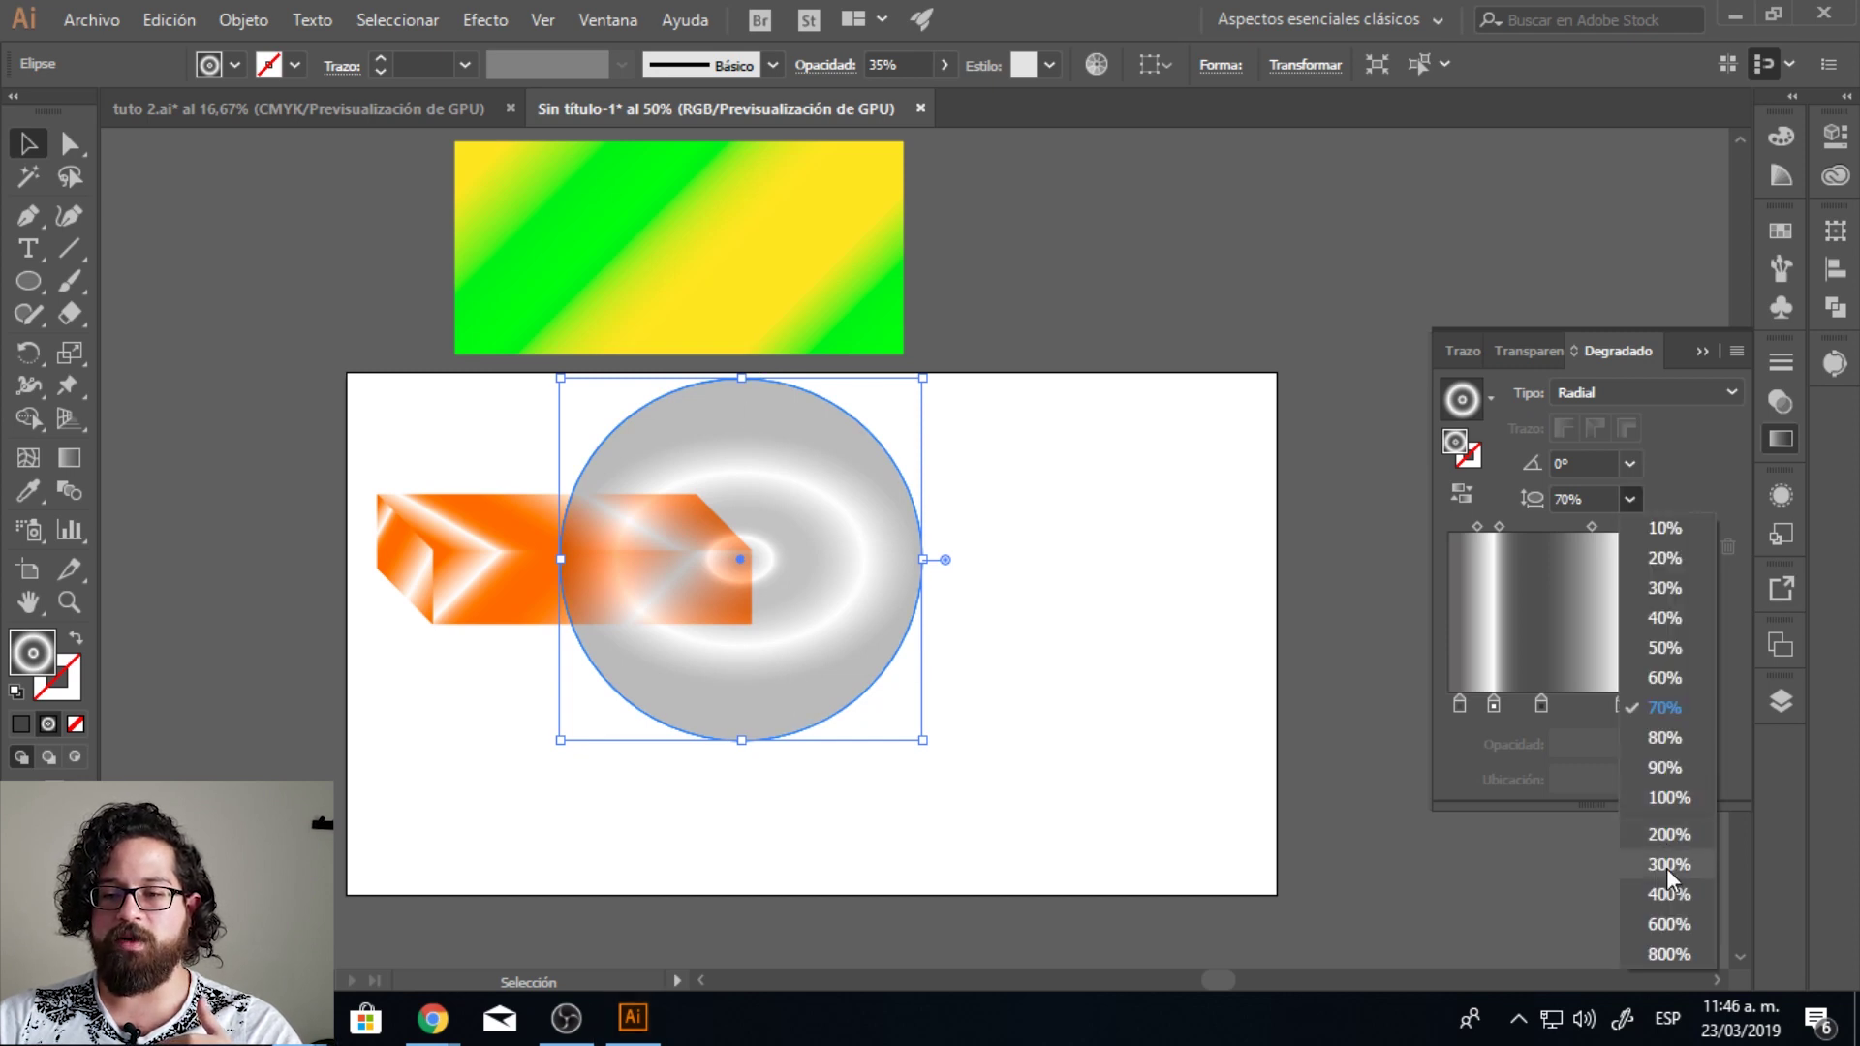
pyautogui.click(1666, 865)
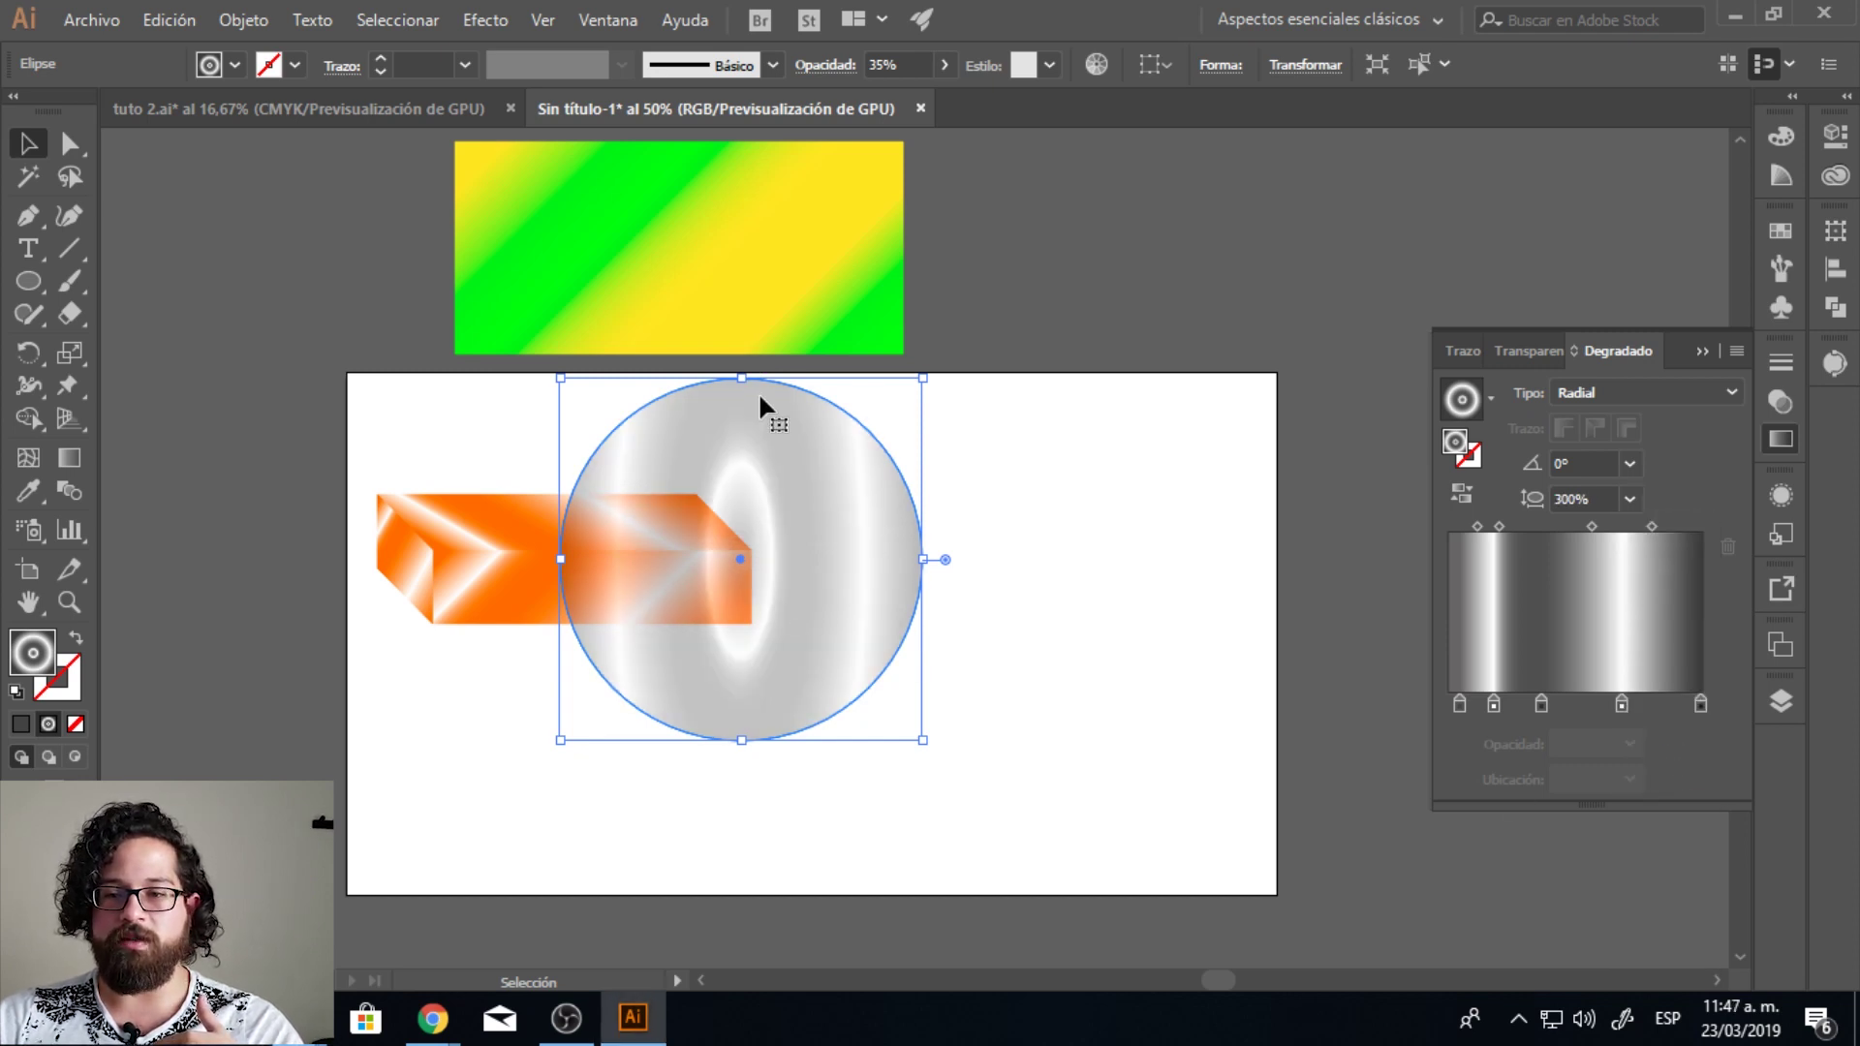
pyautogui.click(1629, 464)
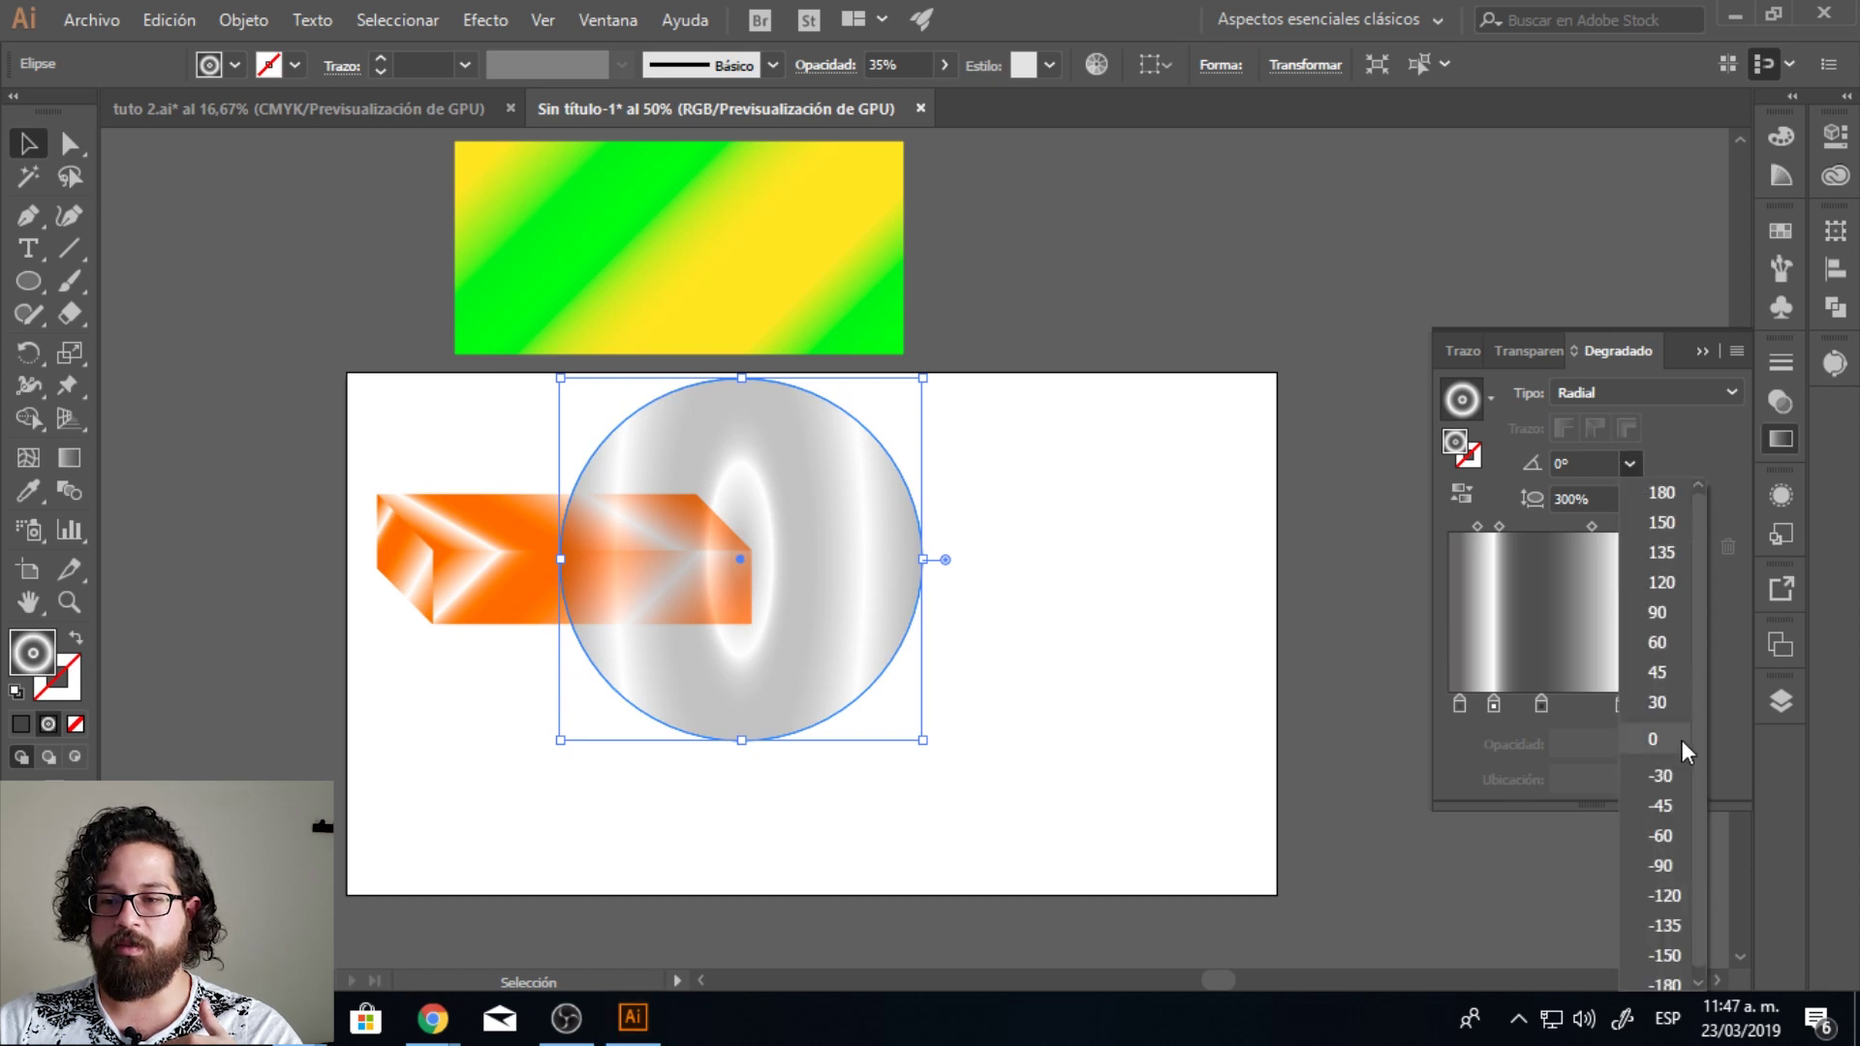
pyautogui.click(1672, 781)
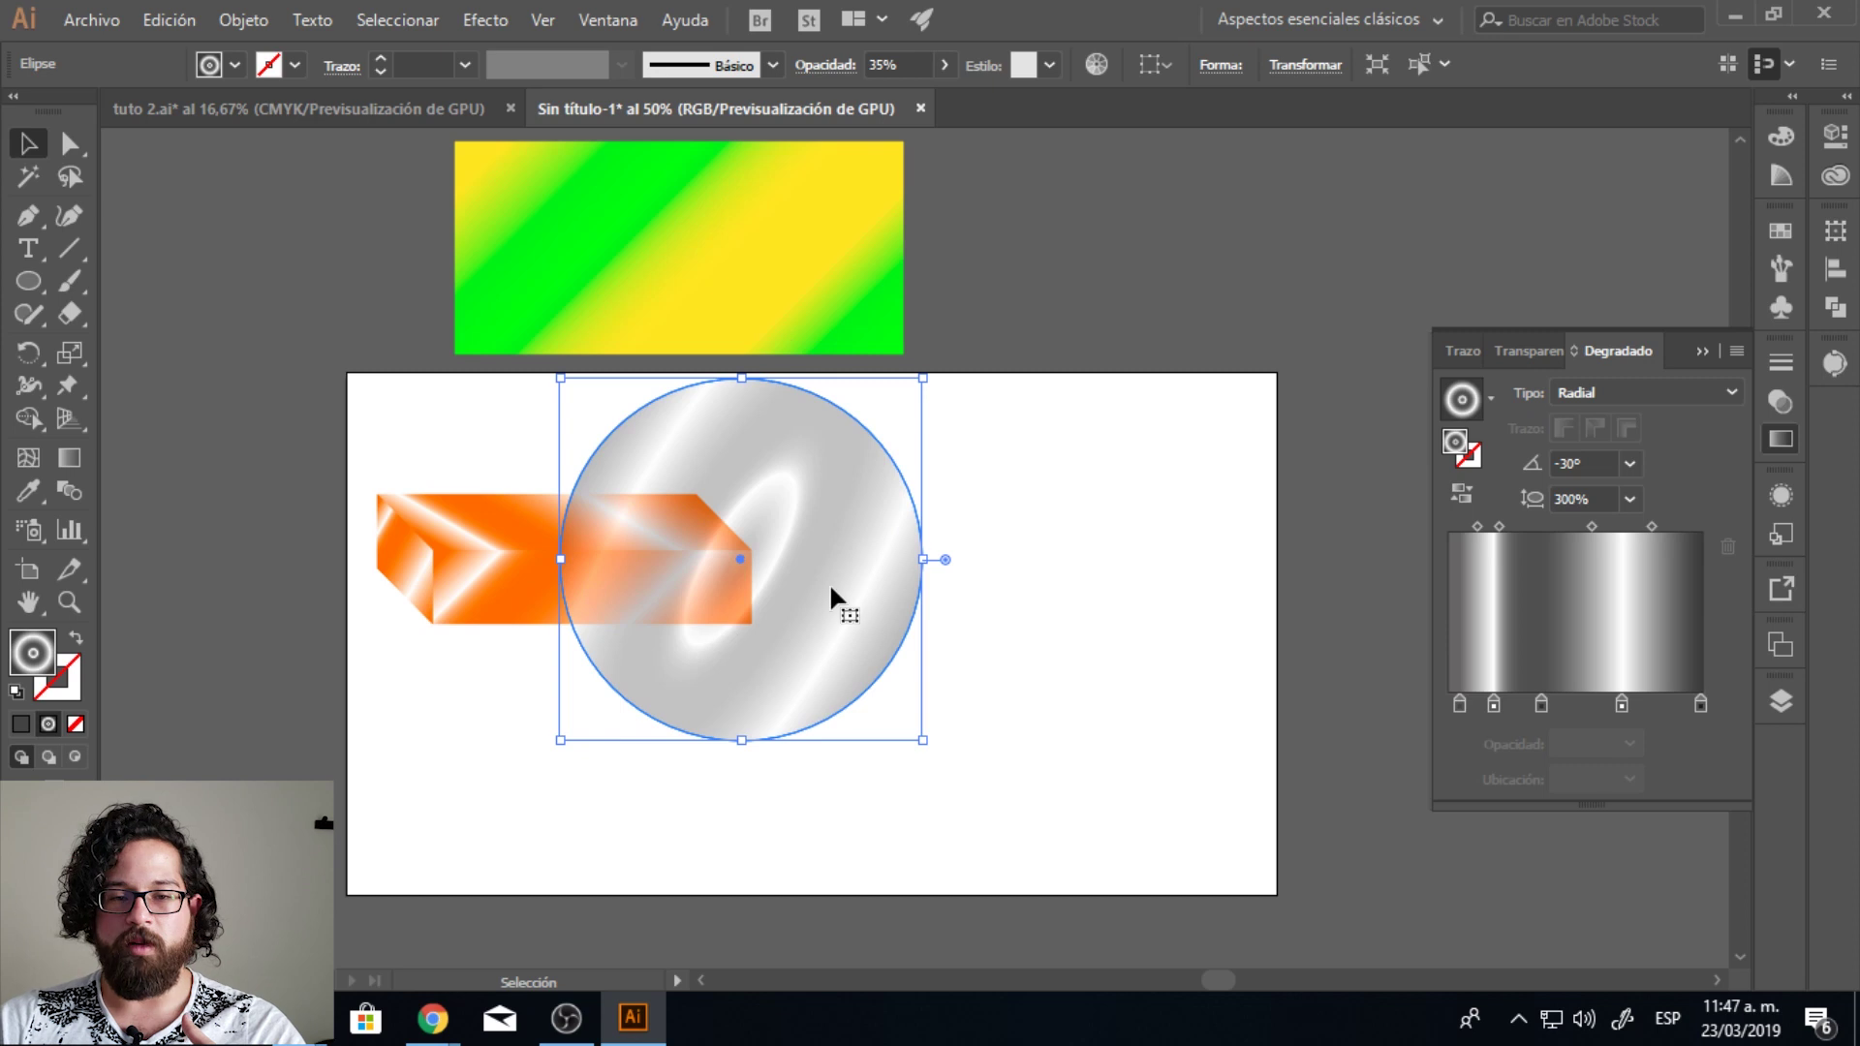
# Step: Pan the canvas and marquee-select both the orange box and the circle
pyautogui.click(1141, 345)
pyautogui.moveTo(1037, 311); pyautogui.dragTo(1067, 382)
pyautogui.moveTo(1113, 469); pyautogui.dragTo(339, 943)
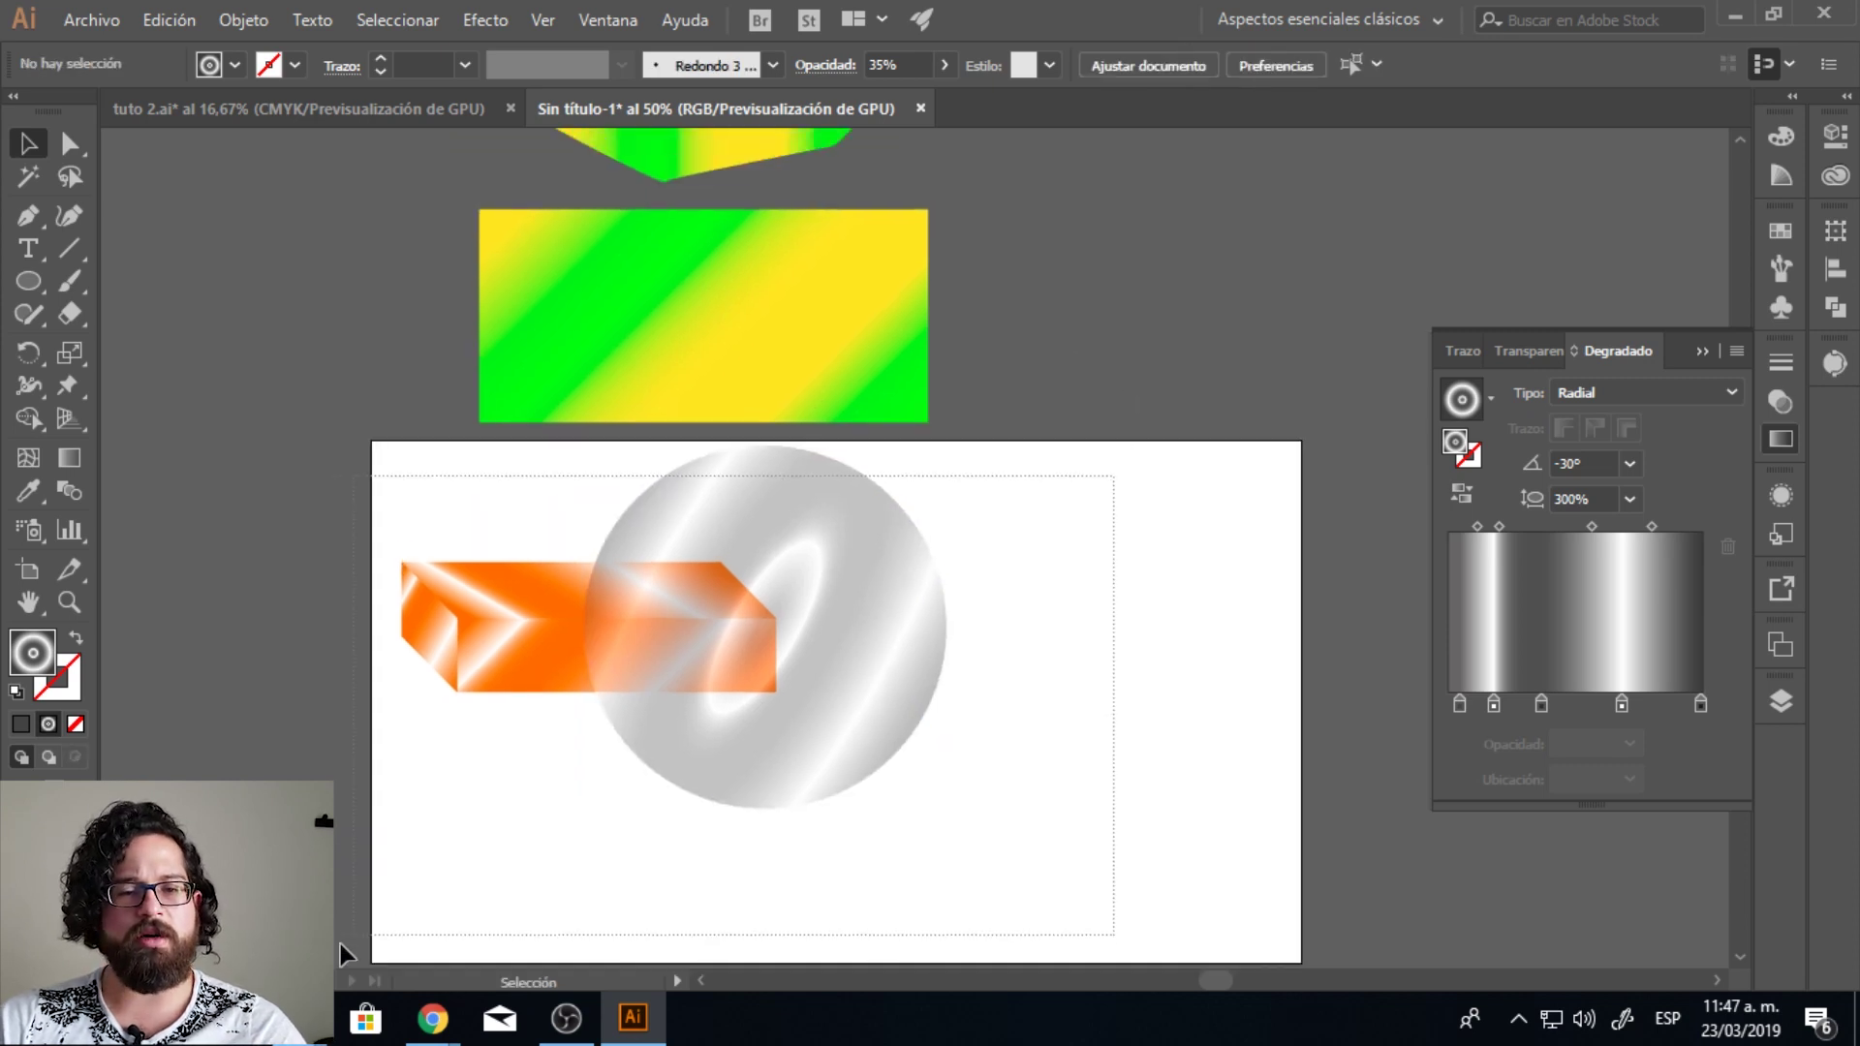
# Step: Drag the box and circle onto the pasteboard and deselect them
pyautogui.moveTo(548, 610); pyautogui.dragTo(1110, 241)
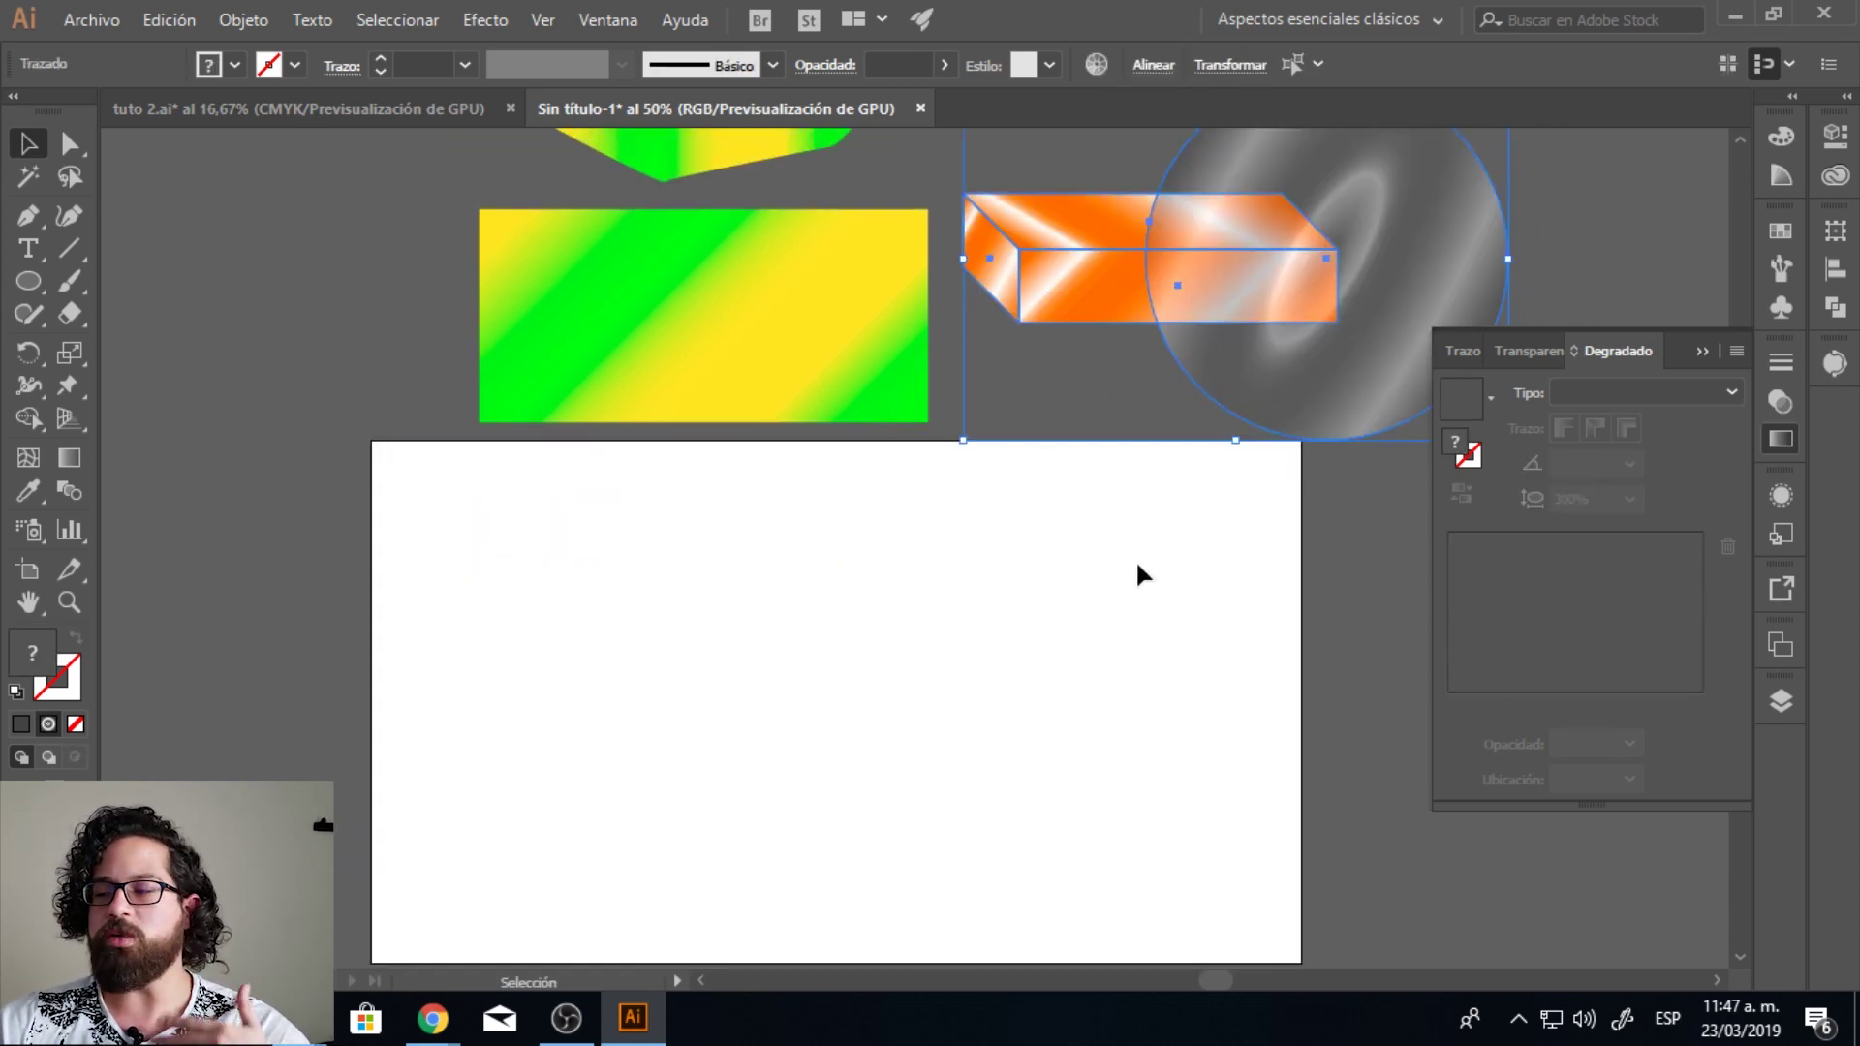
pyautogui.click(1116, 531)
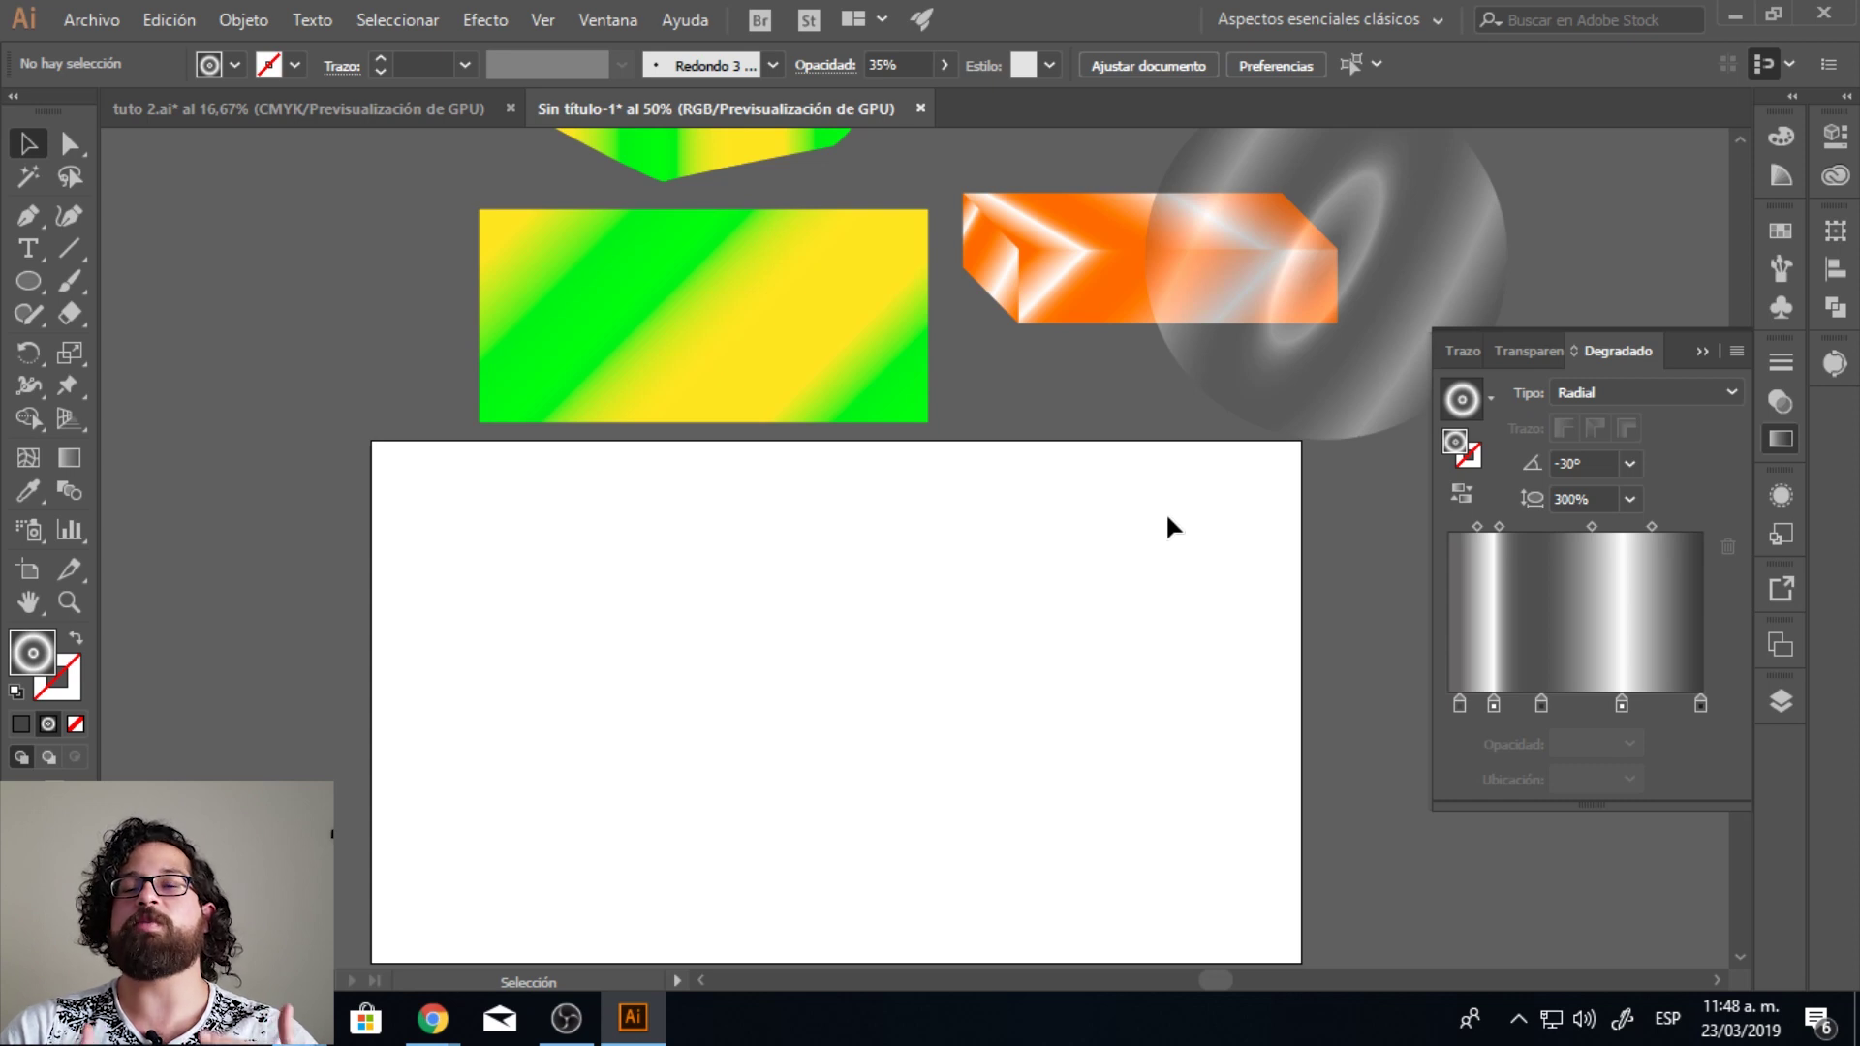
# Step: Draw a wide gradient-filled rectangle on the page and make its leftmost stop white
pyautogui.click(28, 281)
pyautogui.click(145, 274)
pyautogui.moveTo(494, 574); pyautogui.dragTo(1274, 826)
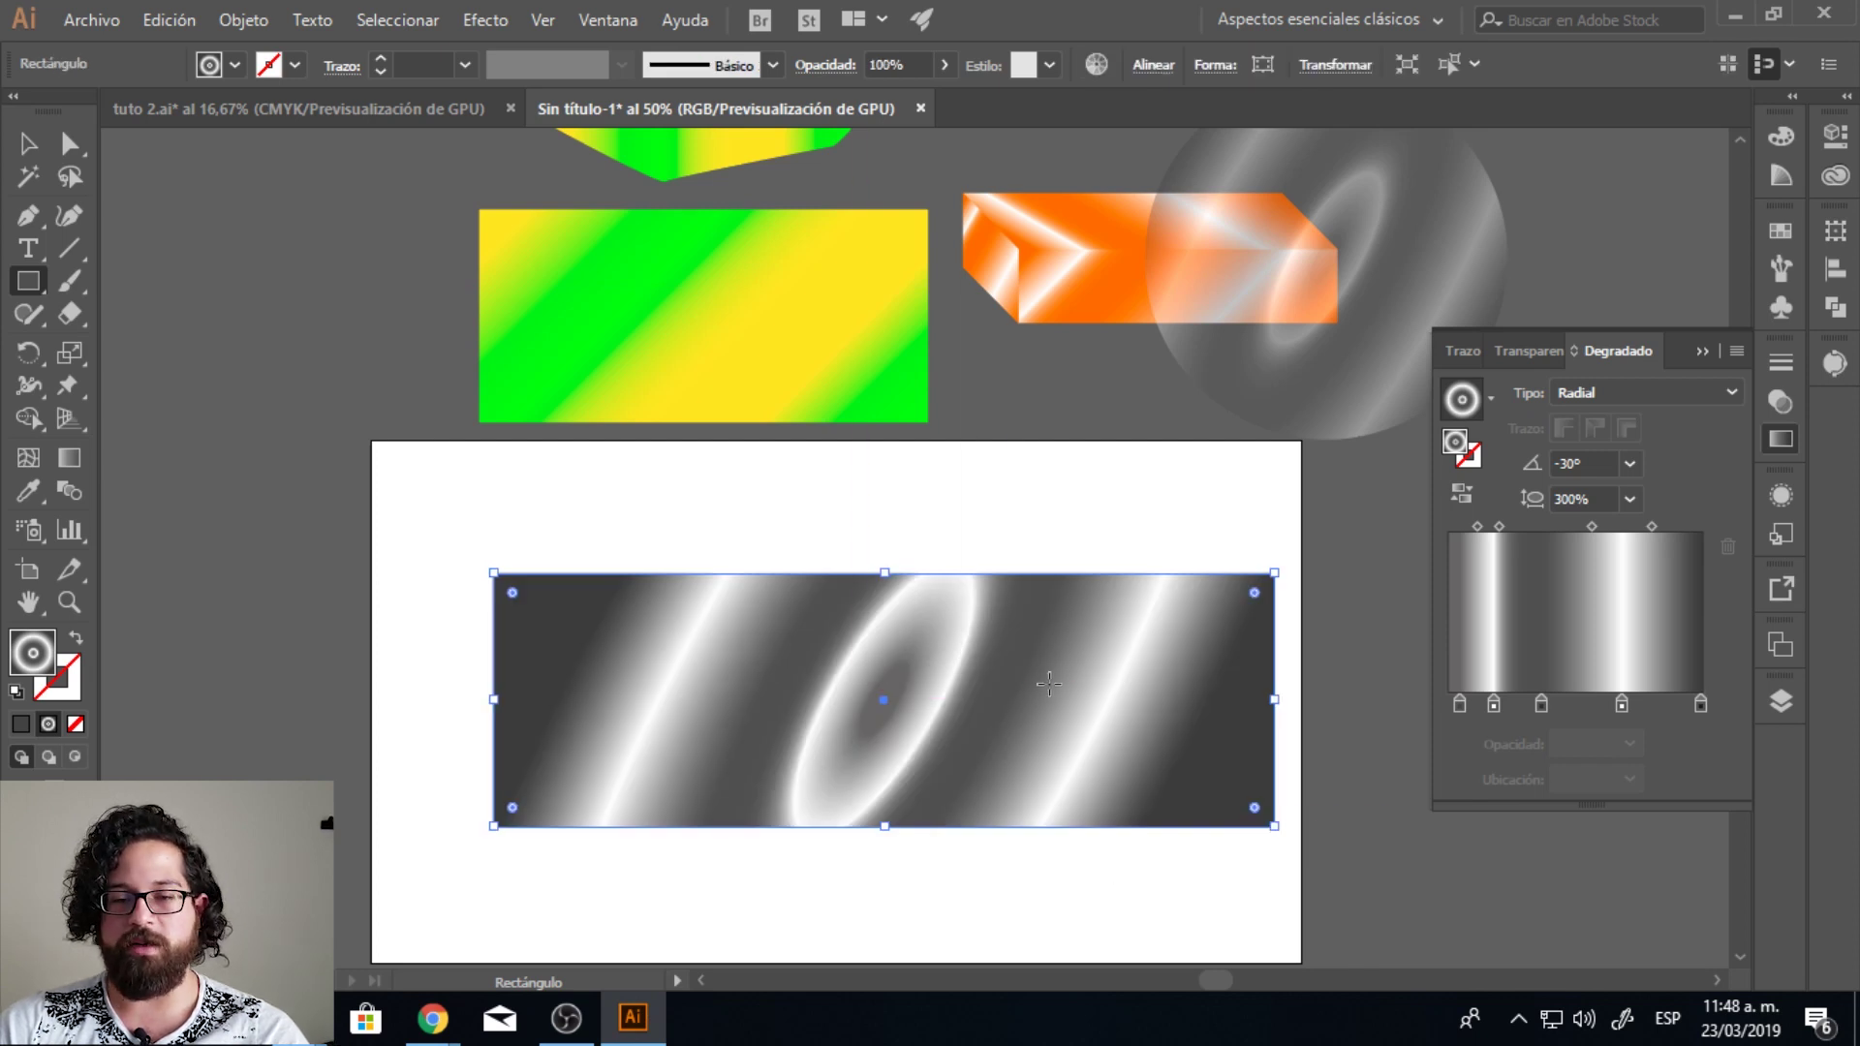
pyautogui.doubleClick(1459, 705)
pyautogui.moveTo(1572, 308); pyautogui.dragTo(1437, 328)
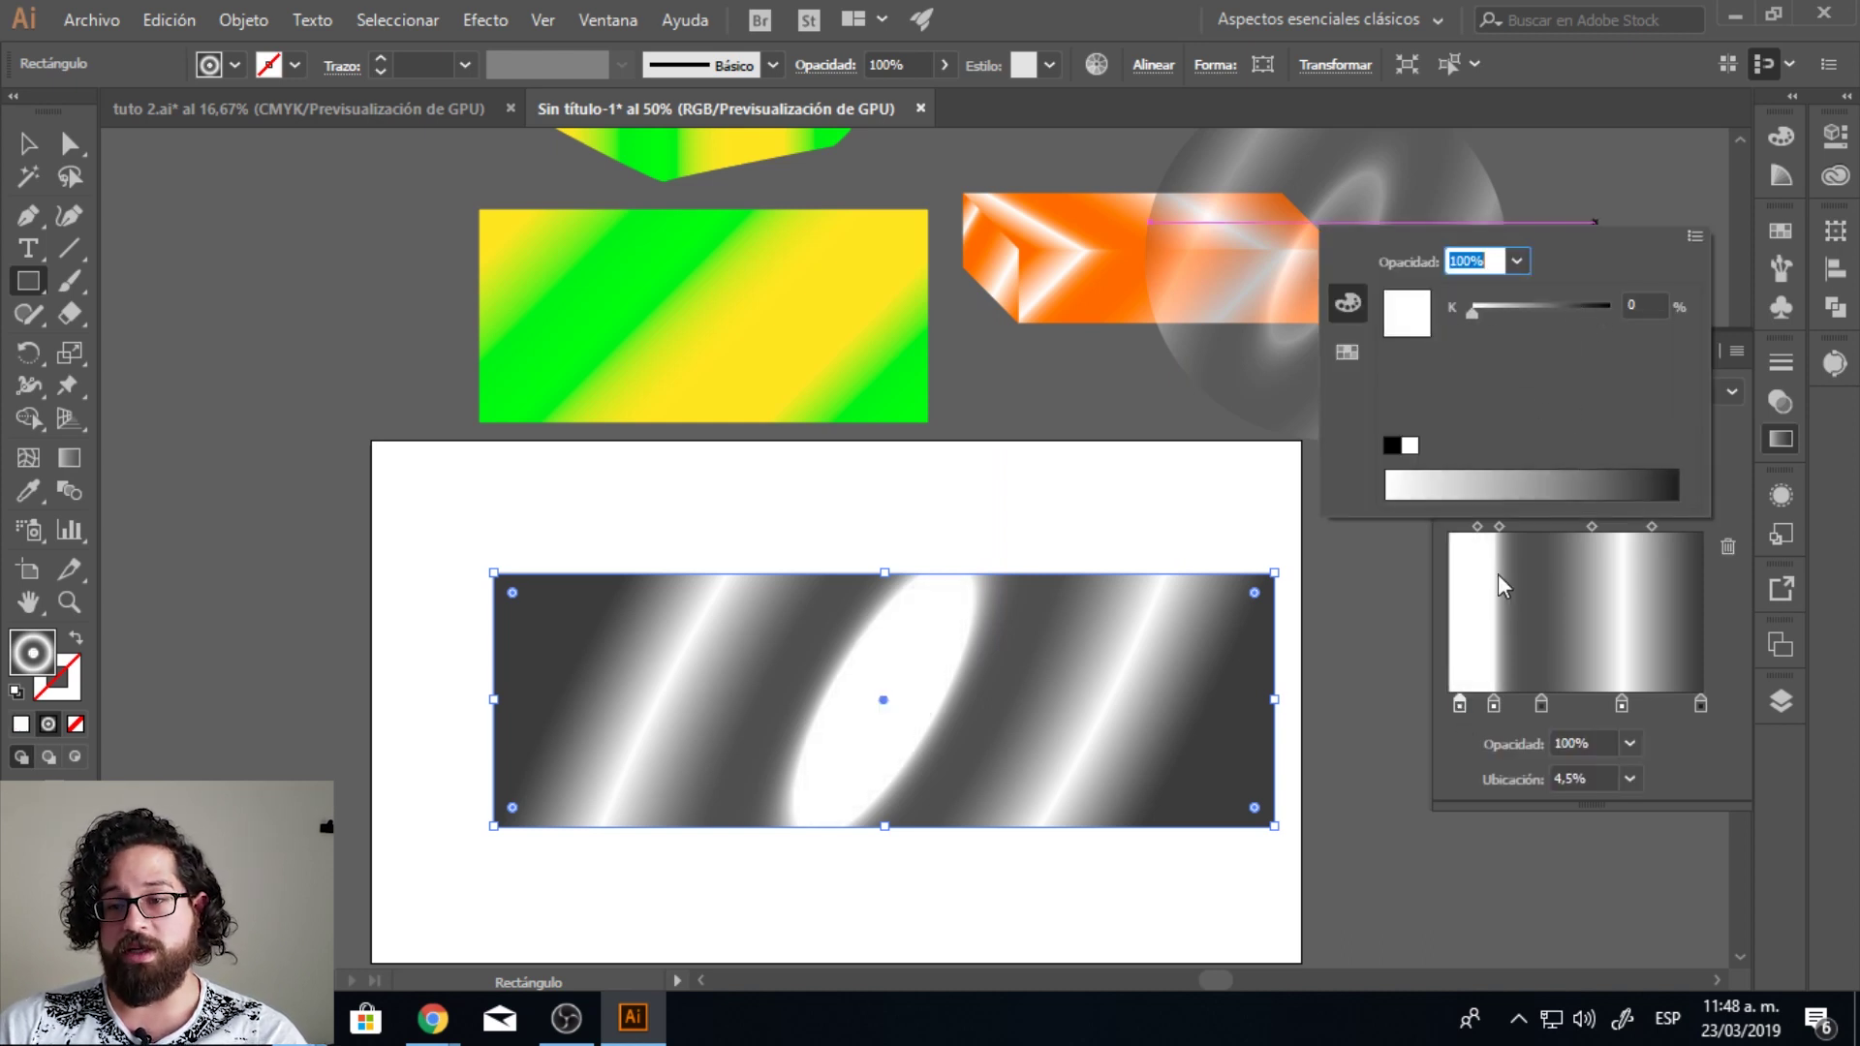
pyautogui.click(1720, 610)
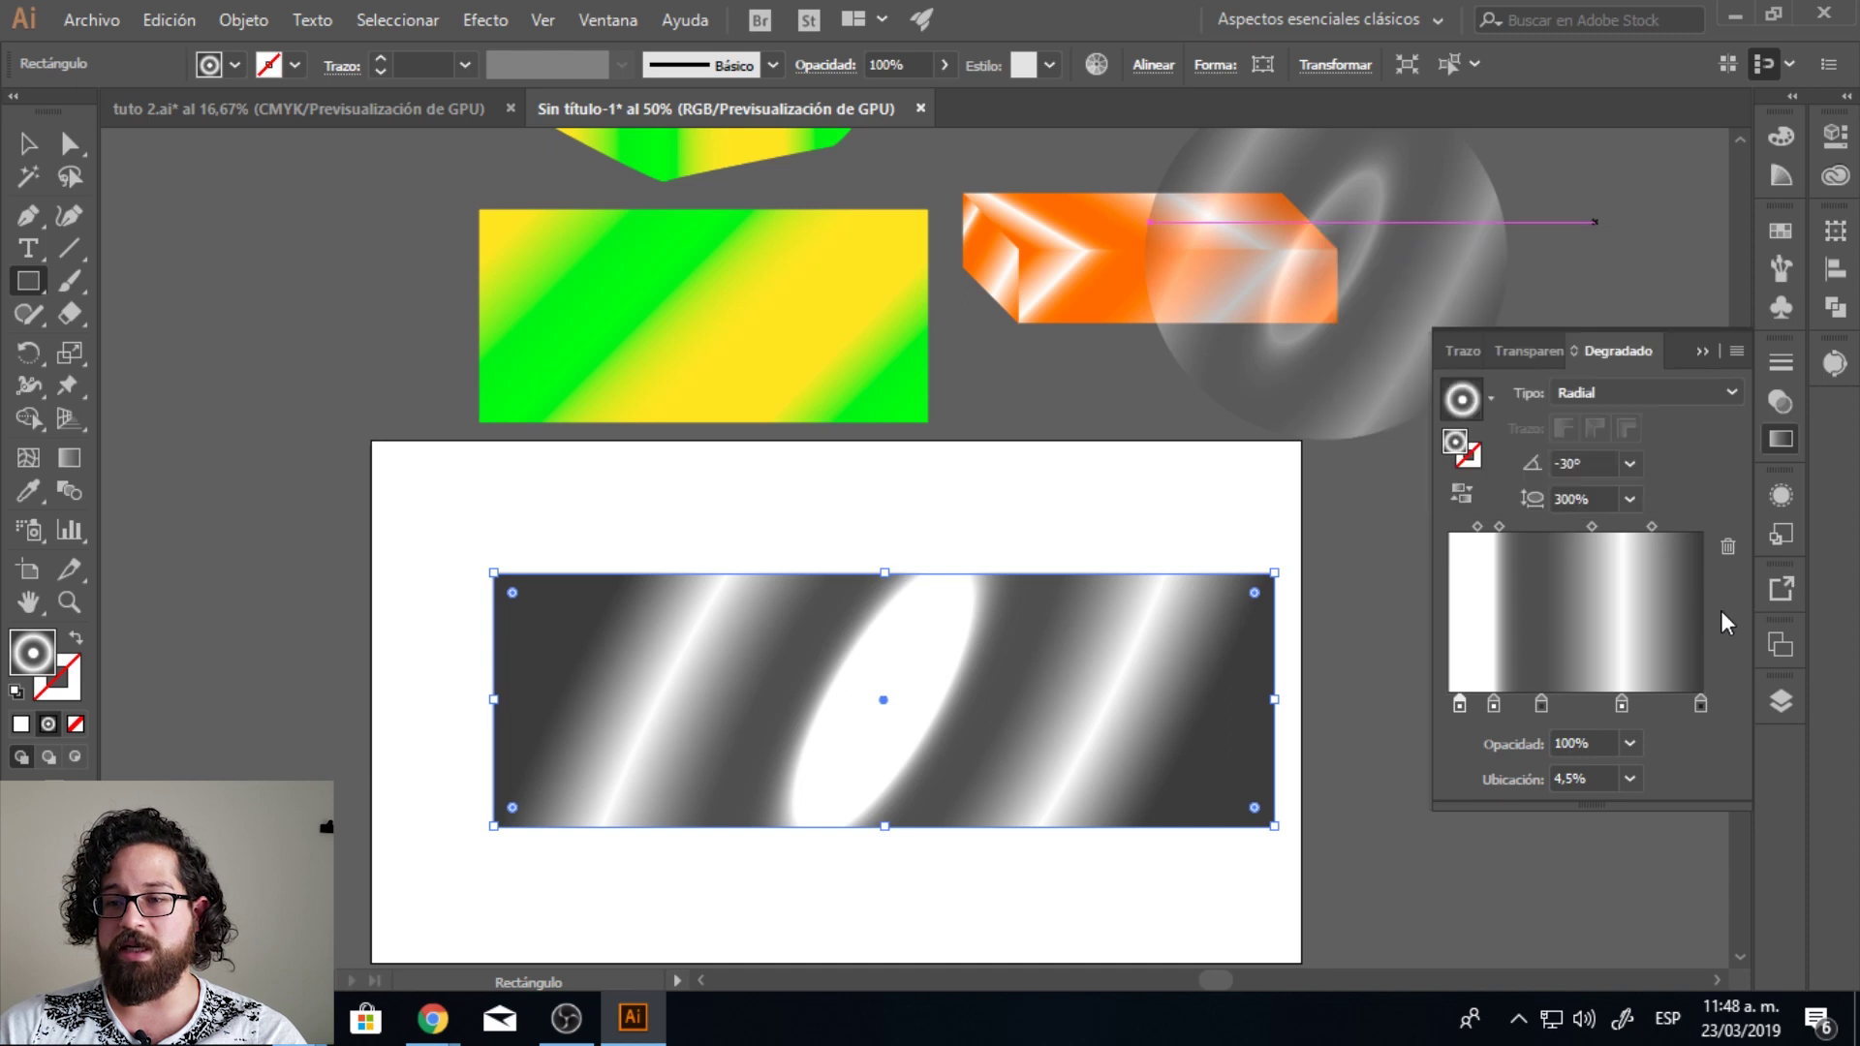
# Step: Change the gradient to Linear and remove the extra middle stops, leaving white-to-dark grey
pyautogui.click(1732, 391)
pyautogui.click(1642, 423)
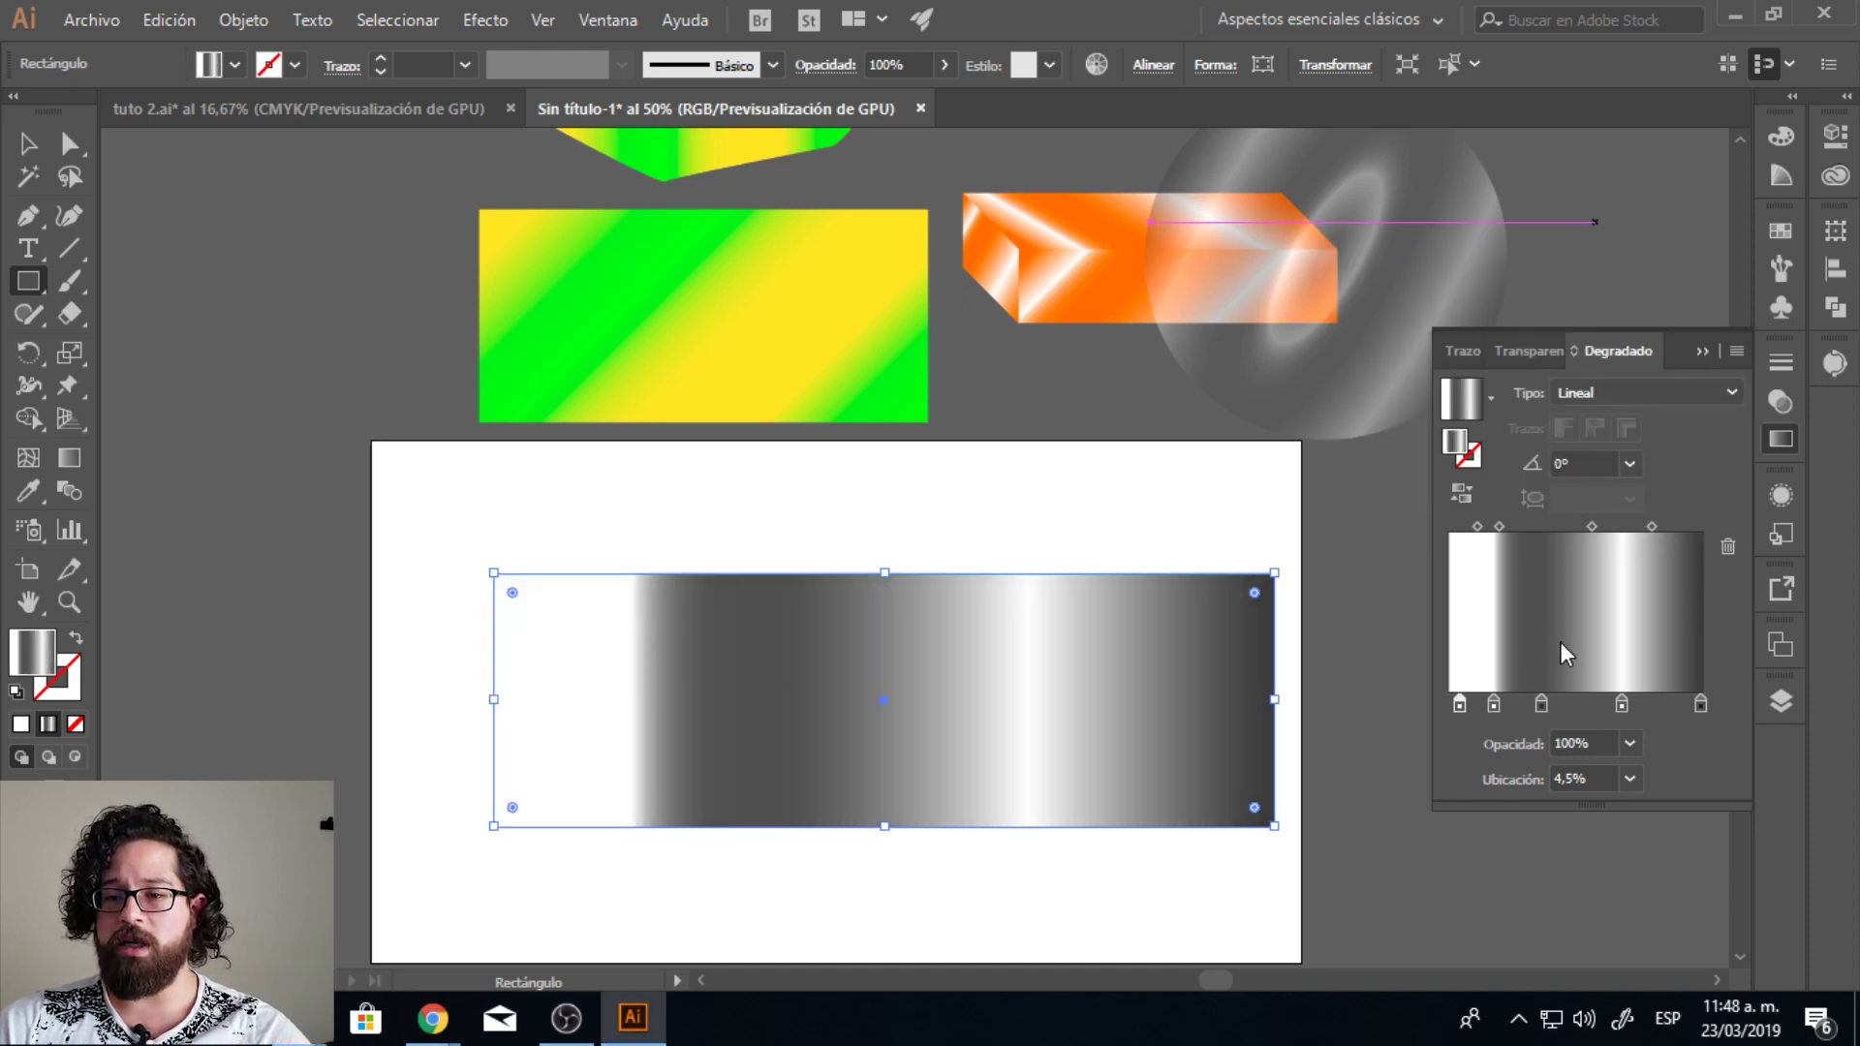
pyautogui.click(1494, 704)
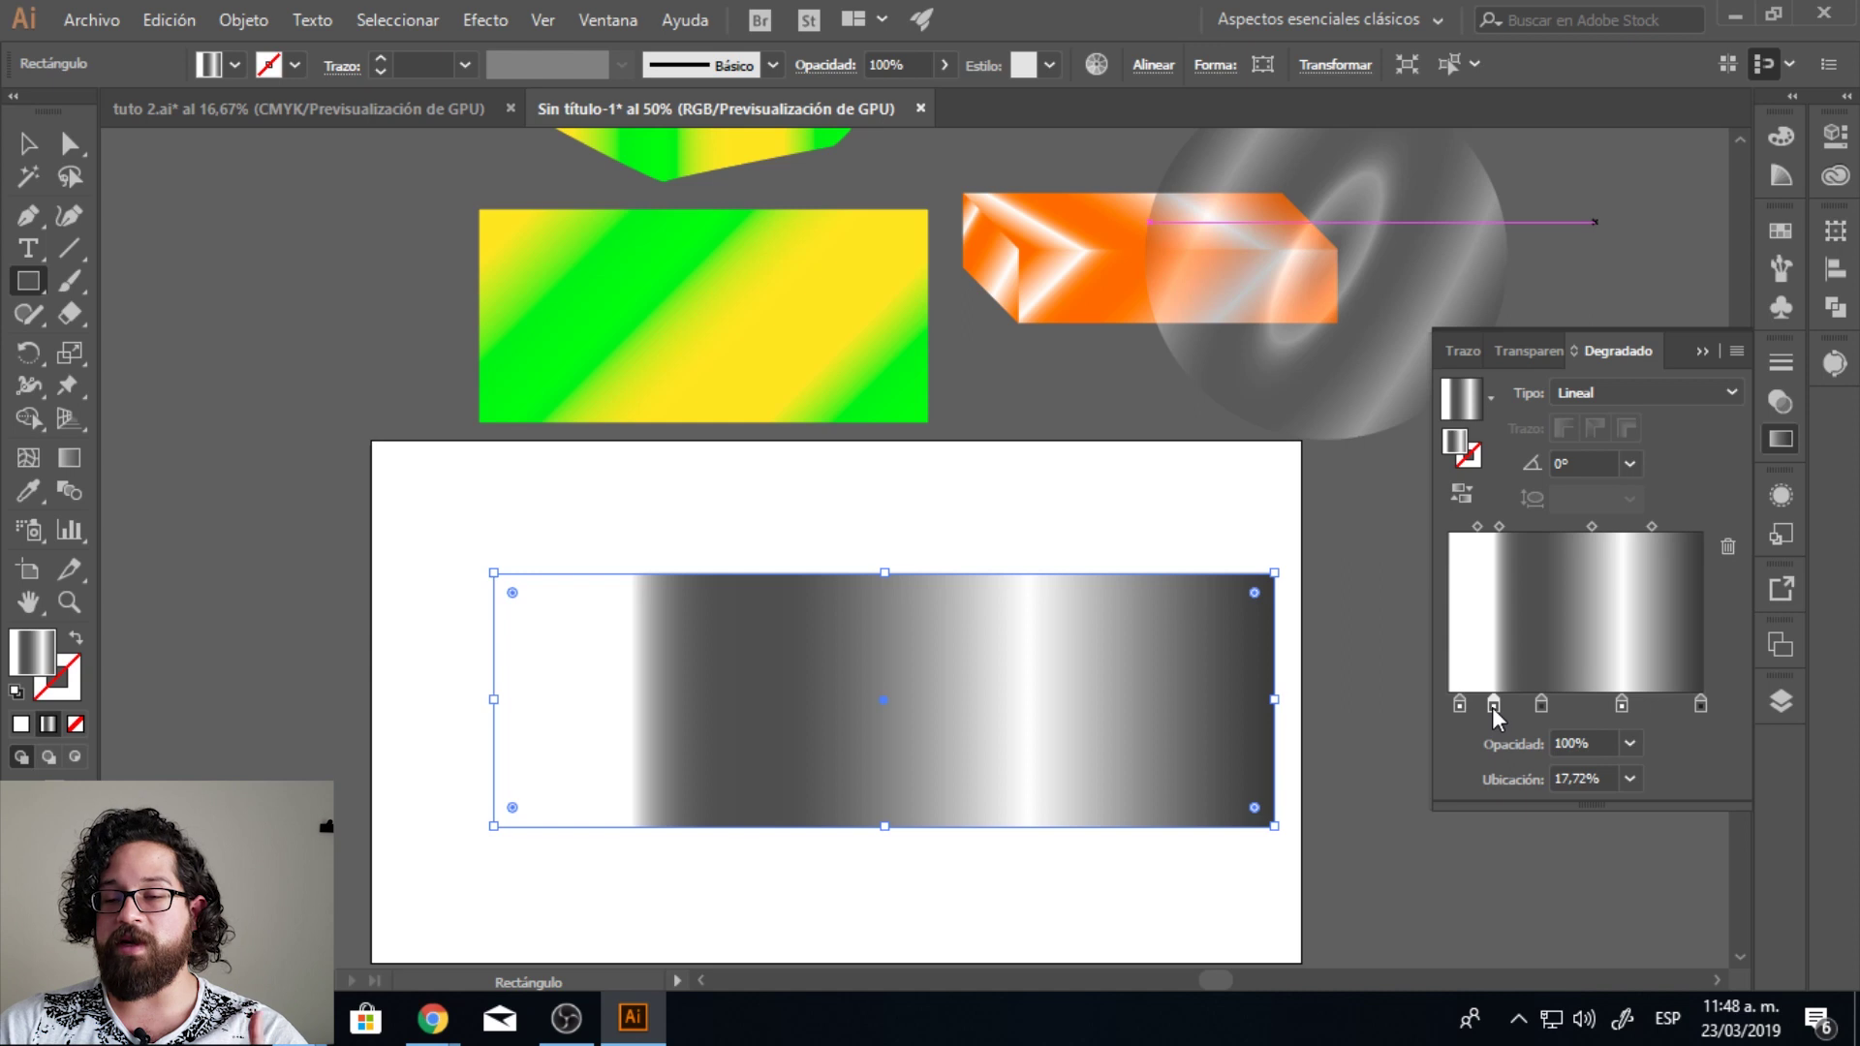
pyautogui.click(1728, 547)
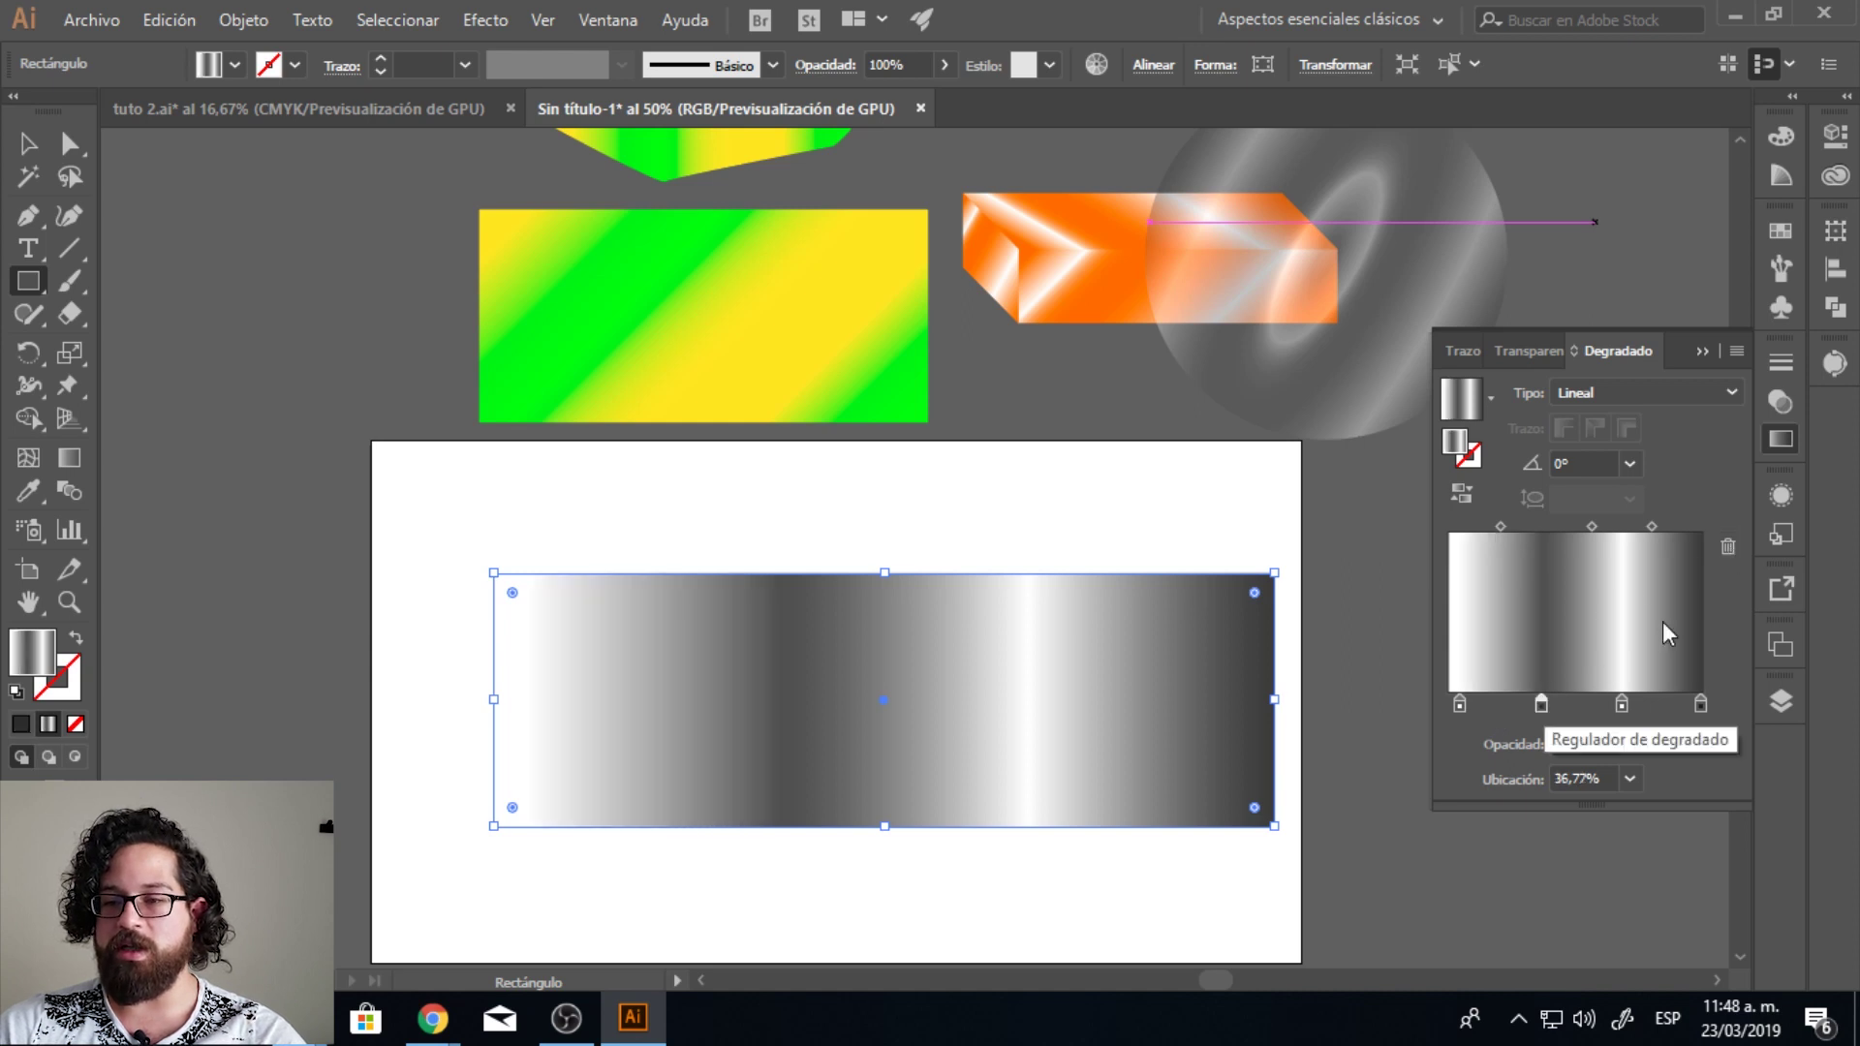
pyautogui.moveTo(1545, 700); pyautogui.dragTo(1664, 595)
pyautogui.click(1728, 548)
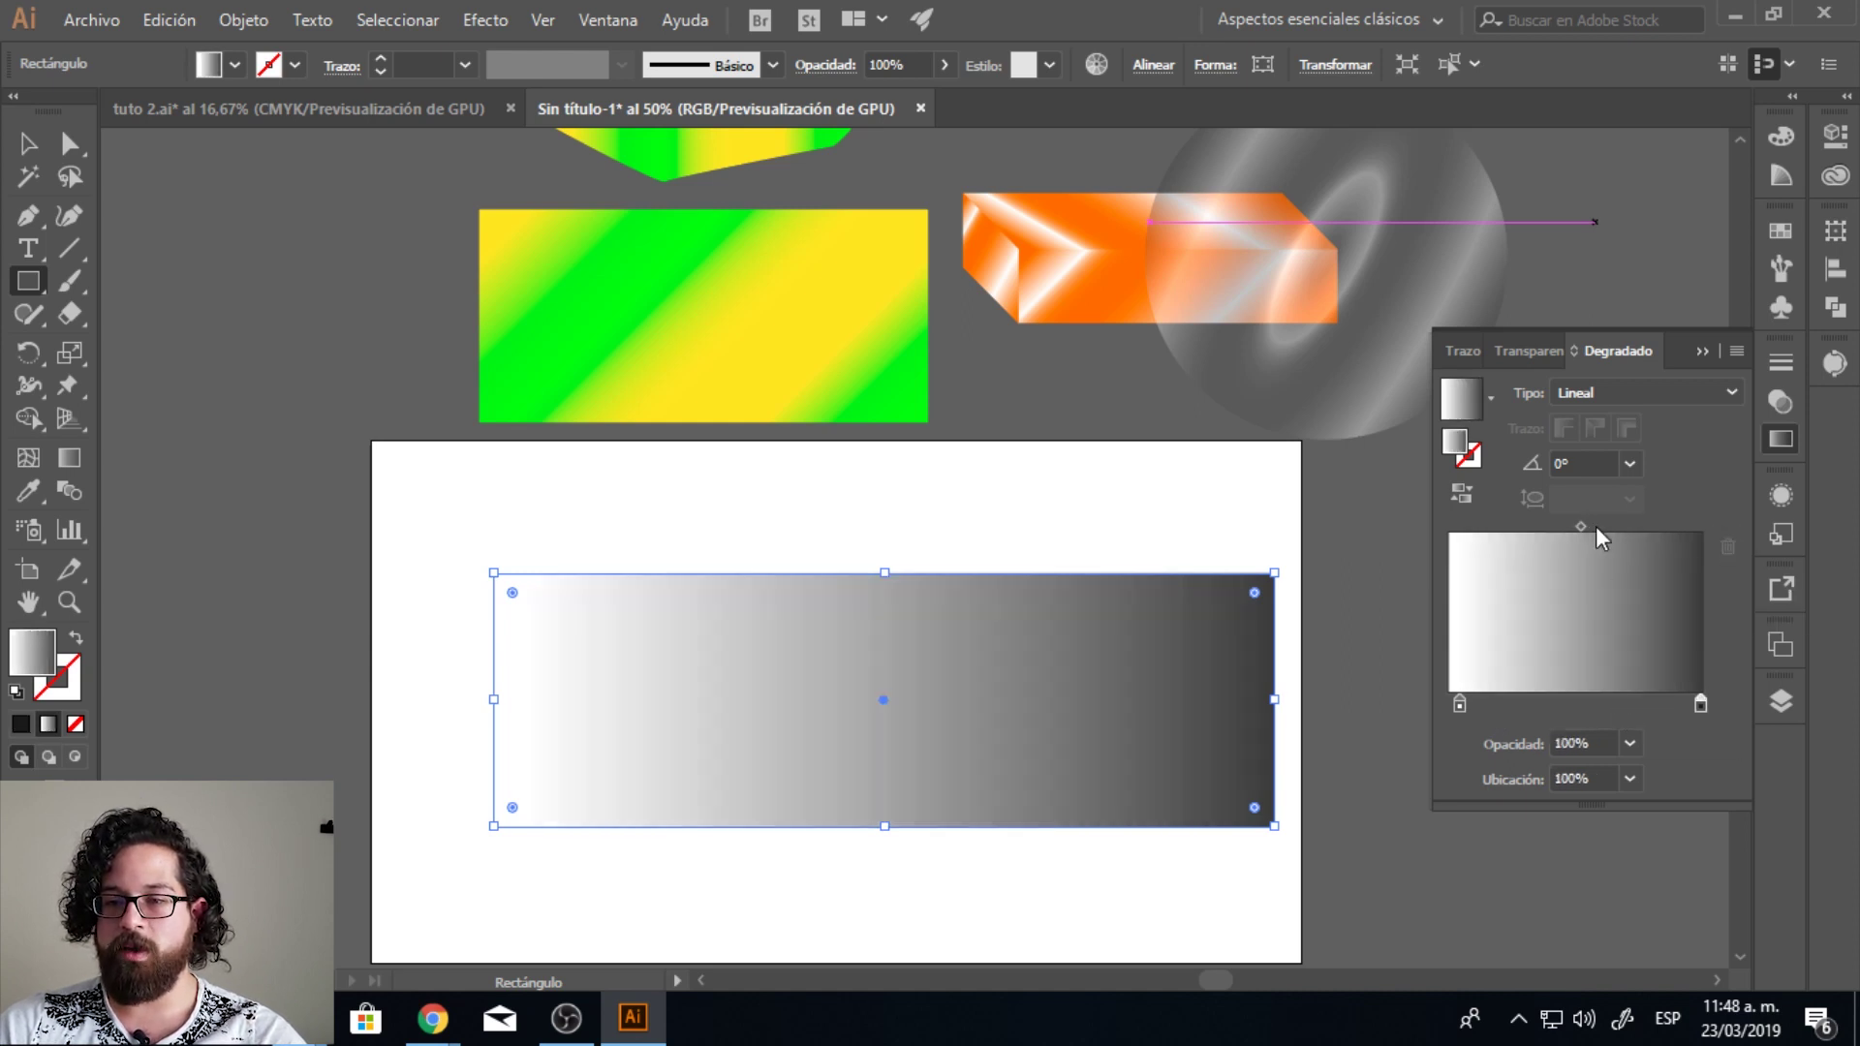
pyautogui.moveTo(1581, 526); pyautogui.dragTo(1568, 526)
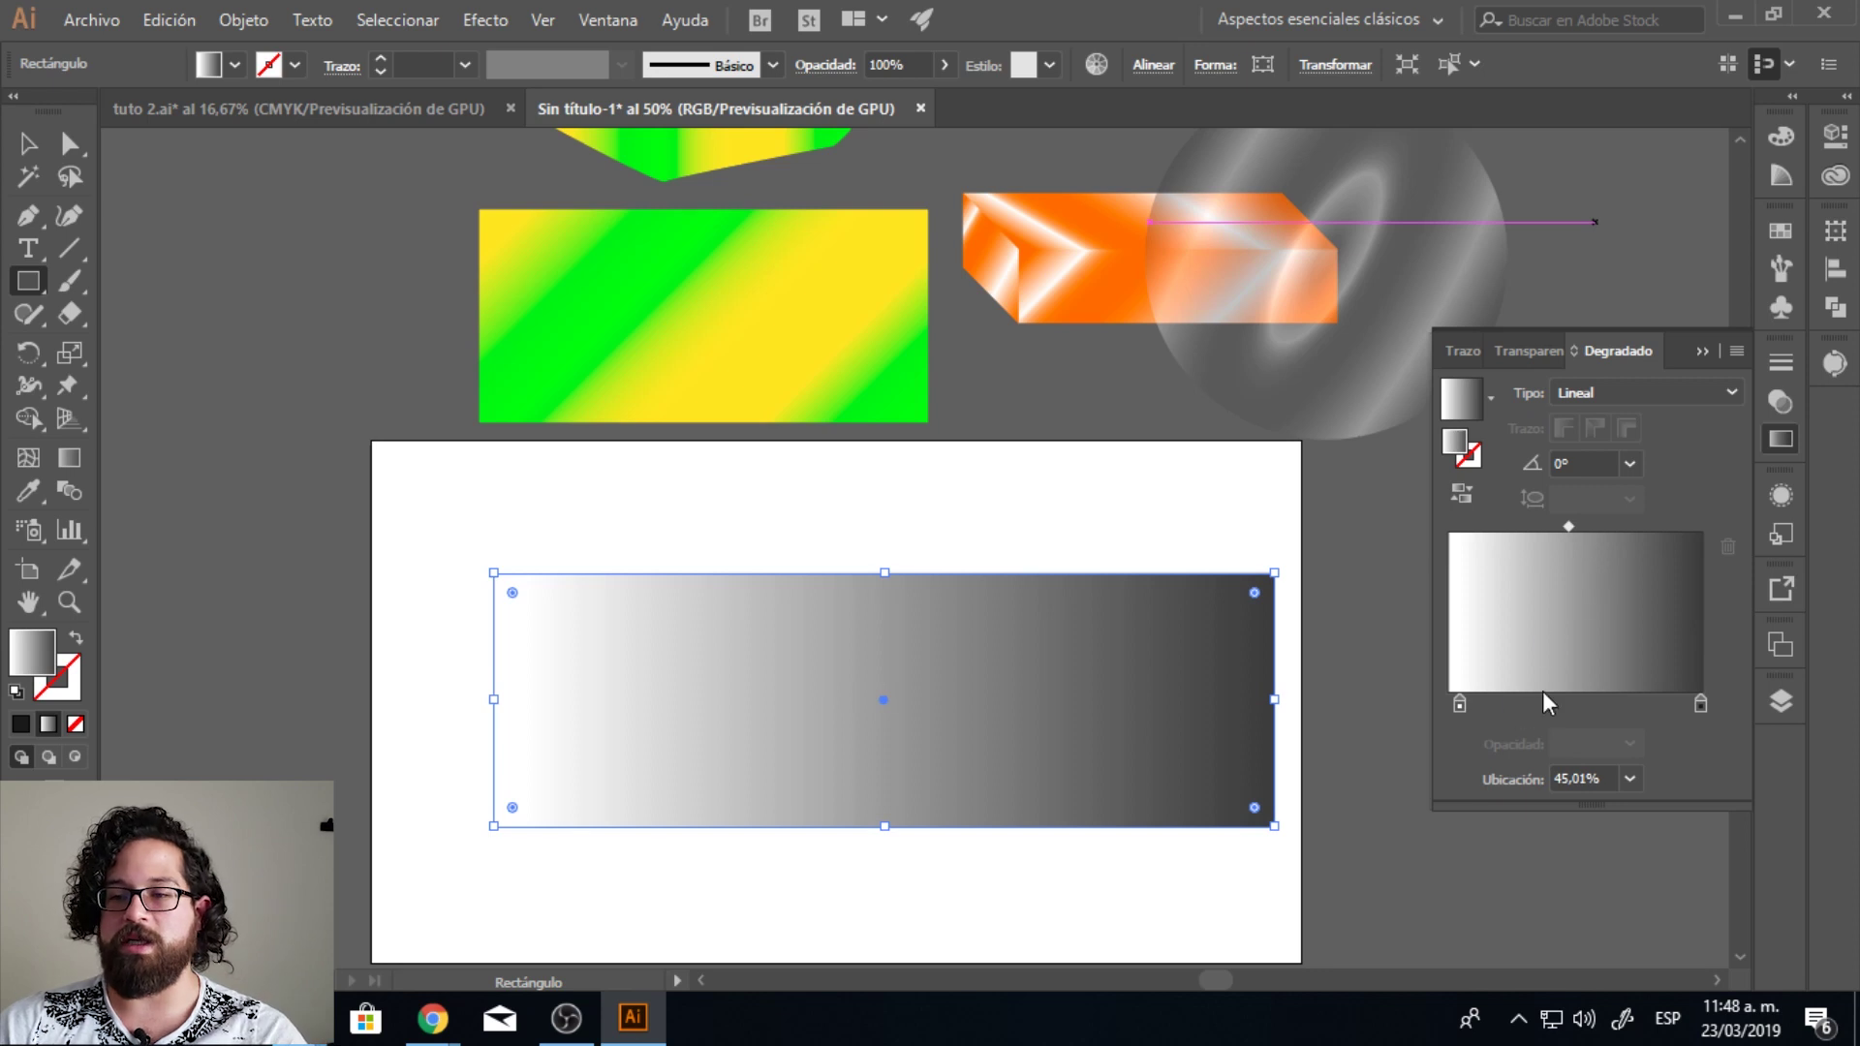
pyautogui.press('v')
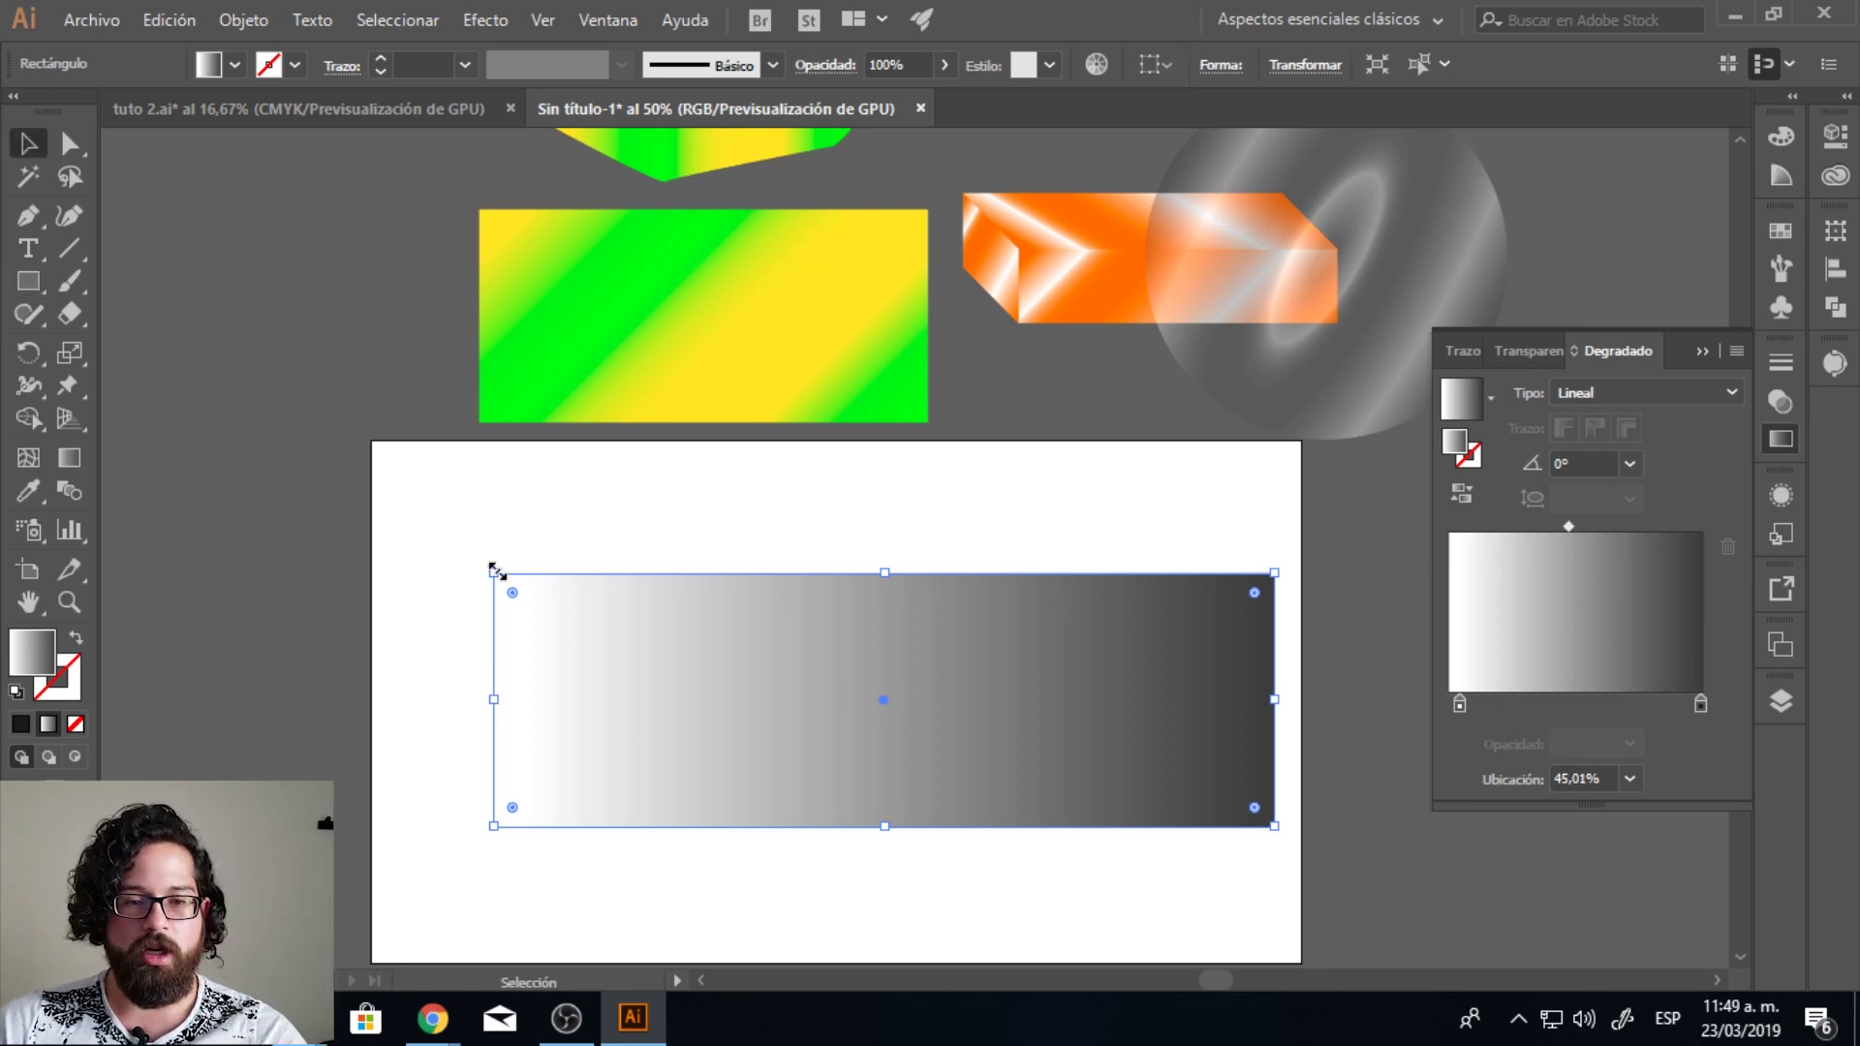
pyautogui.moveTo(494, 572); pyautogui.dragTo(424, 510)
# Step: Check the colours of the rectangle's white start stop and dark-grey end stop
pyautogui.hscroll(-1, 872, 629)
pyautogui.scroll(-1, 872, 630)
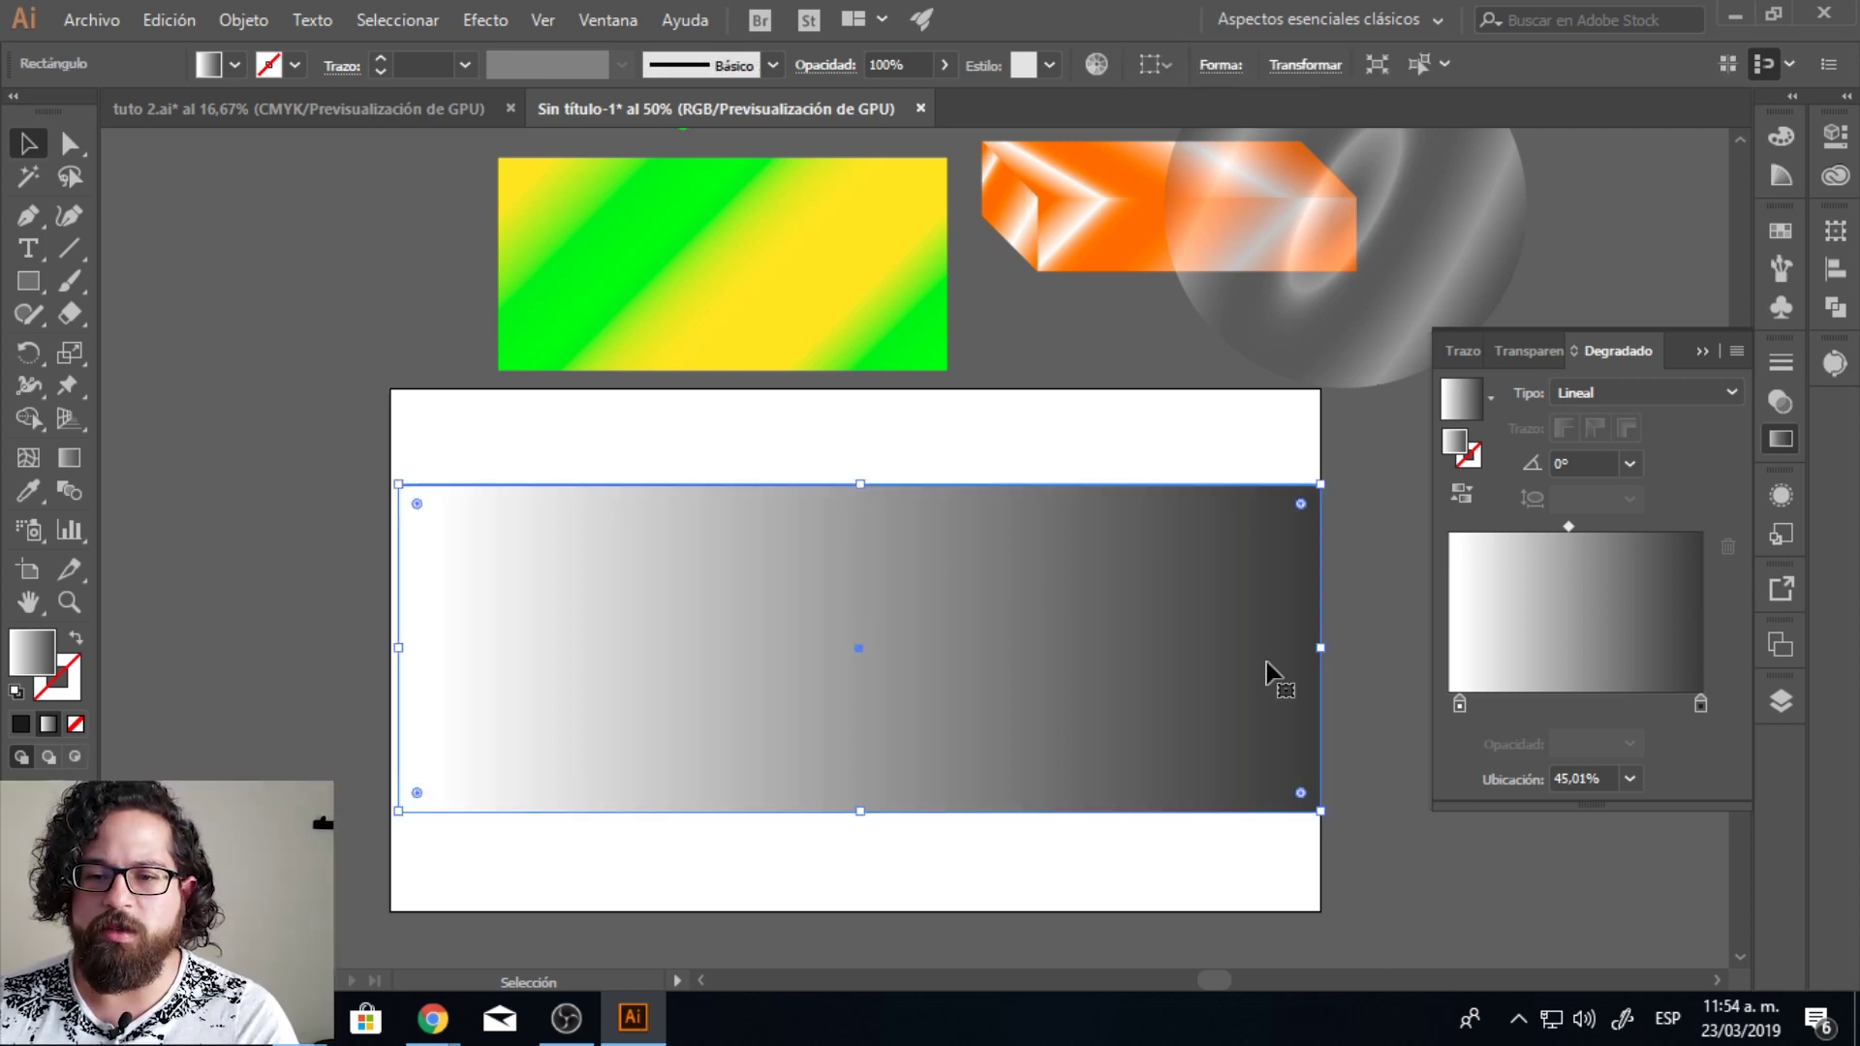
pyautogui.click(1459, 703)
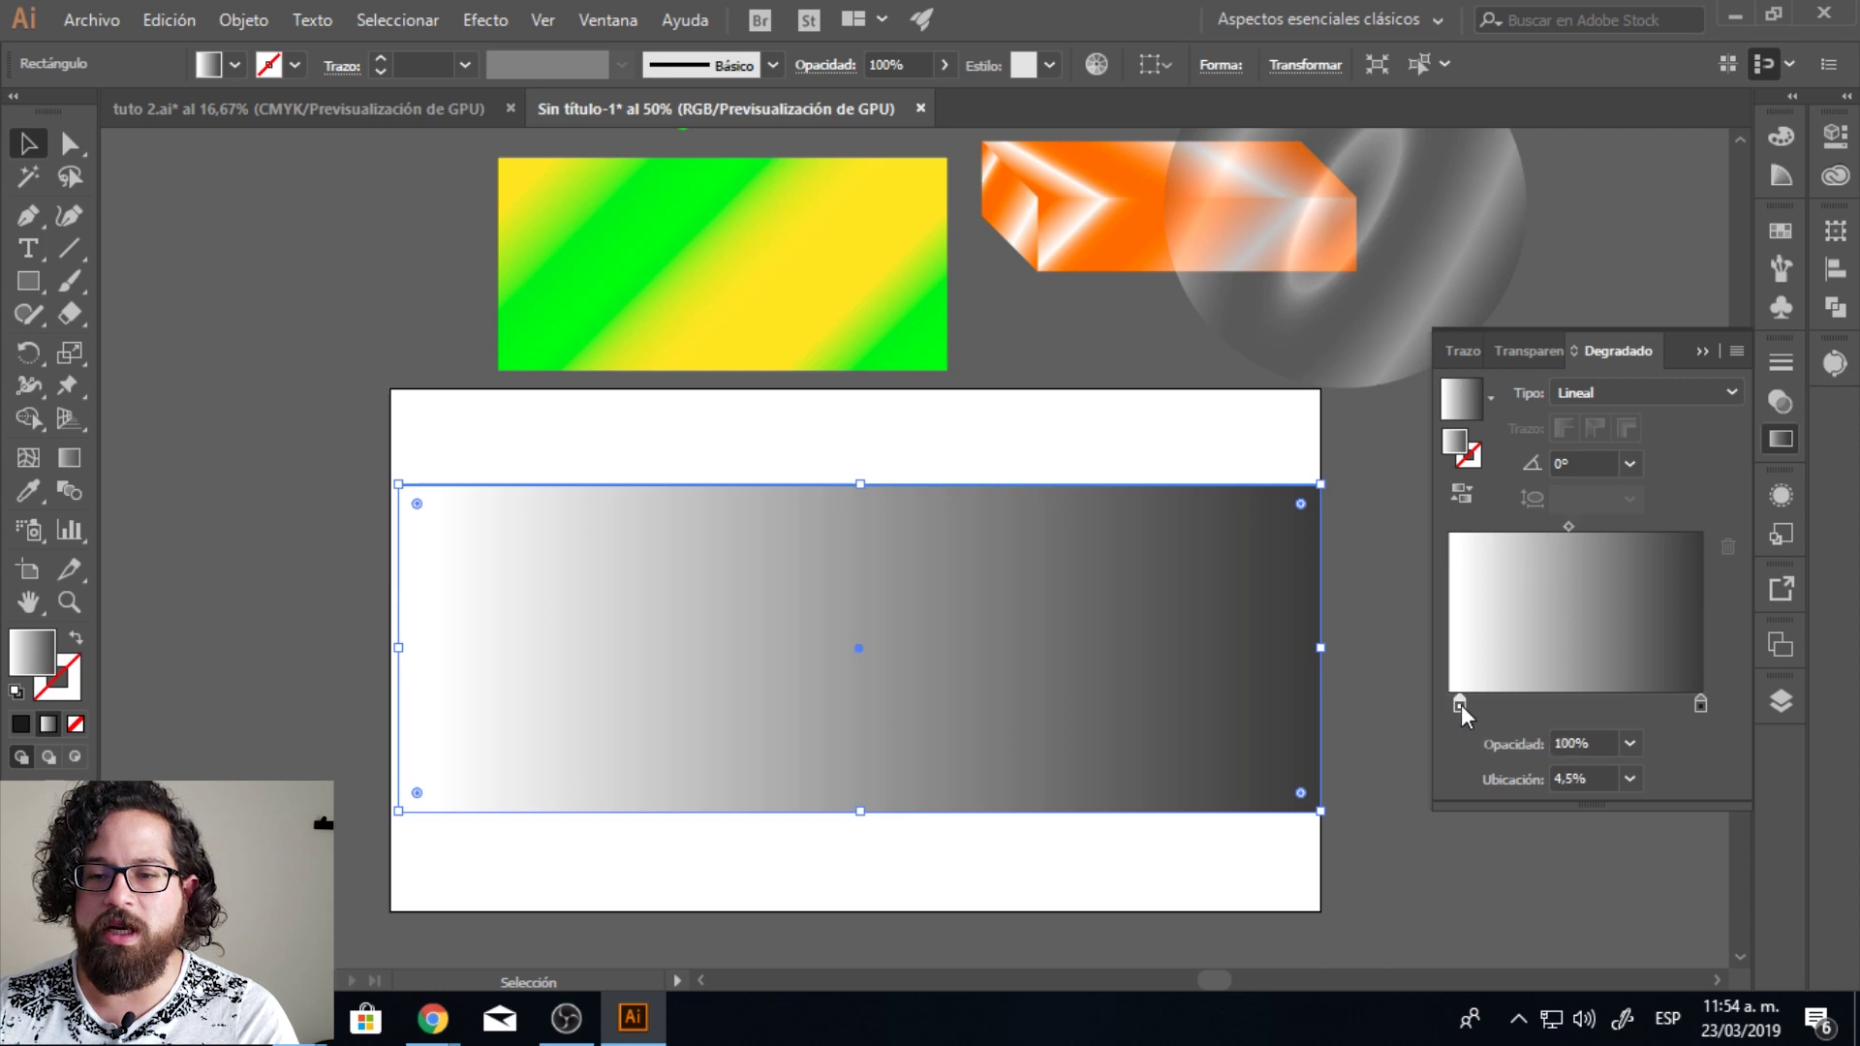
pyautogui.doubleClick(1460, 705)
pyautogui.doubleClick(1698, 703)
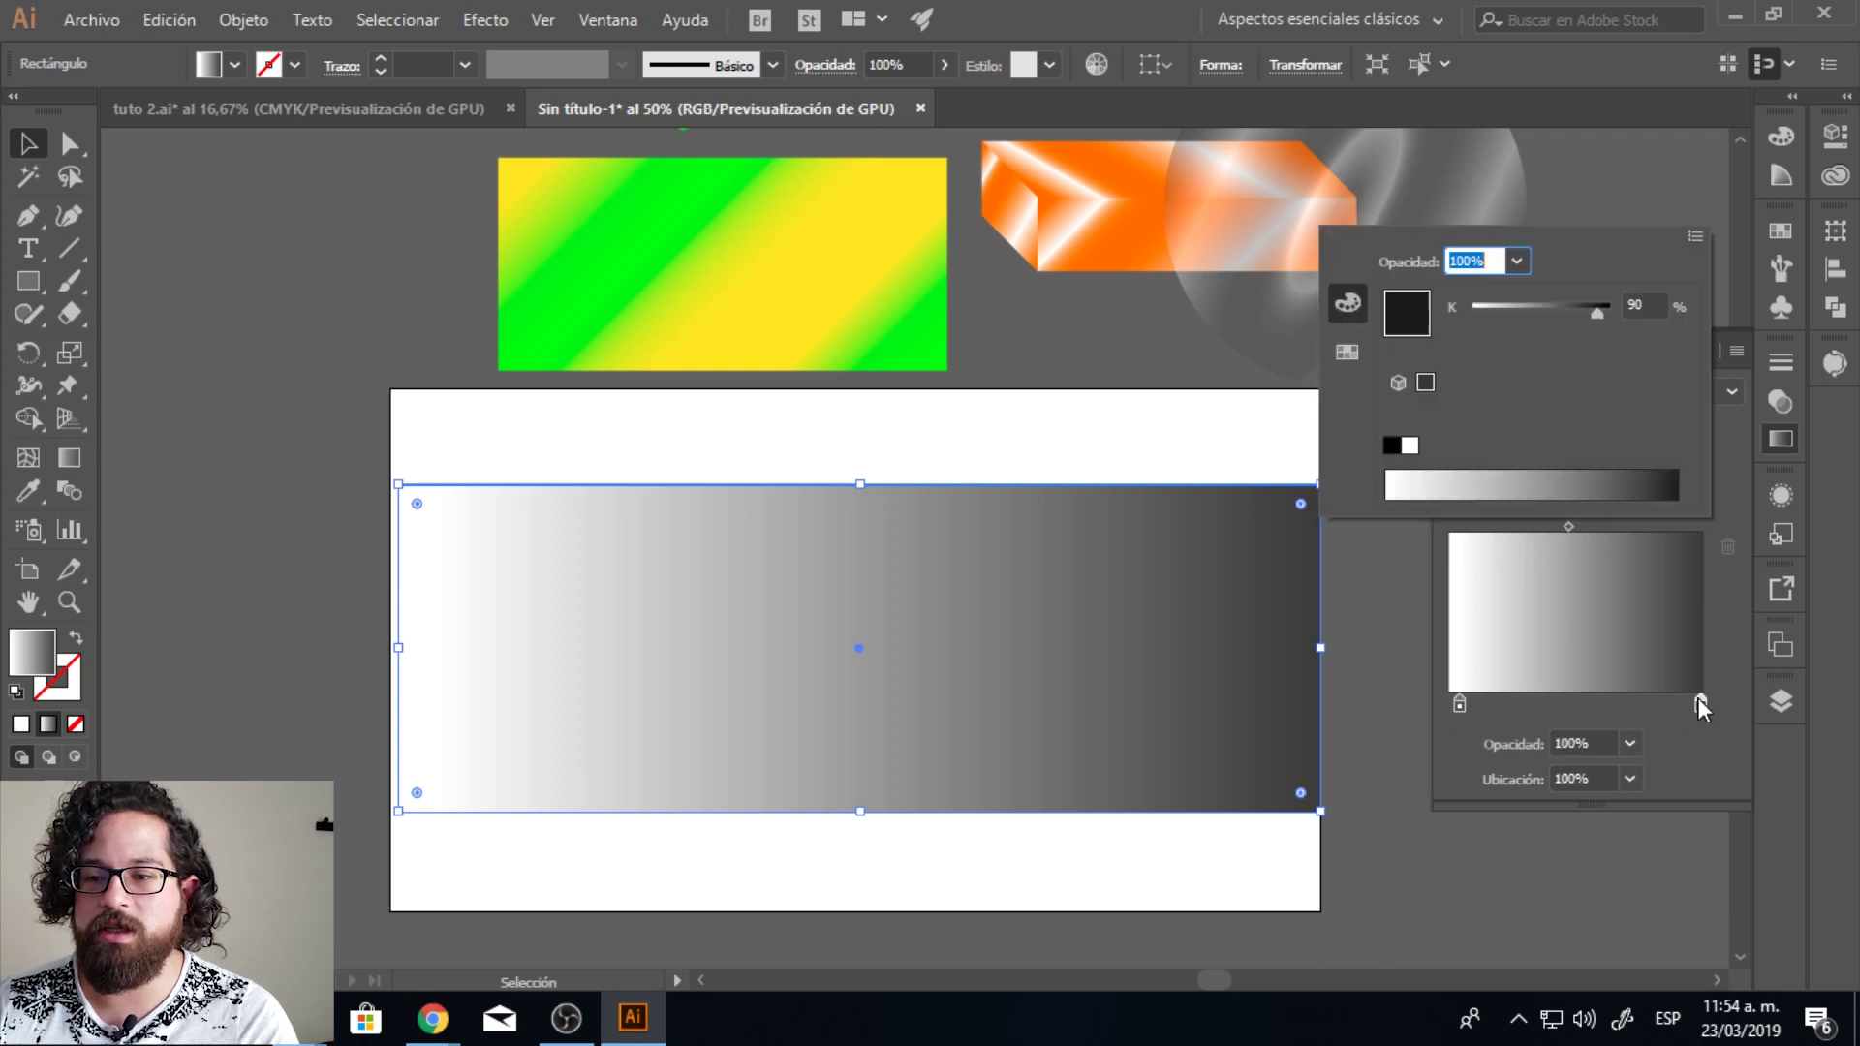
pyautogui.click(485, 19)
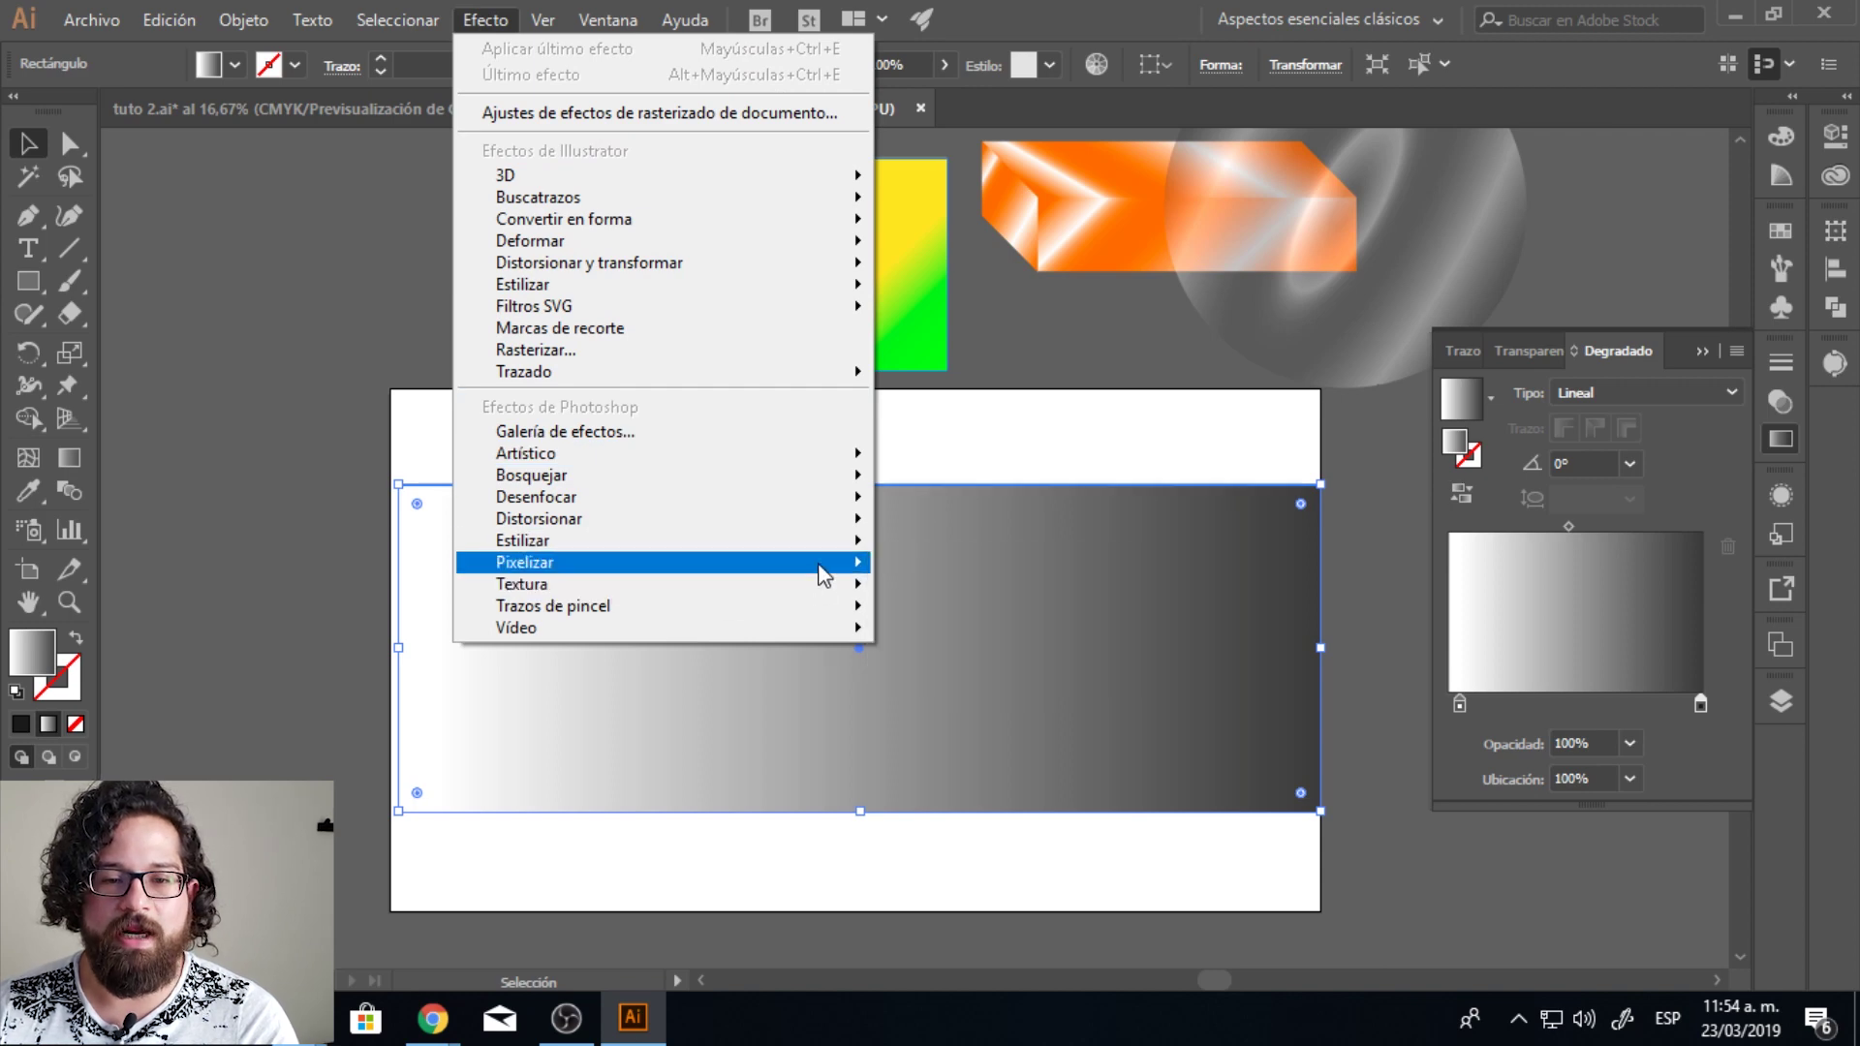
pyautogui.moveTo(525, 561)
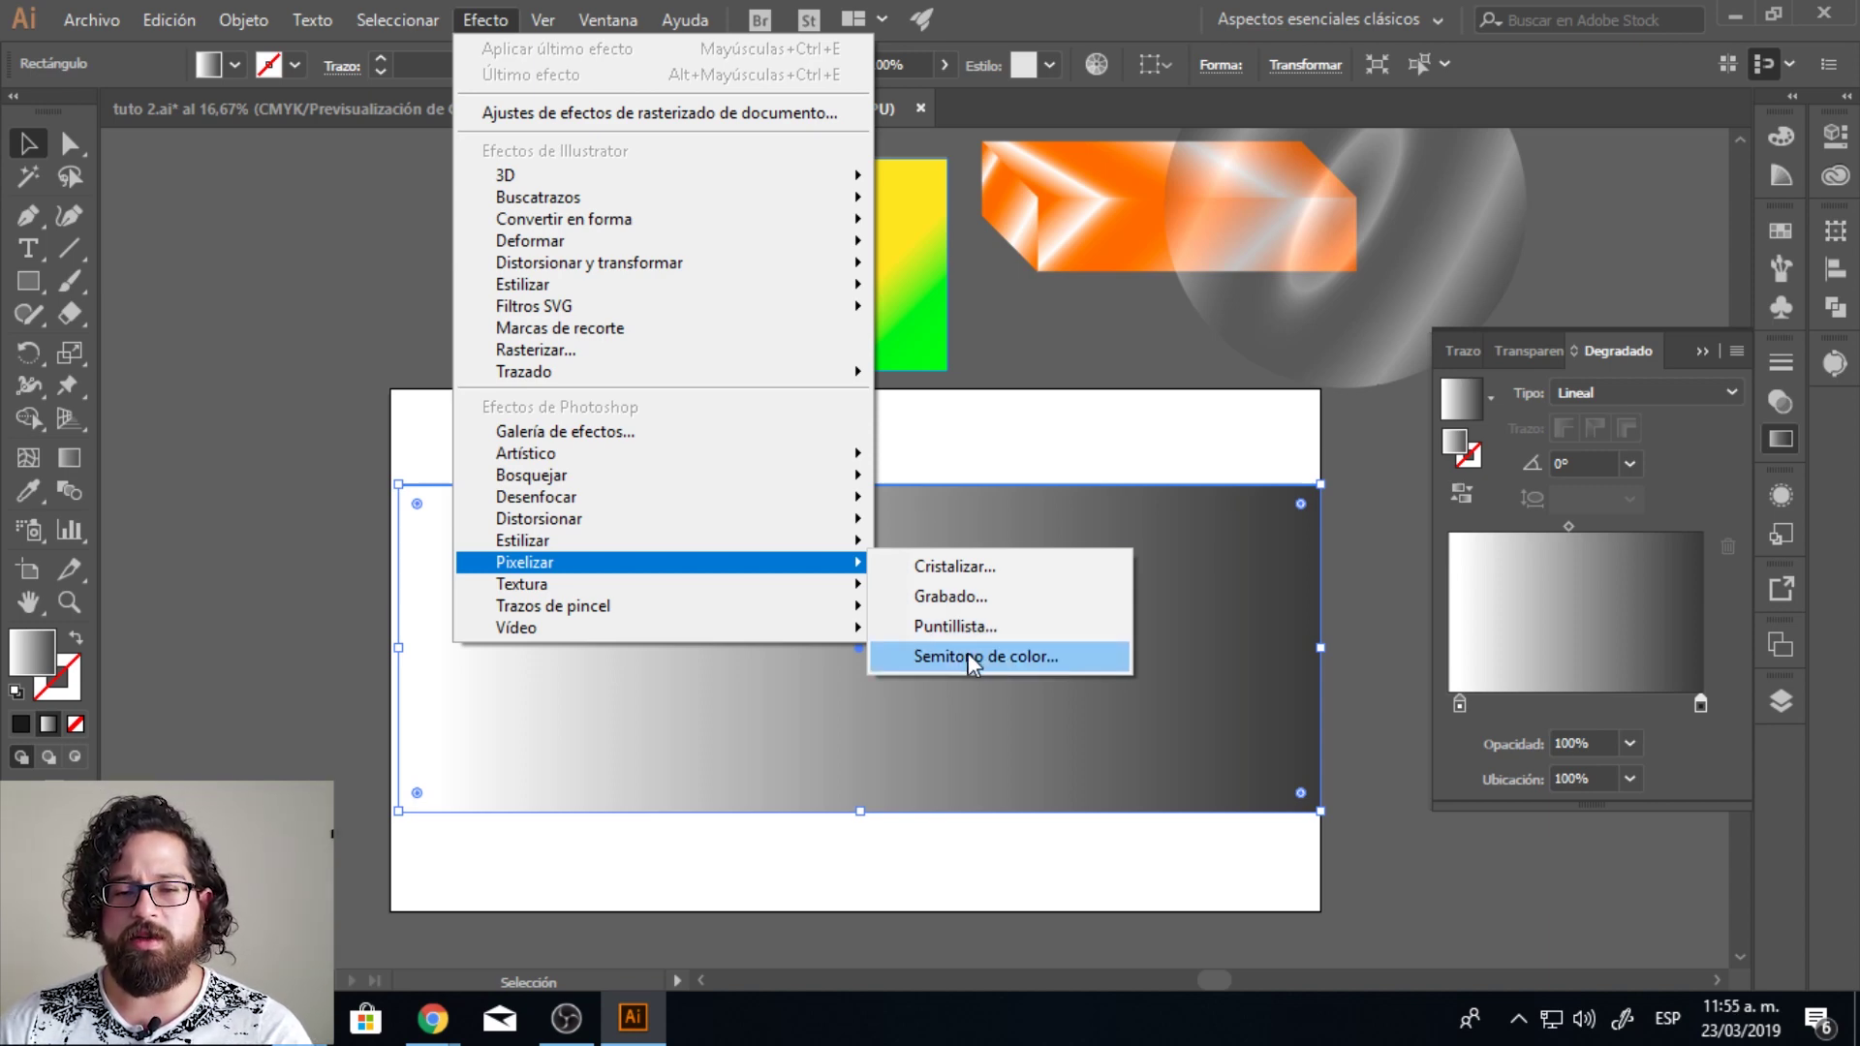
pyautogui.click(968, 653)
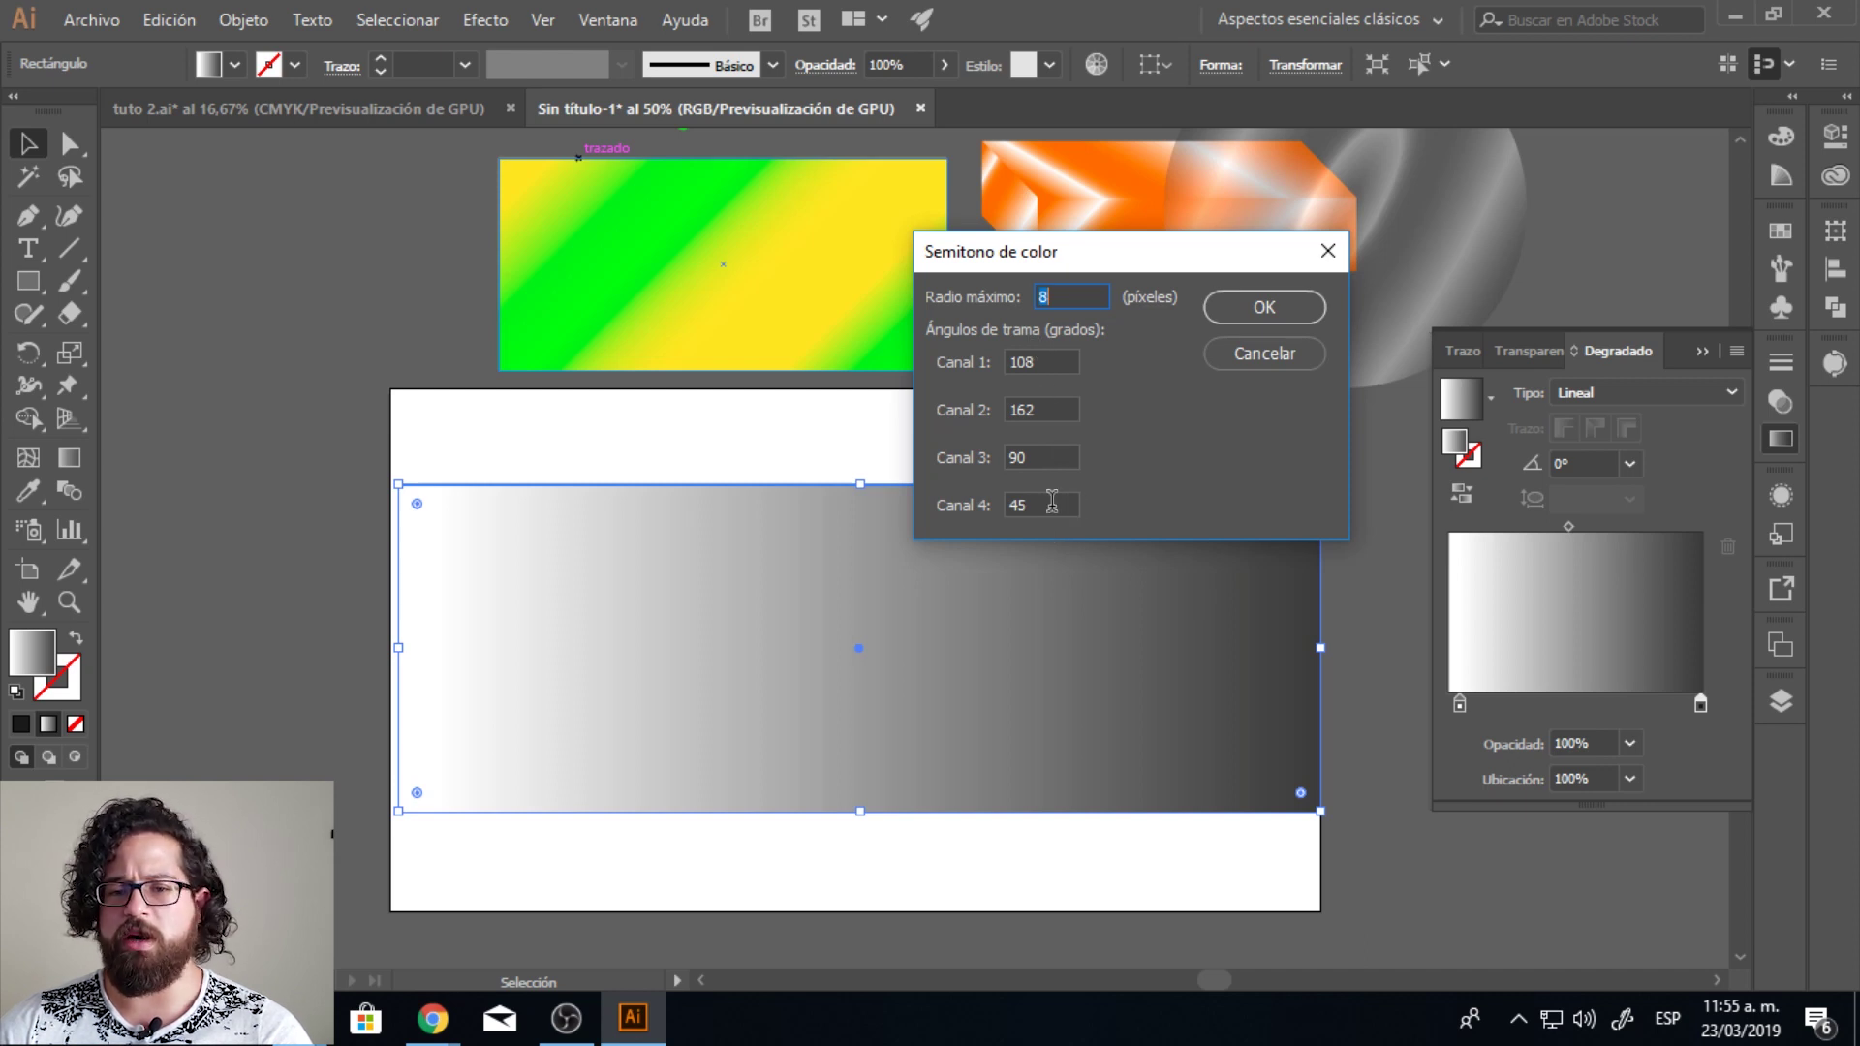
pyautogui.click(1249, 312)
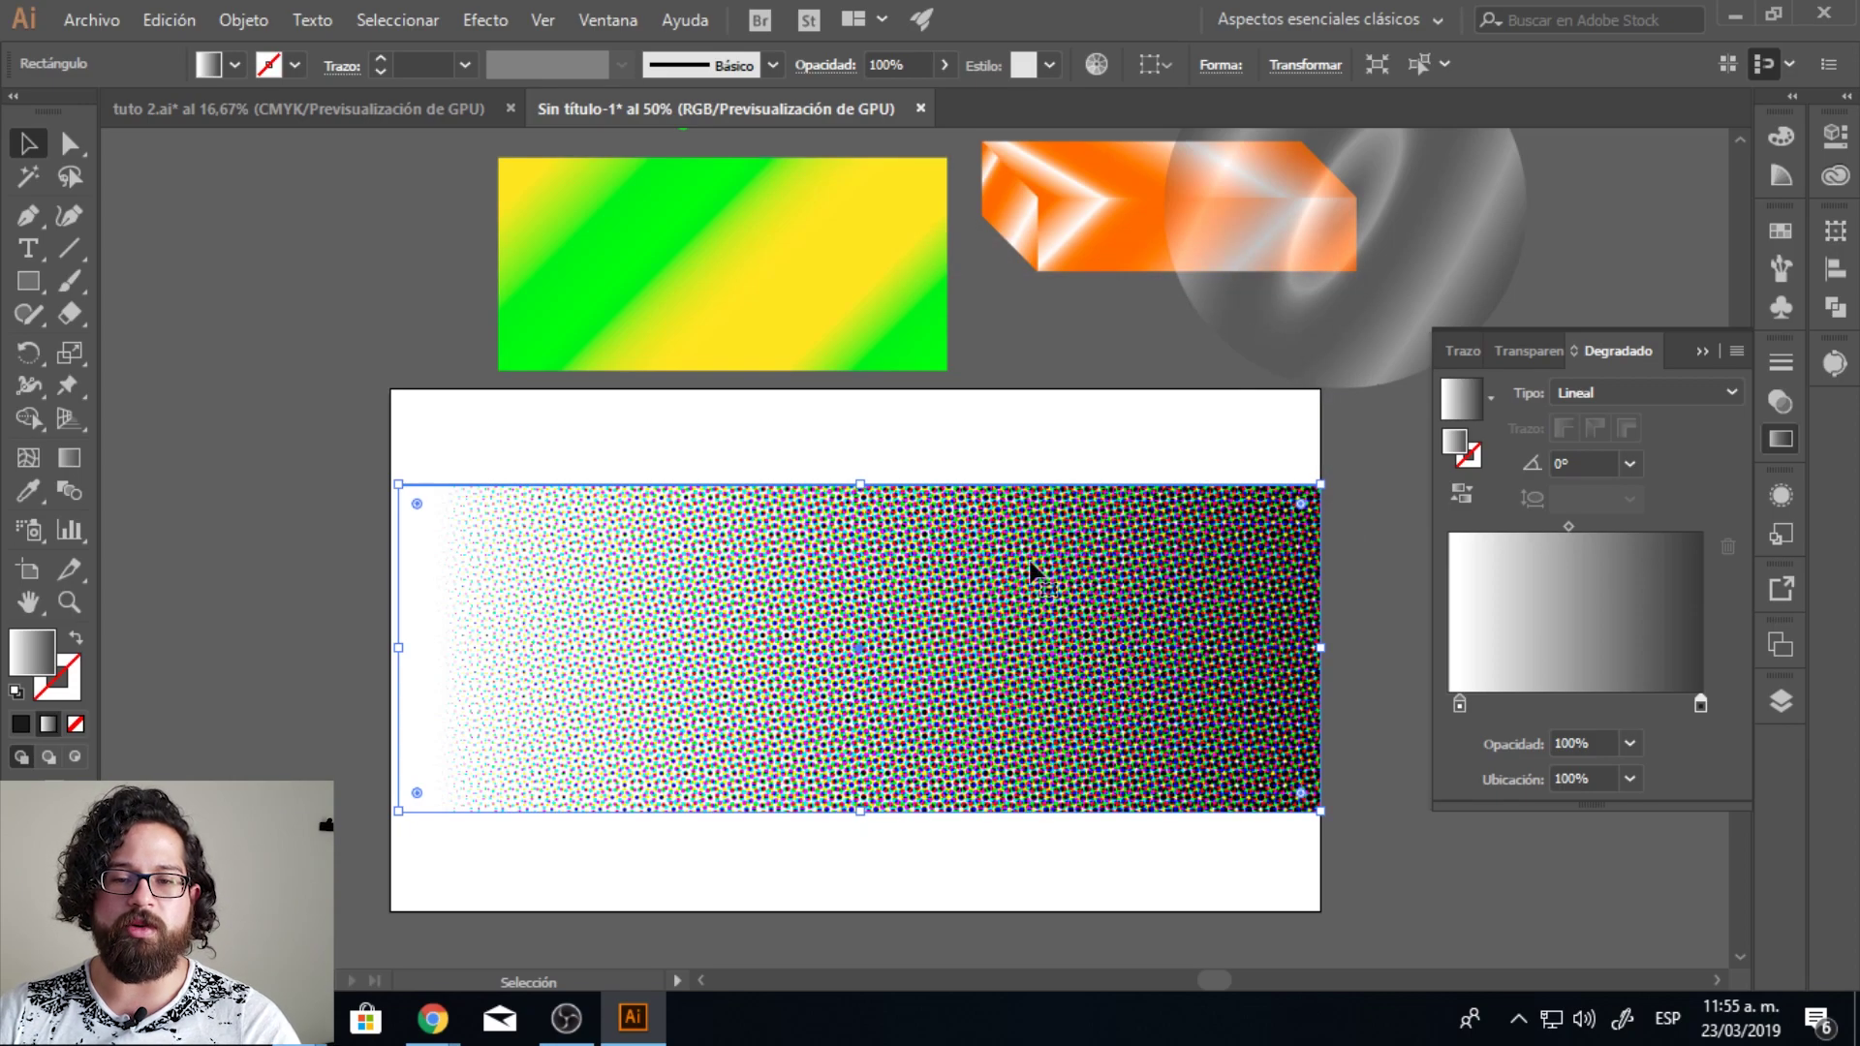
pyautogui.scroll(3, 904, 601)
pyautogui.scroll(-1, 931, 578)
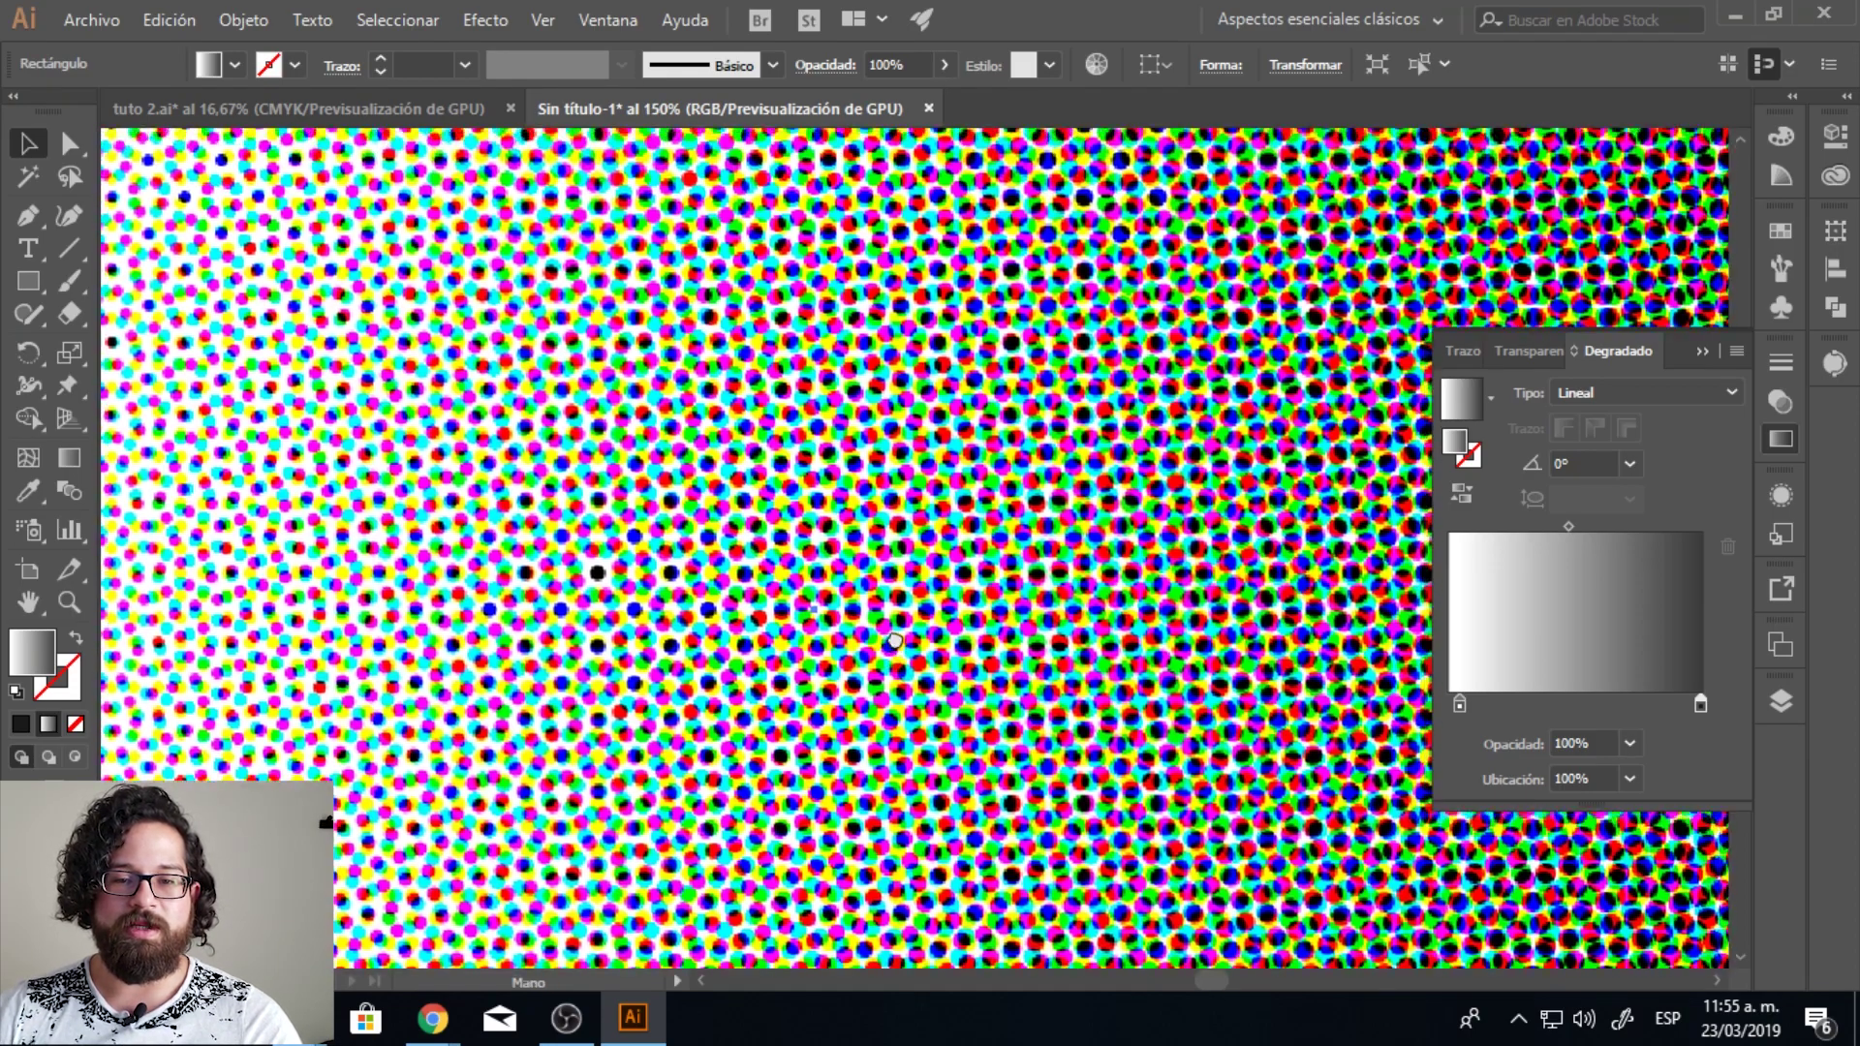
pyautogui.scroll(-1, 901, 610)
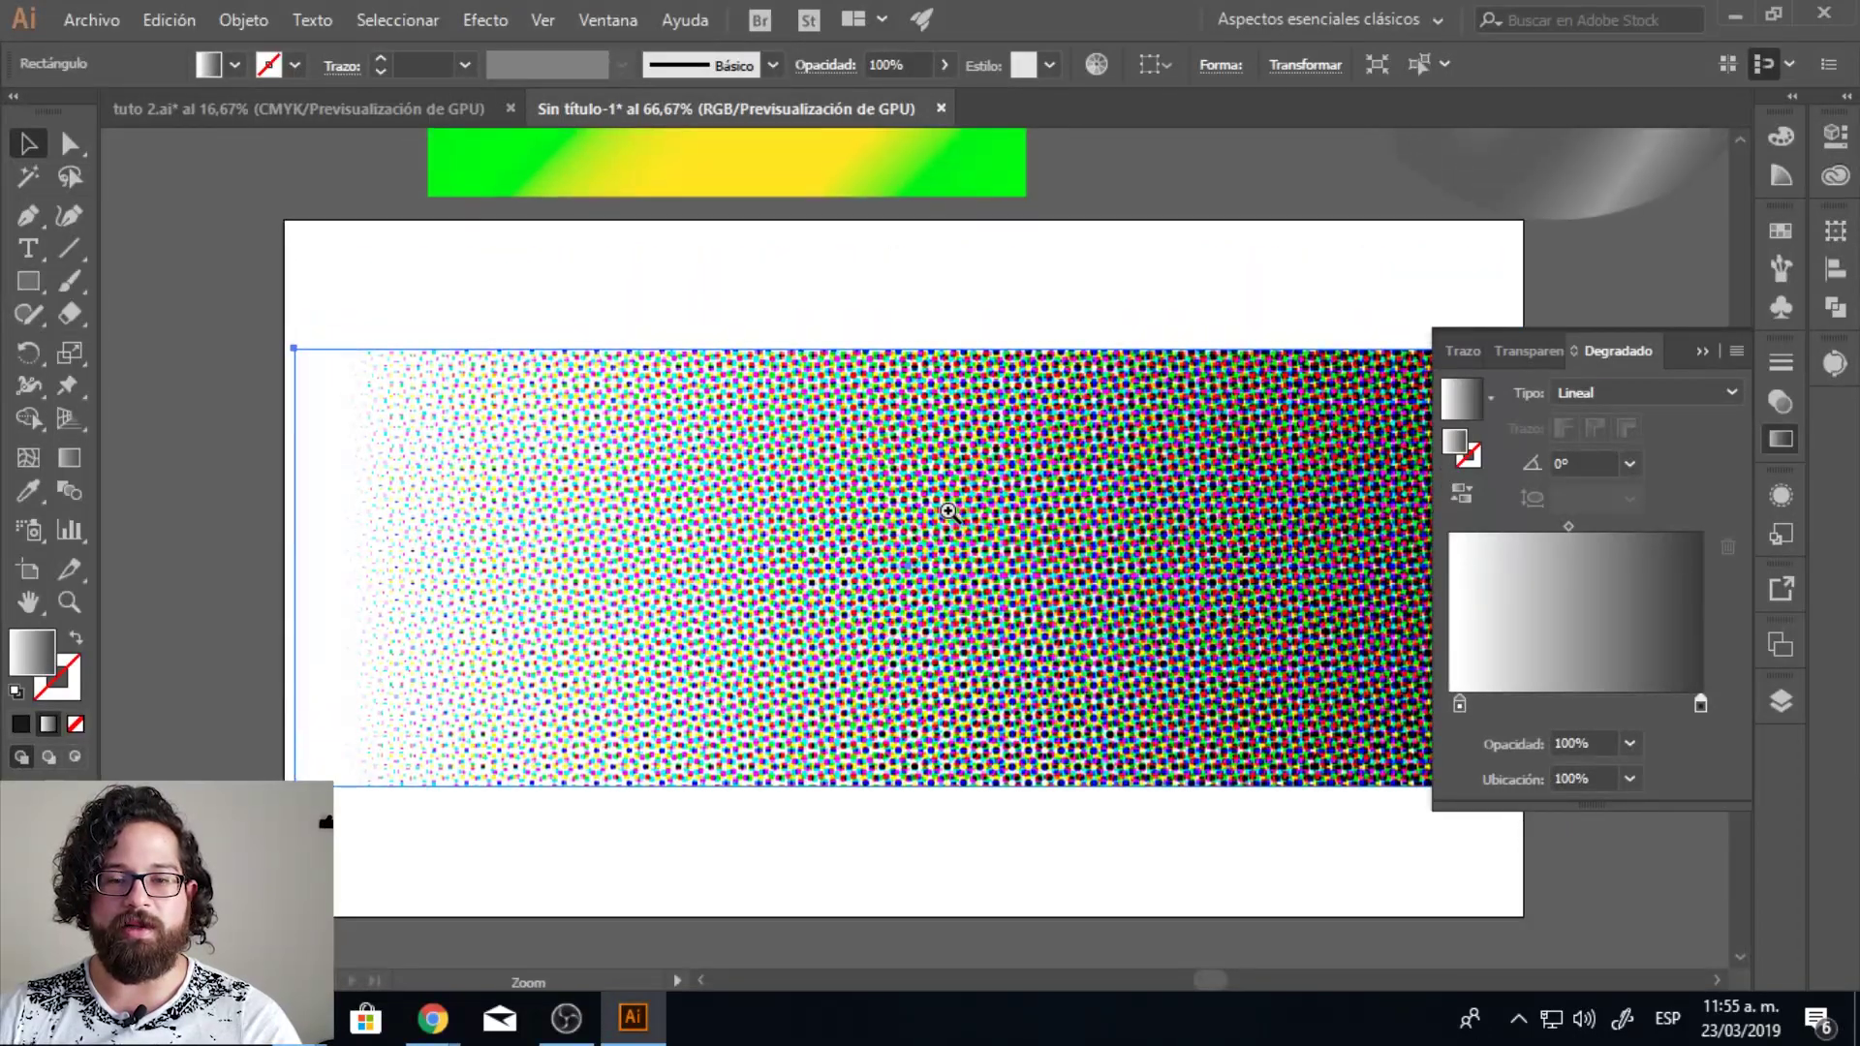
pyautogui.scroll(-1, 930, 581)
pyautogui.hotkey('ctrl', 'z')
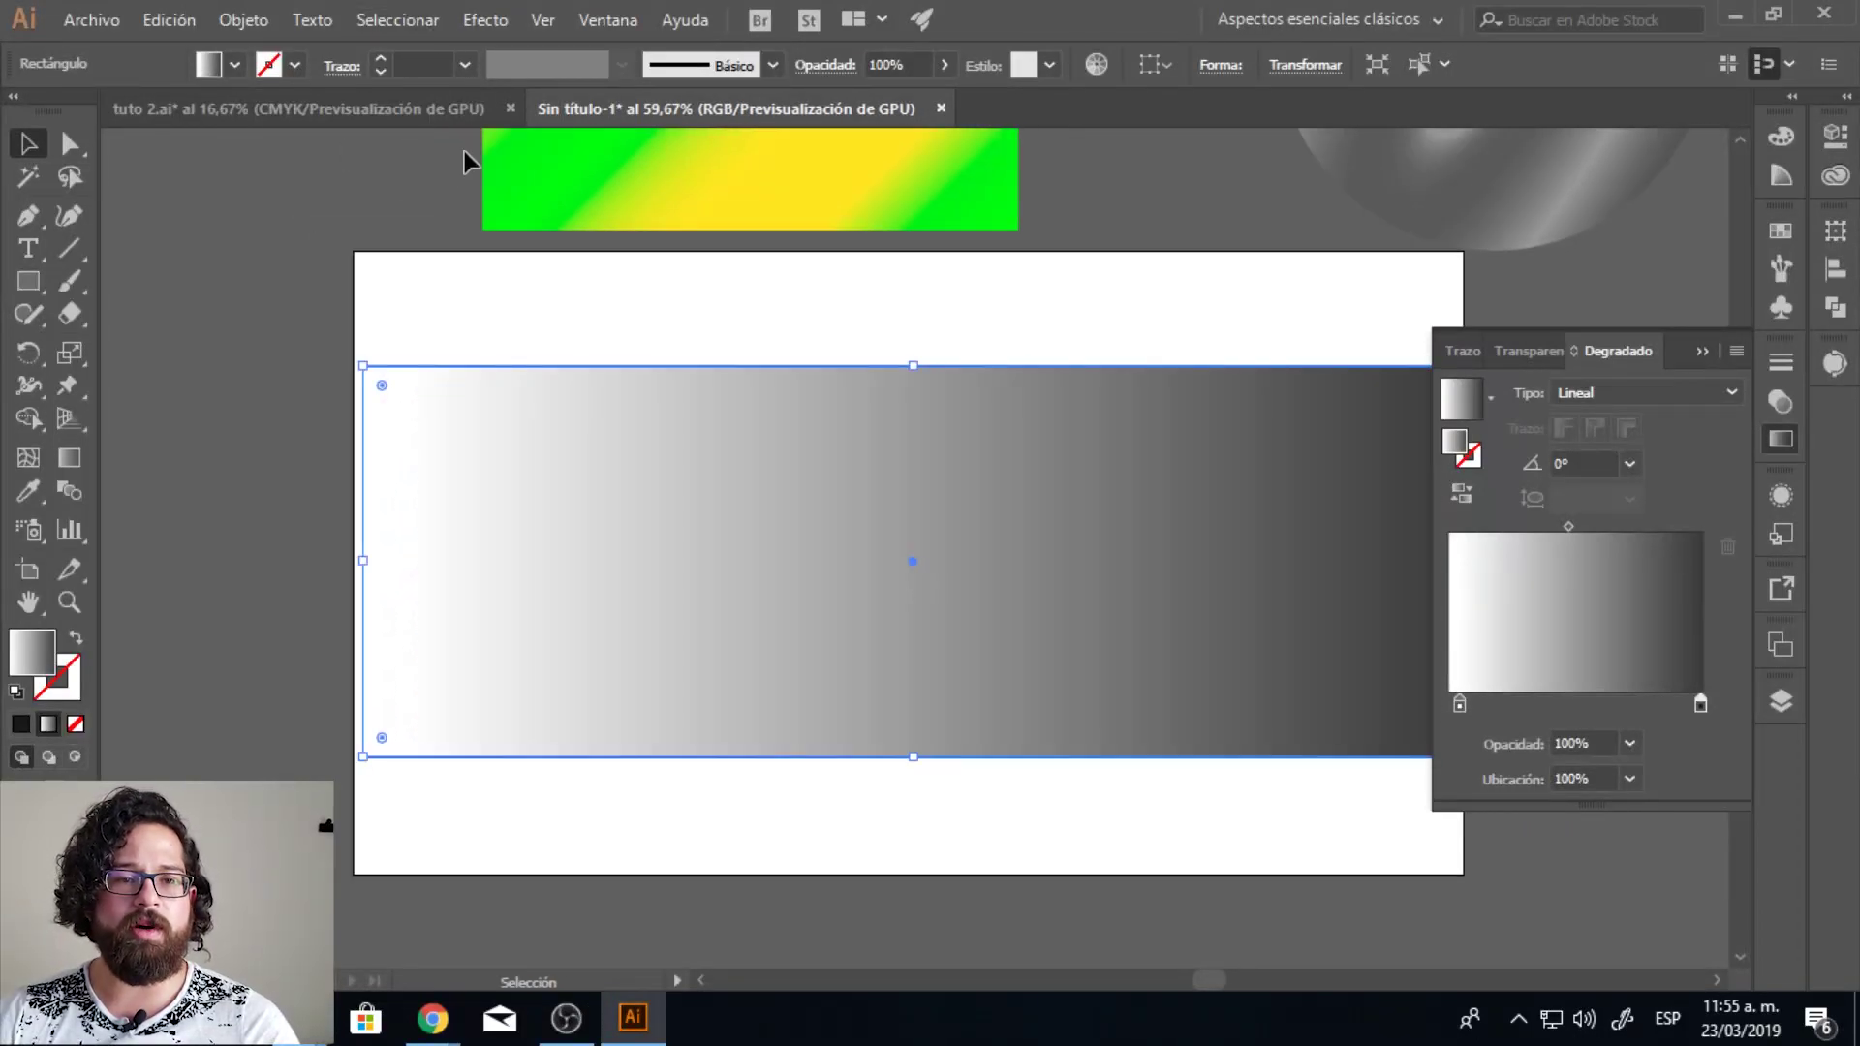
pyautogui.click(486, 19)
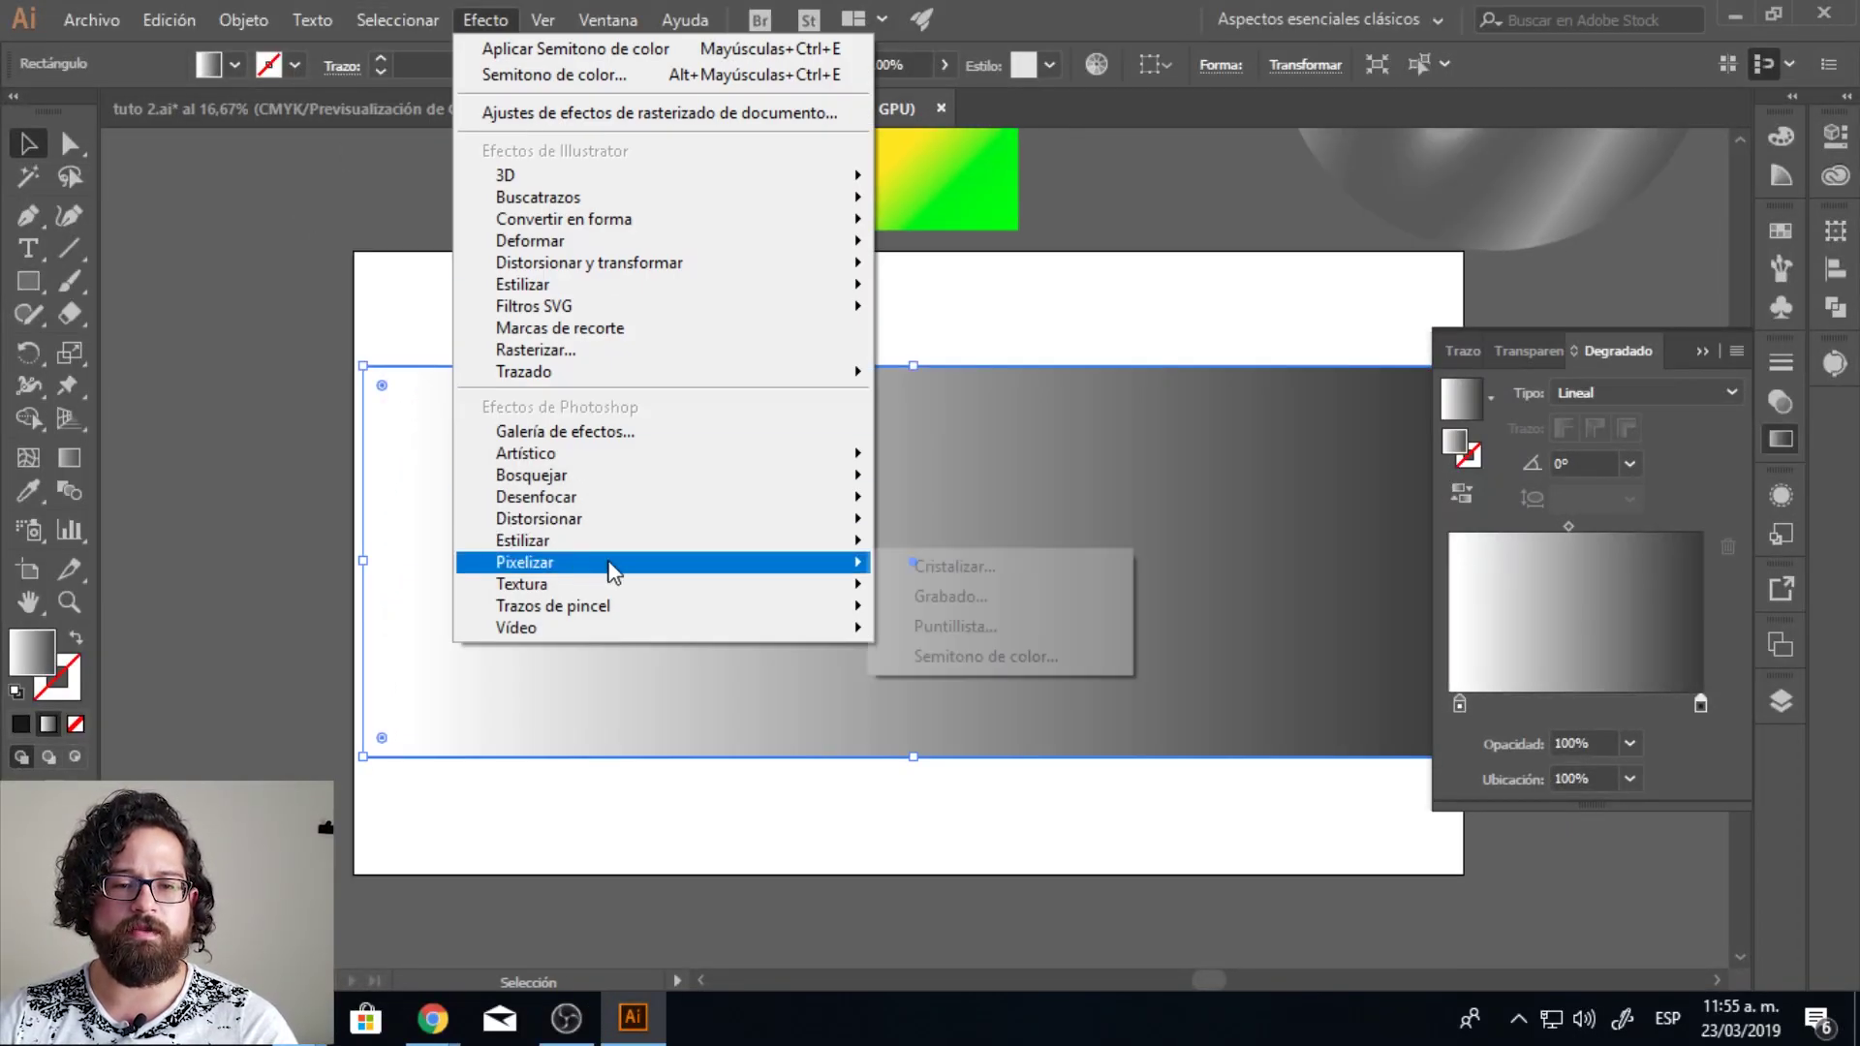
# Step: Apply Color Halftone with all channel angles at 0 and Max Radius 20
pyautogui.click(964, 658)
pyautogui.click(1061, 363)
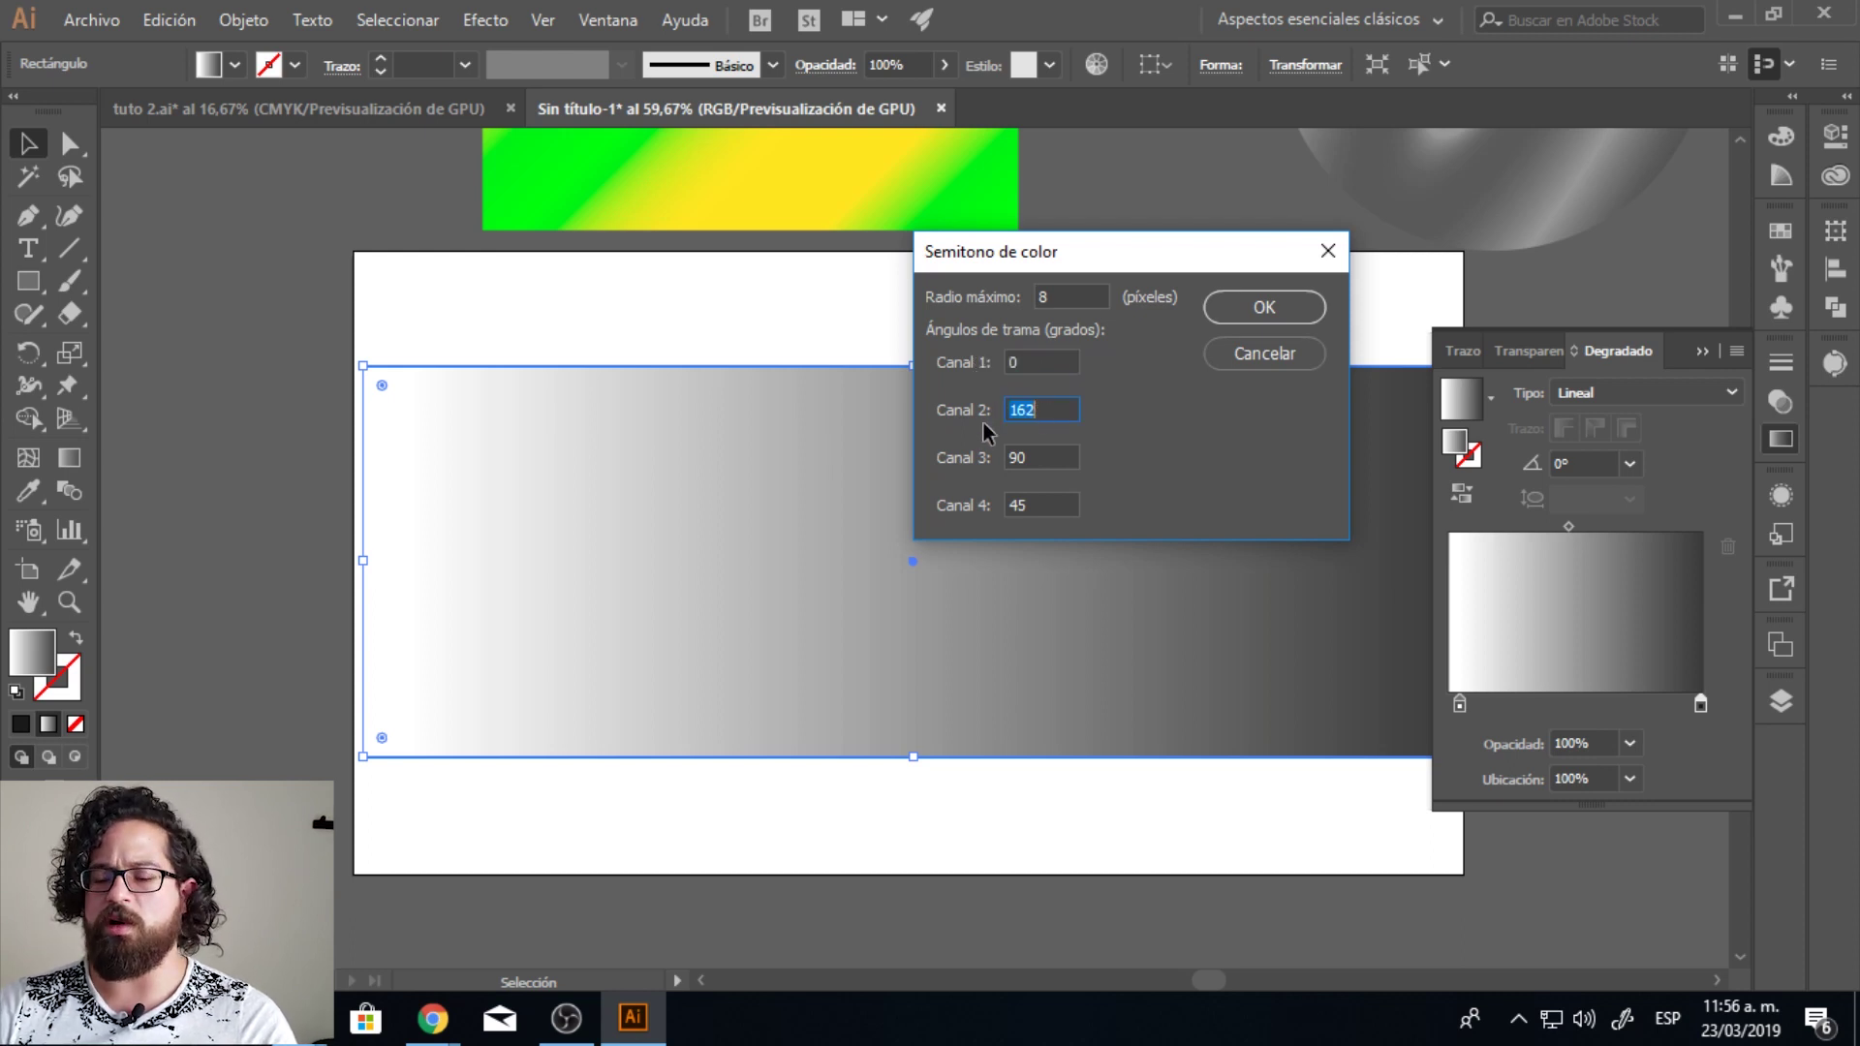
pyautogui.press('Tab')
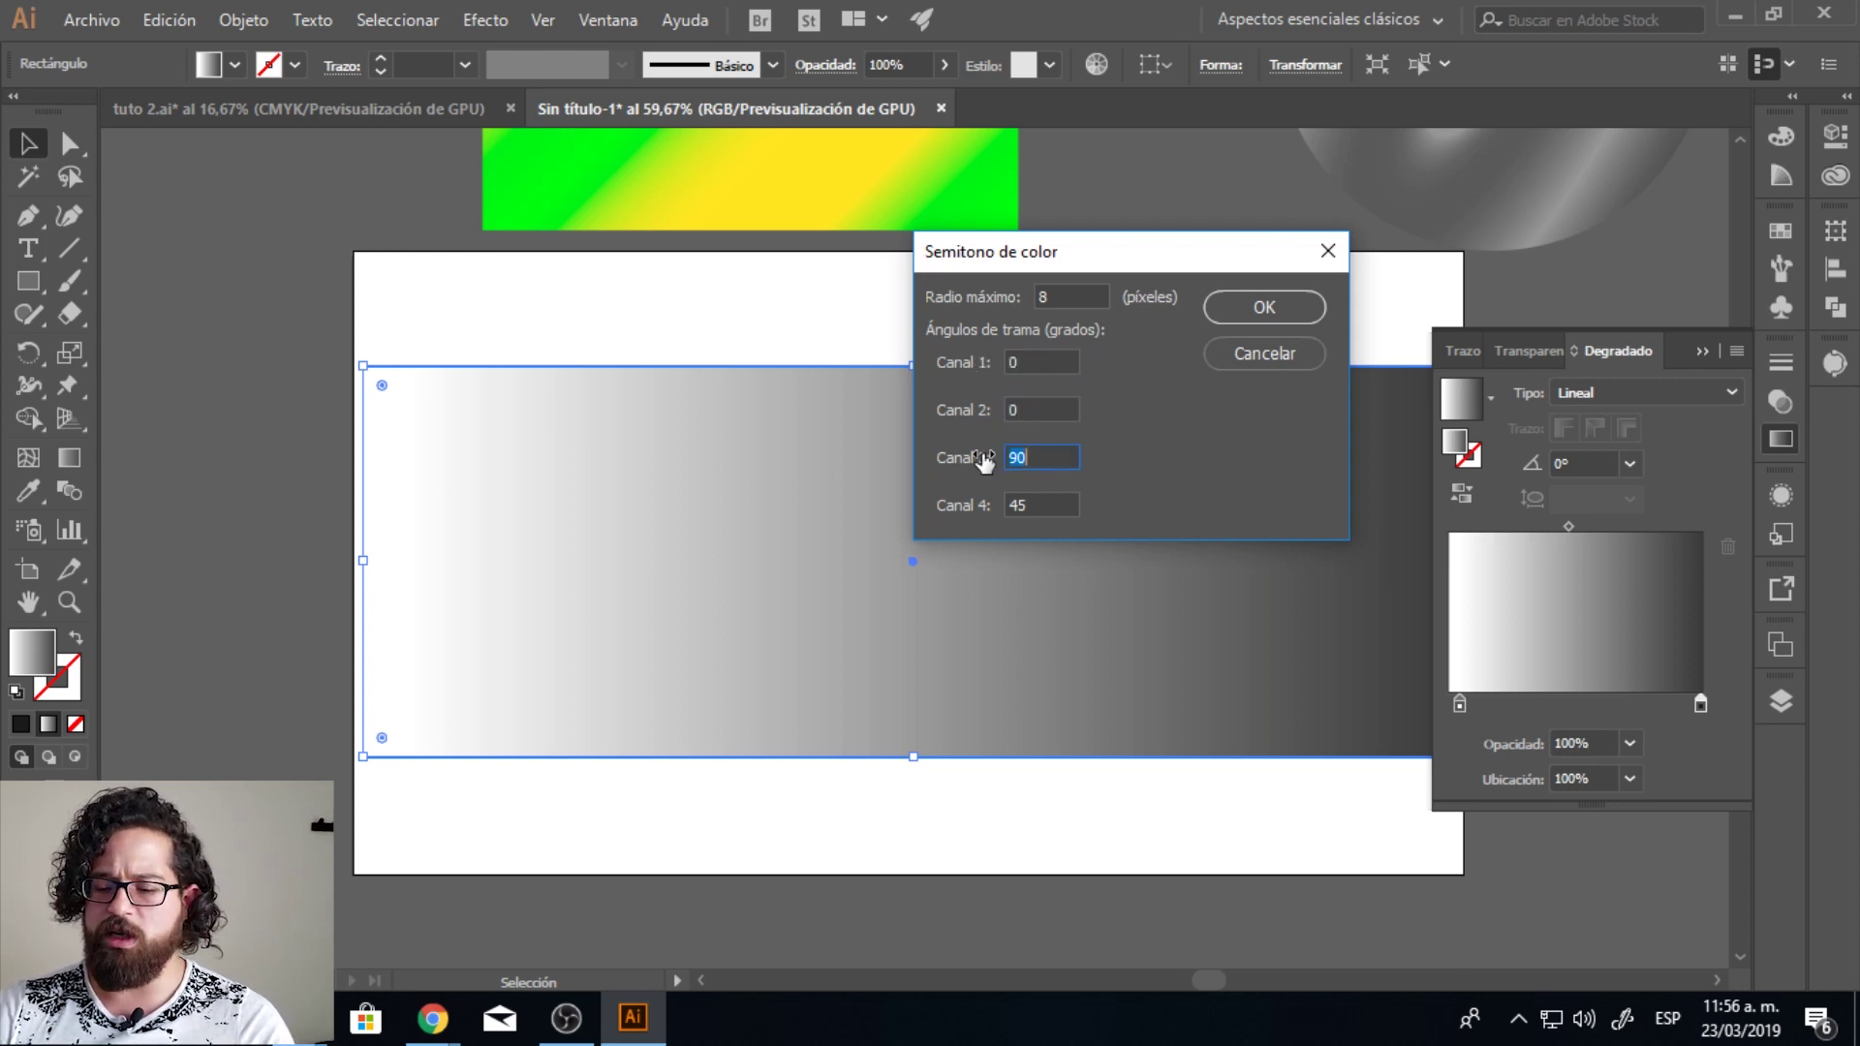
pyautogui.press('Tab')
pyautogui.write('0')
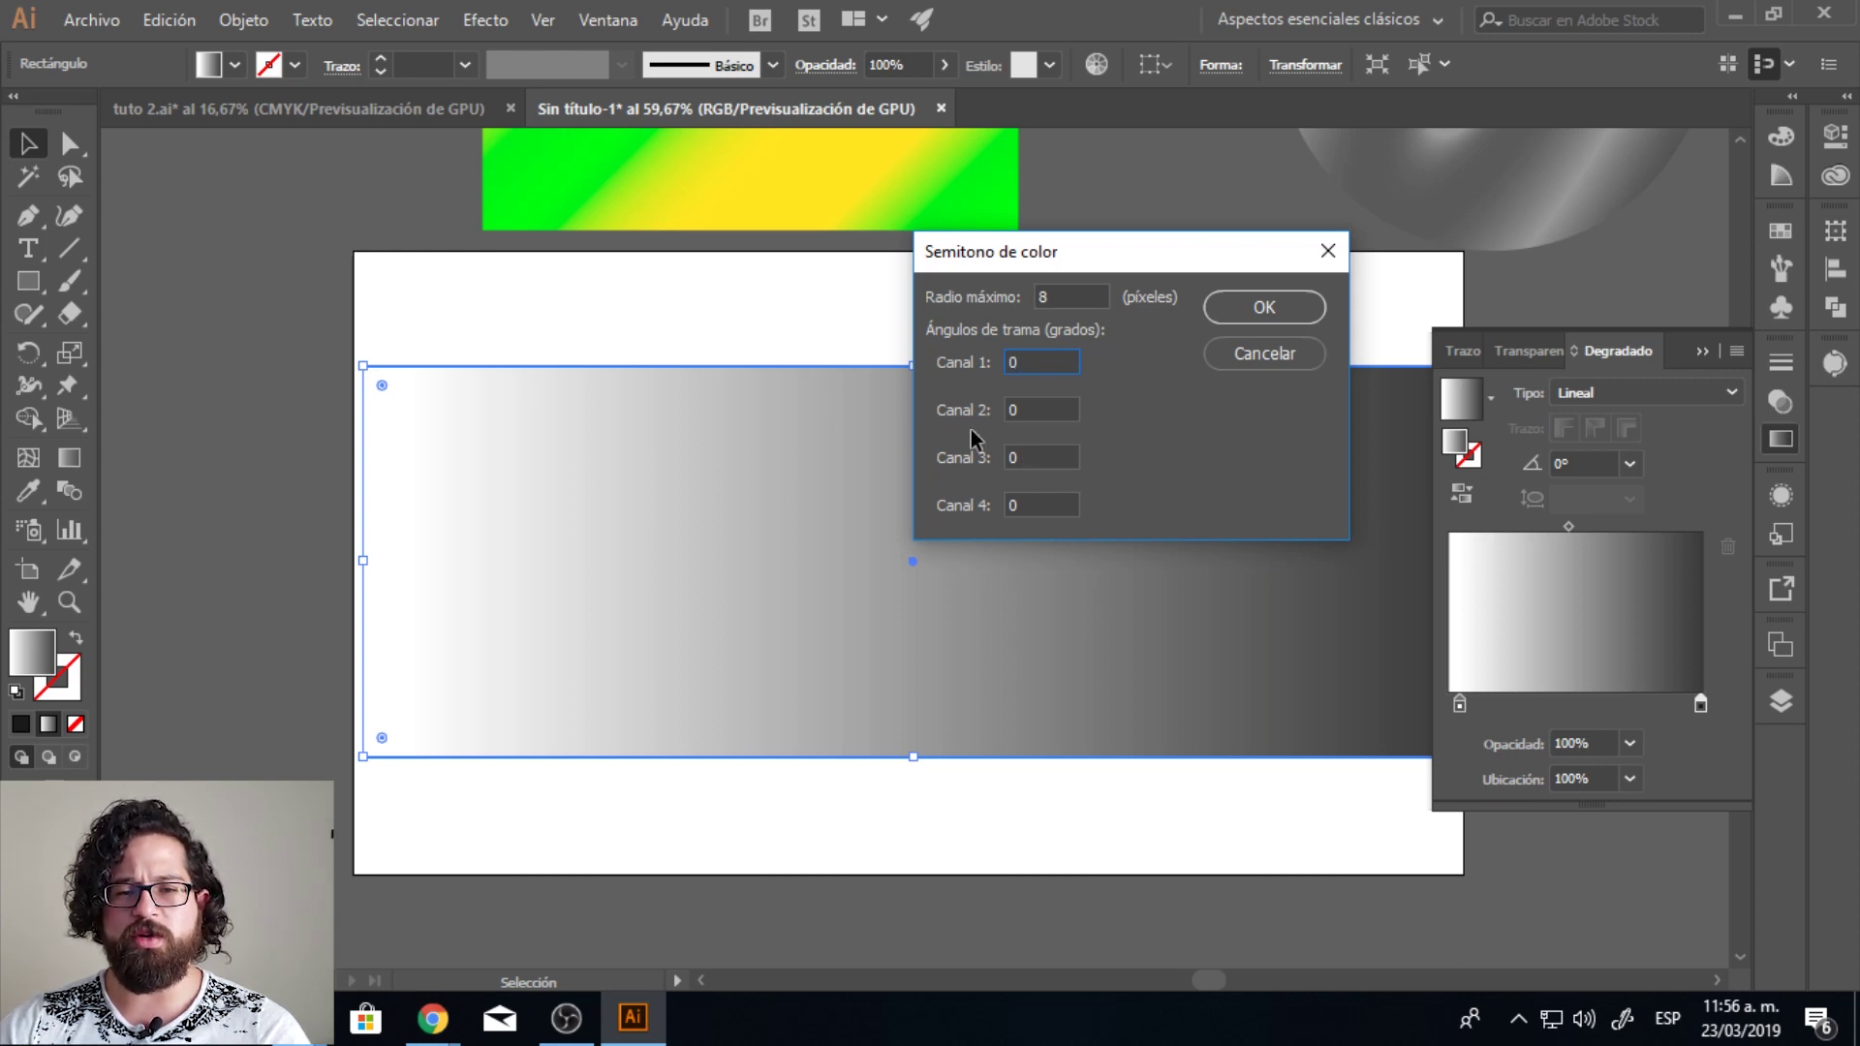
pyautogui.doubleClick(1072, 293)
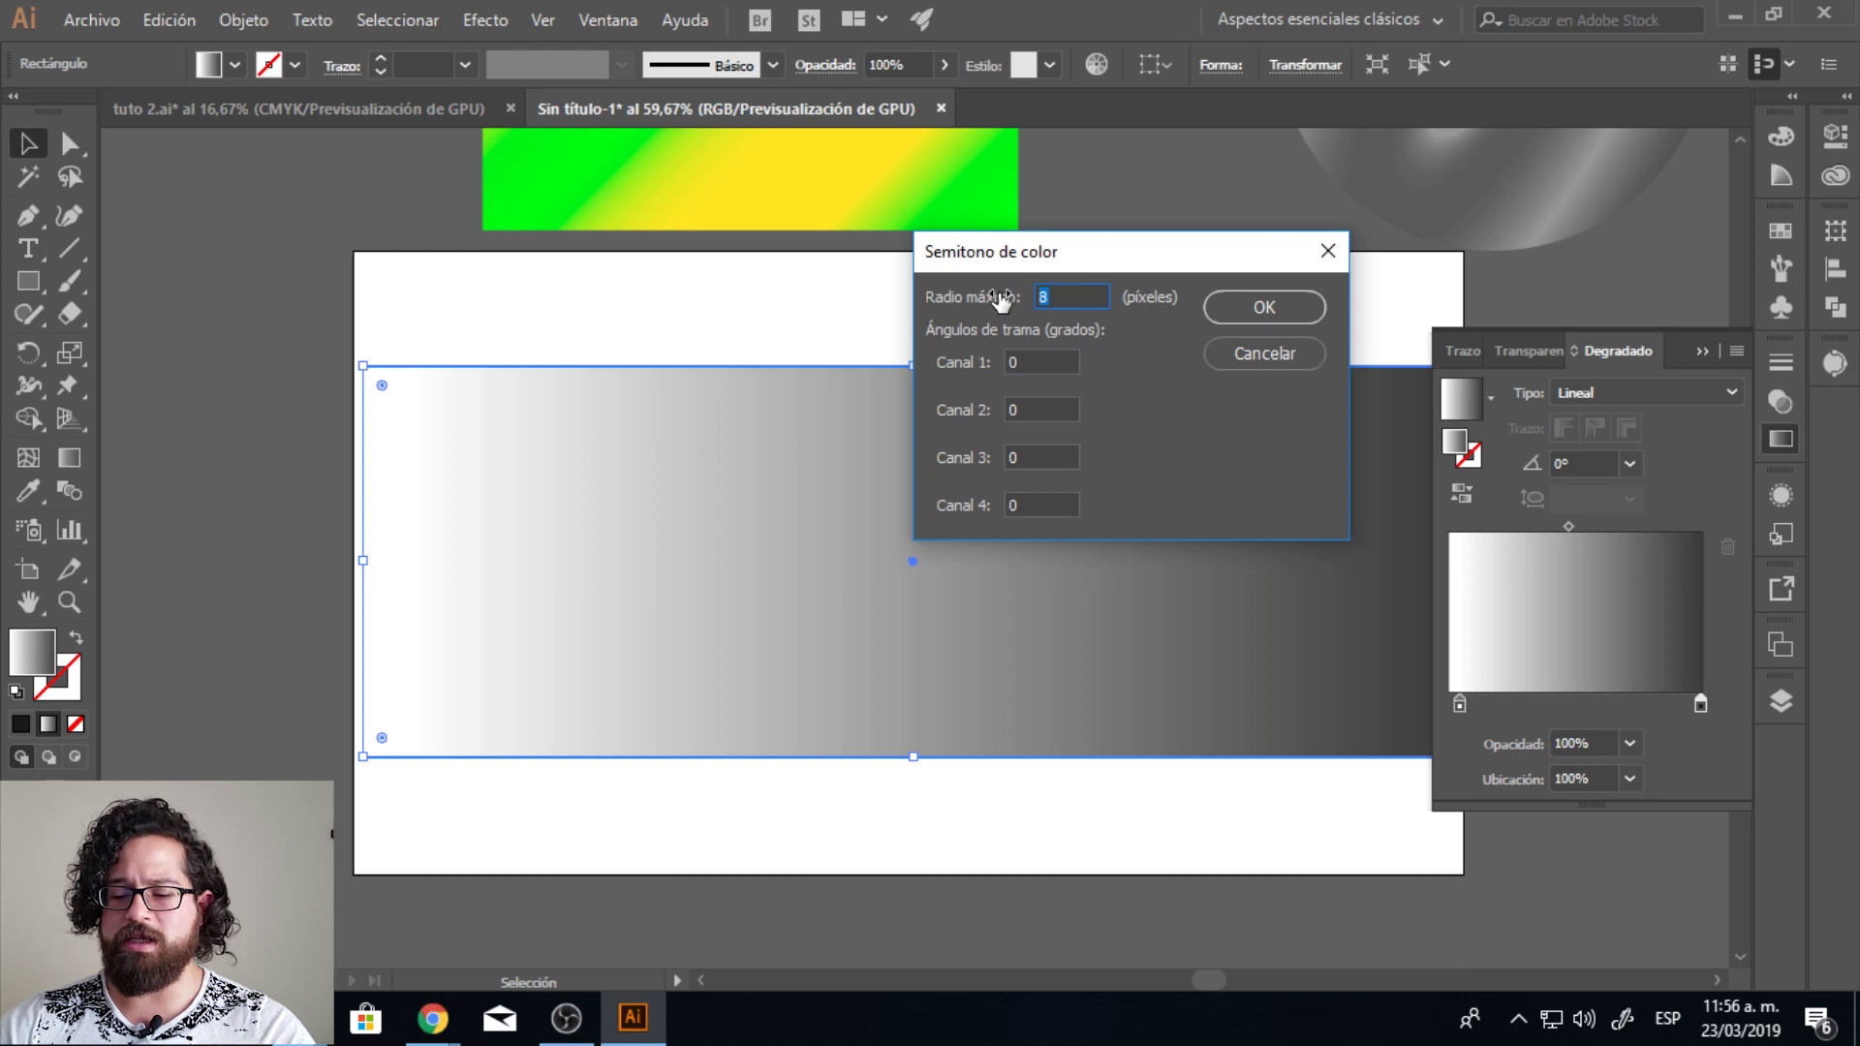
pyautogui.write('3')
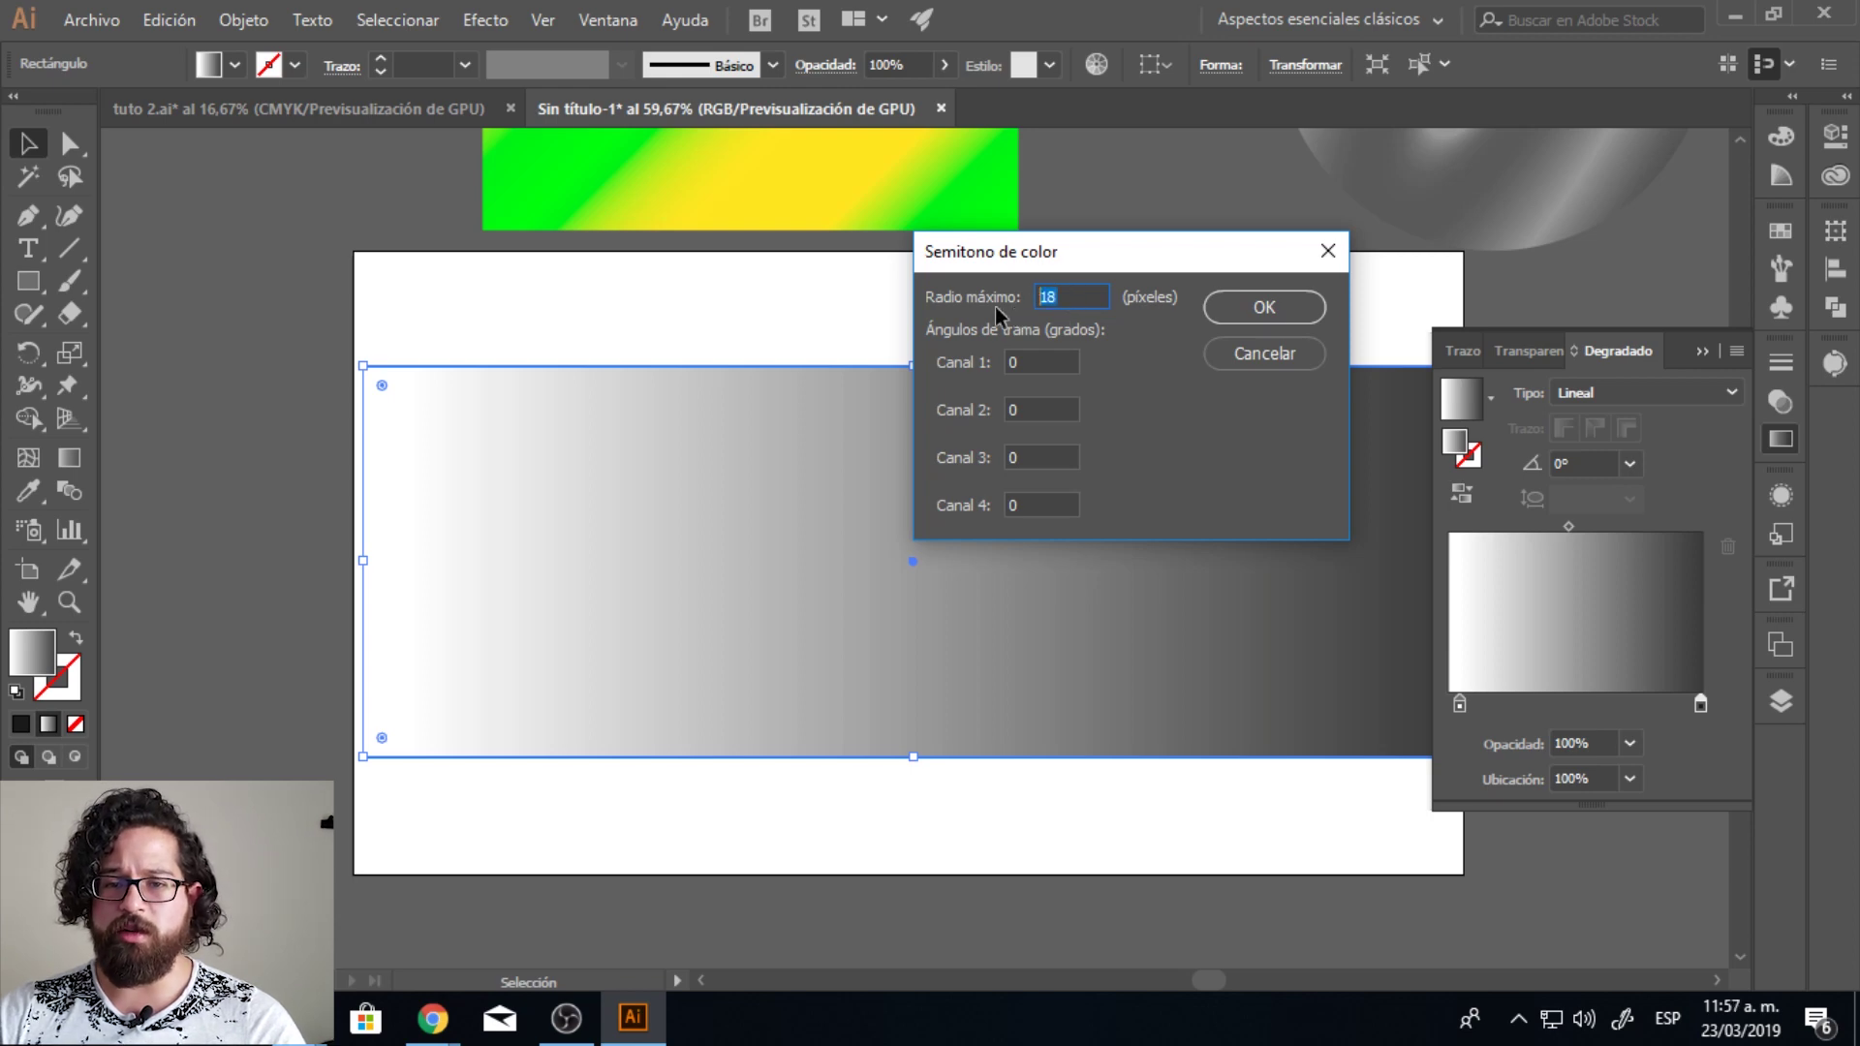
pyautogui.write('20')
pyautogui.click(1264, 307)
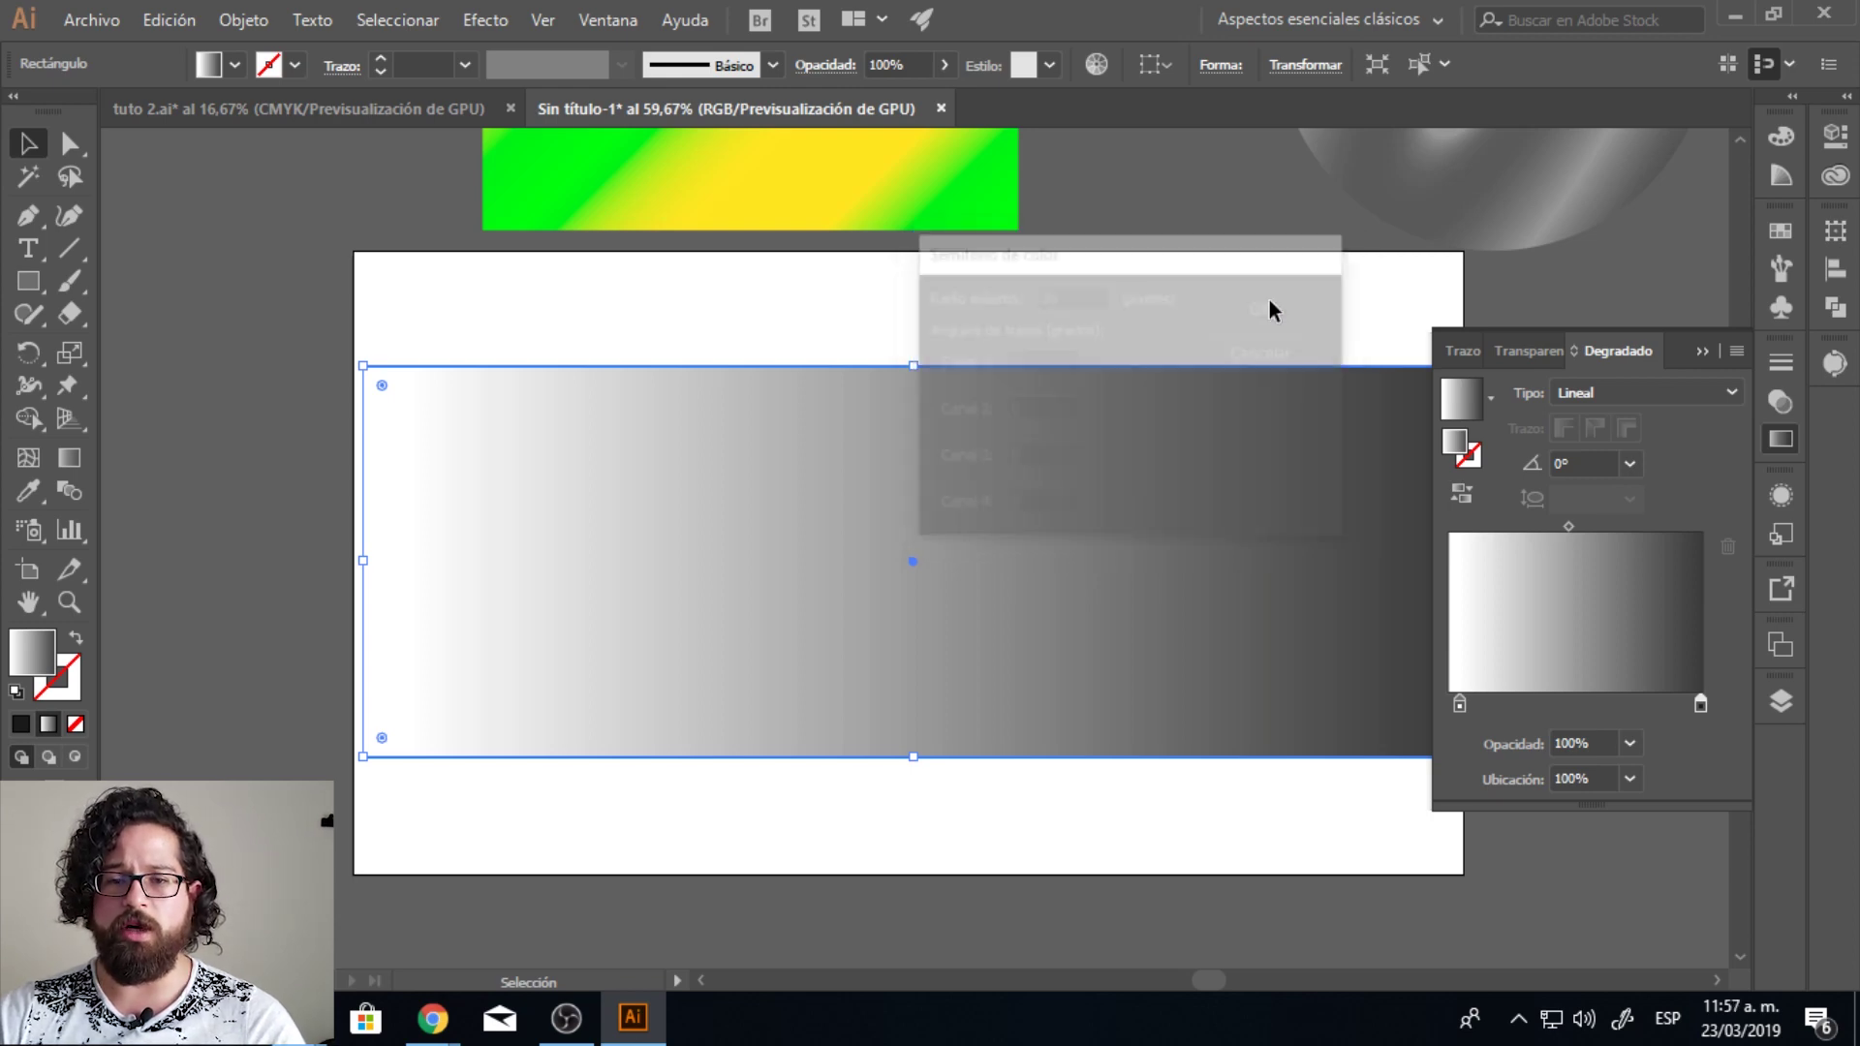
pyautogui.press('space')
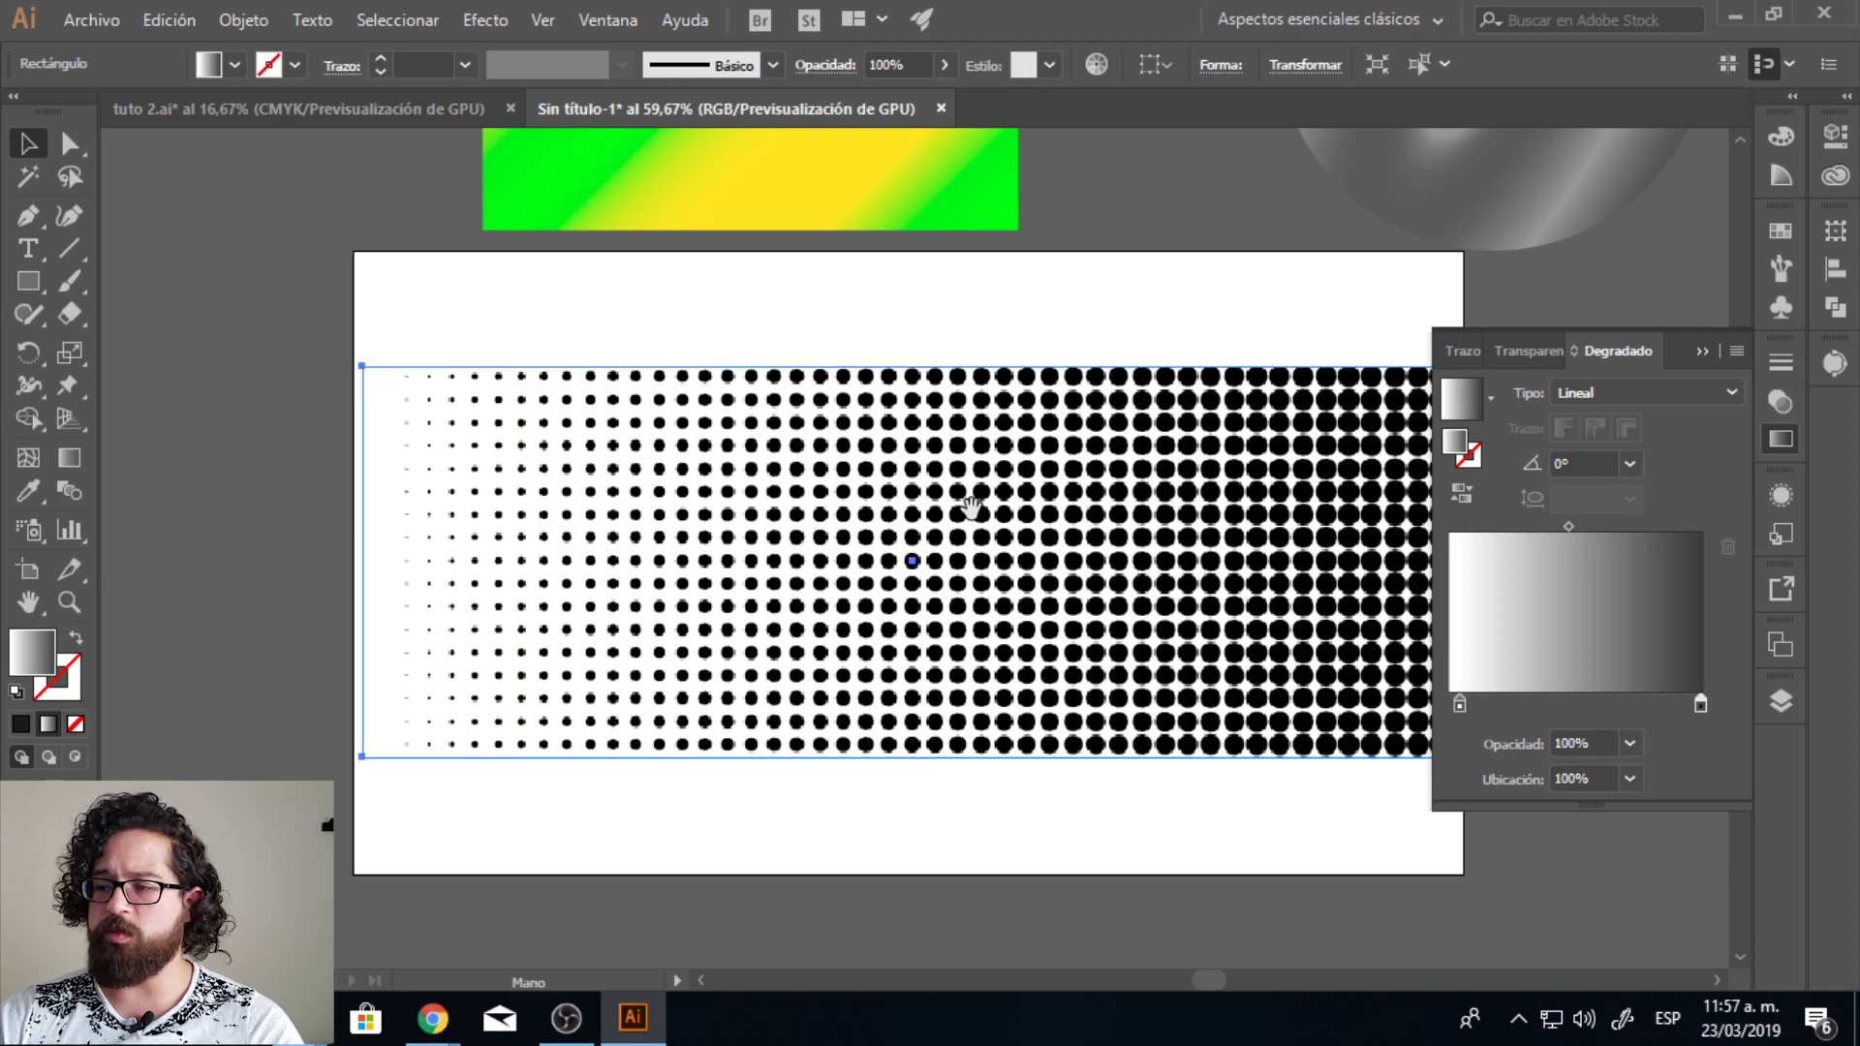
# Step: Inspect the halftone dot rectangle up close, then switch to tuto 2.ai and select all its artwork
pyautogui.keyDown('ctrl'); pyautogui.click(970, 505); pyautogui.keyUp('ctrl')
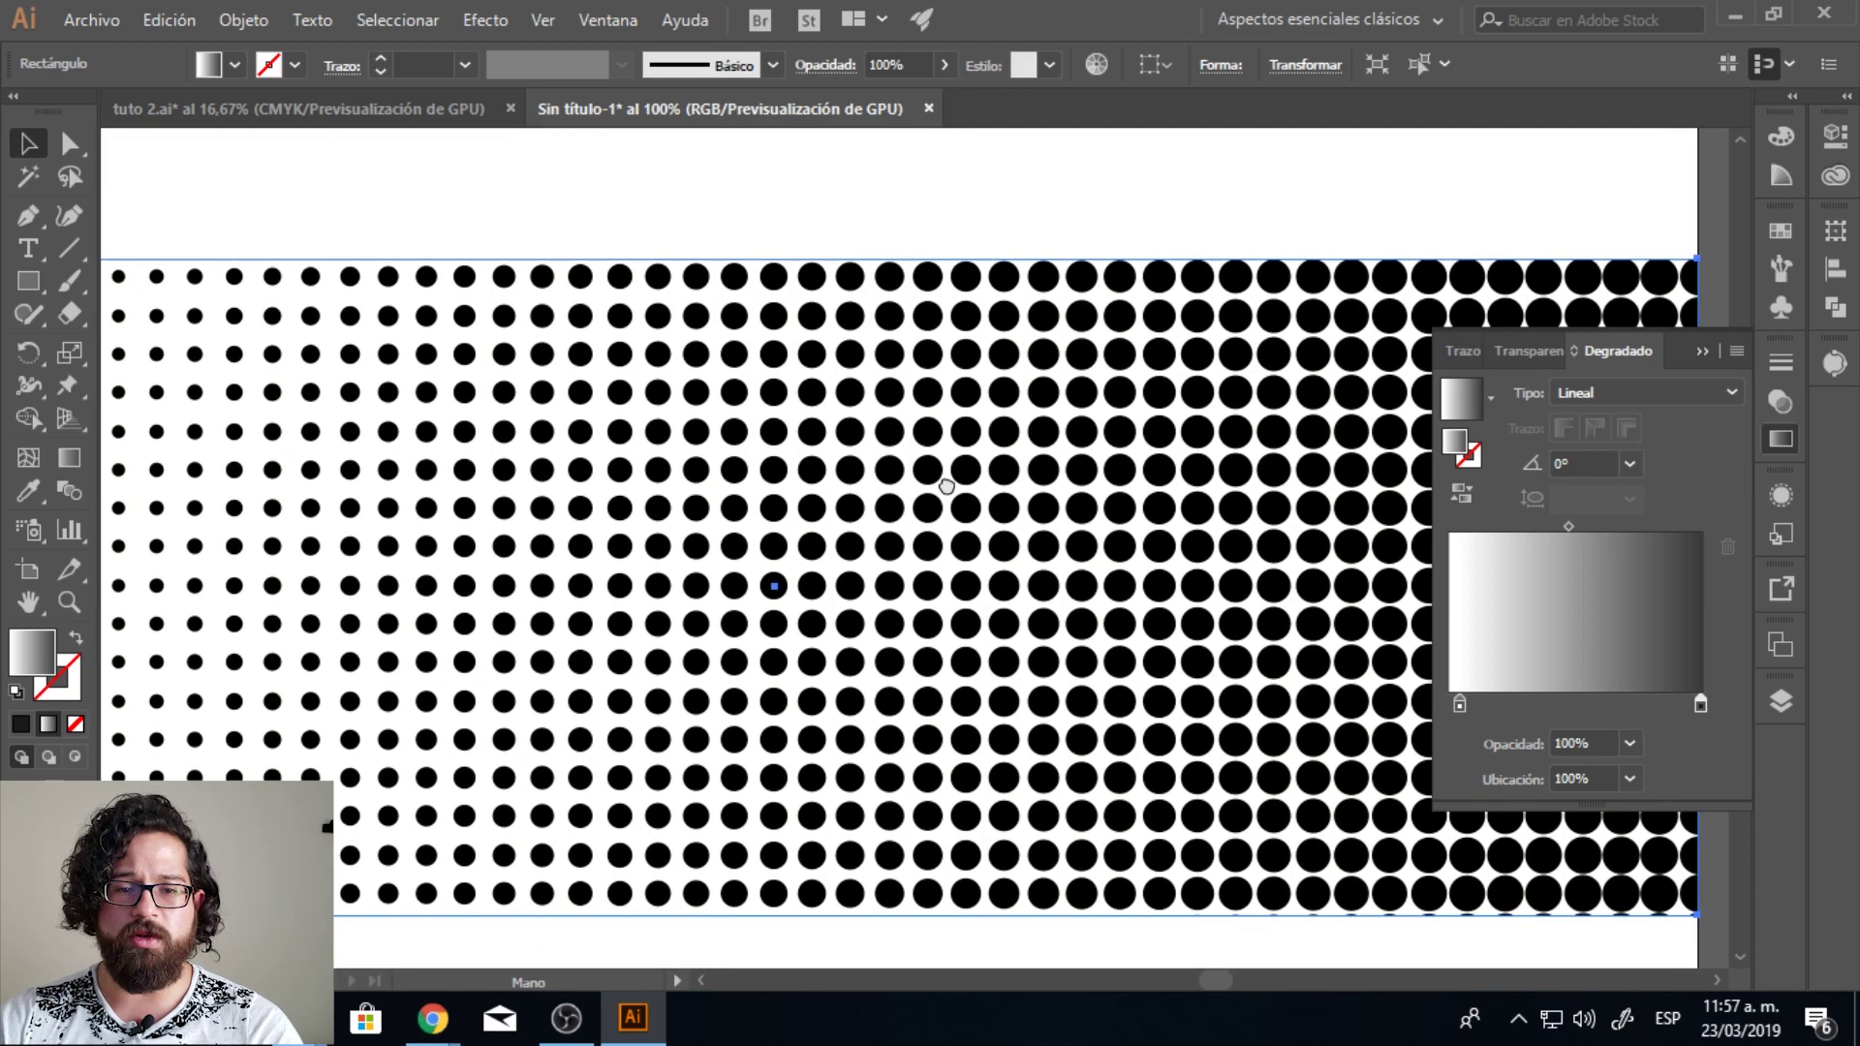
pyautogui.moveTo(946, 485); pyautogui.dragTo(942, 478)
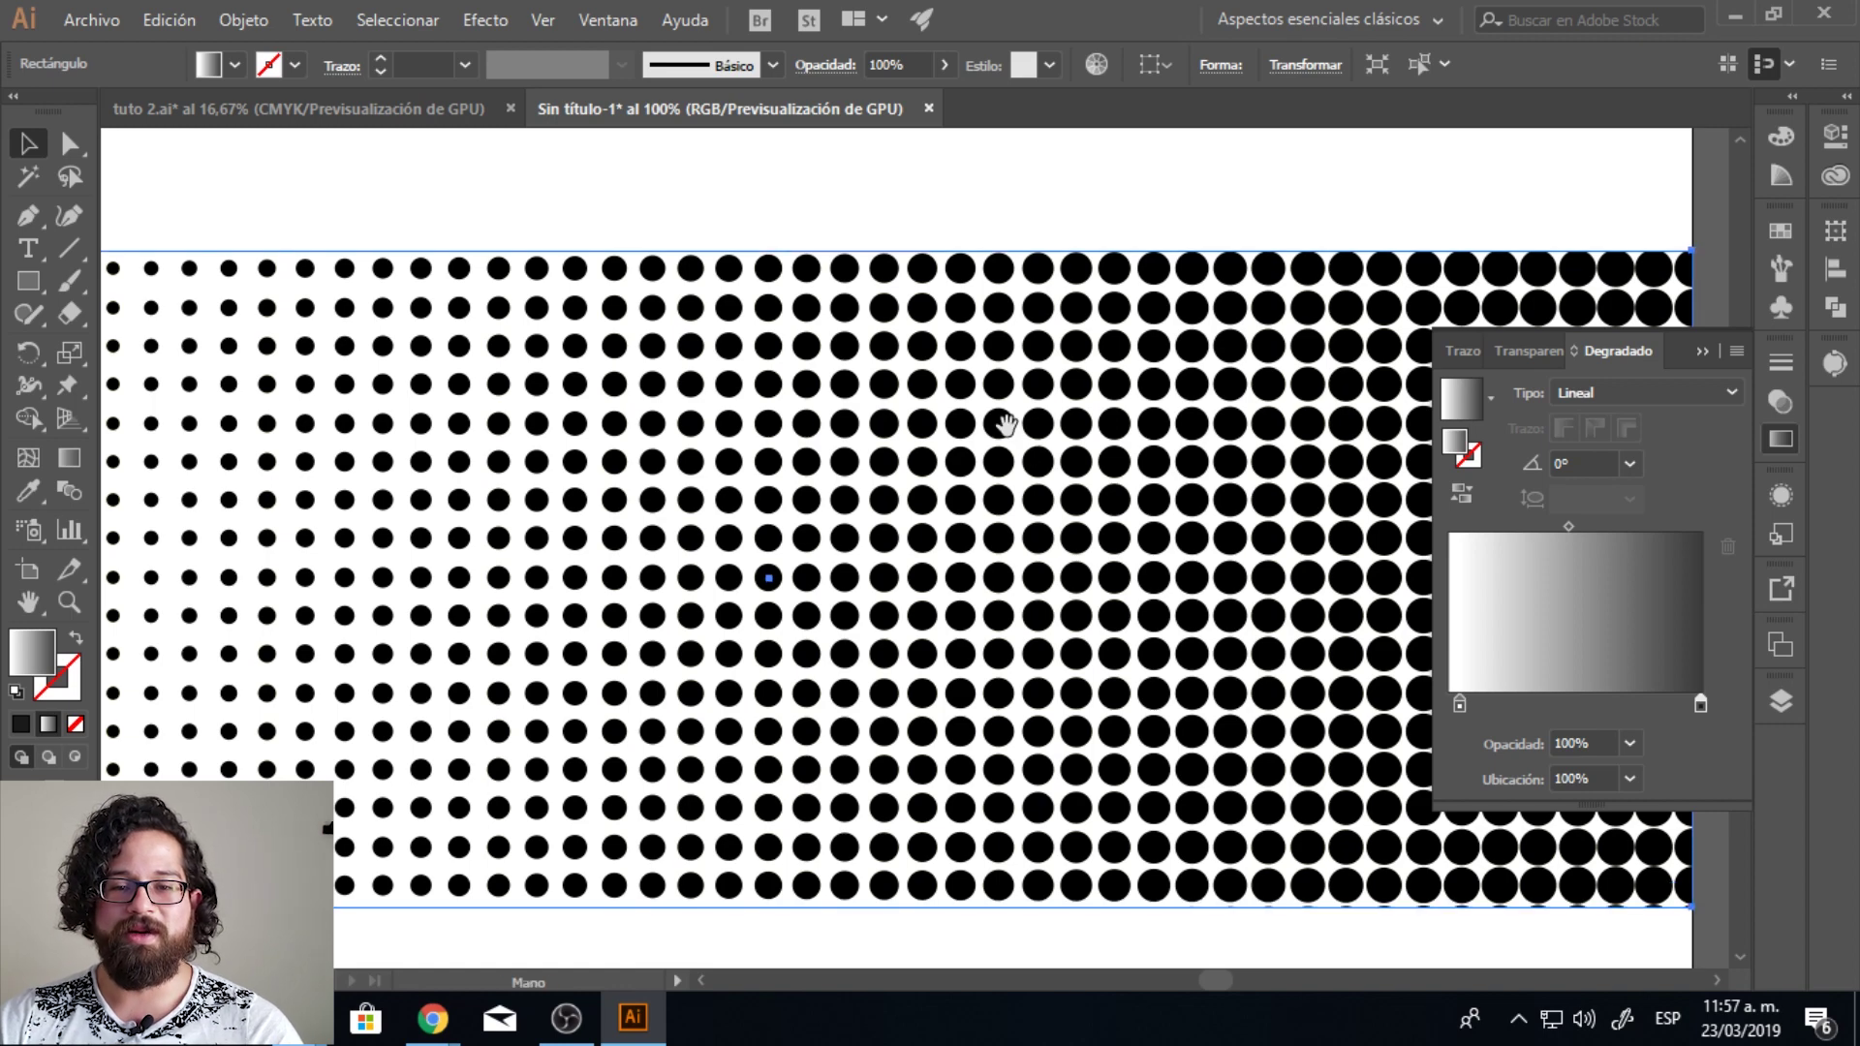
pyautogui.hotkey('ctrl', '-')
pyautogui.moveTo(988, 466); pyautogui.dragTo(1072, 406)
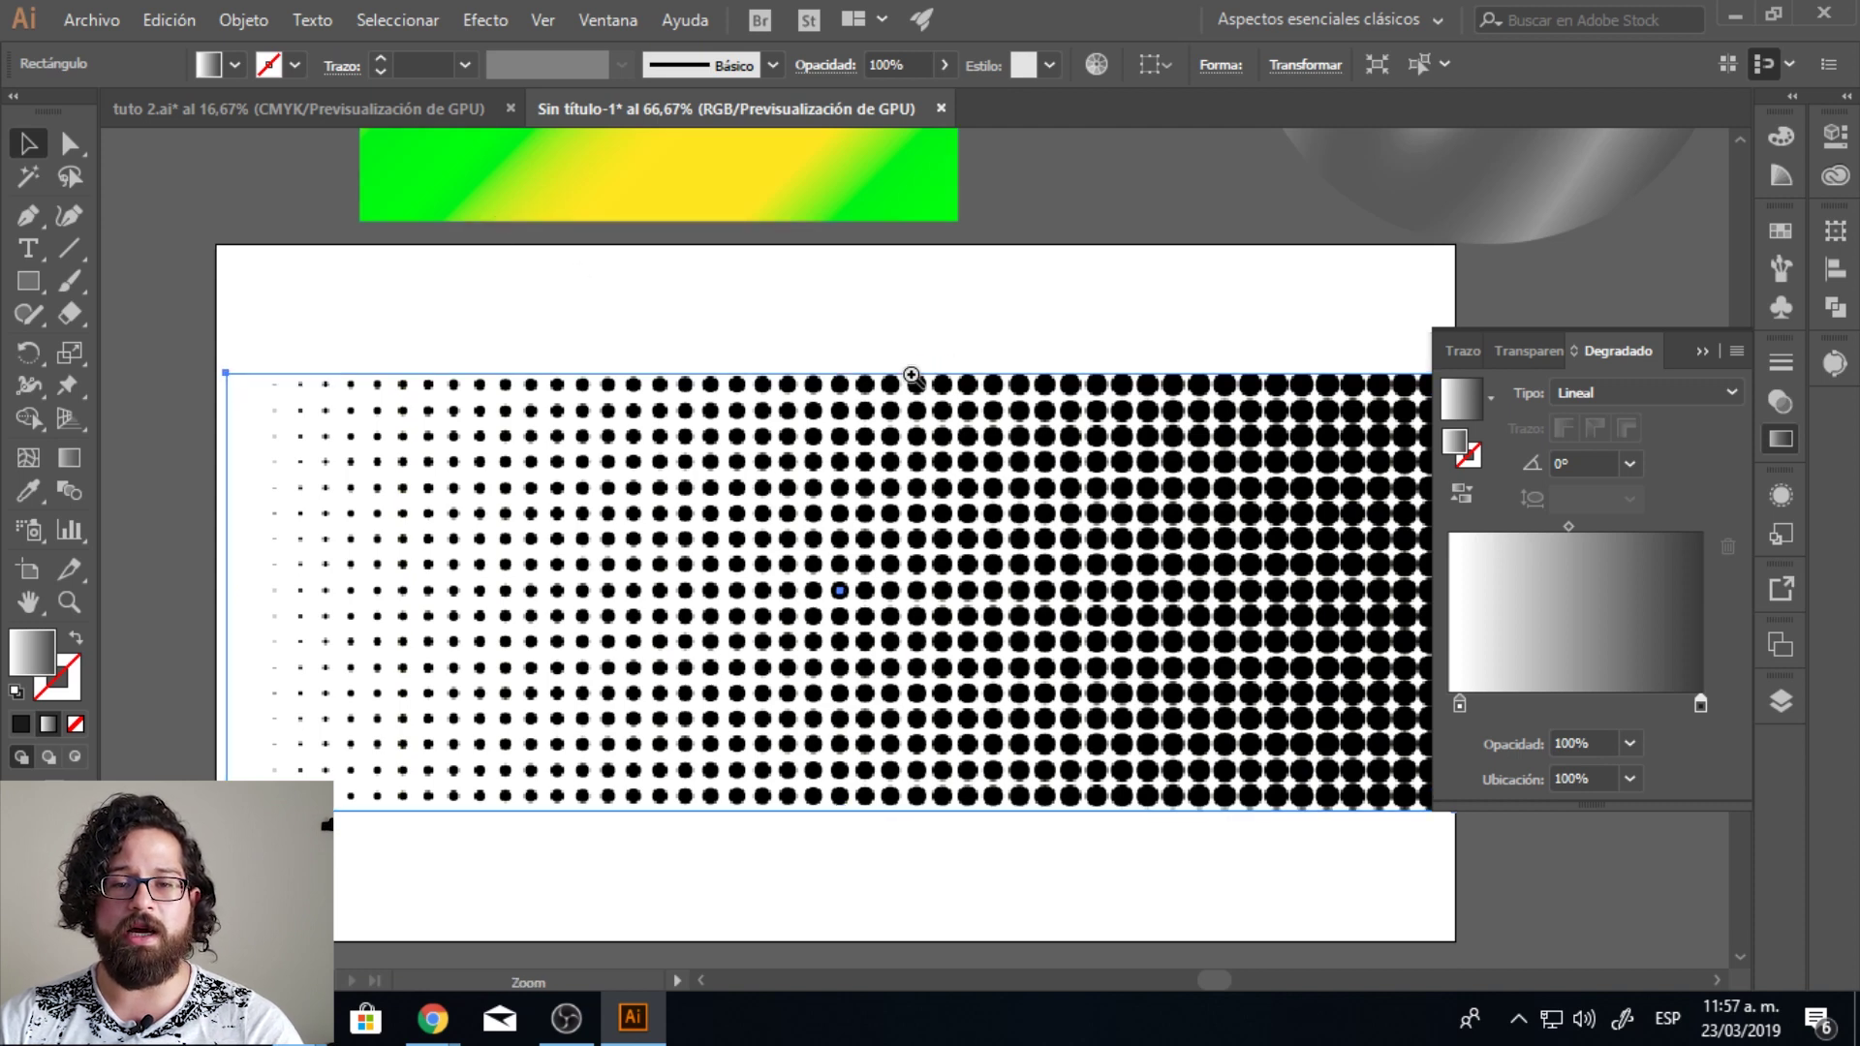
pyautogui.hotkey('ctrl', '-')
pyautogui.moveTo(912, 392); pyautogui.dragTo(910, 373)
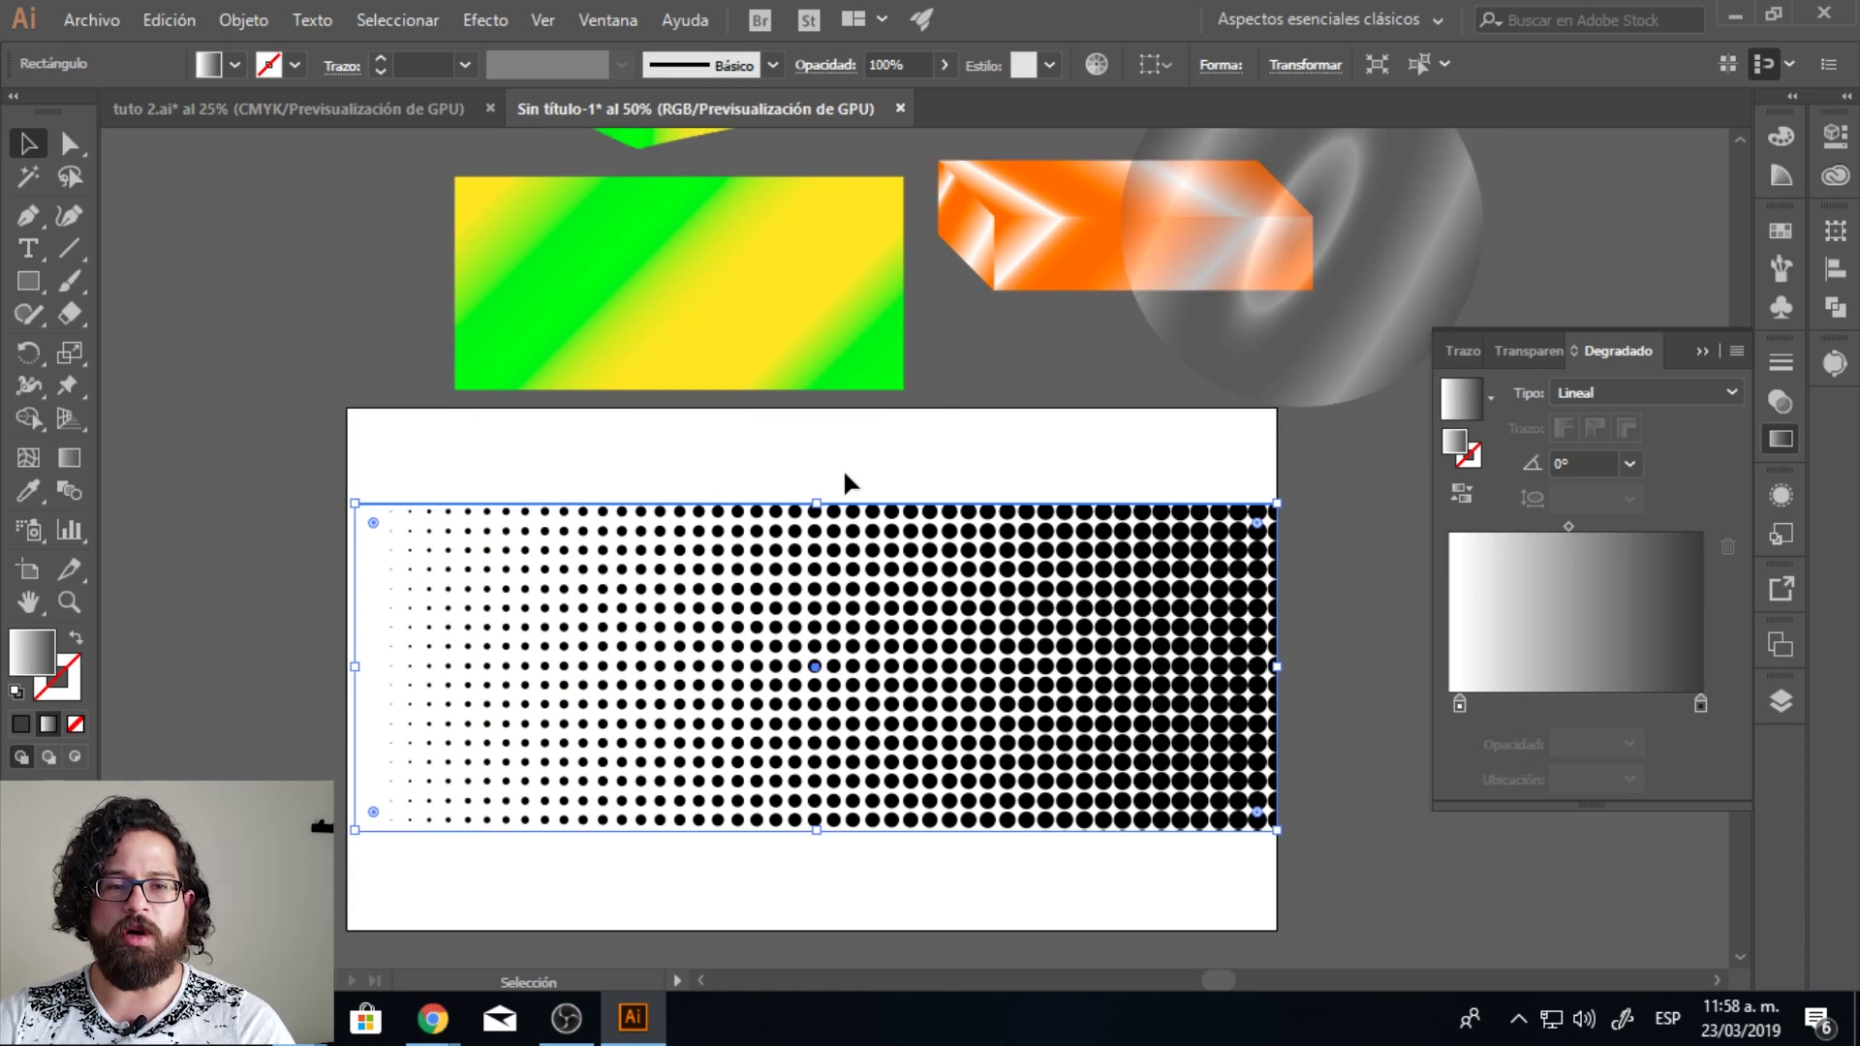
pyautogui.click(381, 120)
pyautogui.hotkey('ctrl', 'a')
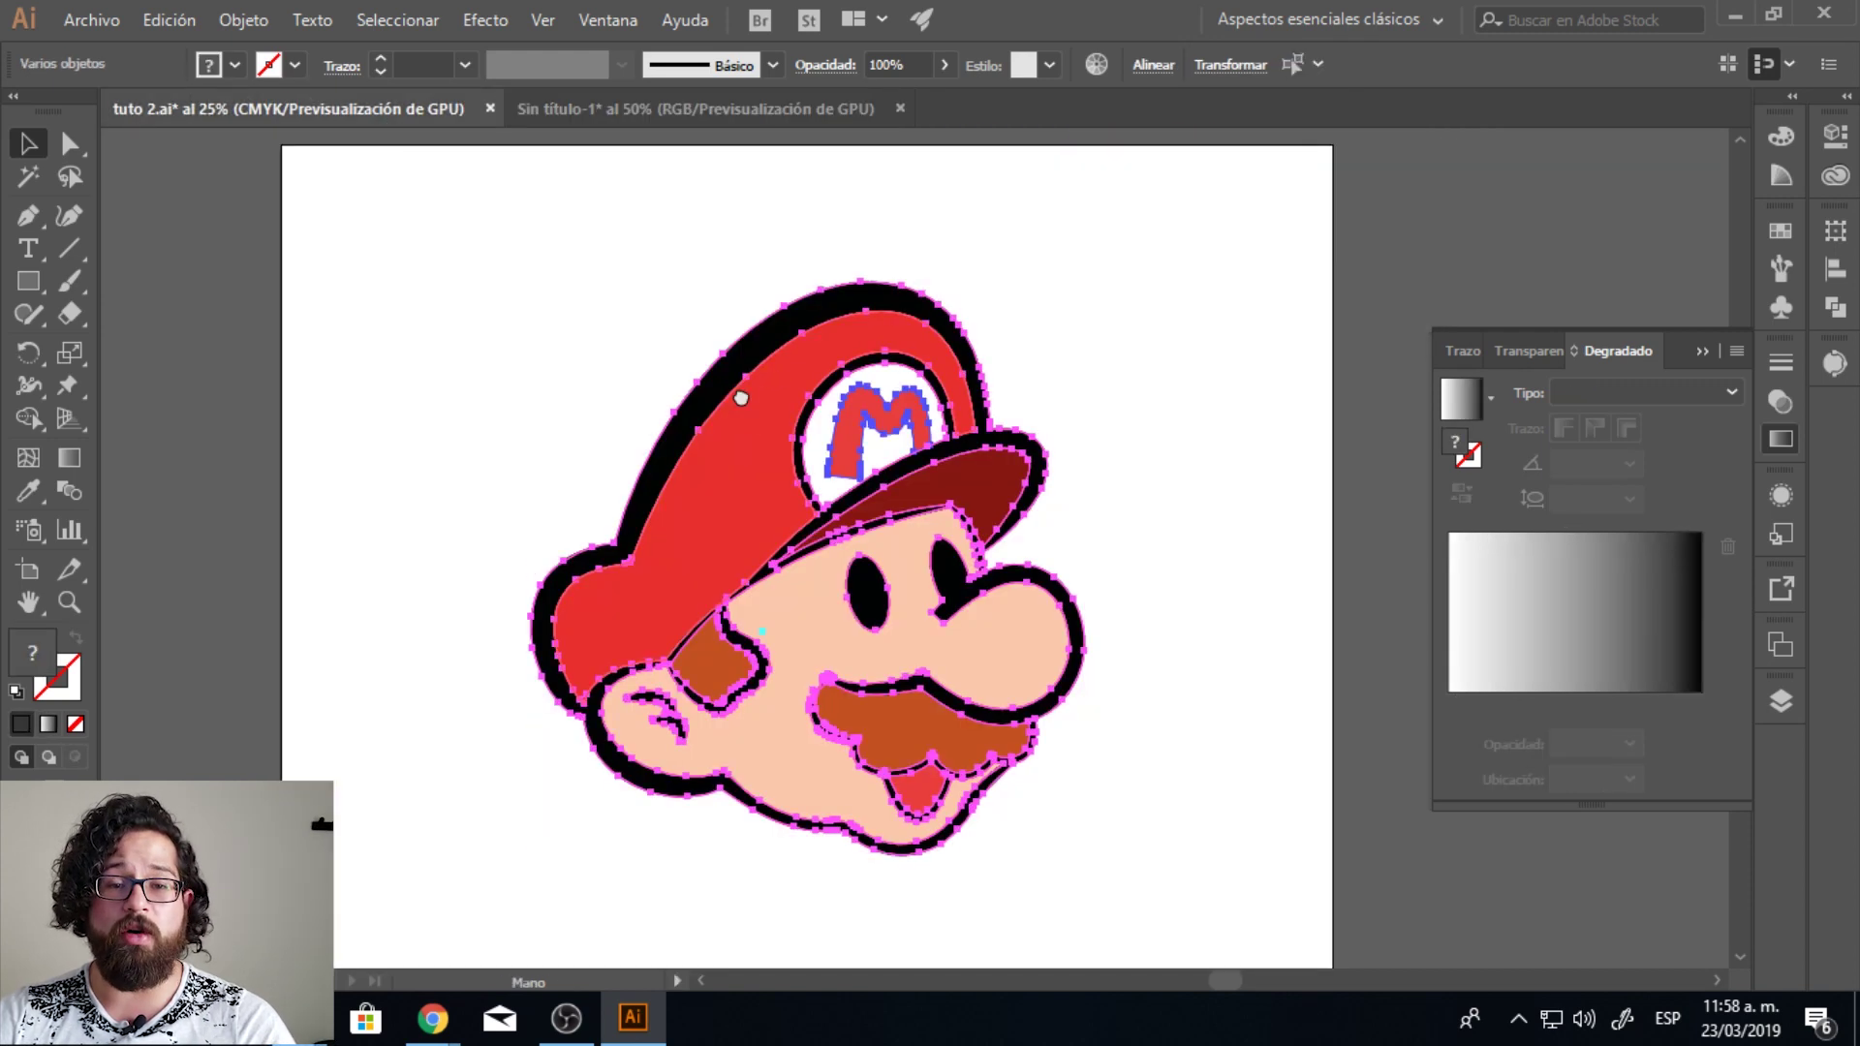
# Step: Pull the red cap and face shapes apart to see the pieces, then undo the move
pyautogui.keyDown('alt'); pyautogui.click(839, 424); pyautogui.keyUp('alt')
pyautogui.click(894, 476)
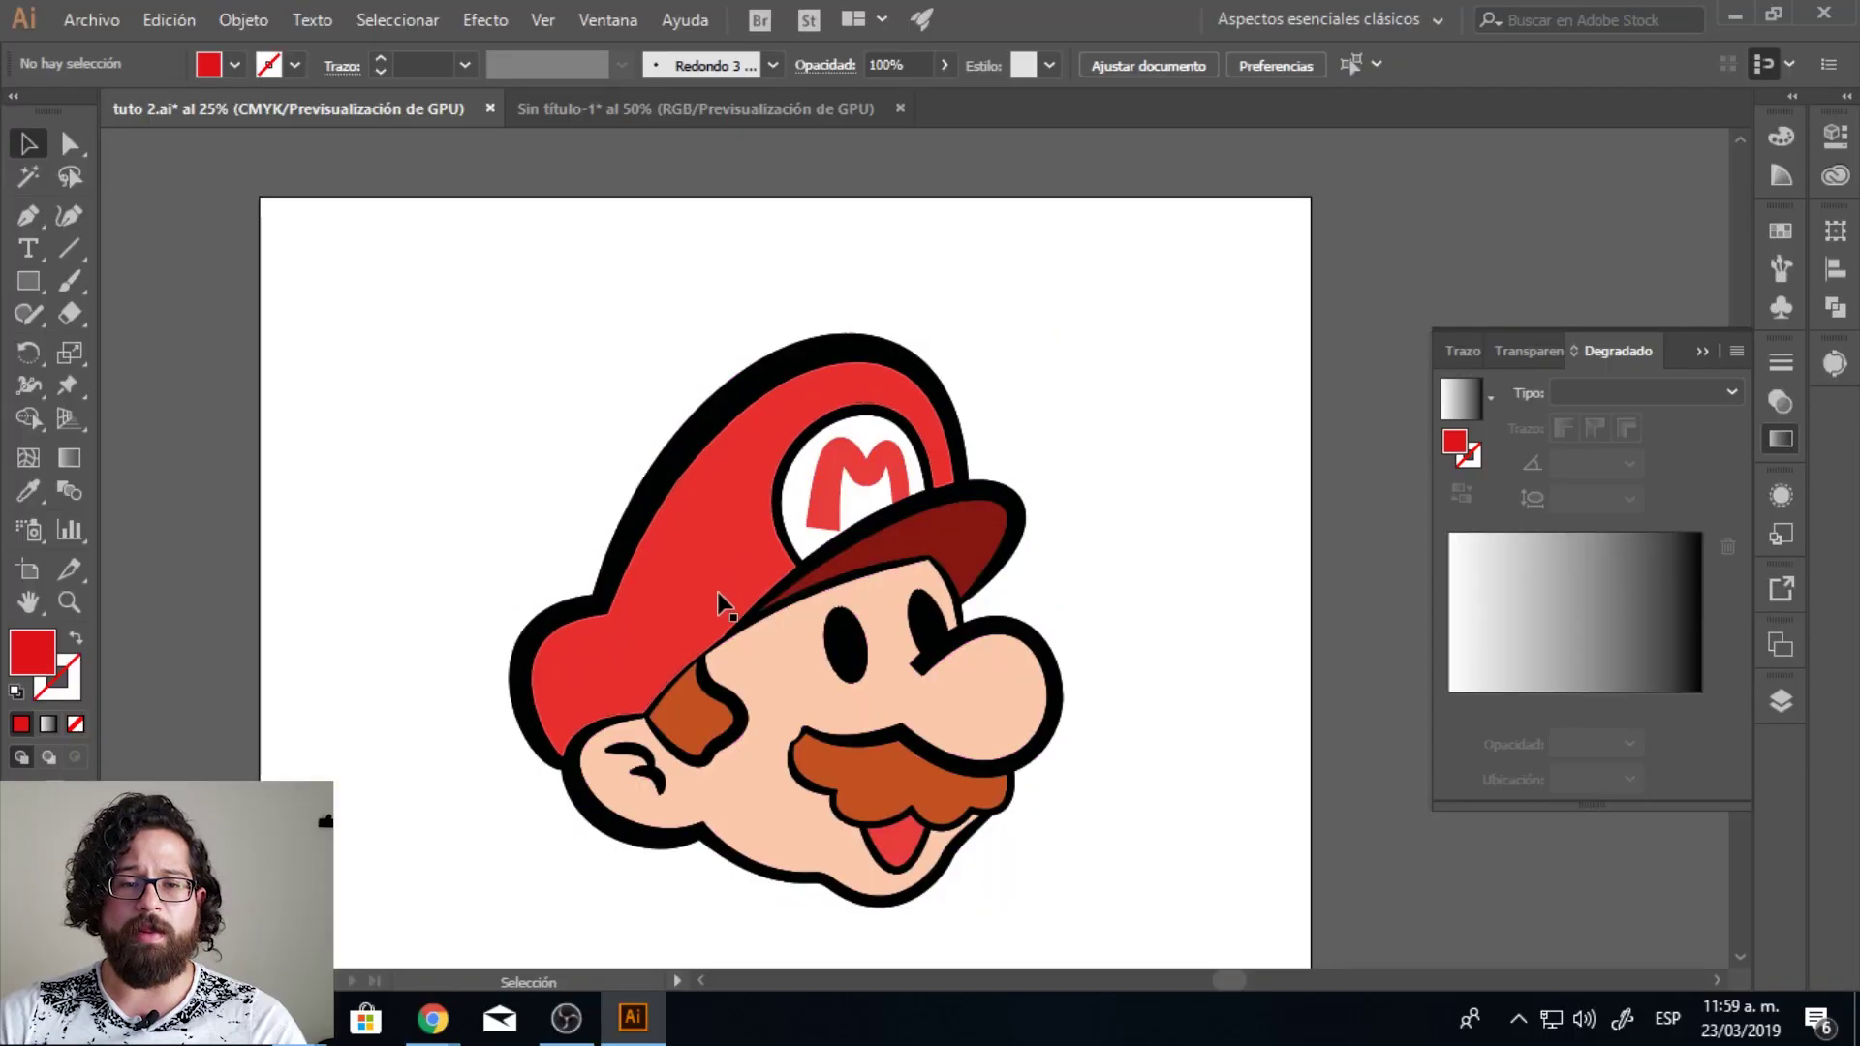
pyautogui.moveTo(732, 602); pyautogui.dragTo(494, 423)
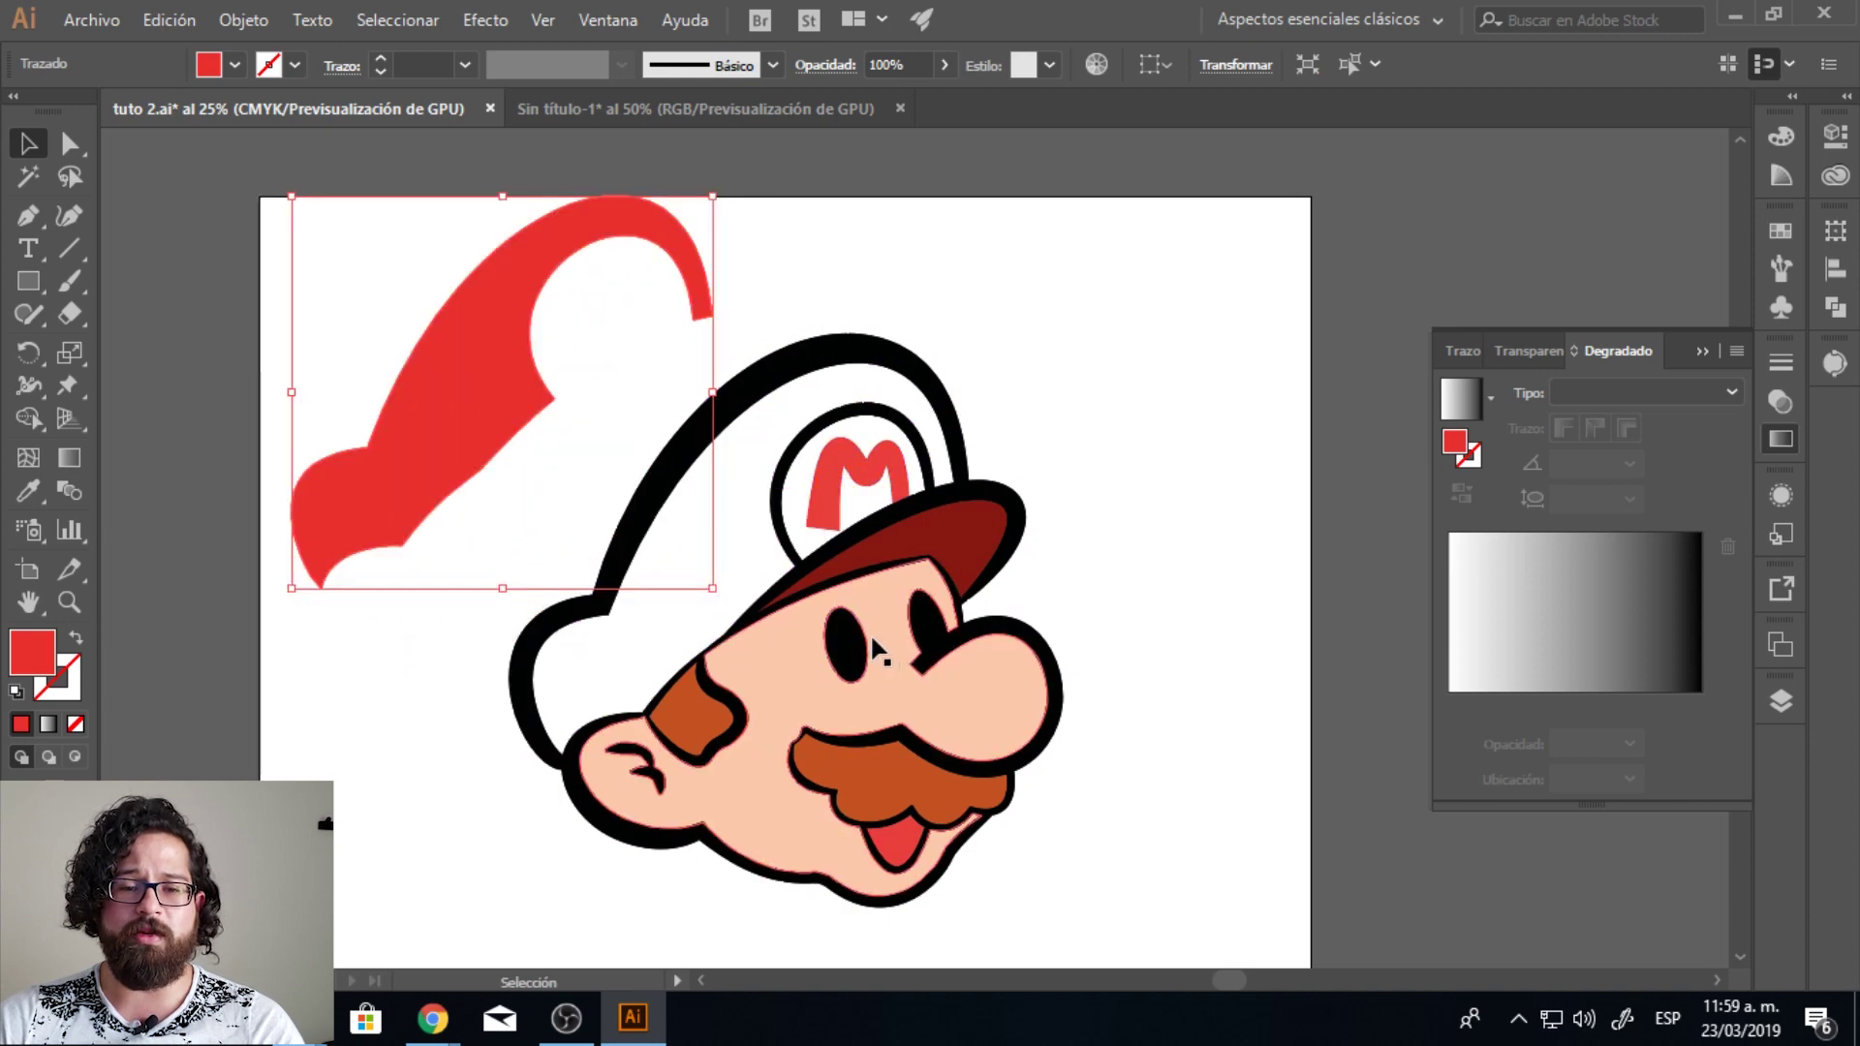
pyautogui.moveTo(884, 688); pyautogui.dragTo(1147, 506)
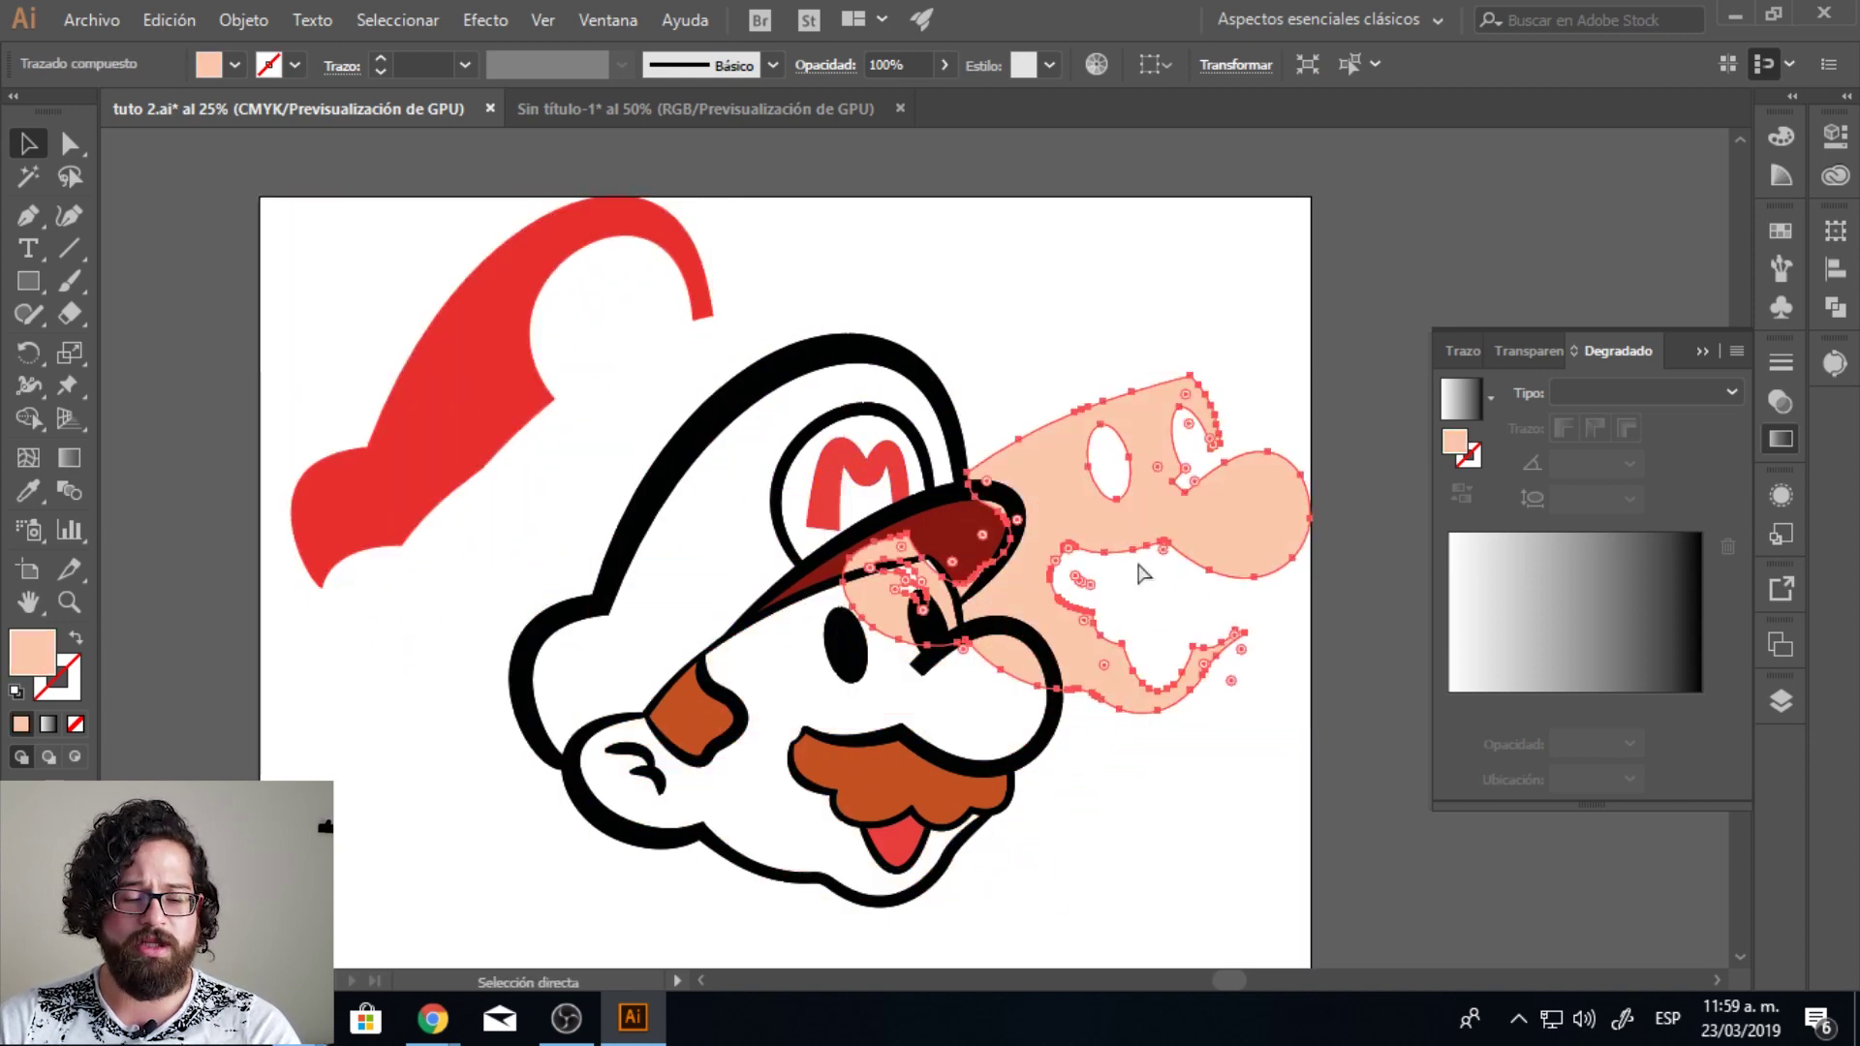
pyautogui.hotkey('ctrl', 'z')
pyautogui.hotkey('ctrl', 'z')
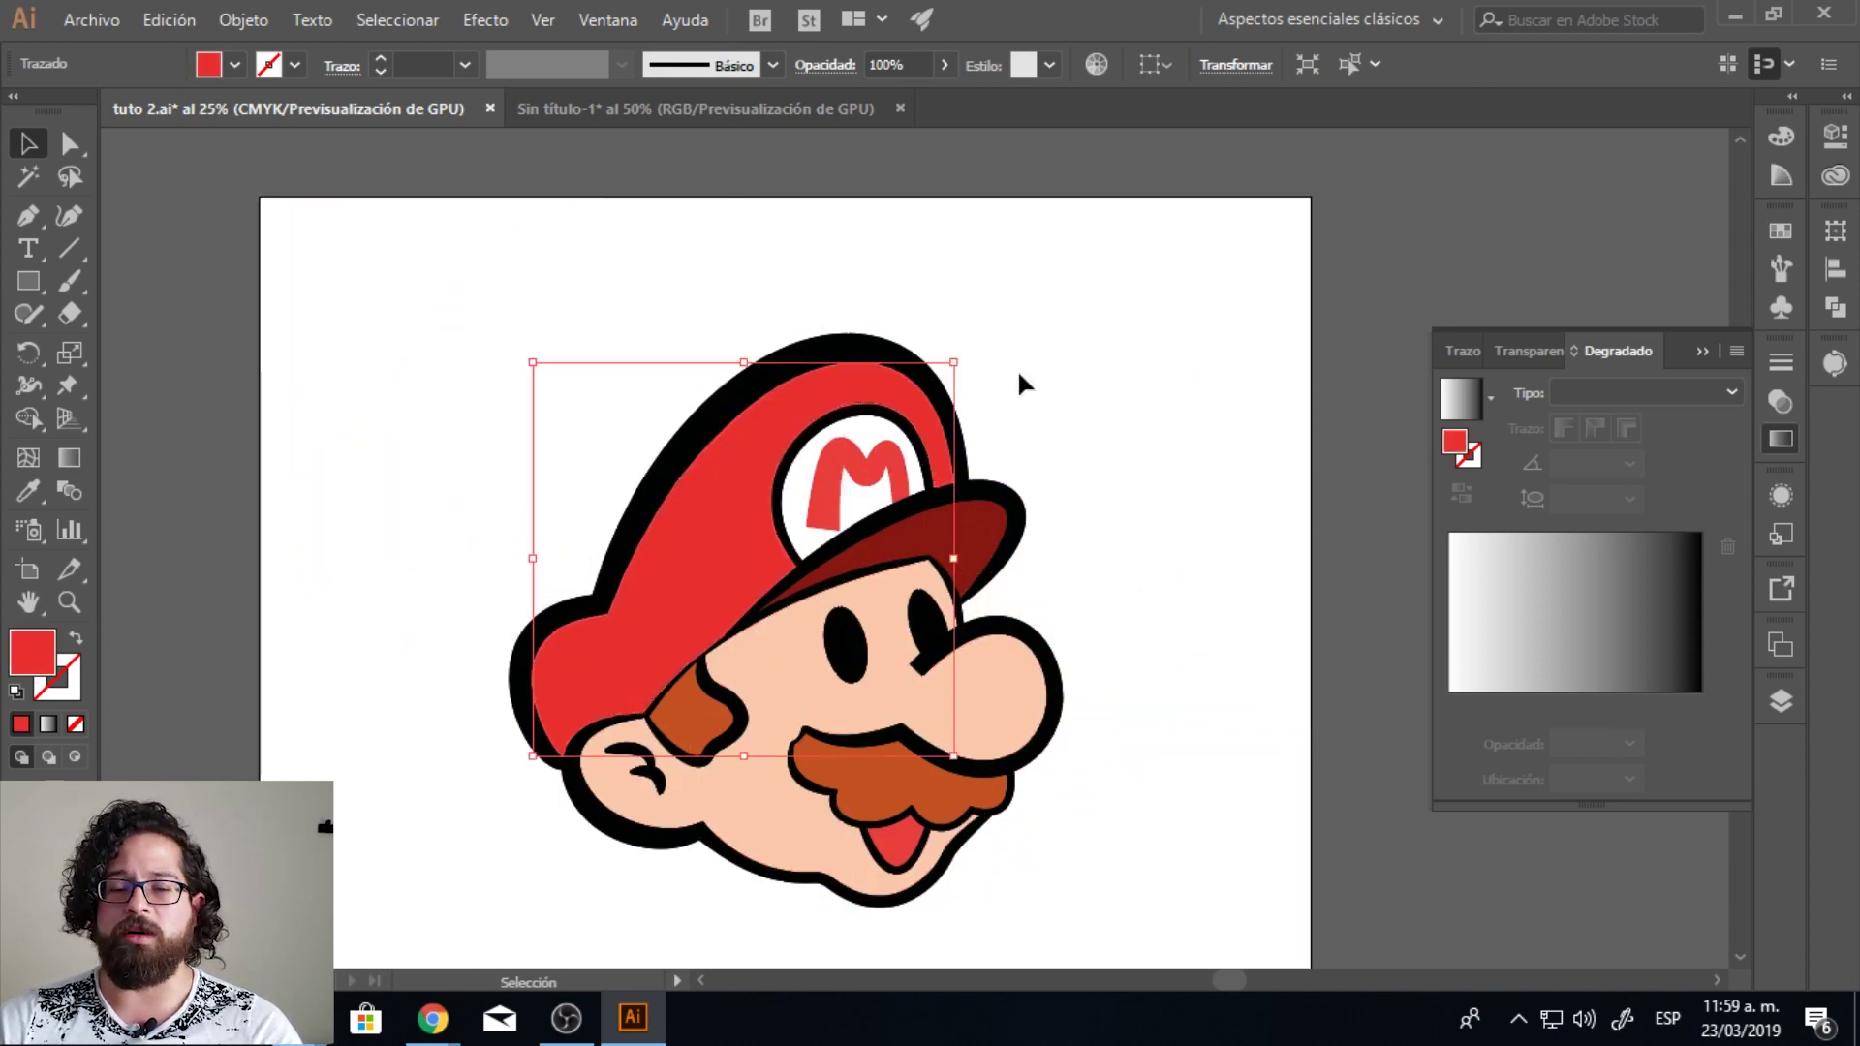
# Step: Bring up the Layers panel listing the document's six layers
pyautogui.moveTo(1027, 376); pyautogui.dragTo(1040, 341)
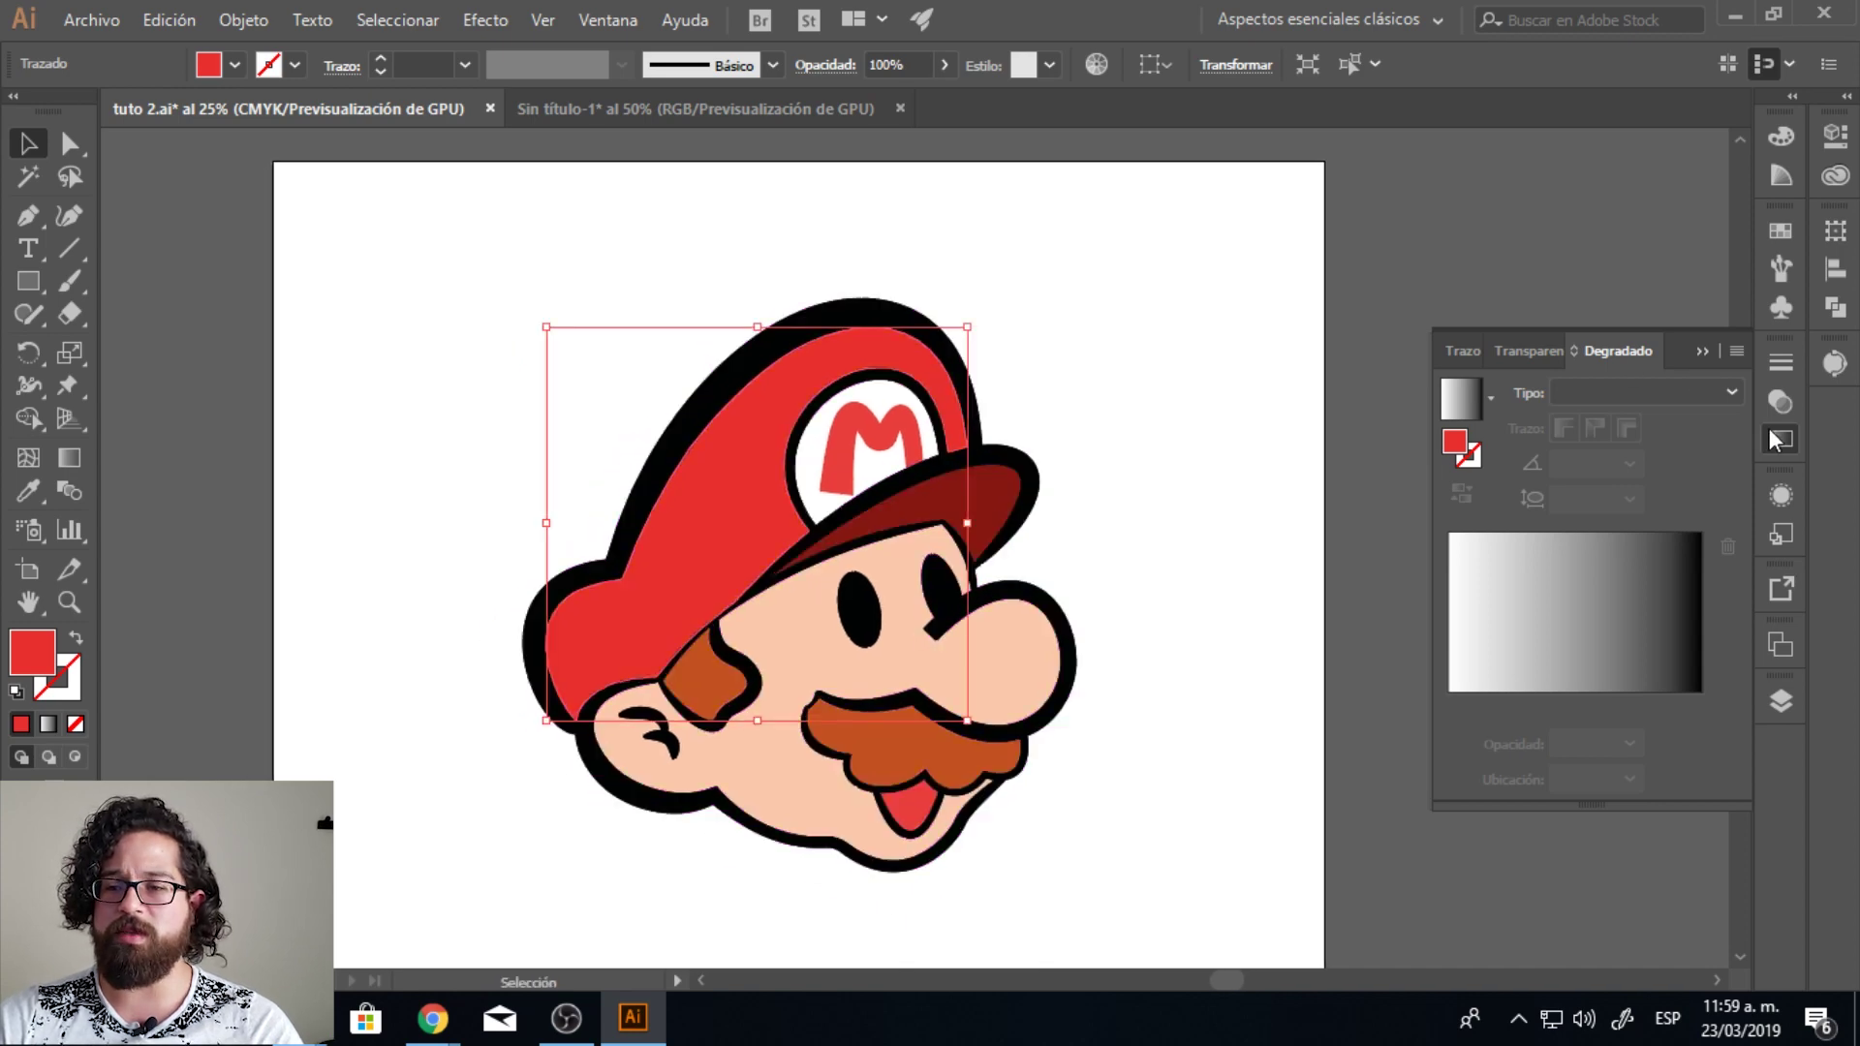
pyautogui.click(1779, 438)
pyautogui.click(1780, 699)
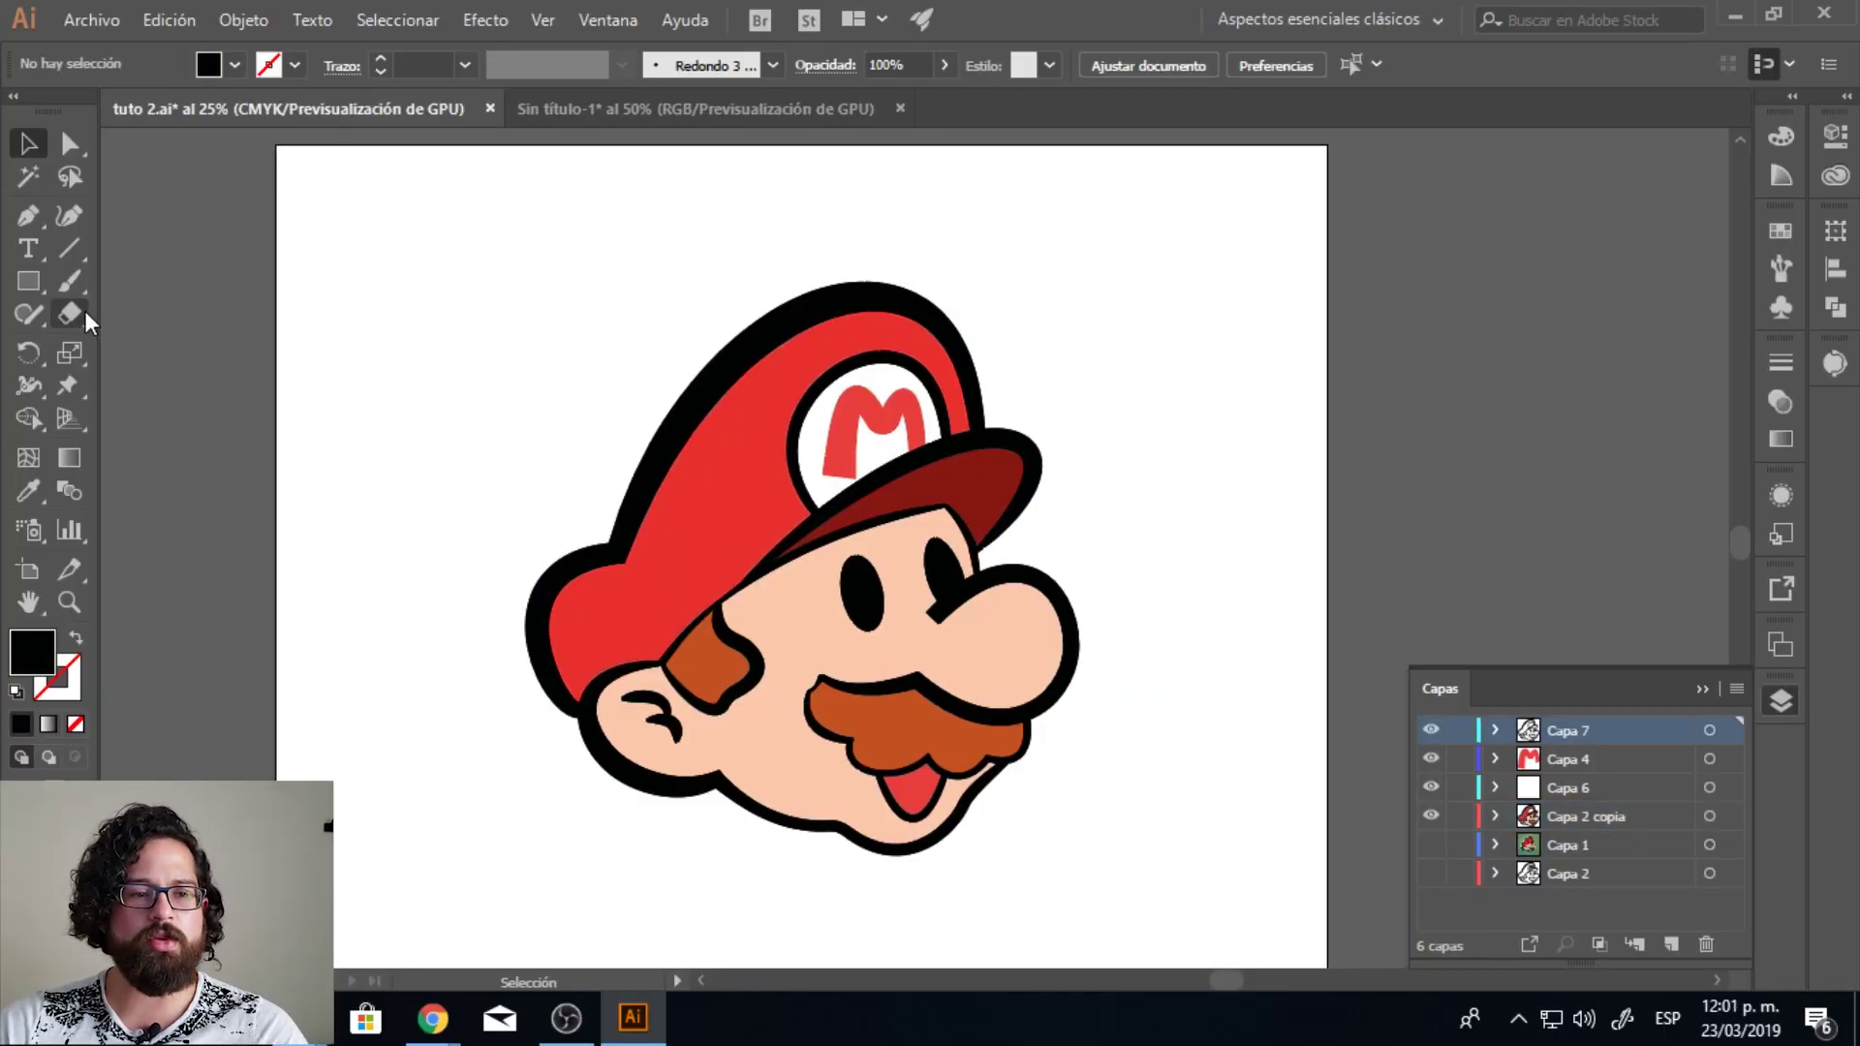
pyautogui.click(25, 311)
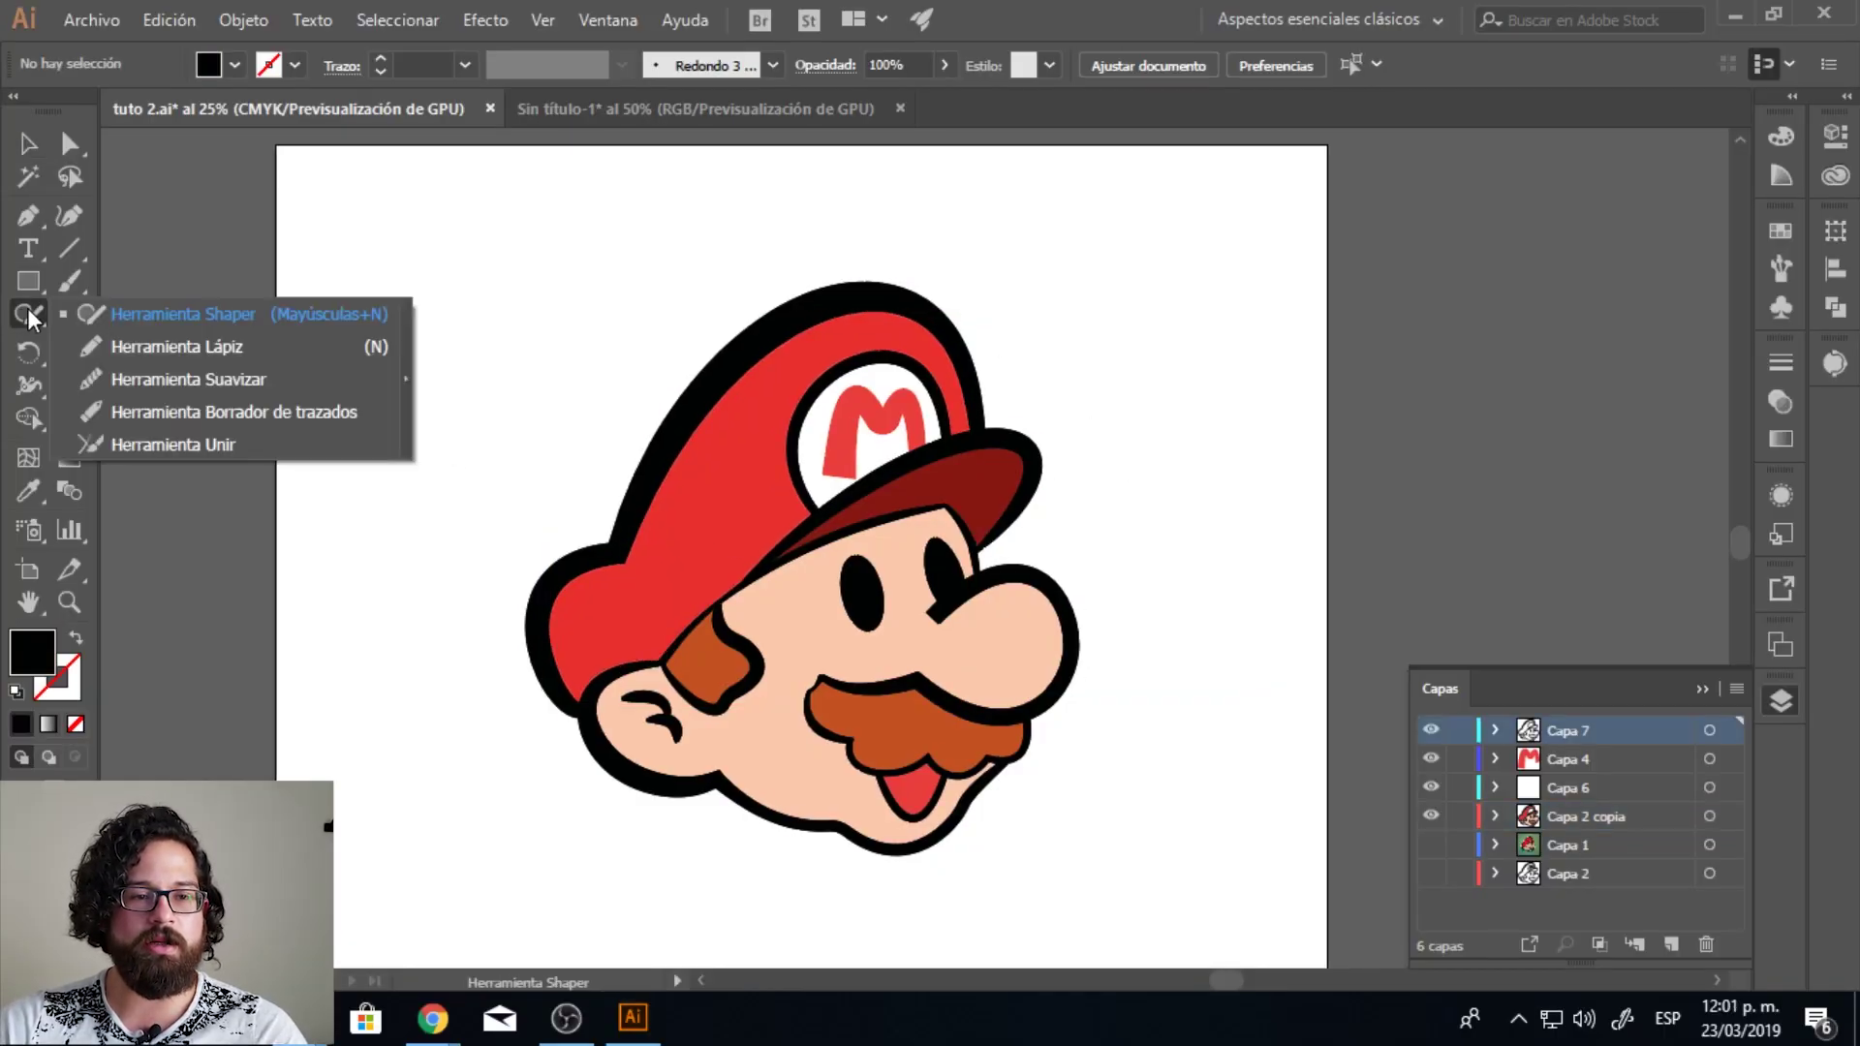
# Step: Pencil-draw a shadow along the cap's back and fill it dark red
pyautogui.click(183, 345)
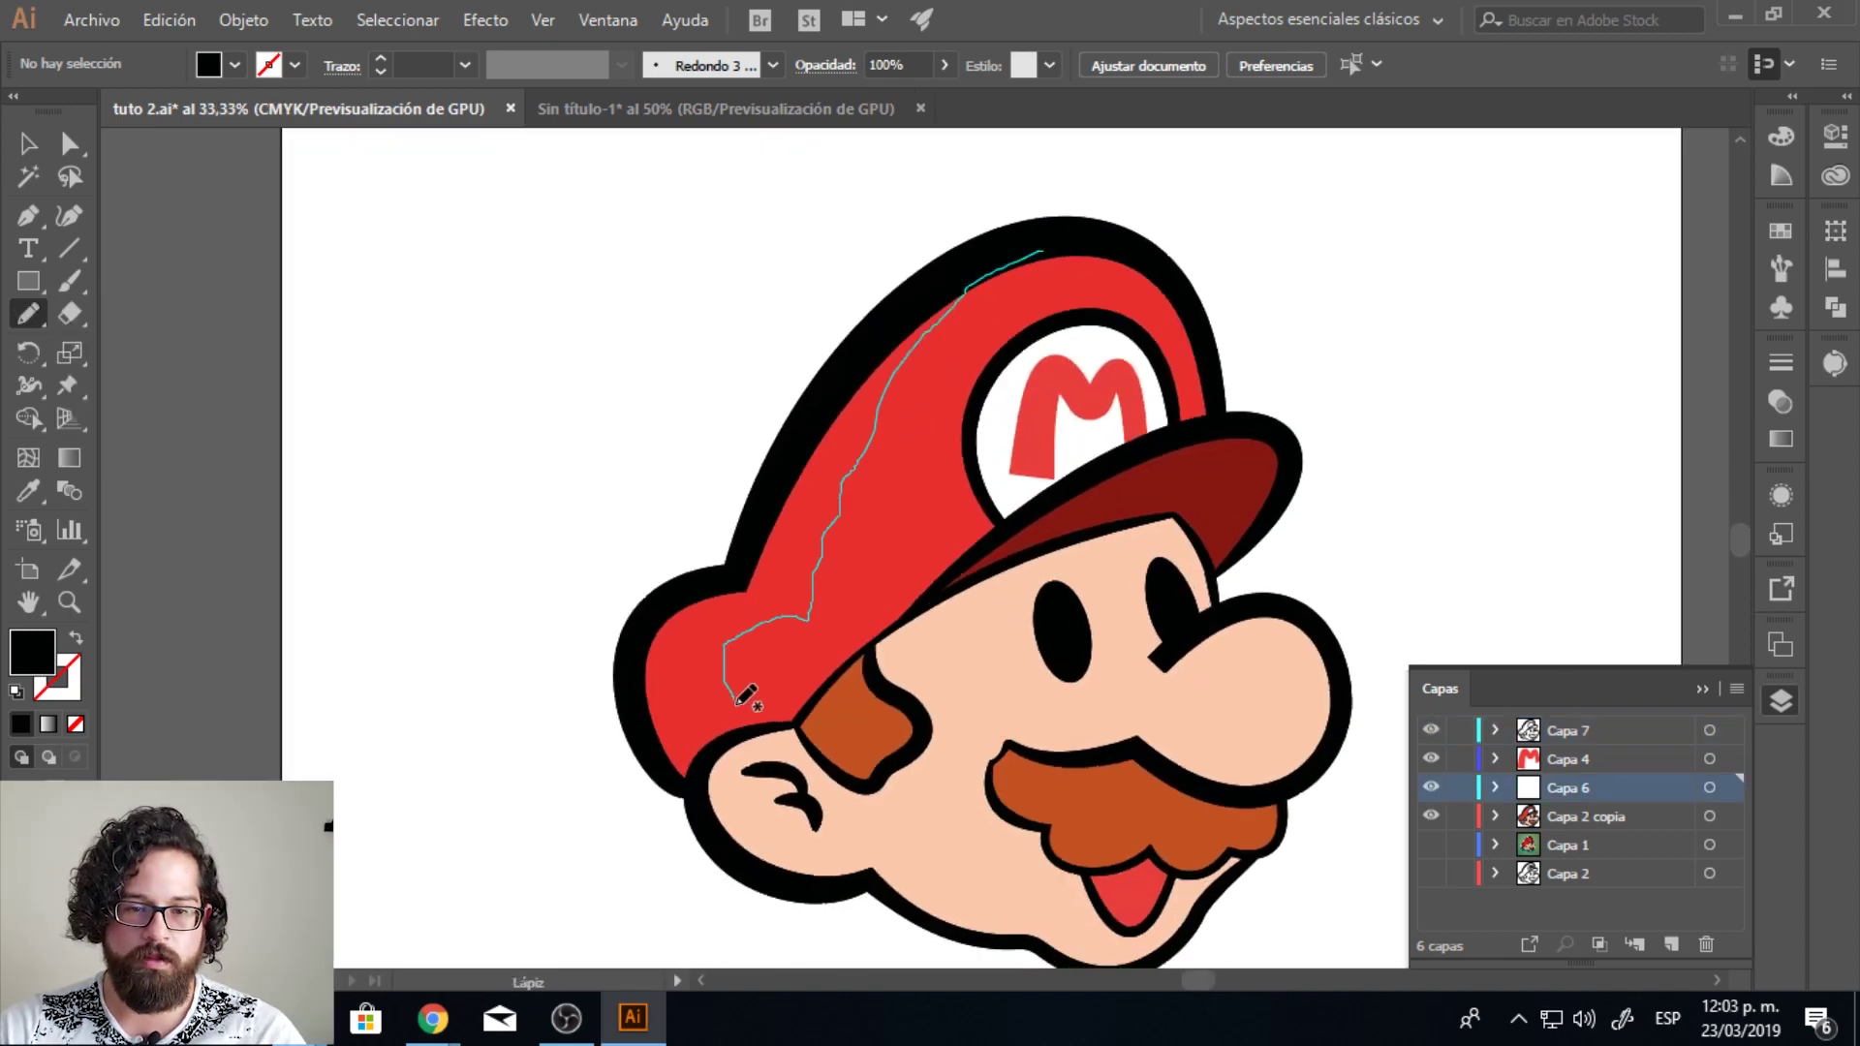
pyautogui.moveTo(907, 301); pyautogui.dragTo(968, 280)
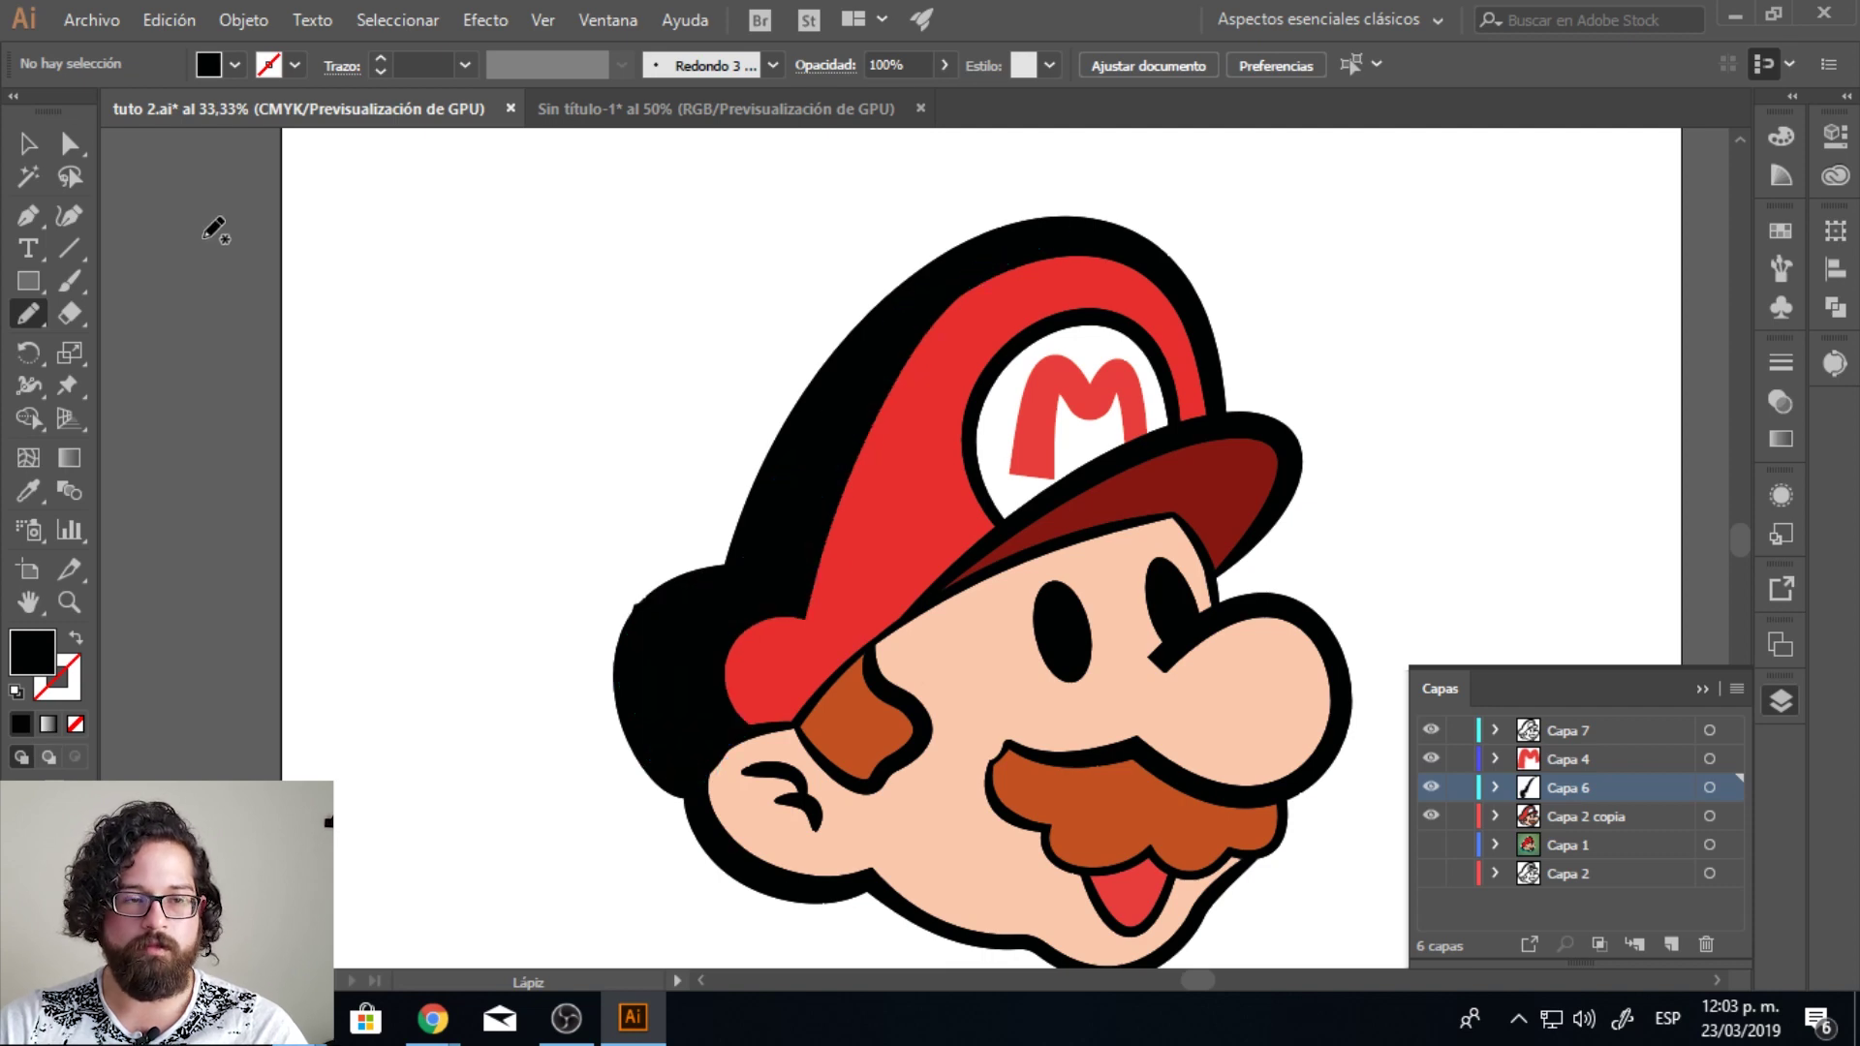
pyautogui.press('v')
pyautogui.doubleClick(32, 651)
pyautogui.click(475, 445)
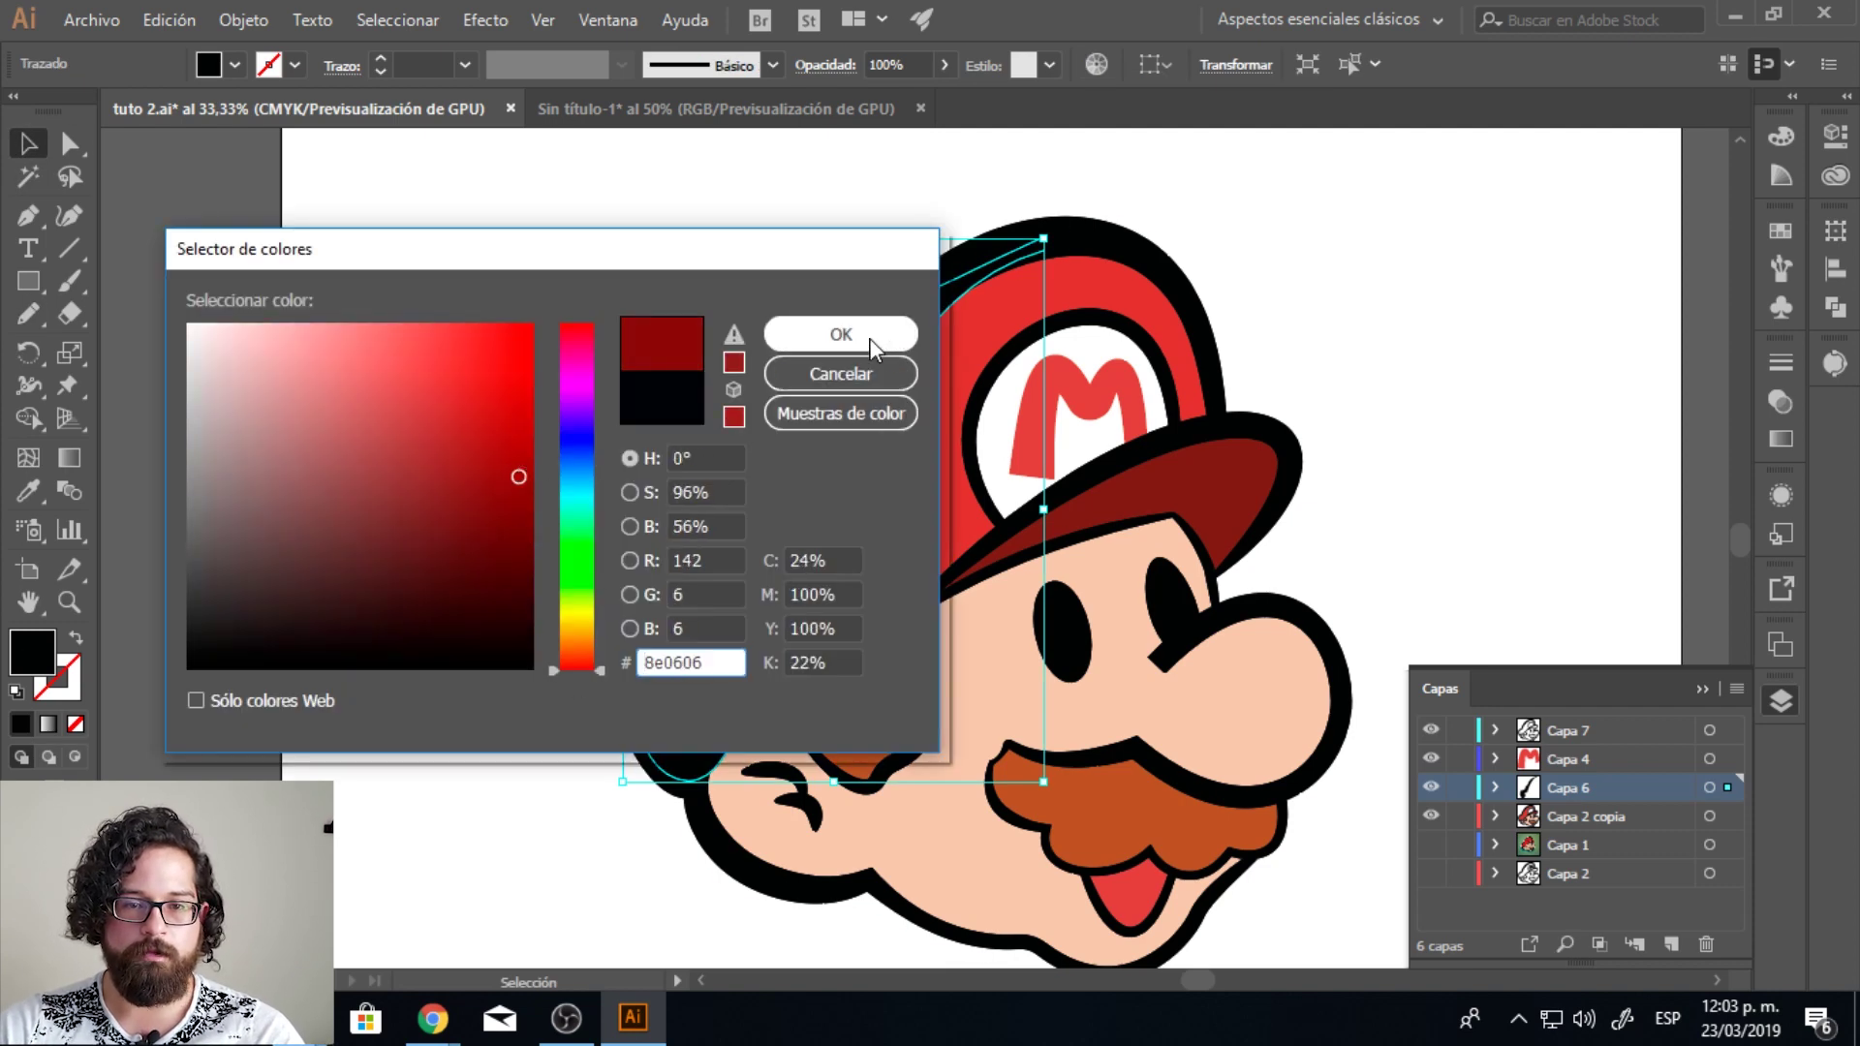
pyautogui.click(877, 339)
pyautogui.click(171, 520)
# Step: Draw a shading shape under the cap brim, sampling the skin colour and shifting it to light pink
pyautogui.scroll(1, 1000, 613)
pyautogui.moveTo(999, 613); pyautogui.dragTo(946, 418)
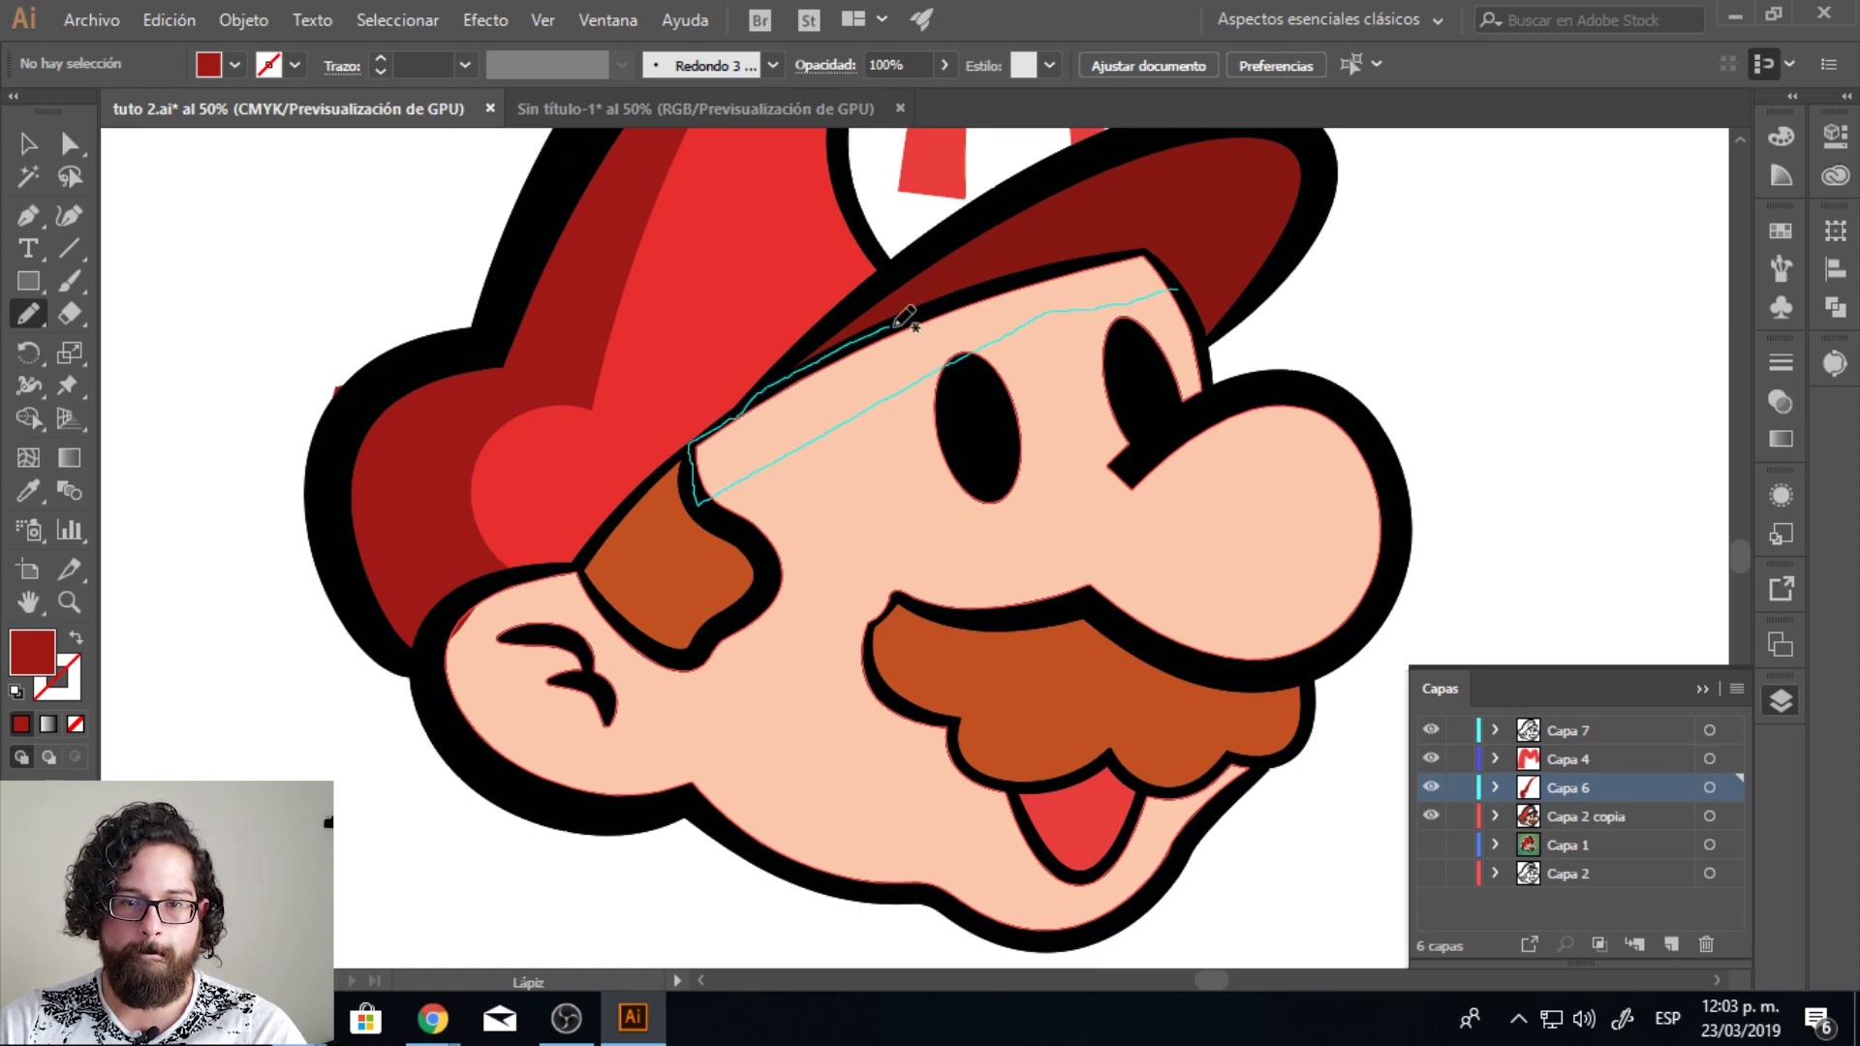
pyautogui.moveTo(1181, 281); pyautogui.dragTo(1174, 291)
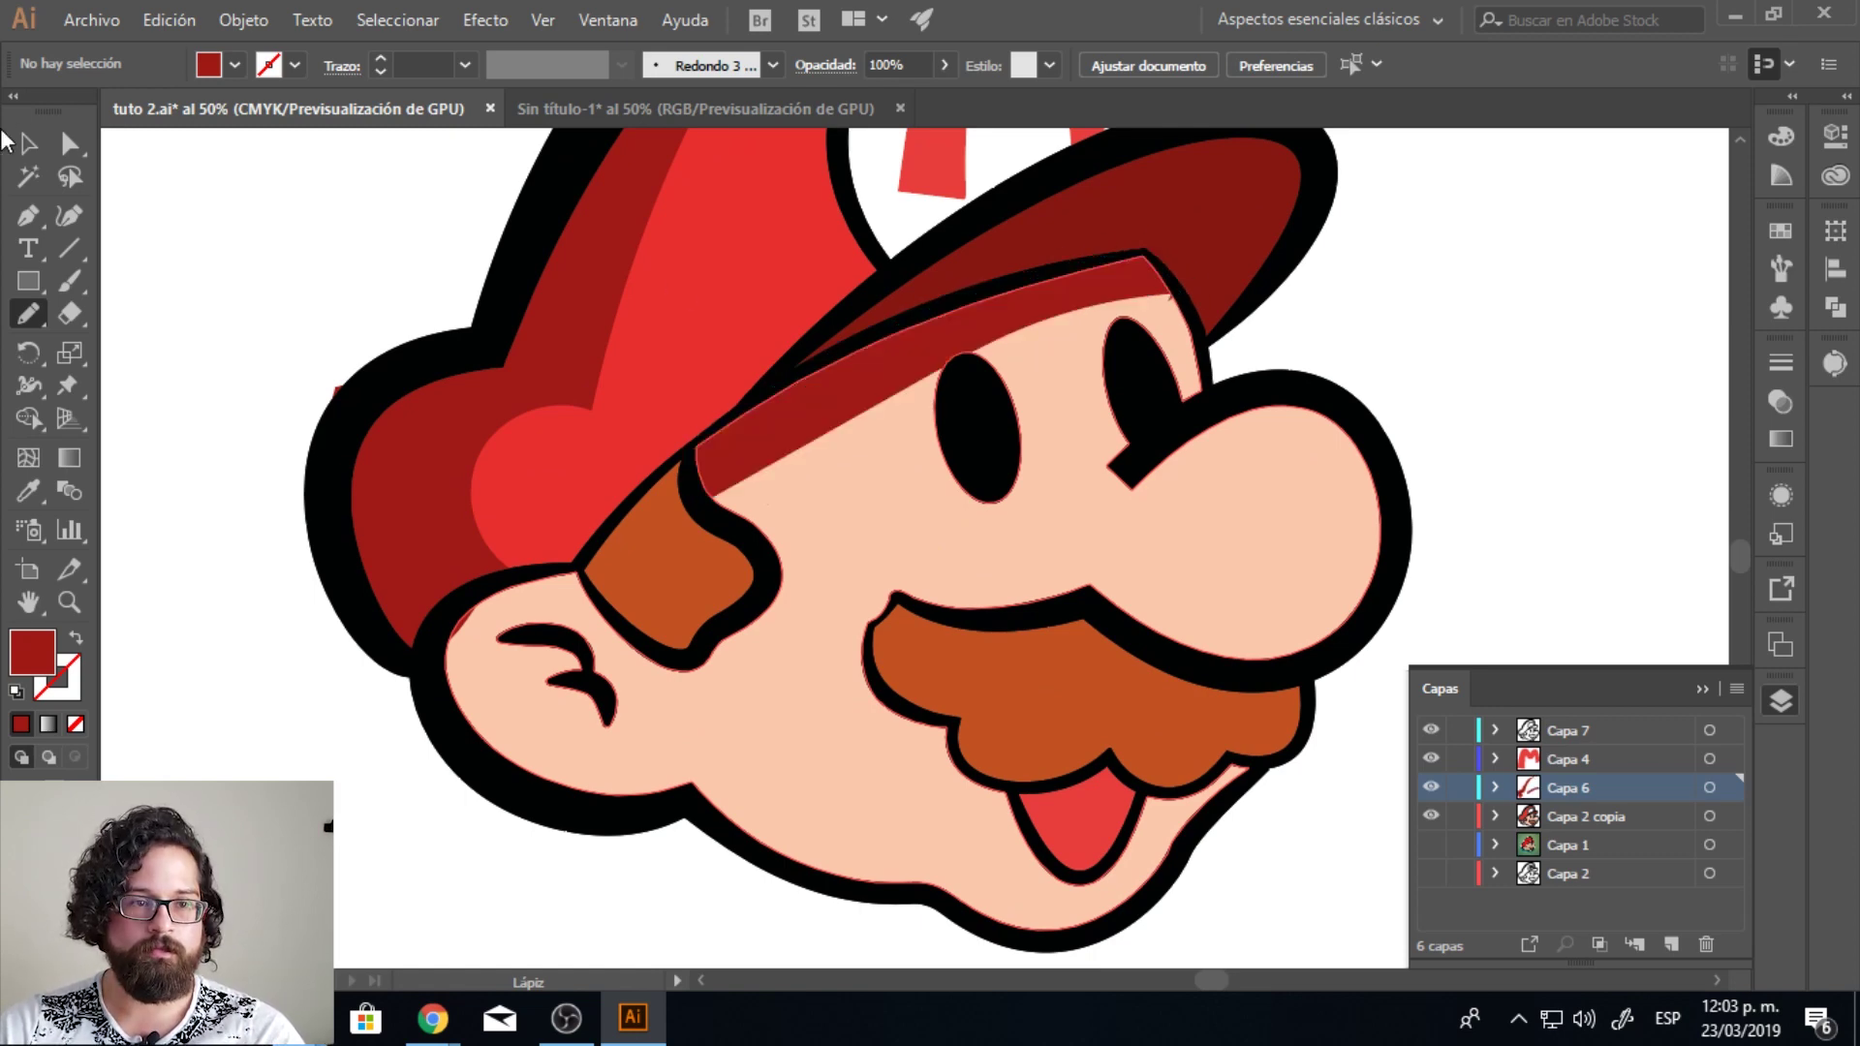
pyautogui.press('i')
pyautogui.click(901, 505)
pyautogui.doubleClick(32, 658)
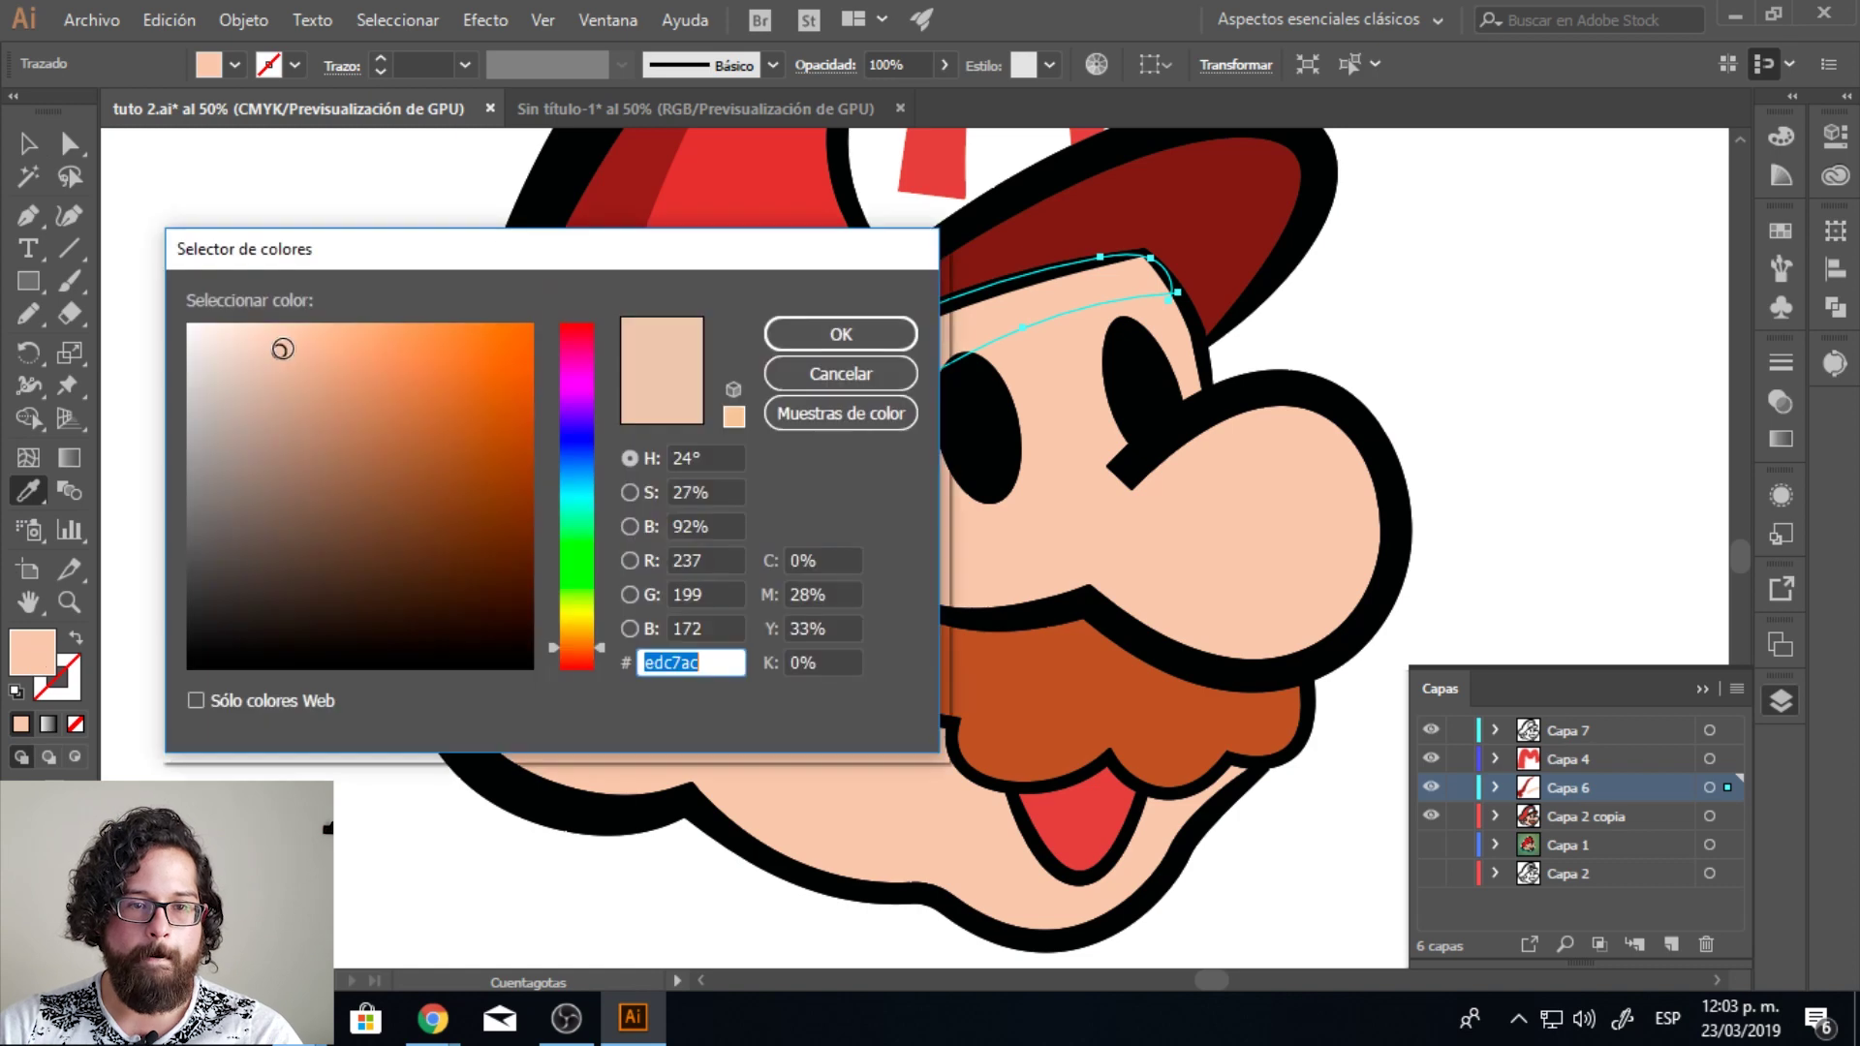
pyautogui.moveTo(600, 659); pyautogui.dragTo(601, 668)
pyautogui.moveTo(279, 351); pyautogui.dragTo(349, 324)
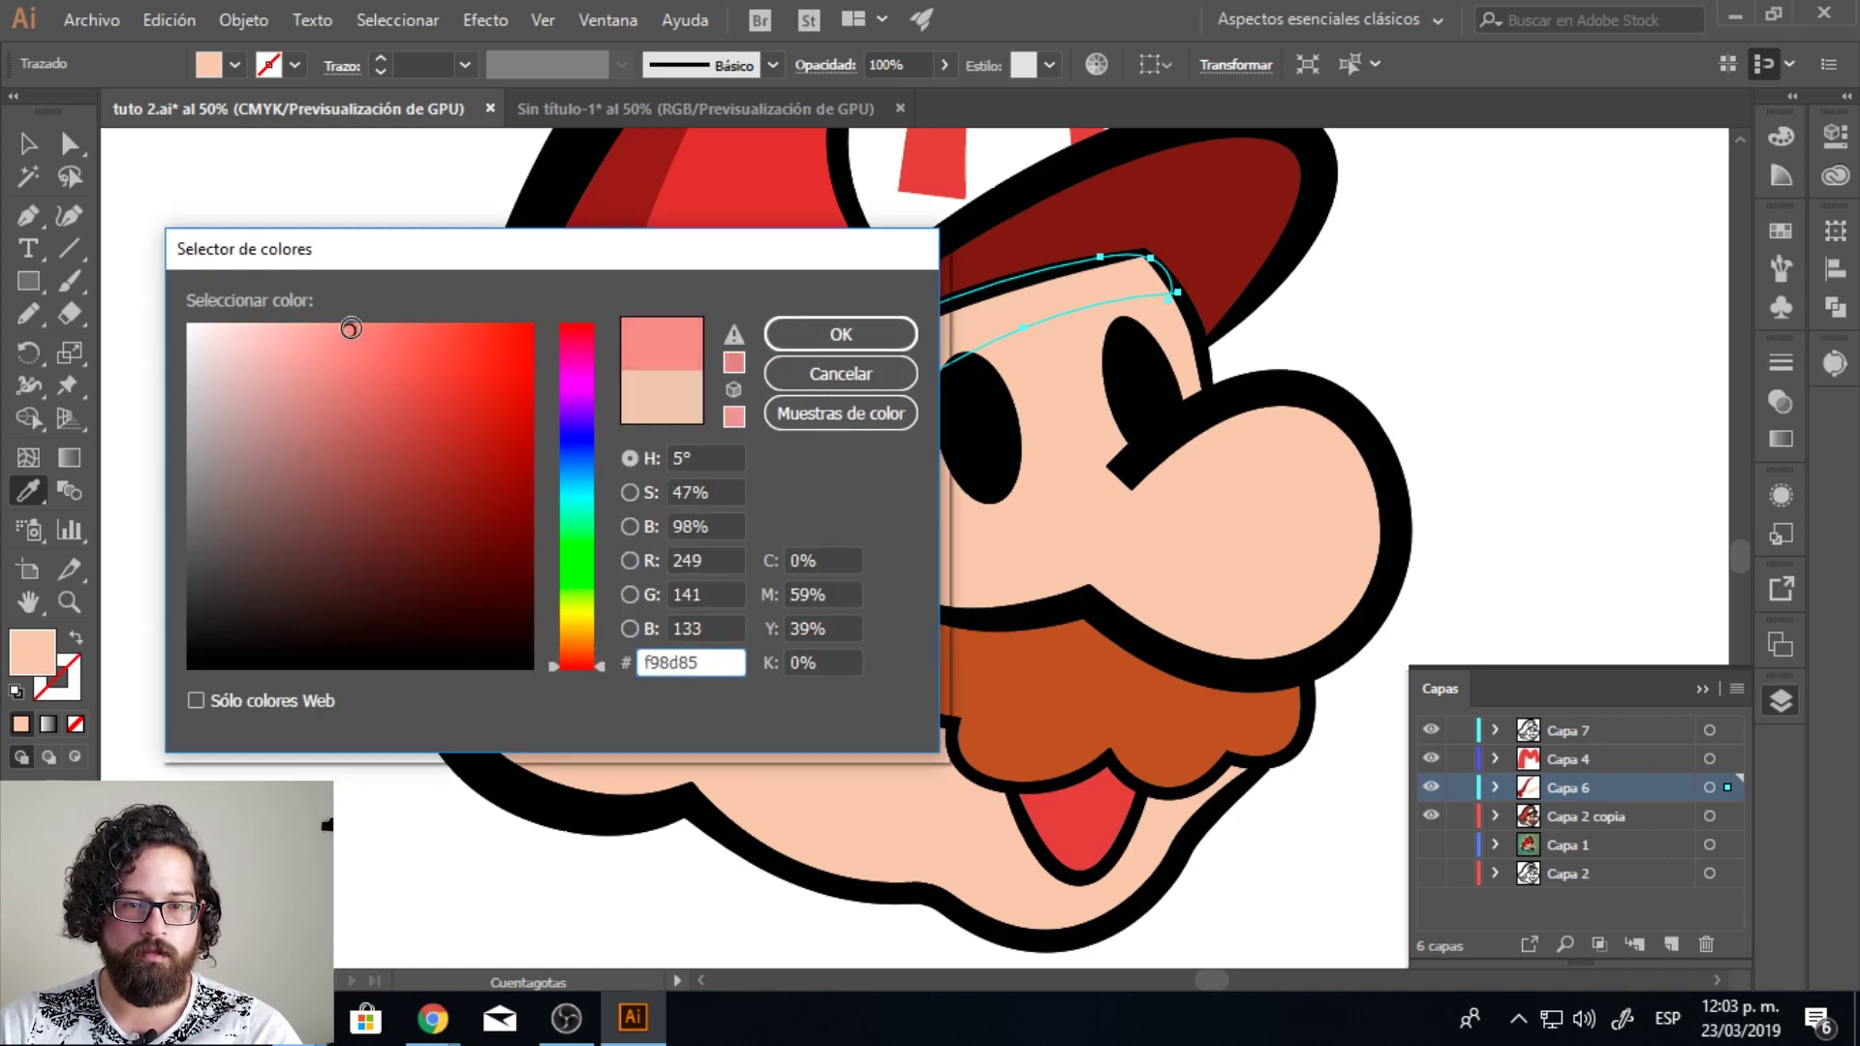
pyautogui.click(840, 334)
# Step: Pencil-draw pink shading around the cheek and ear, under the nose and under the mustache
pyautogui.click(28, 313)
pyautogui.scroll(-2, 775, 484)
pyautogui.moveTo(504, 448)
pyautogui.mouseDown()
pyautogui.moveTo(423, 501)
pyautogui.moveTo(412, 459)
pyautogui.mouseUp()
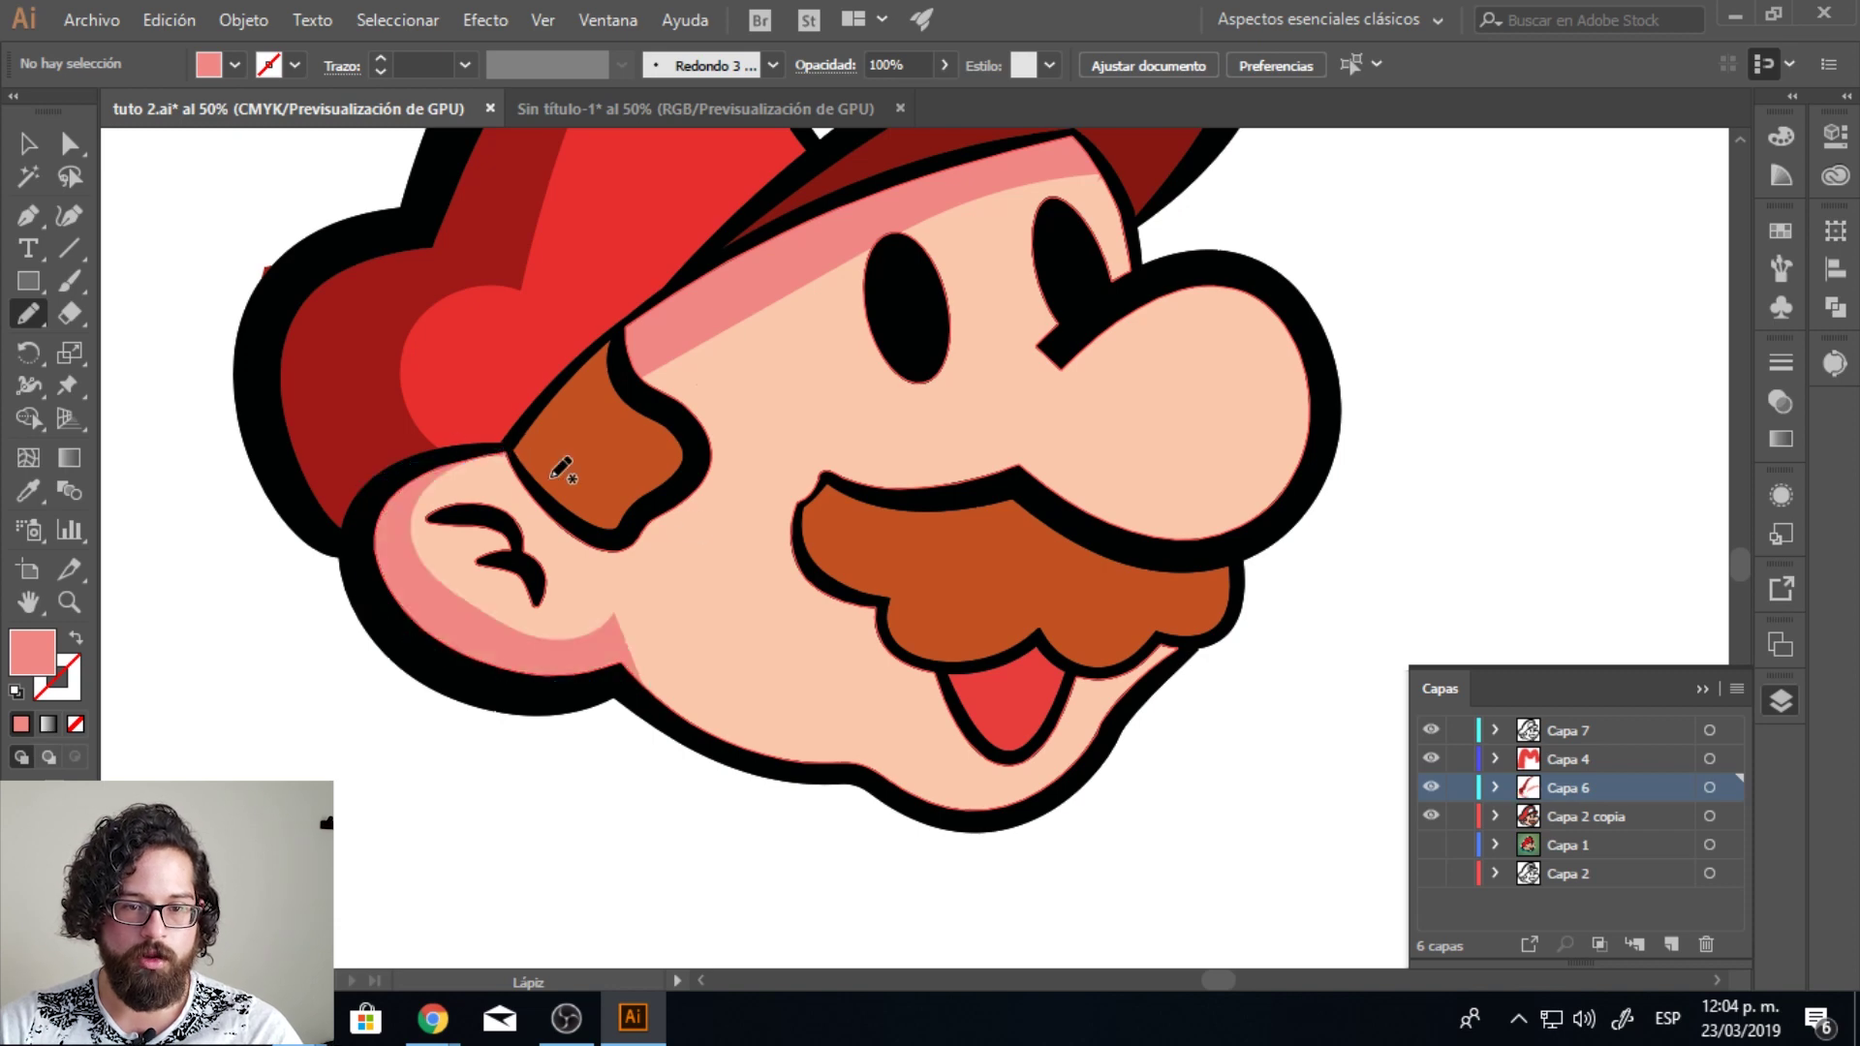
pyautogui.hscroll(3, 770, 611)
pyautogui.moveTo(918, 344); pyautogui.dragTo(737, 455)
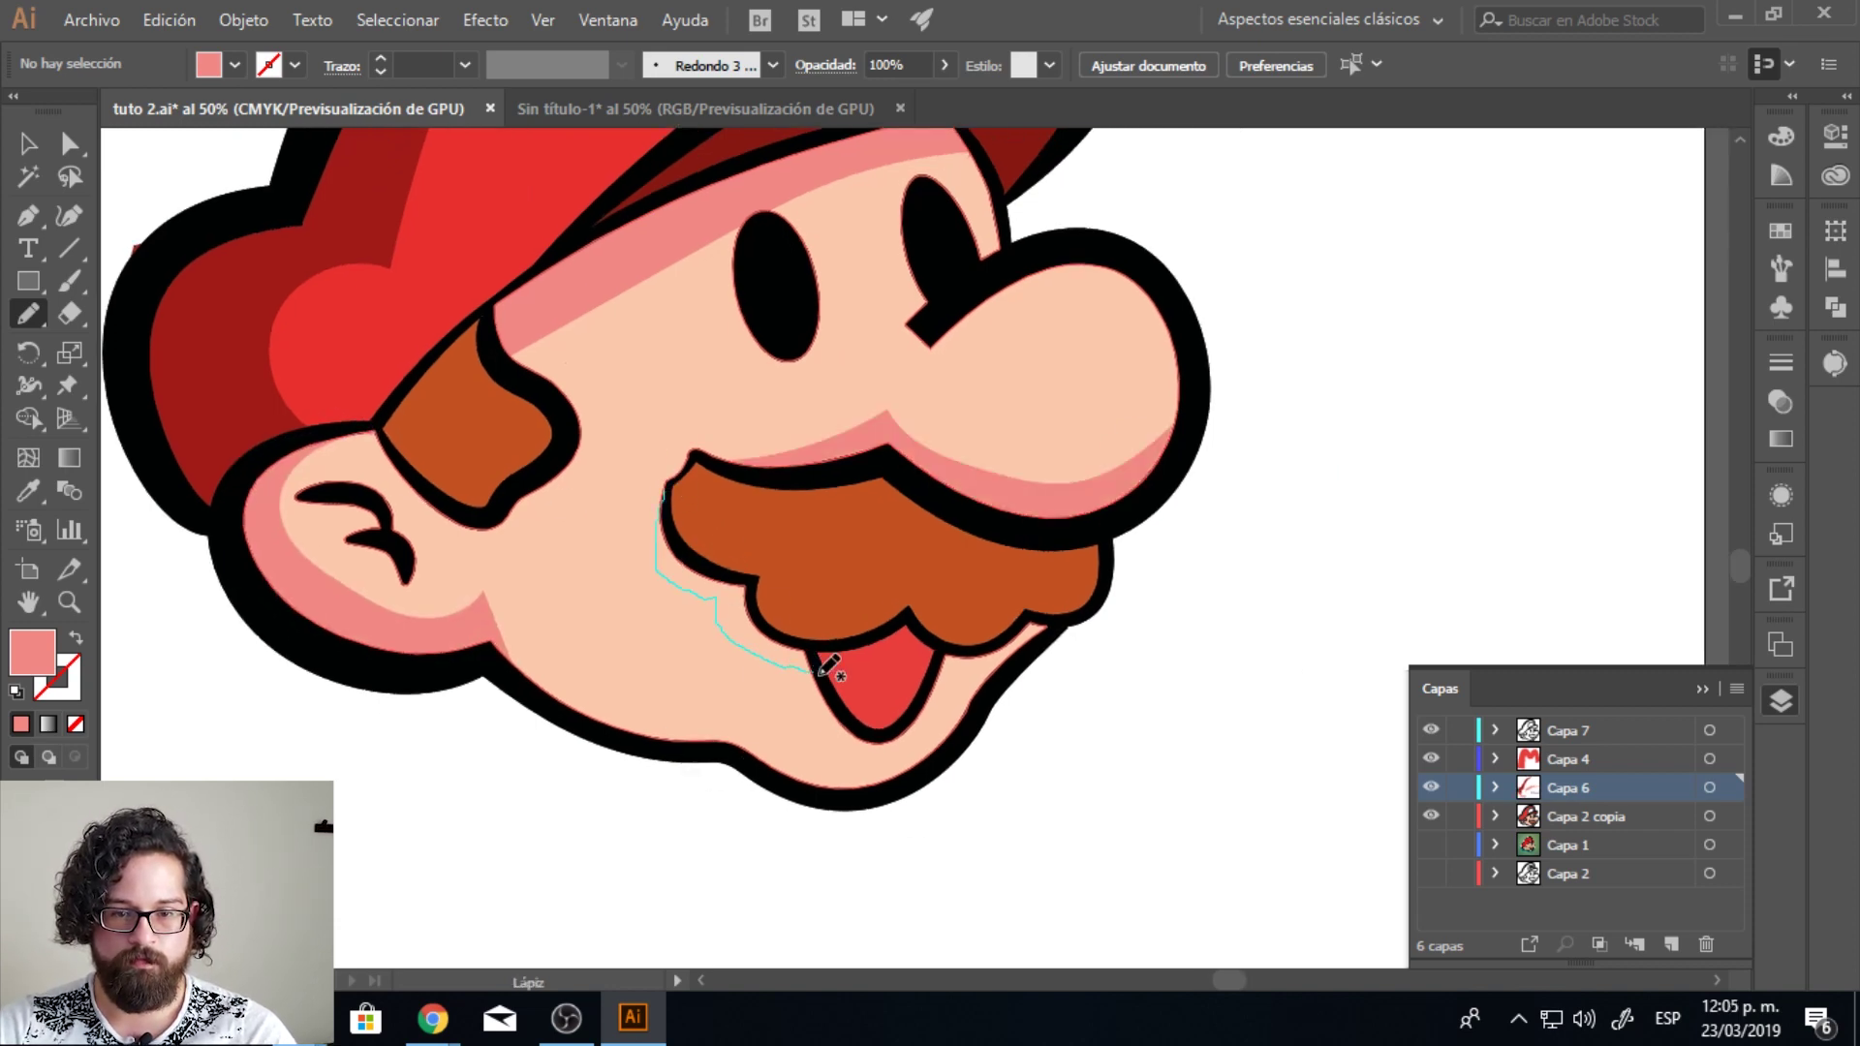
pyautogui.moveTo(681, 498); pyautogui.dragTo(678, 490)
pyautogui.scroll(1, 872, 412)
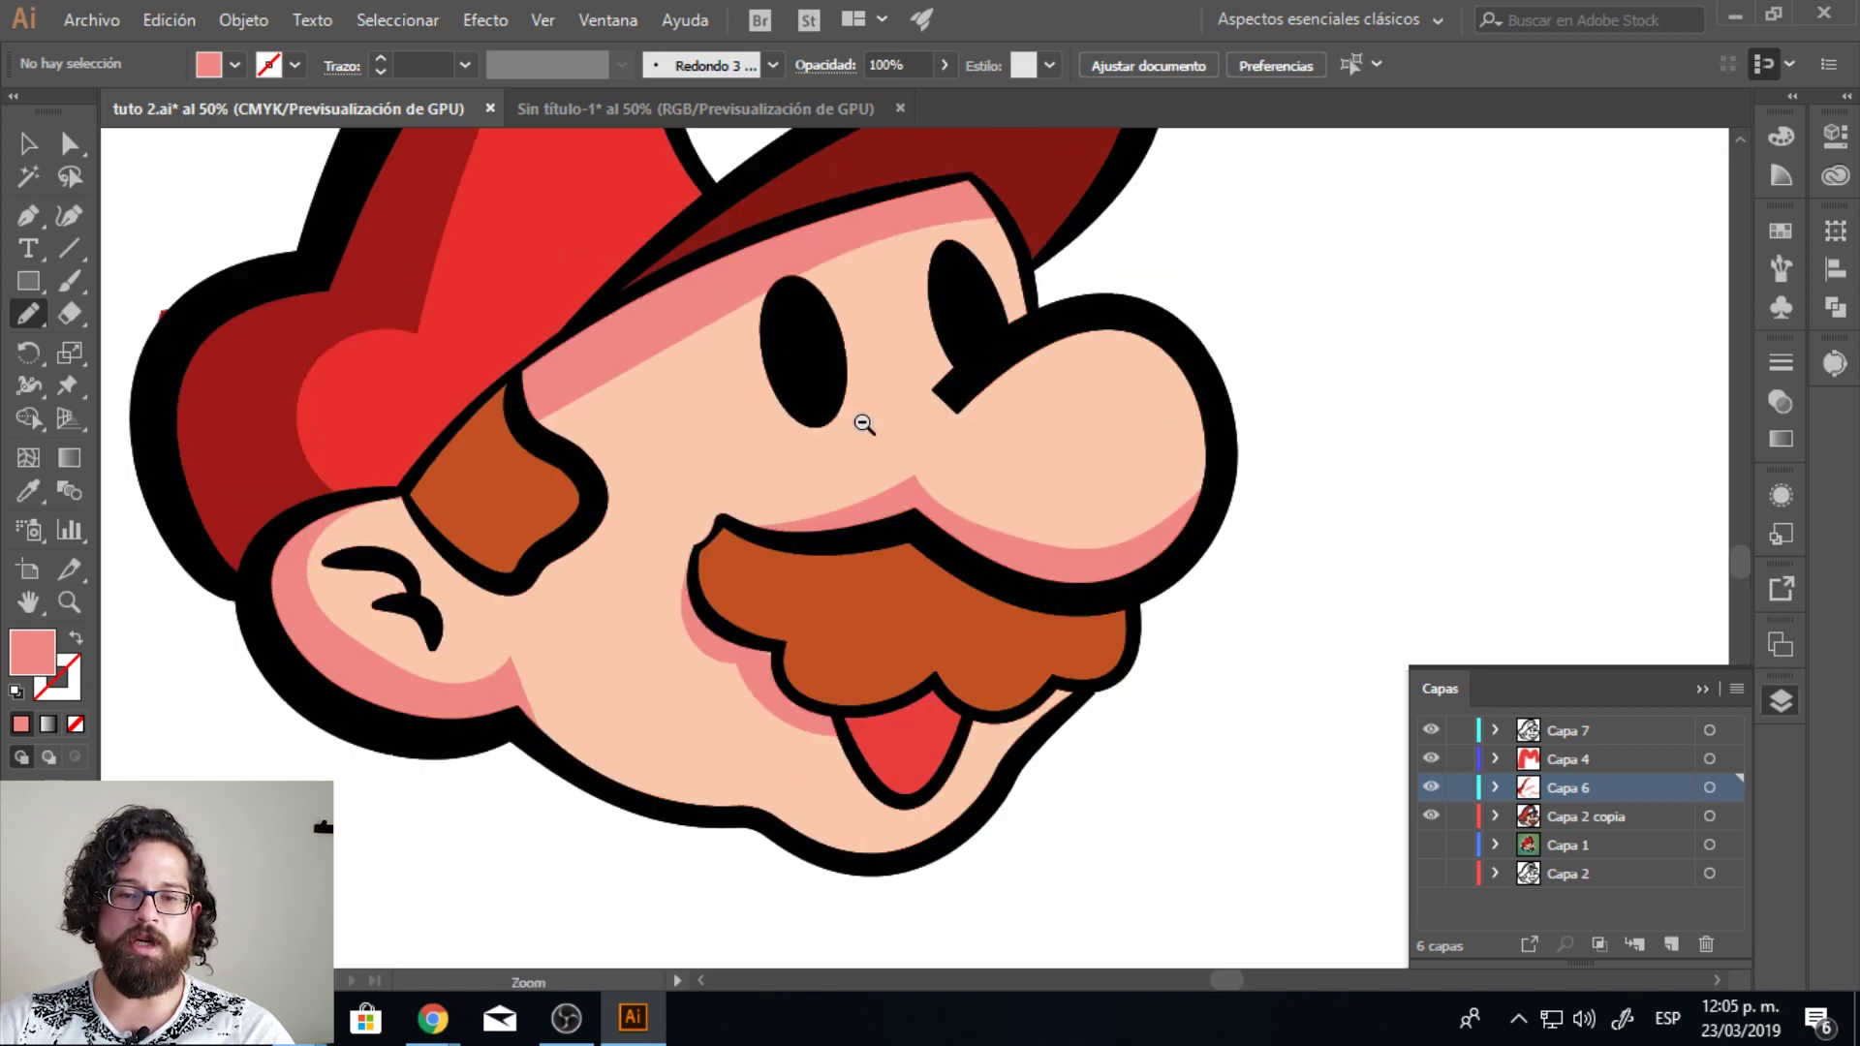
pyautogui.hotkey('ctrl', '-')
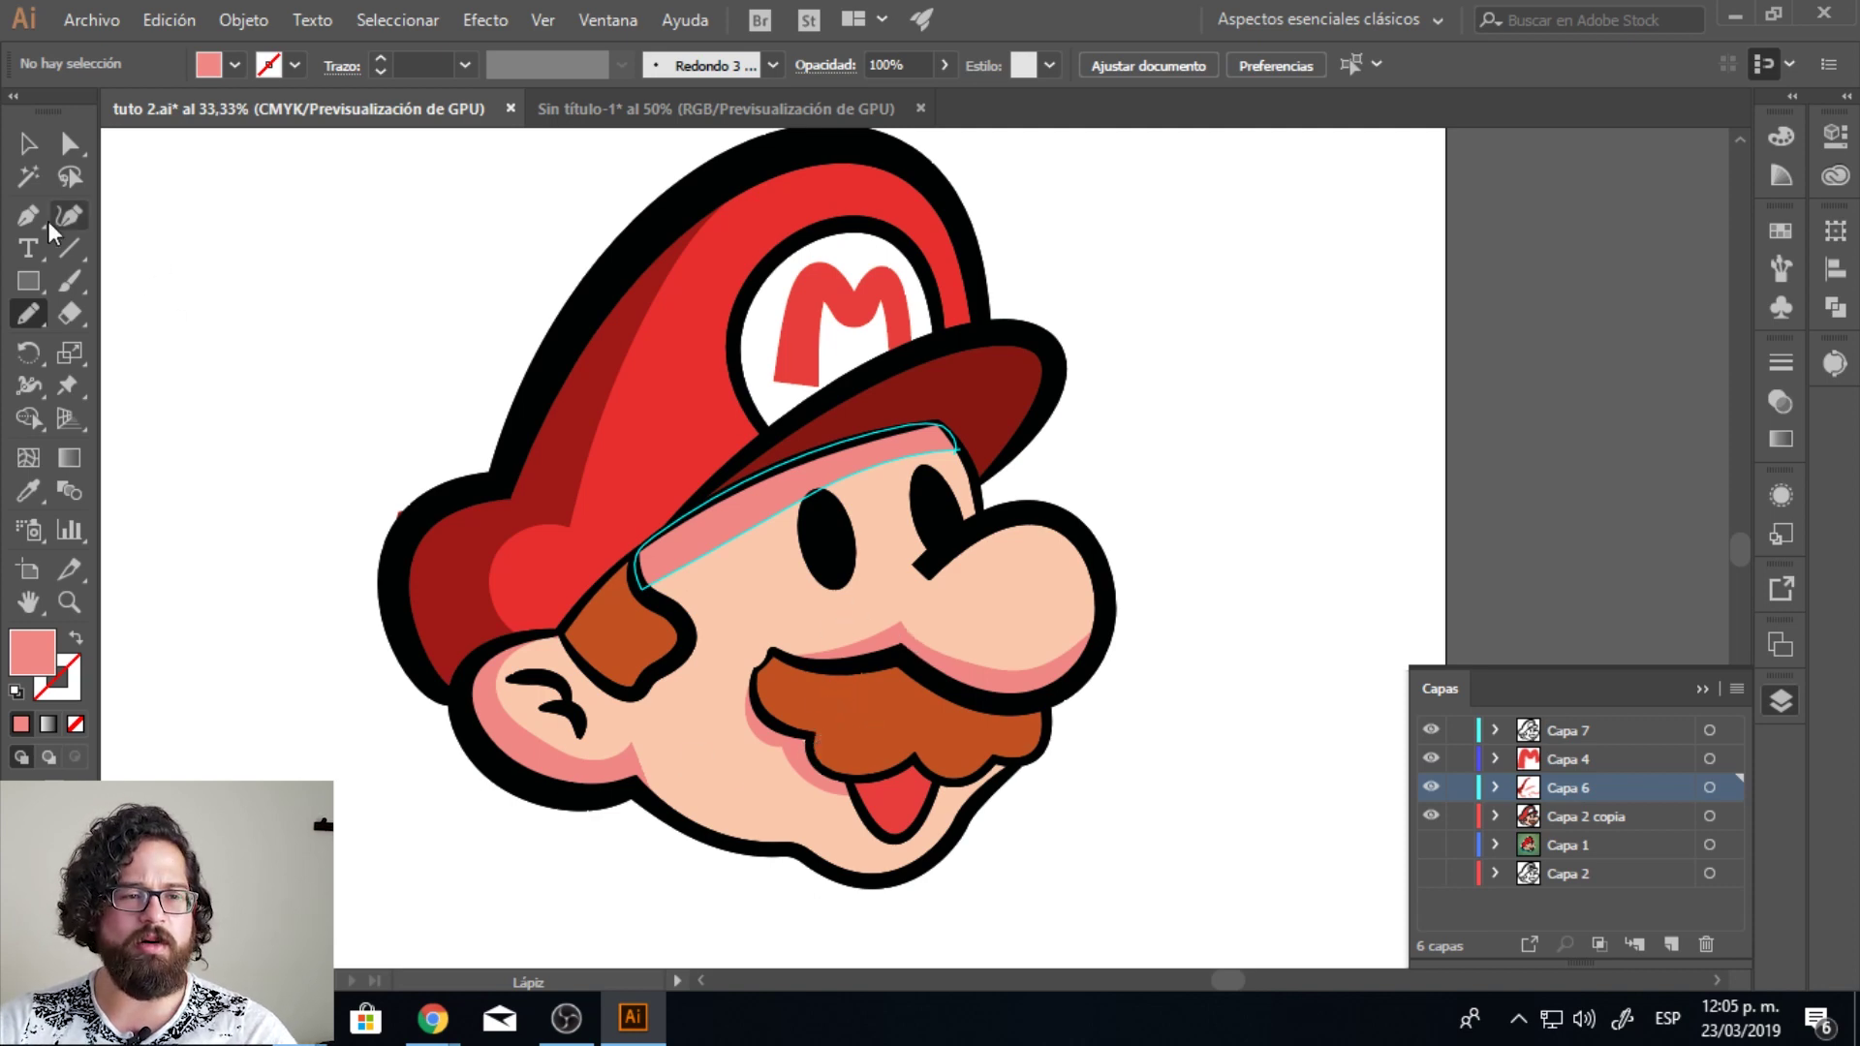
pyautogui.click(29, 143)
pyautogui.scroll(-1, 381, 528)
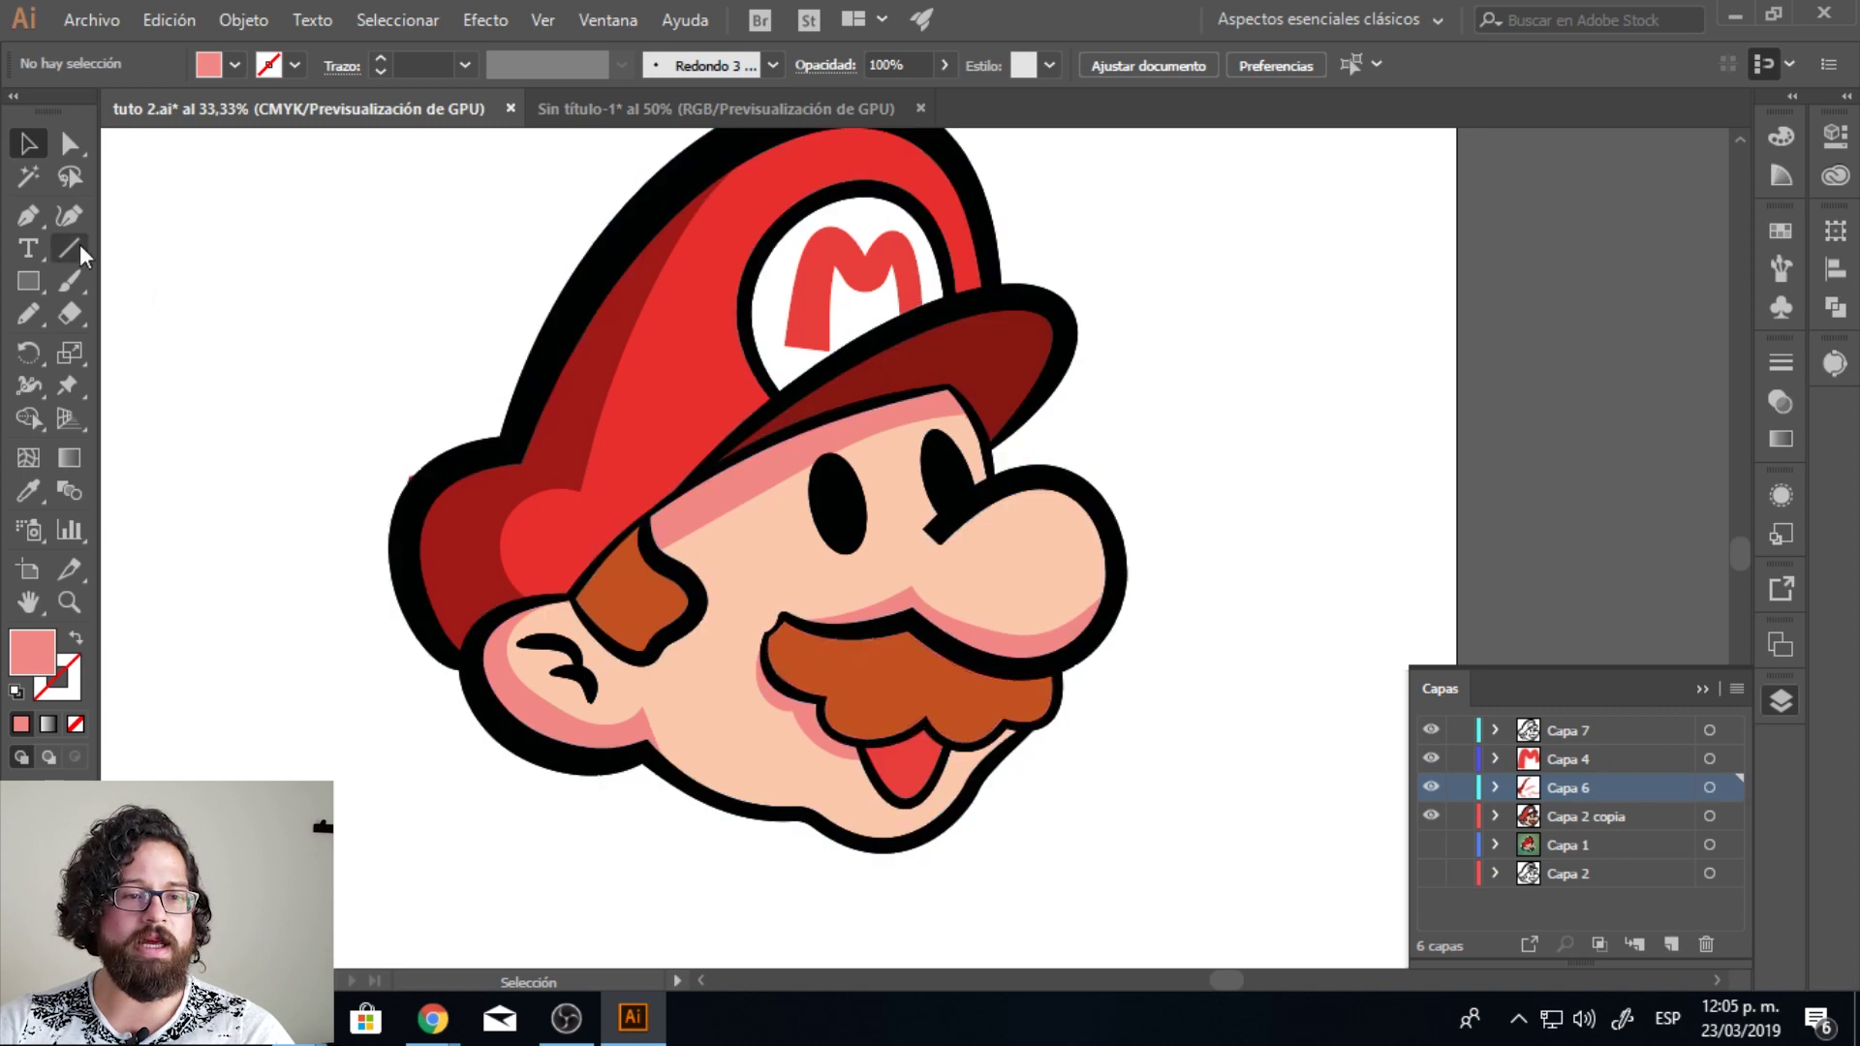
# Step: Duplicate the whole Mario head and place the copy to its left
pyautogui.moveTo(37, 269); pyautogui.dragTo(204, 354)
pyautogui.hotkey('ctrl', '-')
pyautogui.moveTo(1347, 322); pyautogui.dragTo(456, 915)
pyautogui.moveTo(833, 616); pyautogui.dragTo(10, 581)
pyautogui.moveTo(99, 755); pyautogui.dragTo(341, 678)
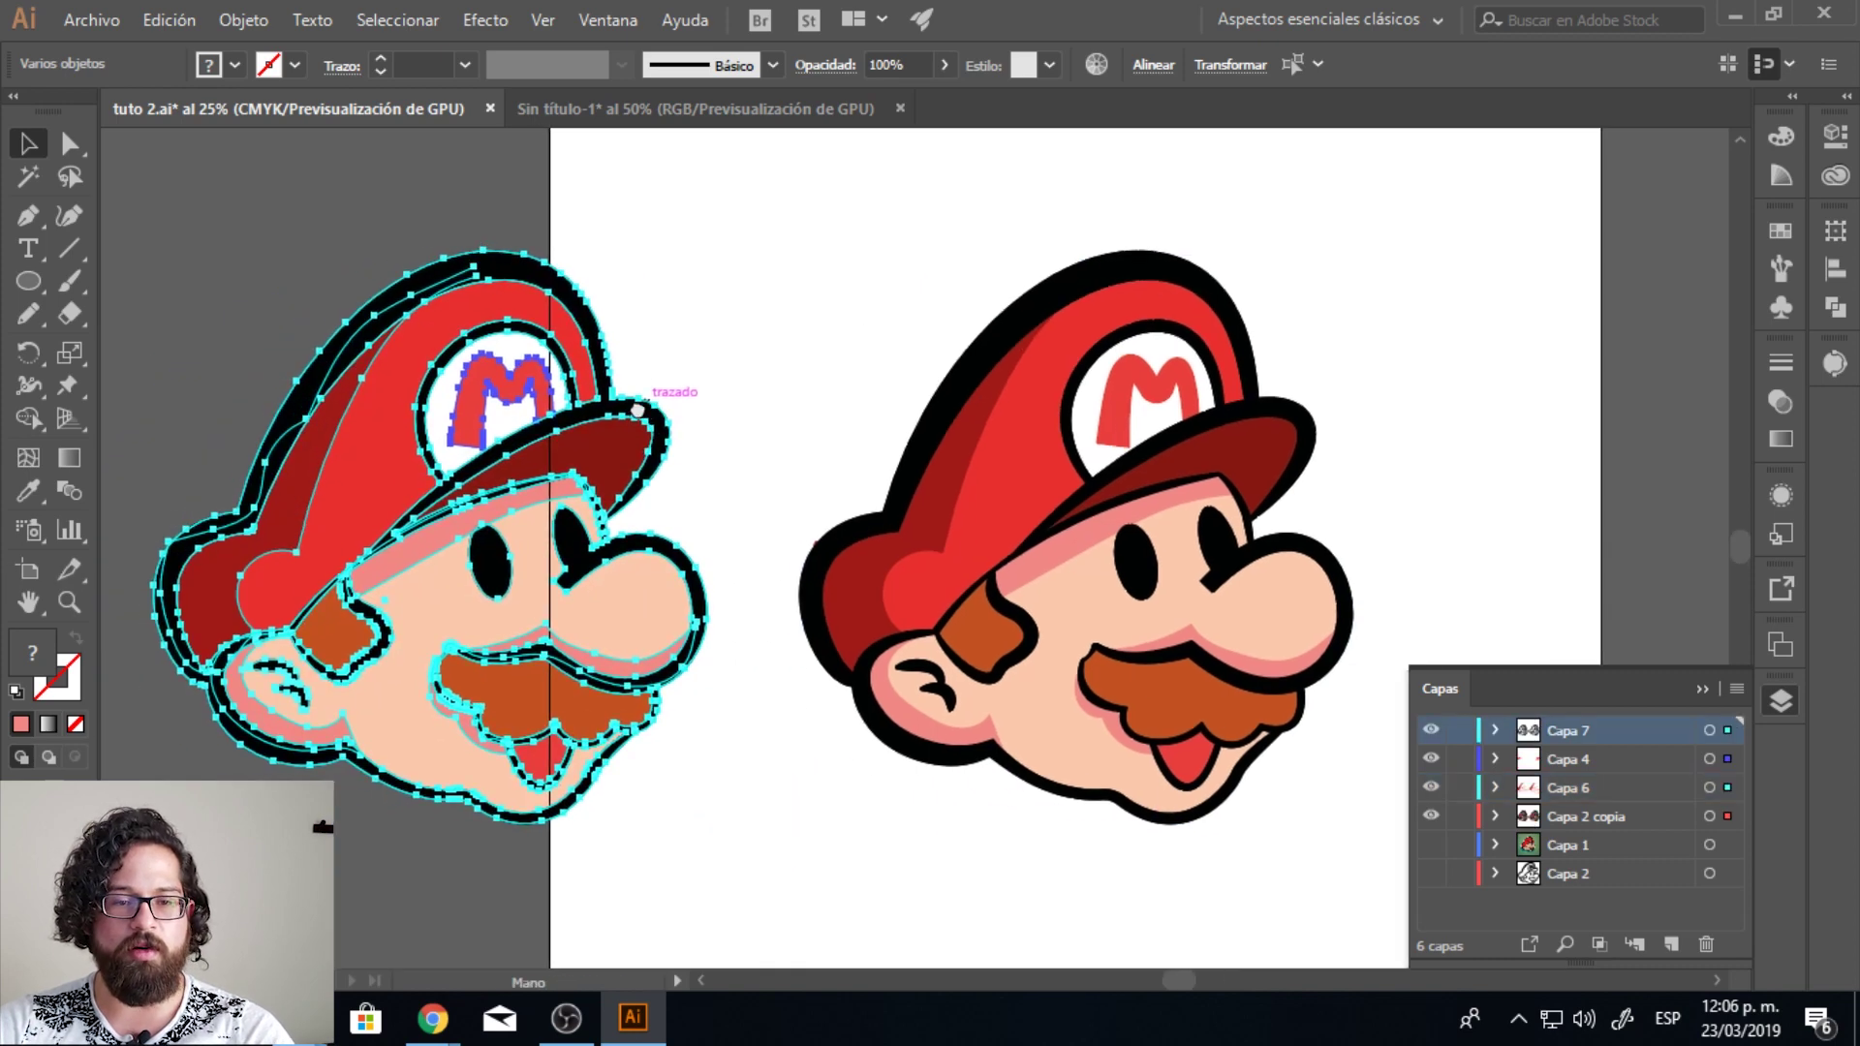
pyautogui.moveTo(394, 601); pyautogui.dragTo(204, 602)
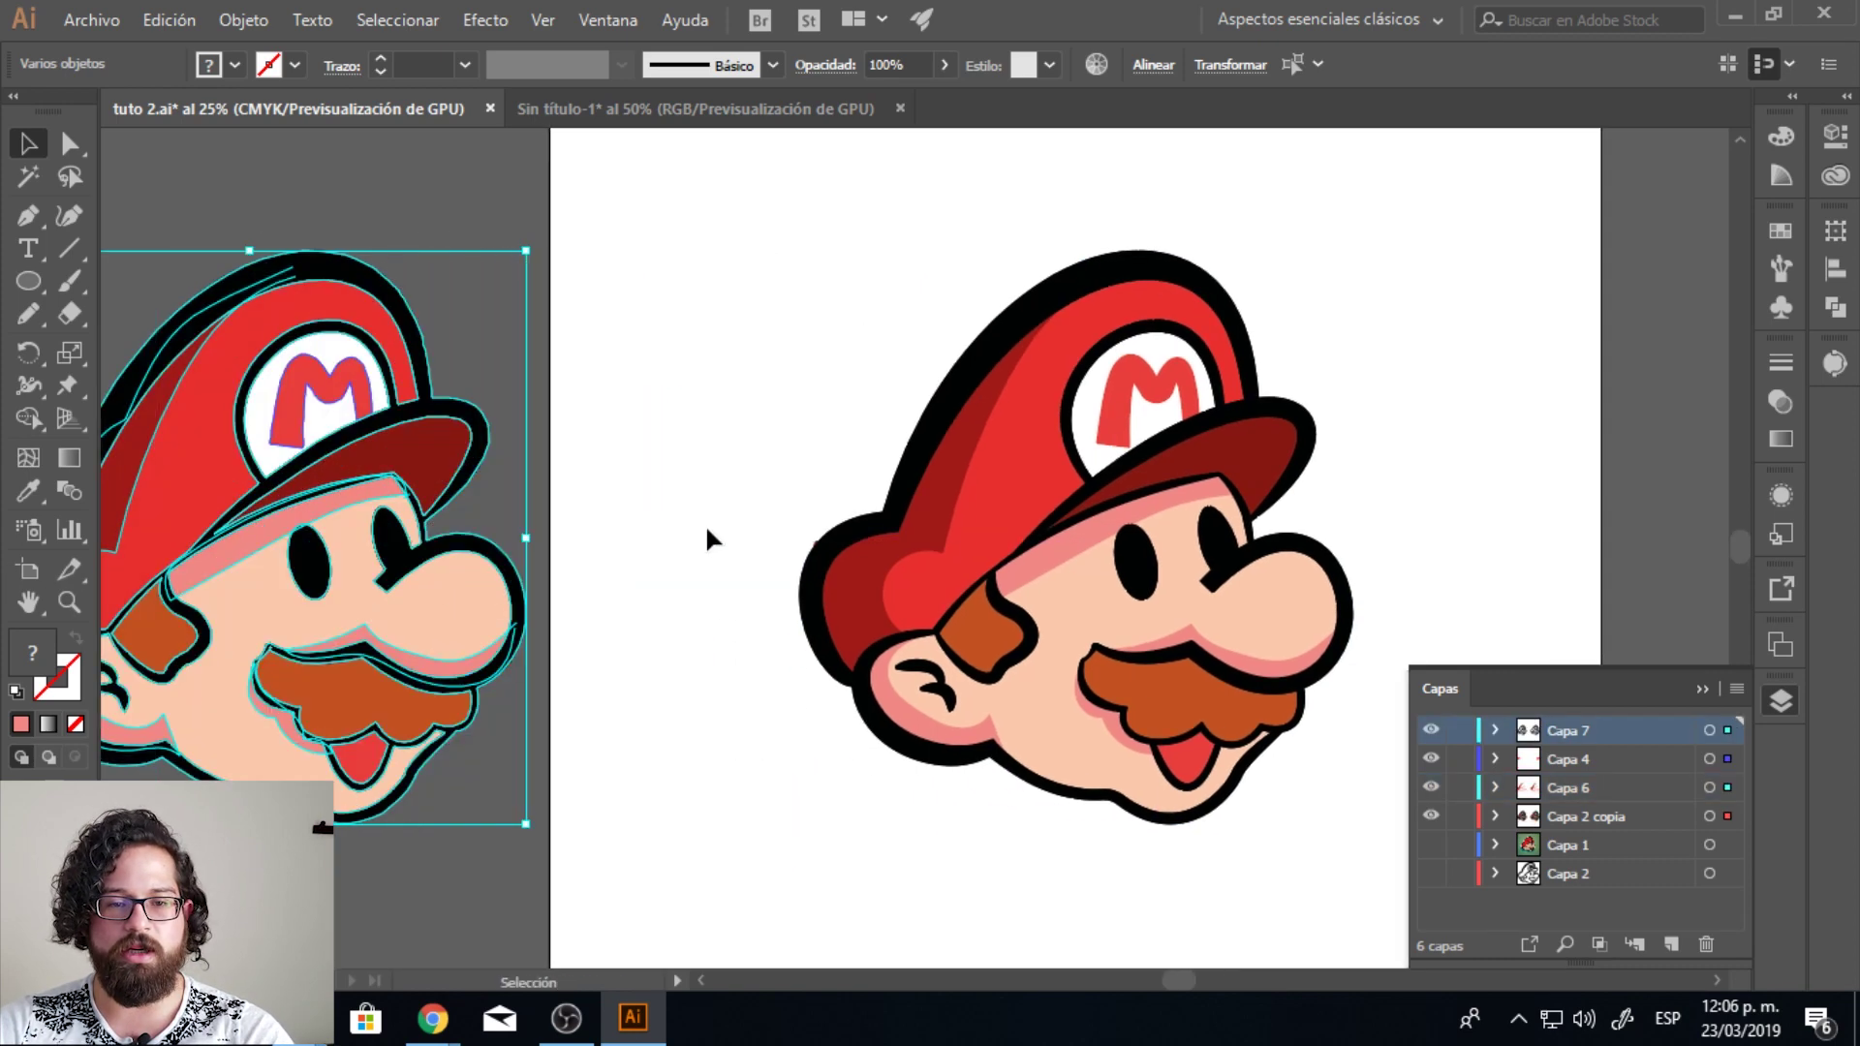
pyautogui.moveTo(1176, 364); pyautogui.dragTo(791, 442)
# Step: Give the mustache, brim, cap, ear and mustache-shadow shading shapes a gradient fill
pyautogui.click(791, 443)
pyautogui.click(1029, 677)
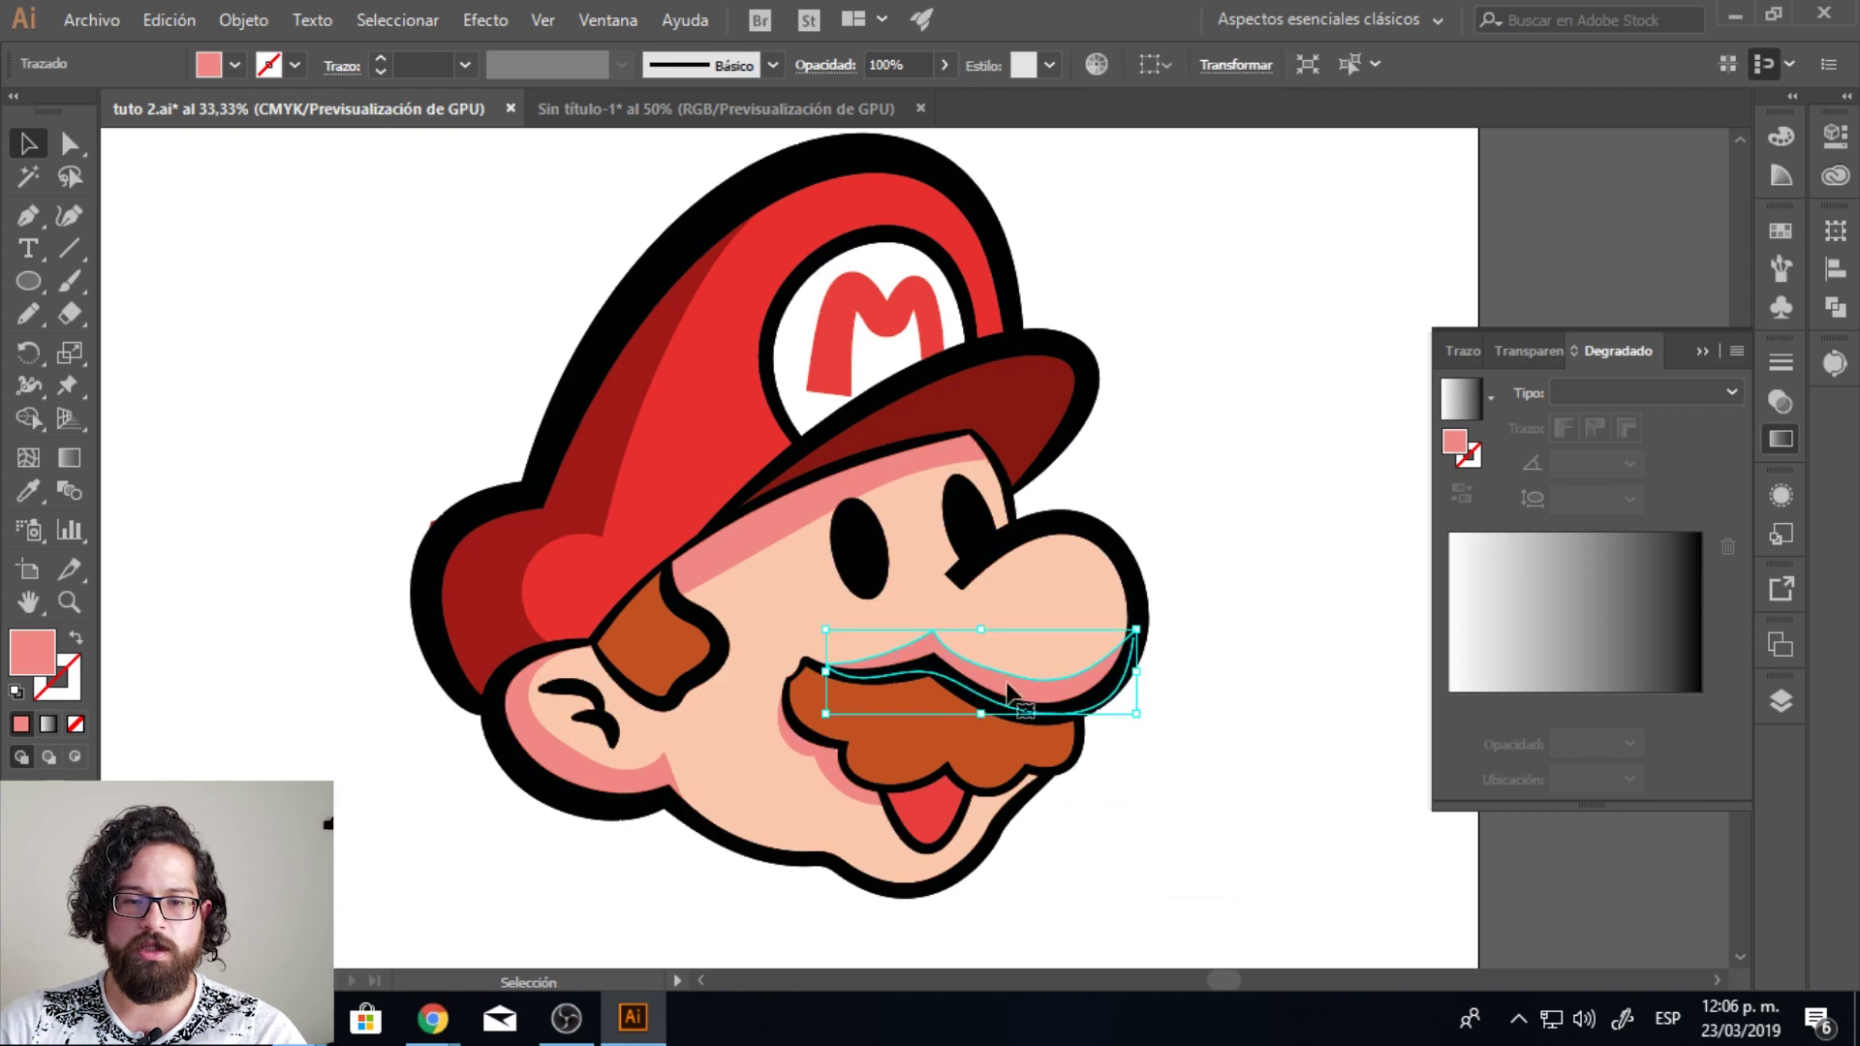
pyautogui.keyDown('shift'); pyautogui.click(744, 565); pyautogui.keyUp('shift')
pyautogui.keyDown('shift'); pyautogui.click(560, 540); pyautogui.keyUp('shift')
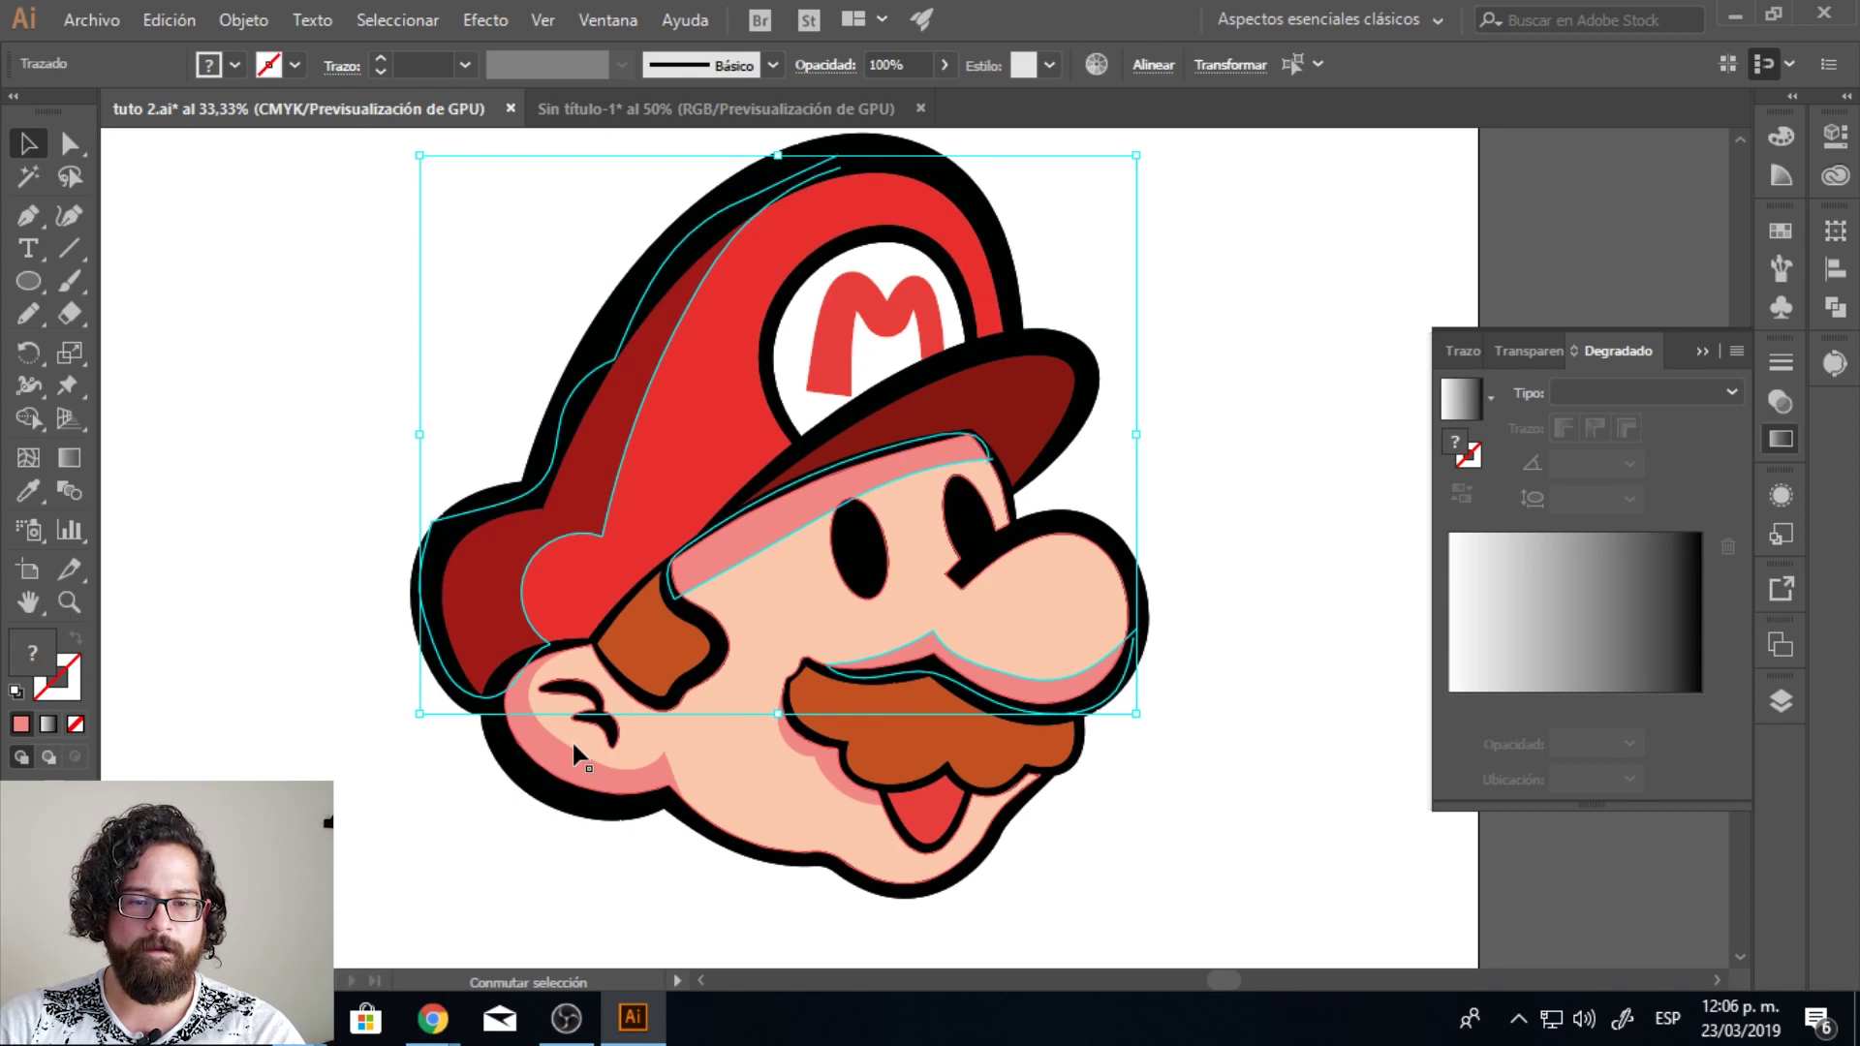
pyautogui.keyDown('shift'); pyautogui.click(578, 775); pyautogui.keyUp('shift')
pyautogui.keyDown('shift'); pyautogui.click(817, 774); pyautogui.keyUp('shift')
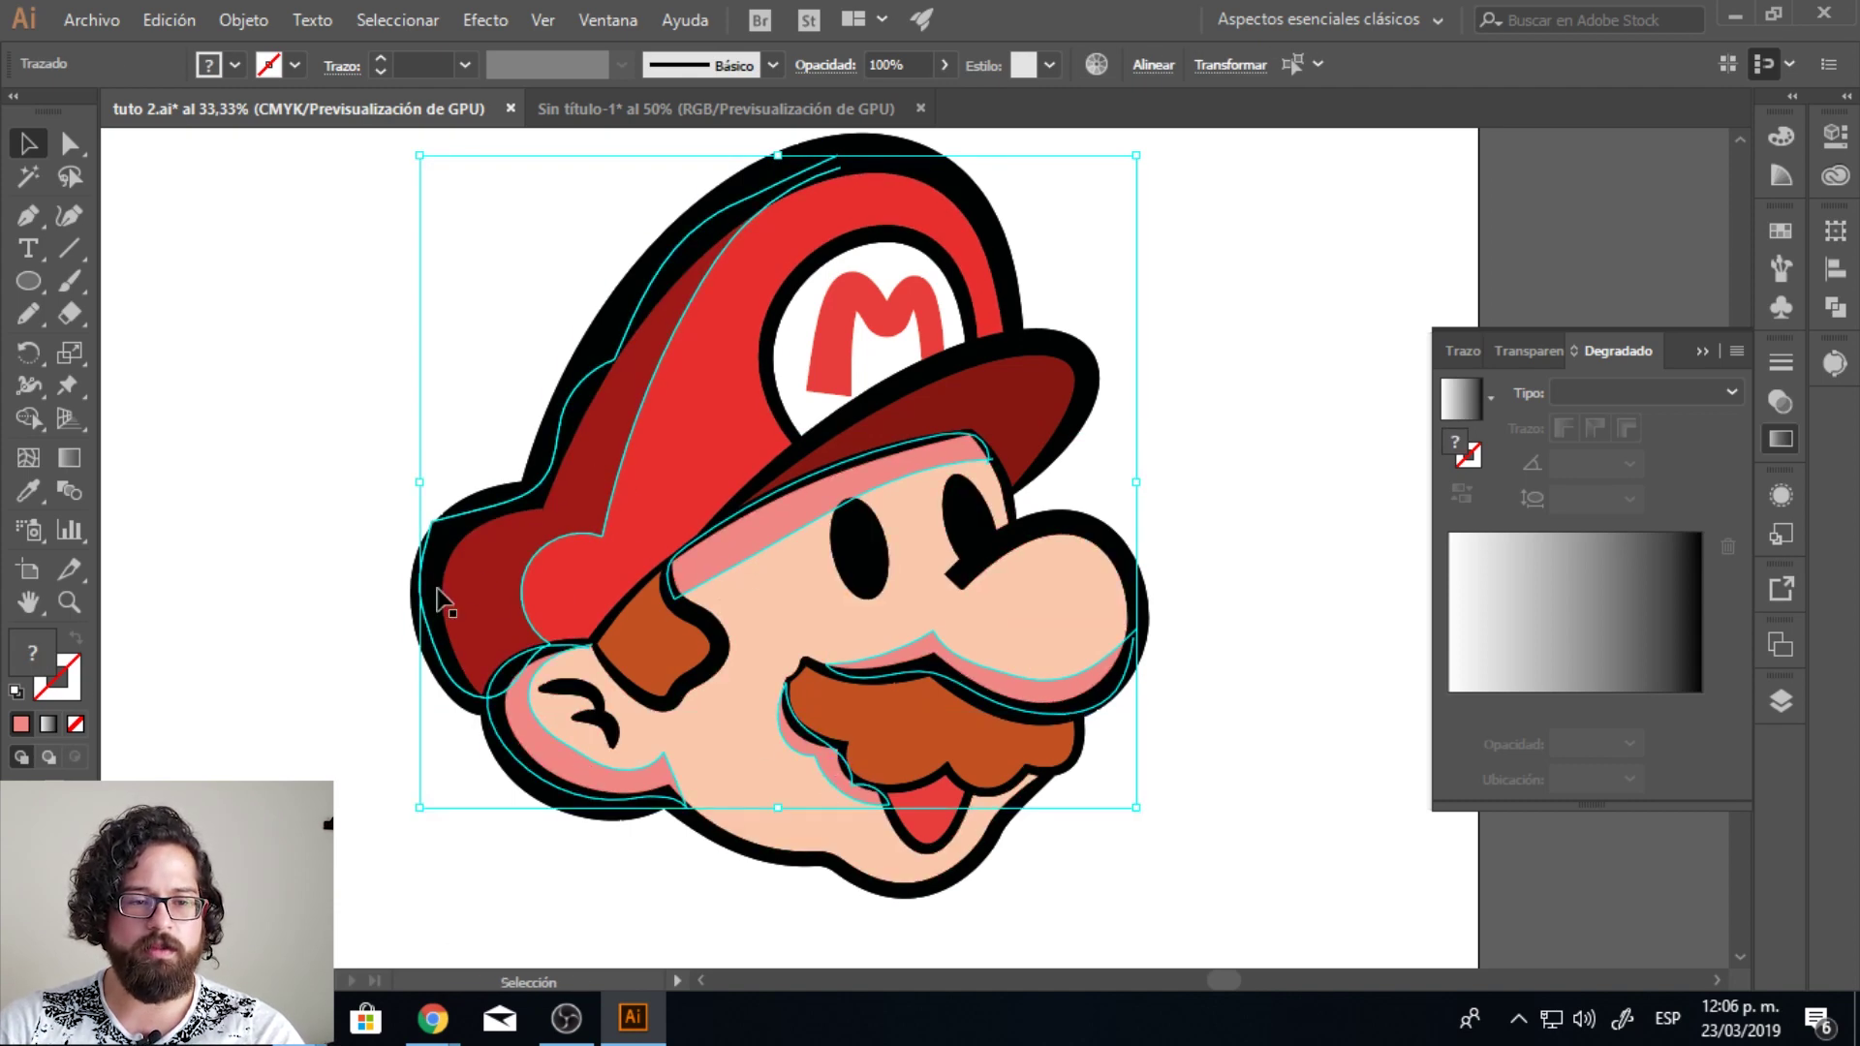
pyautogui.click(40, 728)
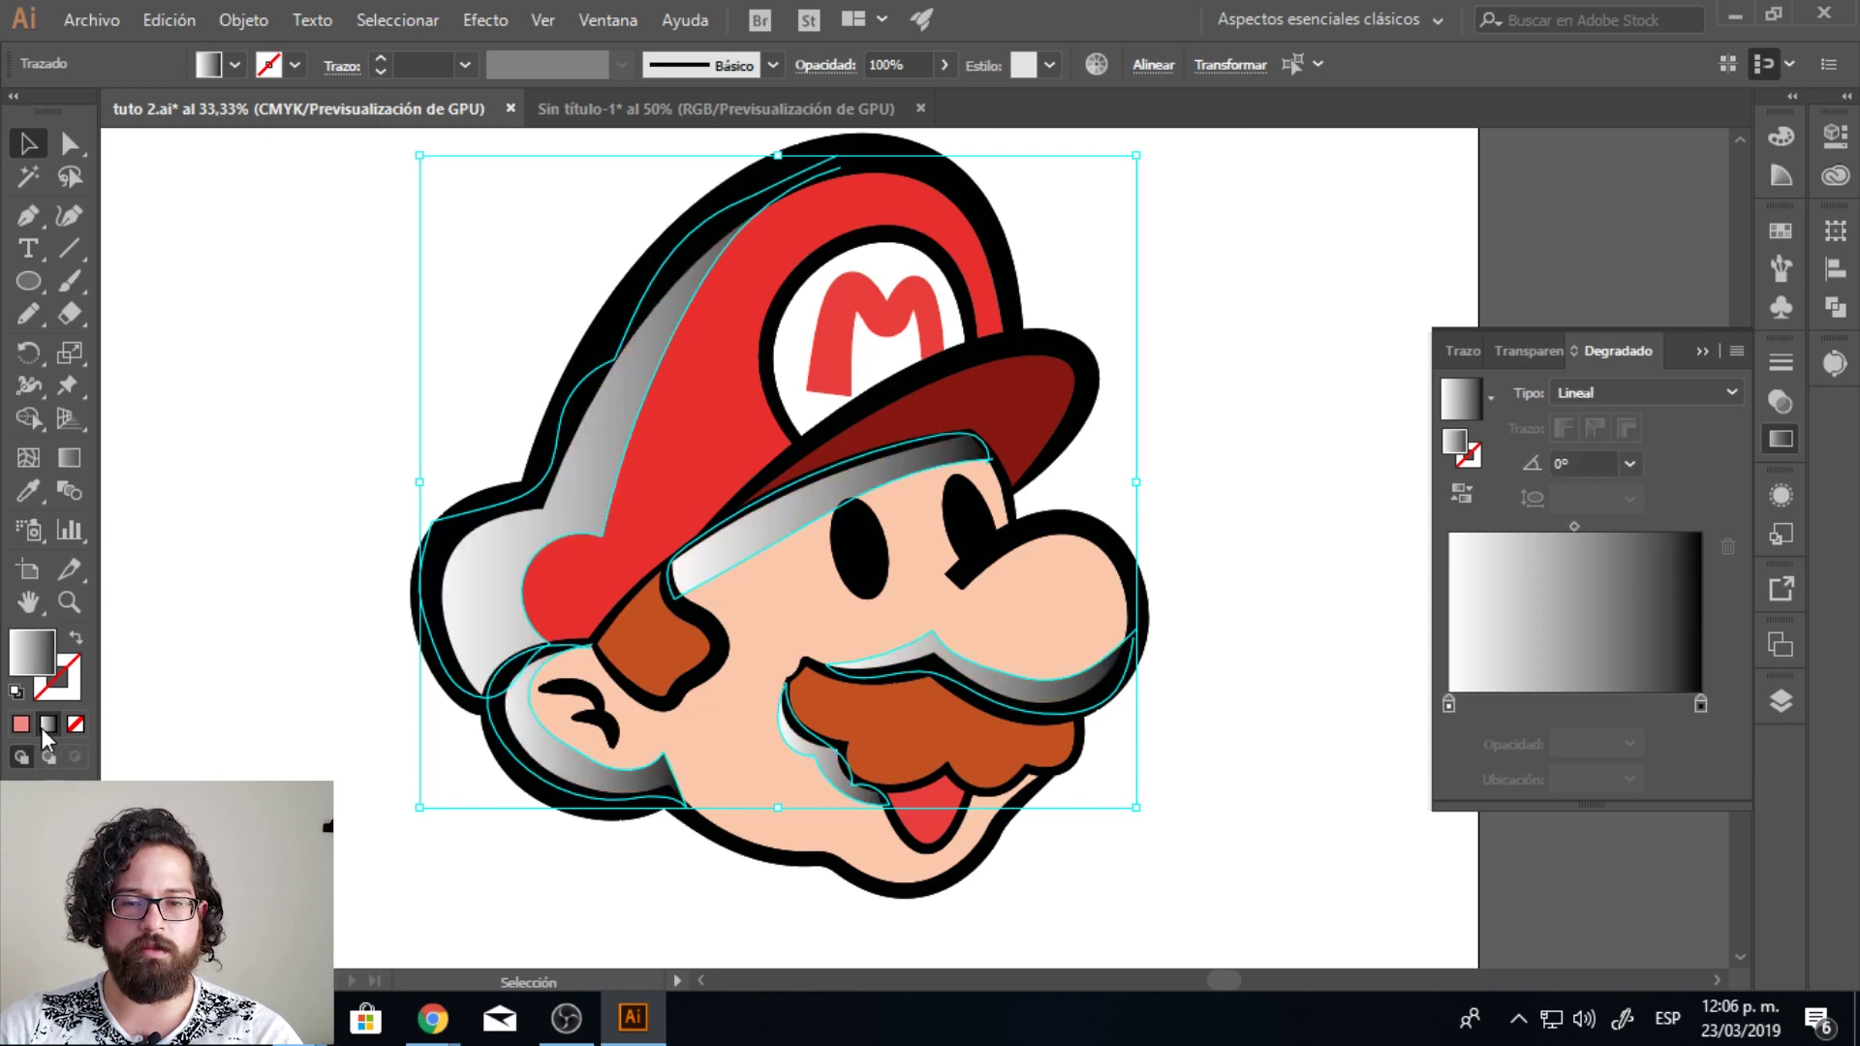
# Step: Set the mustache shading's gradient angle to -45° and edit its left stop colour
pyautogui.click(581, 417)
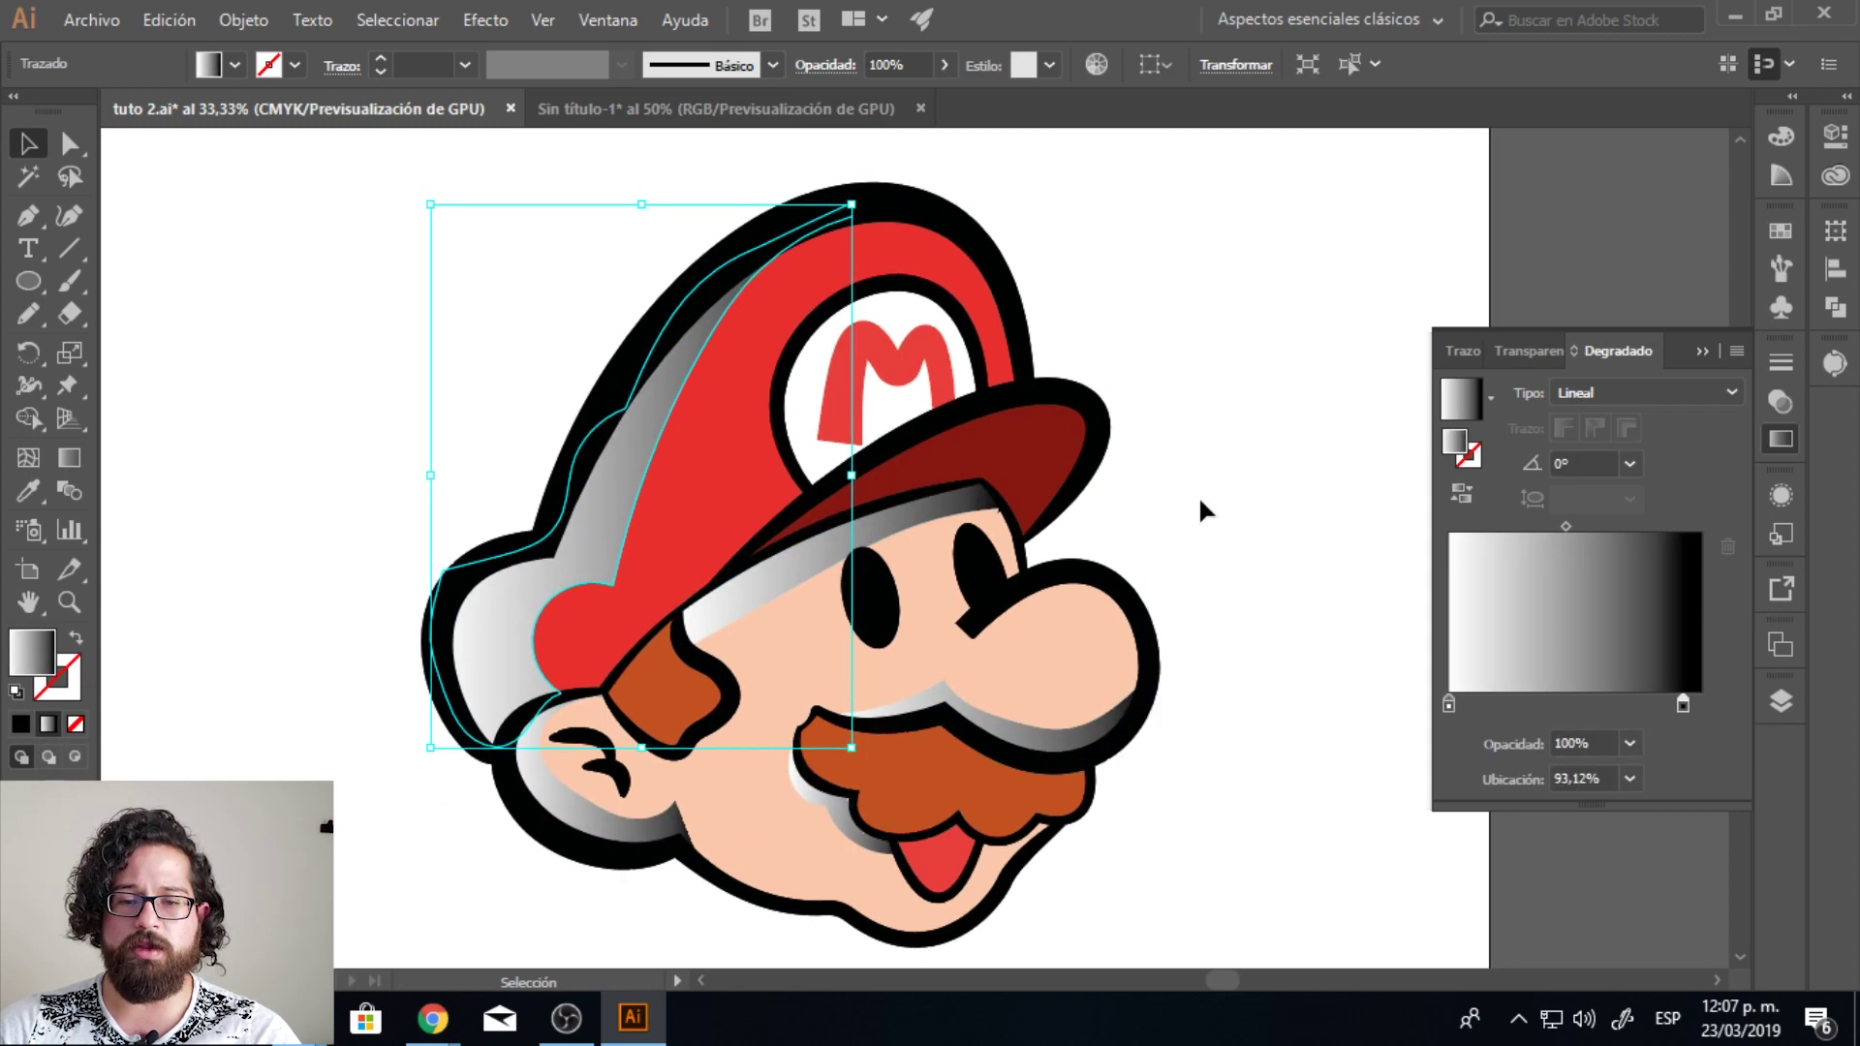
pyautogui.moveTo(1199, 507); pyautogui.dragTo(1136, 462)
pyautogui.click(1189, 608)
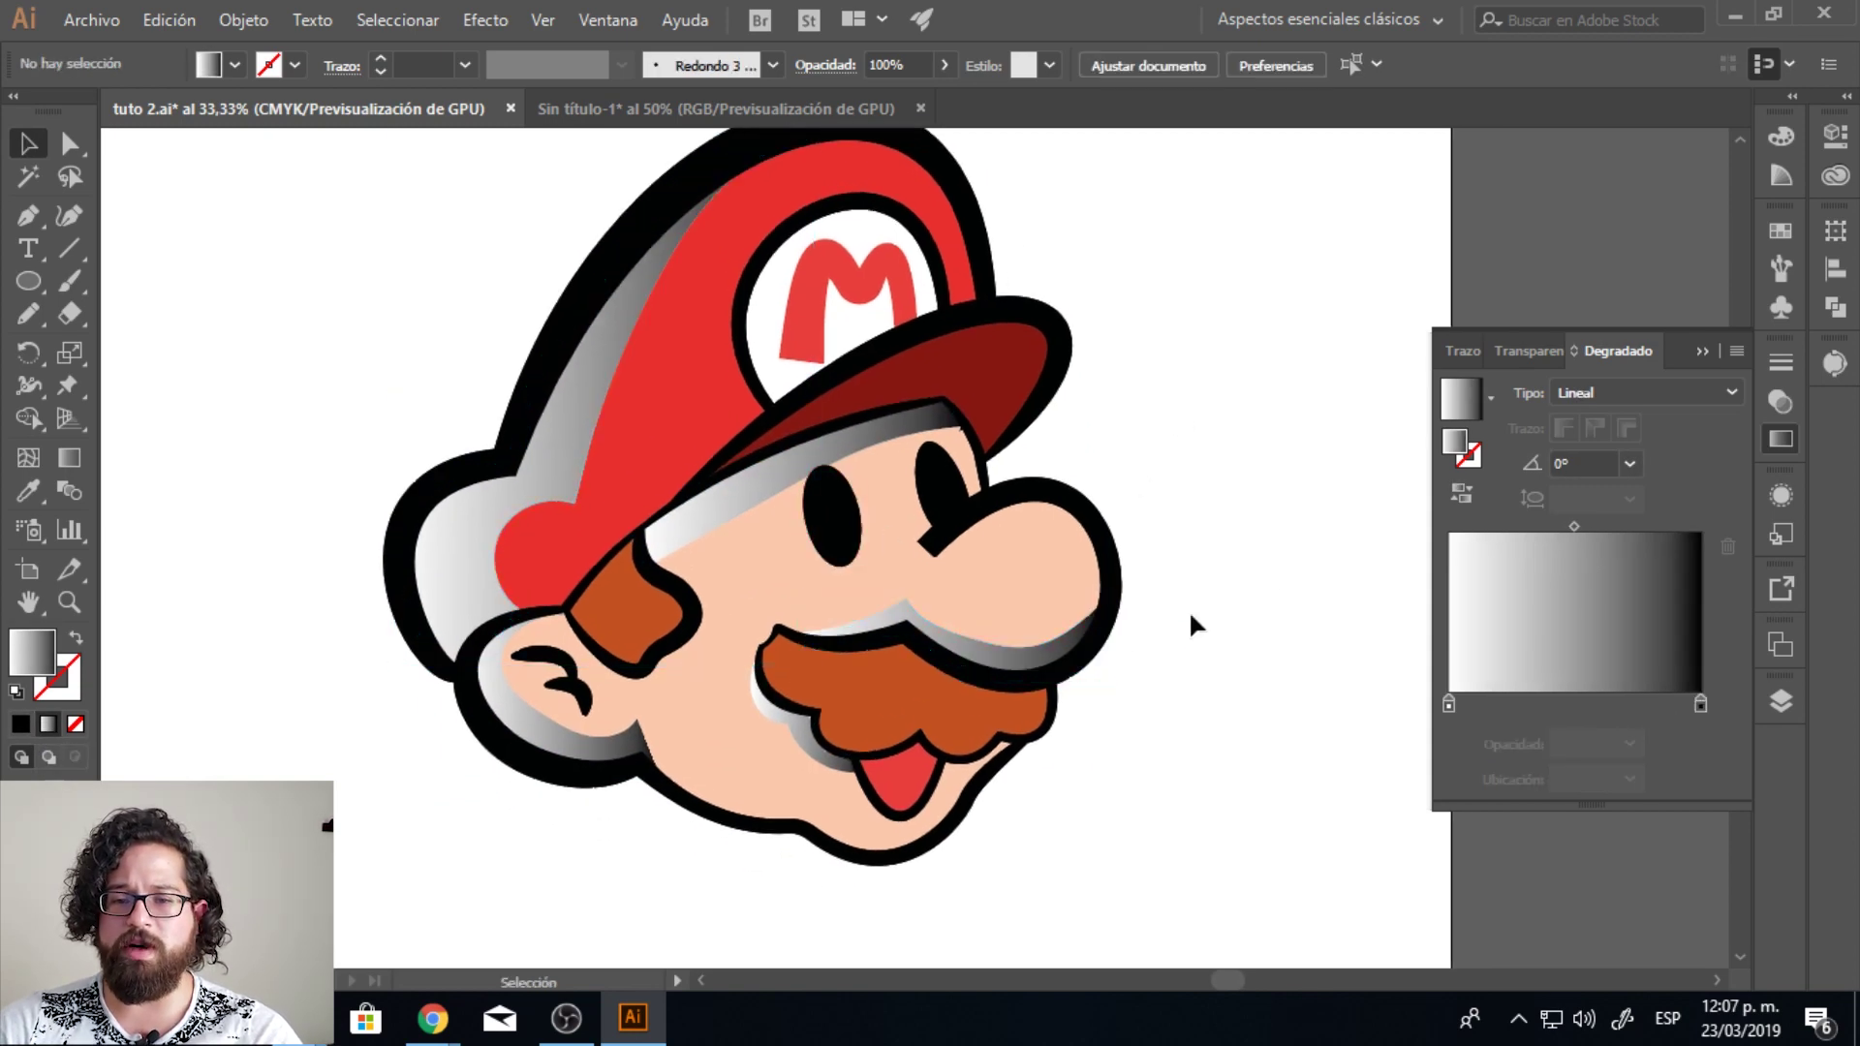
pyautogui.click(1004, 661)
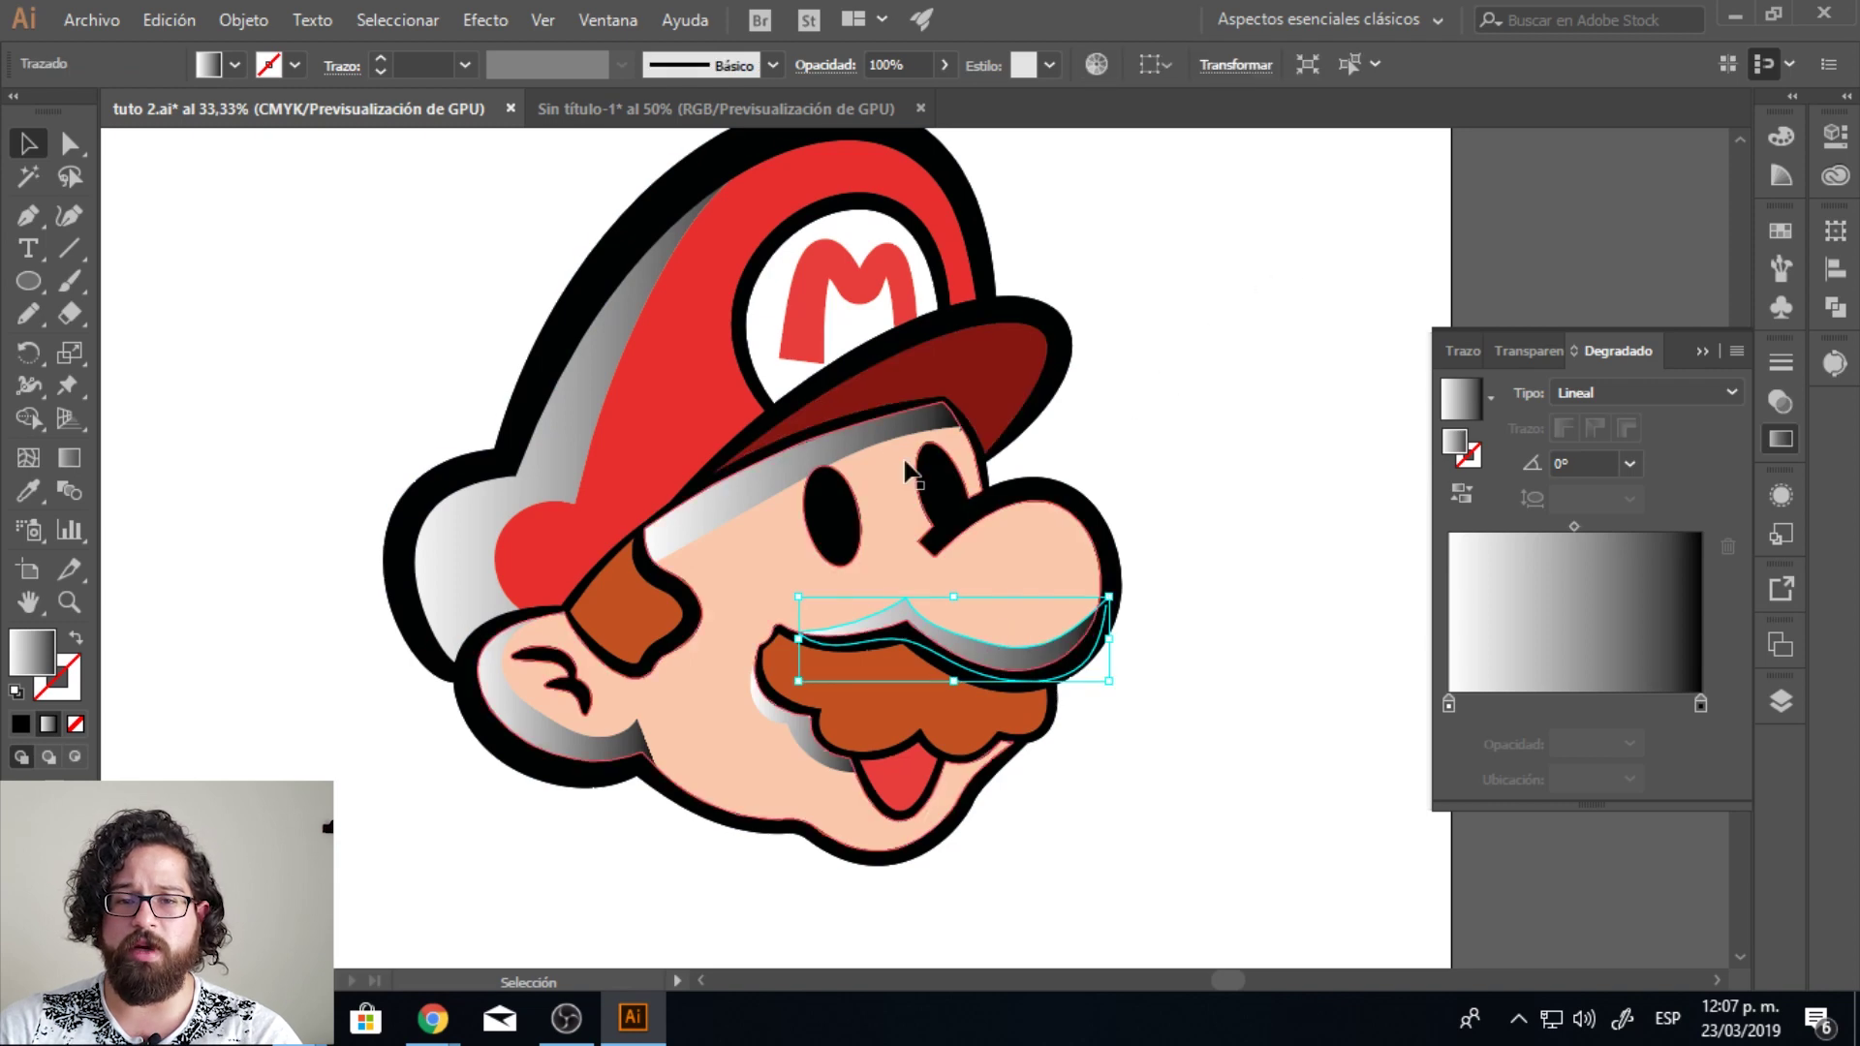
pyautogui.click(1633, 461)
pyautogui.click(1663, 810)
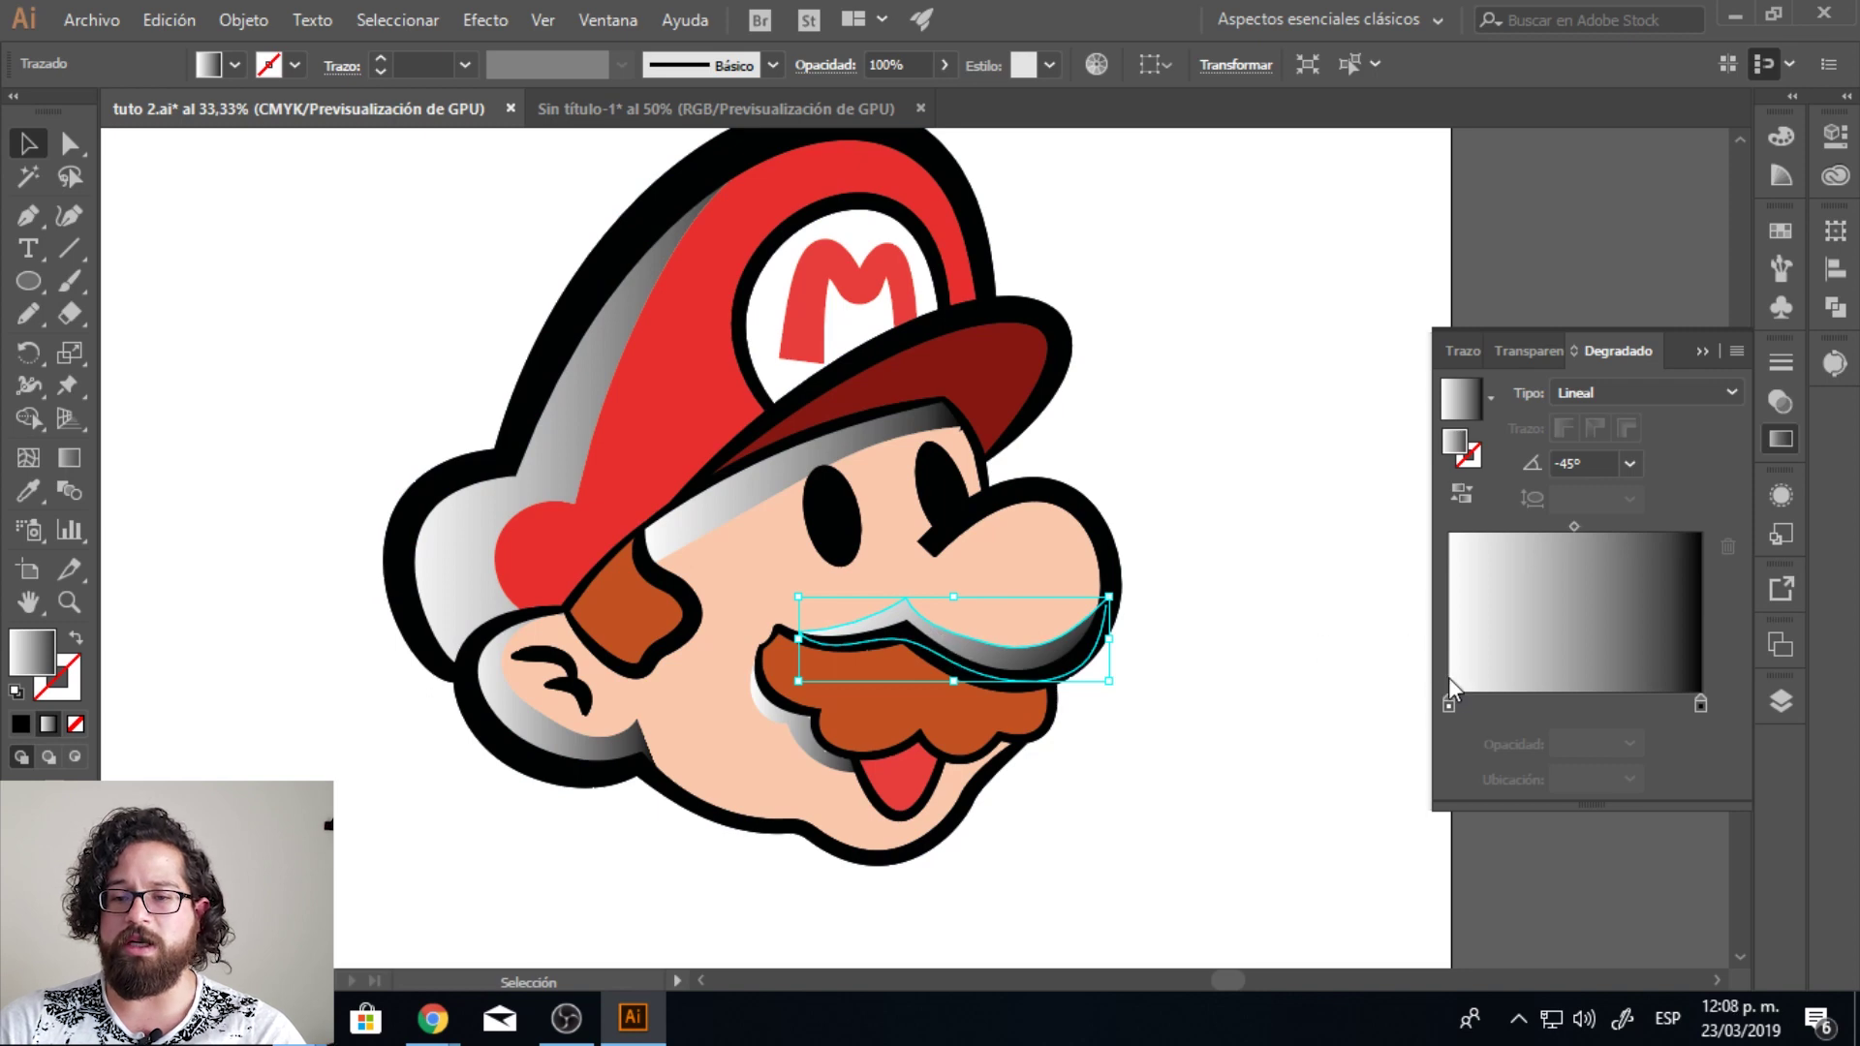
pyautogui.doubleClick(1450, 706)
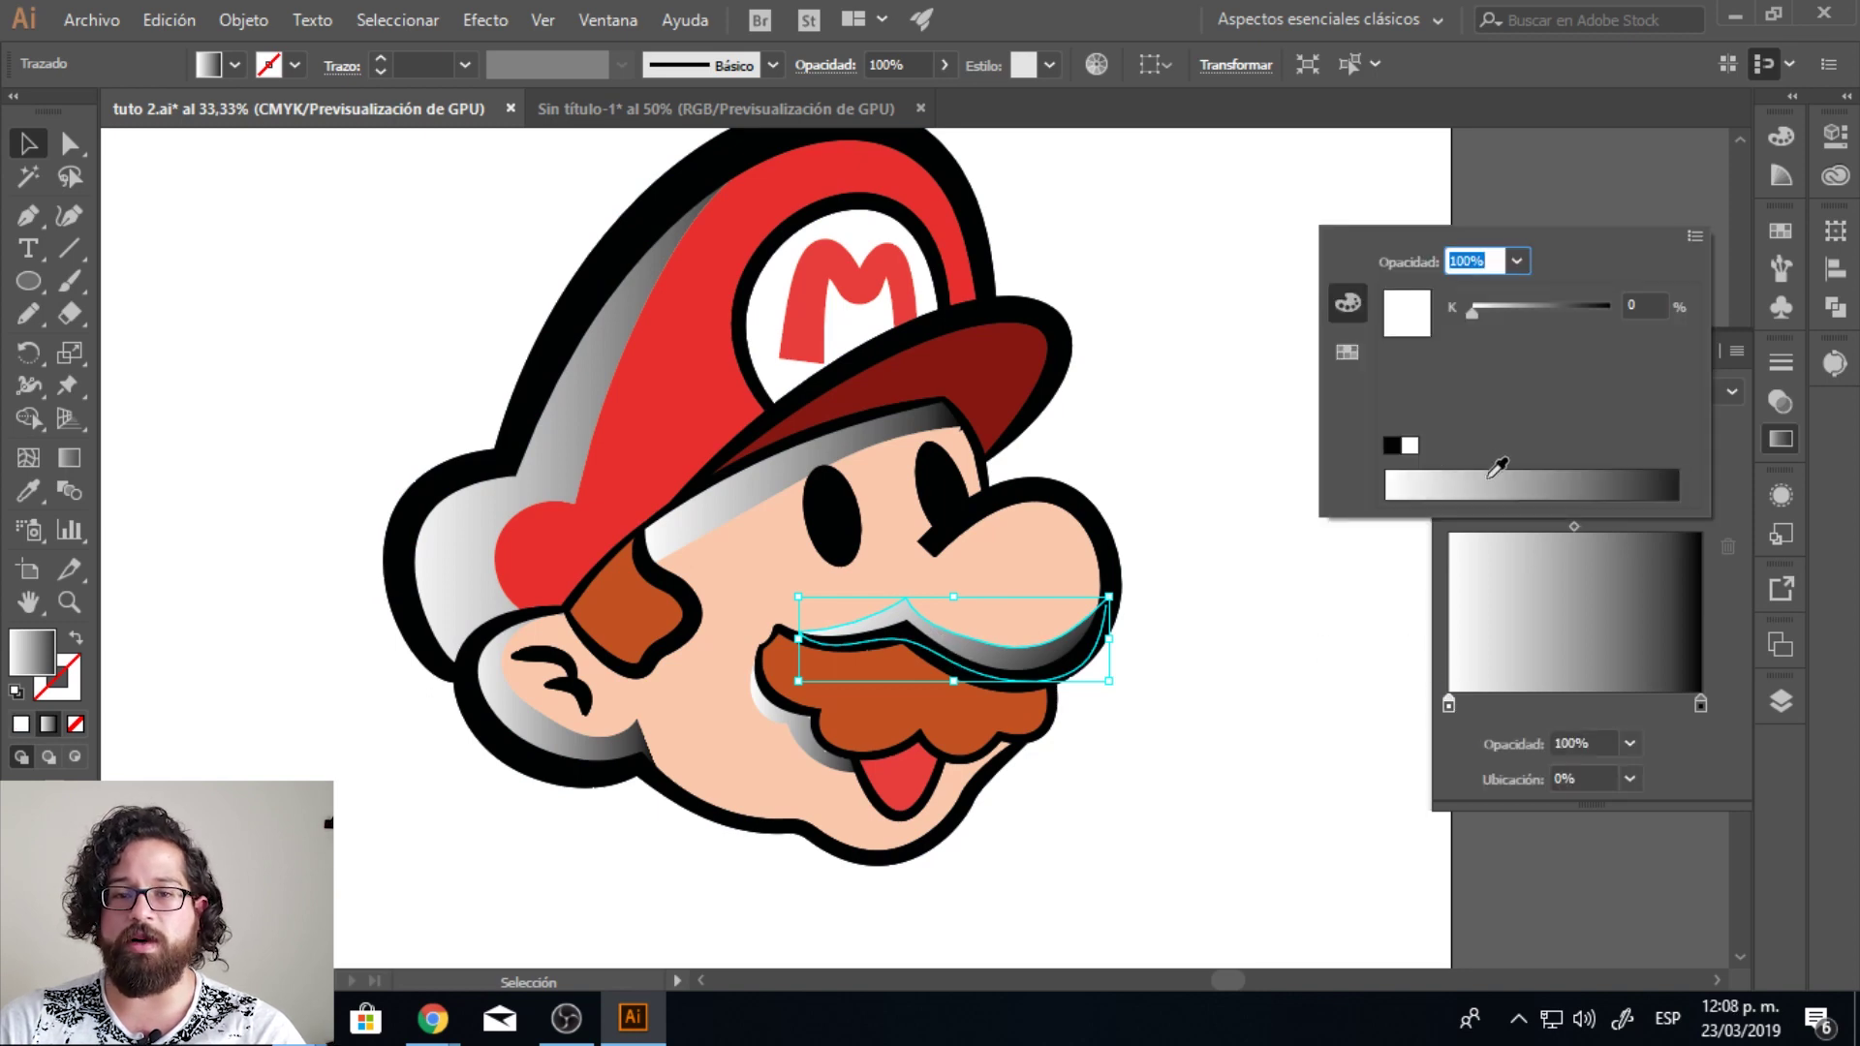
pyautogui.press('Escape')
# Step: Draw a gradient-filled reference circle right of the cap with a -120° angle
pyautogui.click(43, 281)
pyautogui.moveTo(1170, 301); pyautogui.dragTo(1285, 346)
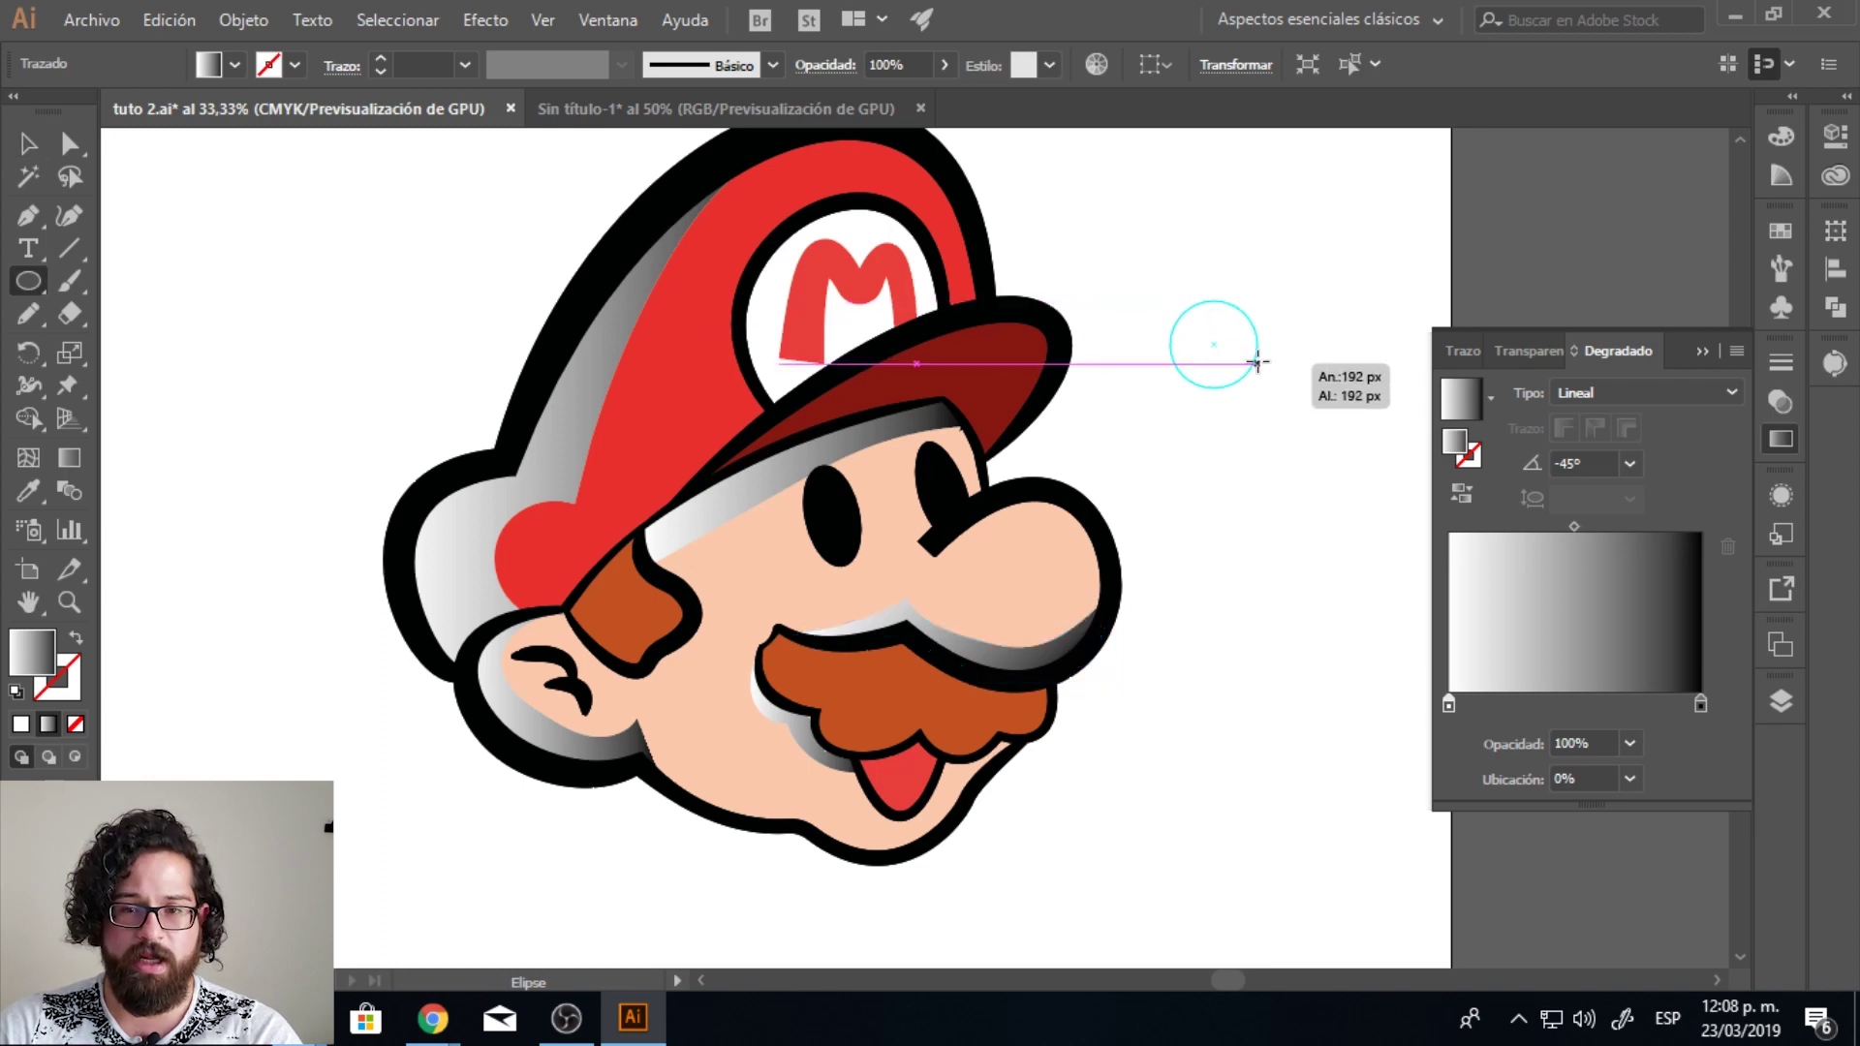
pyautogui.moveTo(1285, 346)
pyautogui.mouseDown()
pyautogui.moveTo(1252, 339)
pyautogui.moveTo(1297, 332)
pyautogui.mouseUp()
pyautogui.press('v')
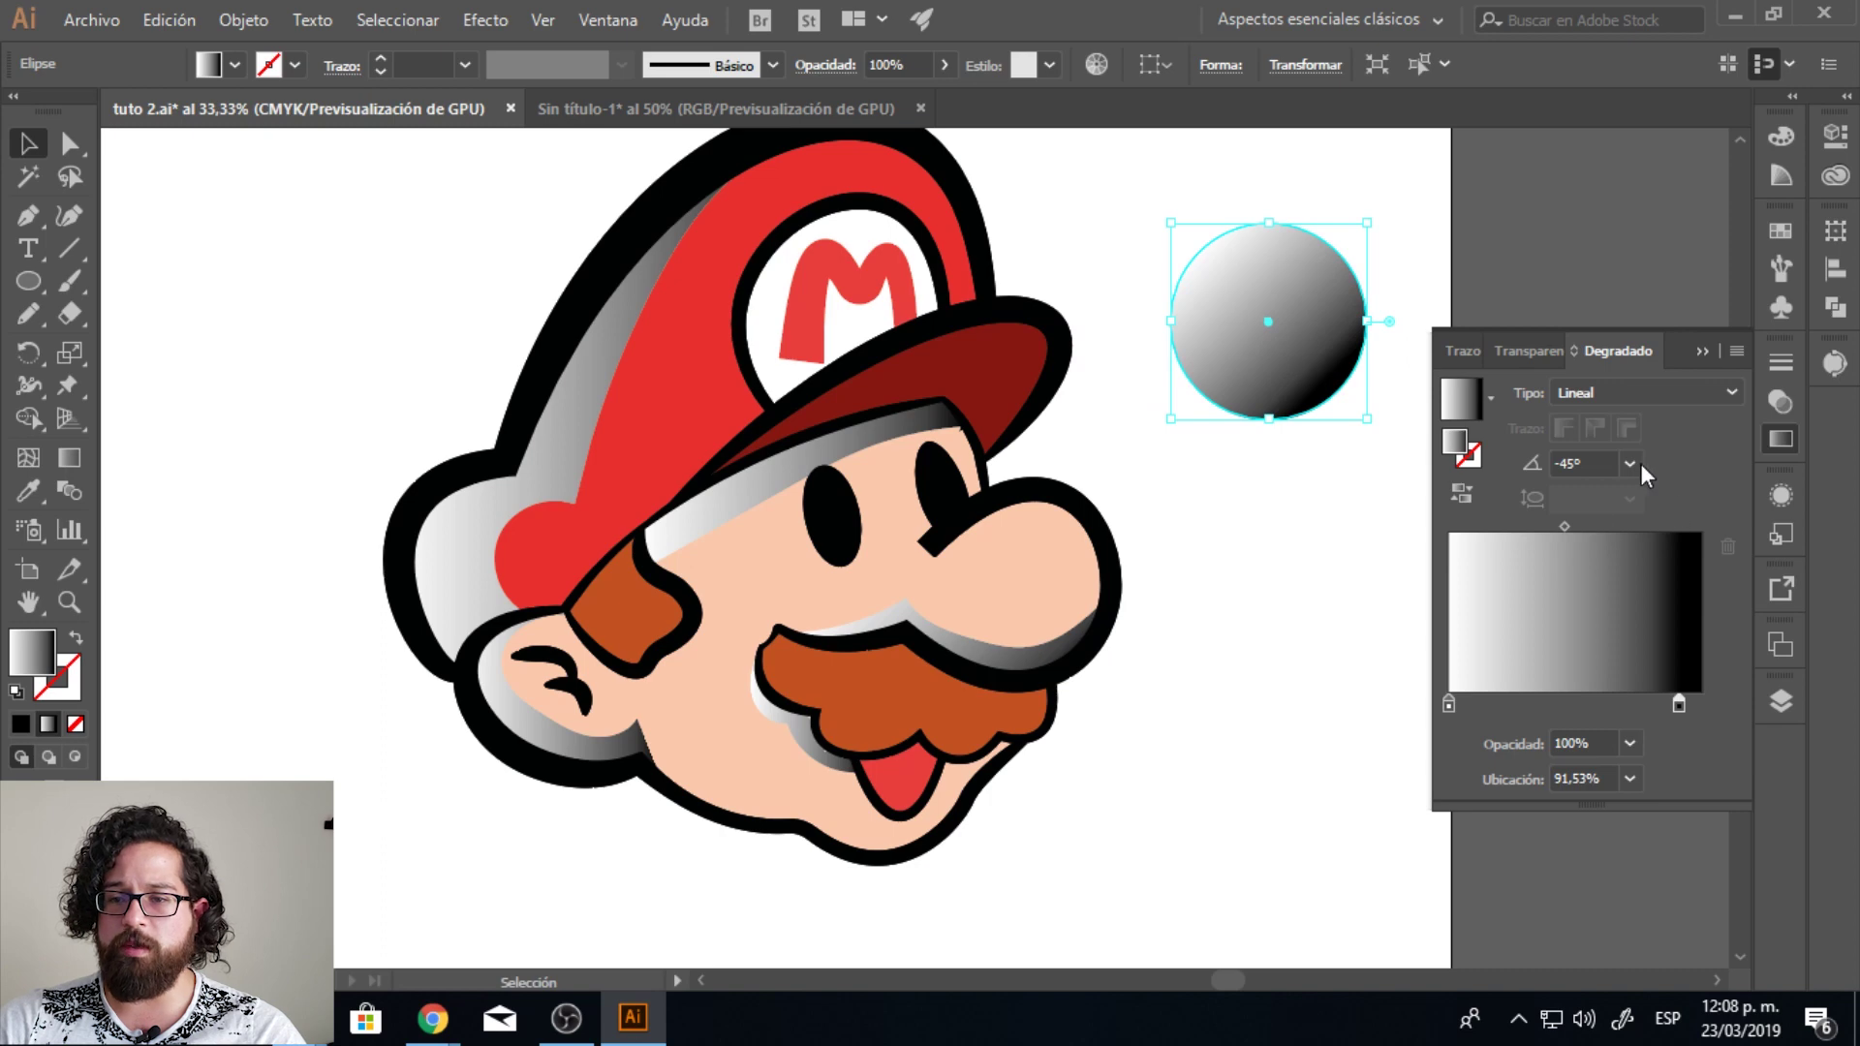
pyautogui.click(1629, 464)
pyautogui.click(1670, 896)
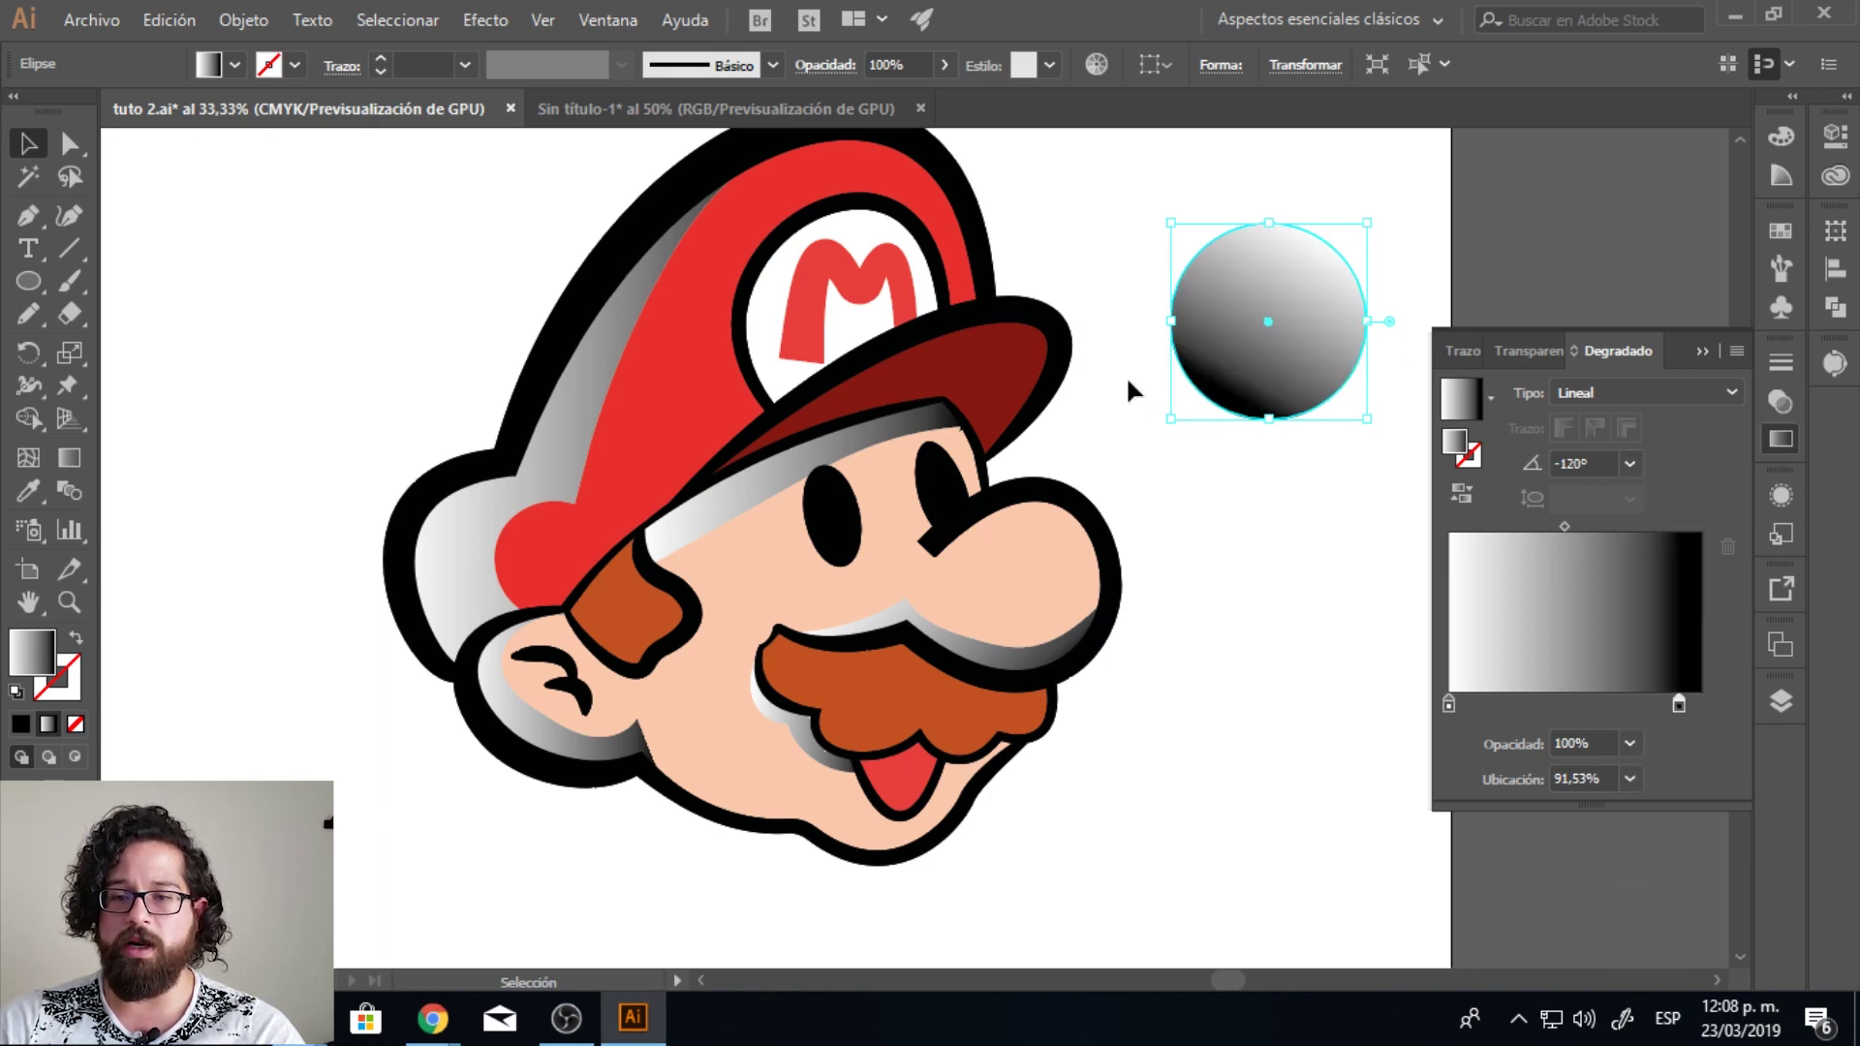
# Step: Give the mustache highlight a -120° gradient, moving its dark stop and midpoint to darken it
pyautogui.click(1029, 664)
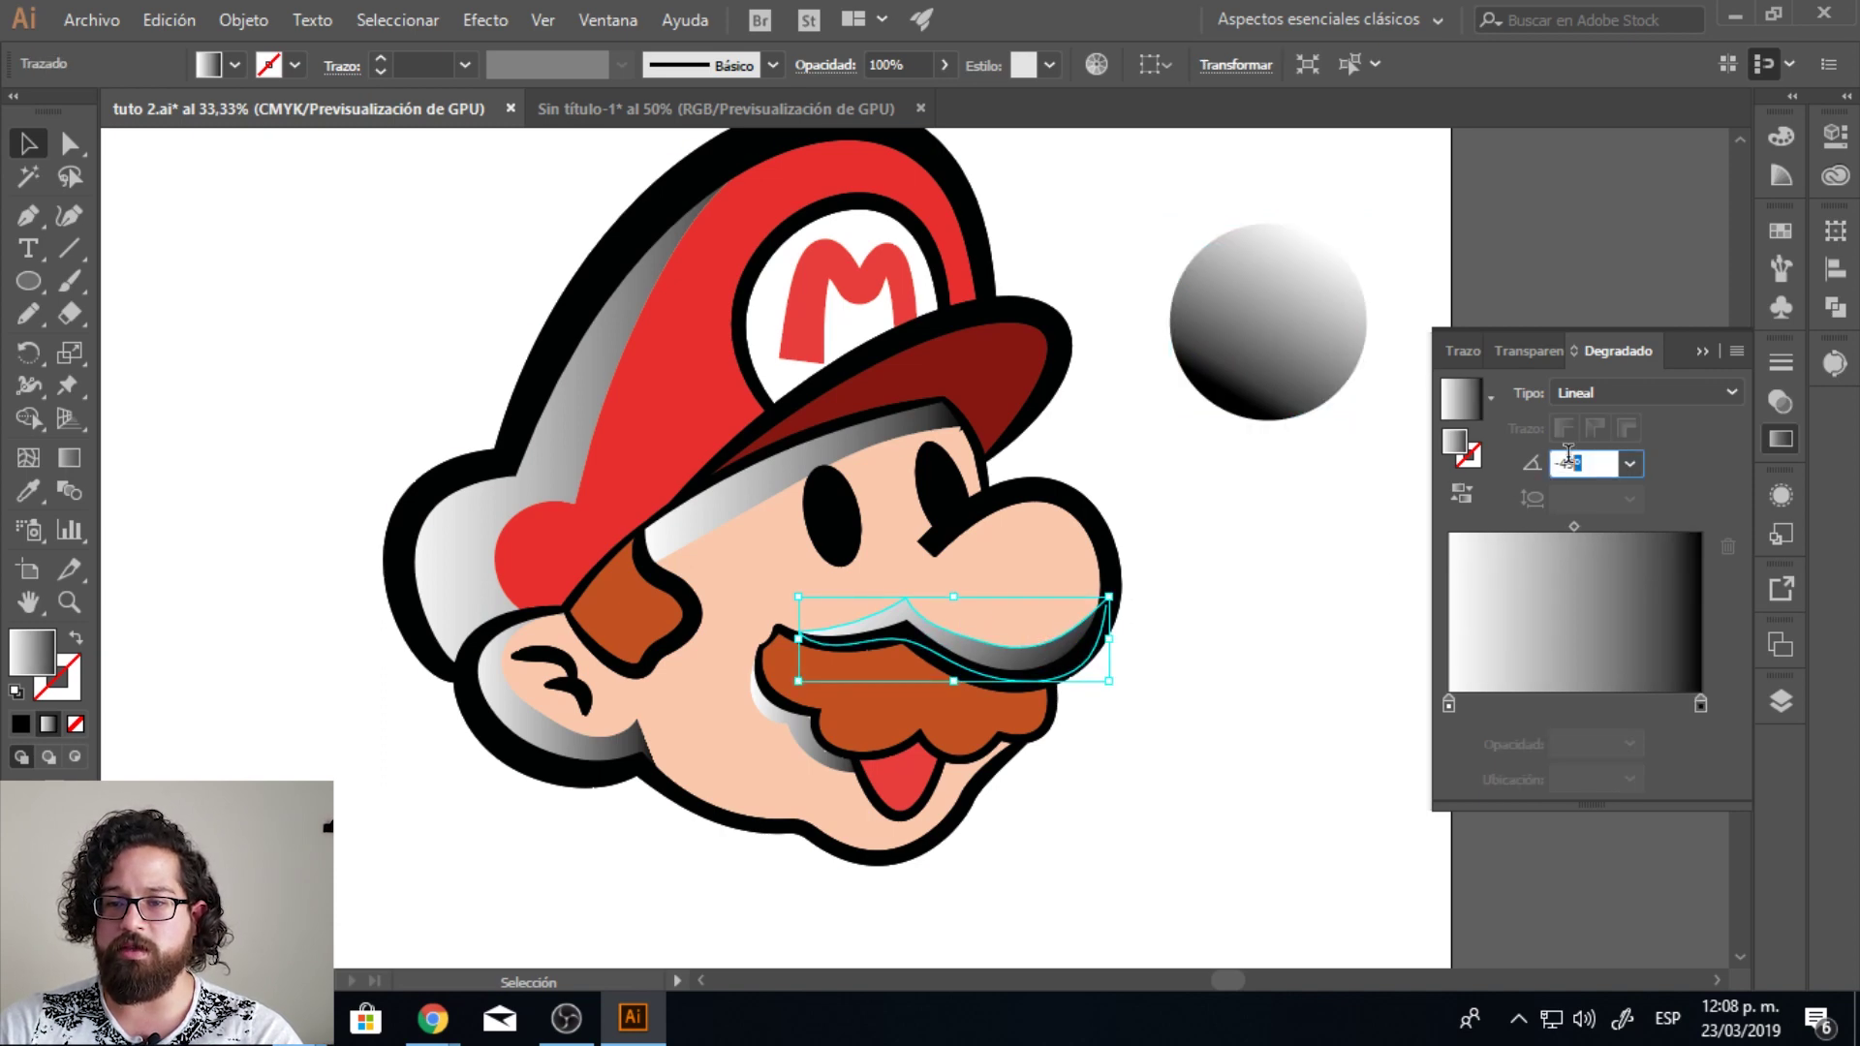
pyautogui.write('-2')
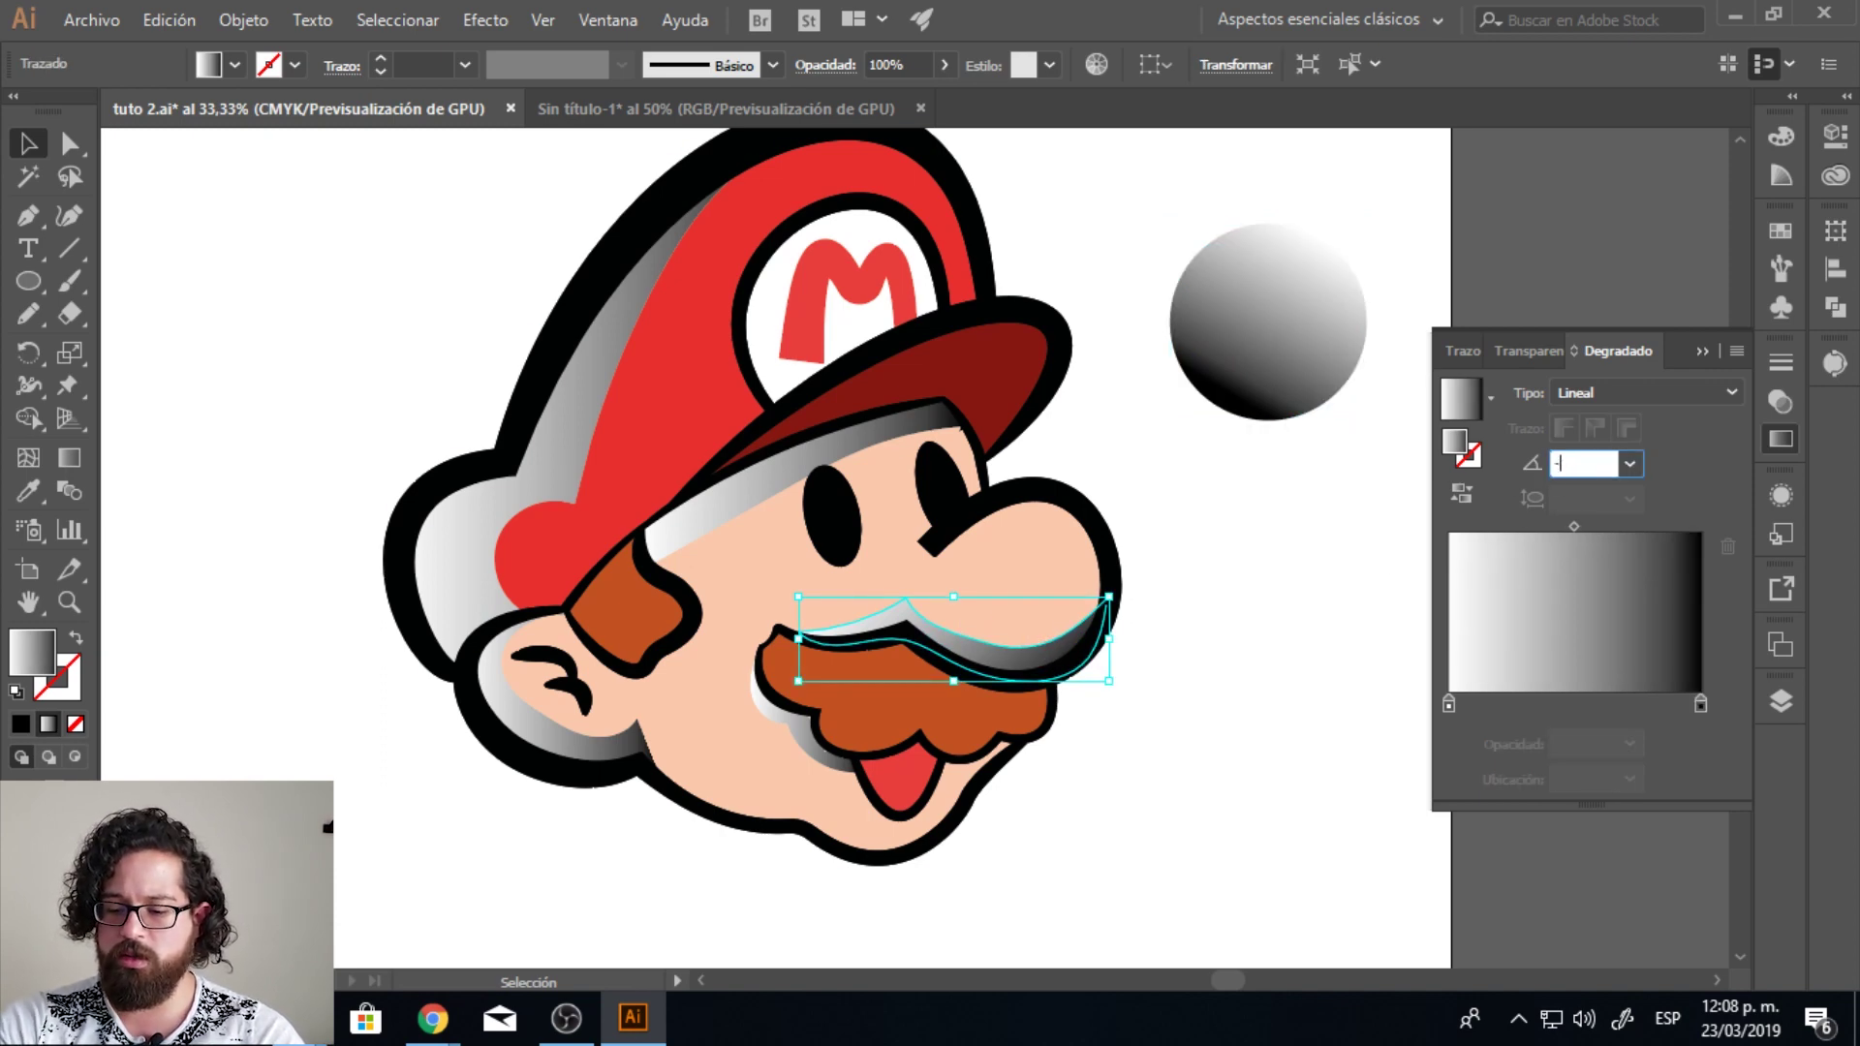
pyautogui.write('120°')
pyautogui.press('Return')
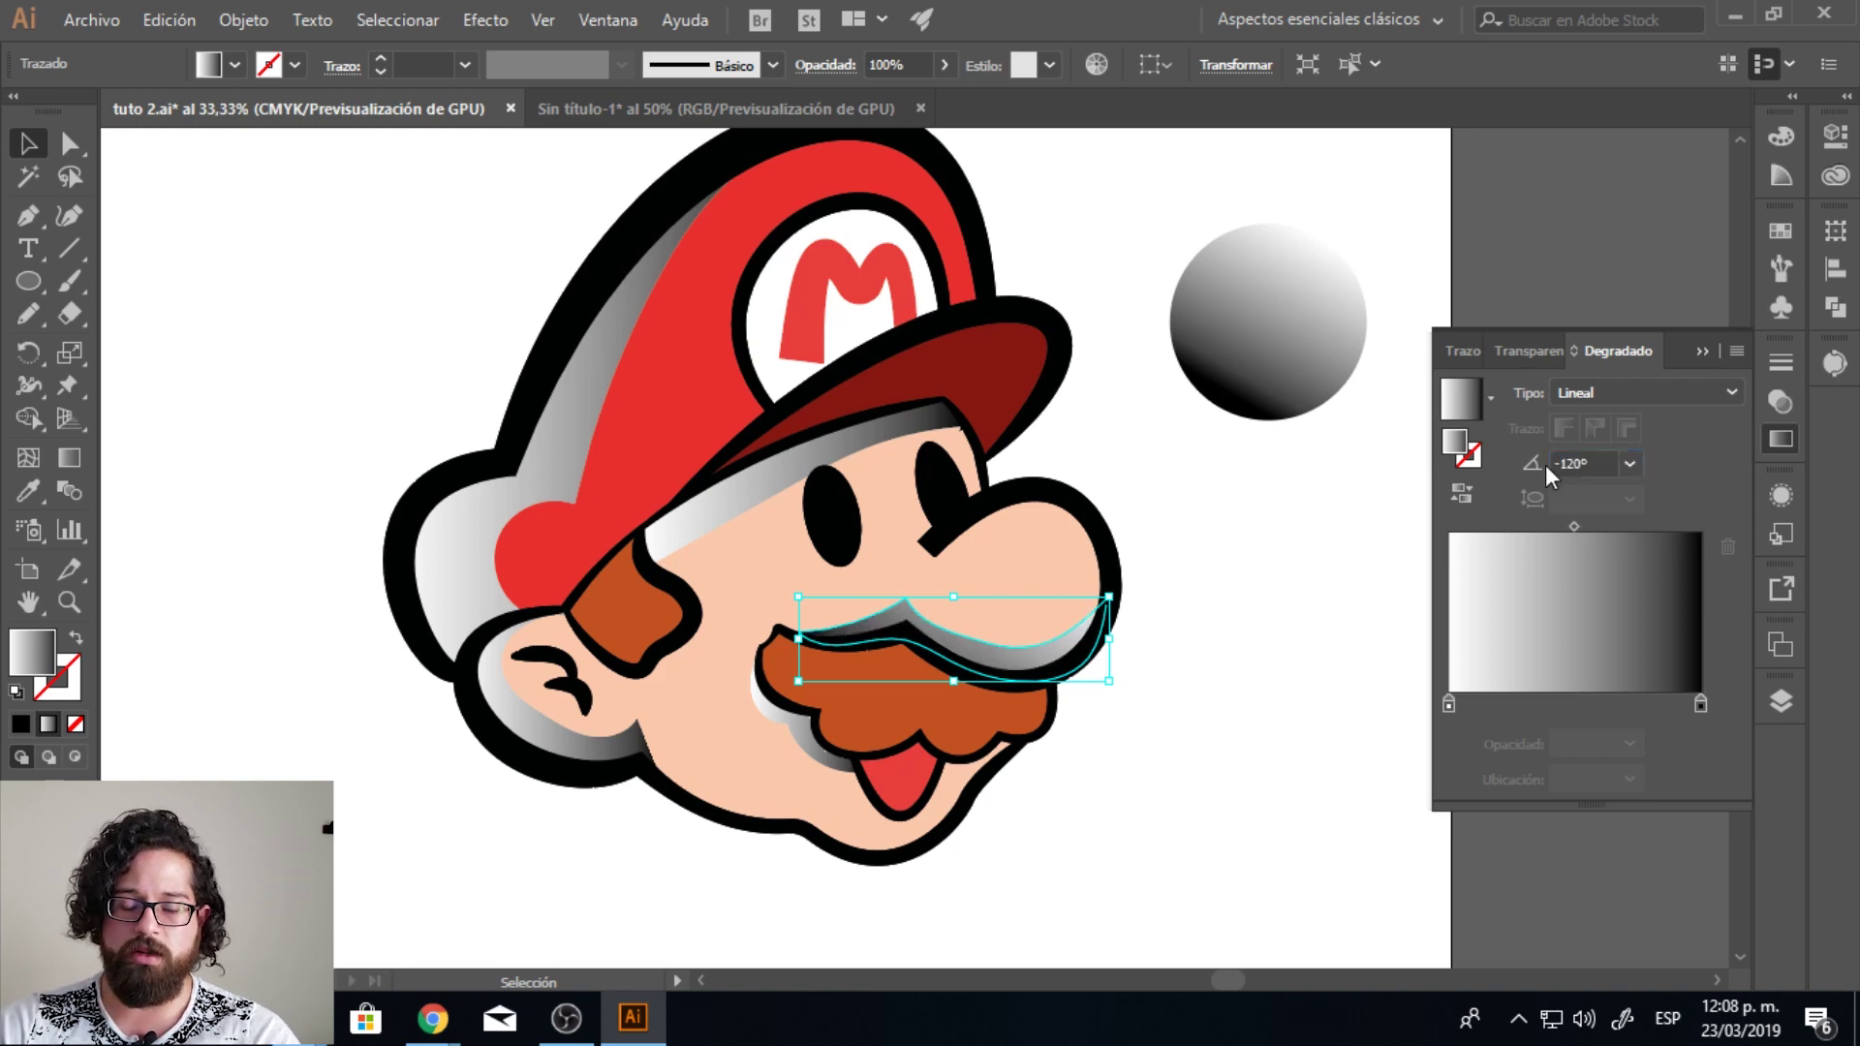
pyautogui.moveTo(1701, 705); pyautogui.dragTo(1675, 707)
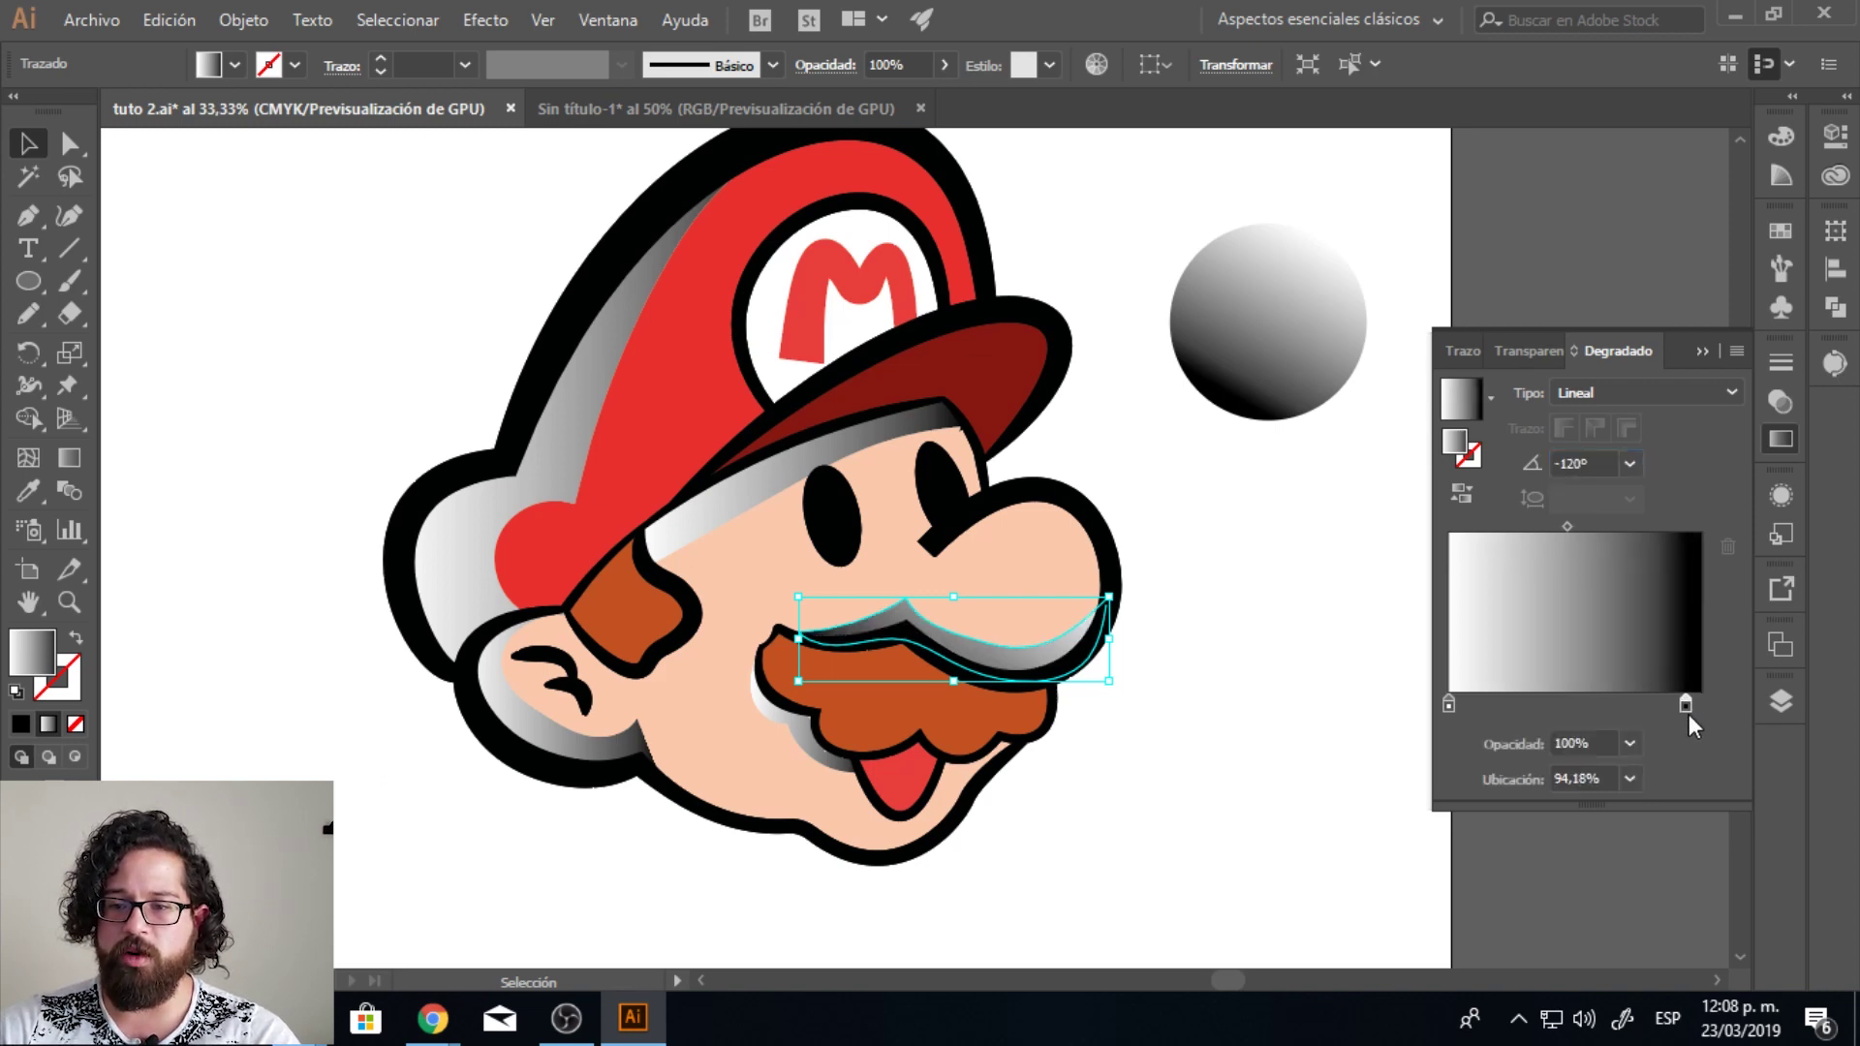
pyautogui.moveTo(1560, 526); pyautogui.dragTo(1518, 562)
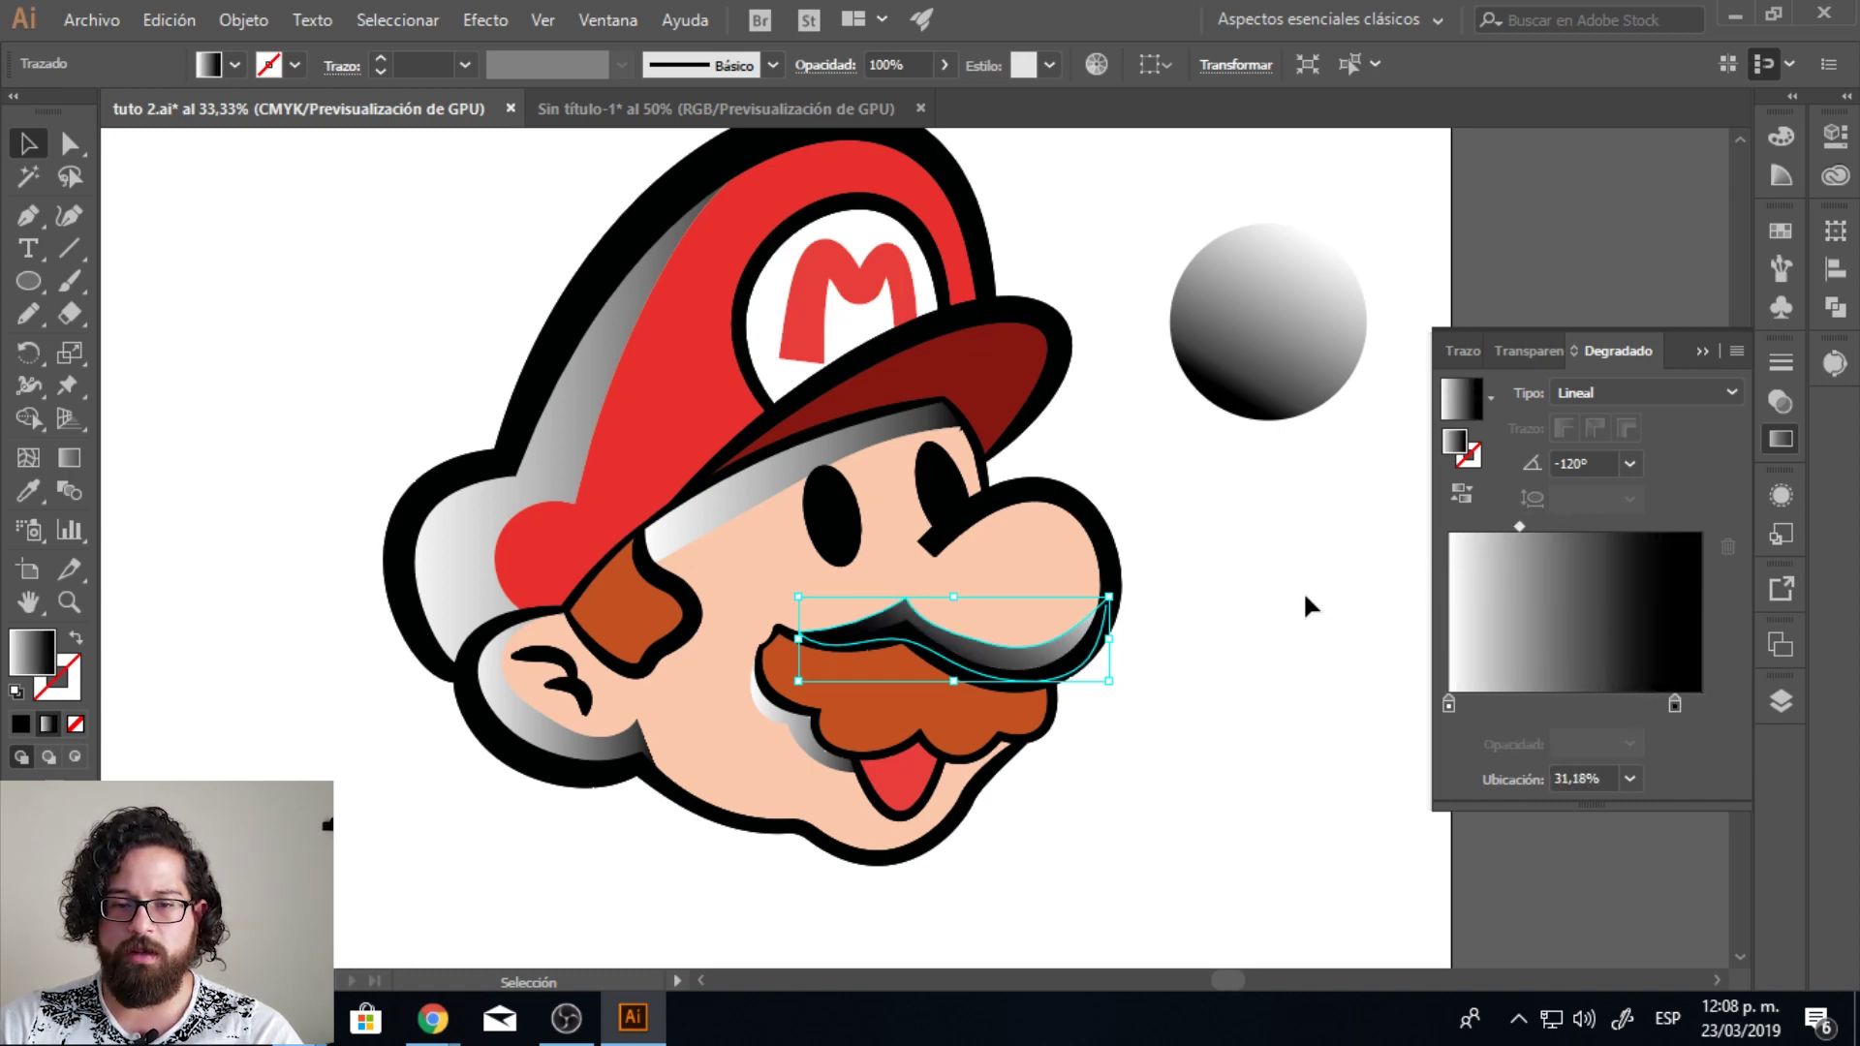
pyautogui.click(1234, 643)
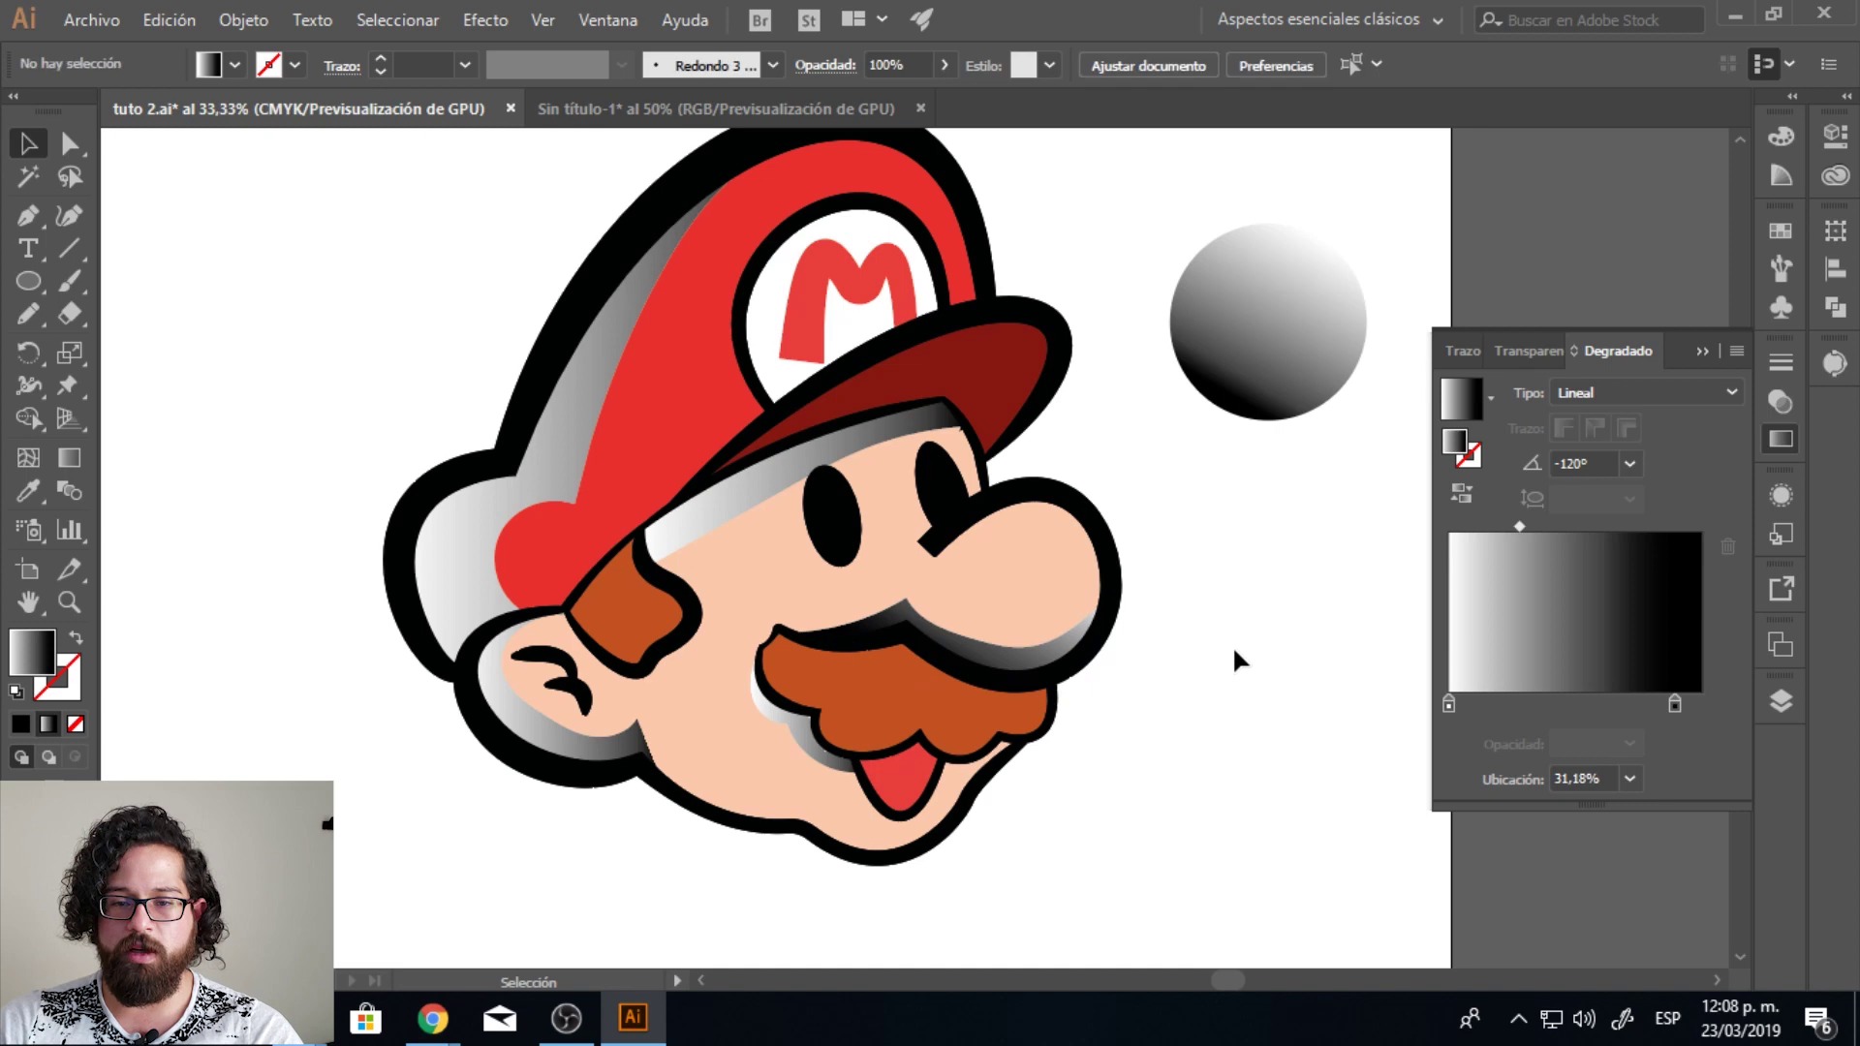
# Step: Set the brim shading's gradient to 120°, moving its dark stop and midpoint inward
pyautogui.click(753, 513)
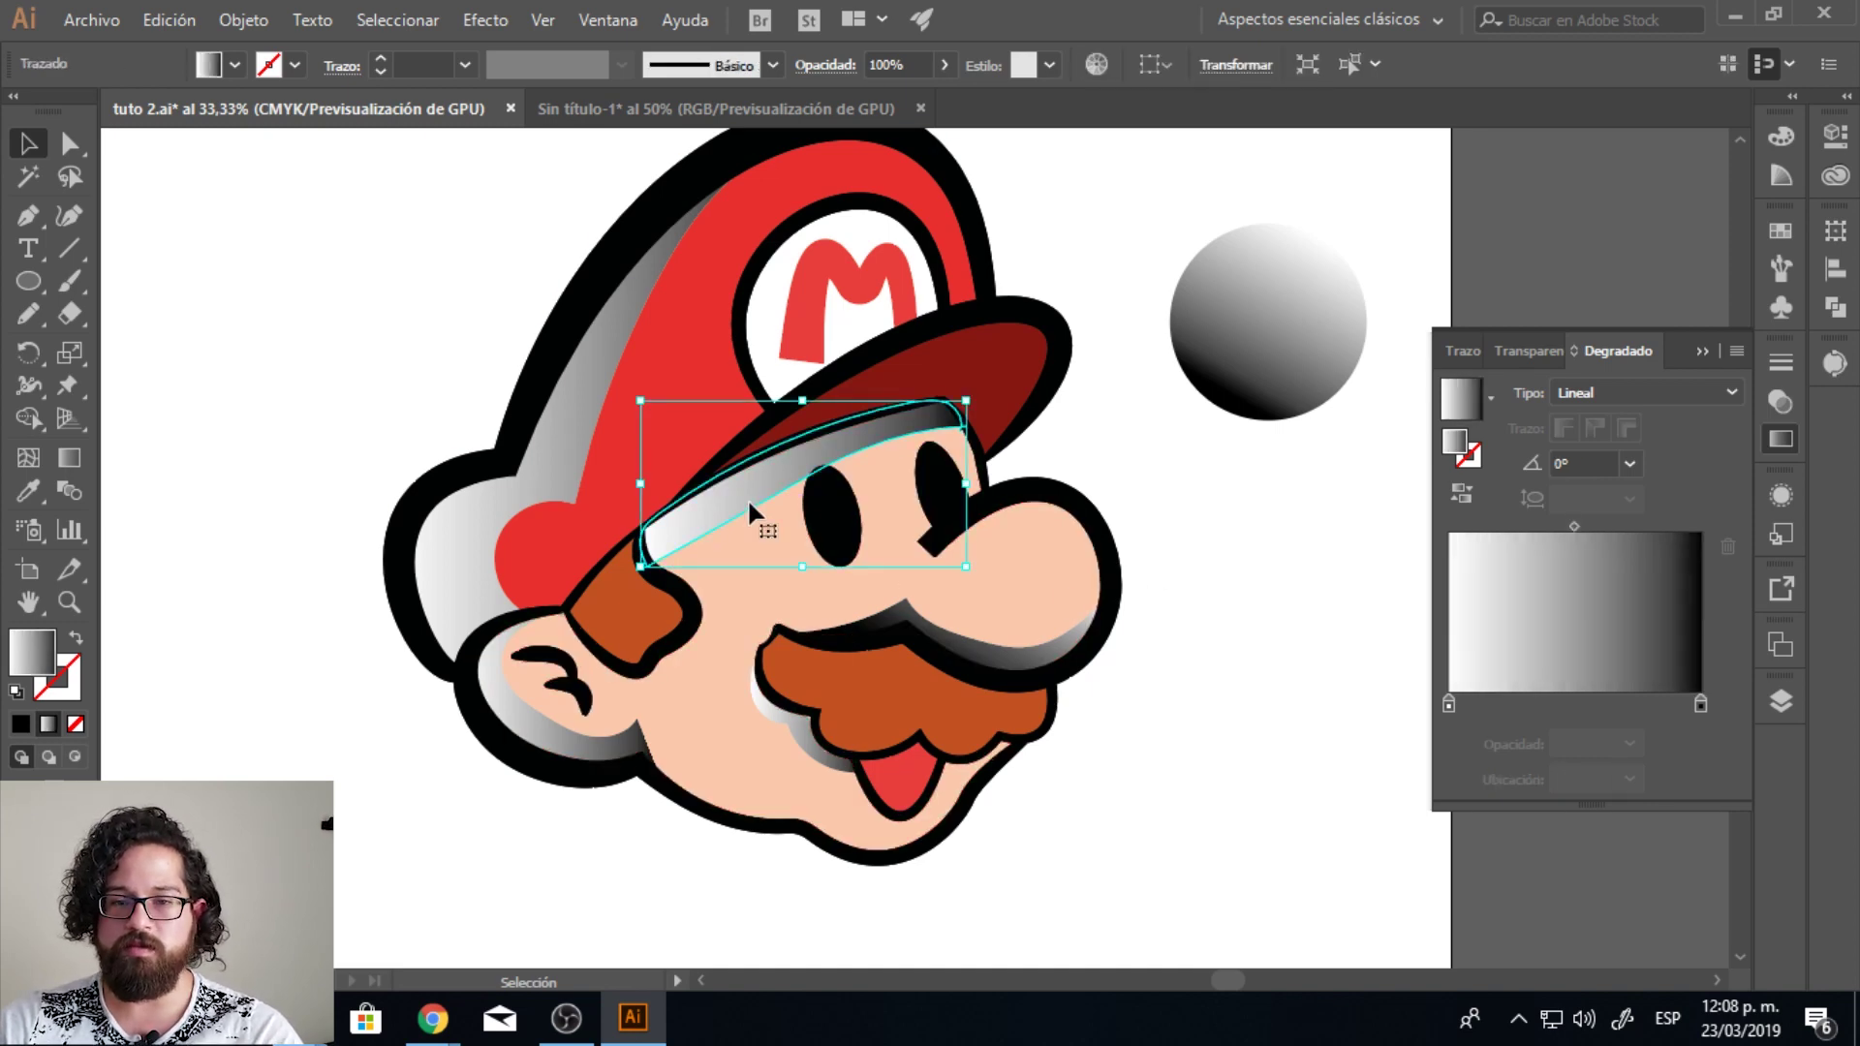
pyautogui.click(1267, 322)
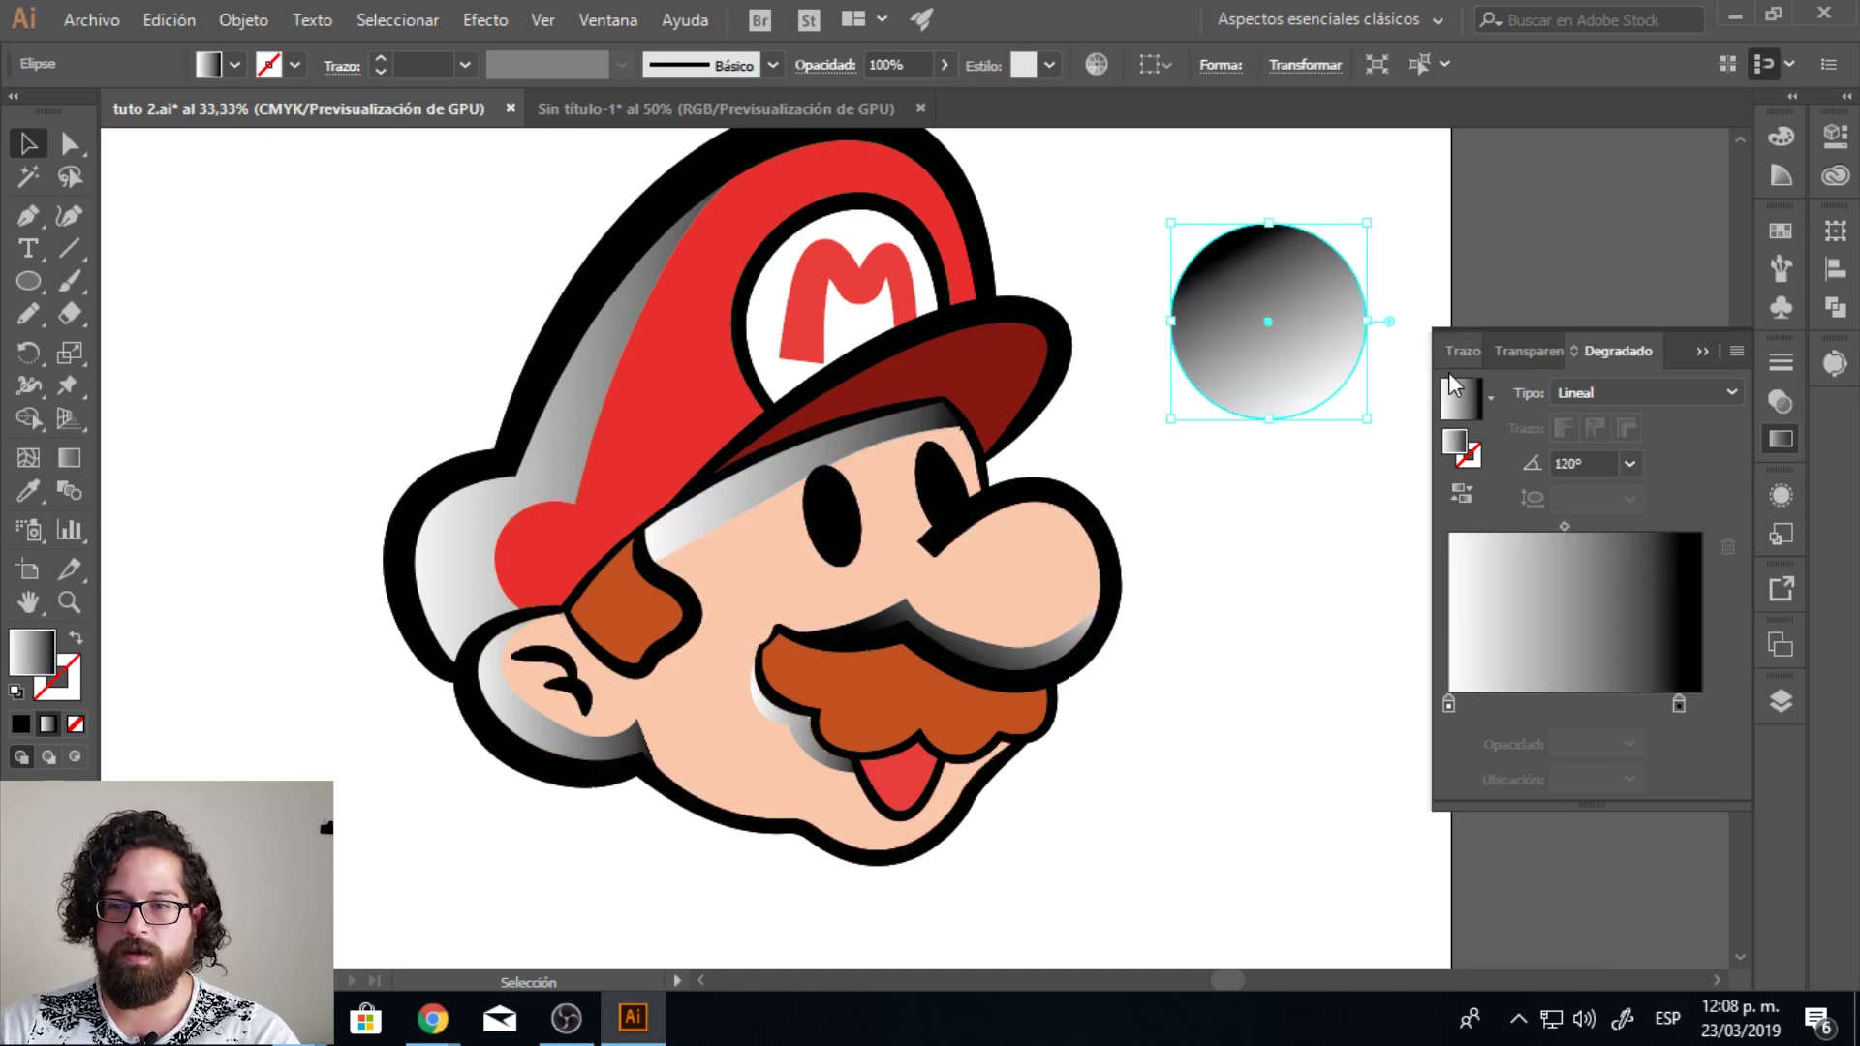
pyautogui.hotkey('ctrl', 'z')
pyautogui.press('Return')
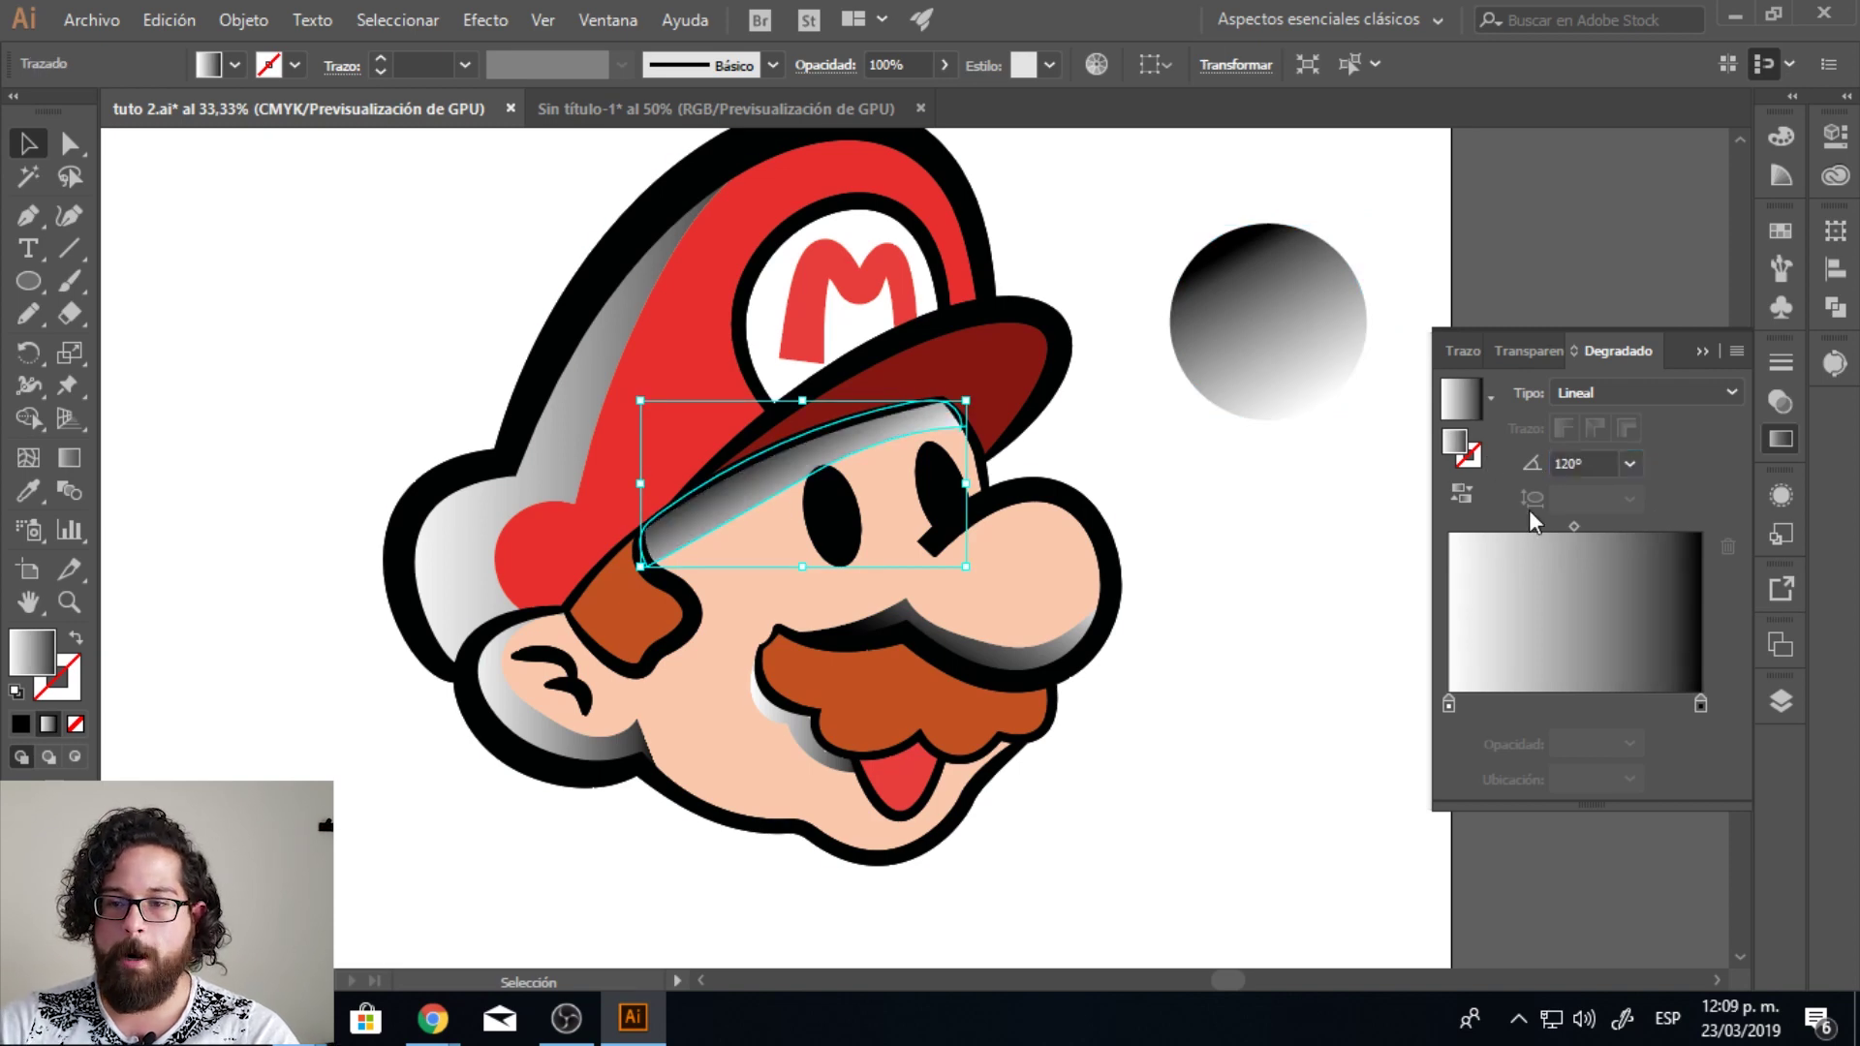
pyautogui.moveTo(1700, 704); pyautogui.dragTo(1673, 704)
pyautogui.moveTo(1560, 526); pyautogui.dragTo(1535, 548)
# Step: Re-angle the grey mustache shadow's gradient and darken it by shifting its midpoint and dark stop
pyautogui.click(762, 693)
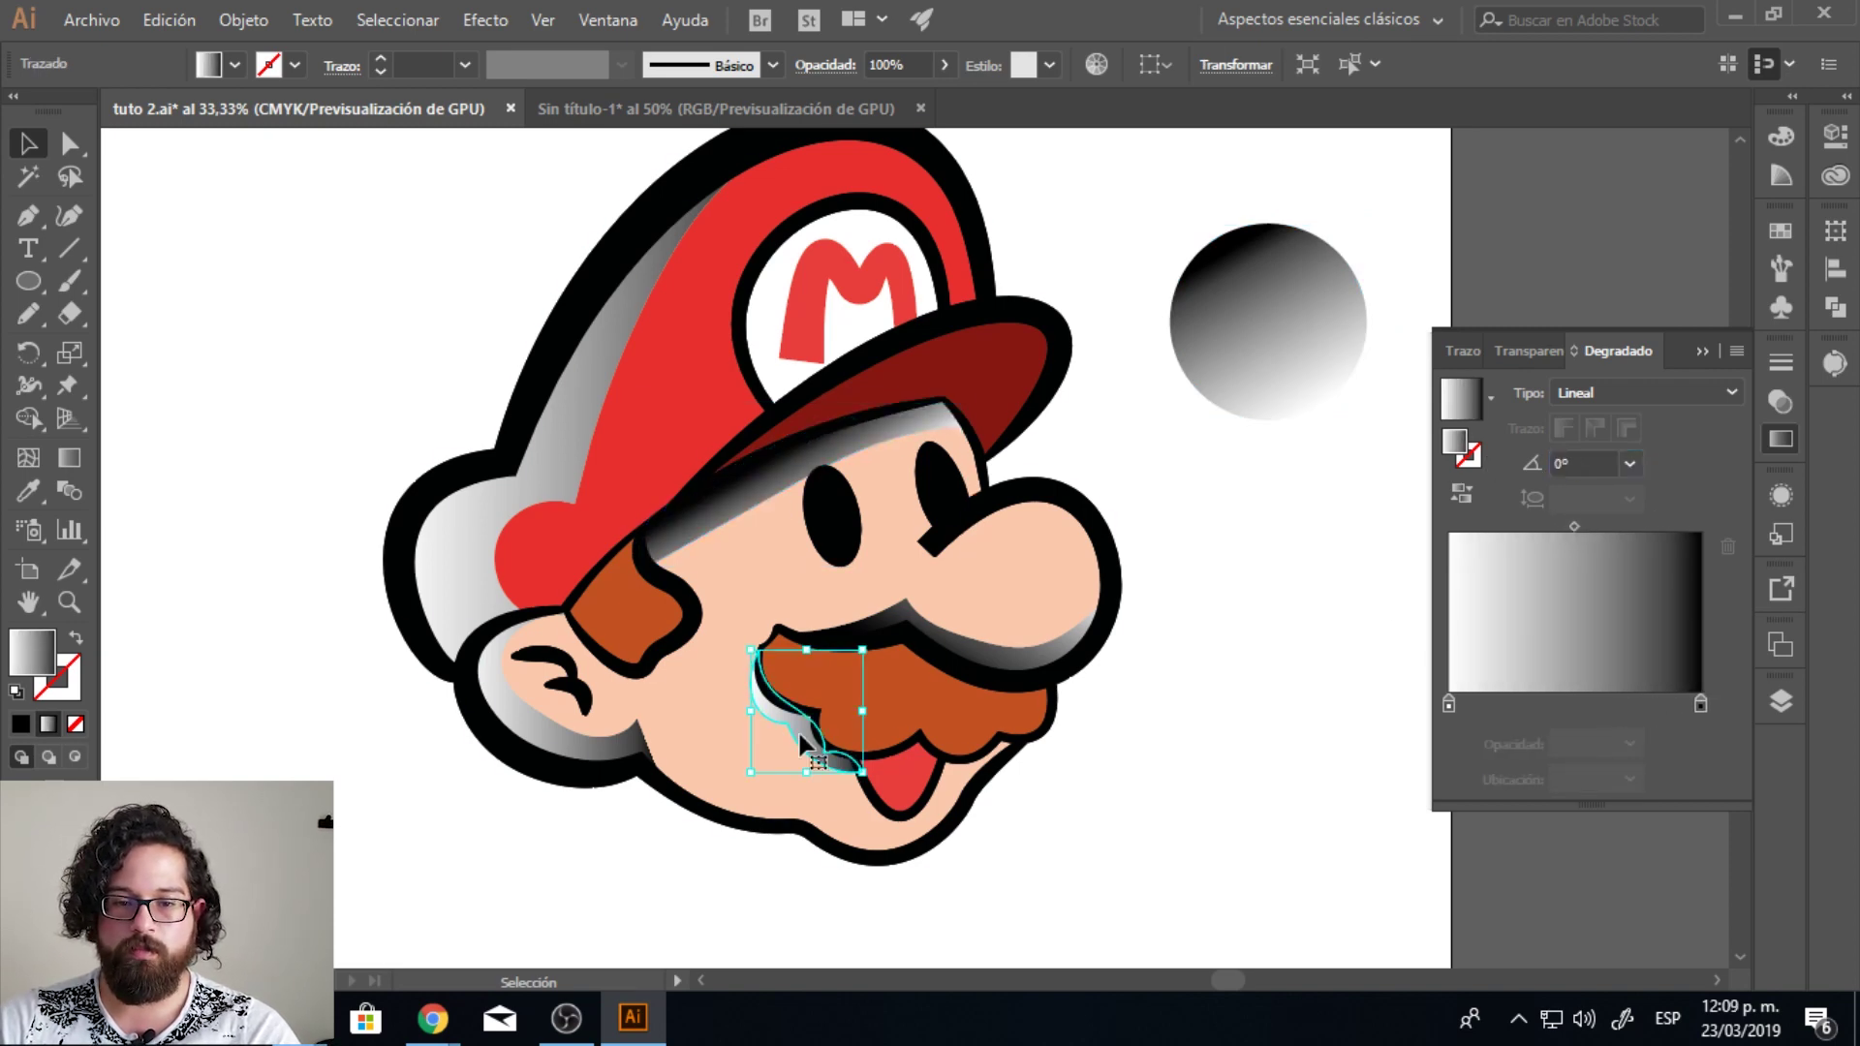
pyautogui.click(1630, 464)
pyautogui.click(1657, 642)
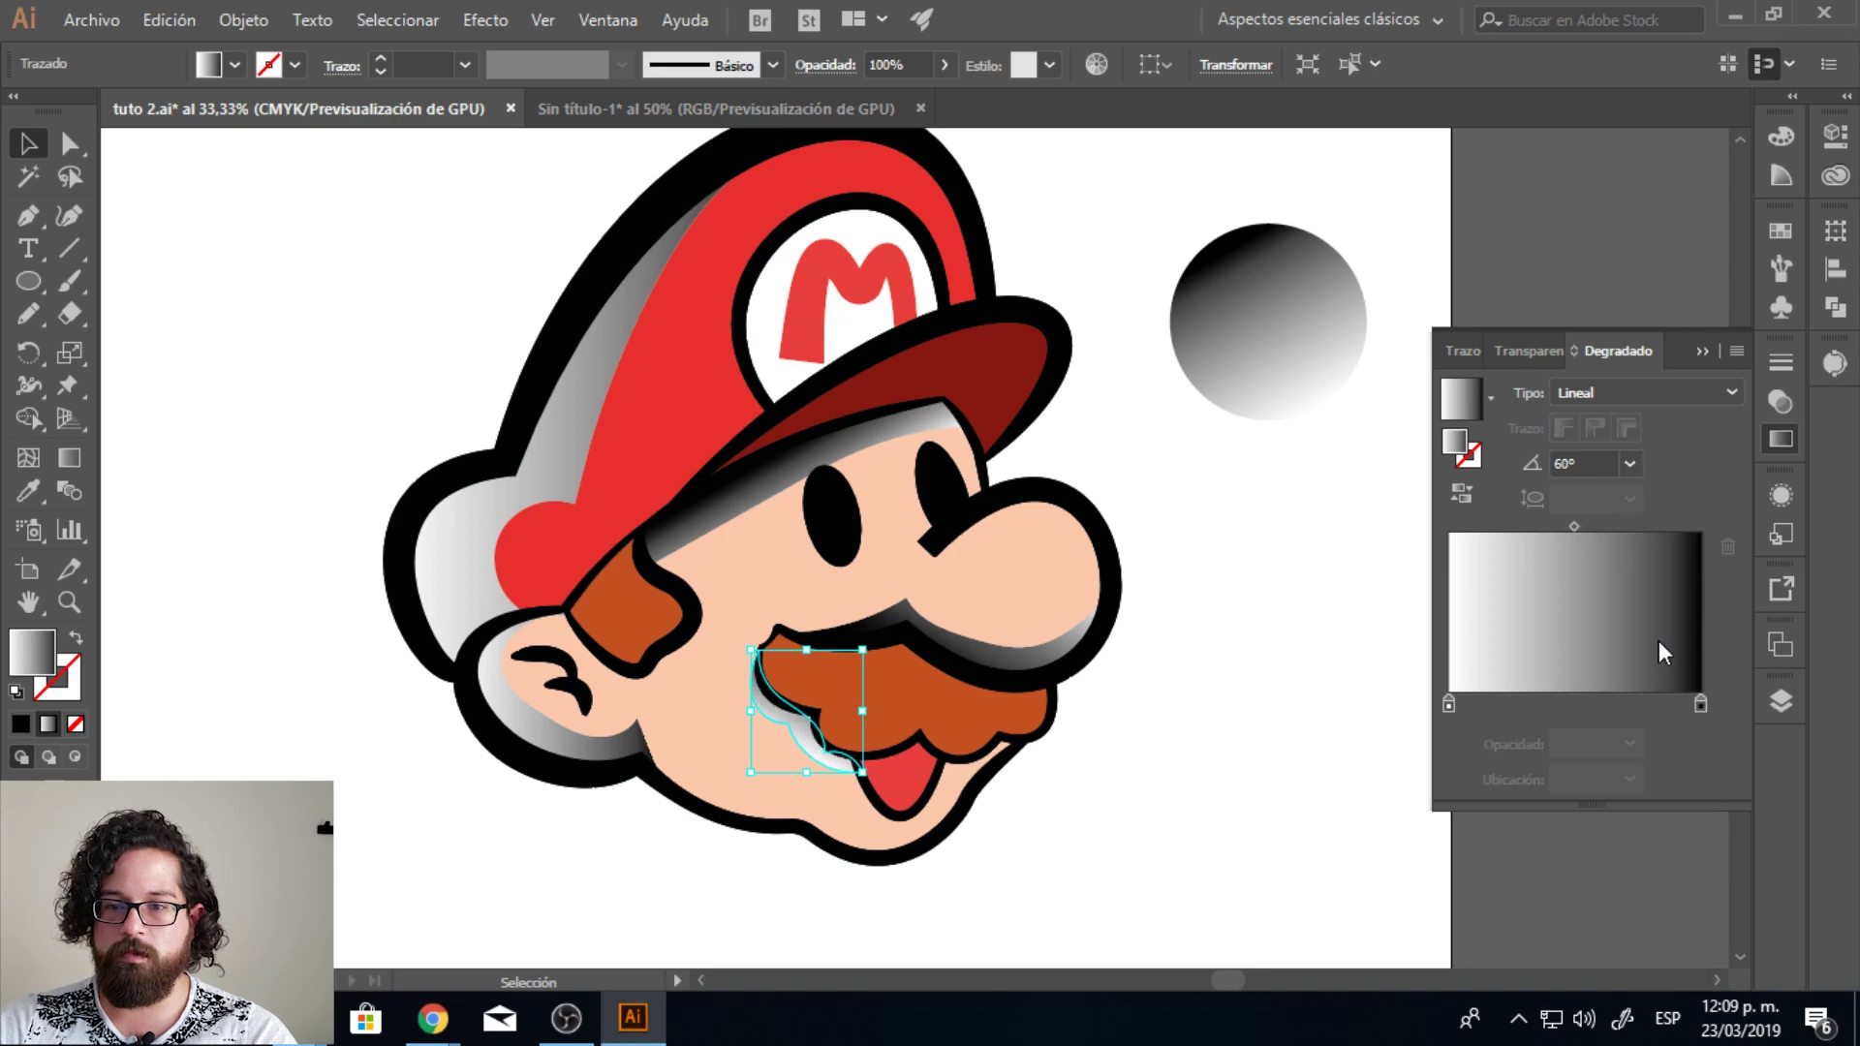
pyautogui.click(1273, 356)
pyautogui.click(787, 736)
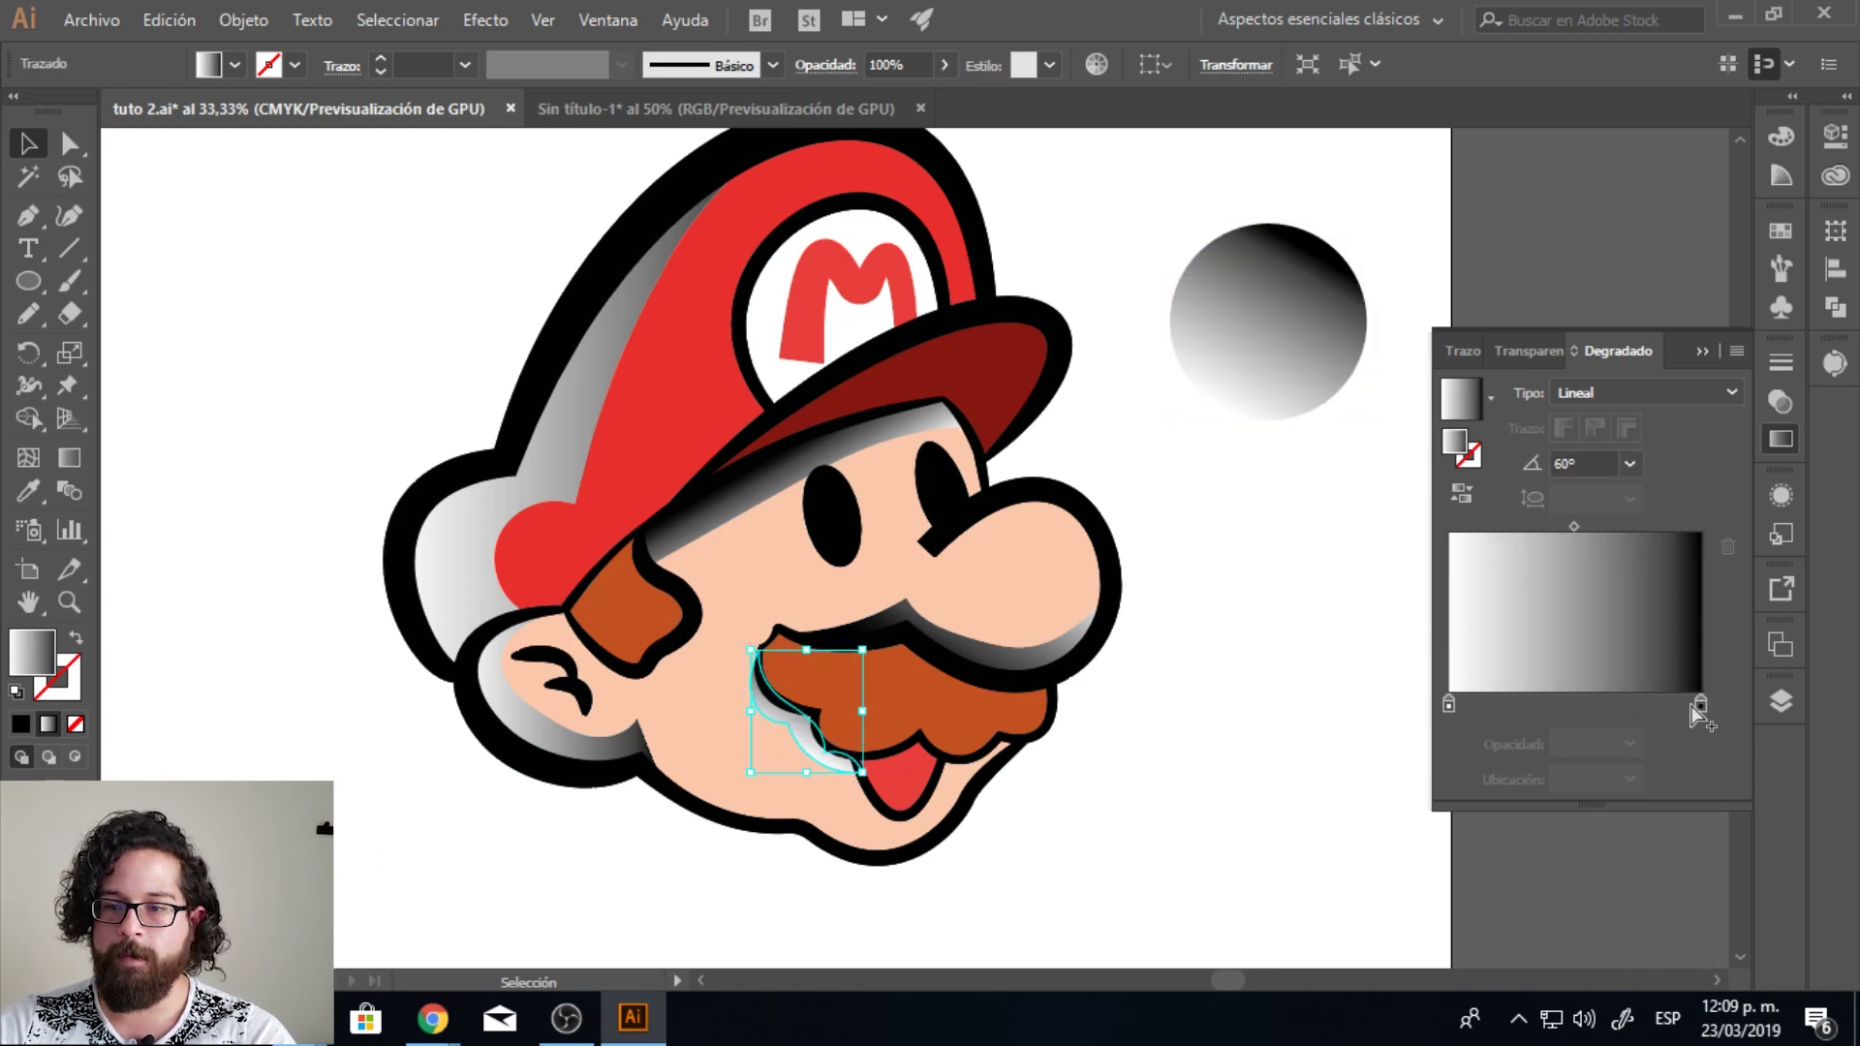
pyautogui.moveTo(1574, 526); pyautogui.dragTo(1497, 526)
pyautogui.moveTo(1700, 704); pyautogui.dragTo(1637, 704)
pyautogui.click(1188, 694)
# Step: Tilt the reference circle's gradient to 60°
pyautogui.click(1332, 383)
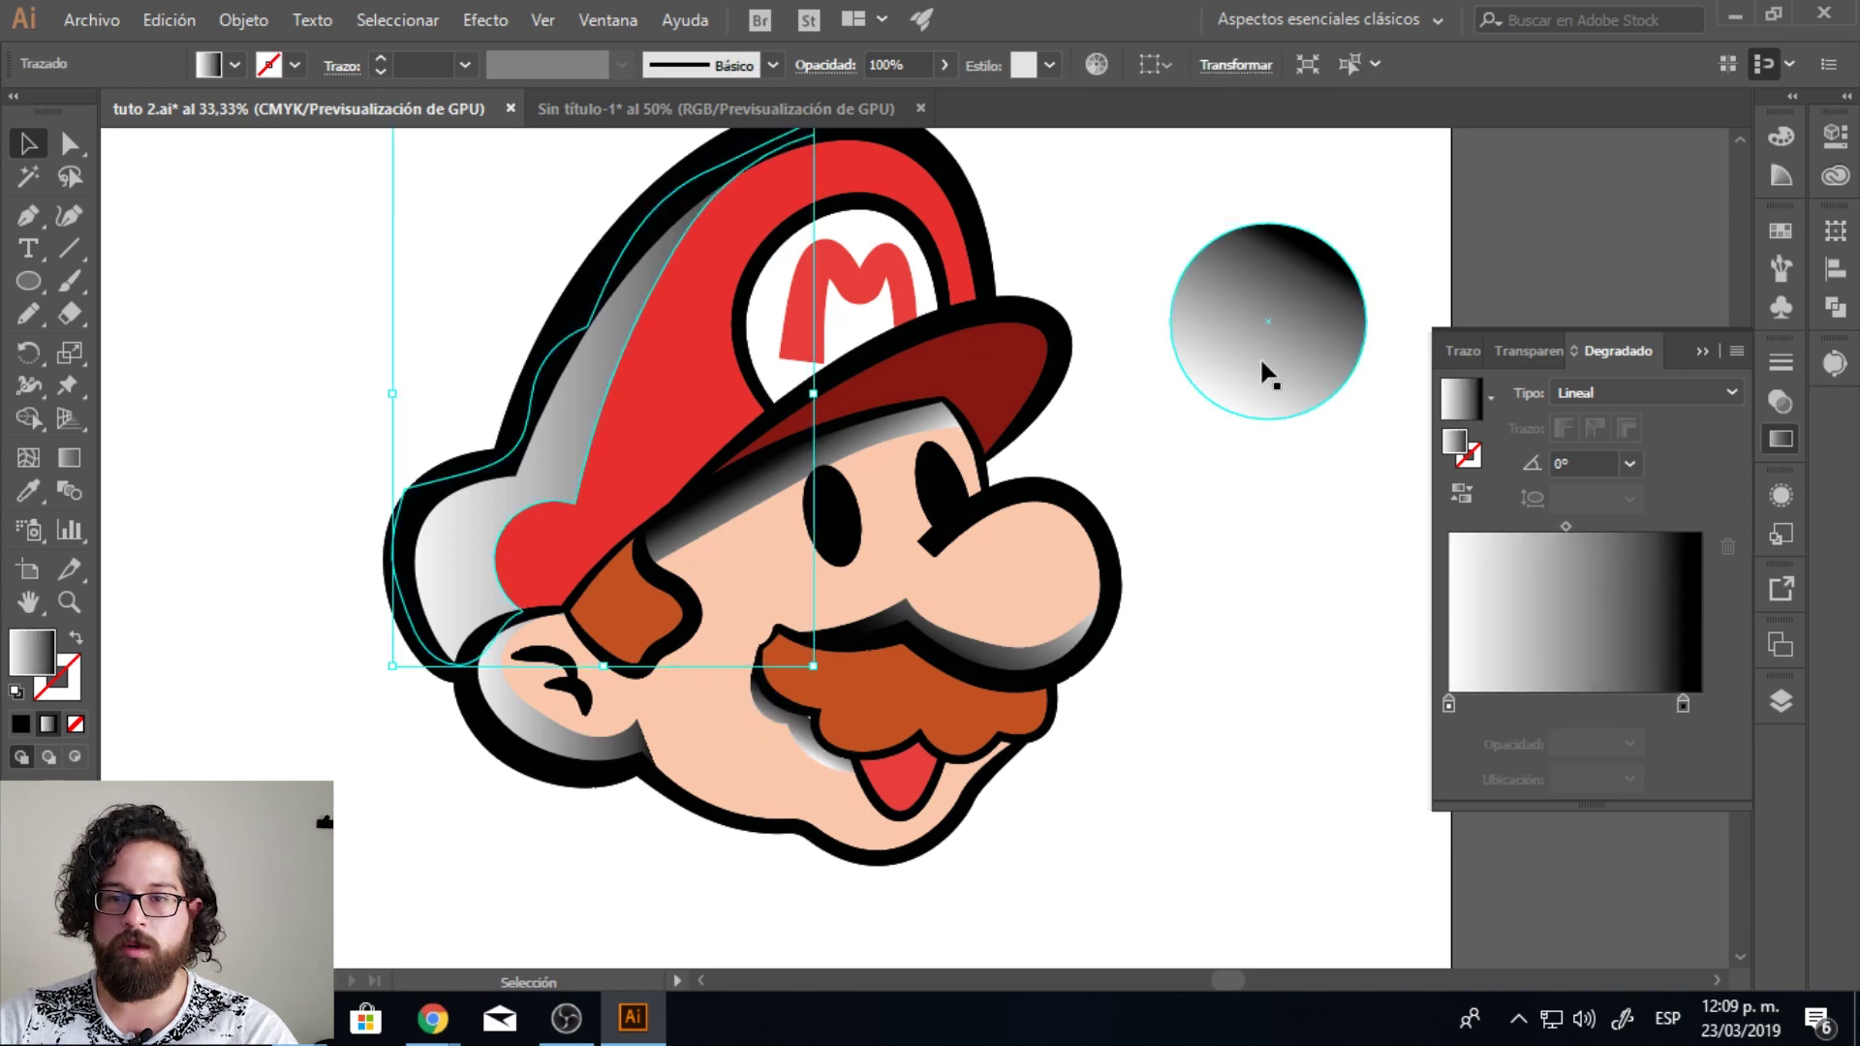
pyautogui.click(1630, 464)
pyautogui.click(1652, 620)
# Step: Set the cap shadow's gradient angle to -180° and darken it via its midpoint and stop
pyautogui.click(1631, 464)
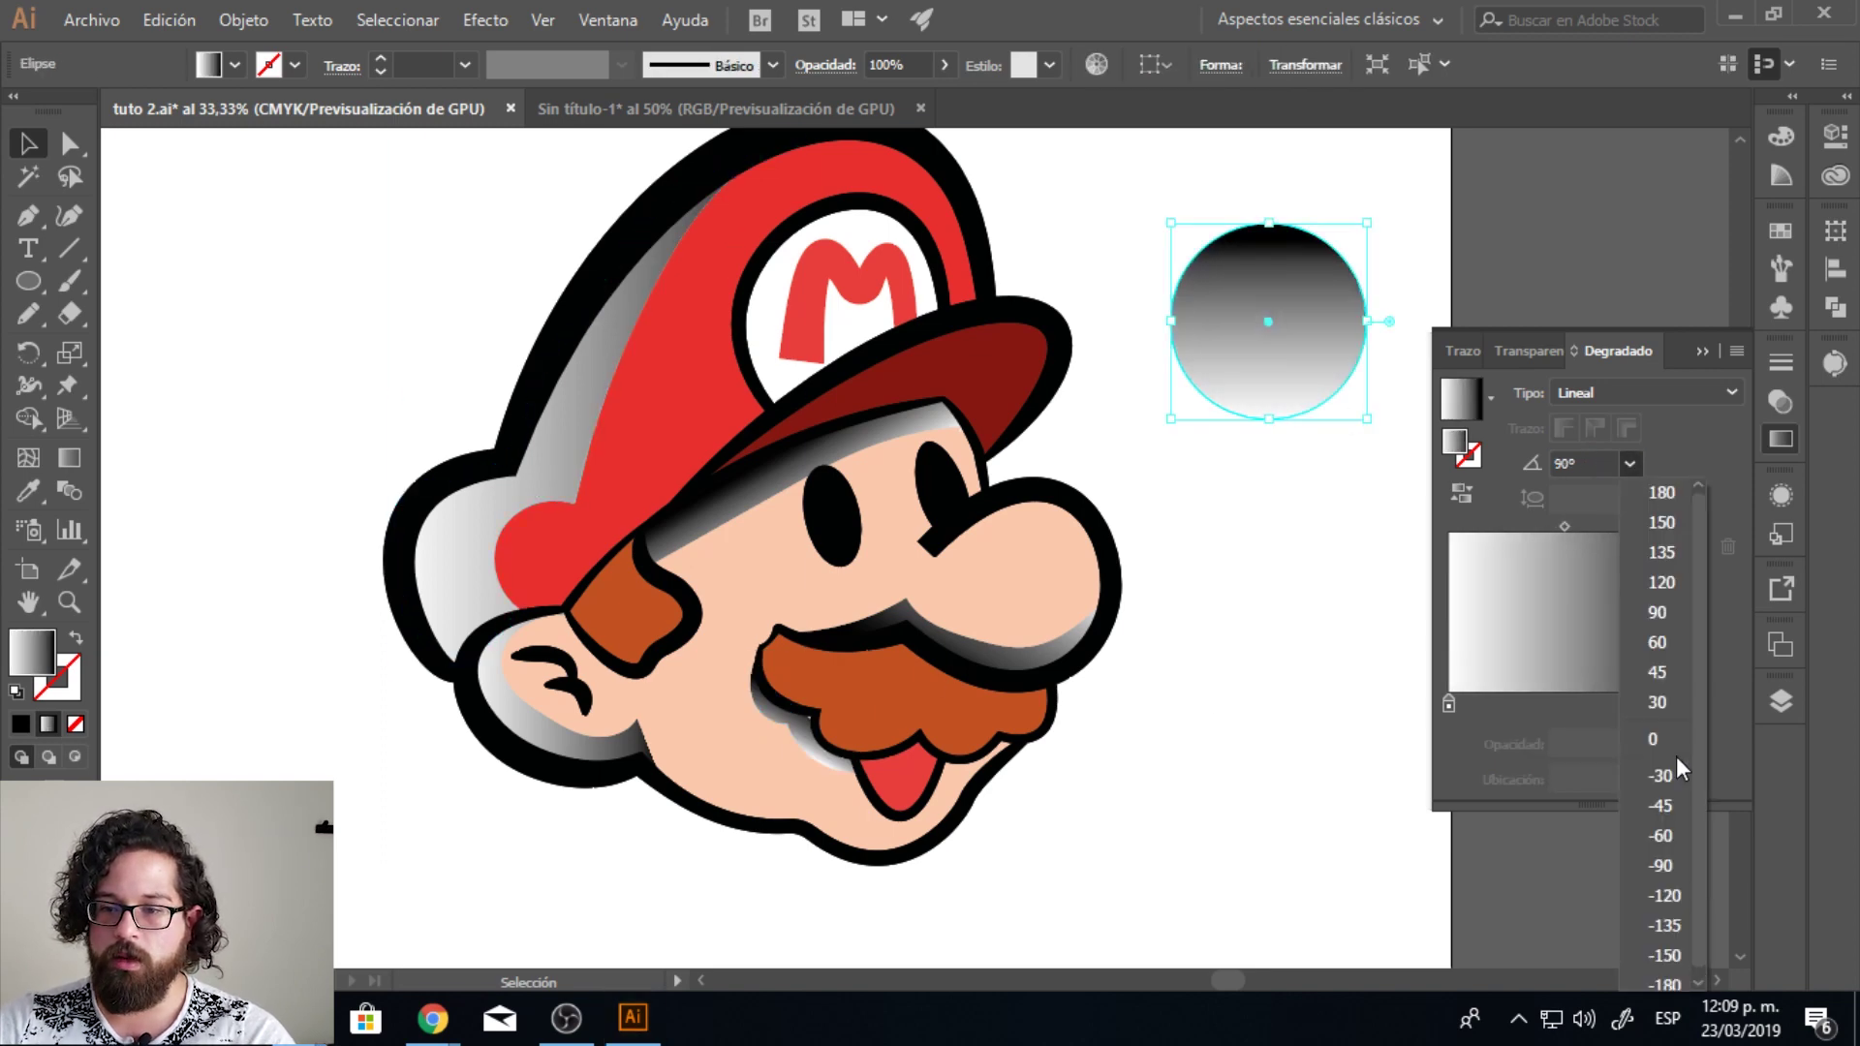
pyautogui.click(1646, 678)
pyautogui.click(1553, 465)
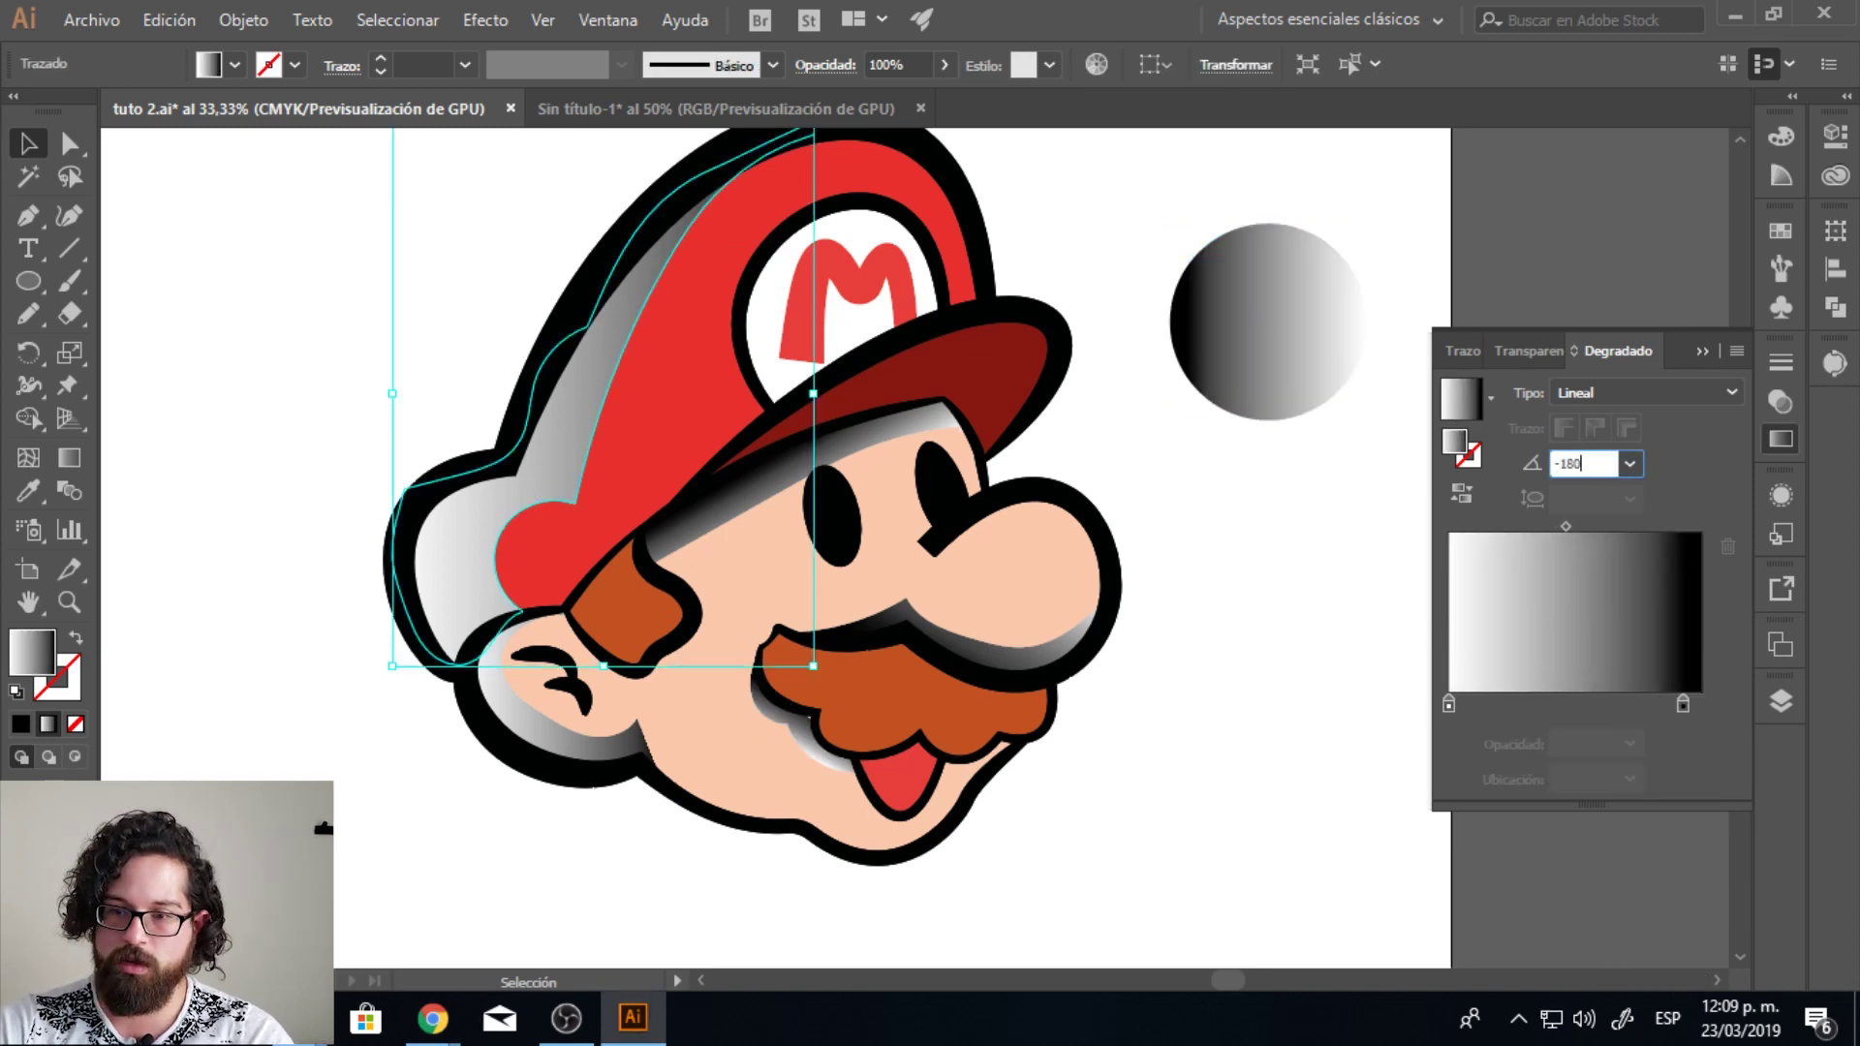
pyautogui.press('Return')
pyautogui.moveTo(1566, 526); pyautogui.dragTo(1524, 526)
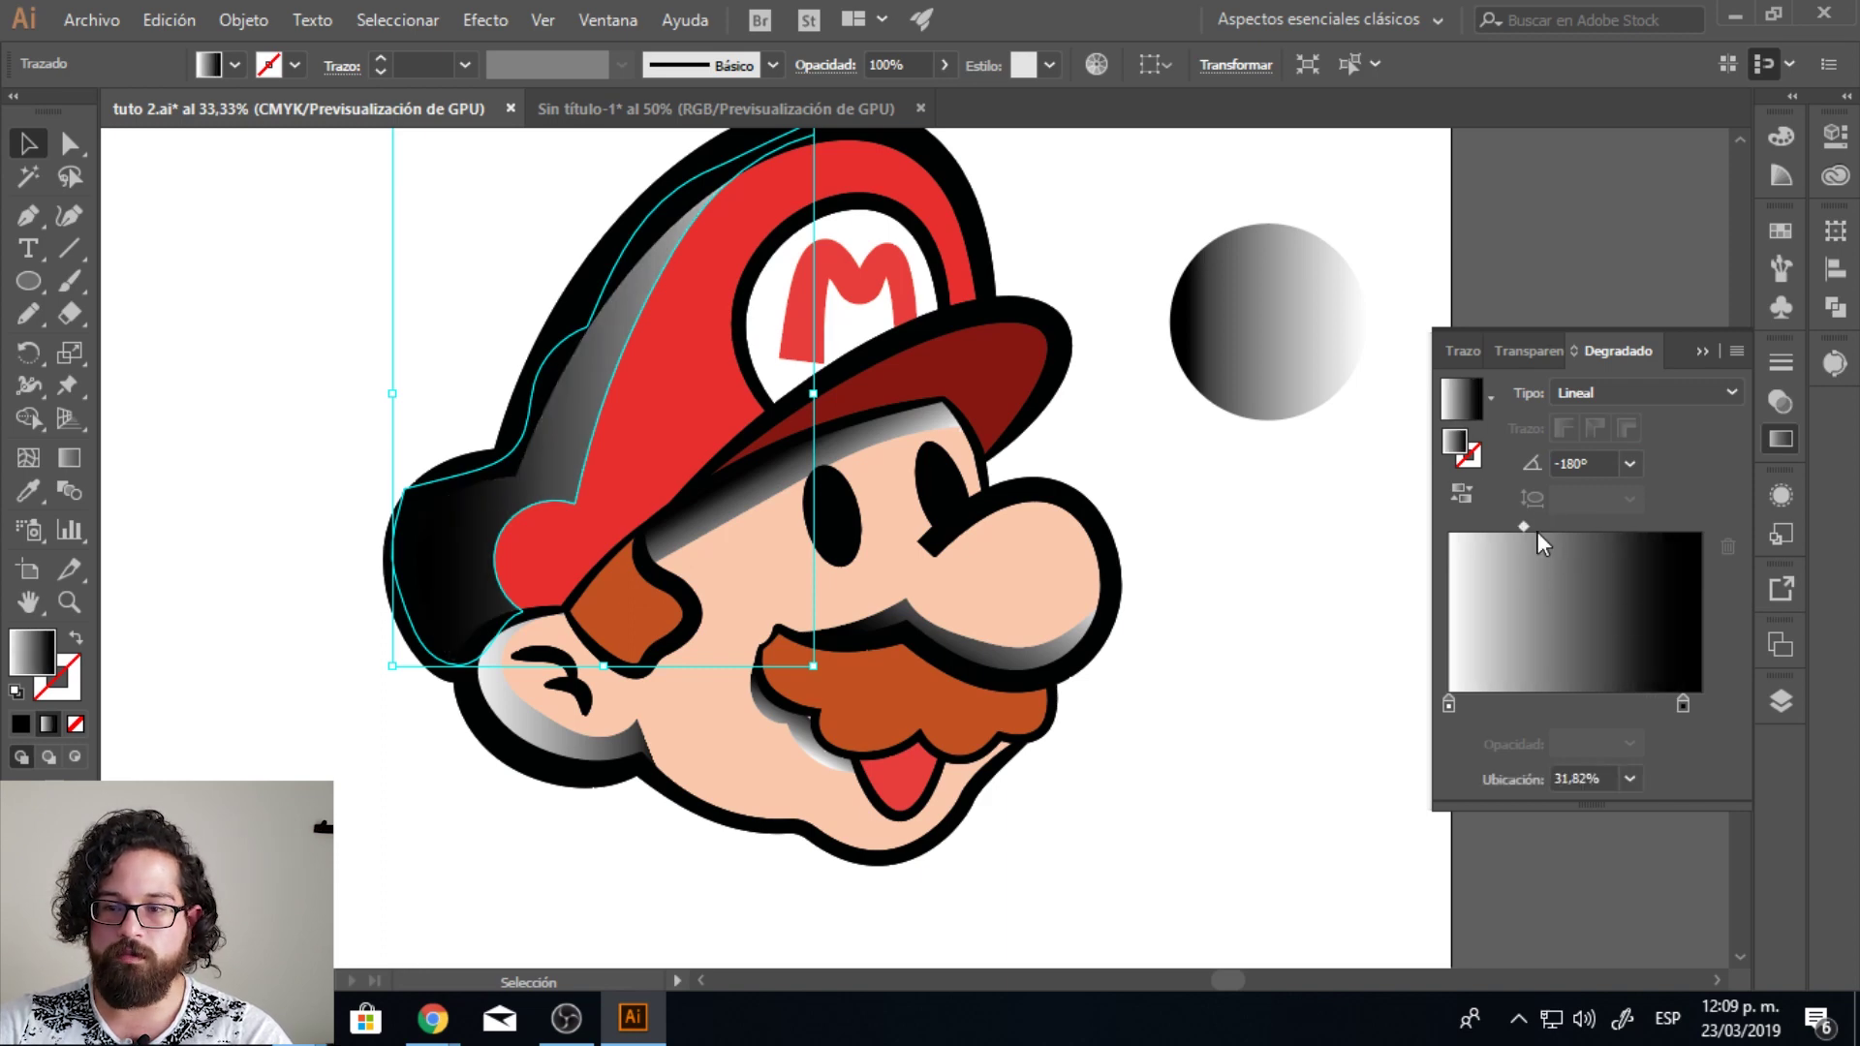
pyautogui.moveTo(1664, 717)
pyautogui.mouseDown()
pyautogui.moveTo(1478, 699)
pyautogui.moveTo(1645, 705)
pyautogui.mouseUp()
# Step: Set the ear shadow's gradient to -120° and shift its midpoint to darken it
pyautogui.click(489, 717)
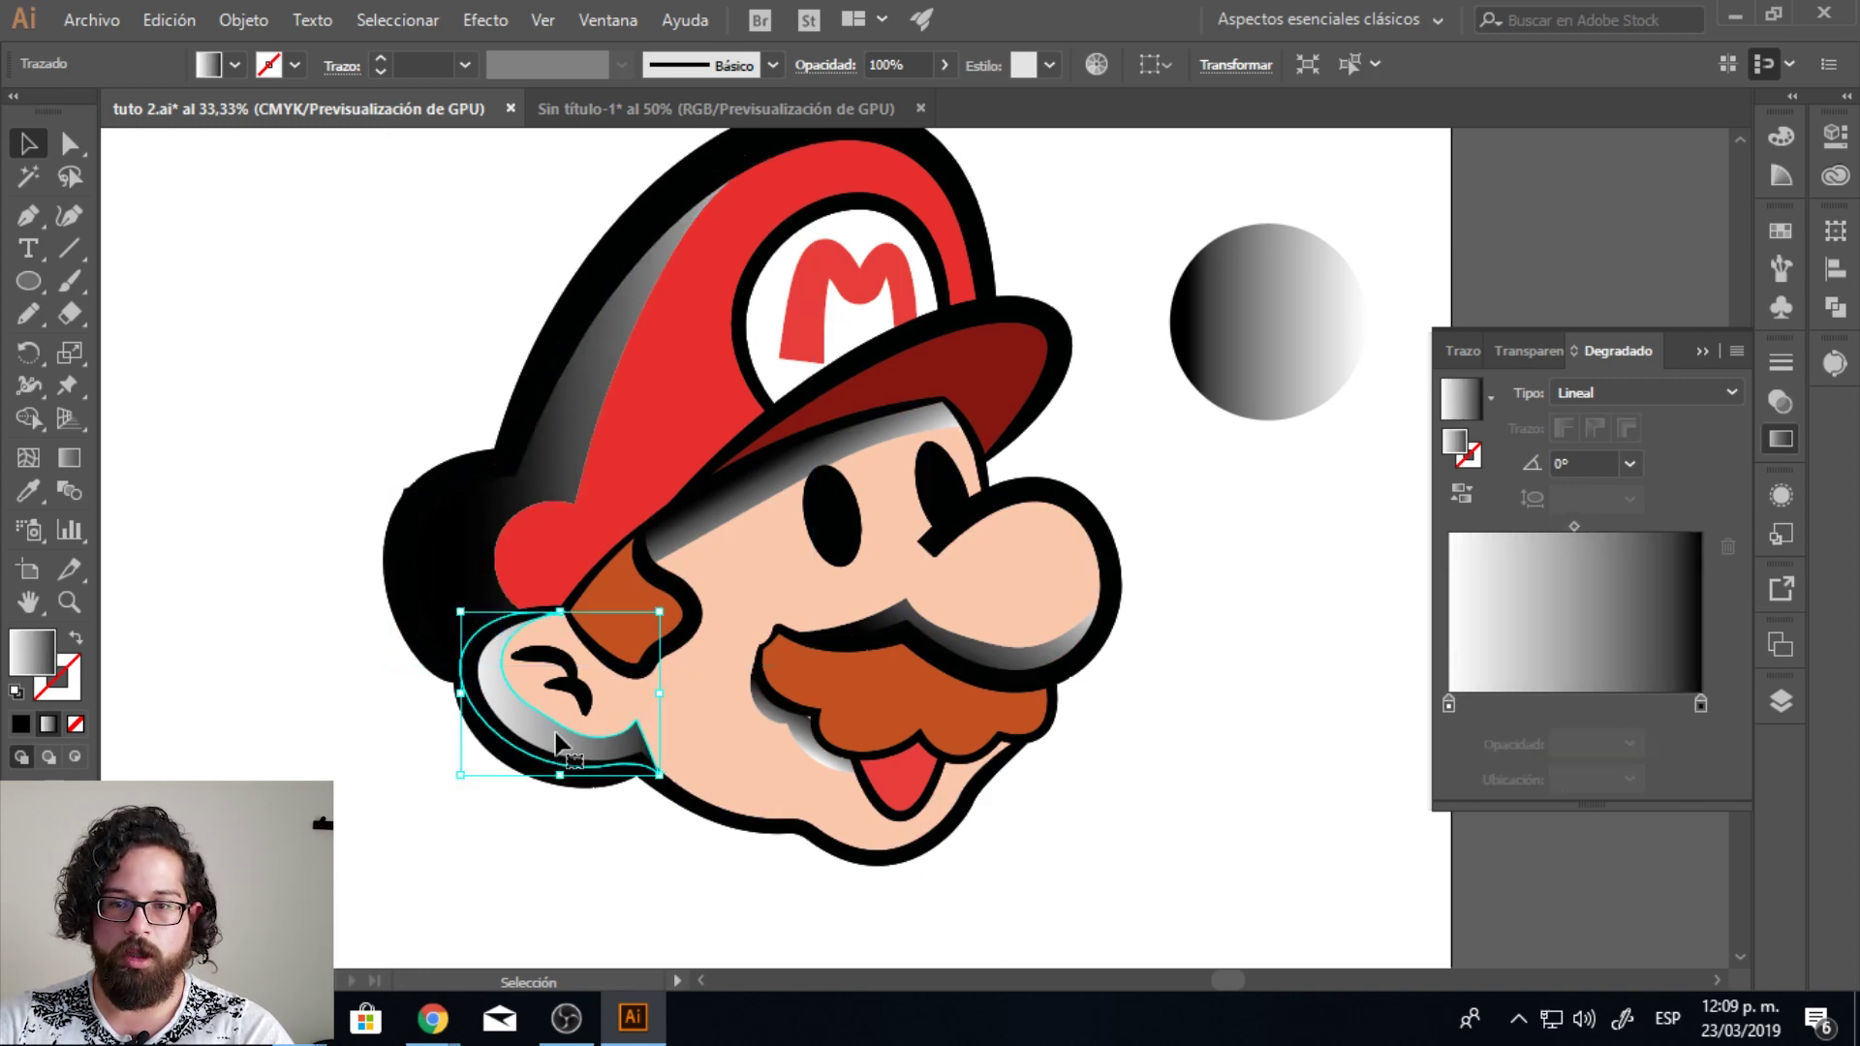
pyautogui.click(1630, 464)
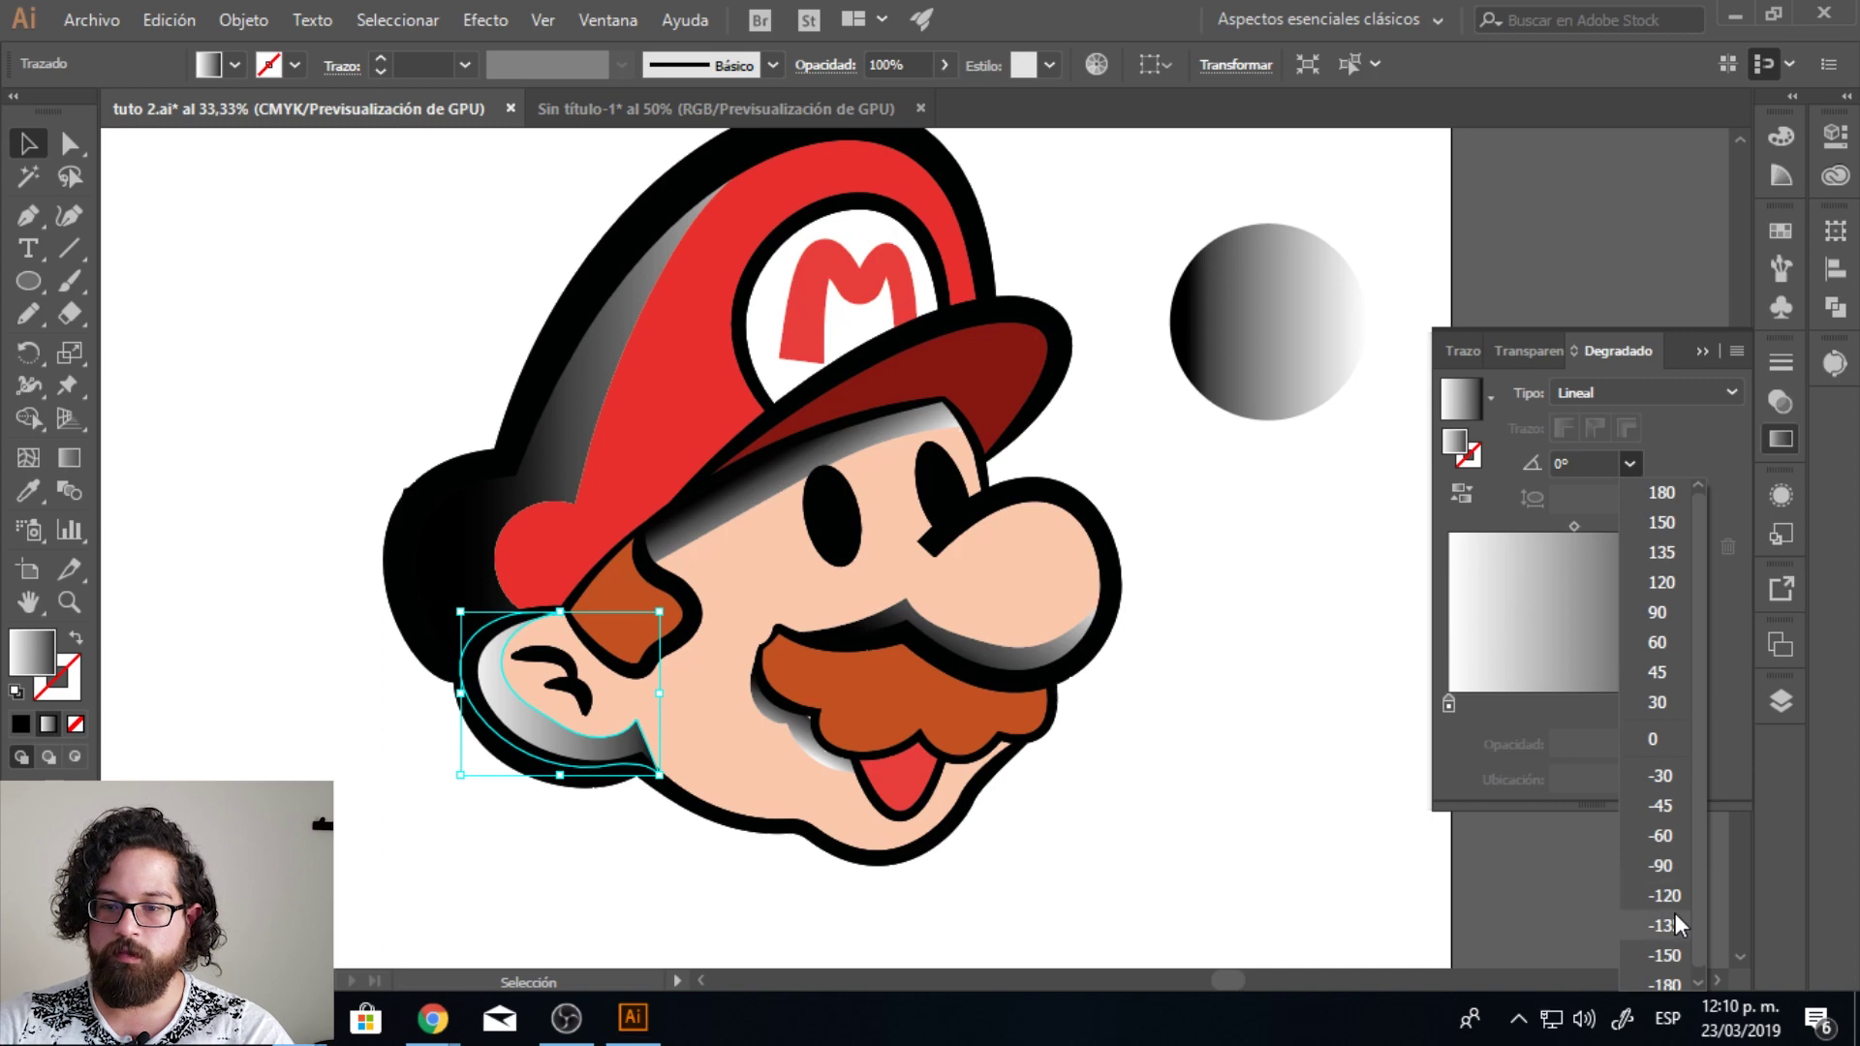
pyautogui.click(1647, 924)
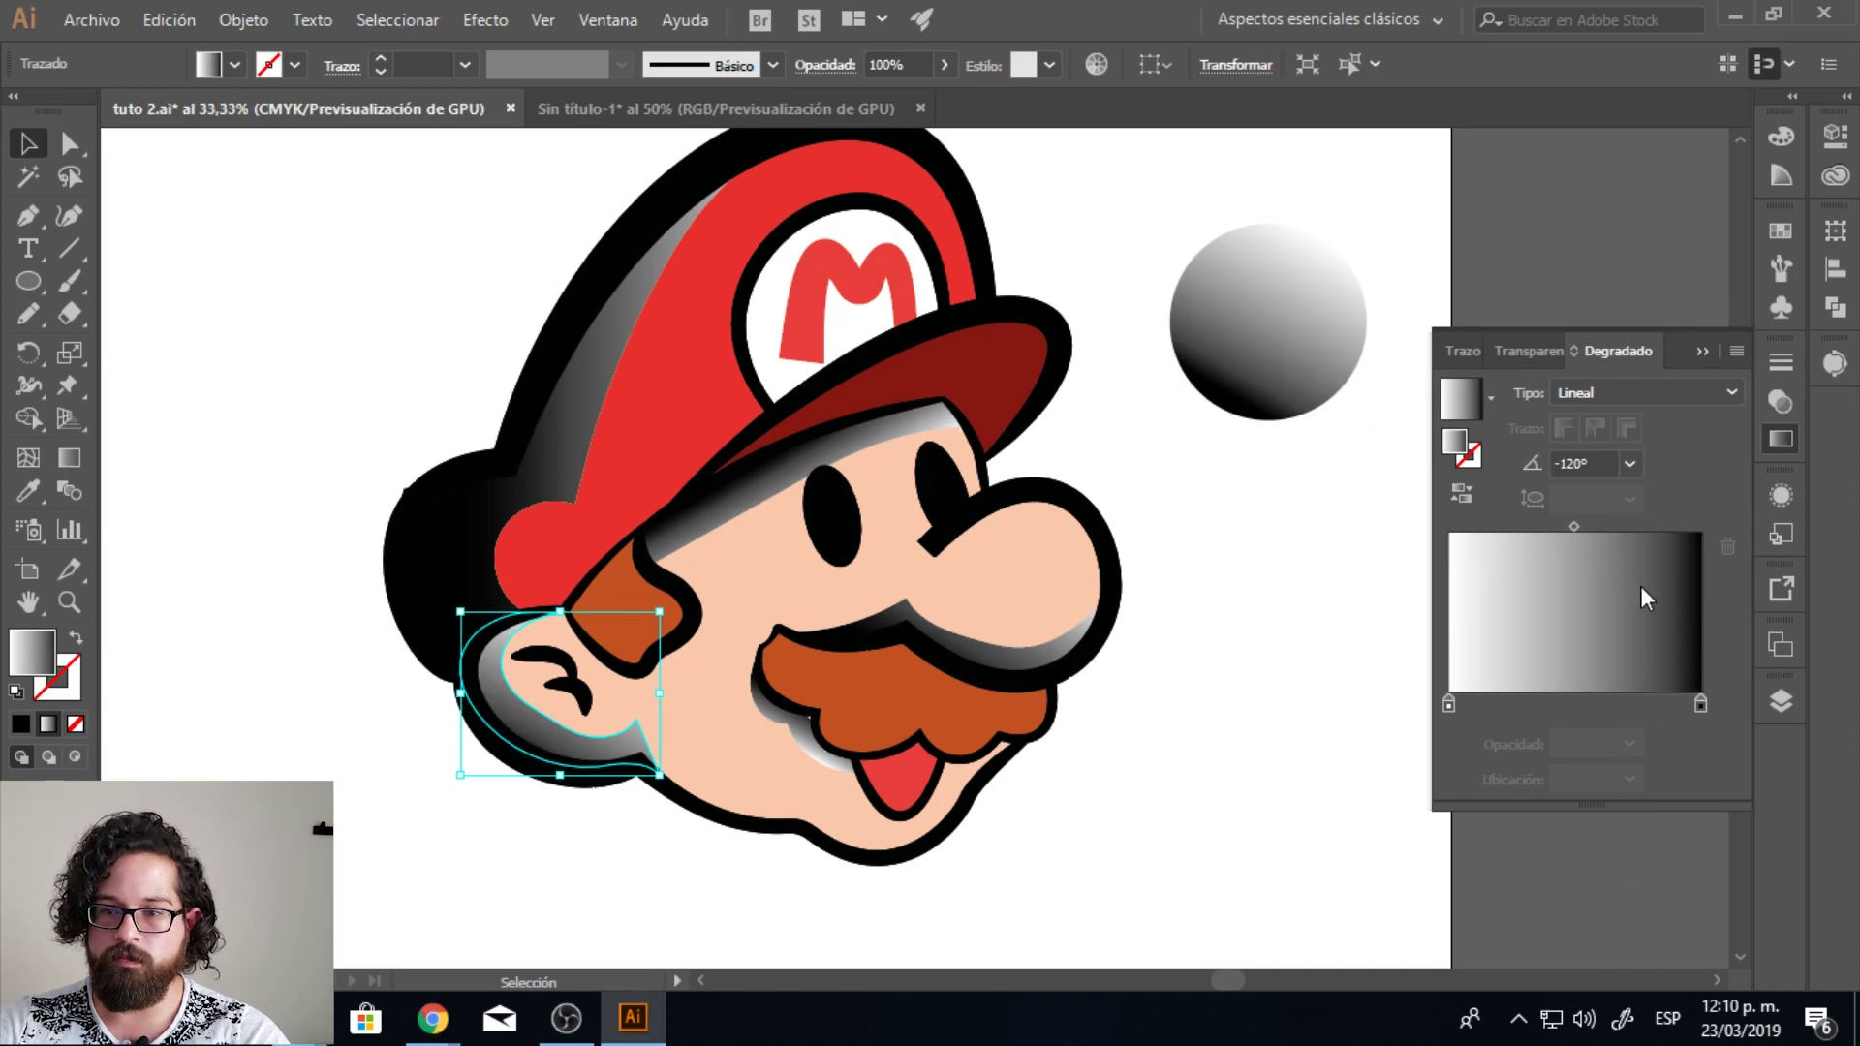
pyautogui.moveTo(1574, 526); pyautogui.dragTo(1540, 526)
pyautogui.click(1175, 552)
pyautogui.moveTo(1148, 463)
pyautogui.mouseDown()
pyautogui.moveTo(1176, 497)
pyautogui.moveTo(1176, 465)
pyautogui.mouseUp()
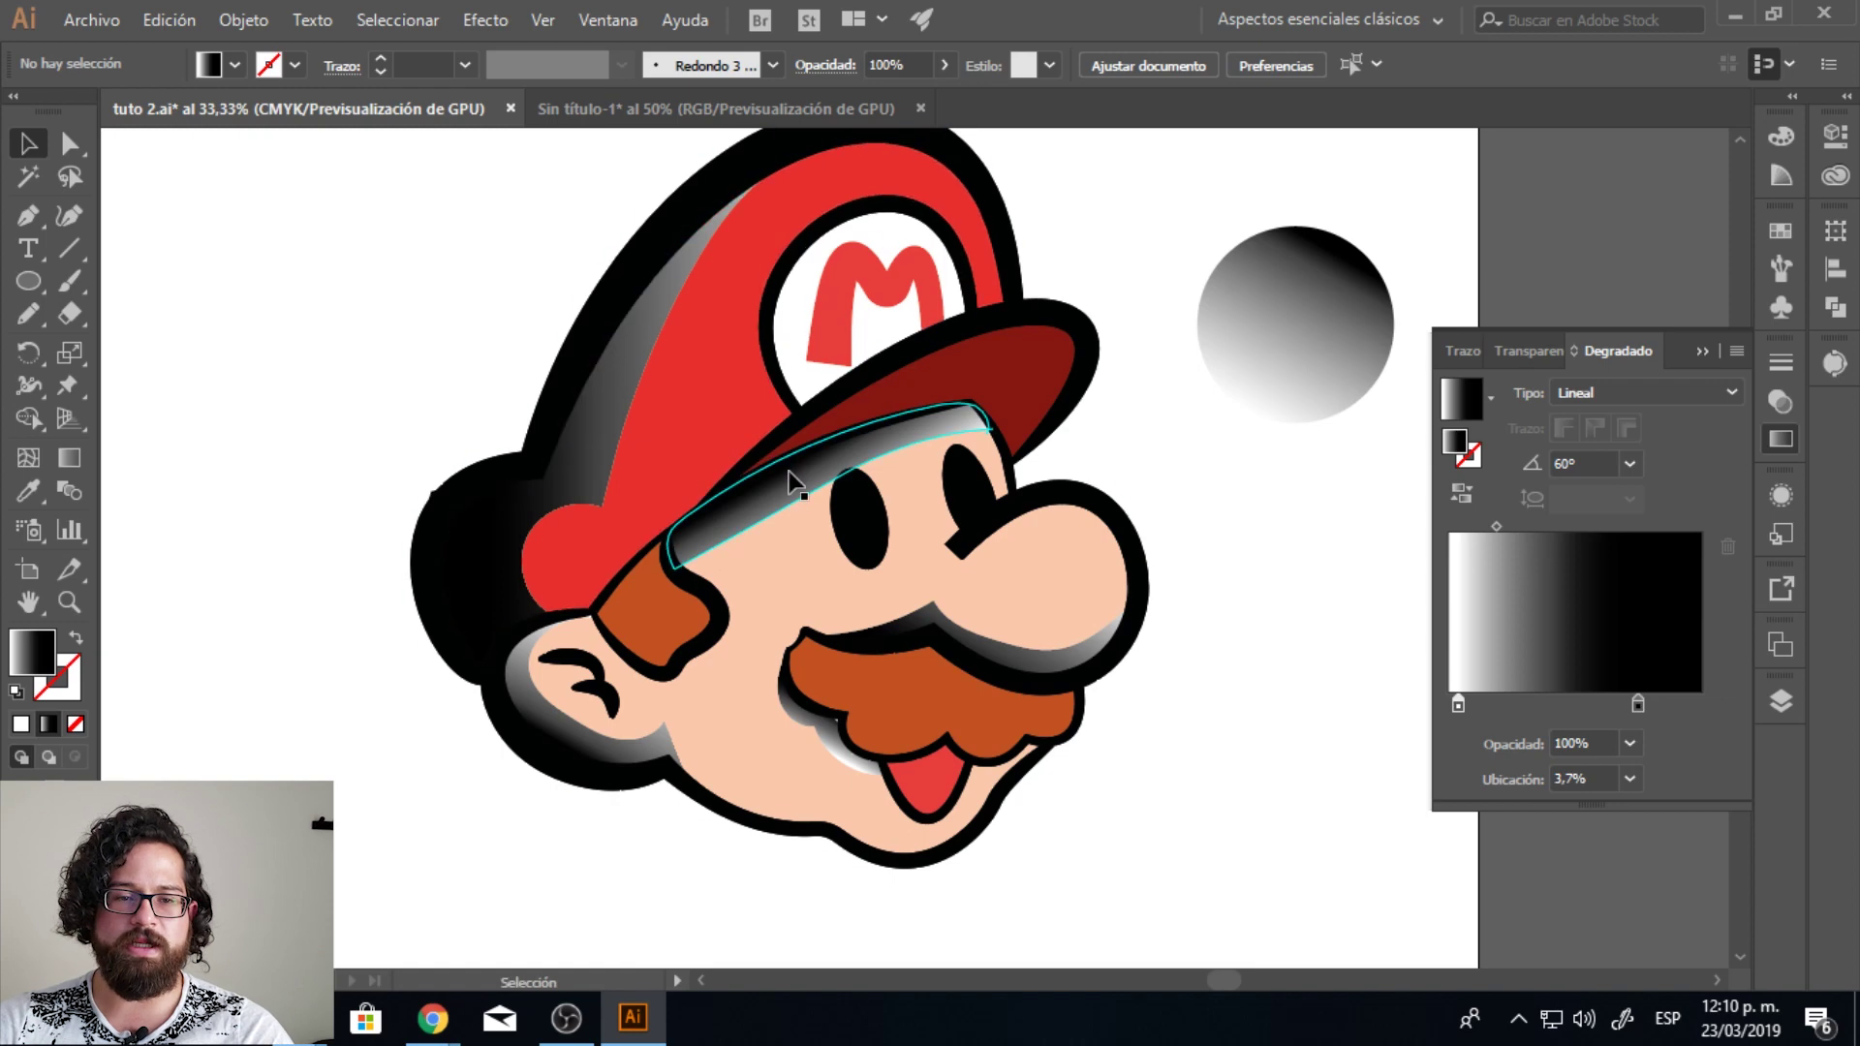
pyautogui.click(616, 400)
pyautogui.keyDown('shift'); pyautogui.click(765, 523); pyautogui.keyUp('shift')
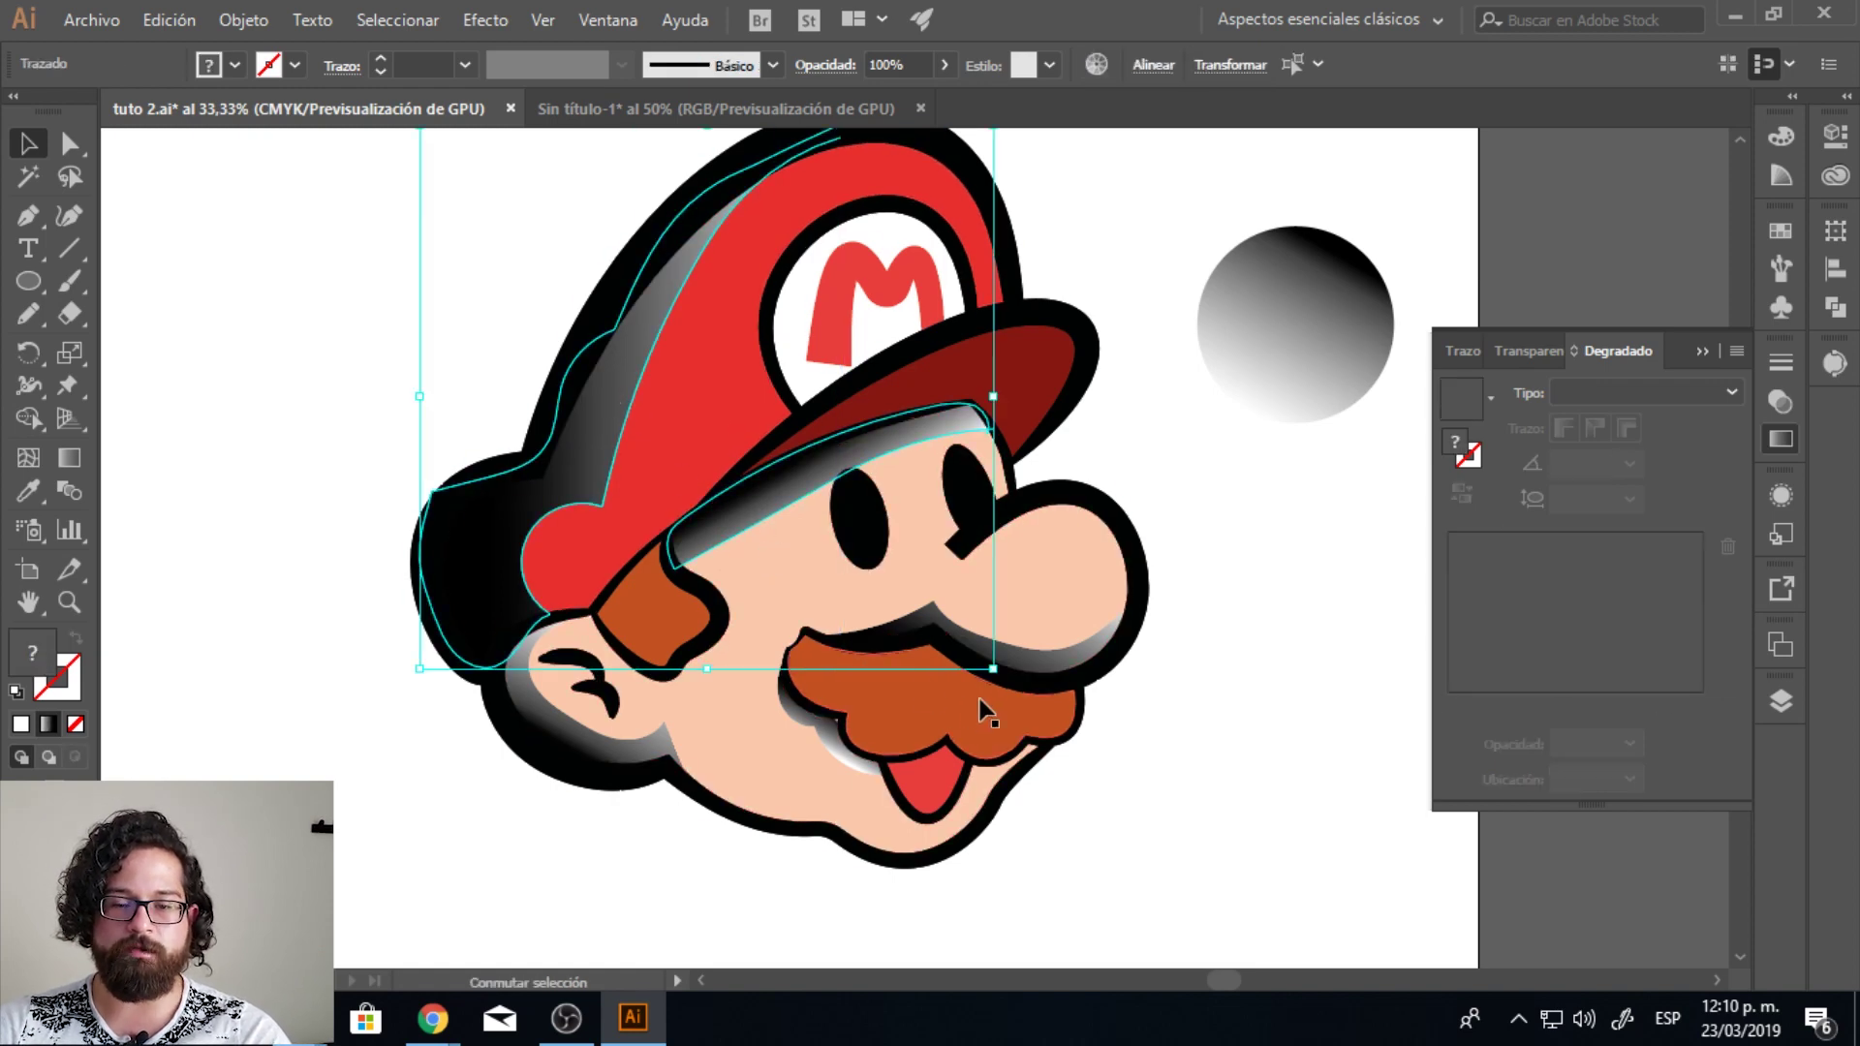
pyautogui.click(1145, 412)
pyautogui.click(1289, 324)
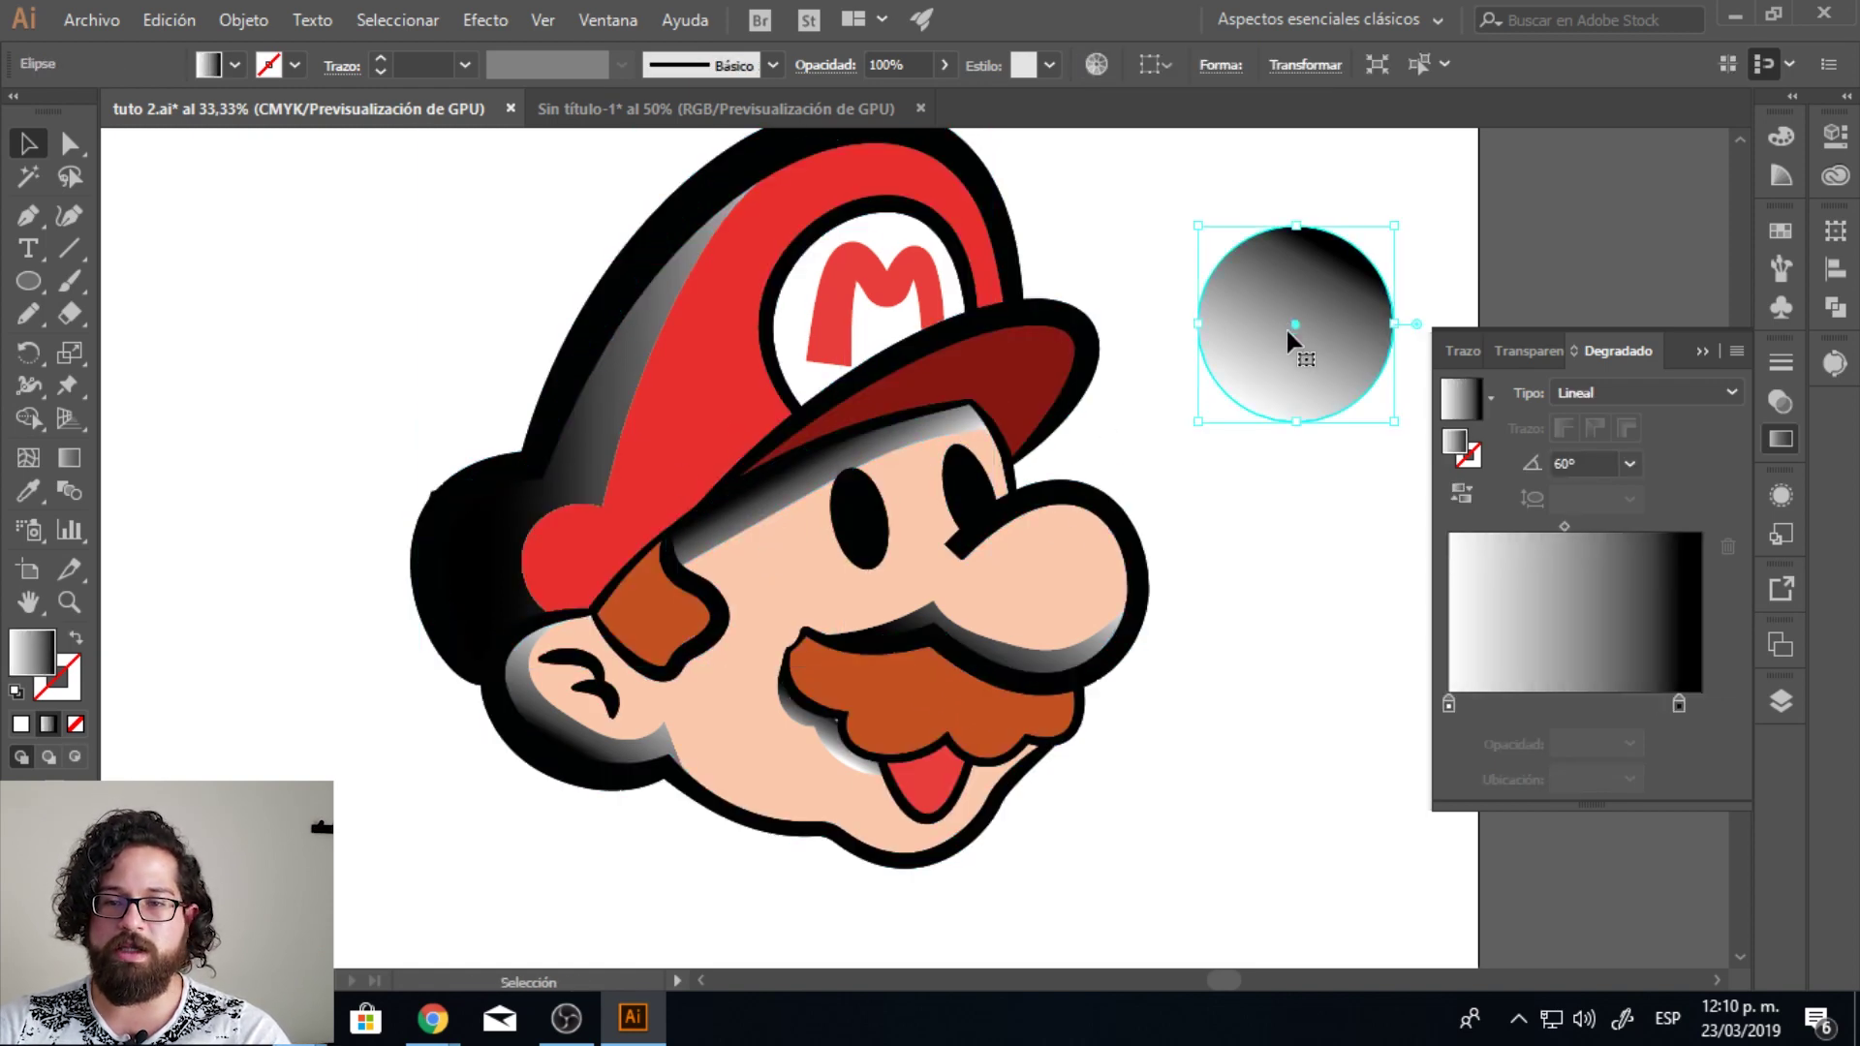
# Step: Move the gradient circle beyond the artboard's top right and push the left Mario copy further left
pyautogui.hotkey('ctrl', '-')
pyautogui.moveTo(924, 492)
pyautogui.mouseDown()
pyautogui.moveTo(1088, 459)
pyautogui.moveTo(1414, 263)
pyautogui.mouseUp()
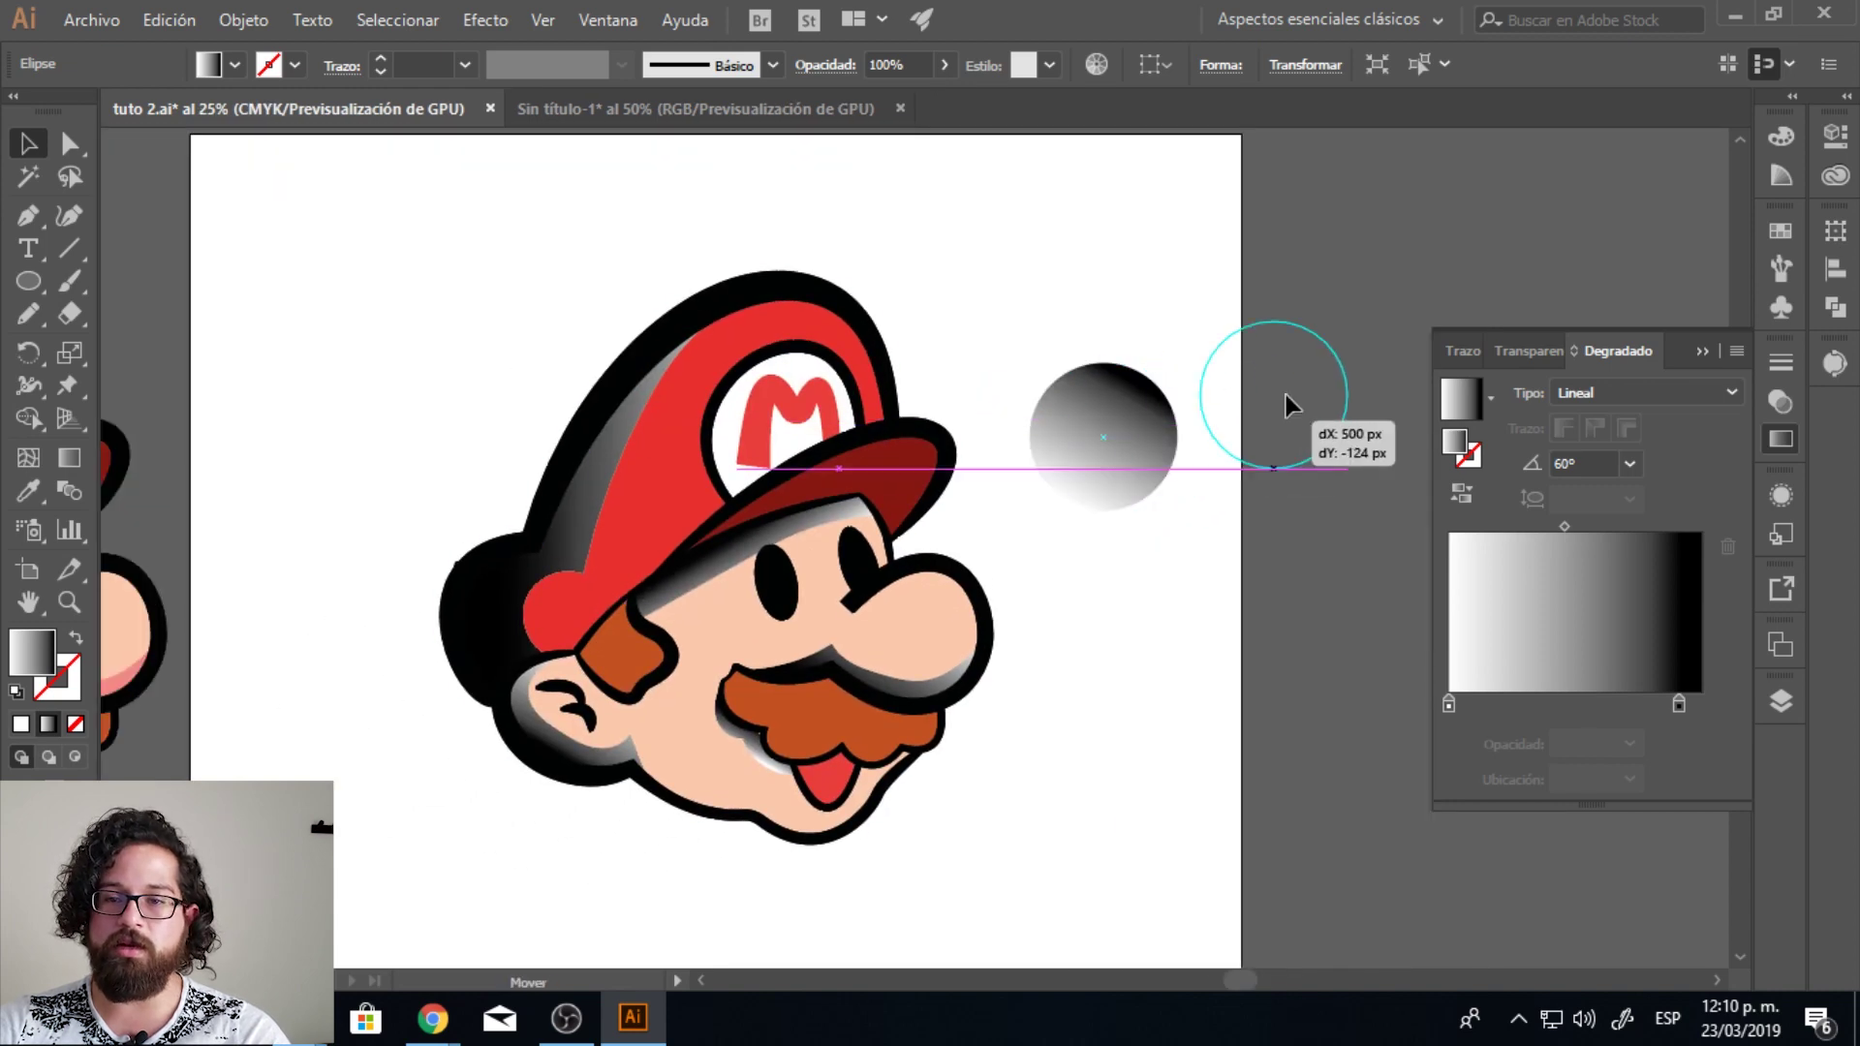
pyautogui.moveTo(1050, 481); pyautogui.dragTo(1071, 414)
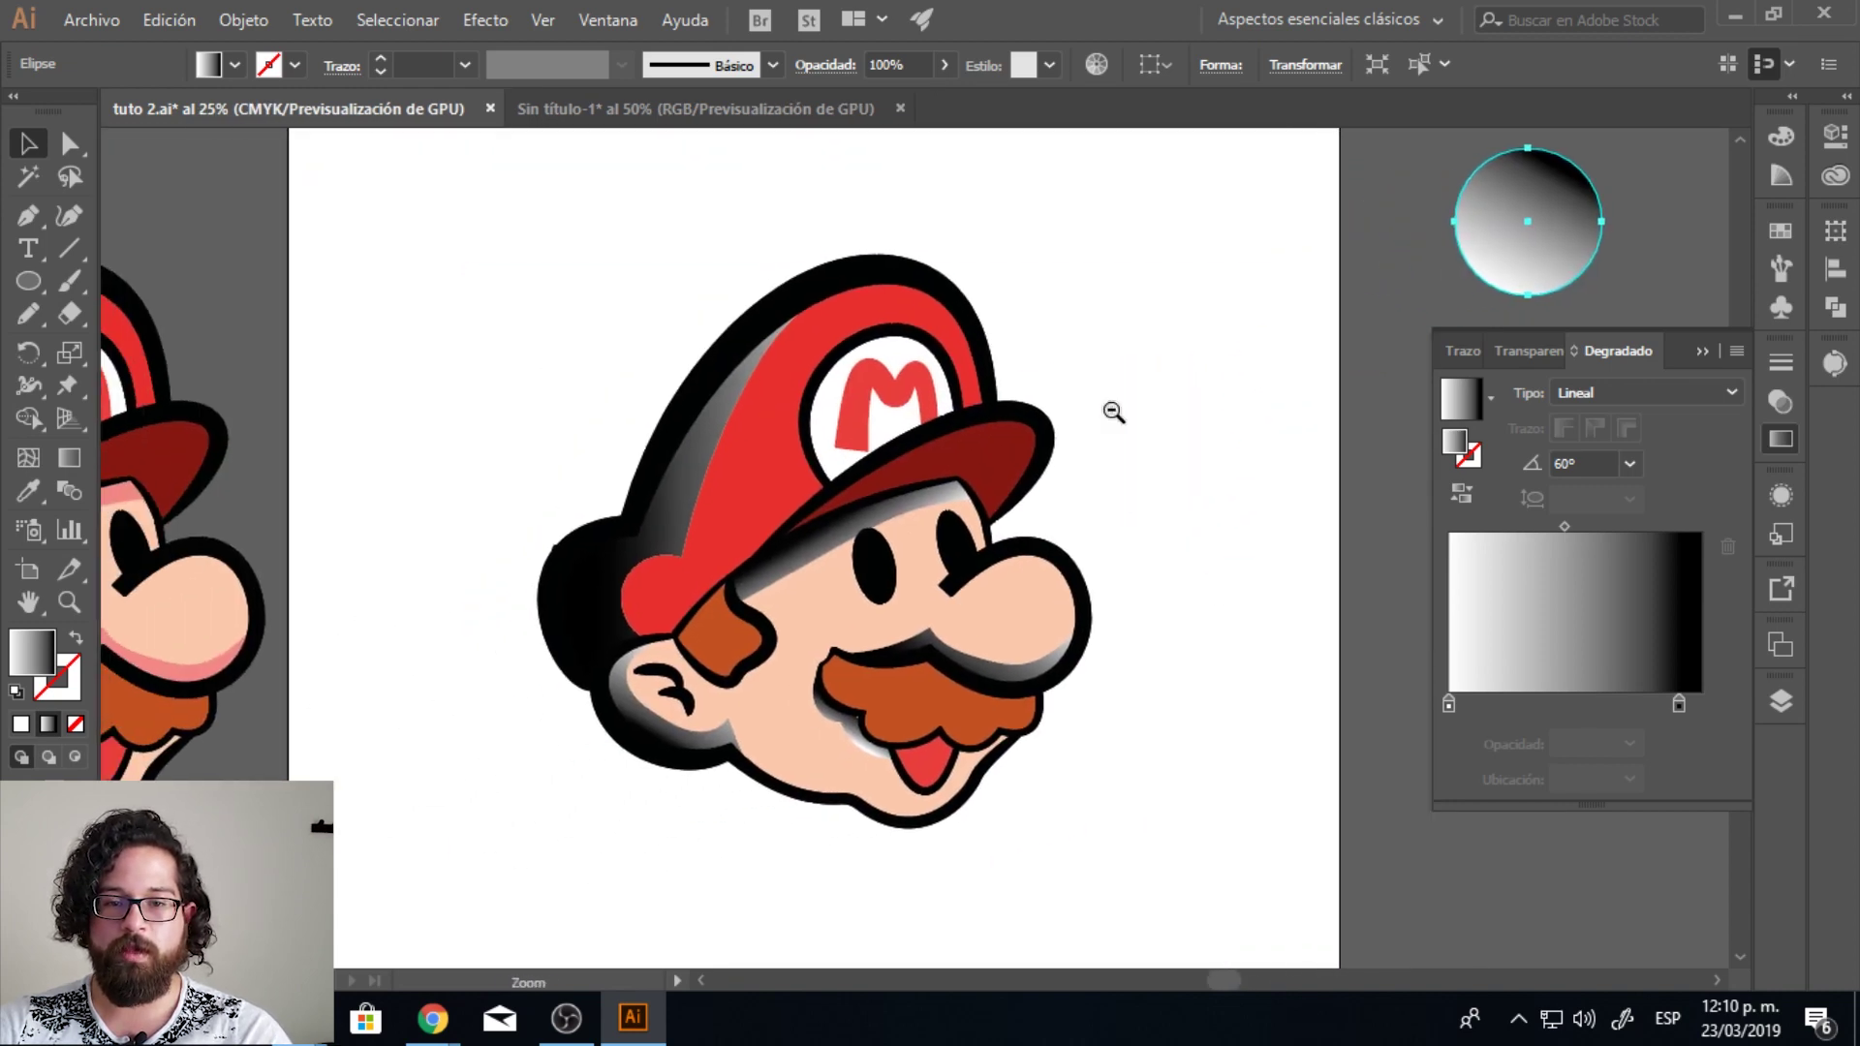
pyautogui.keyDown('ctrl'); pyautogui.keyDown('alt'); pyautogui.click(1105, 408); pyautogui.keyUp('alt'); pyautogui.keyUp('ctrl')
pyautogui.click(358, 622)
pyautogui.hscroll(-3, 225, 665)
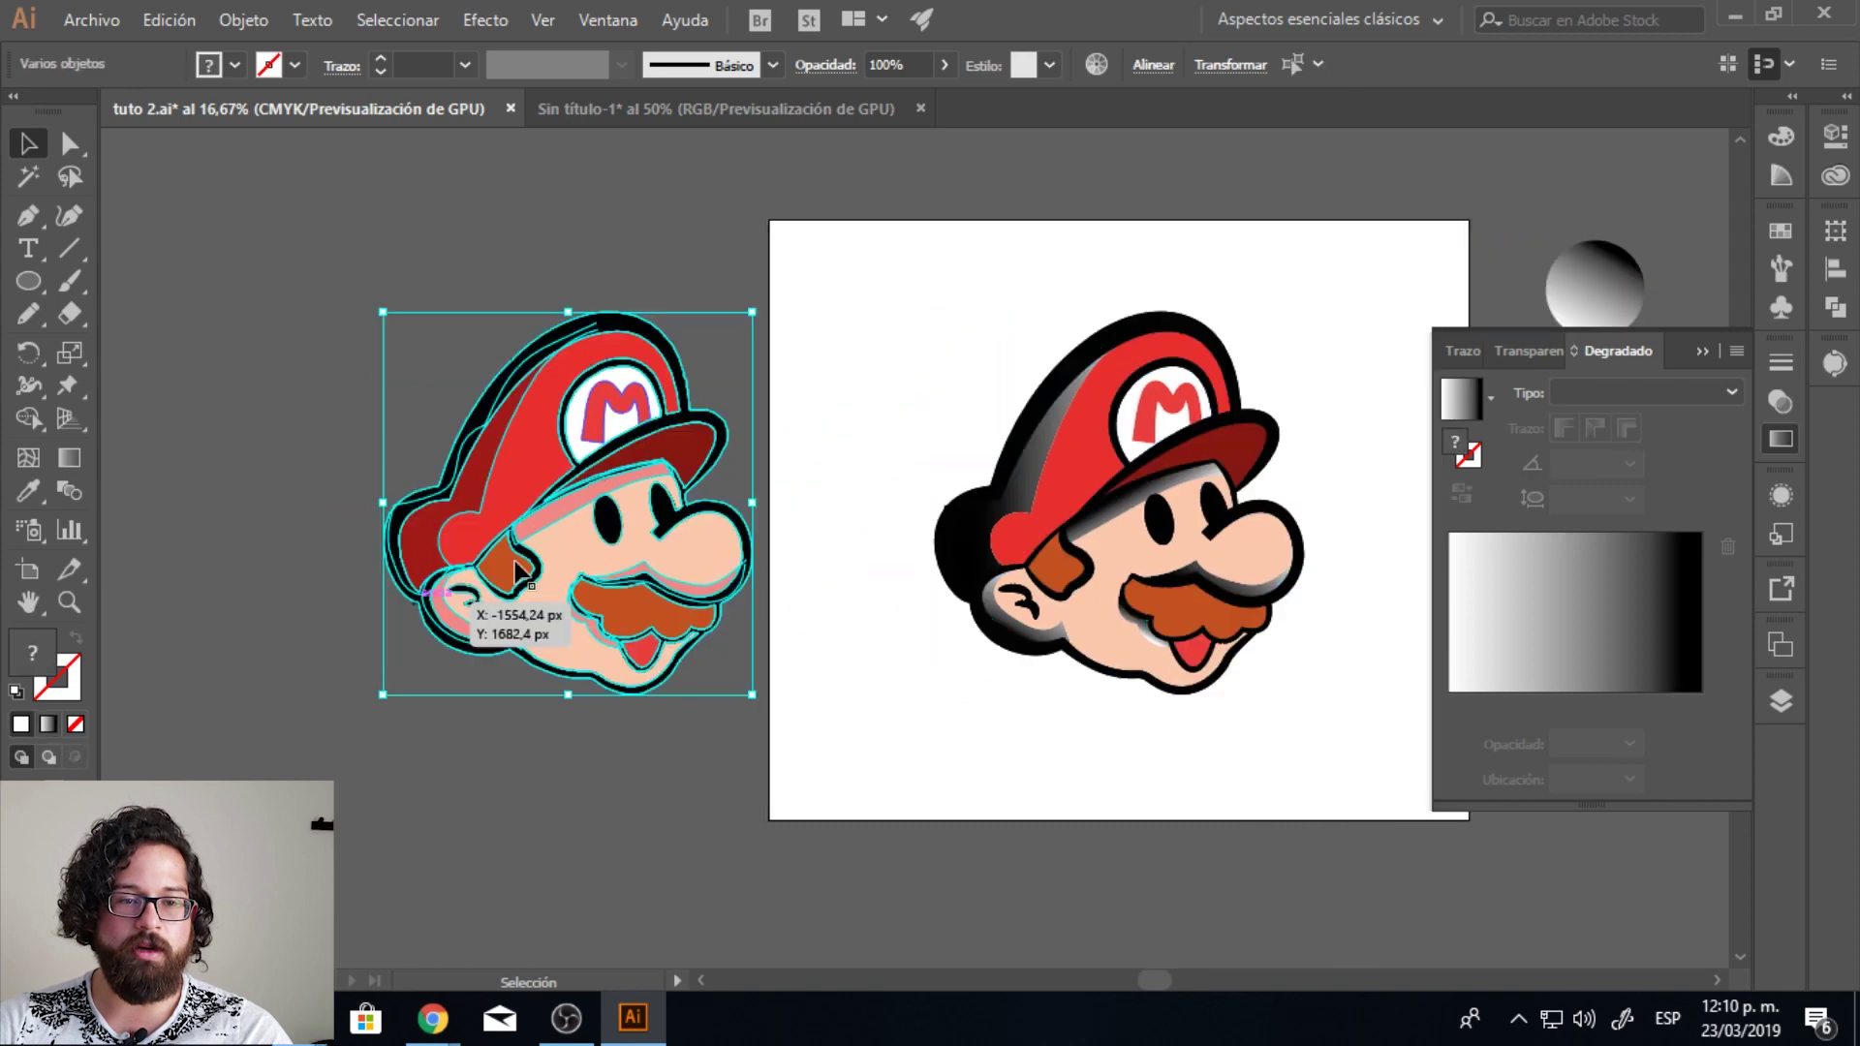
pyautogui.moveTo(581, 573); pyautogui.dragTo(315, 575)
pyautogui.moveTo(774, 349)
pyautogui.mouseDown()
pyautogui.moveTo(684, 393)
pyautogui.moveTo(562, 377)
pyautogui.mouseUp()
# Step: Enlarge the centre Mario to fill the artboard, then select the face and mustache shadows
pyautogui.moveTo(607, 770); pyautogui.dragTo(606, 771)
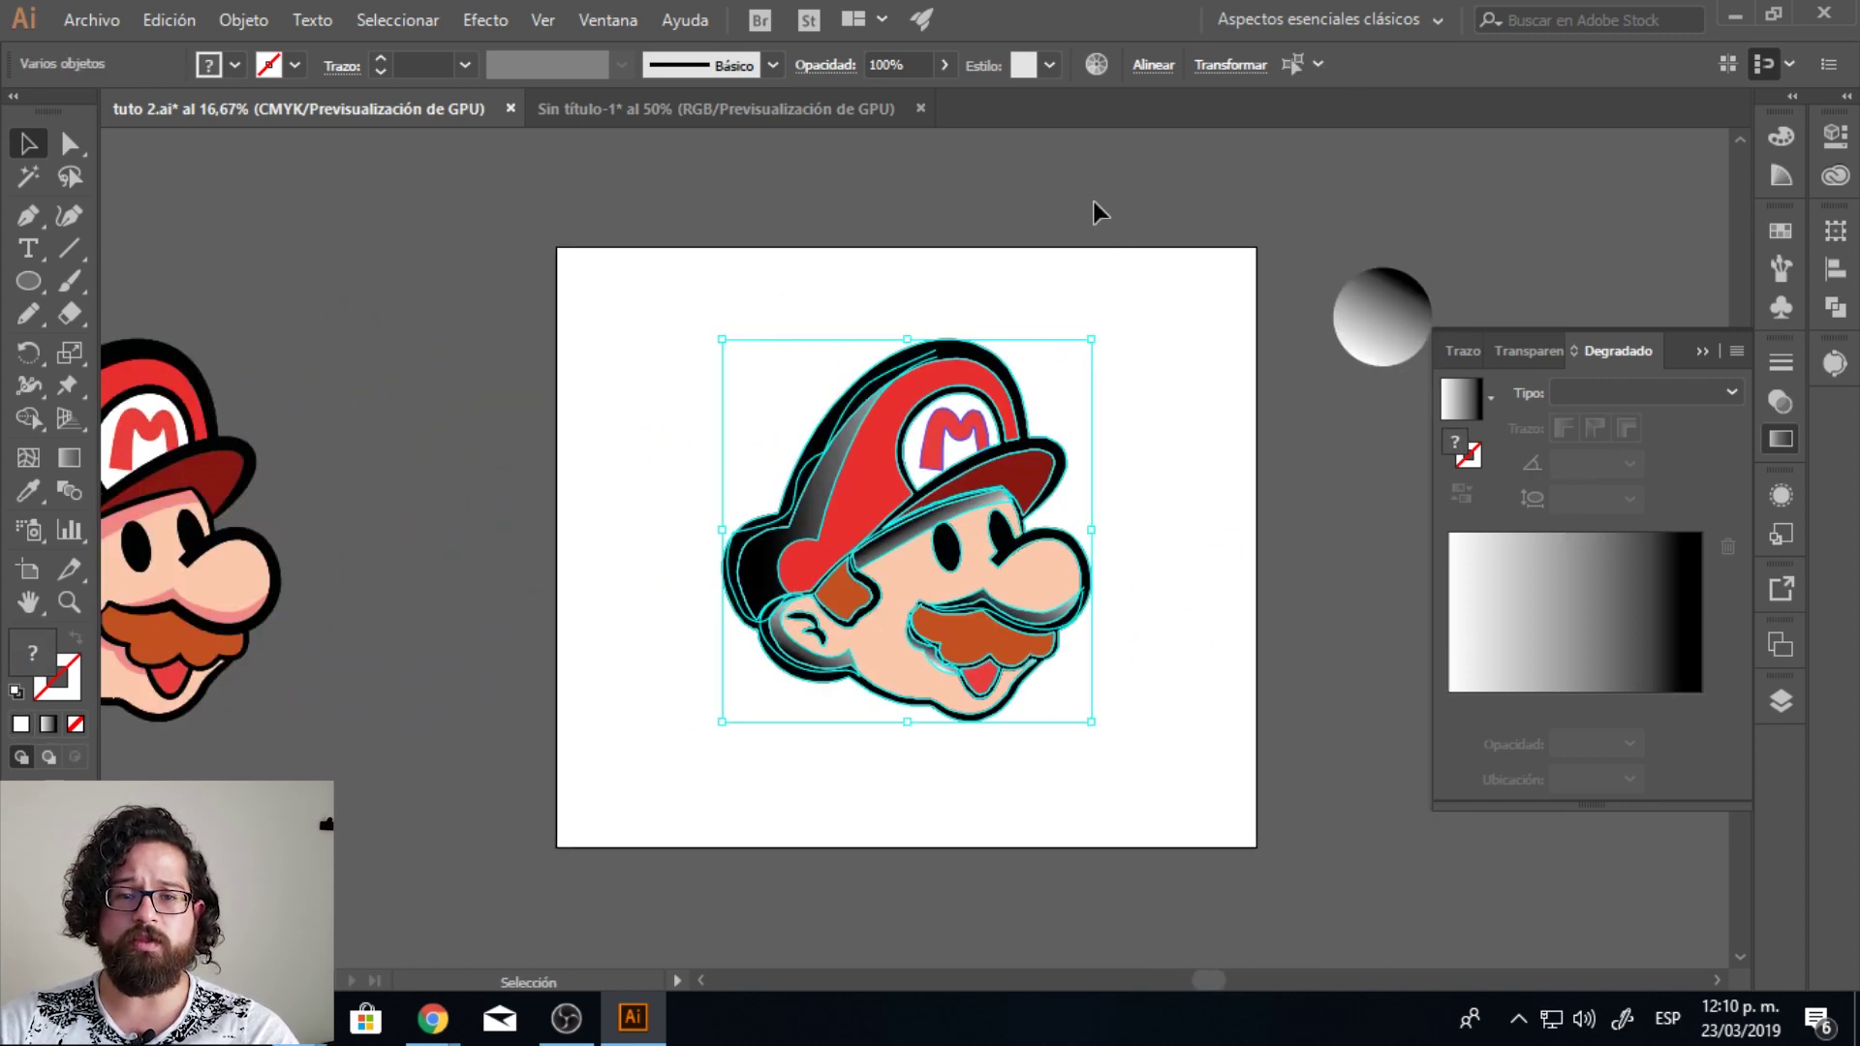
pyautogui.moveTo(1091, 339); pyautogui.dragTo(1319, 235)
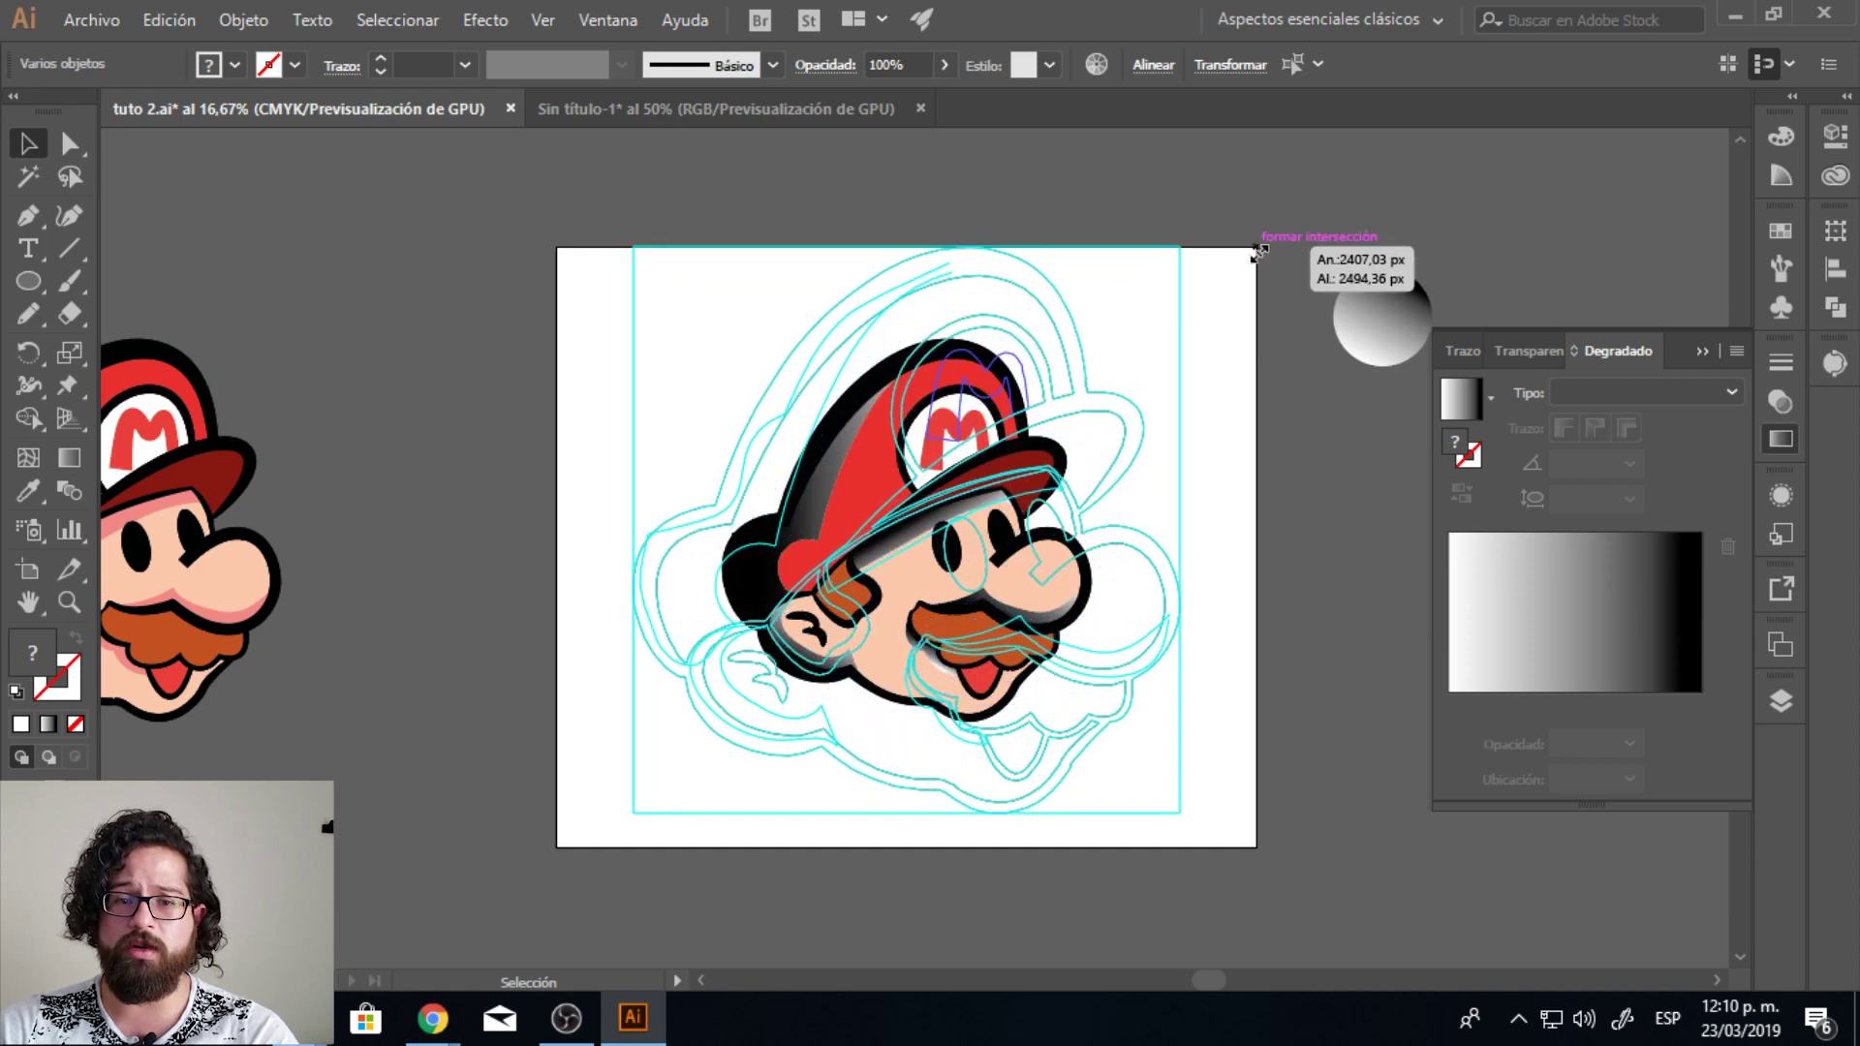
pyautogui.moveTo(1320, 234); pyautogui.dragTo(1321, 231)
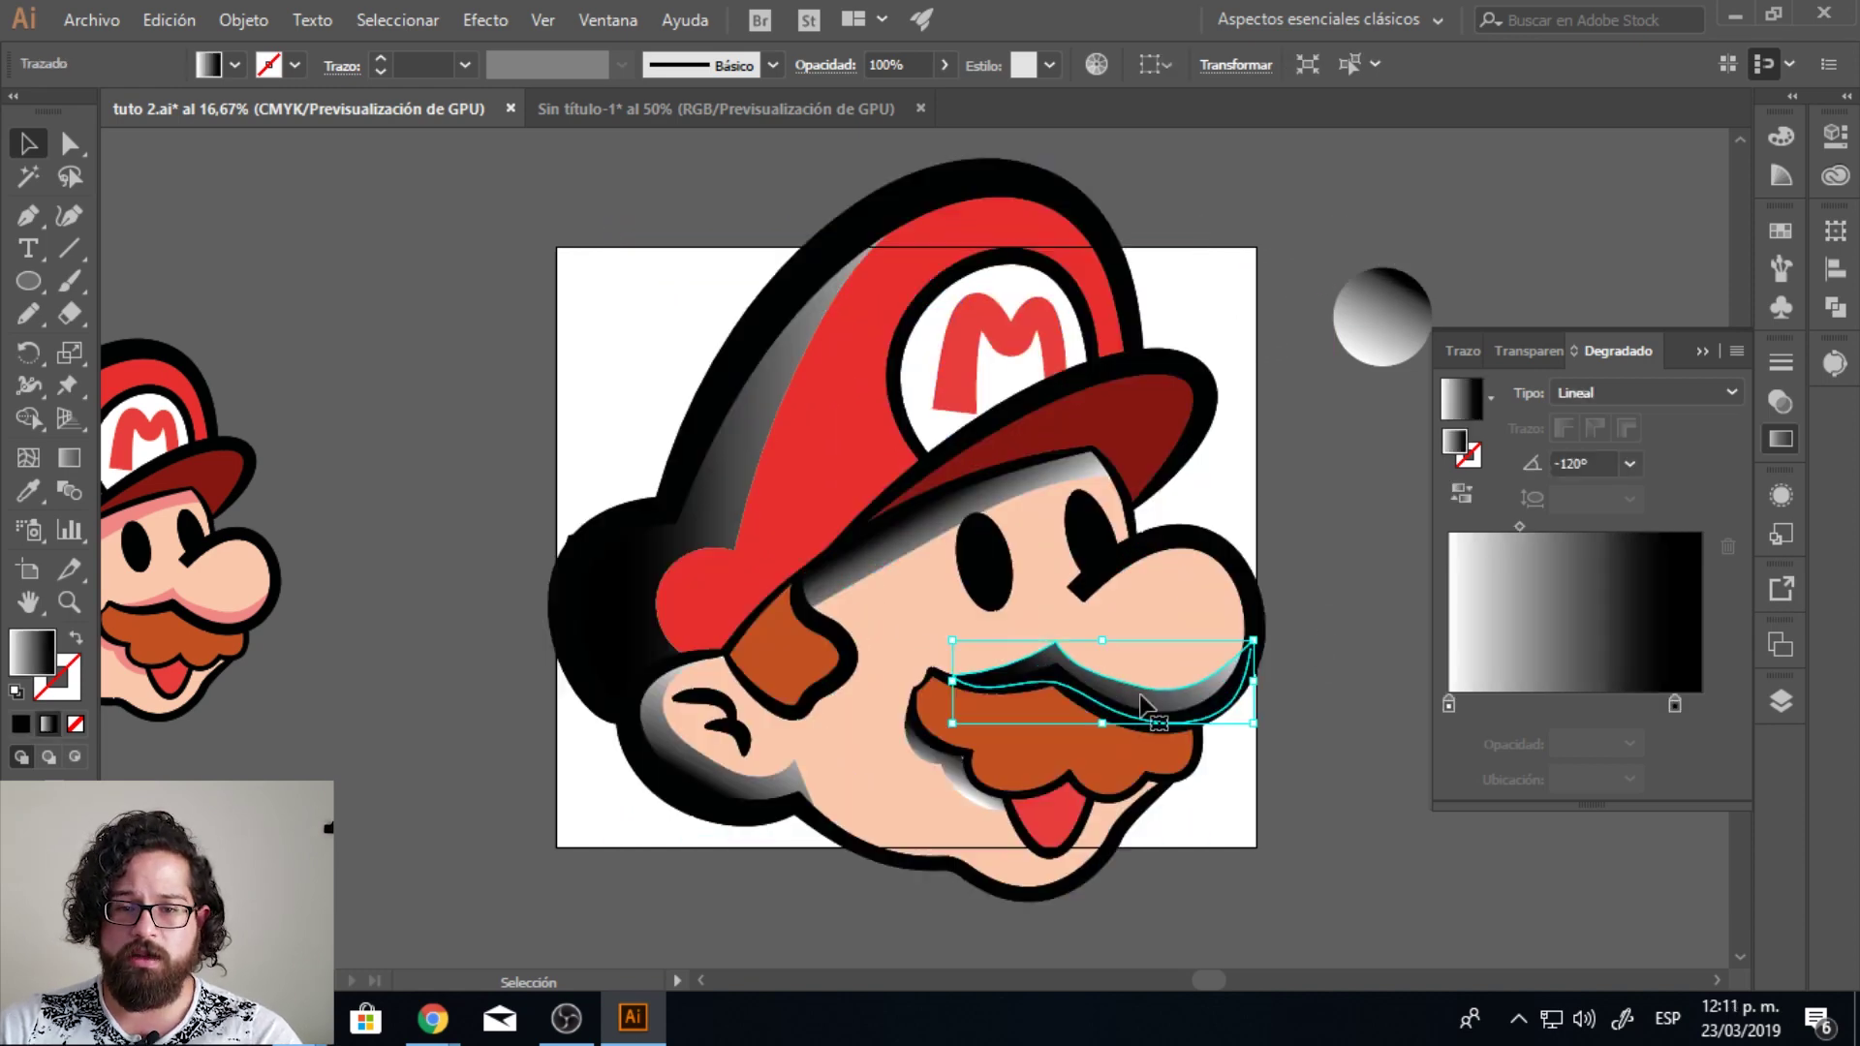
pyautogui.keyDown('shift'); pyautogui.click(756, 819); pyautogui.keyUp('shift')
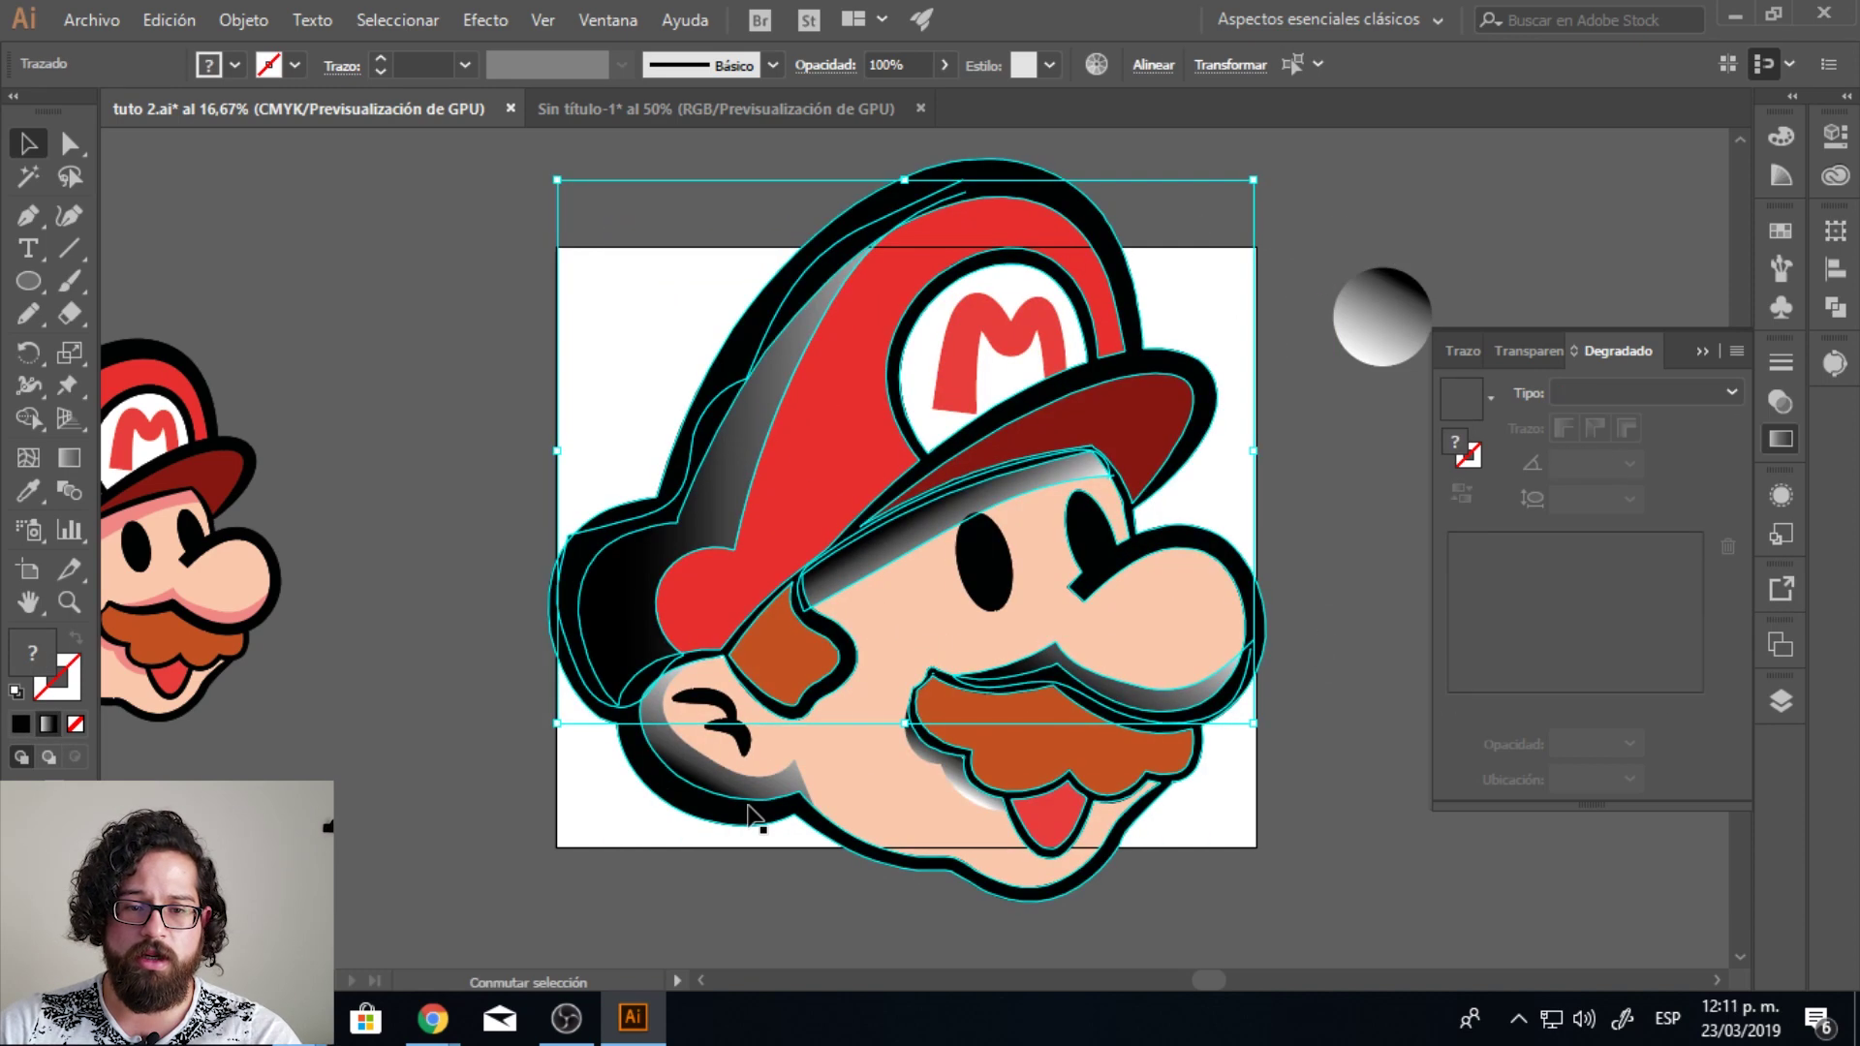
pyautogui.keyDown('shift'); pyautogui.click(935, 767); pyautogui.keyUp('shift')
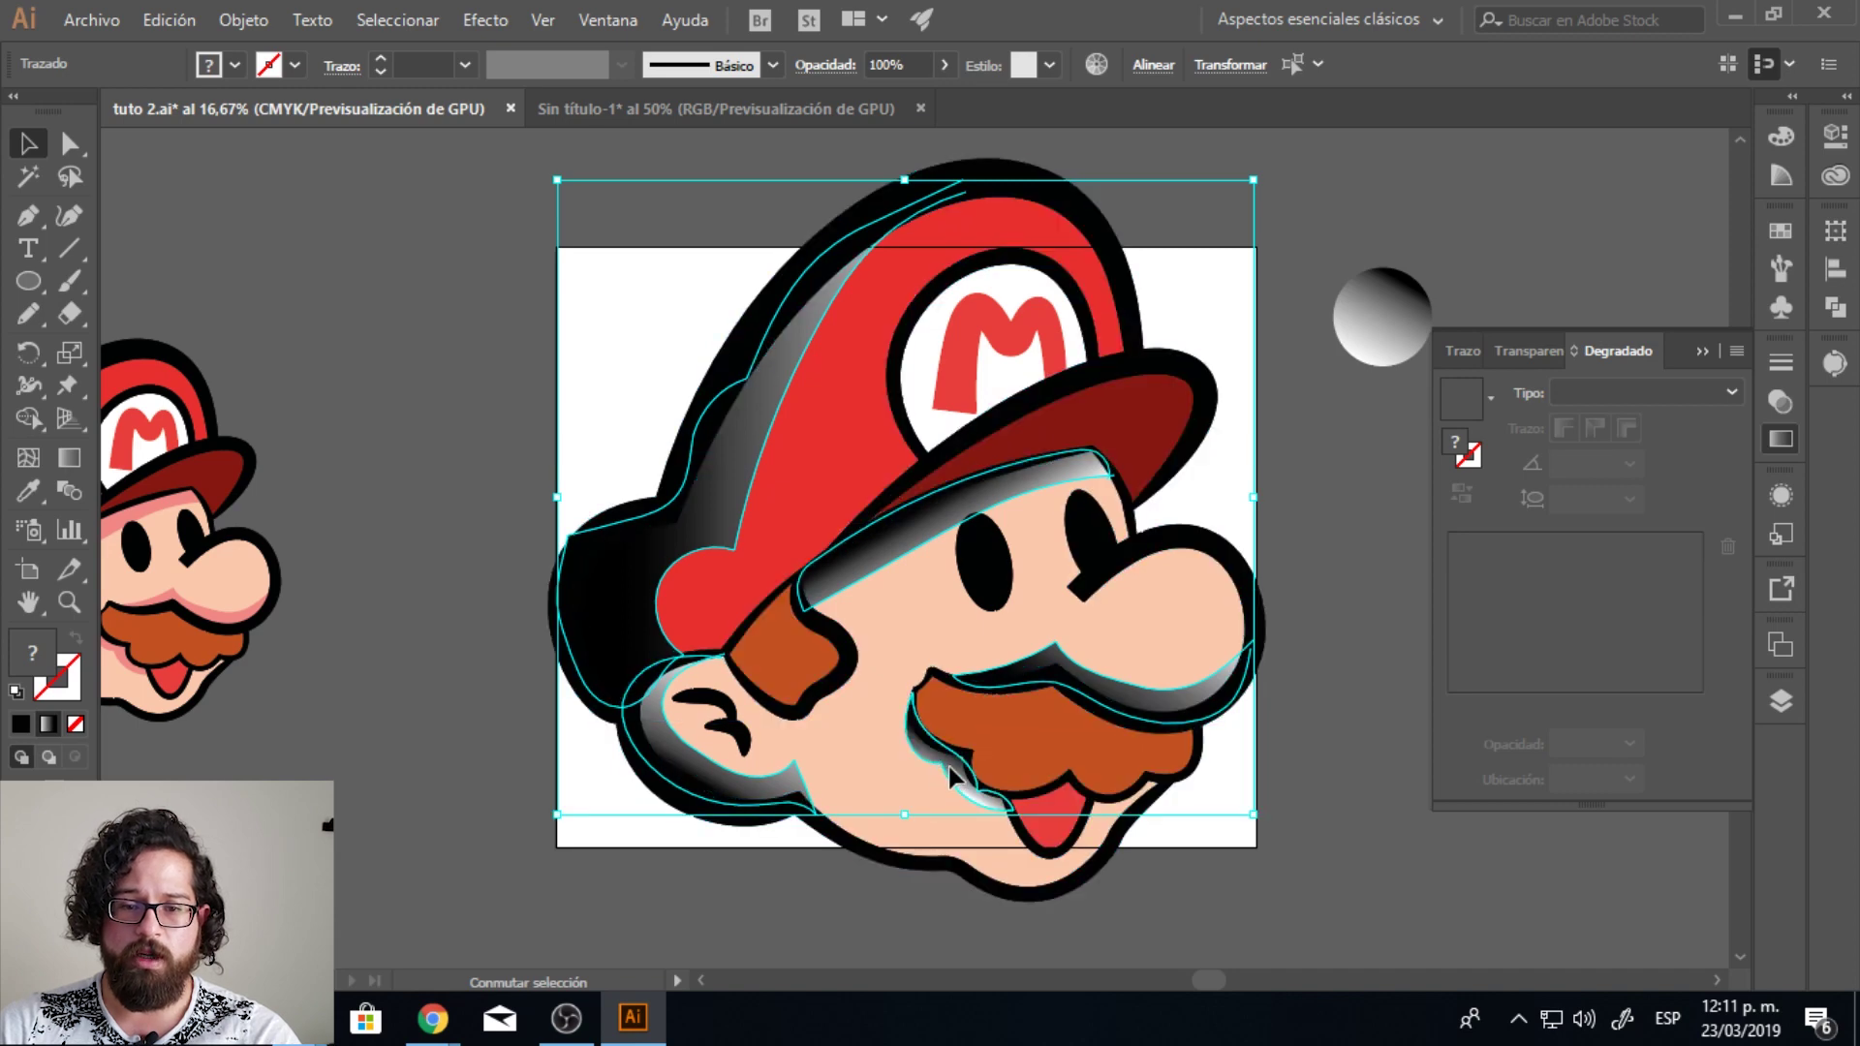
pyautogui.click(493, 25)
pyautogui.moveTo(525, 562)
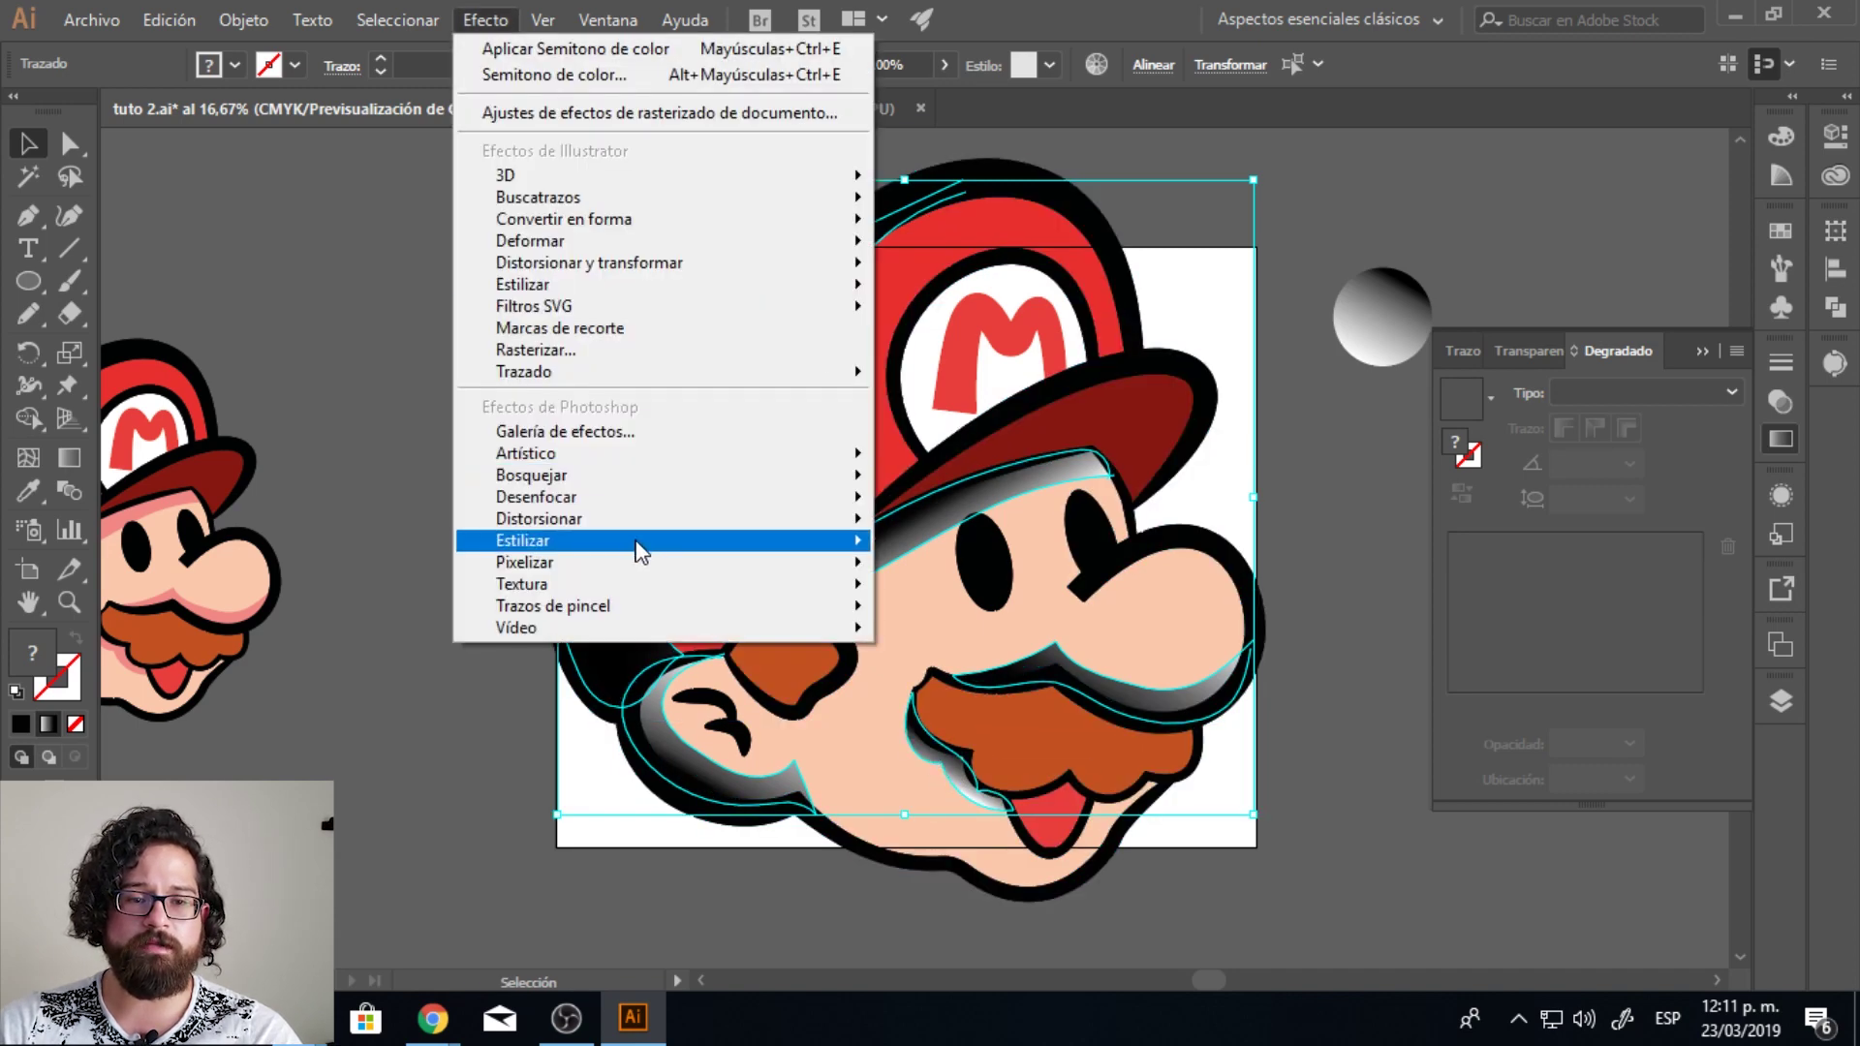
# Step: Apply Semitono de color halftone with max radius 20 to the shadows, then select the artwork group
pyautogui.click(1019, 657)
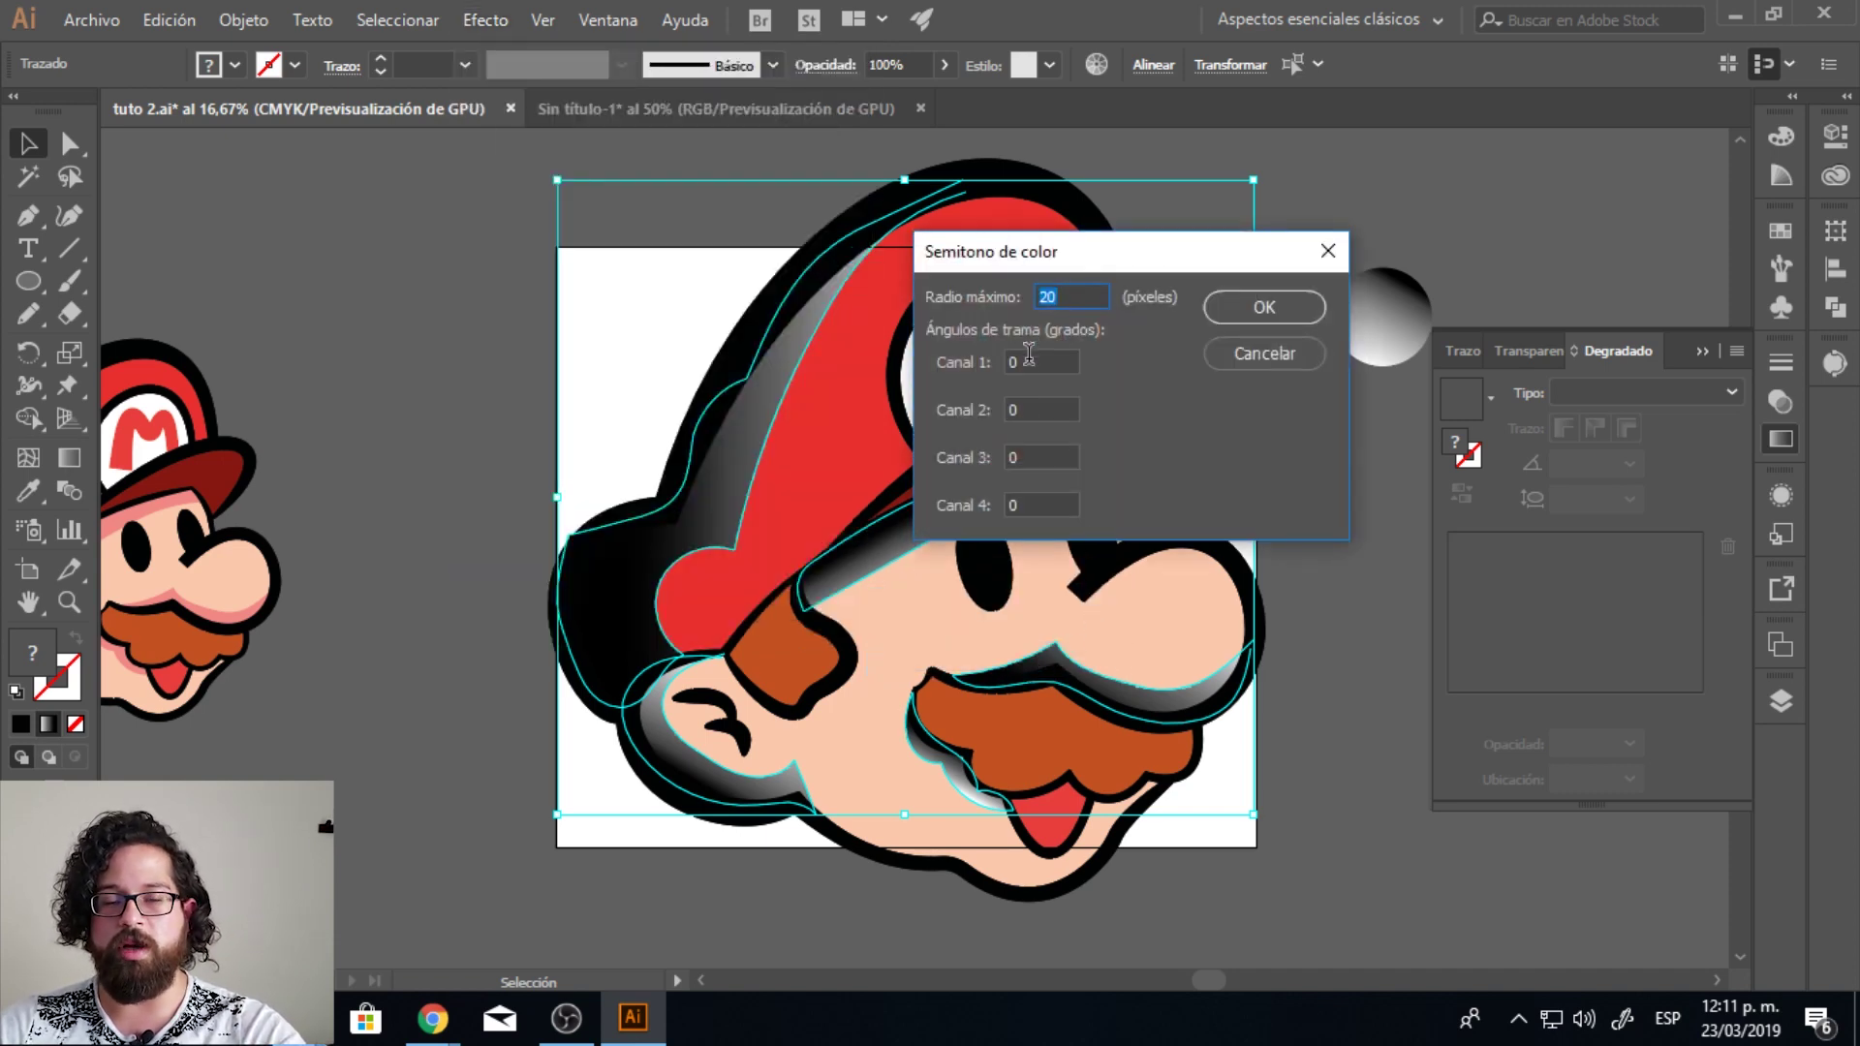
pyautogui.click(1259, 312)
pyautogui.scroll(2, 1030, 561)
pyautogui.scroll(1, 759, 555)
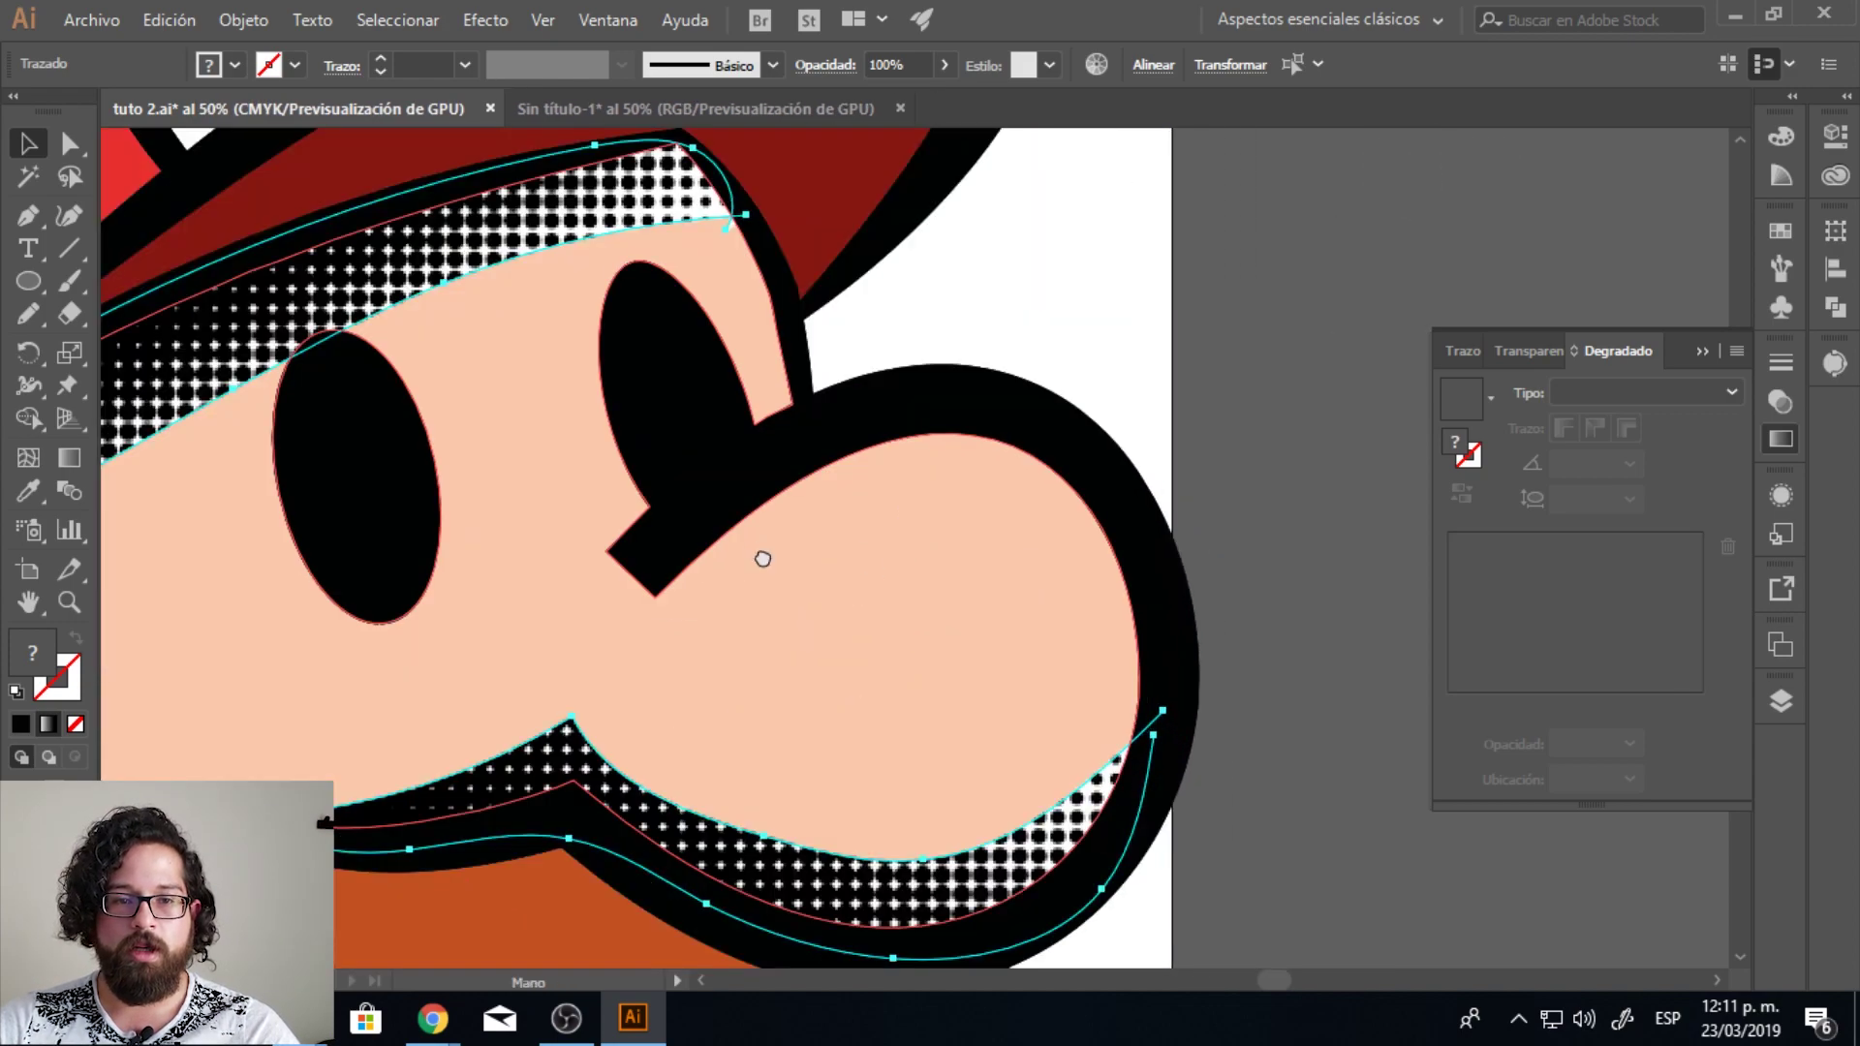
pyautogui.moveTo(759, 556); pyautogui.dragTo(1026, 557)
pyautogui.click(810, 607)
pyautogui.click(1329, 281)
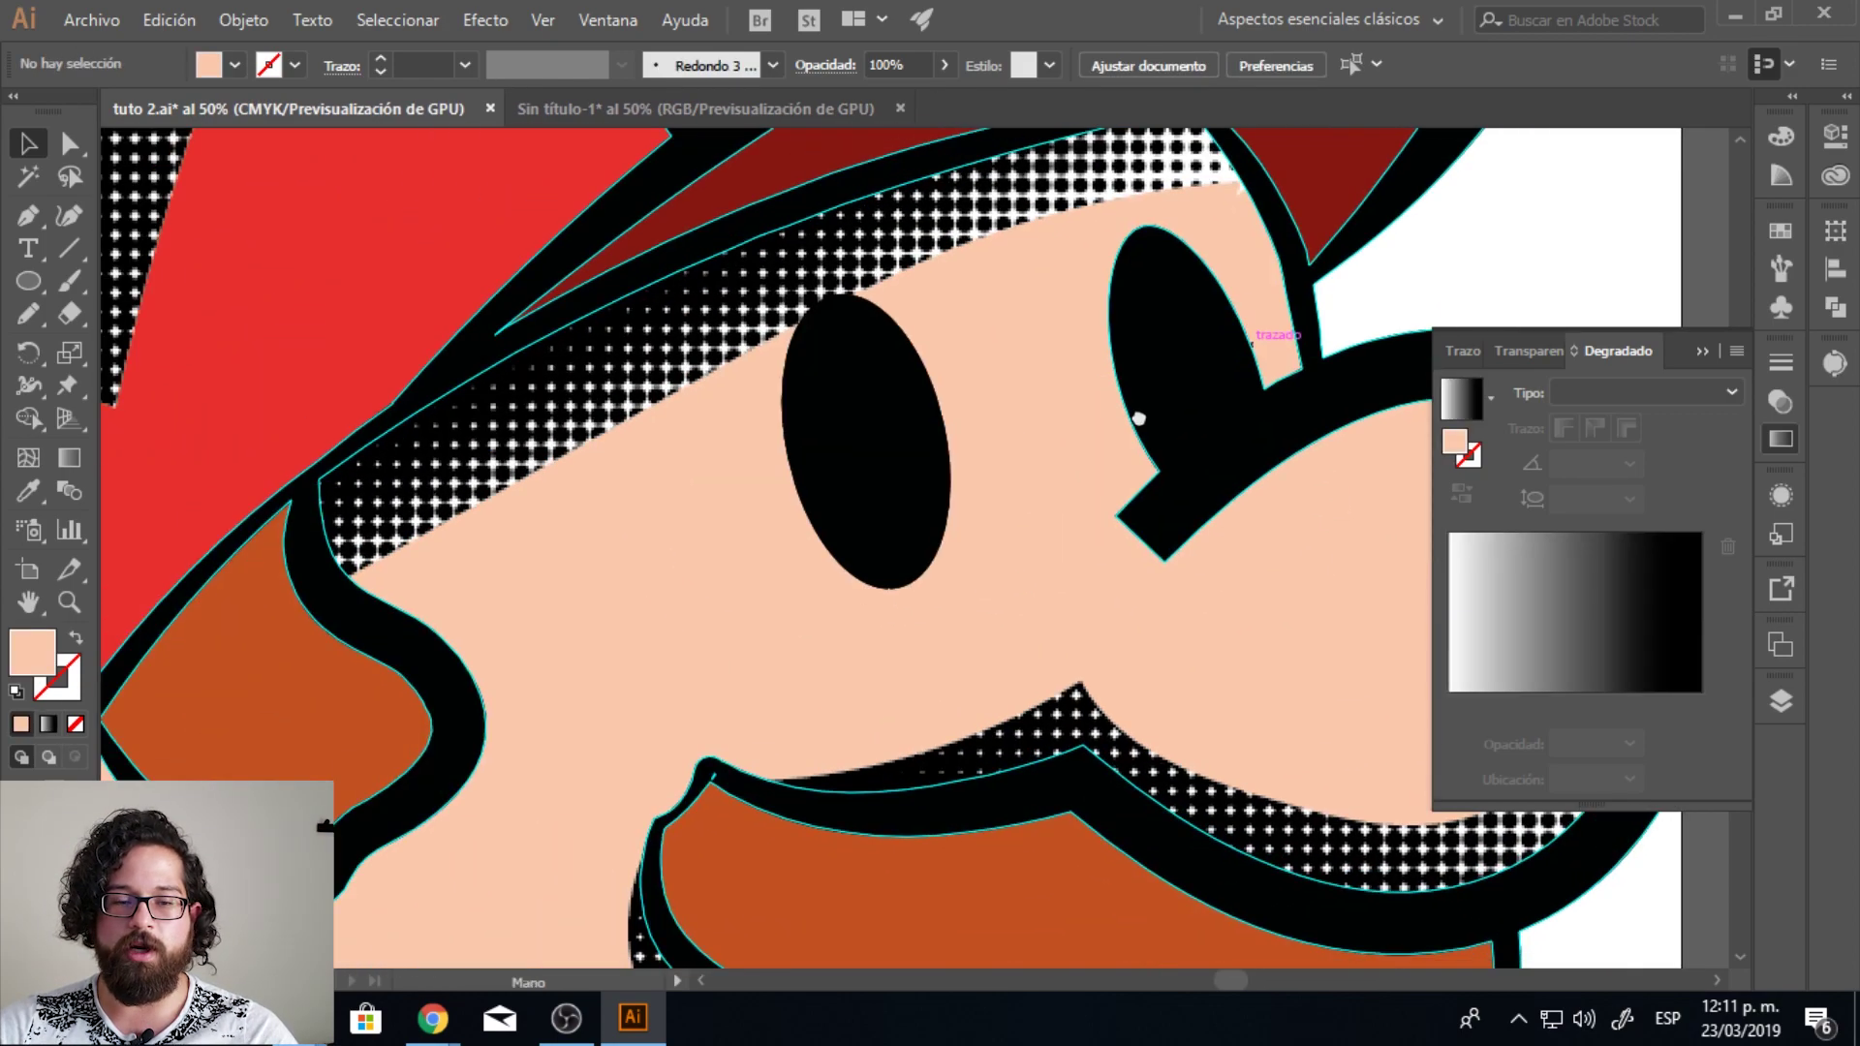
pyautogui.hscroll(-5, 1140, 414)
pyautogui.hscroll(-5, 900, 407)
pyautogui.hotkey('ctrl', '-')
pyautogui.click(659, 484)
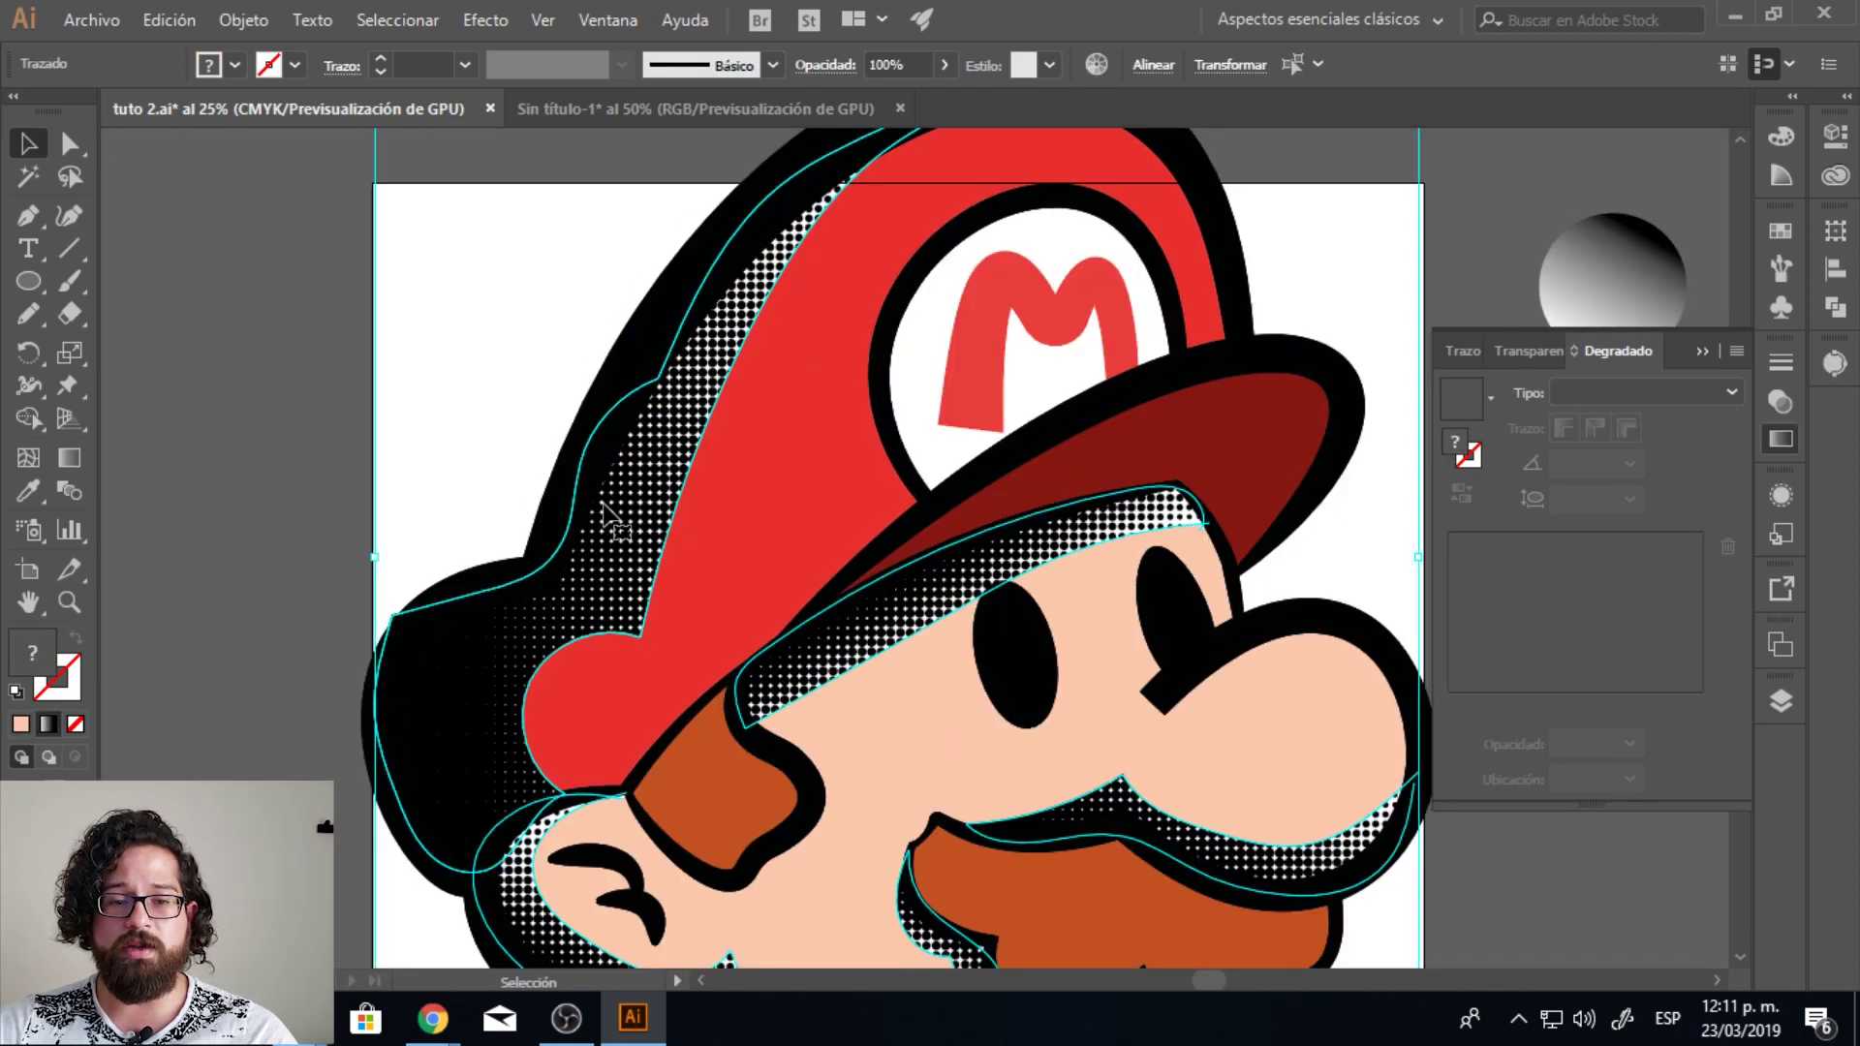
pyautogui.click(258, 31)
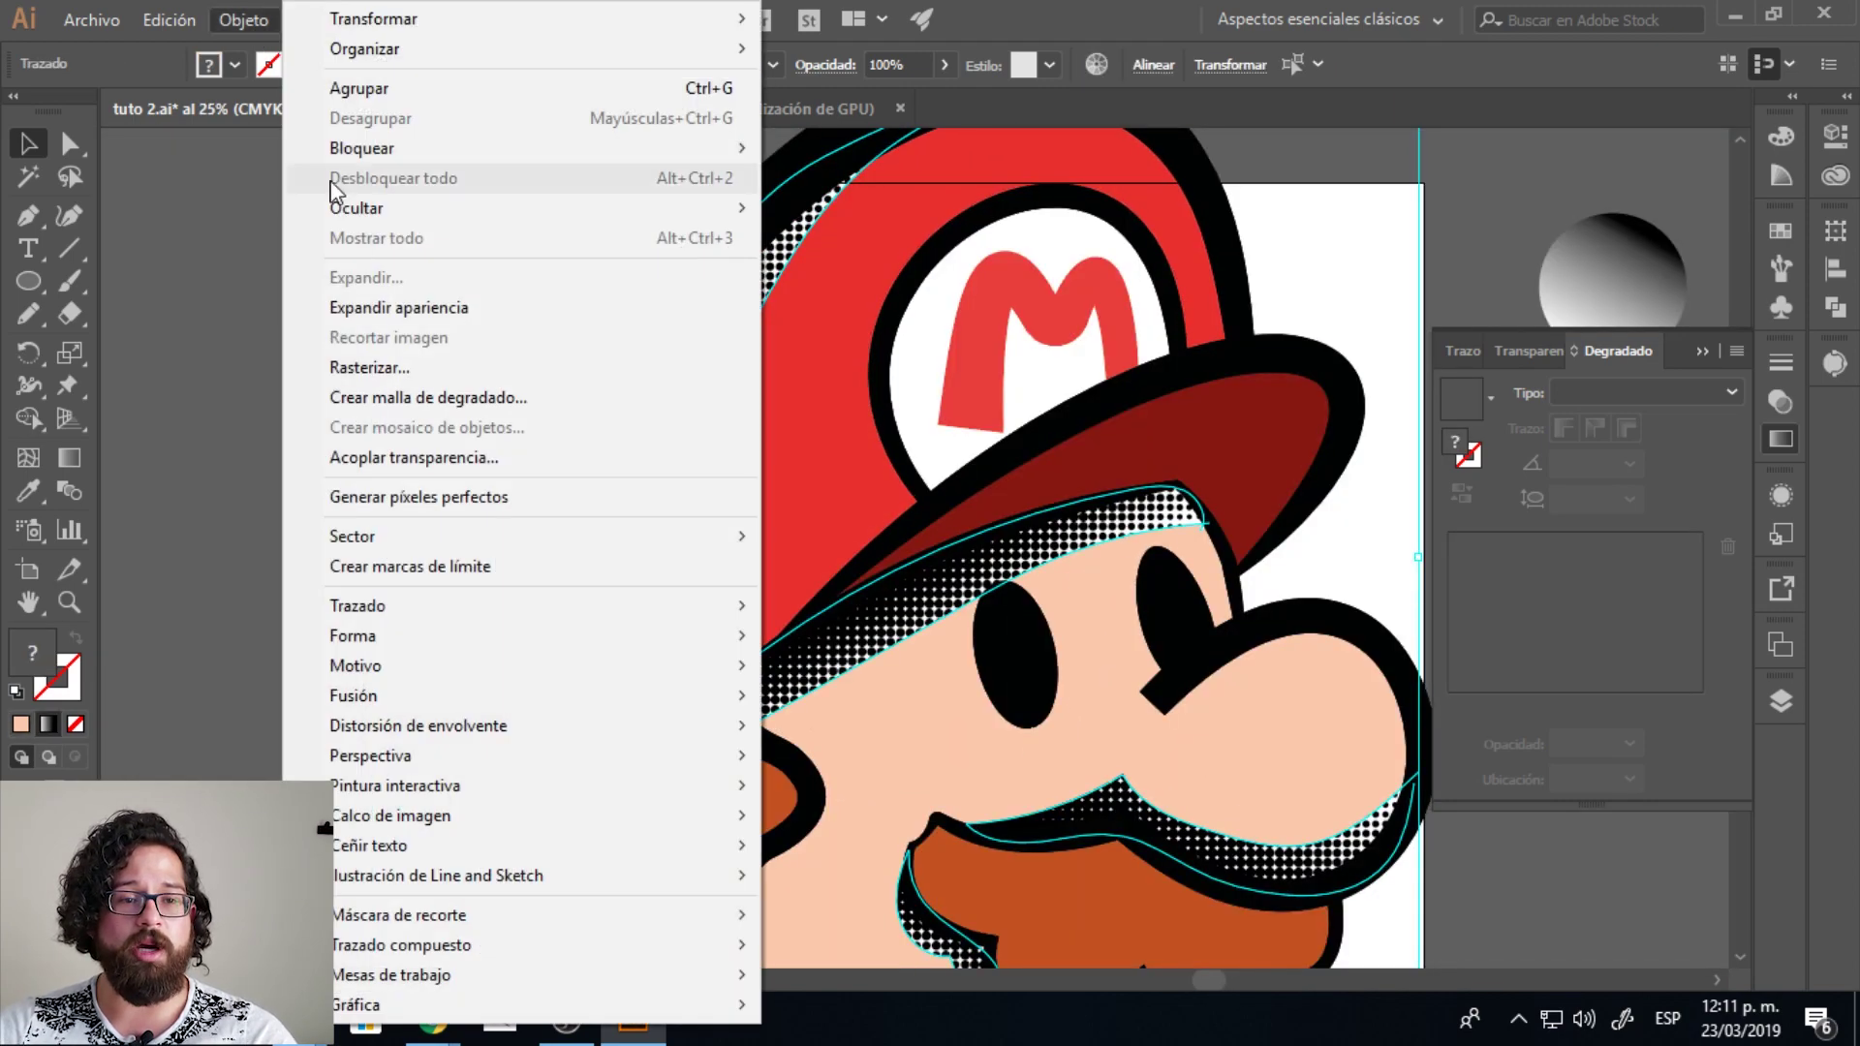
# Step: Expand the halftone shadow appearance into embedded images and select the mustache shadow image
pyautogui.click(407, 307)
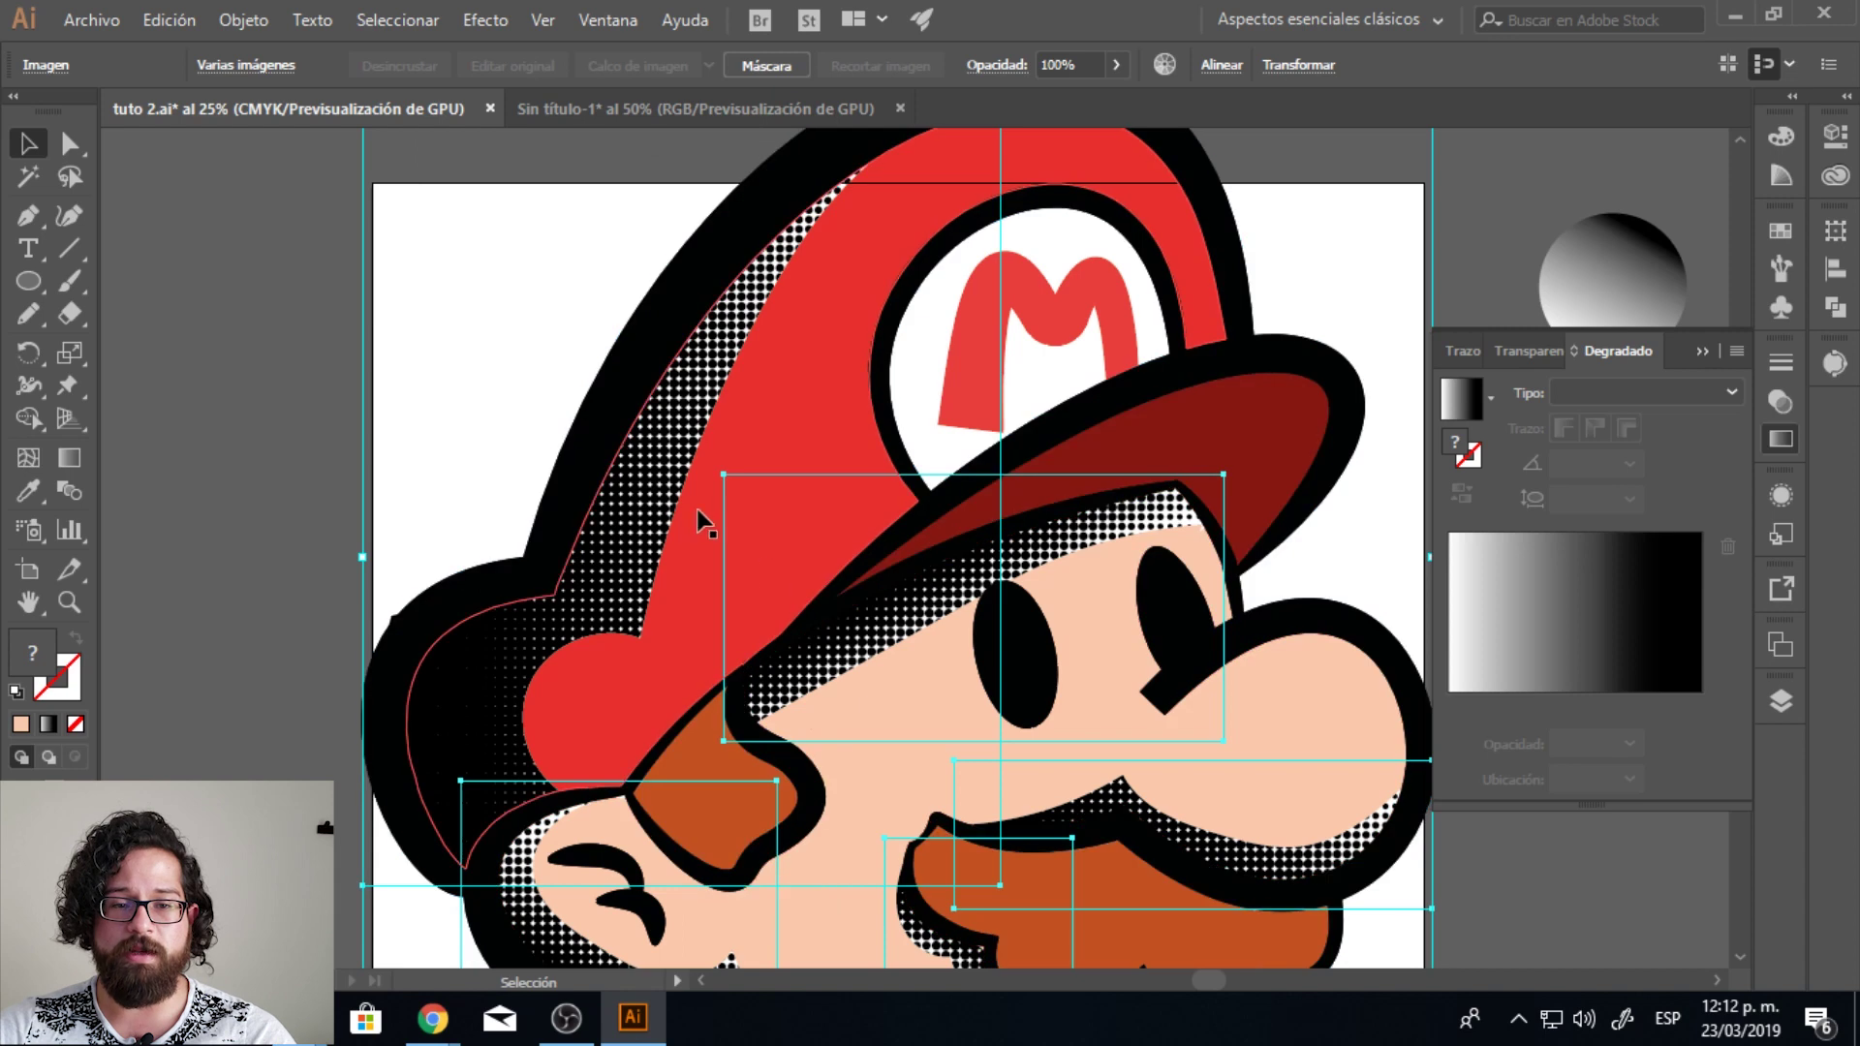
pyautogui.click(542, 672)
pyautogui.moveTo(514, 676); pyautogui.dragTo(194, 547)
pyautogui.hotkey('ctrl', 'z')
pyautogui.moveTo(745, 545); pyautogui.dragTo(619, 450)
pyautogui.hotkey('ctrl', 'shift', 'a')
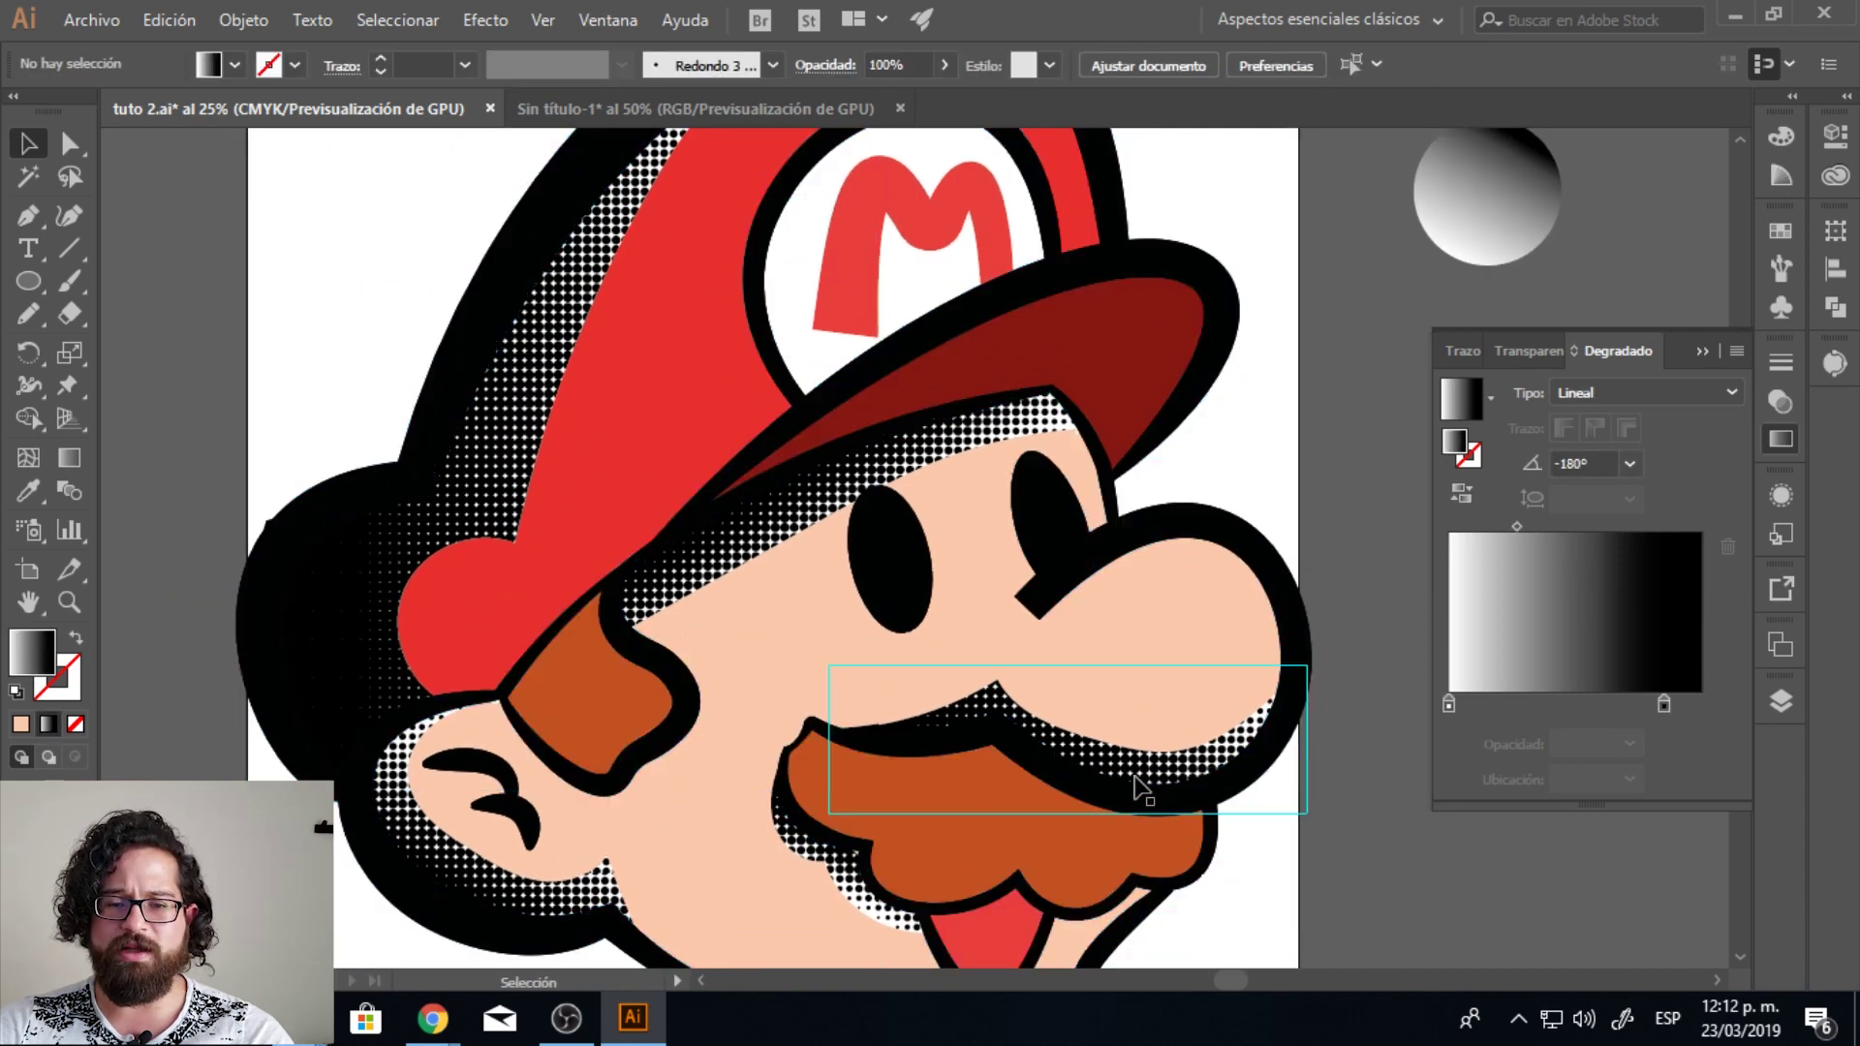
pyautogui.click(1131, 783)
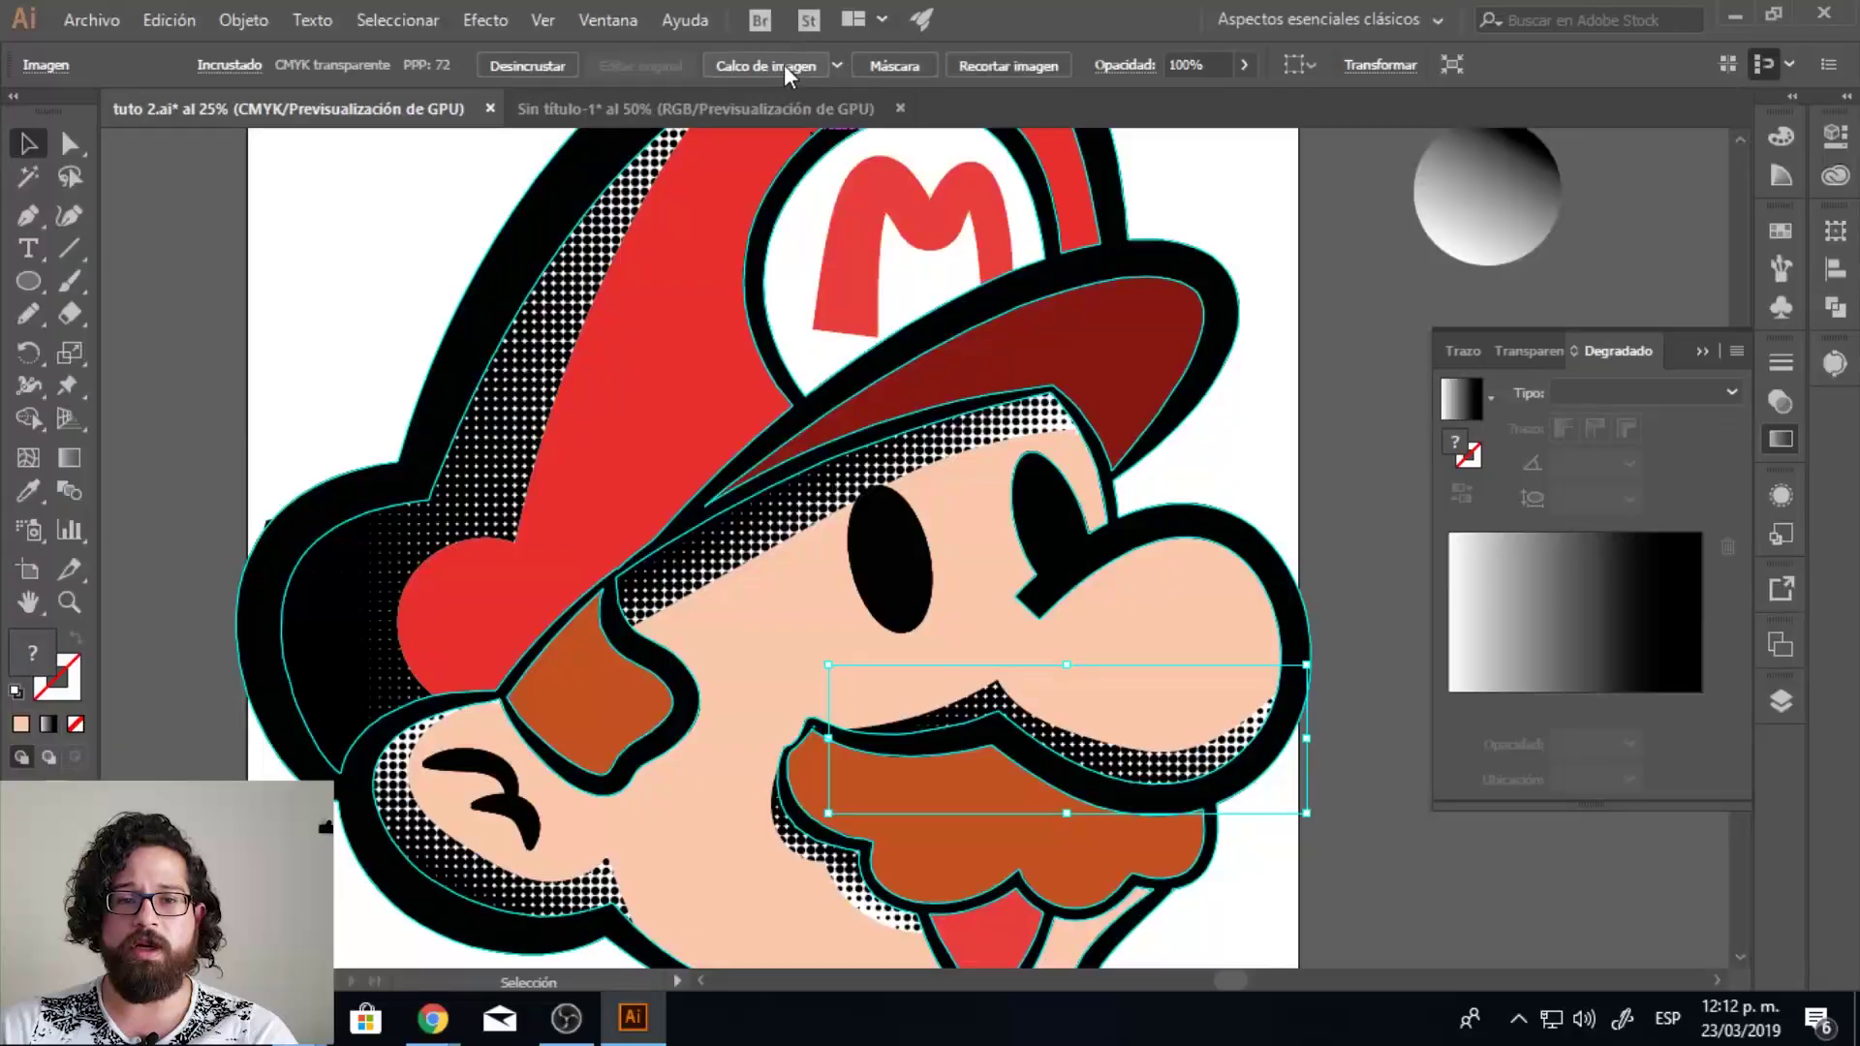
pyautogui.click(835, 64)
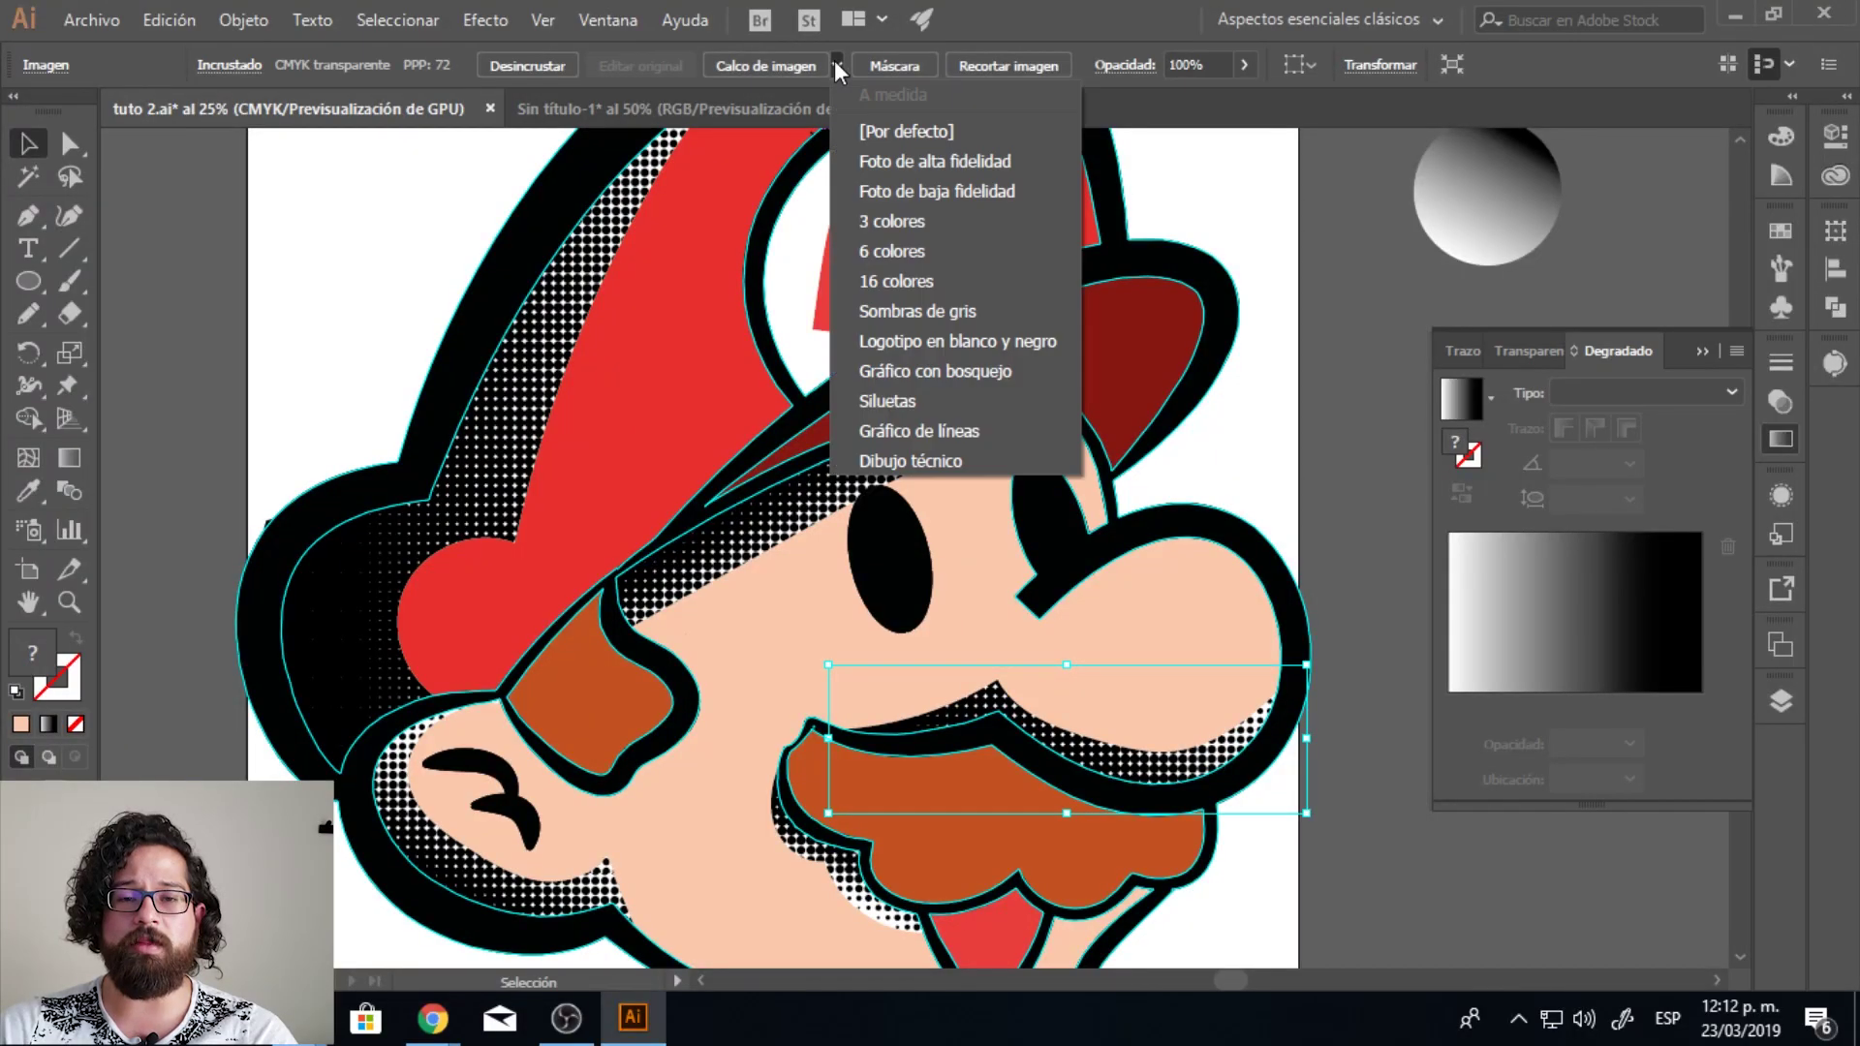
# Step: Trace the mustache shadow with the Logotipo en blanco y negro preset and bring up trace settings
pyautogui.click(903, 341)
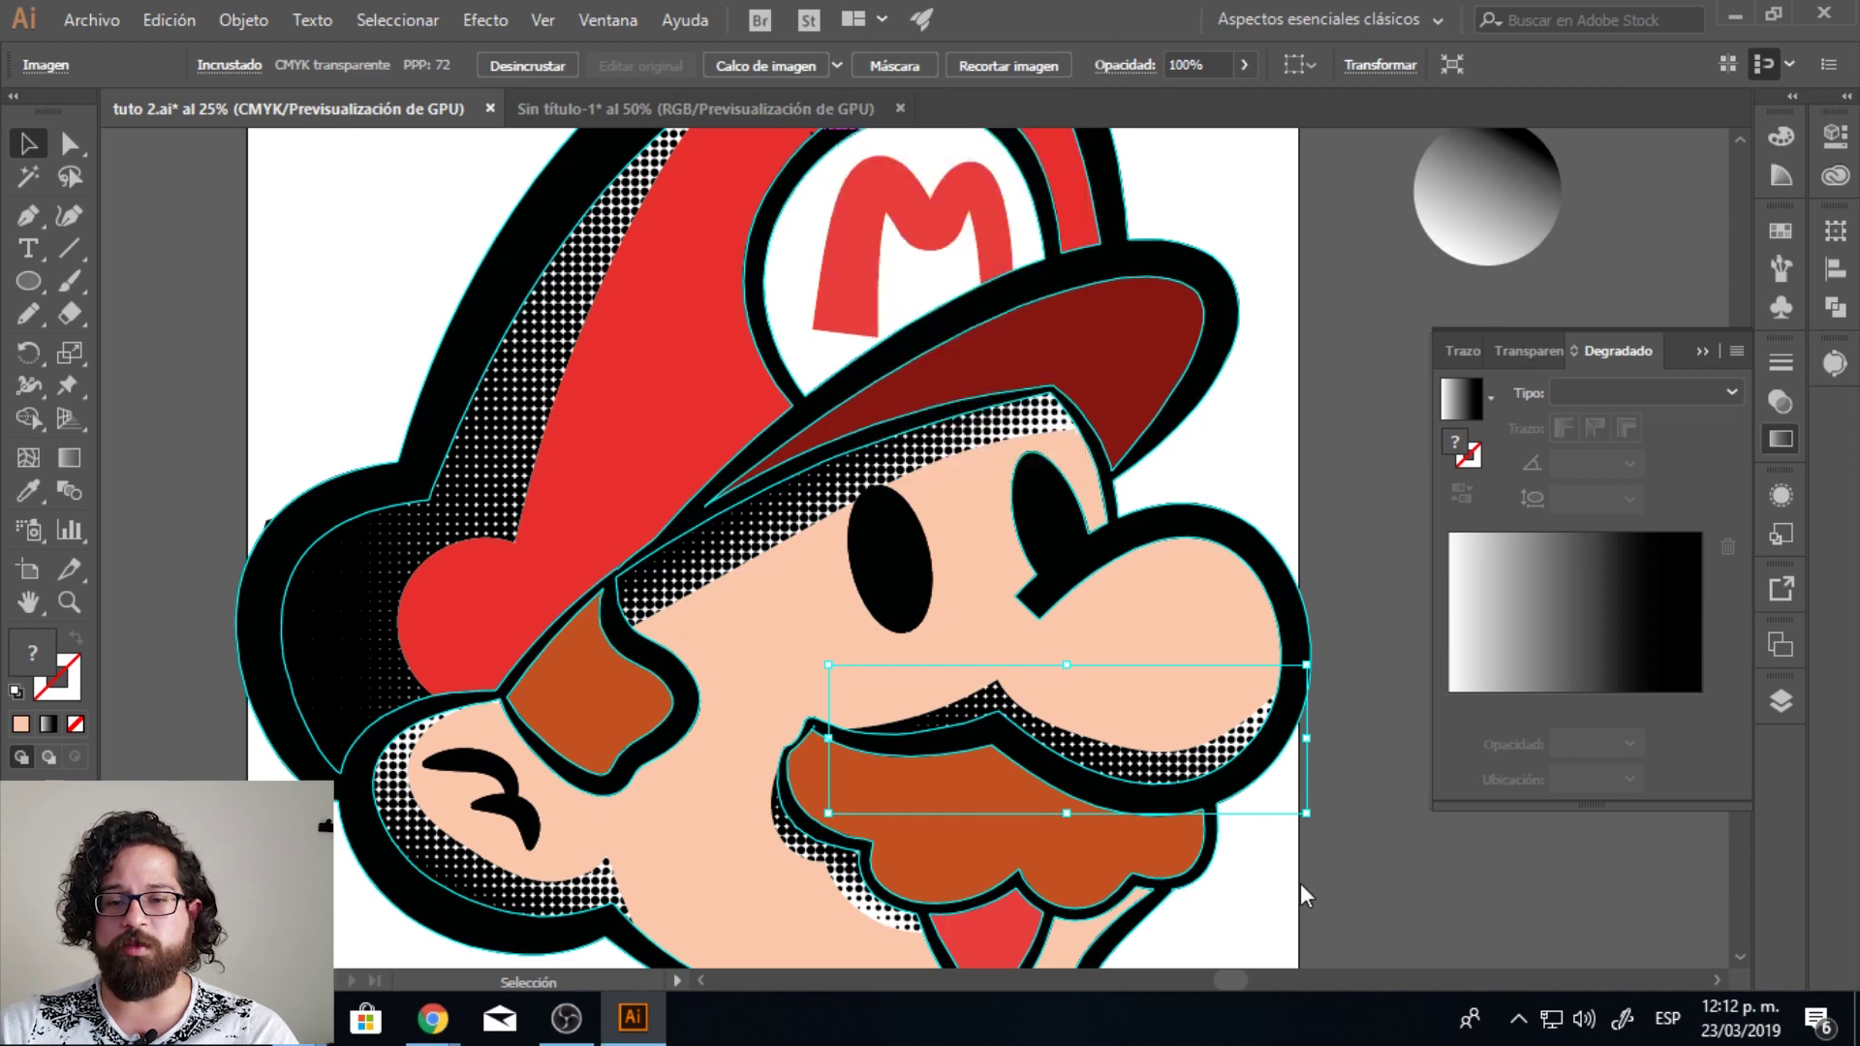
pyautogui.click(1100, 752)
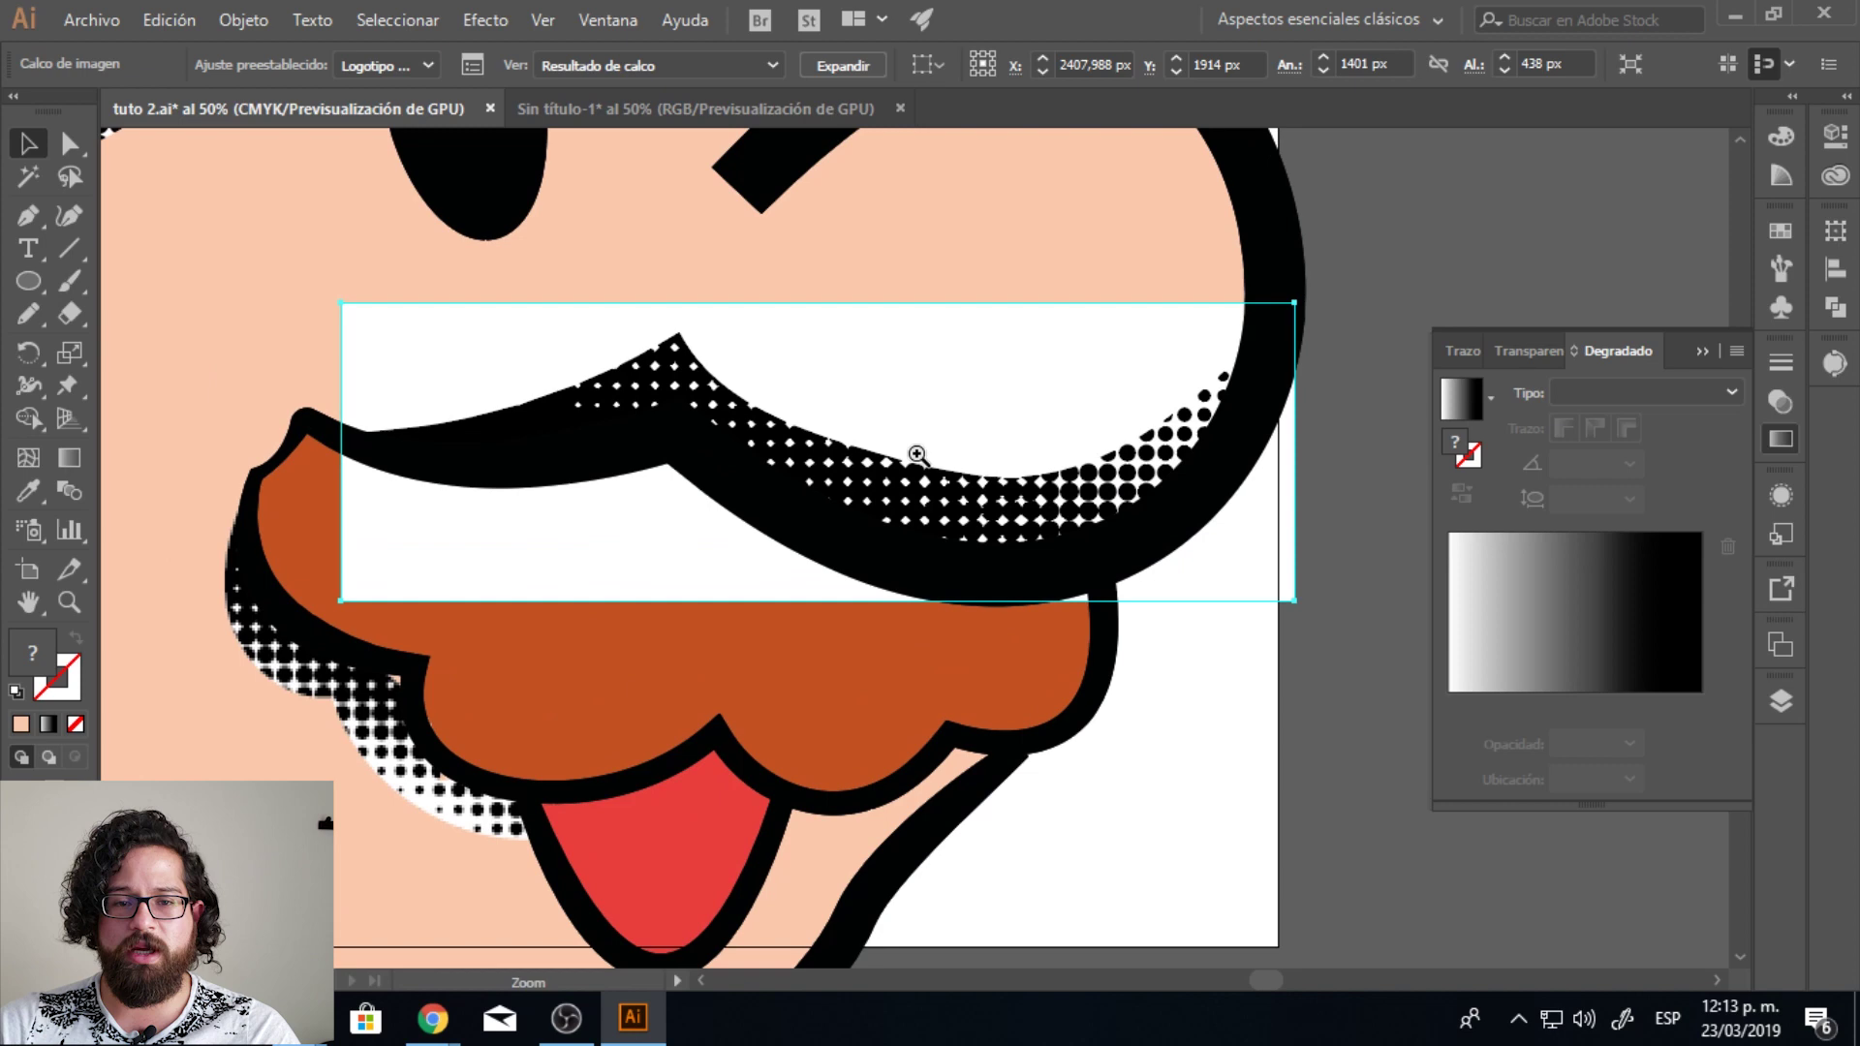
pyautogui.click(913, 449)
pyautogui.moveTo(932, 489); pyautogui.dragTo(898, 514)
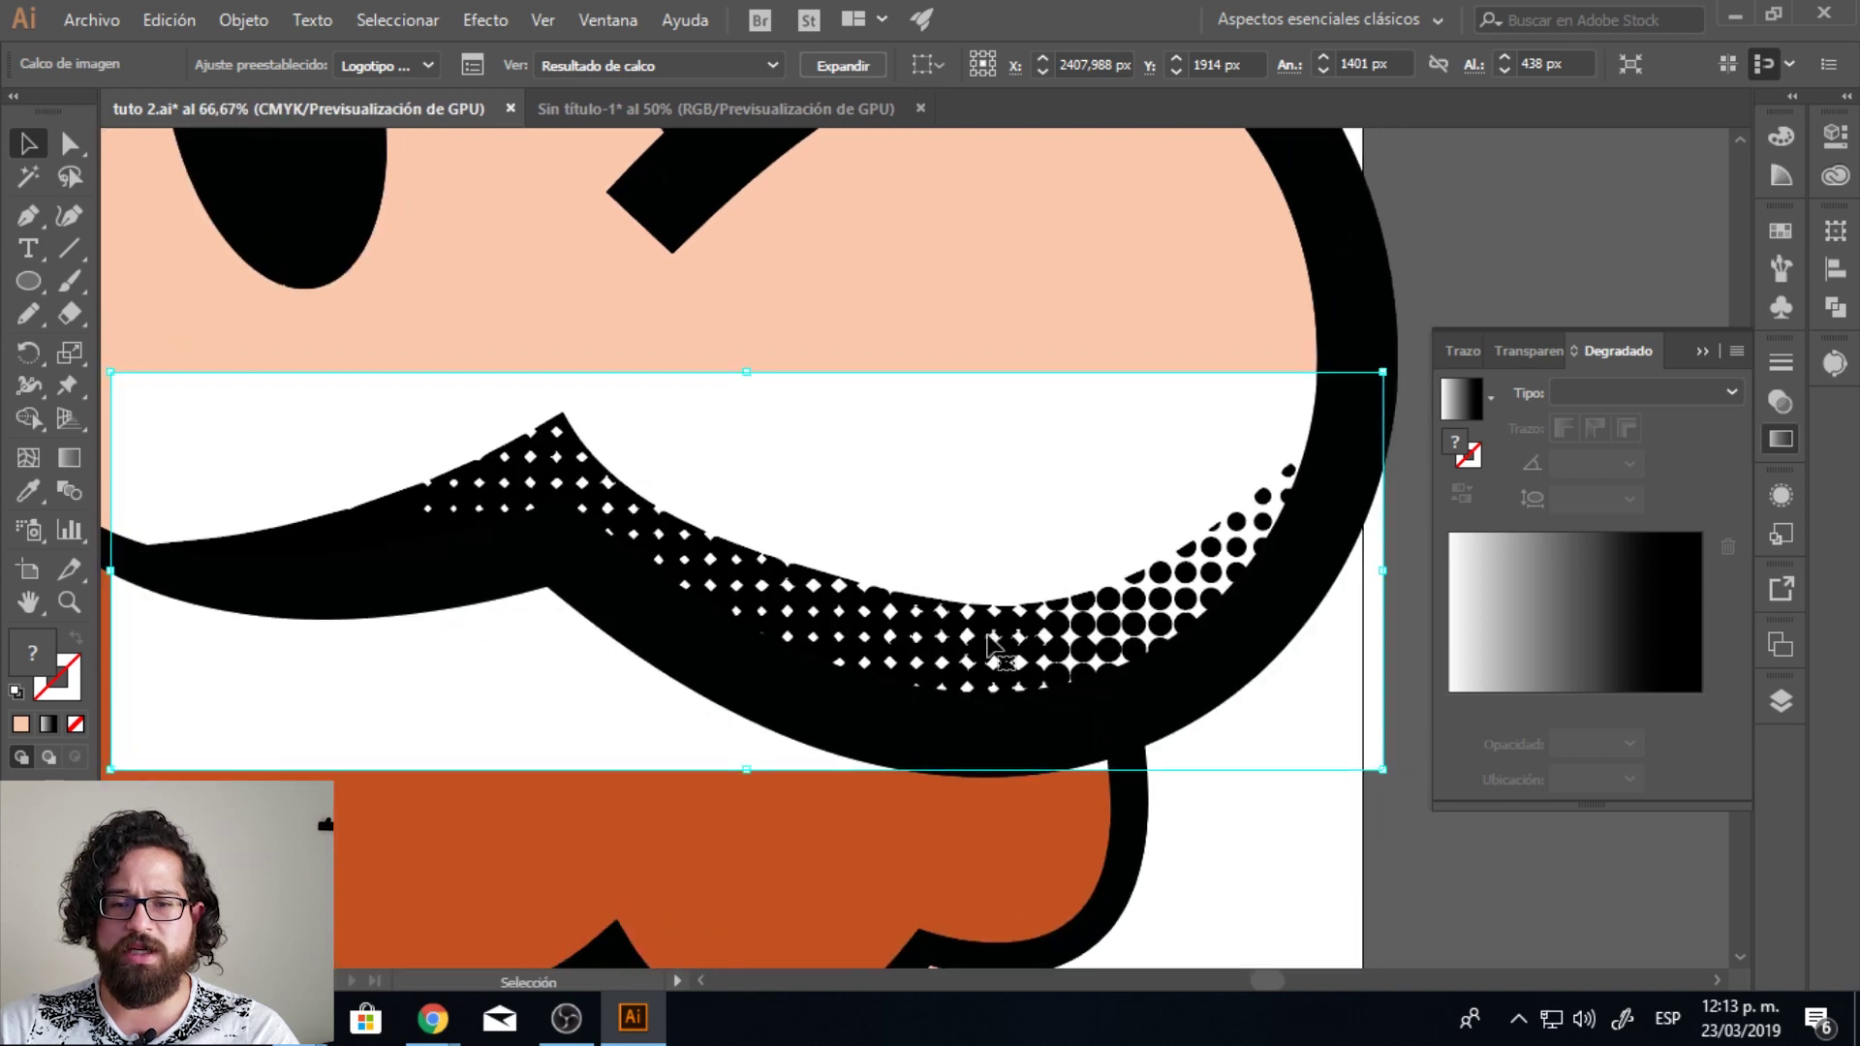
pyautogui.hotkey('ctrl', '-')
pyautogui.click(1834, 364)
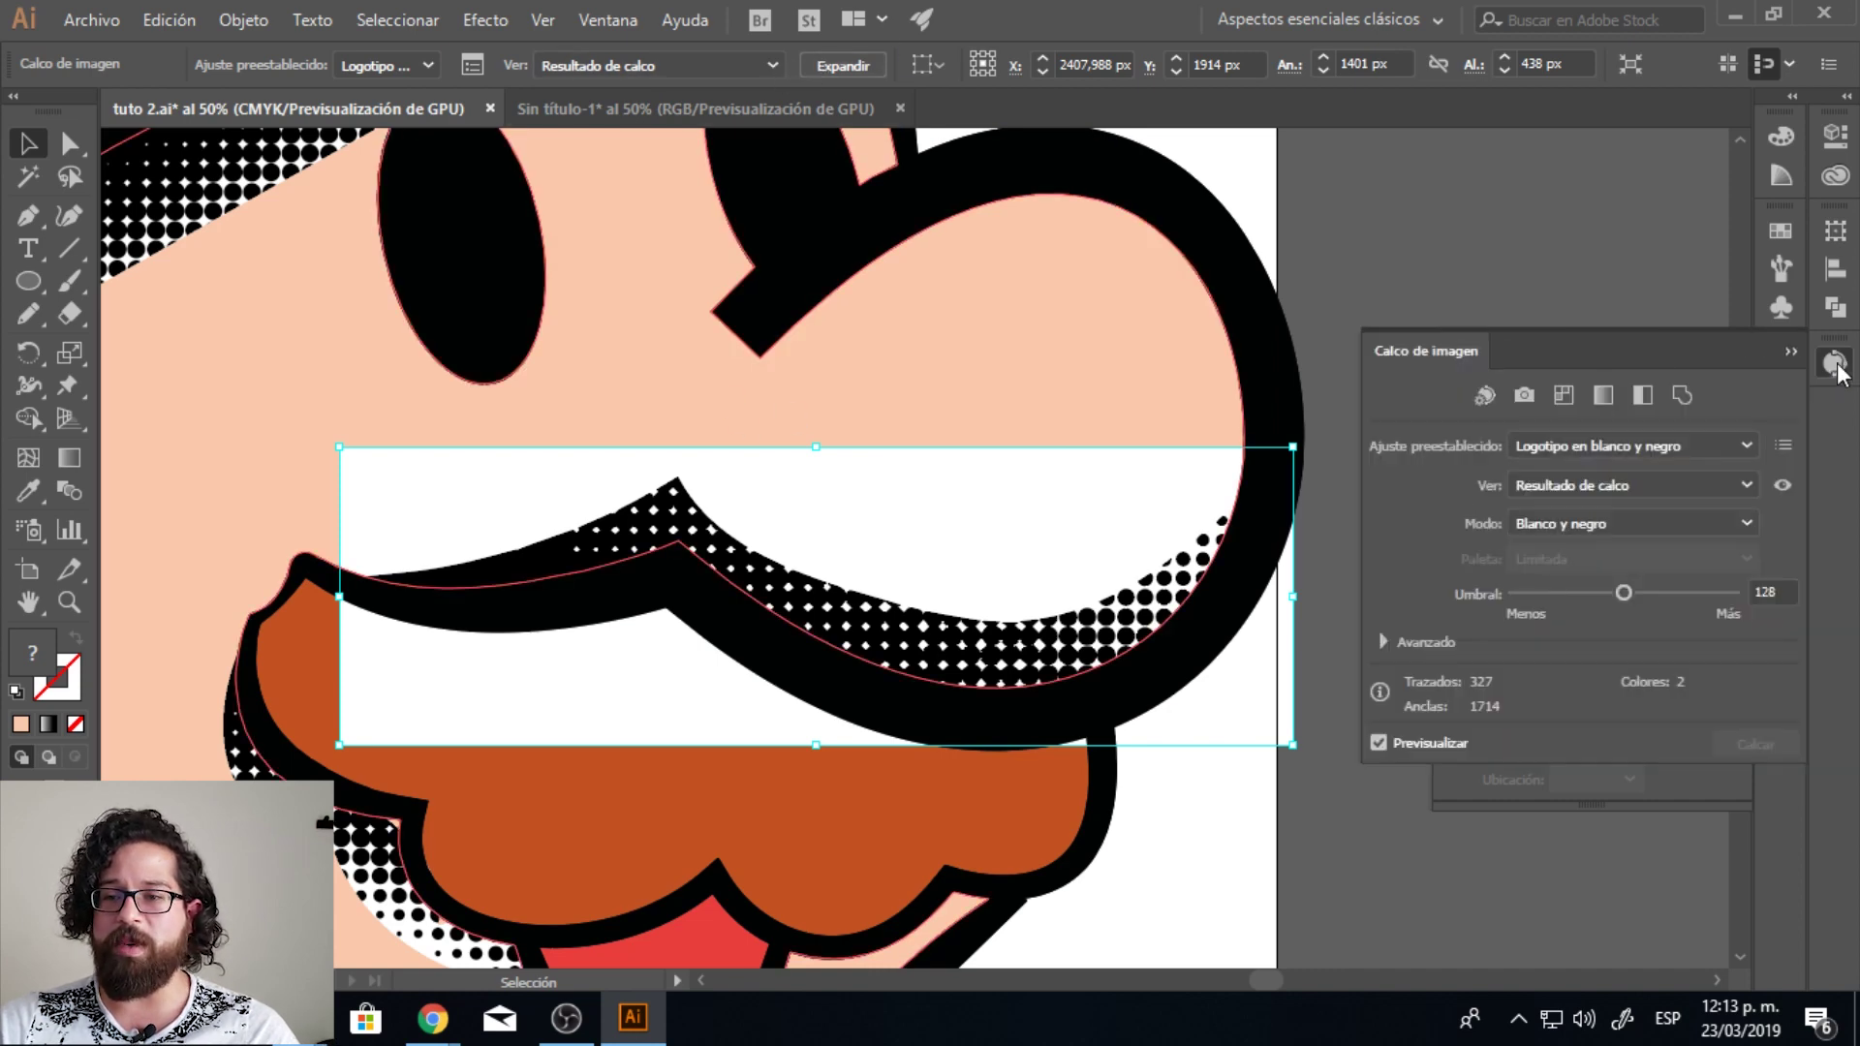
pyautogui.click(607, 19)
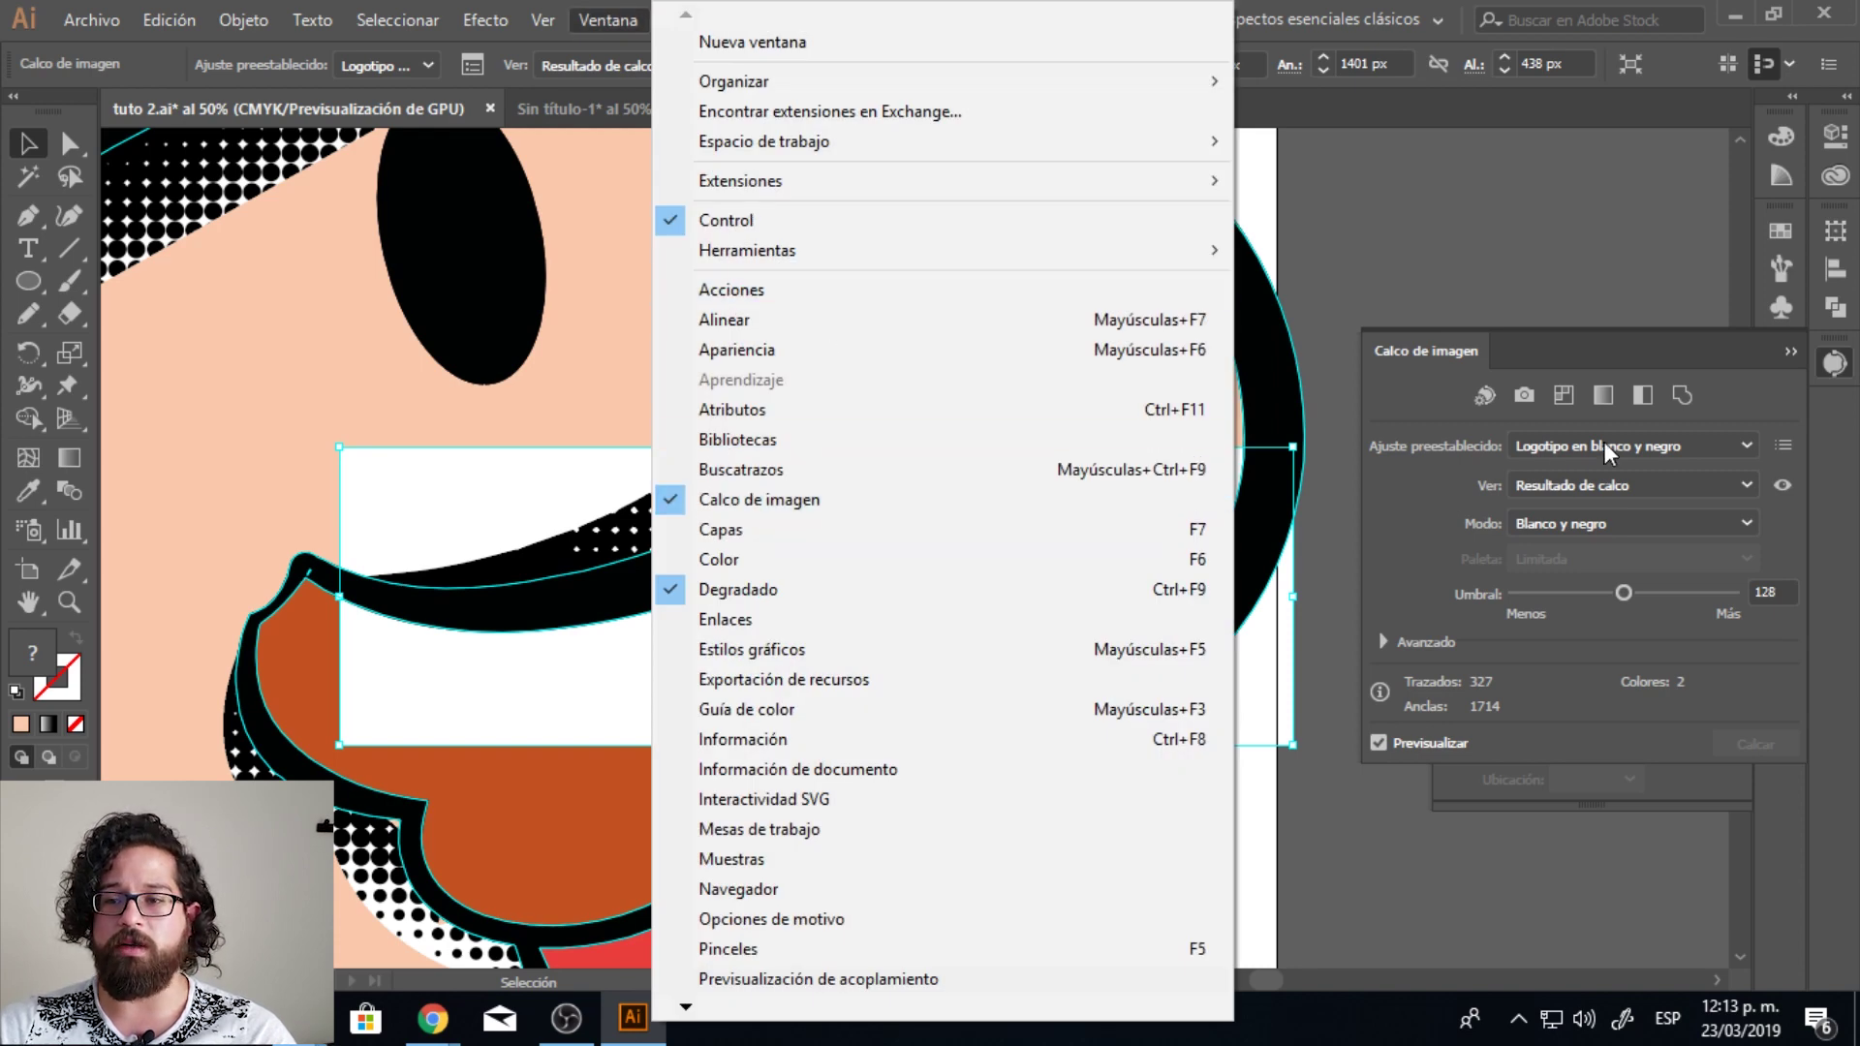
# Step: In the Calco de imagen advanced options, turn off Ajustar curvas a líneas
pyautogui.click(1679, 602)
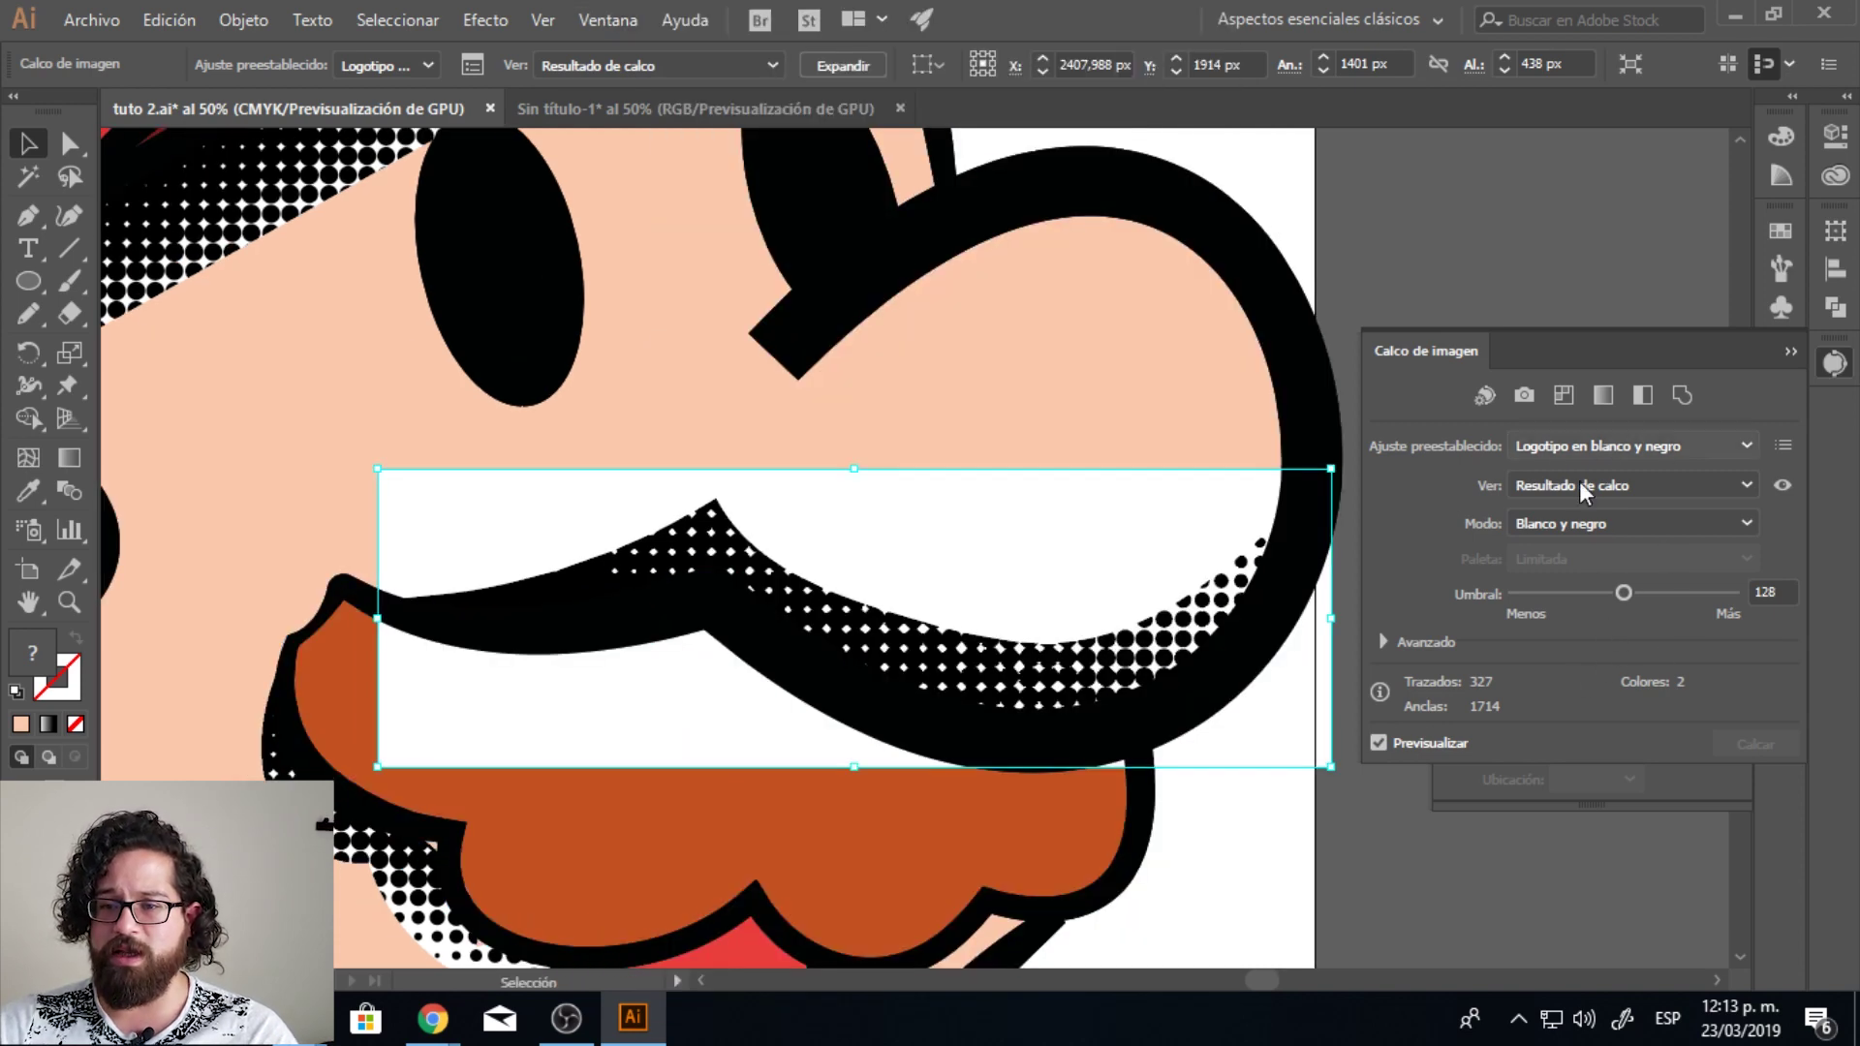
pyautogui.click(1383, 641)
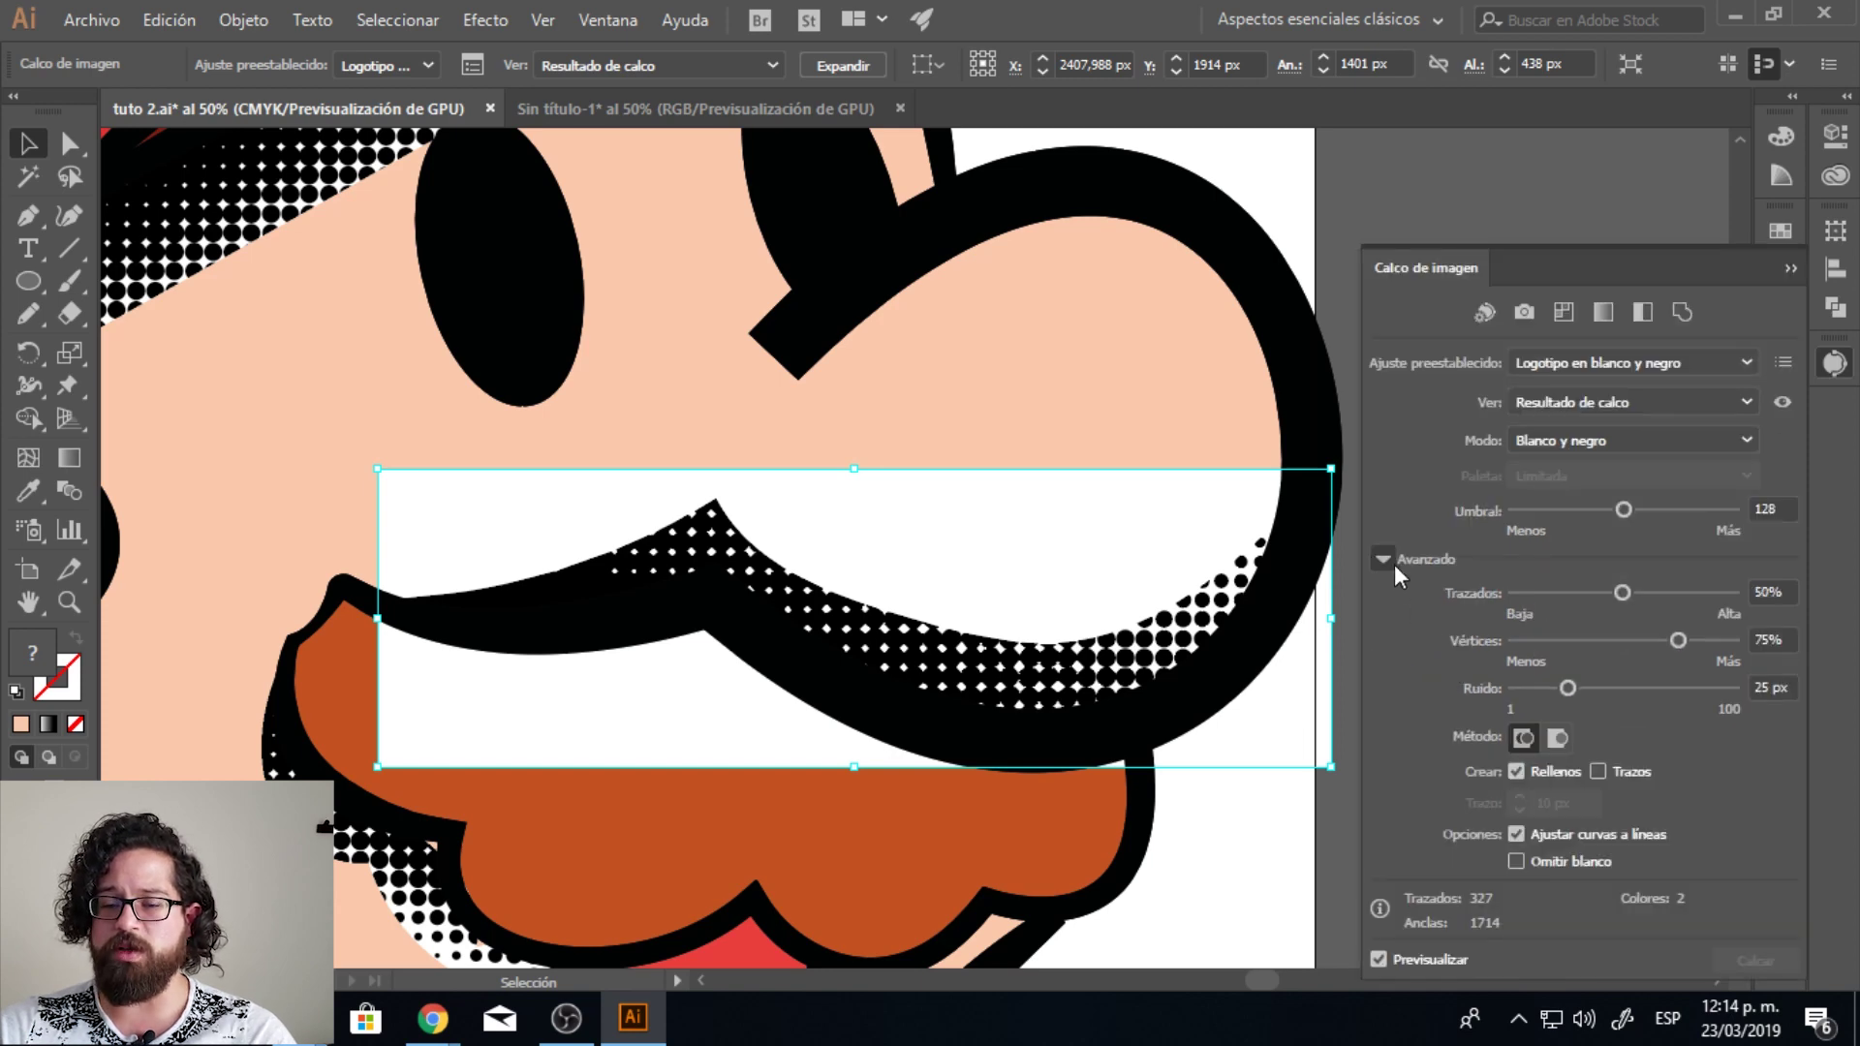
pyautogui.click(1516, 834)
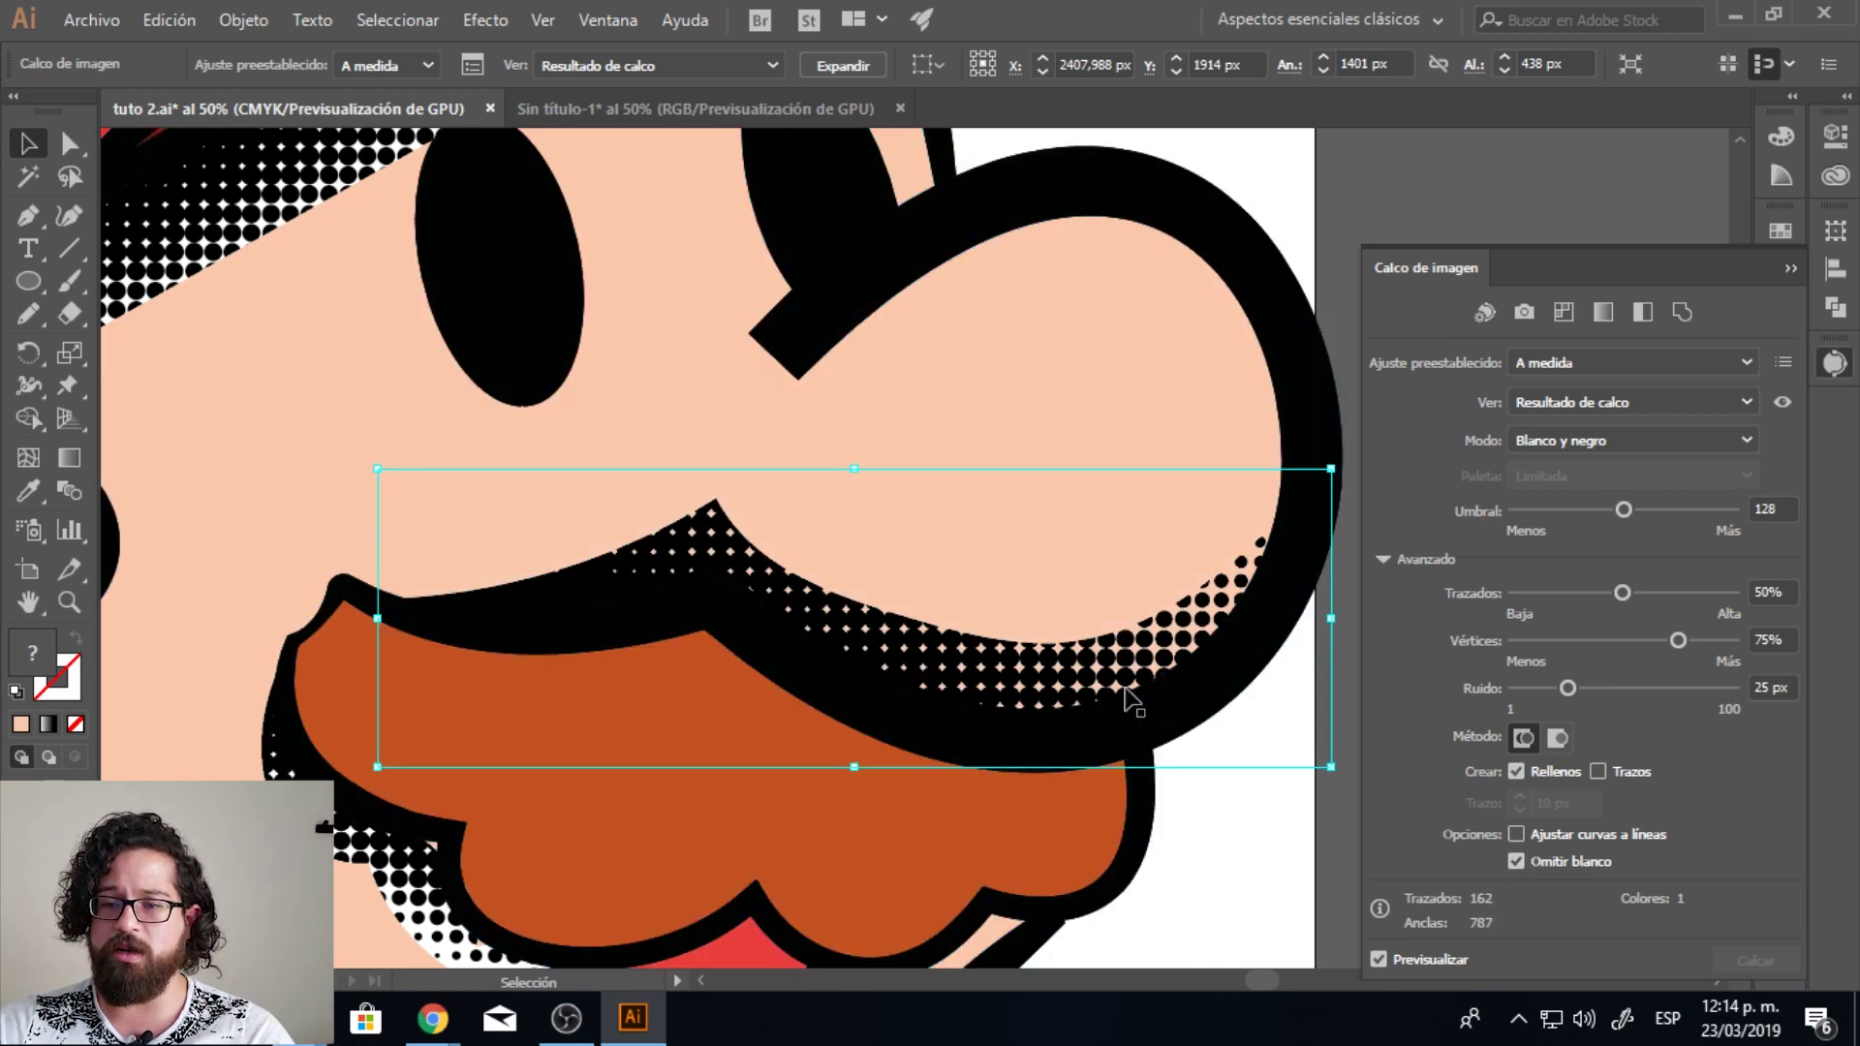
pyautogui.click(1057, 614)
pyautogui.click(1017, 581)
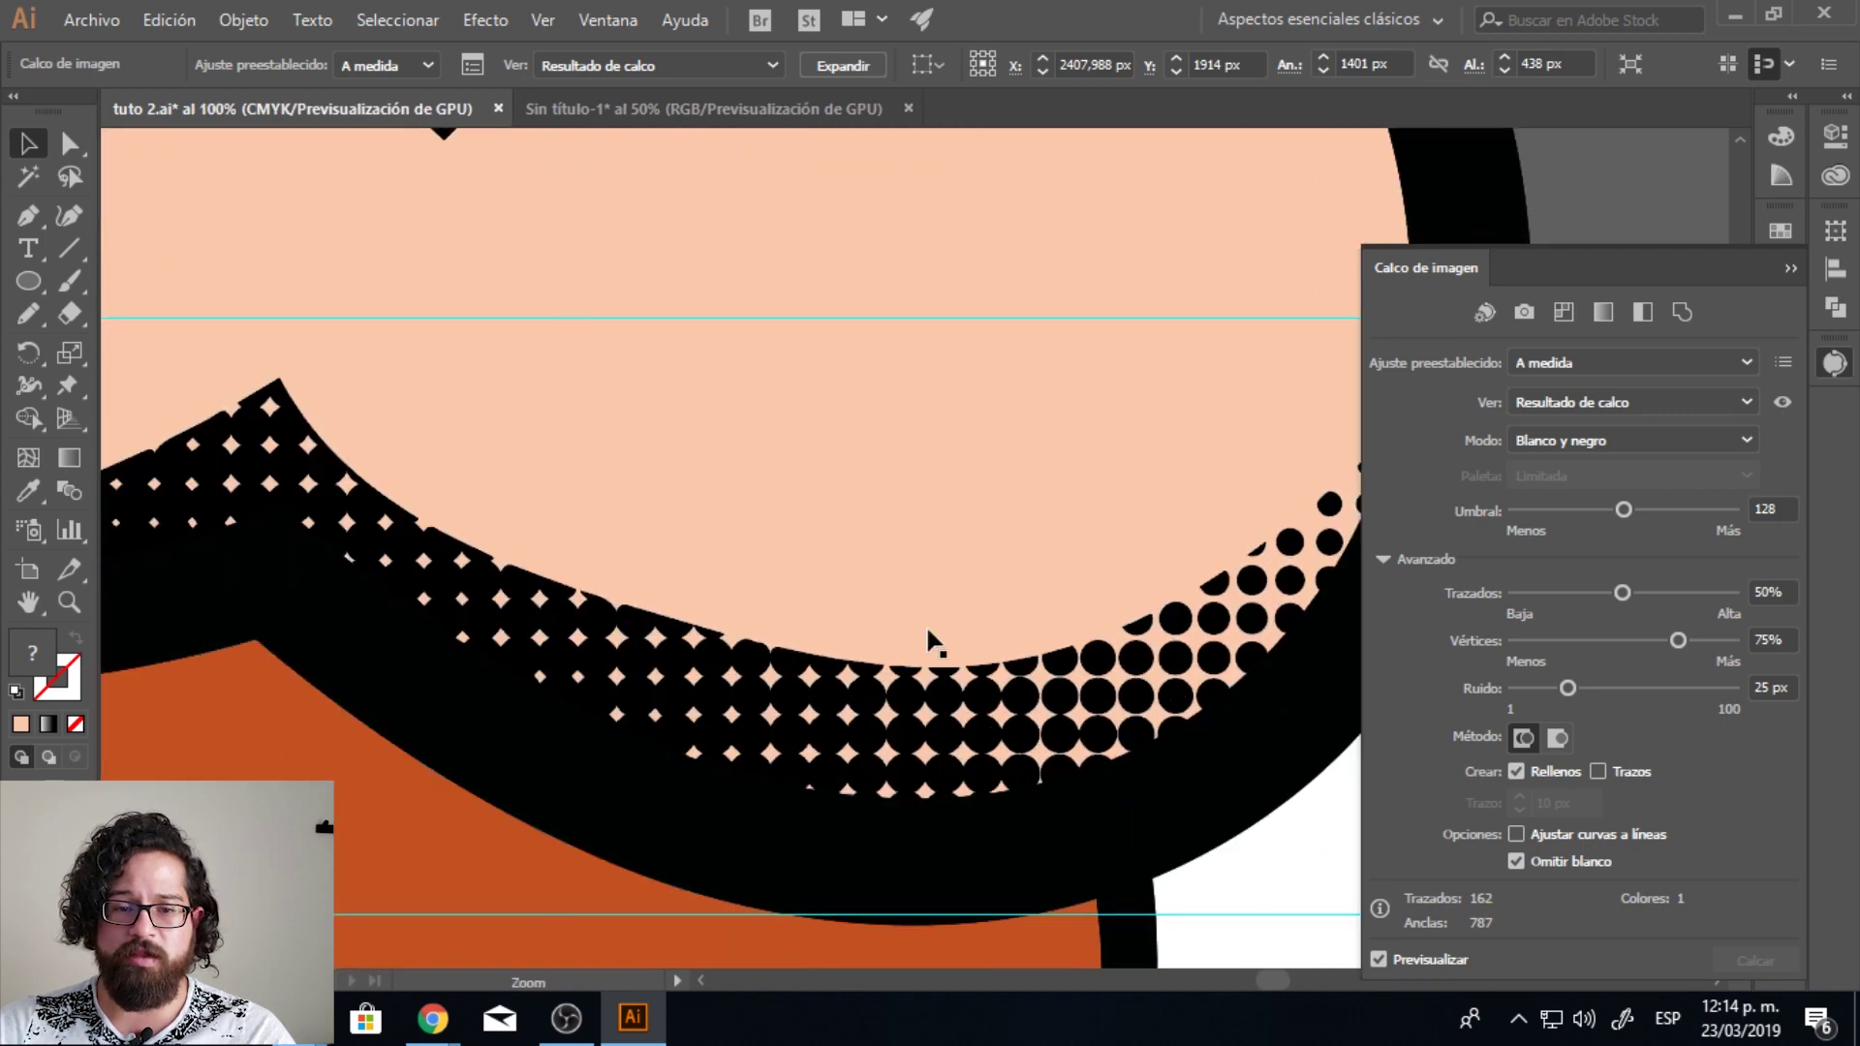
pyautogui.moveTo(938, 614); pyautogui.dragTo(856, 661)
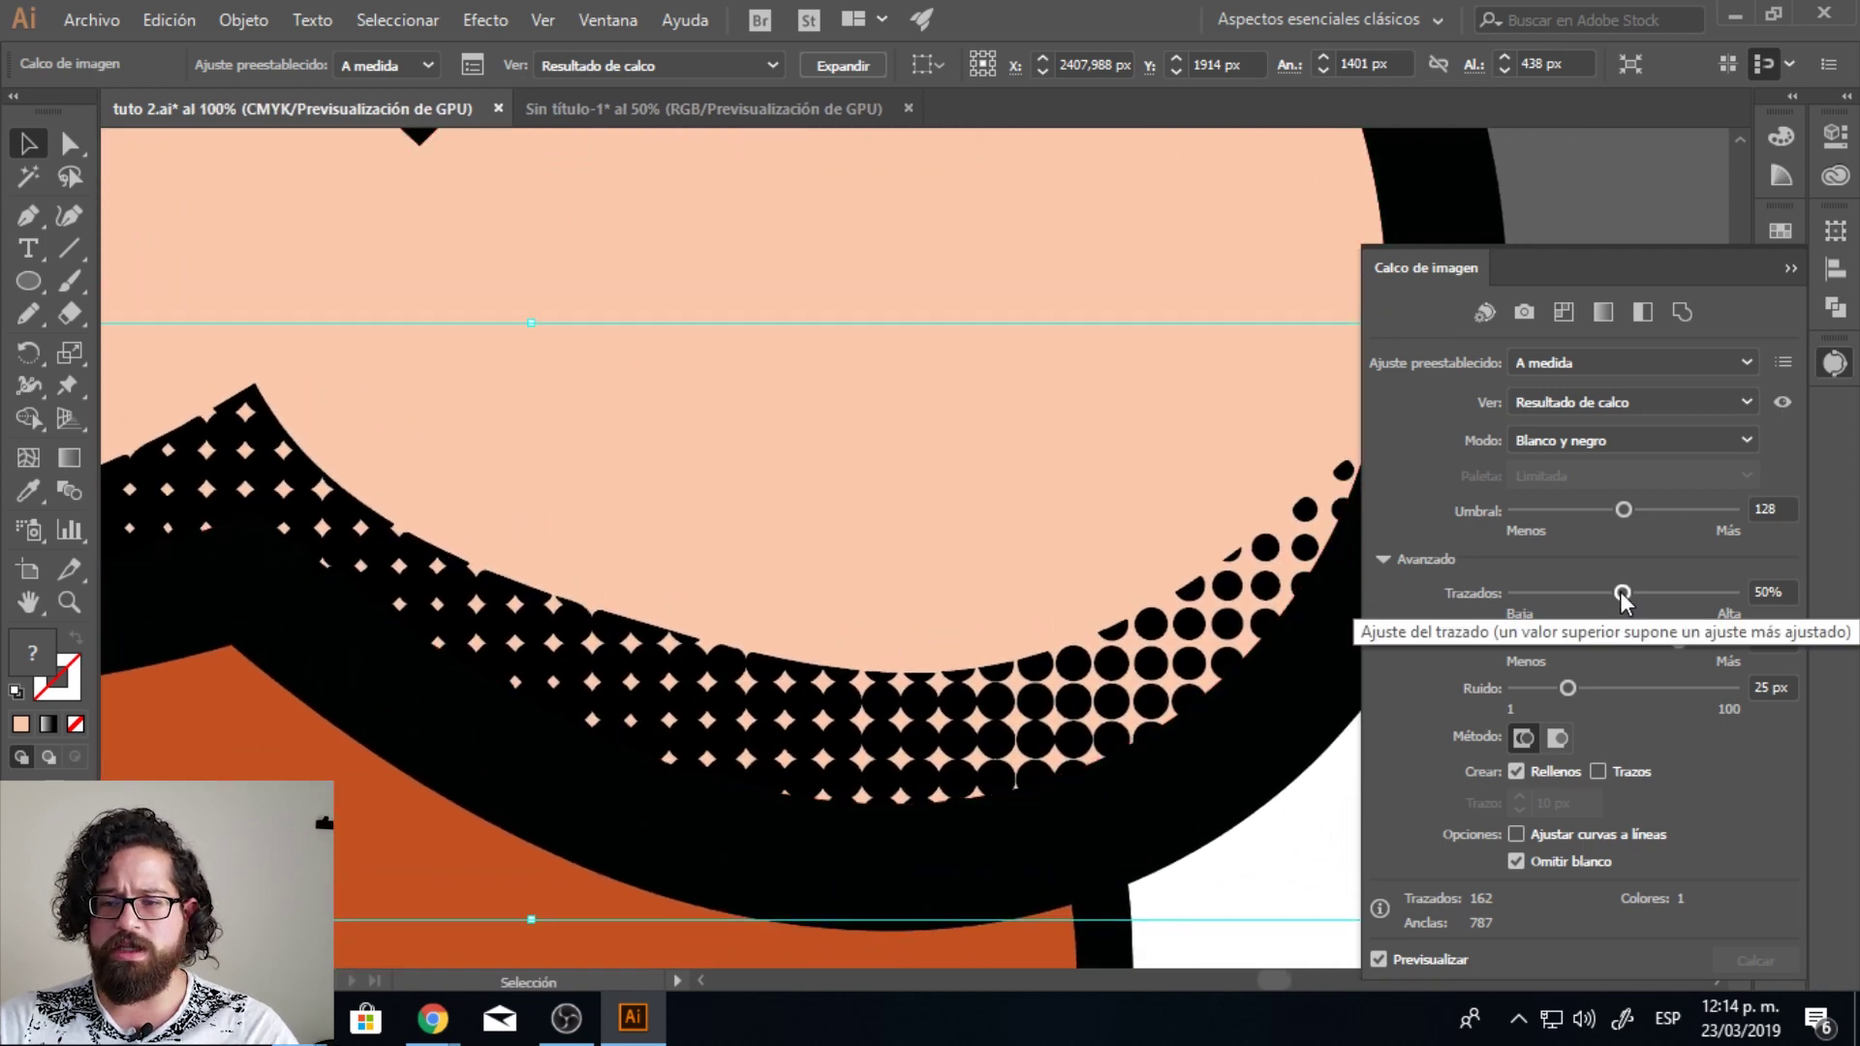
# Step: Raise path fidelity, lower the threshold to 66, and expand the trace into vector paths
pyautogui.moveTo(1620, 591); pyautogui.dragTo(1646, 605)
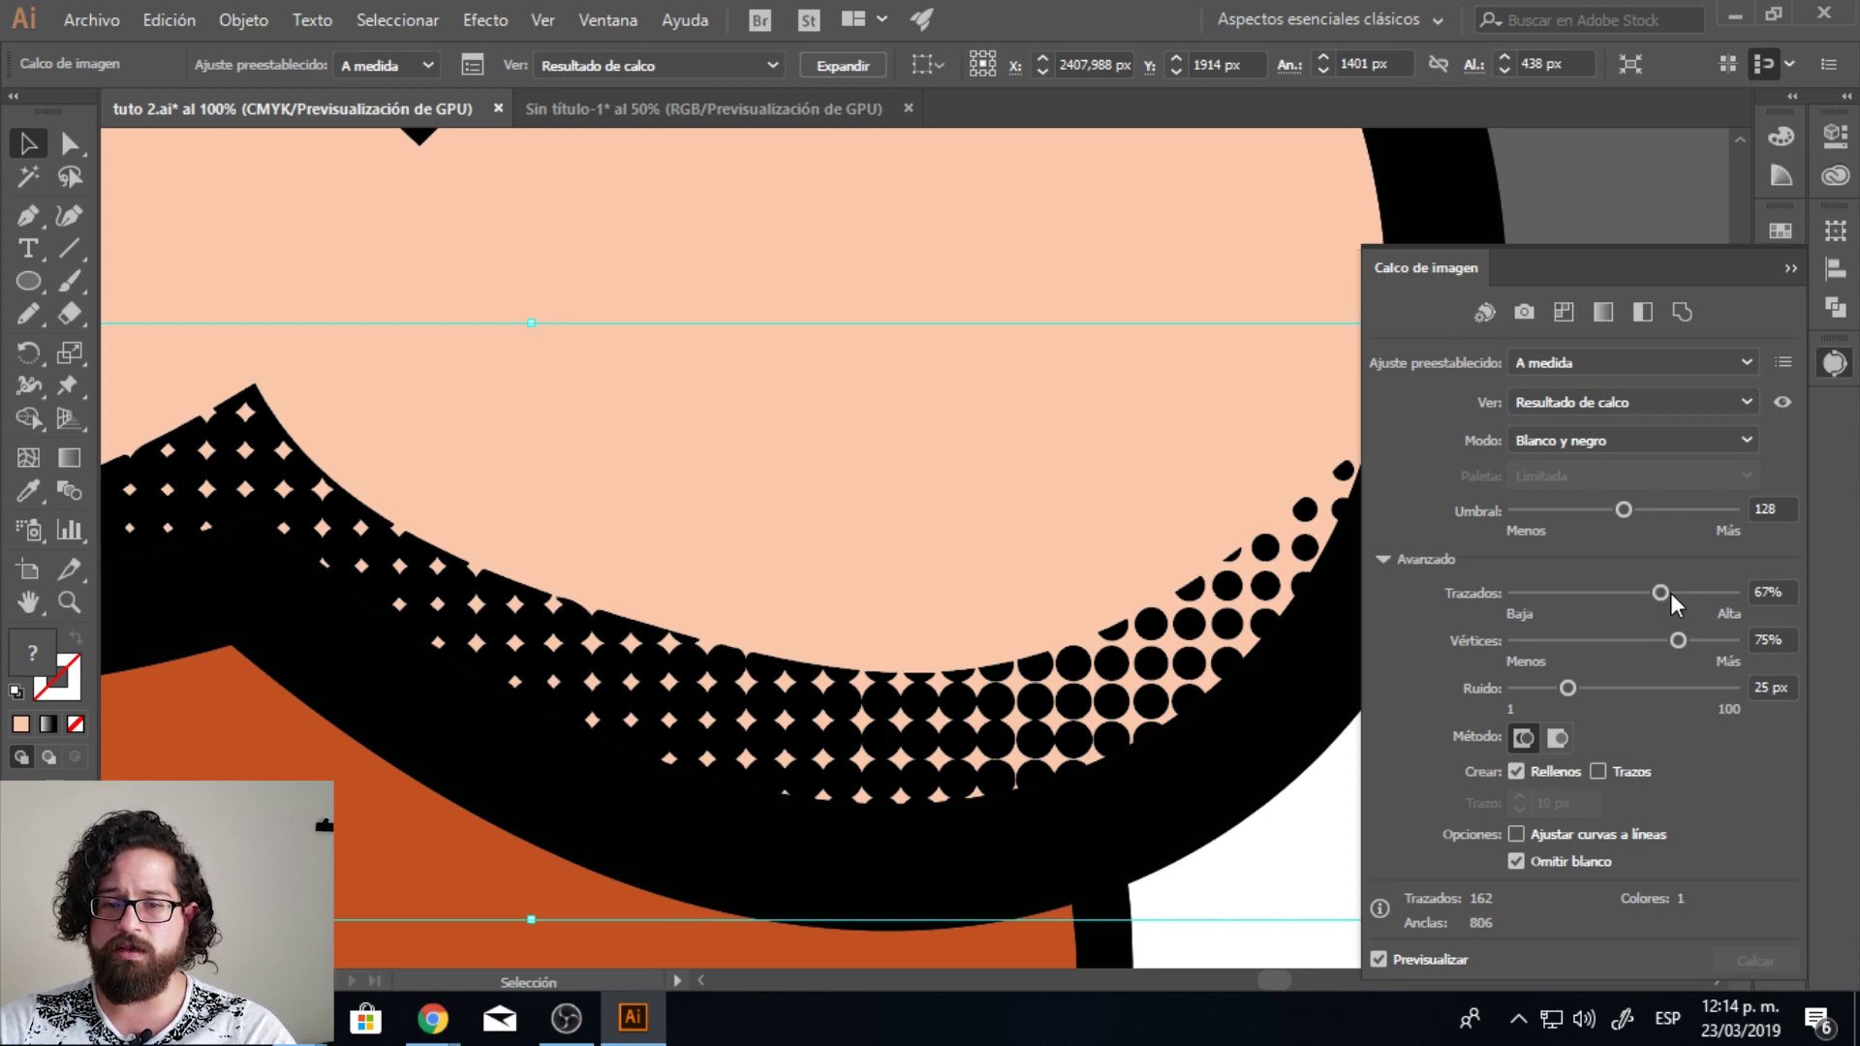
pyautogui.moveTo(1625, 510); pyautogui.dragTo(1677, 514)
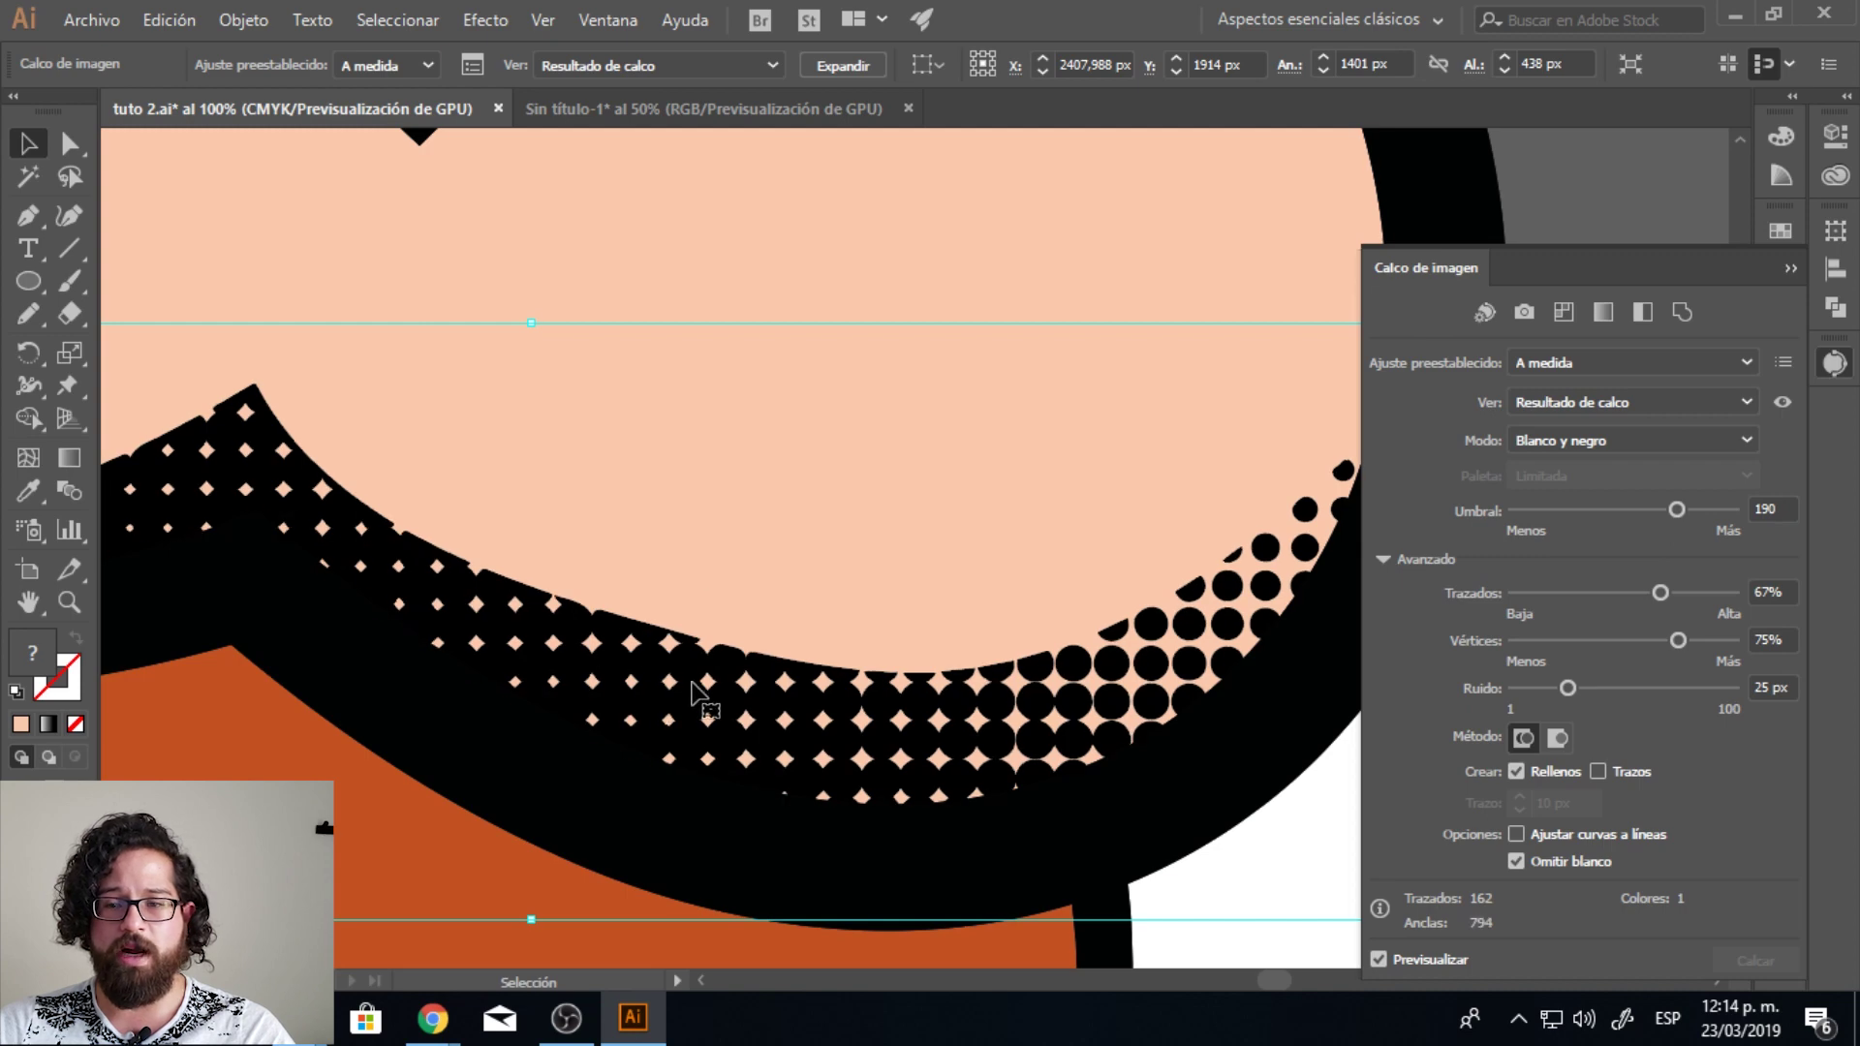
pyautogui.moveTo(1676, 509); pyautogui.dragTo(1571, 533)
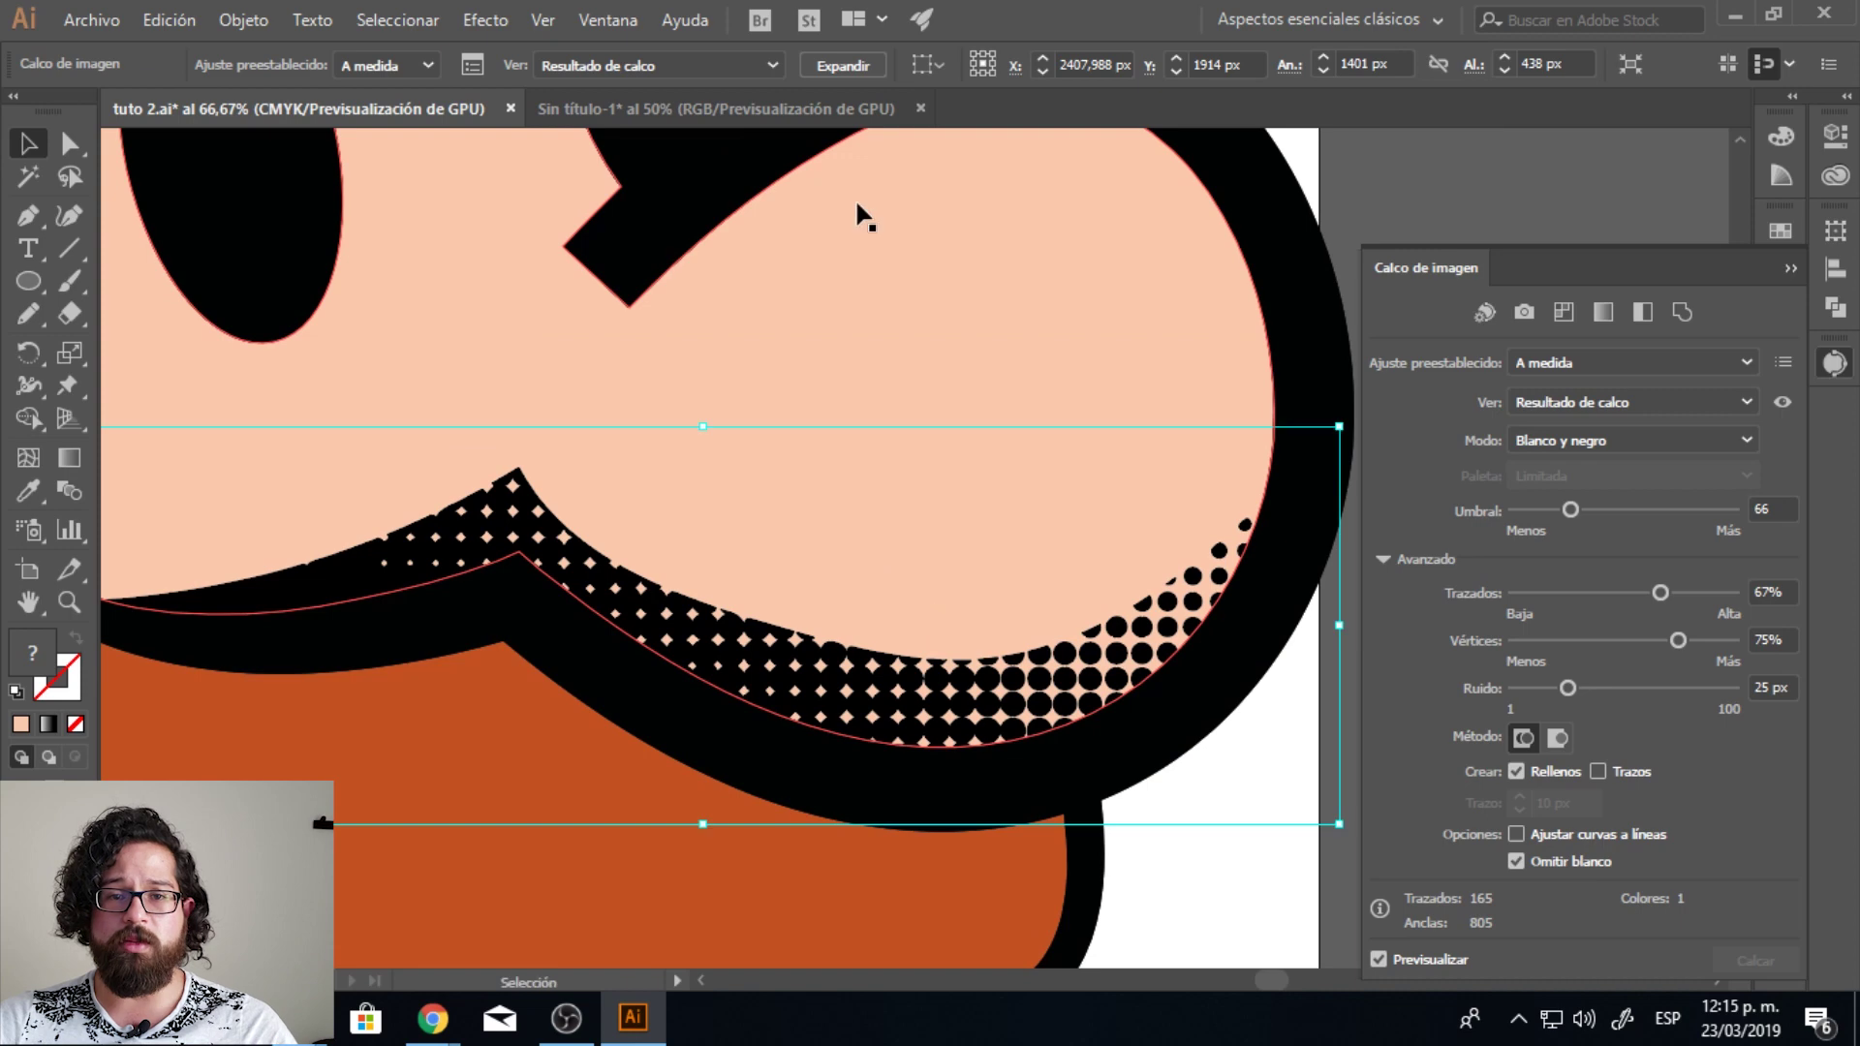
pyautogui.click(857, 64)
pyautogui.click(1342, 283)
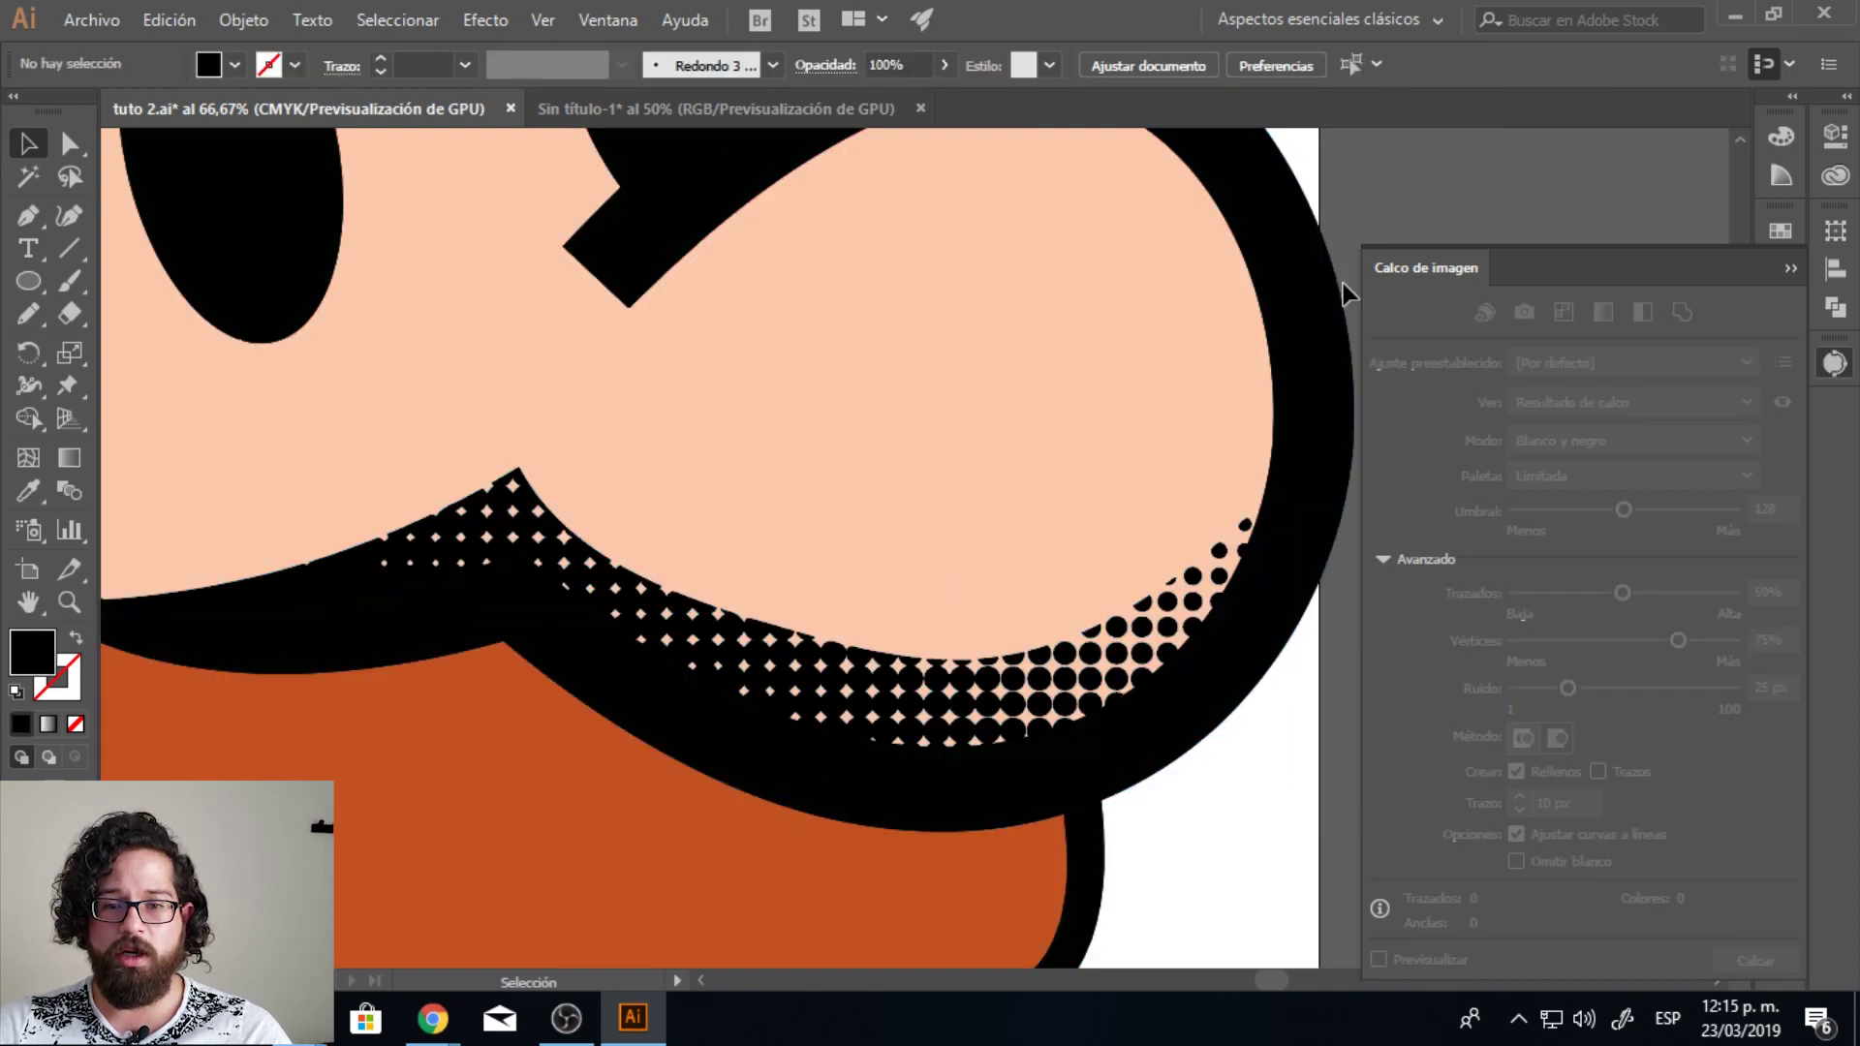
pyautogui.click(1036, 683)
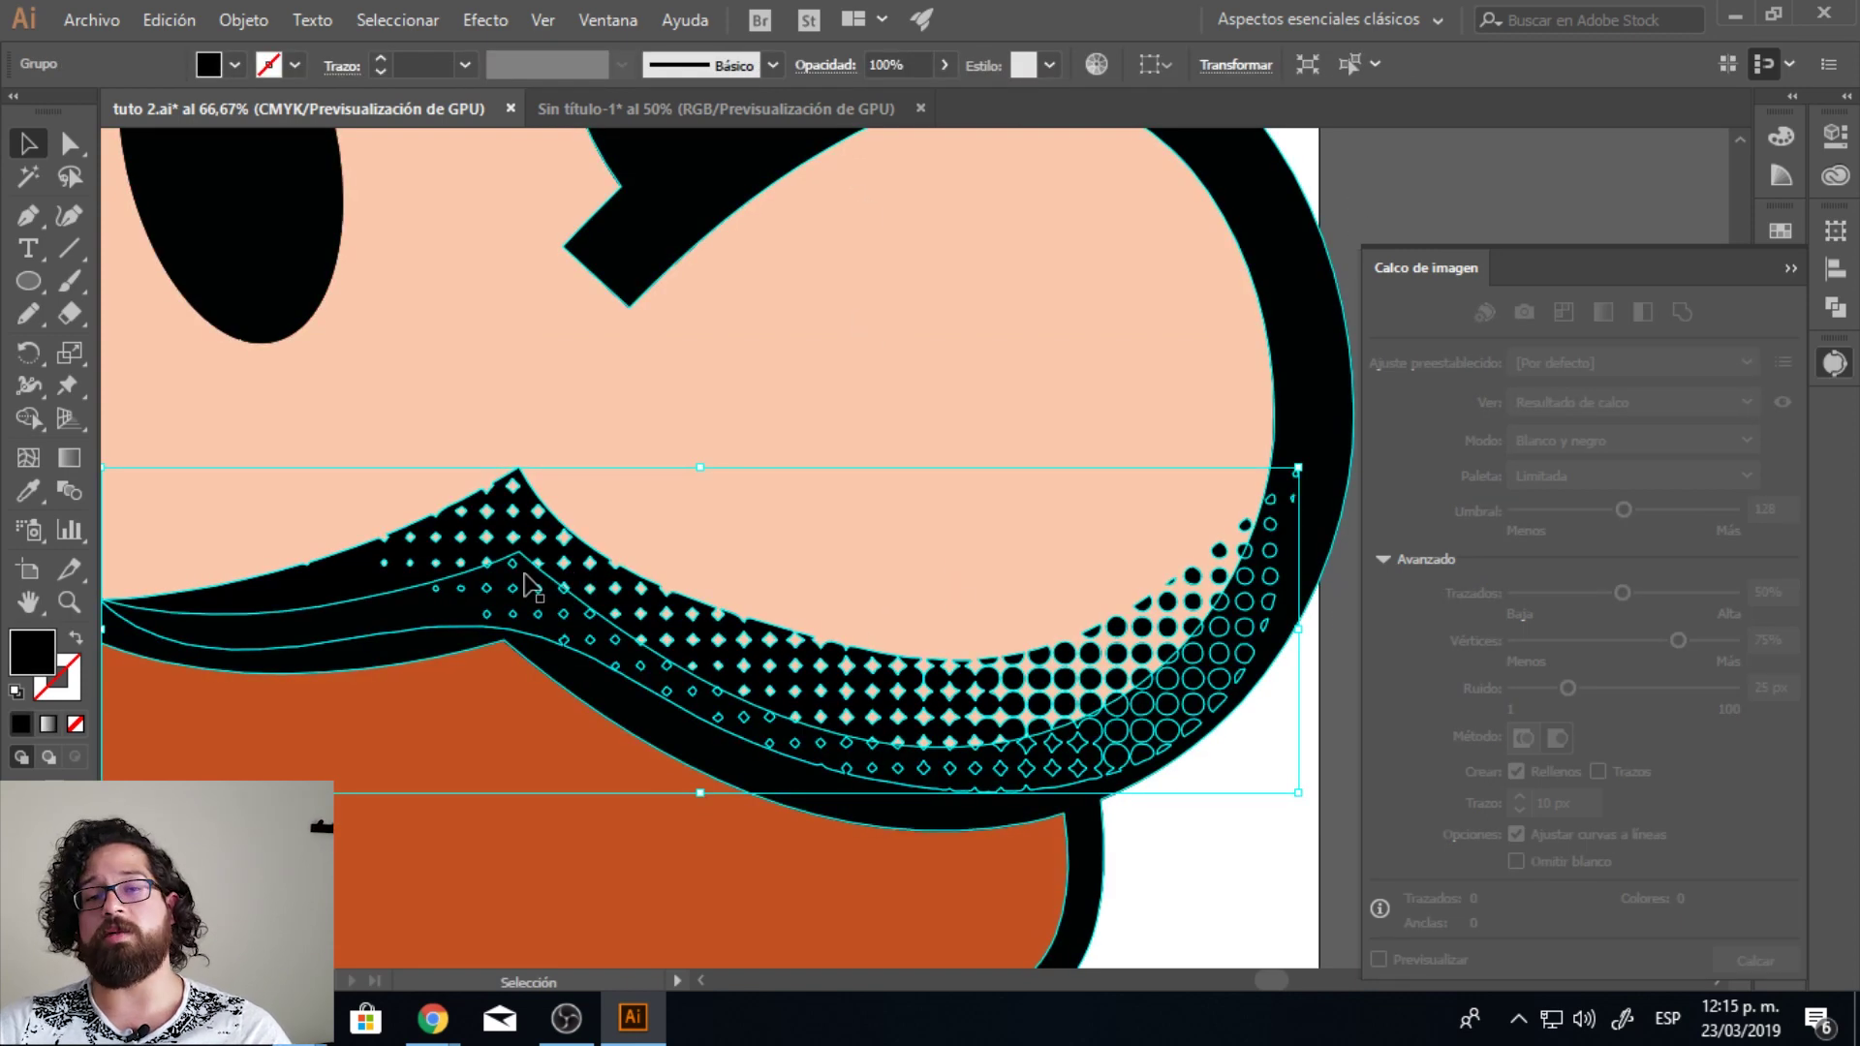
pyautogui.press('a')
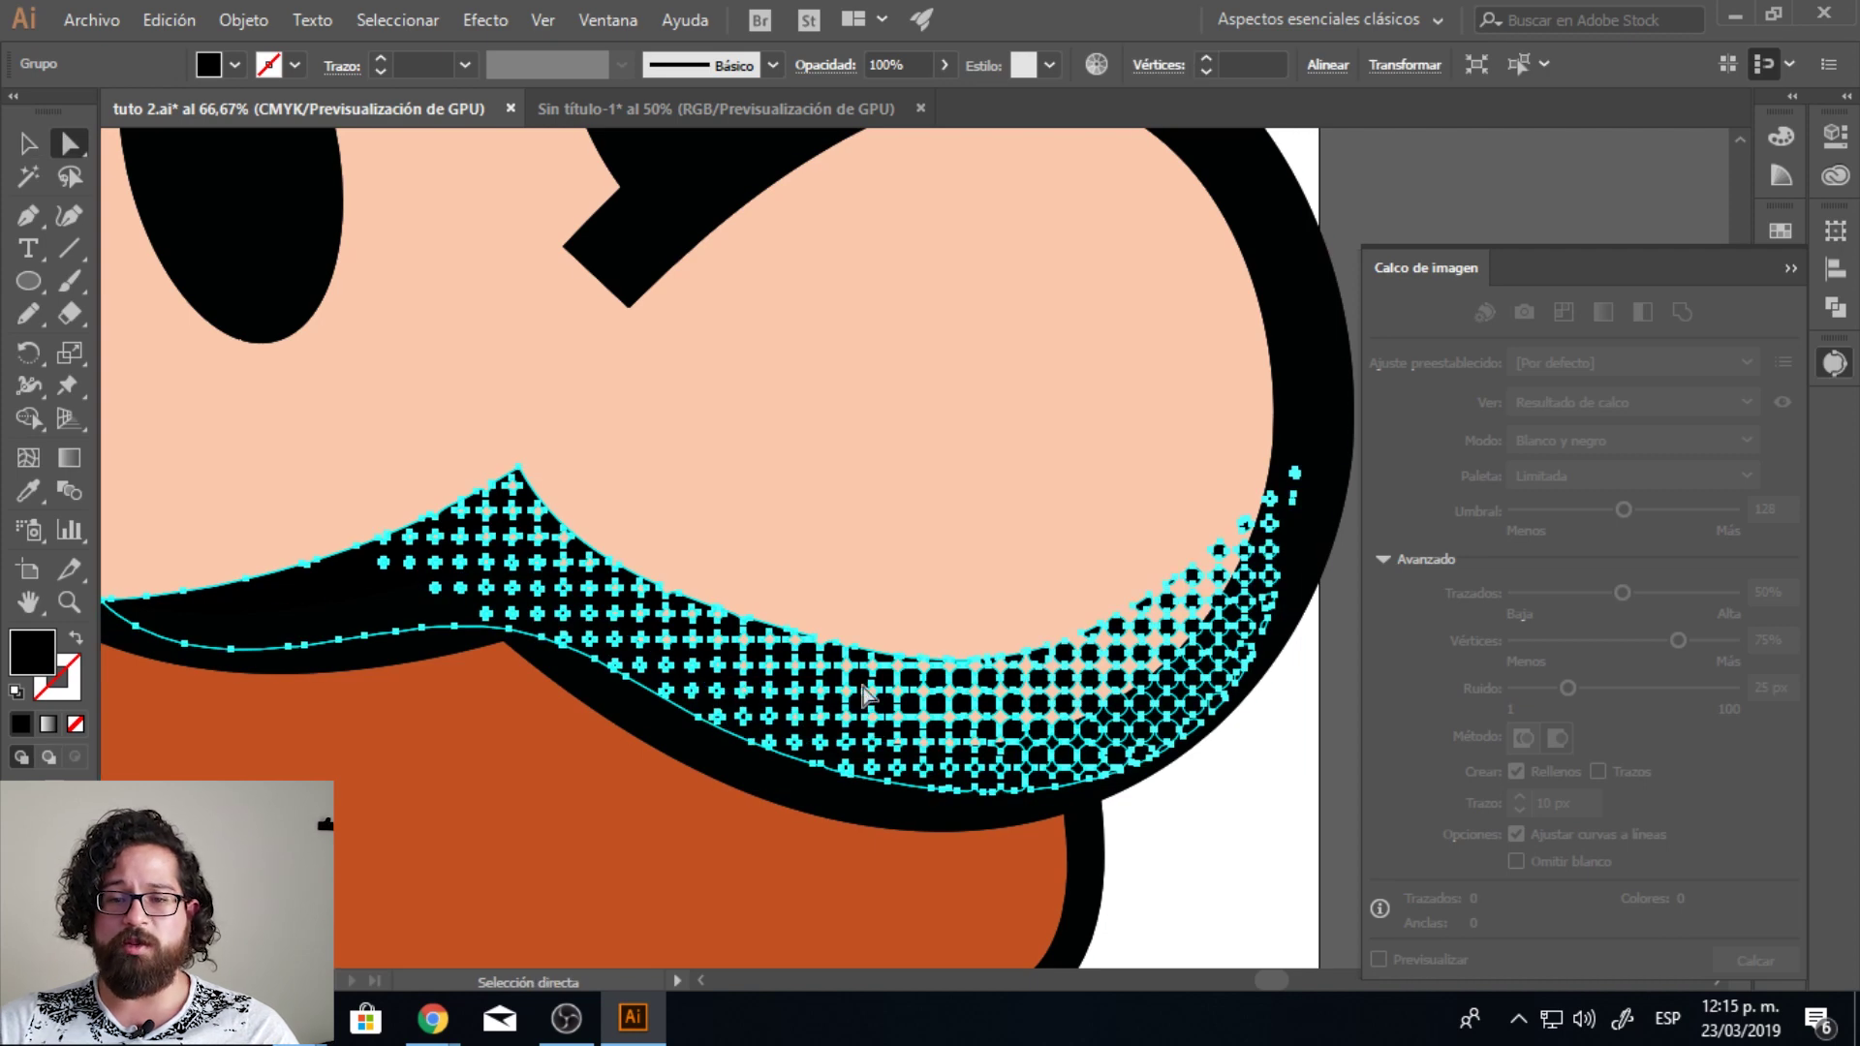
pyautogui.press('v')
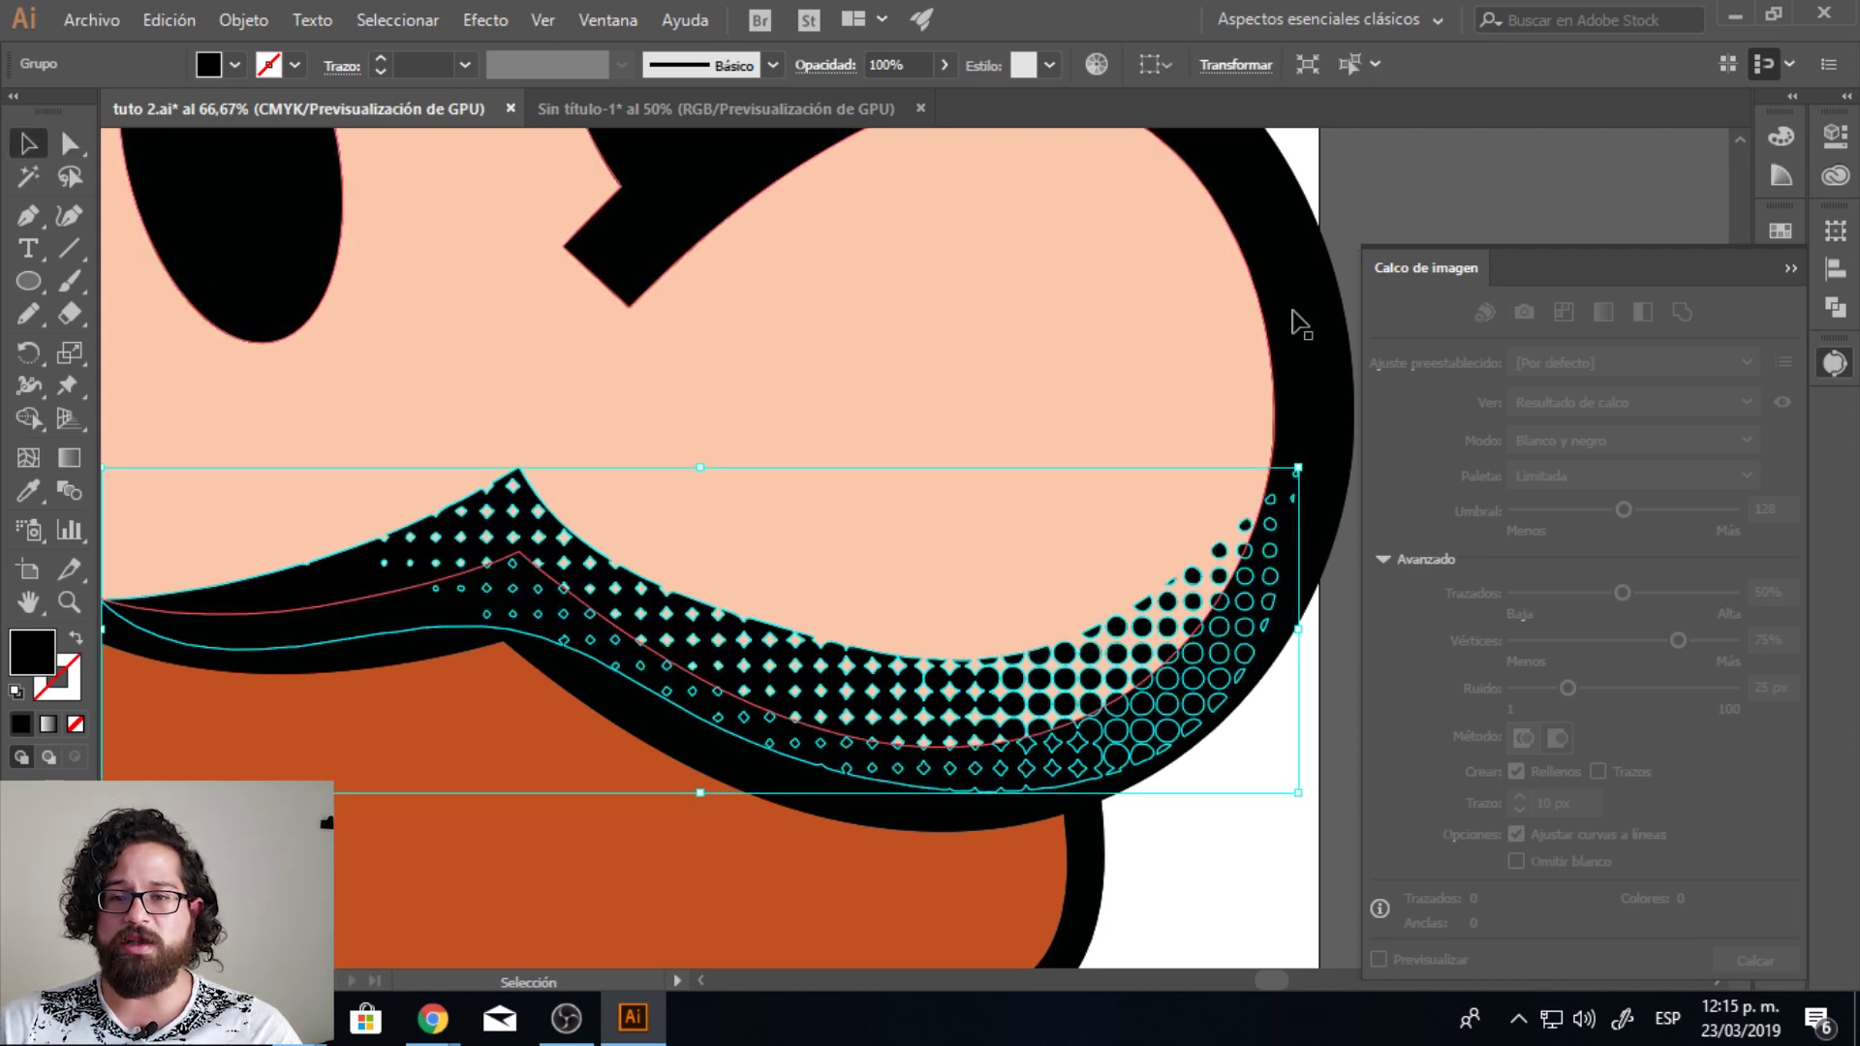
pyautogui.click(1370, 188)
pyautogui.click(1091, 705)
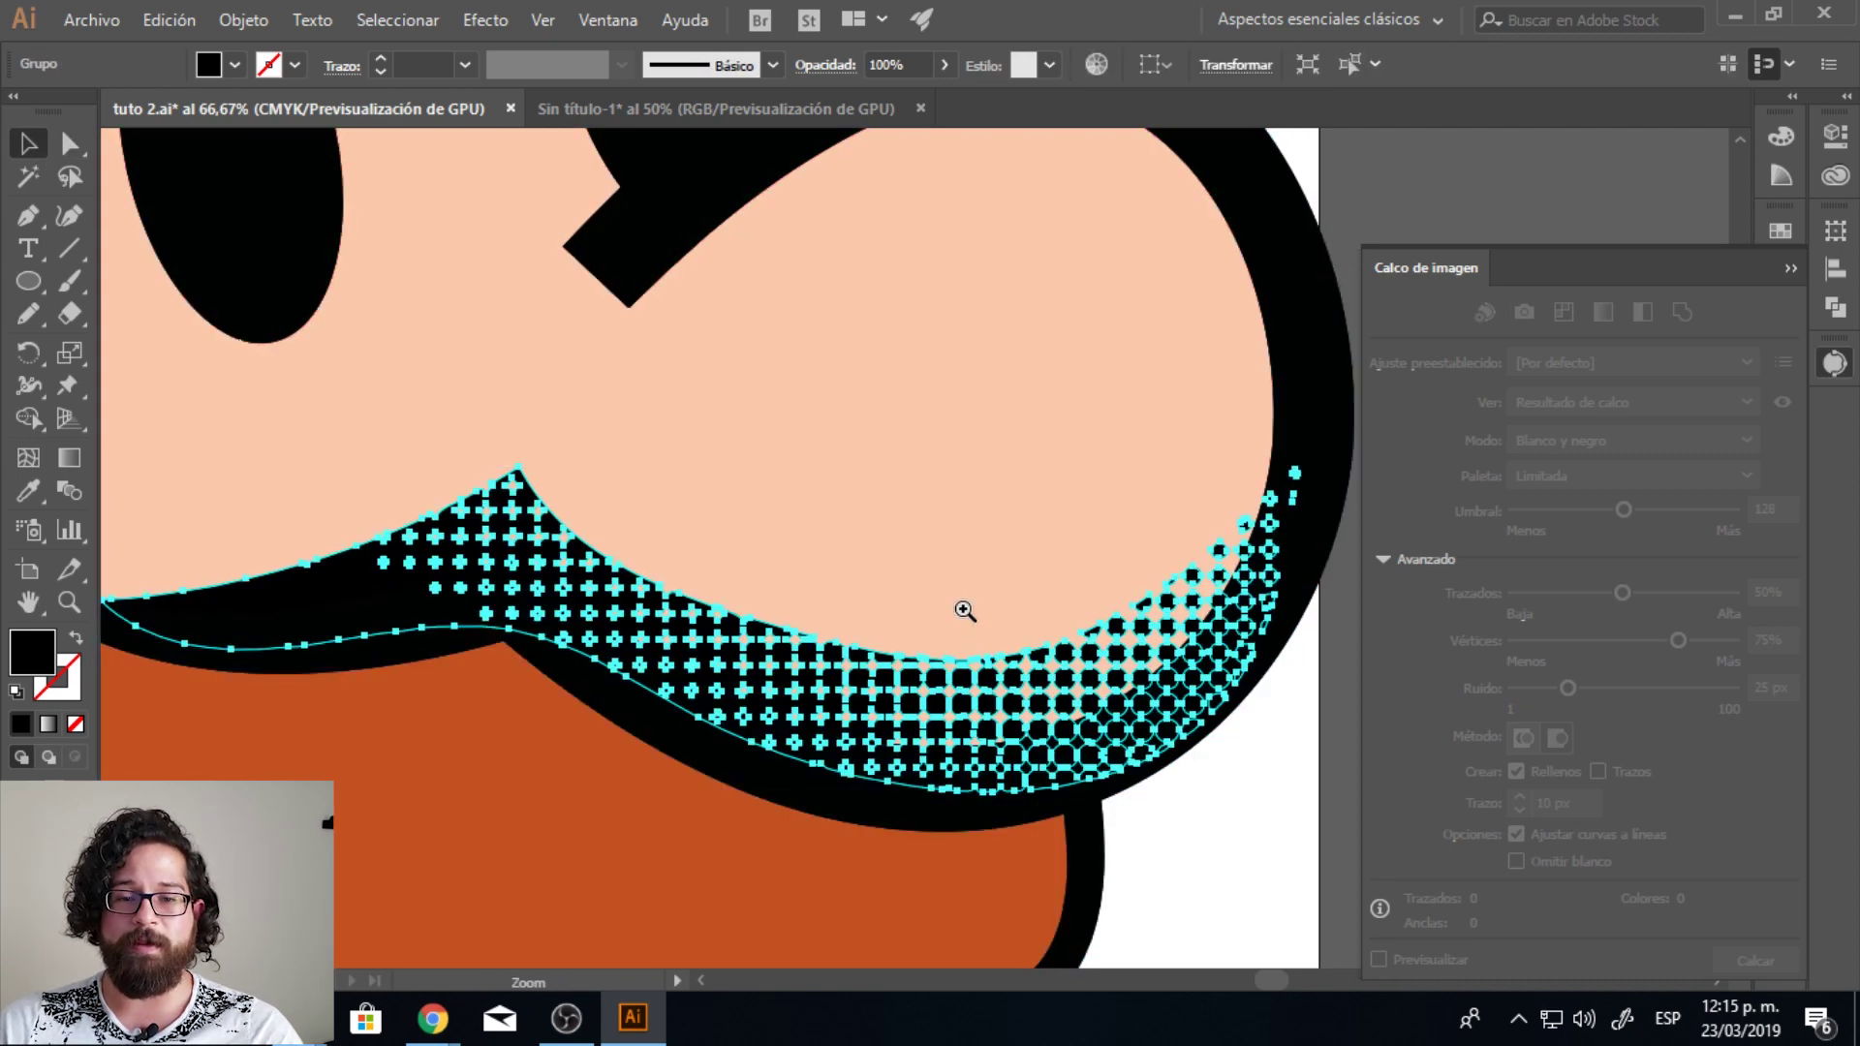
pyautogui.keyDown('ctrl'); pyautogui.keyDown('alt'); pyautogui.click(930, 556); pyautogui.keyUp('alt'); pyautogui.keyUp('ctrl')
pyautogui.keyDown('ctrl'); pyautogui.keyDown('alt'); pyautogui.click(848, 461); pyautogui.keyUp('alt'); pyautogui.keyUp('ctrl')
pyautogui.moveTo(847, 461); pyautogui.dragTo(945, 528)
pyautogui.click(829, 386)
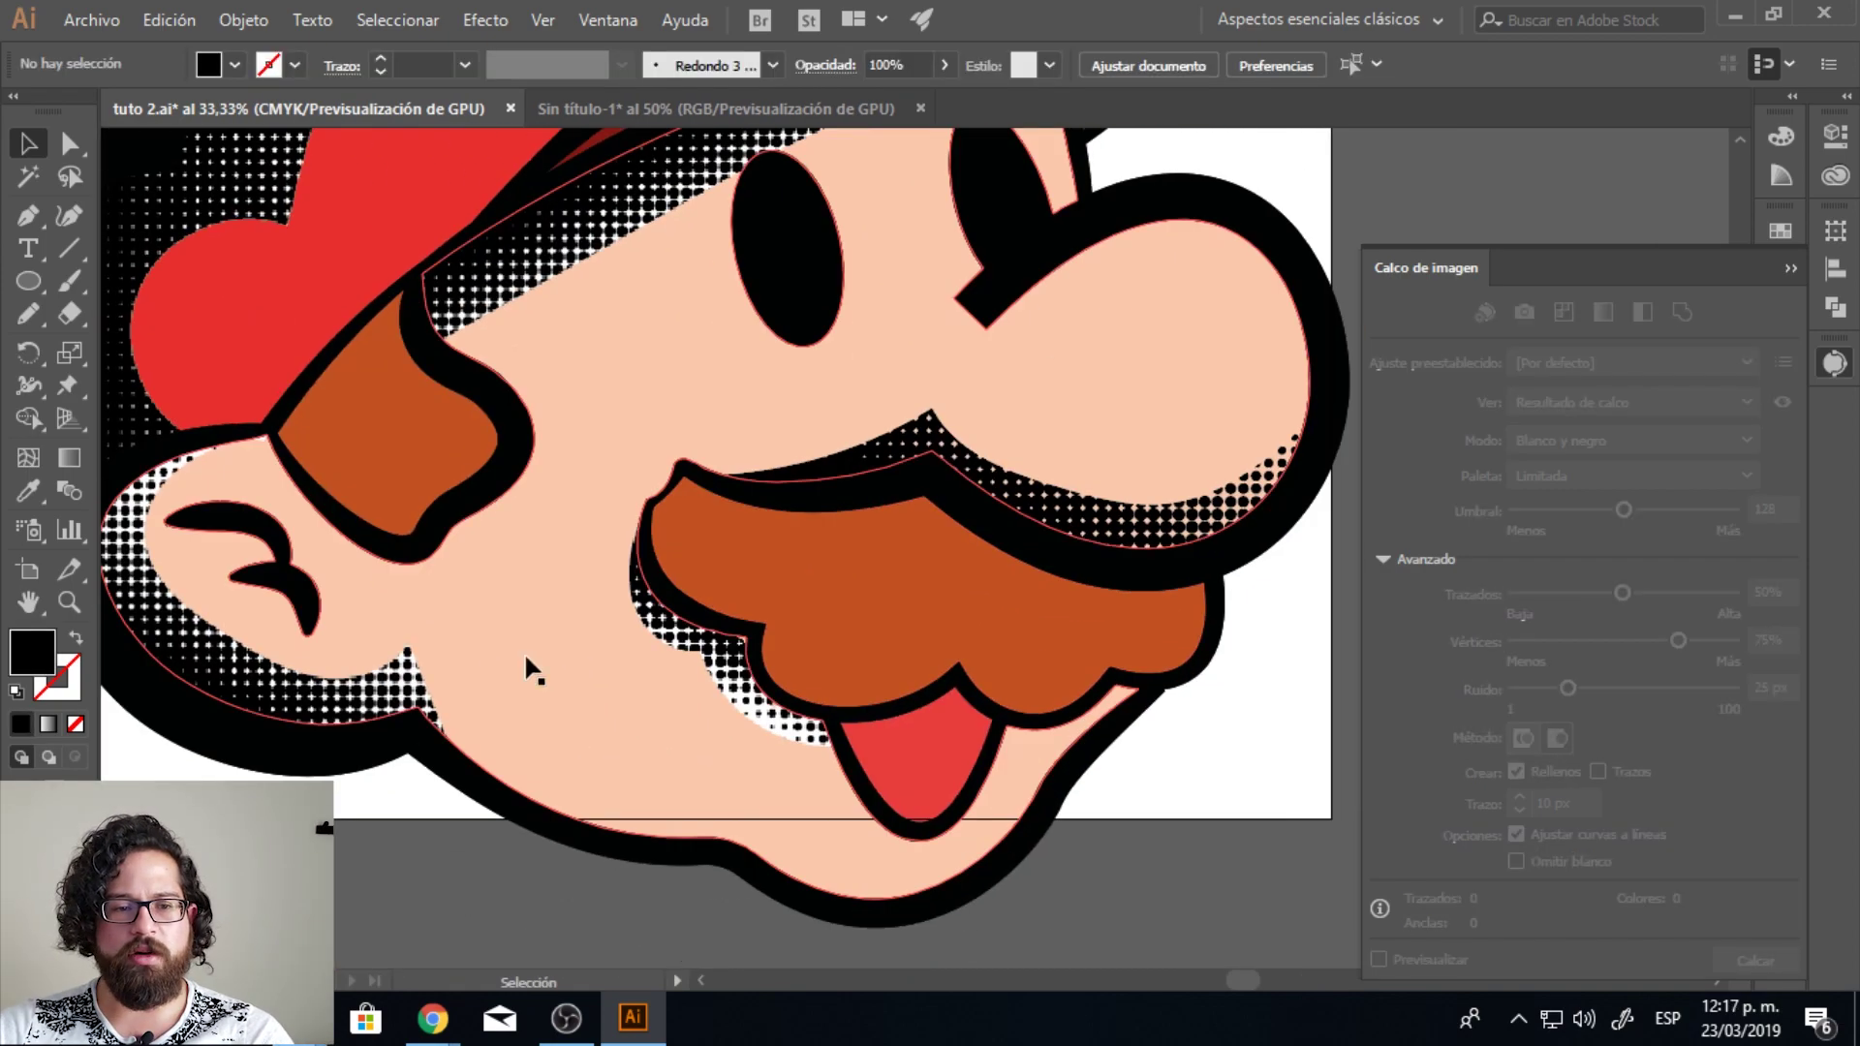
# Step: Trace the cheek image as a black-and-white logo omitting white, threshold 166, paths 67%, and expand it
pyautogui.click(527, 665)
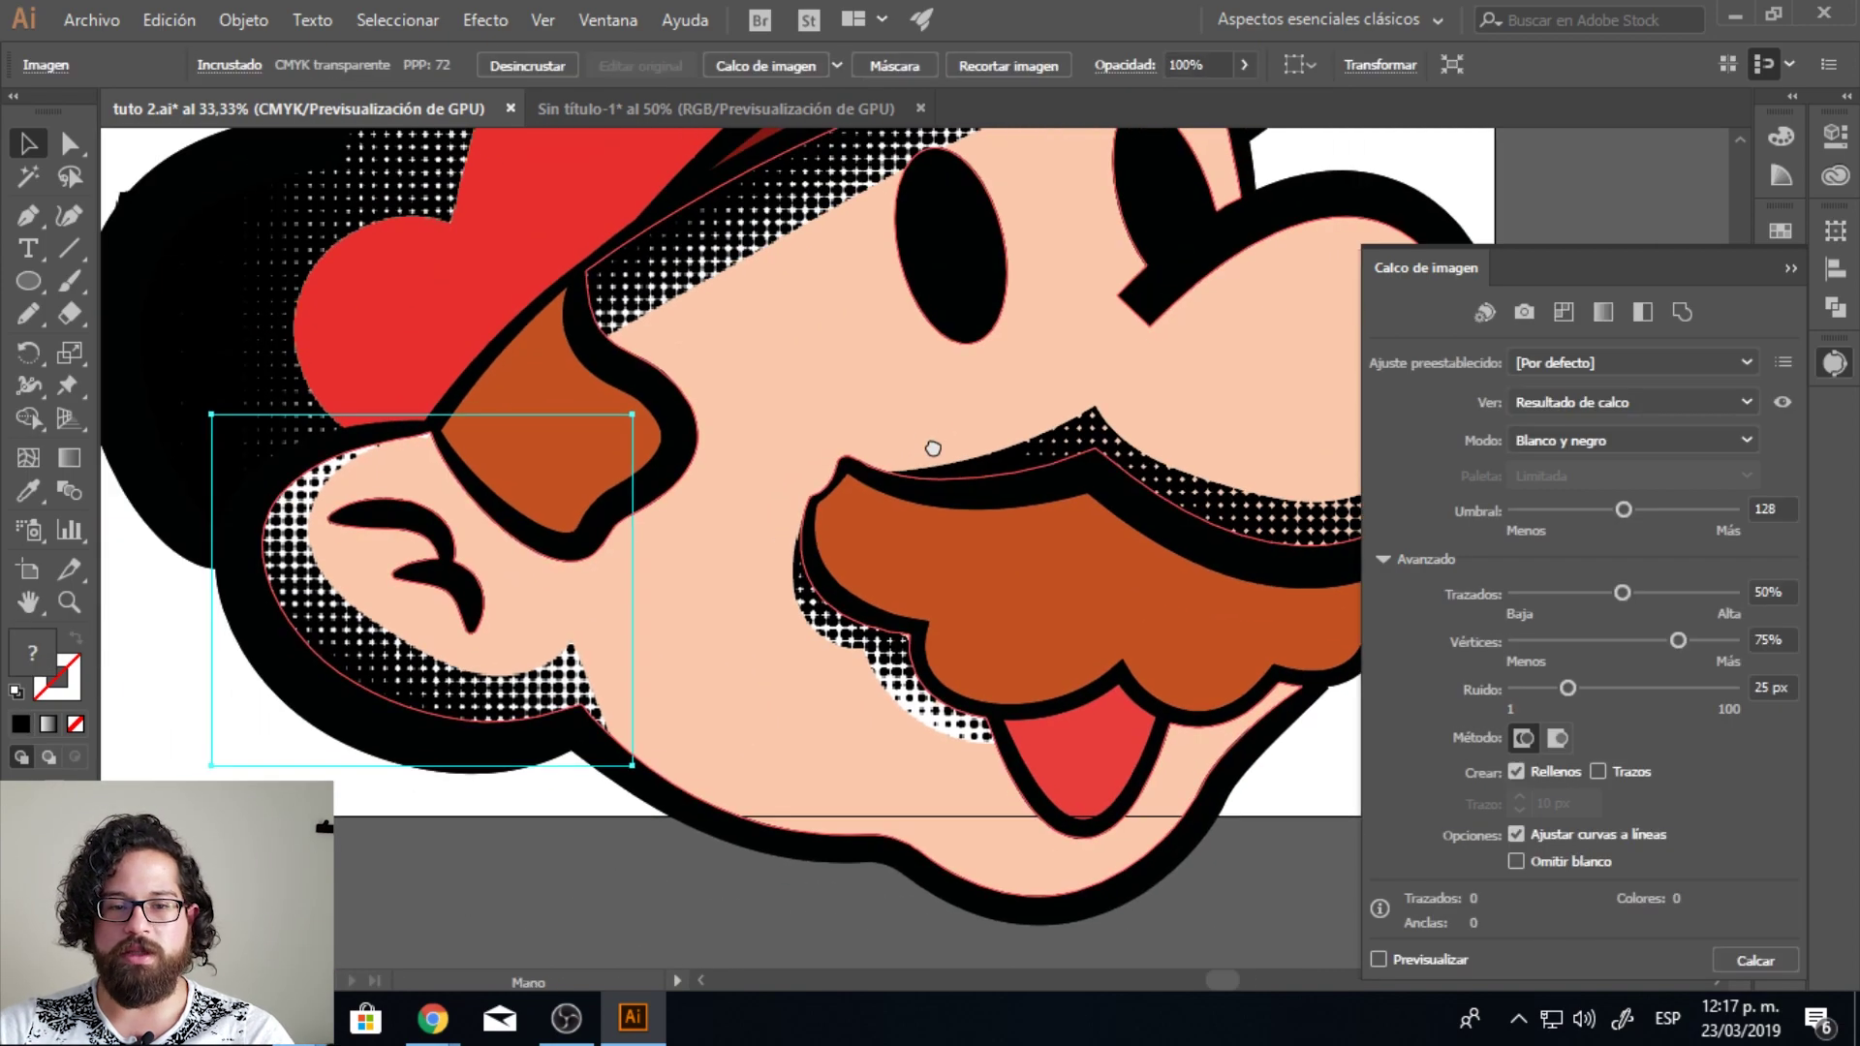
pyautogui.click(836, 65)
pyautogui.click(953, 341)
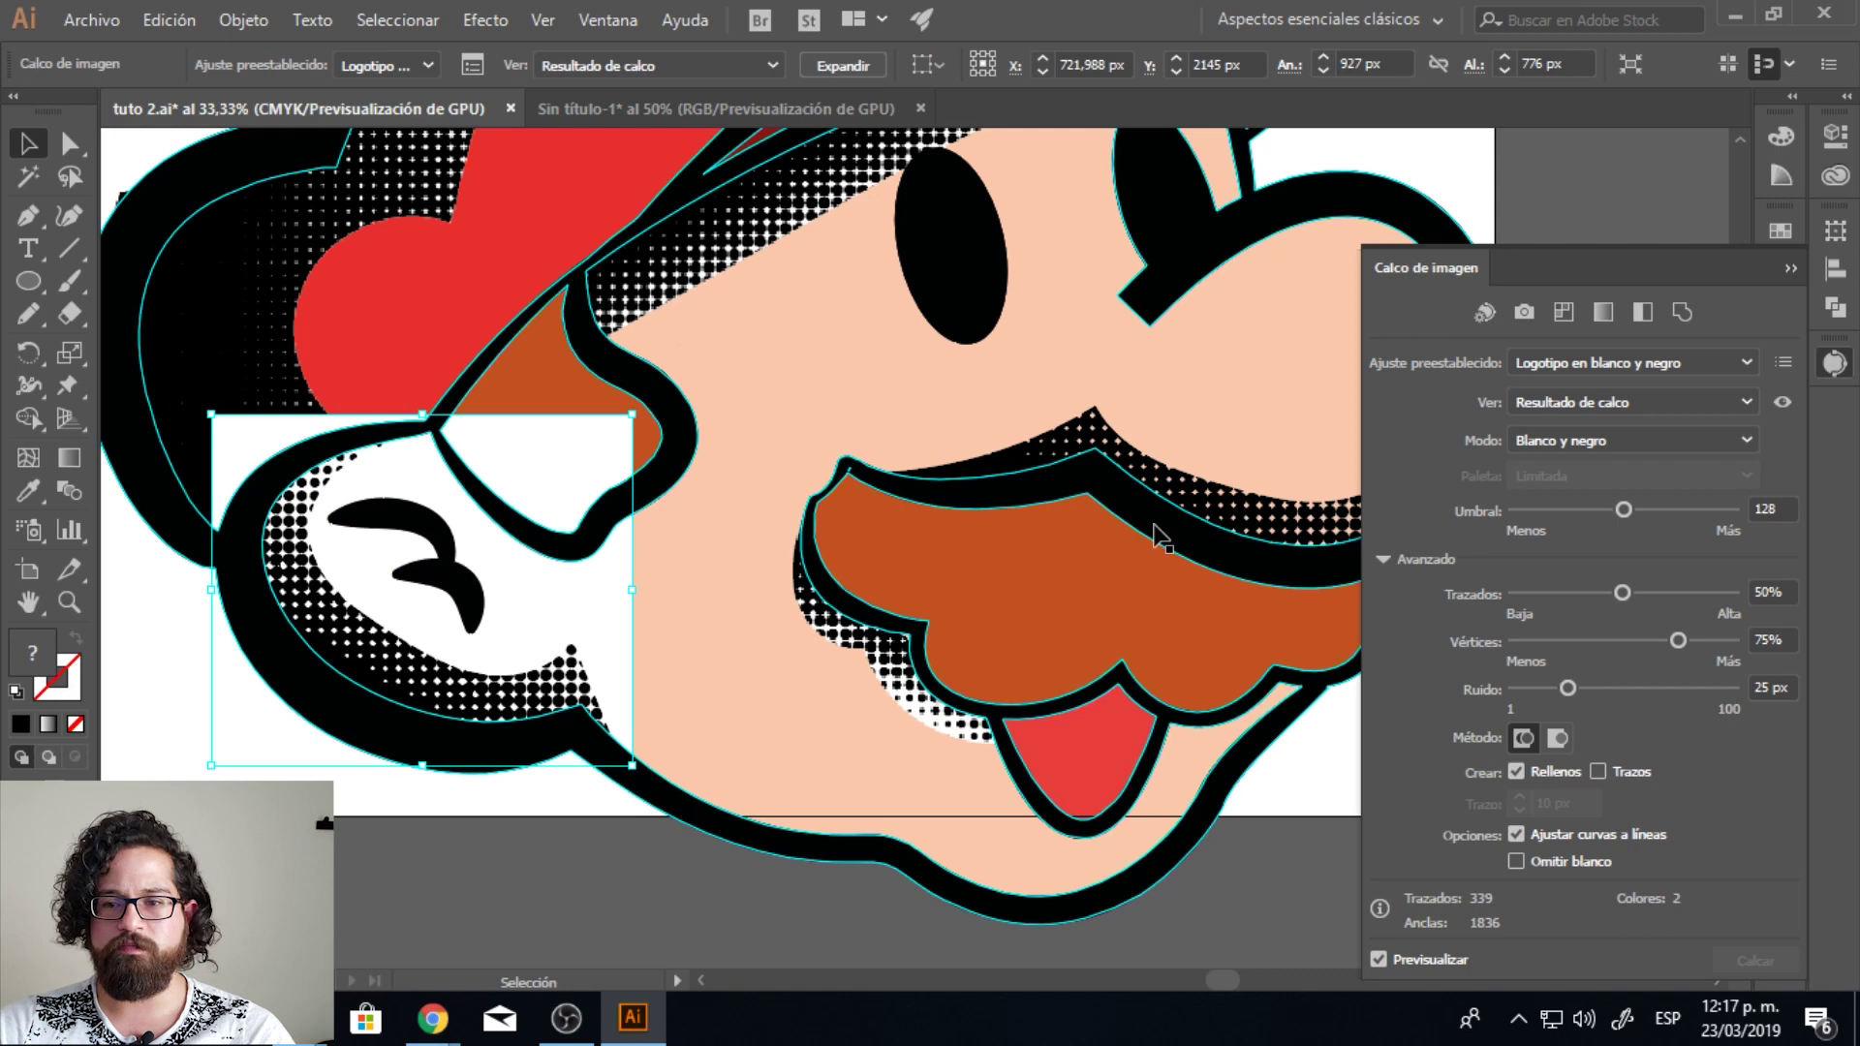
pyautogui.click(1517, 861)
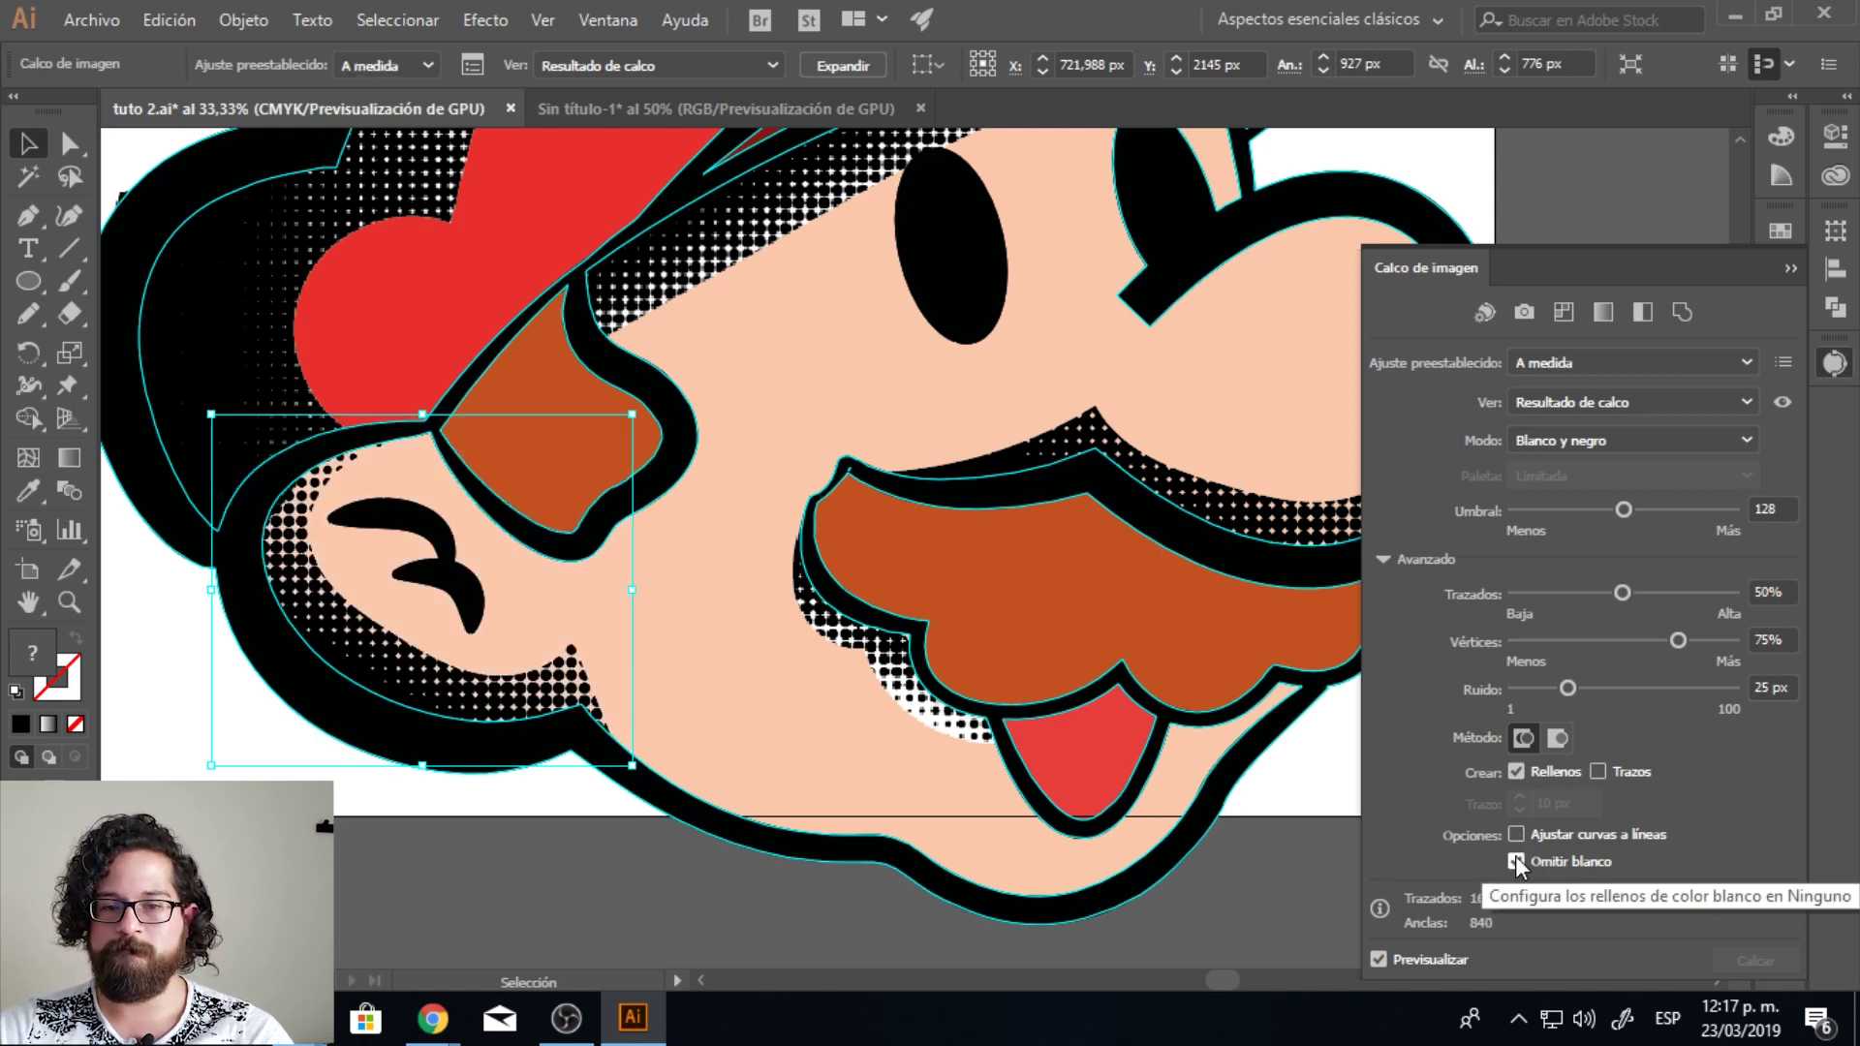
pyautogui.hotkey('ctrl', '+')
pyautogui.hotkey('ctrl', '+')
pyautogui.moveTo(1623, 510)
pyautogui.mouseDown()
pyautogui.moveTo(1588, 556)
pyautogui.moveTo(1658, 525)
pyautogui.mouseUp()
pyautogui.moveTo(1621, 592); pyautogui.dragTo(1660, 593)
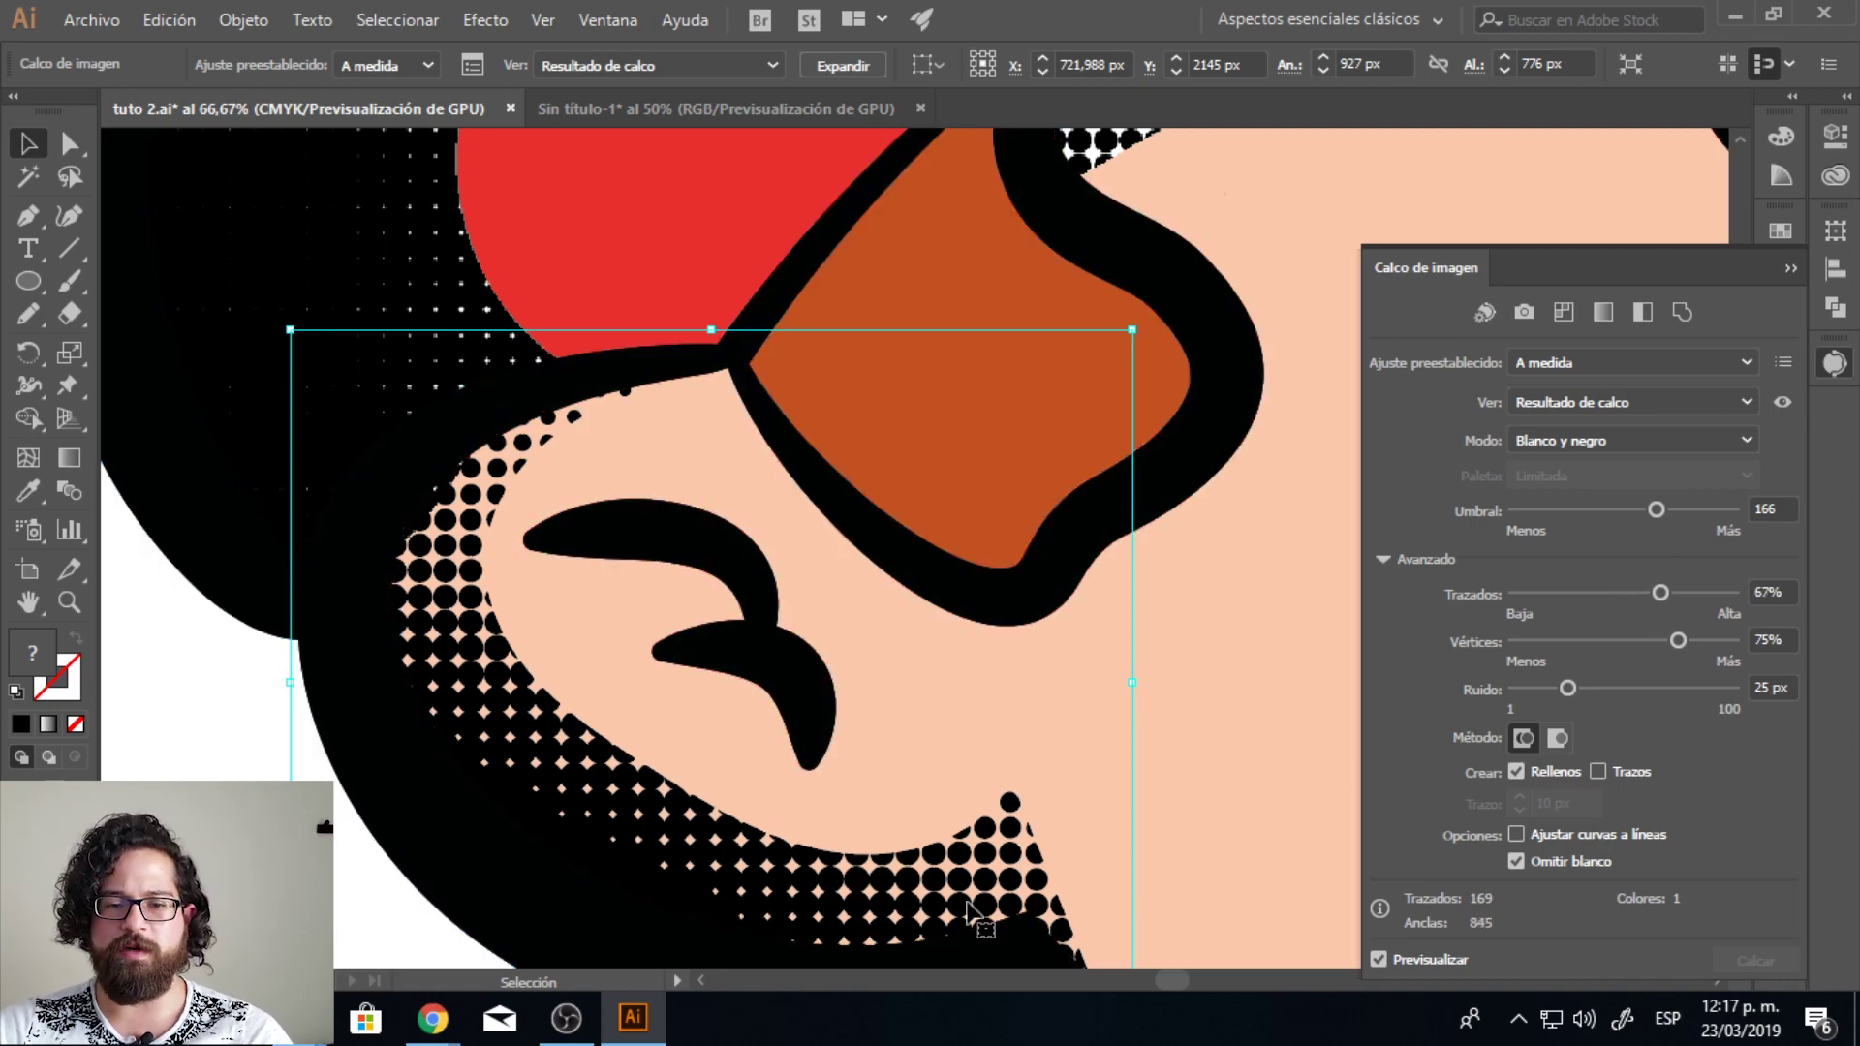
pyautogui.click(839, 65)
pyautogui.hotkey('ctrl', '-')
pyautogui.hotkey('ctrl', '-')
pyautogui.hotkey('ctrl', '-')
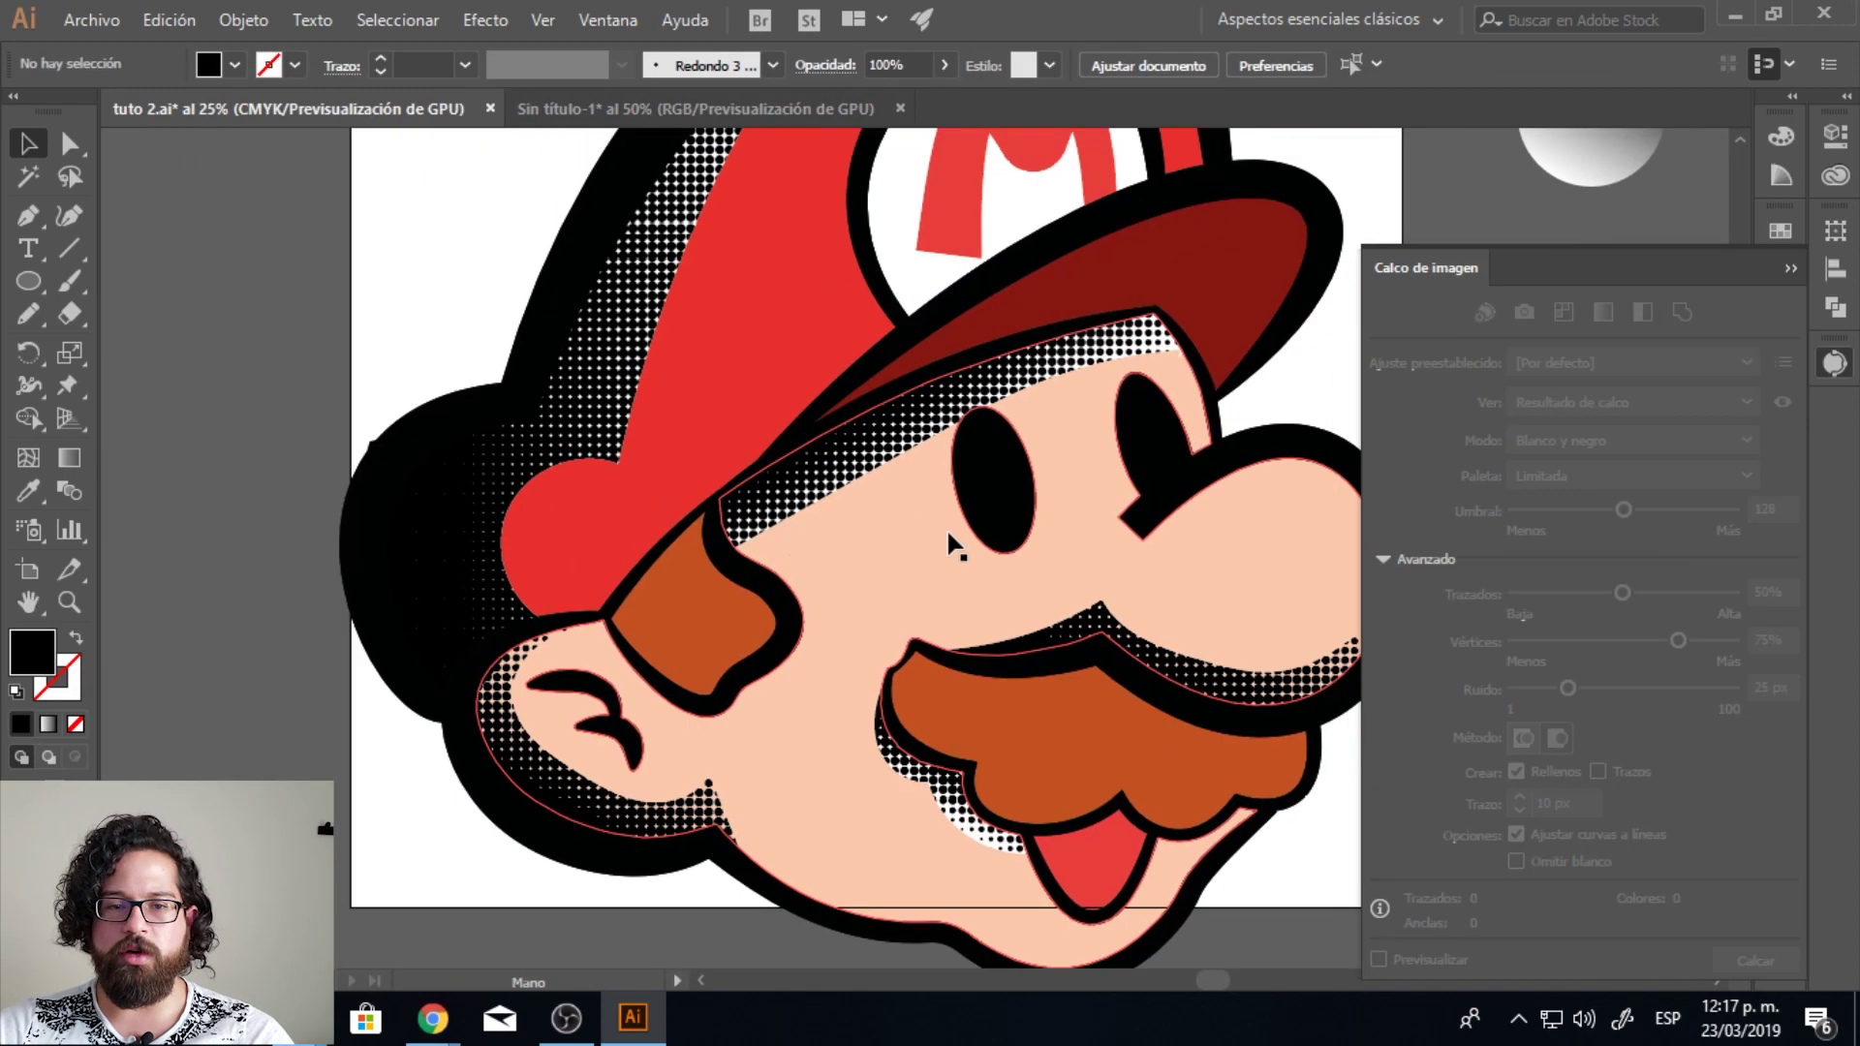
pyautogui.hotkey('ctrl', 'z')
# Step: Trace the large cap shading image with the Logotipo en blanco y negro preset, omitting white
pyautogui.click(839, 65)
pyautogui.click(910, 341)
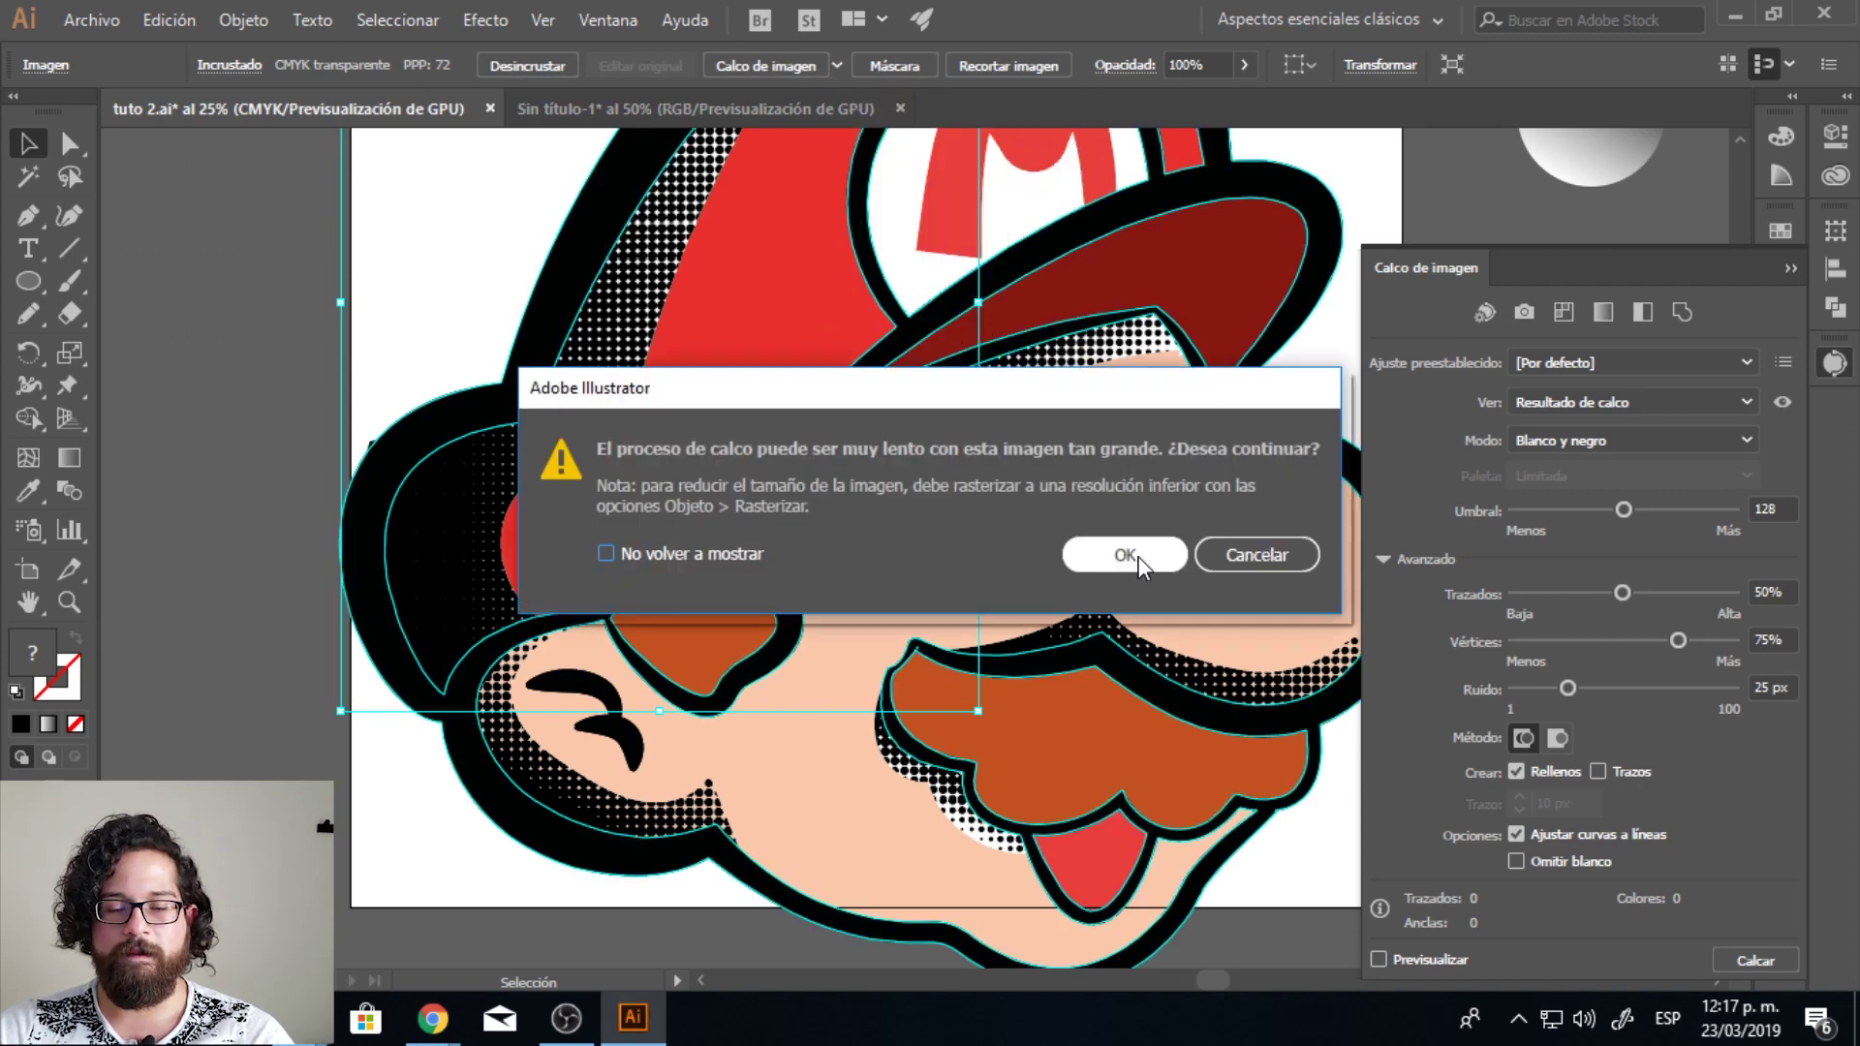
pyautogui.click(1116, 554)
pyautogui.click(1515, 860)
pyautogui.hotkey('ctrl', '+')
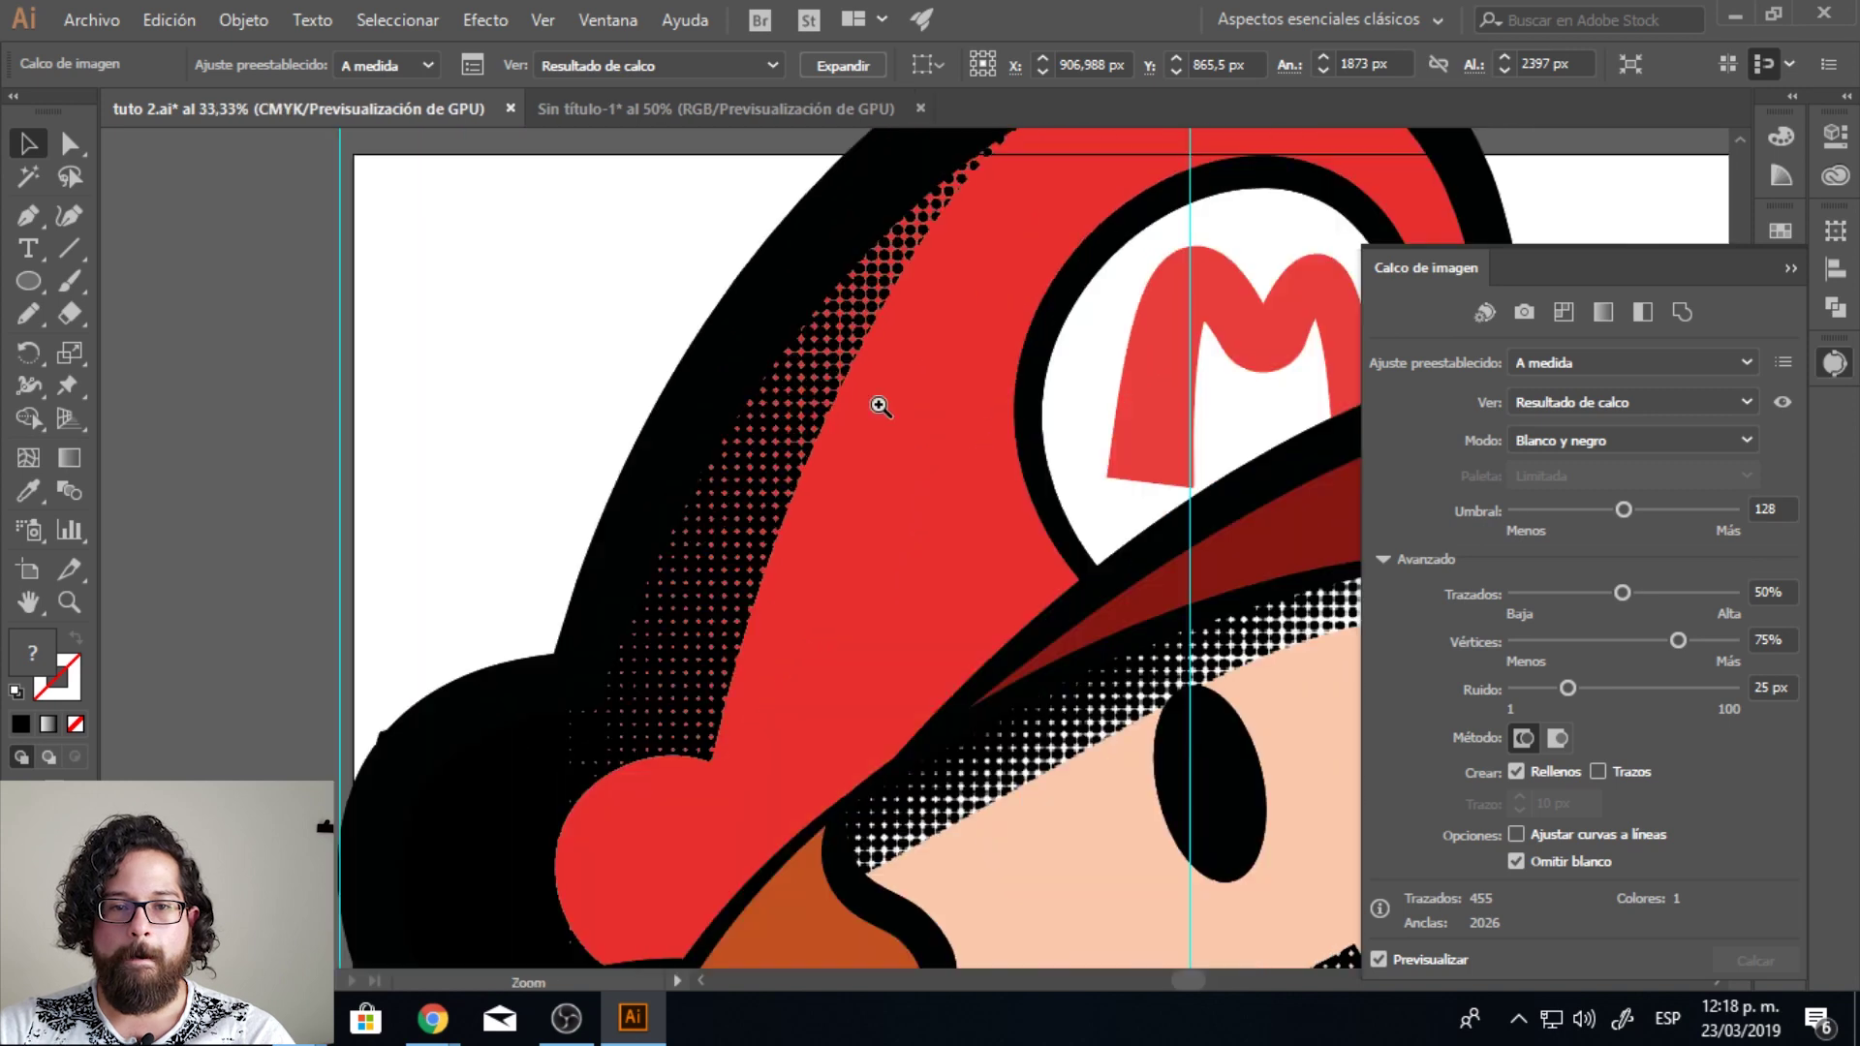
pyautogui.hotkey('ctrl', '+')
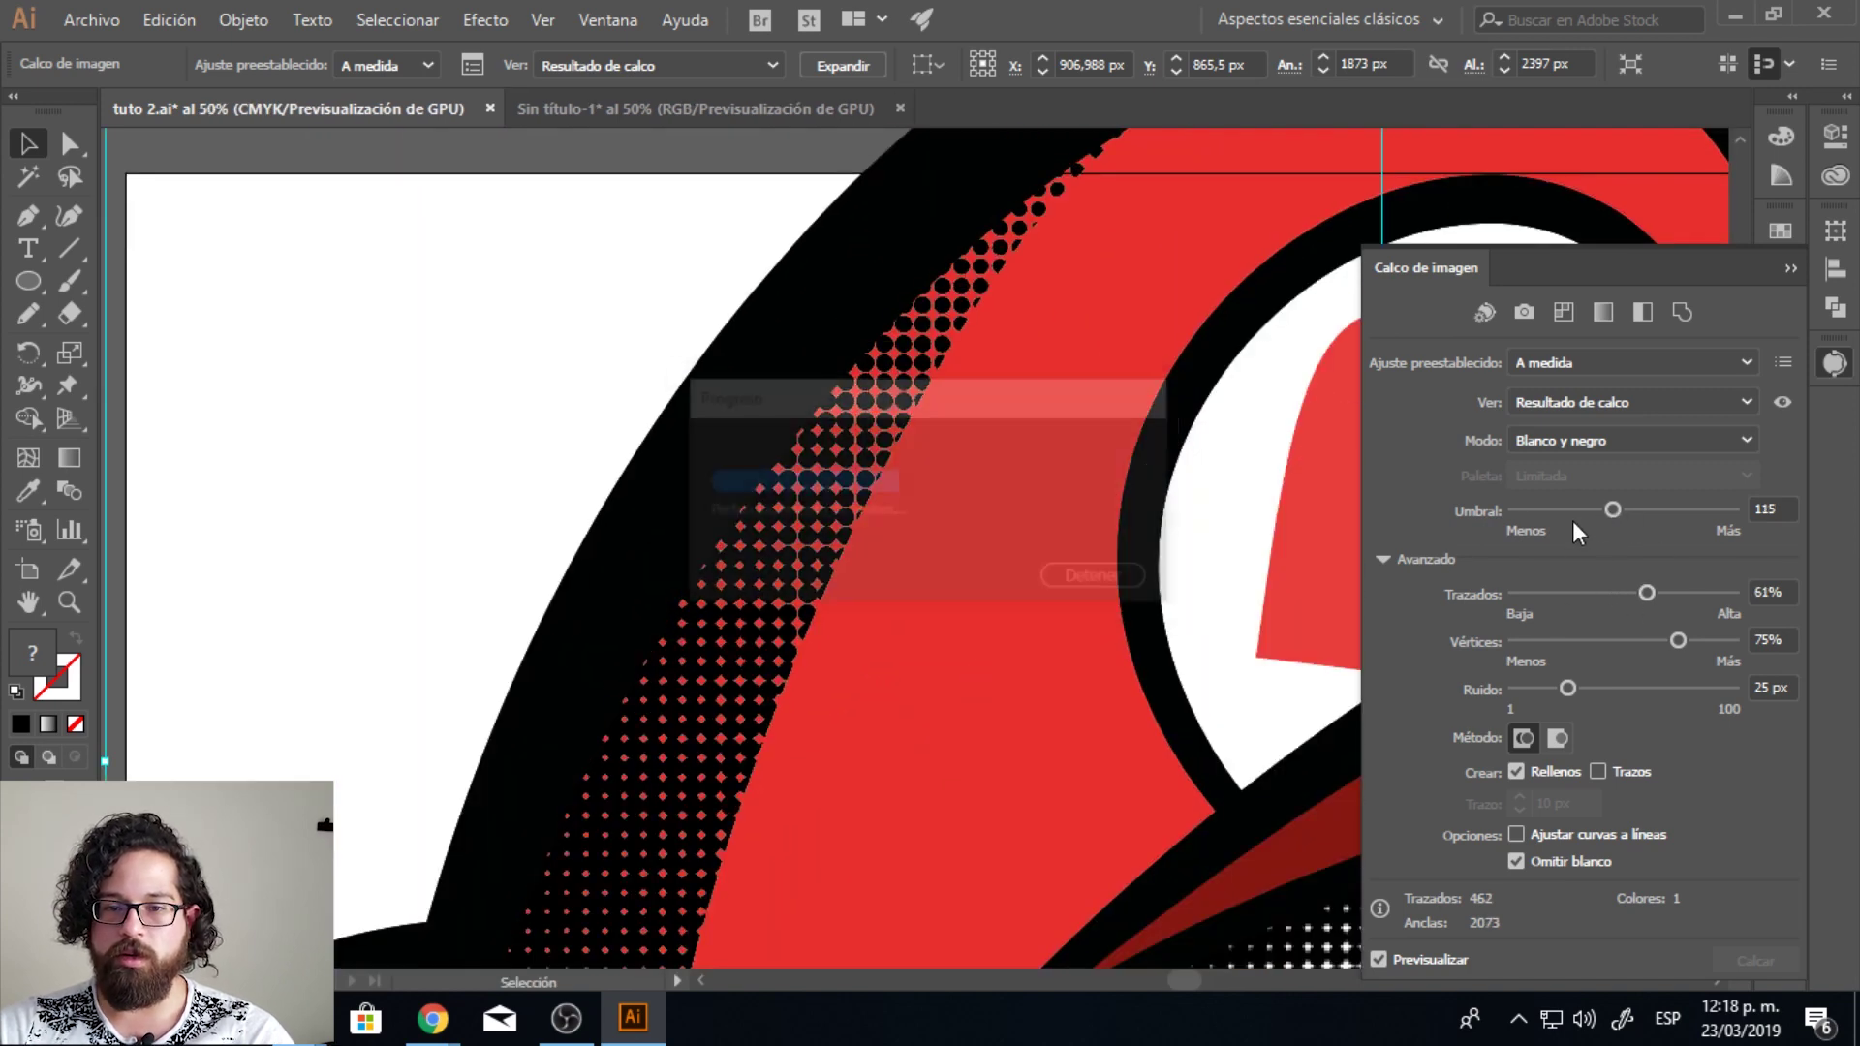
pyautogui.keyDown('ctrl'); pyautogui.keyDown('alt'); pyautogui.click(979, 543); pyautogui.keyUp('alt'); pyautogui.keyUp('ctrl')
pyautogui.click(834, 62)
pyautogui.click(951, 335)
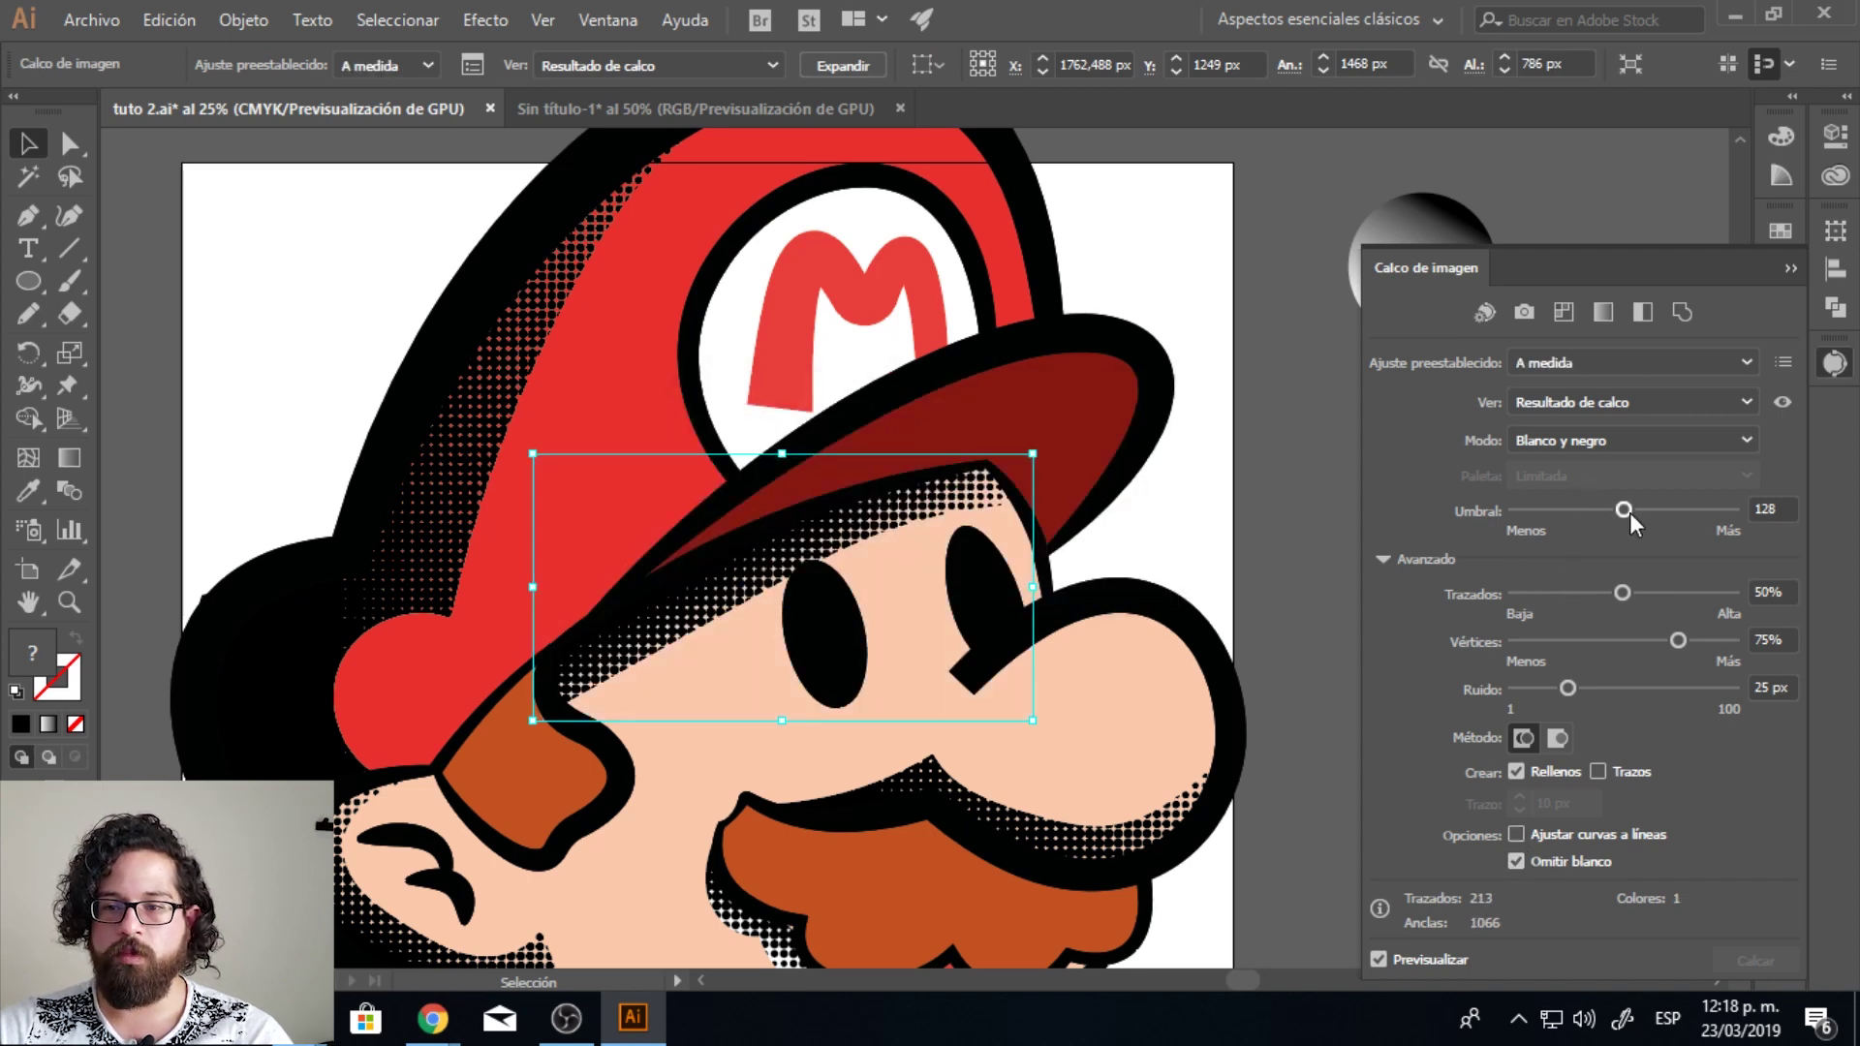
pyautogui.hotkey('ctrl', 'z')
pyautogui.hotkey('ctrl', 'z')
# Step: Trace the lower moustache image without white, then expand the cap-and-eye shading trace into dots
pyautogui.click(836, 65)
pyautogui.click(934, 341)
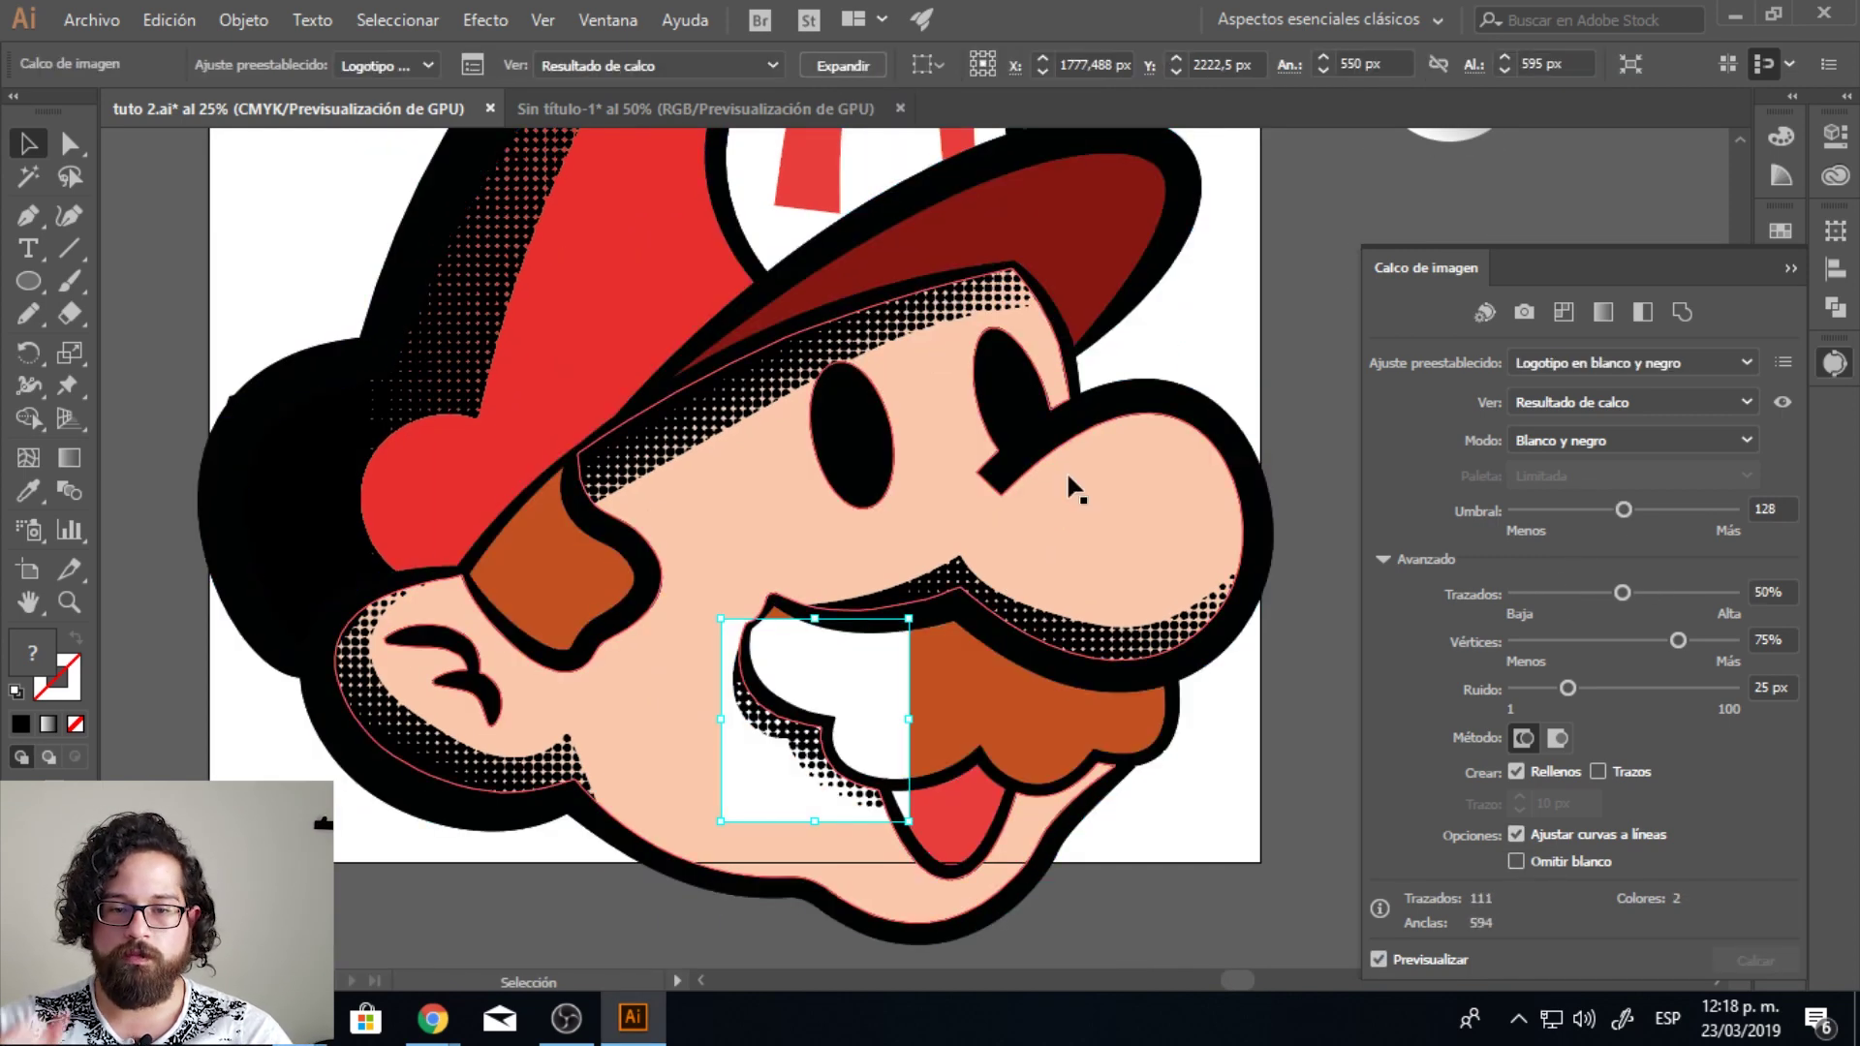
pyautogui.click(1516, 861)
pyautogui.scroll(2, 937, 581)
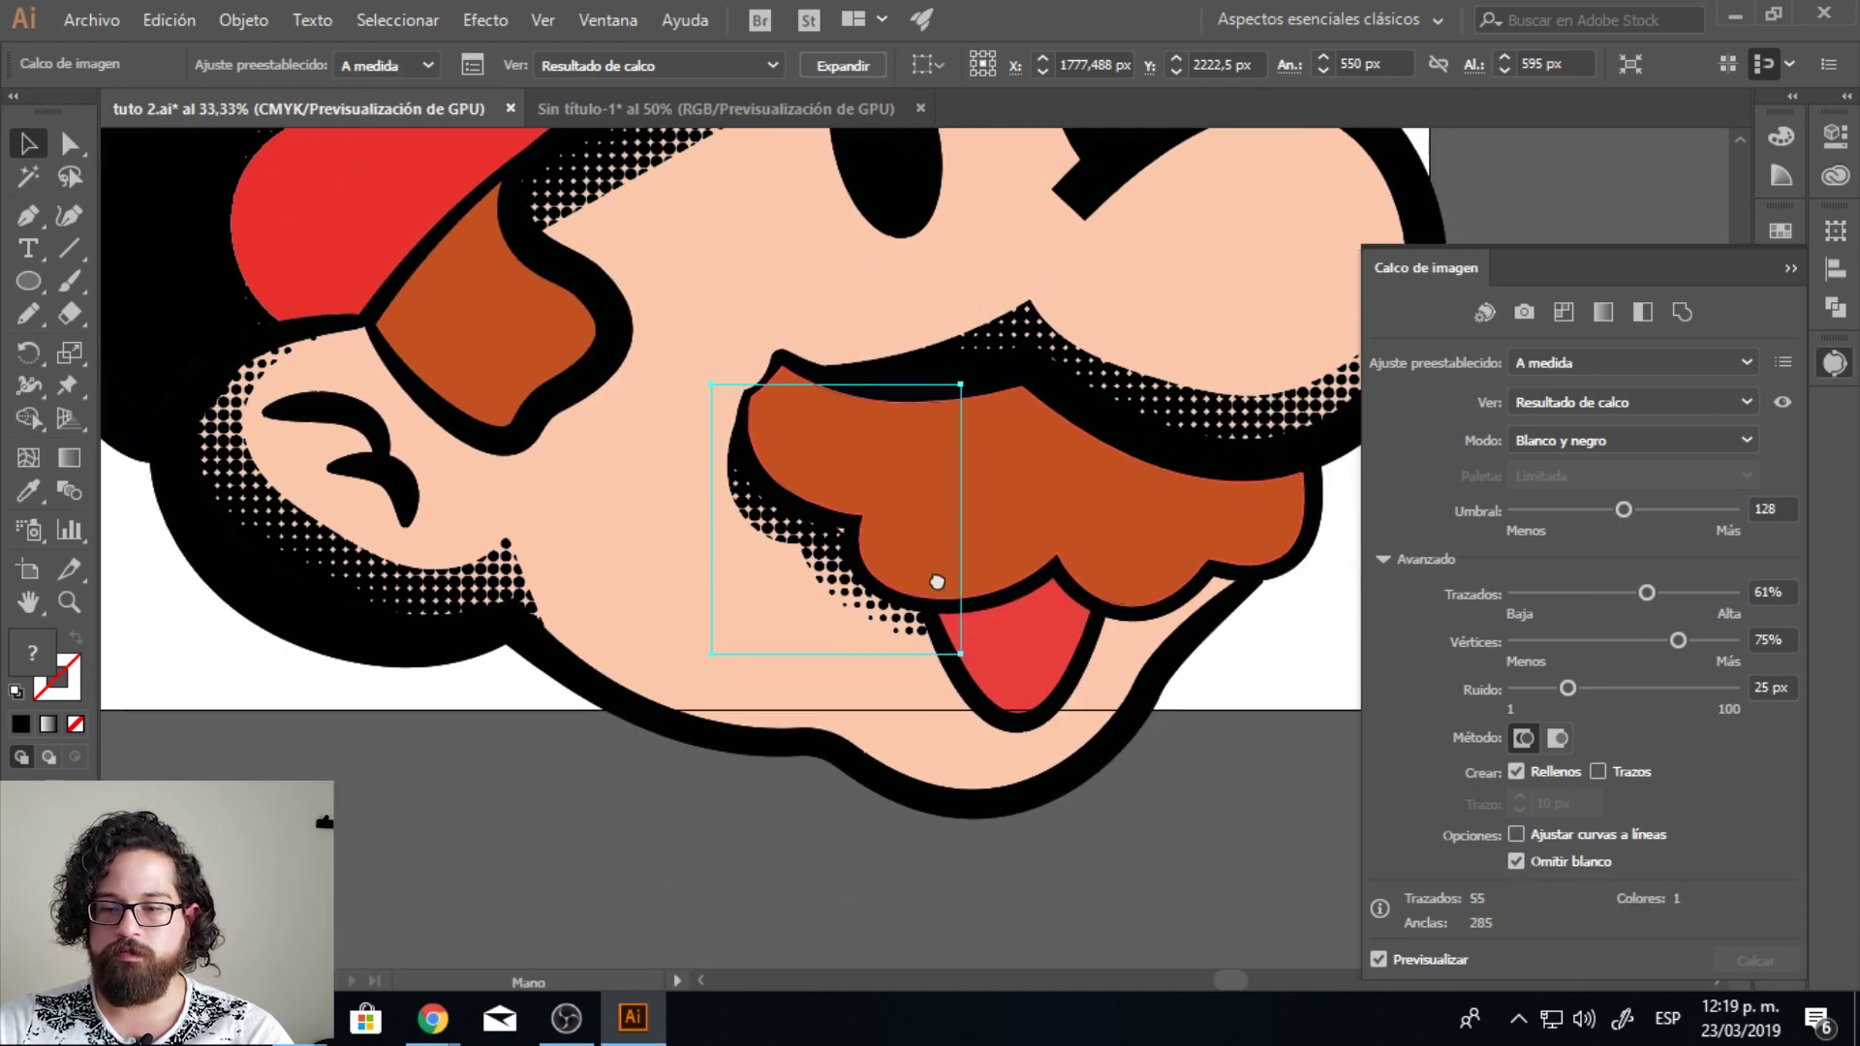
pyautogui.scroll(2, 936, 581)
pyautogui.click(1295, 158)
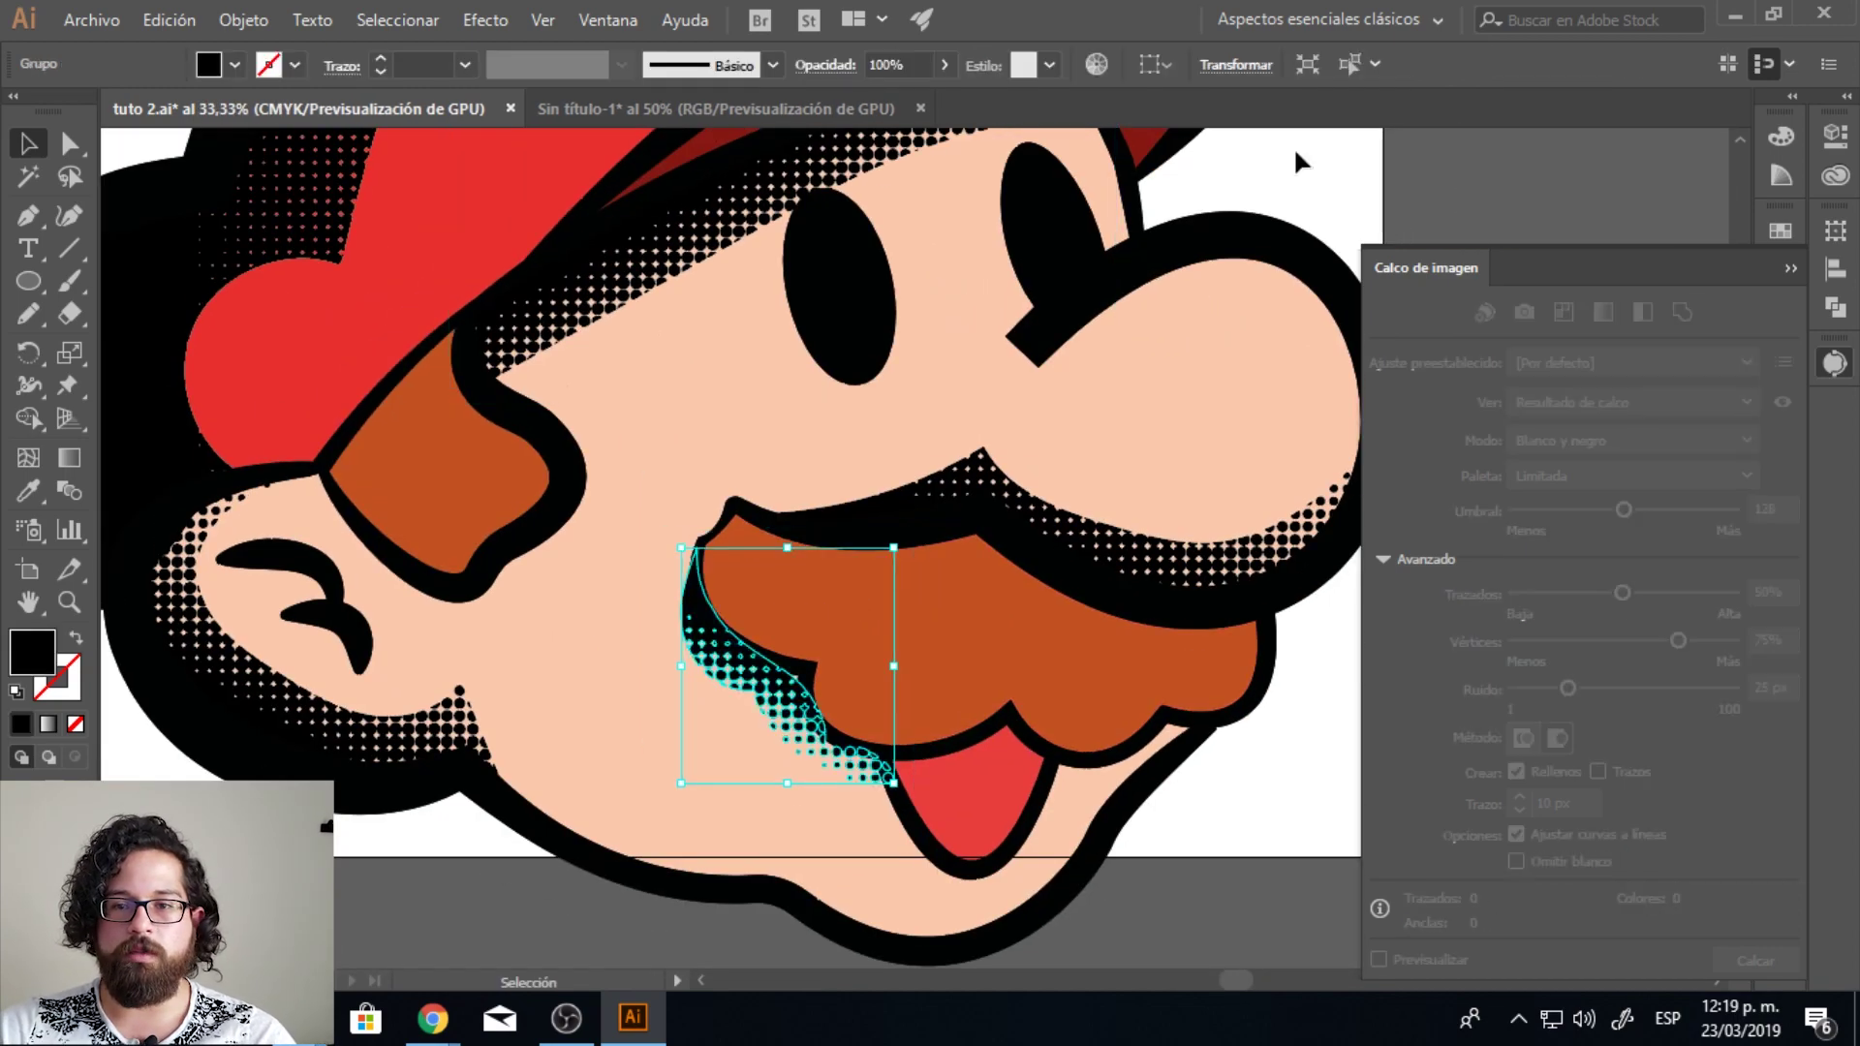
pyautogui.scroll(5, 1066, 291)
pyautogui.click(748, 383)
pyautogui.click(843, 65)
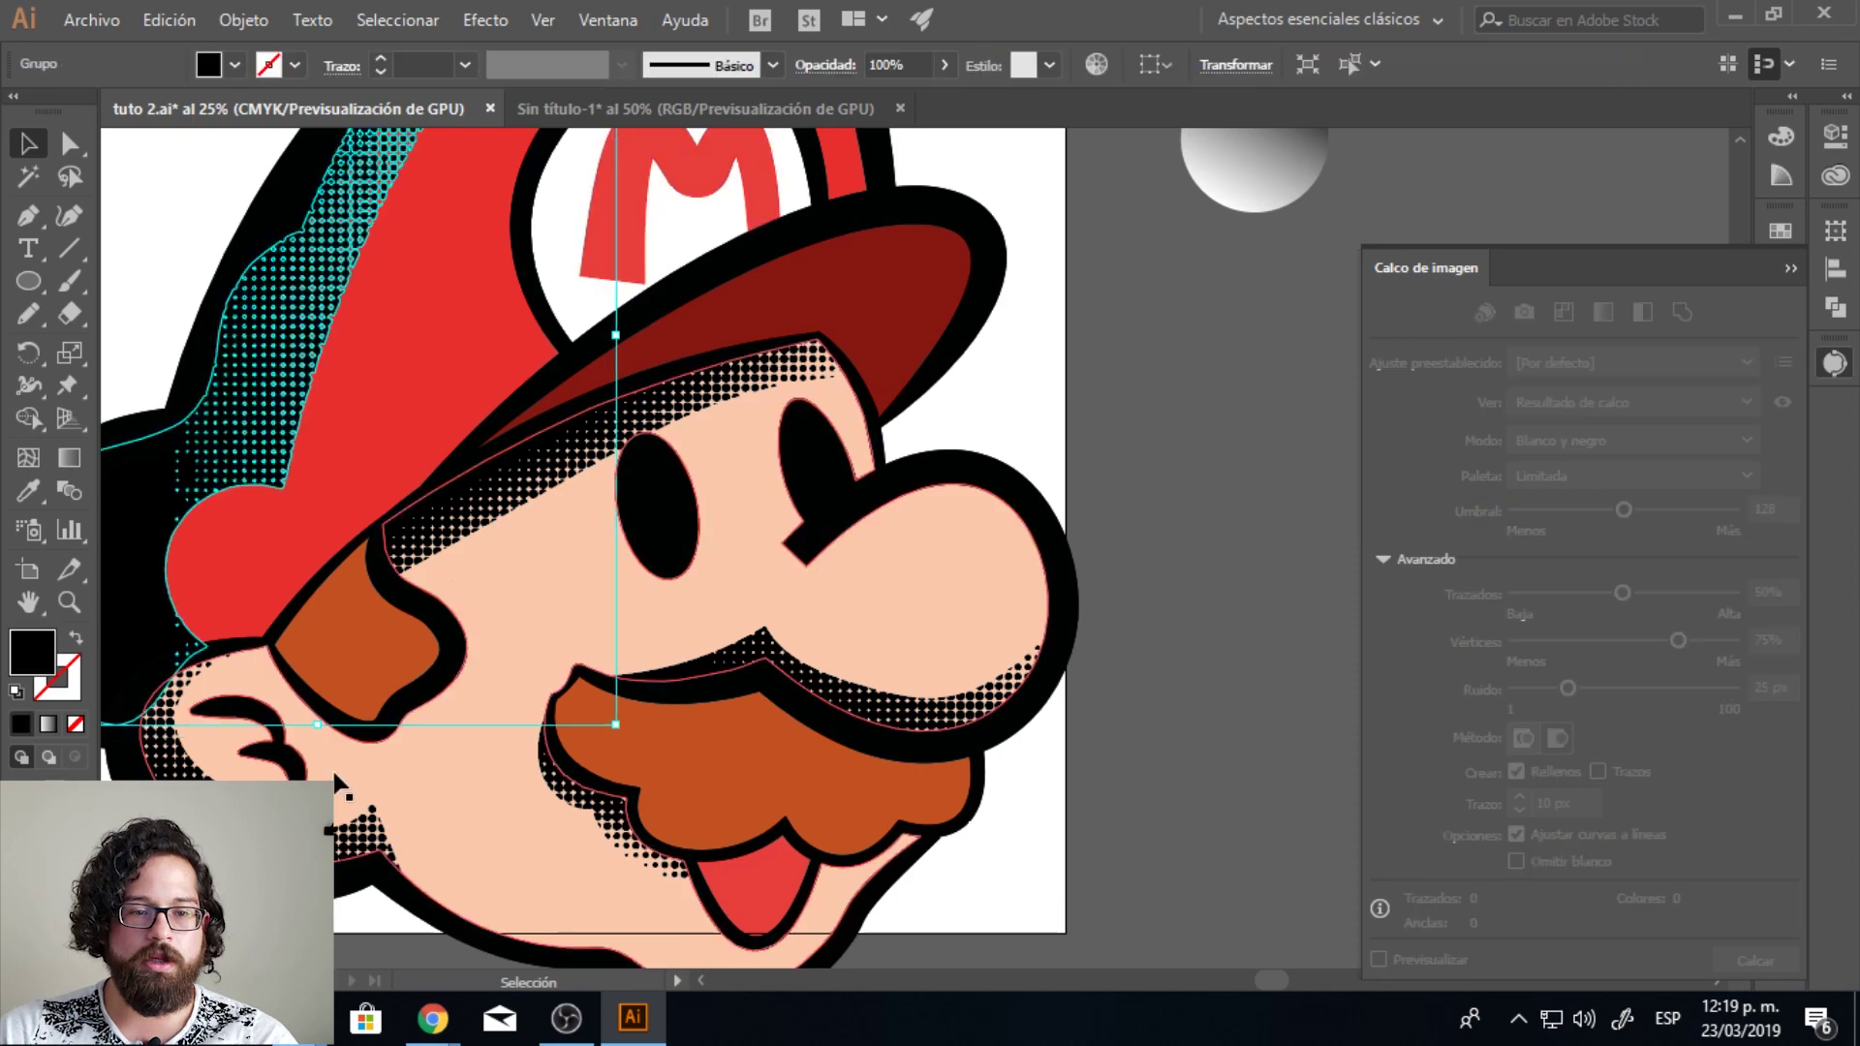
pyautogui.click(427, 760)
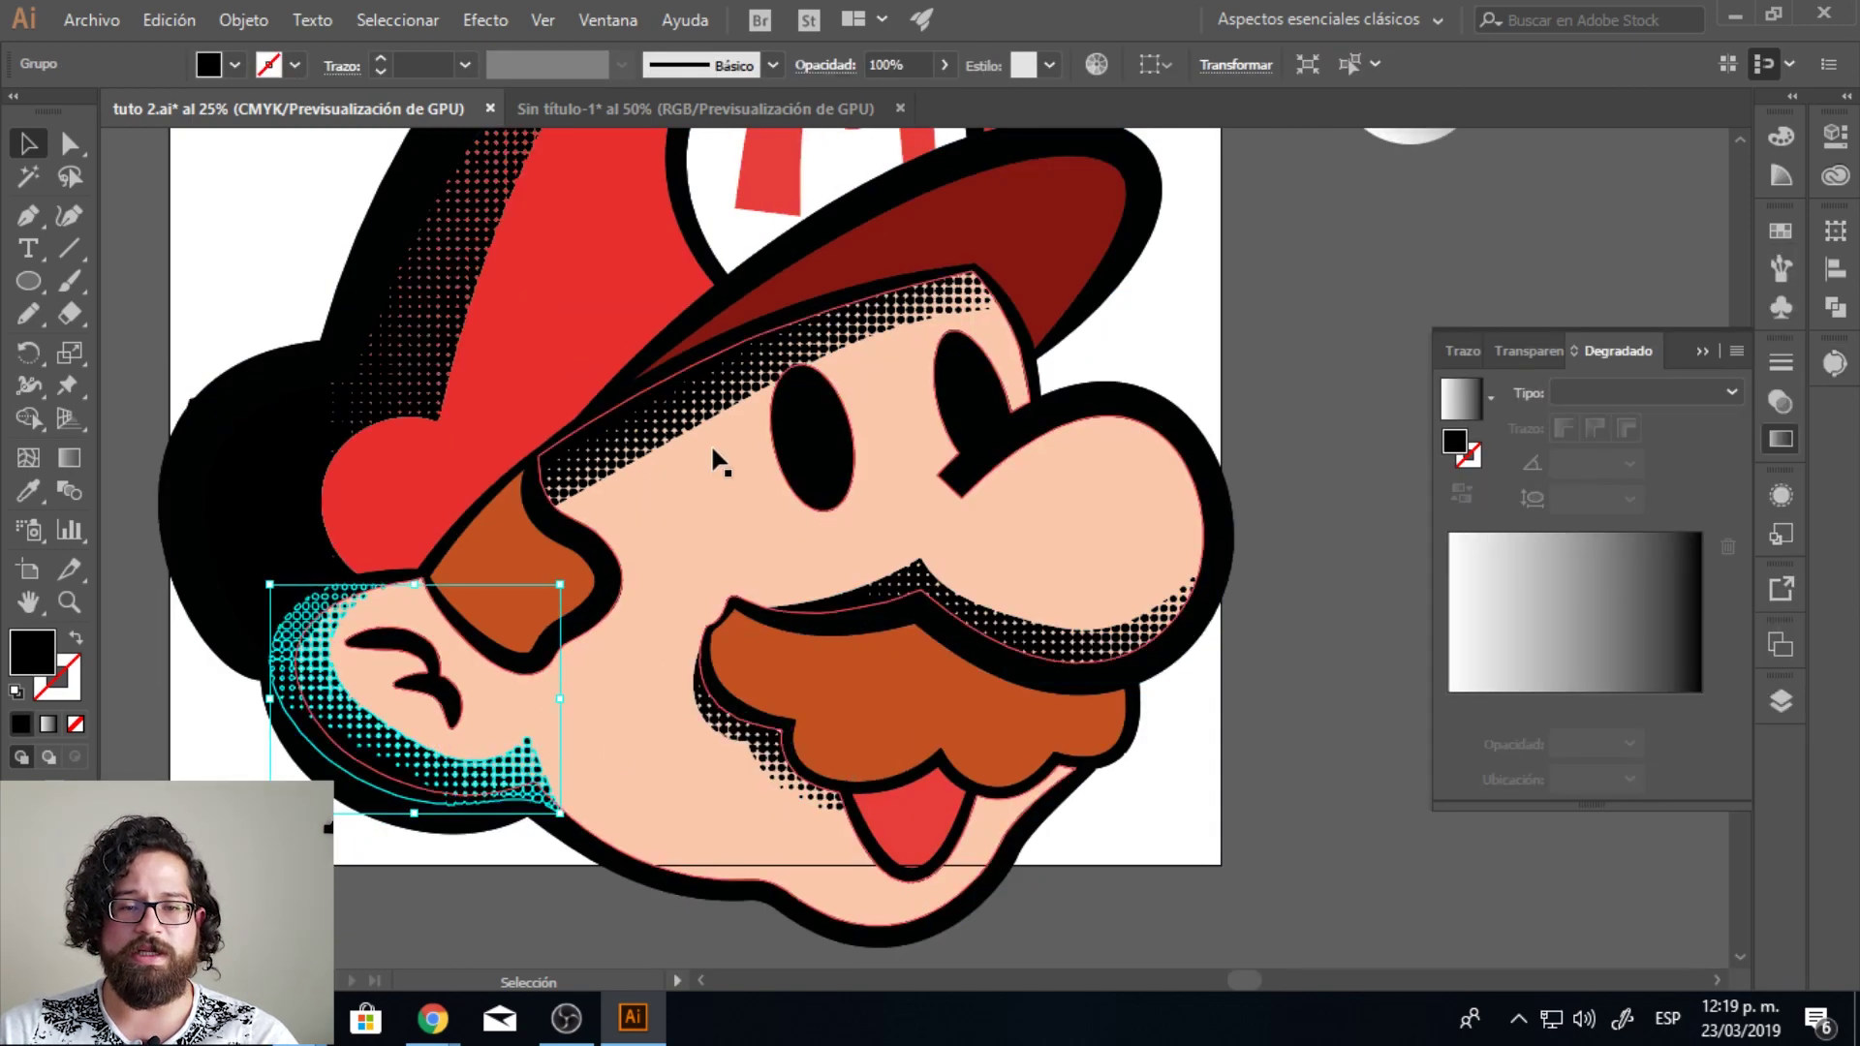
# Step: Select the halftone groups under the brim, on the cheek, on the moustache and below it
pyautogui.scroll(1, 892, 402)
pyautogui.scroll(-1, 860, 371)
pyautogui.scroll(-1, 860, 371)
pyautogui.click(722, 388)
pyautogui.keyDown('shift'); pyautogui.click(392, 796); pyautogui.keyUp('shift')
pyautogui.keyDown('shift'); pyautogui.click(1044, 642); pyautogui.keyUp('shift')
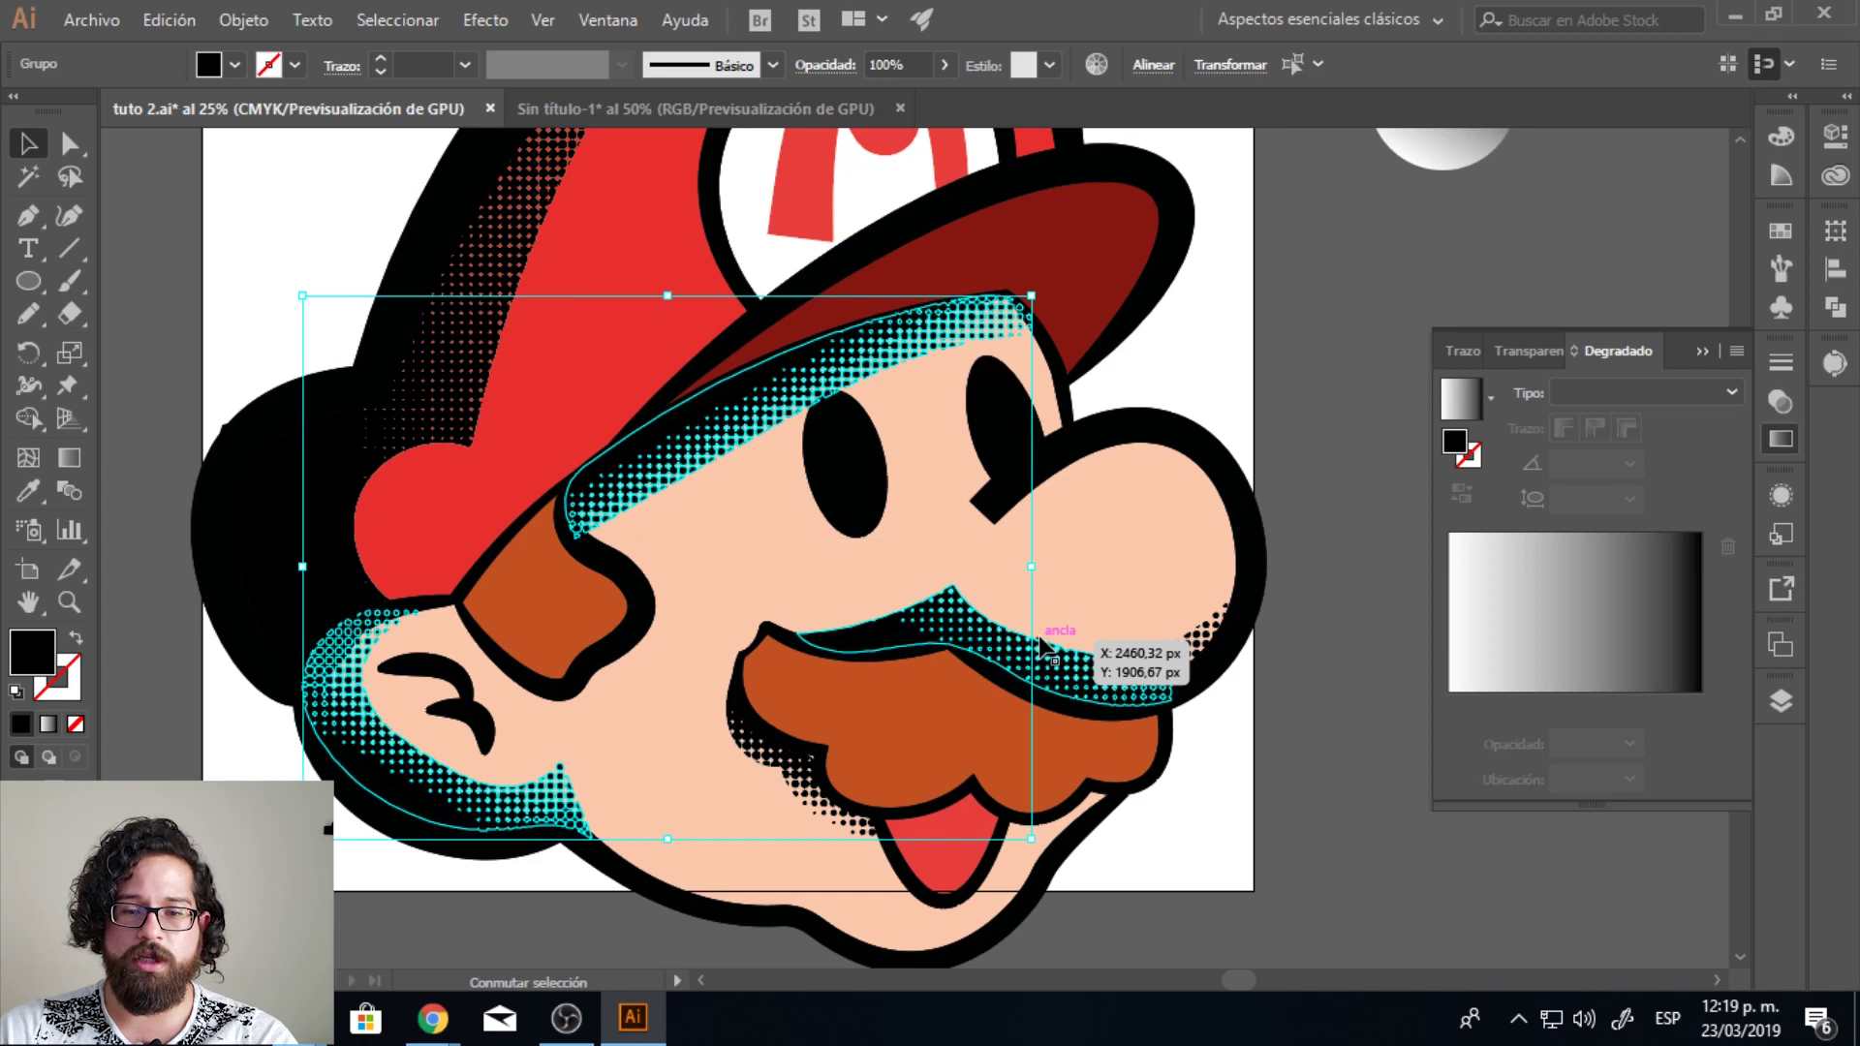
pyautogui.keyDown('shift'); pyautogui.click(803, 753); pyautogui.keyUp('shift')
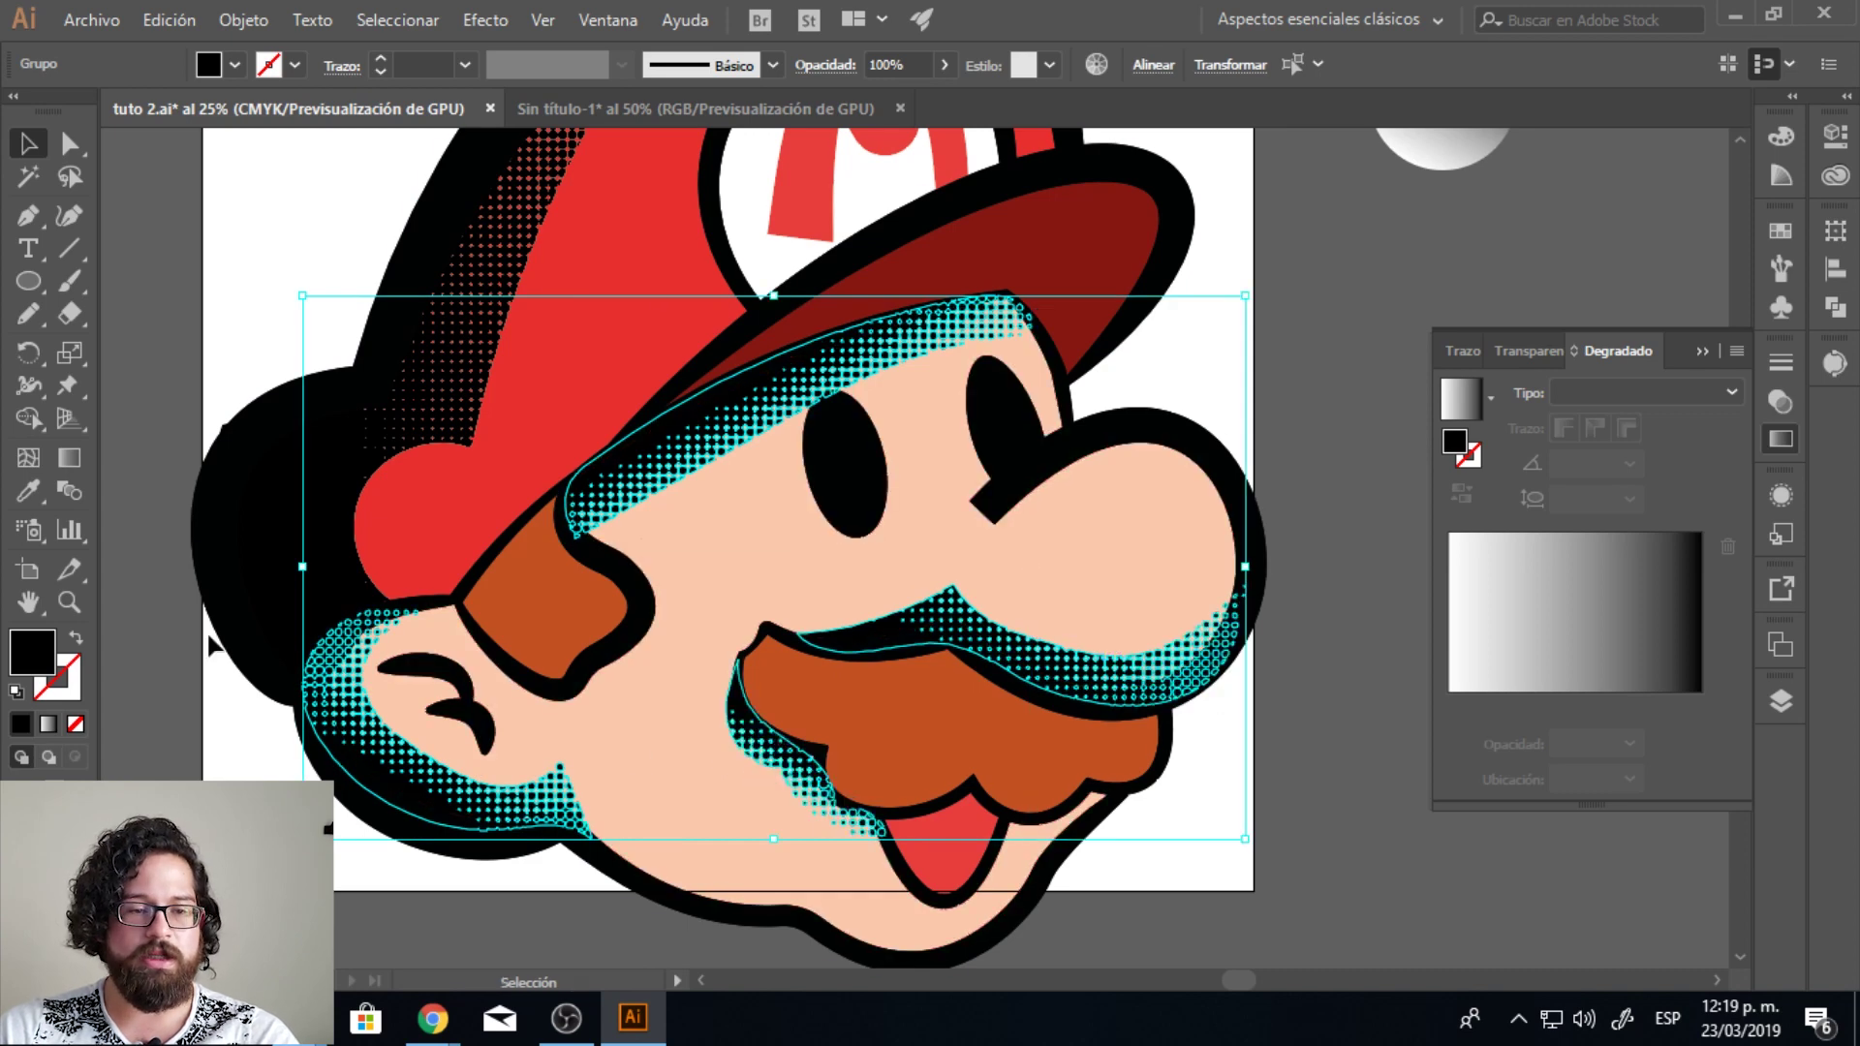
# Step: Fill the selected face halftone dots with salmon pink #ff896e
pyautogui.doubleClick(49, 653)
pyautogui.click(843, 374)
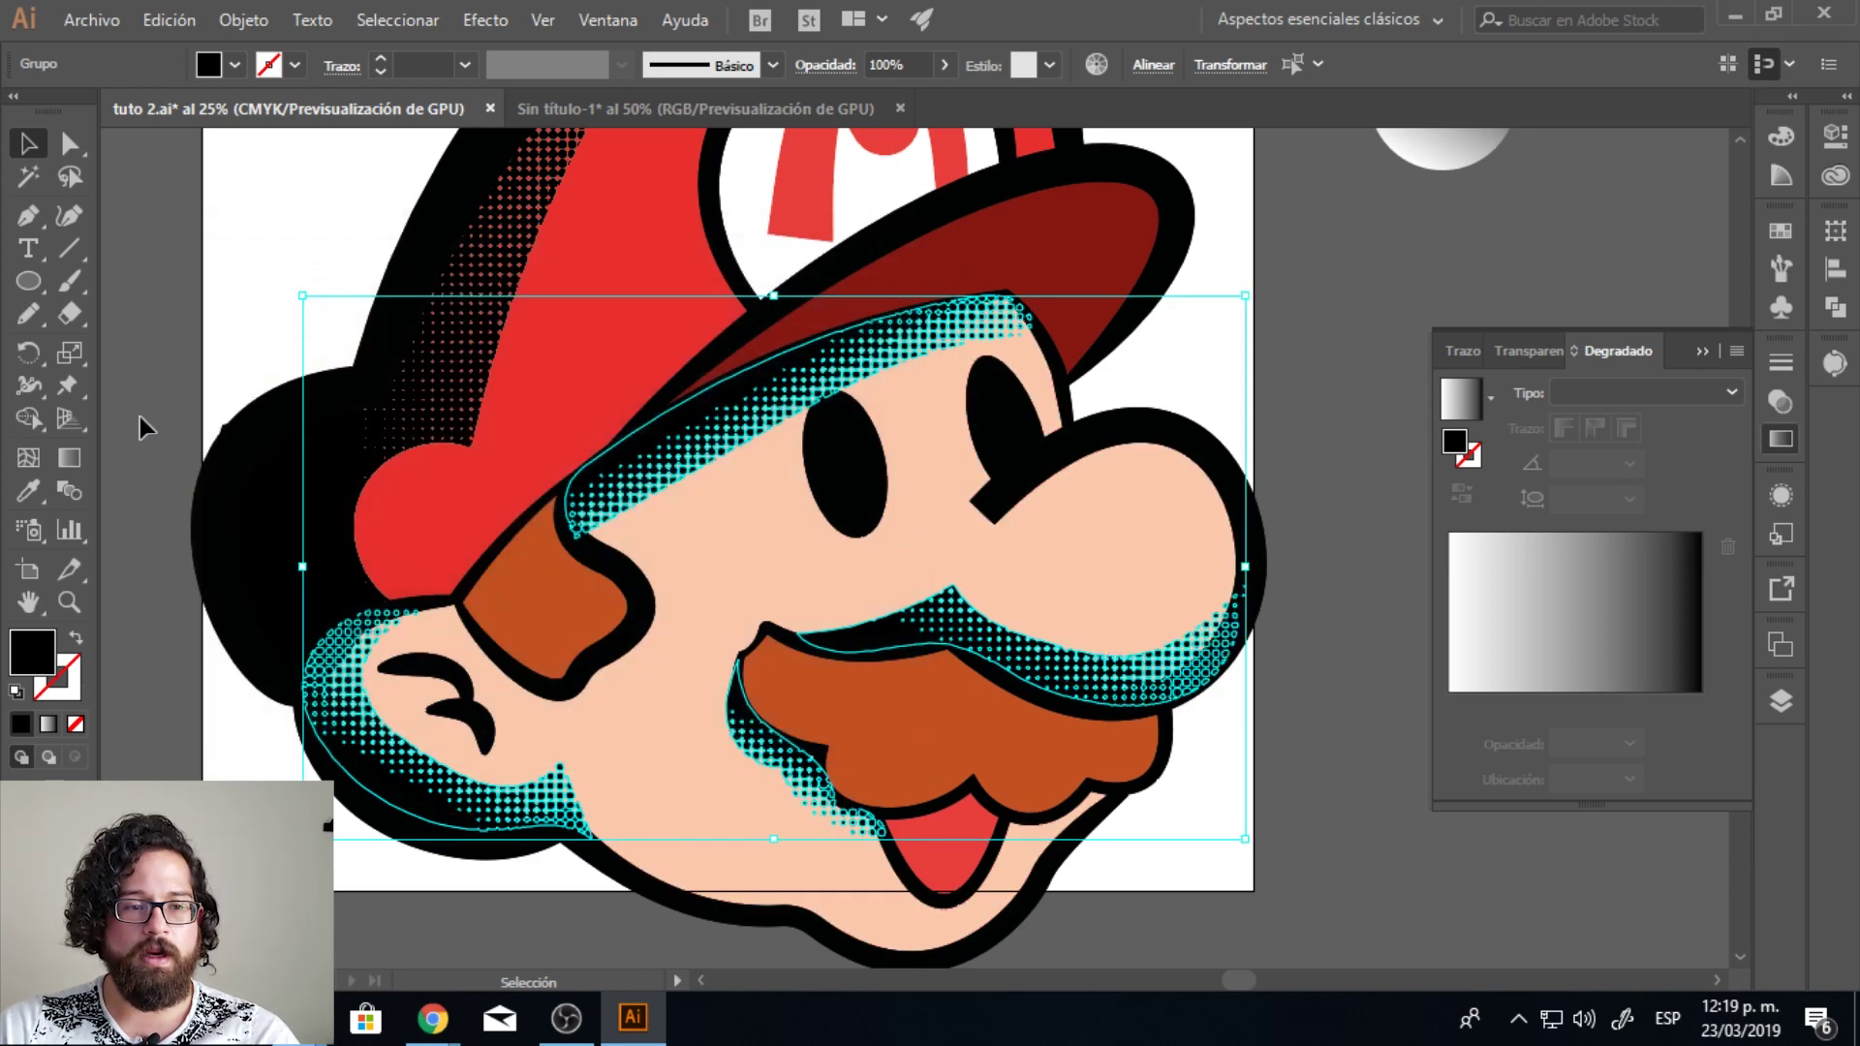
pyautogui.press('i')
pyautogui.click(362, 625)
pyautogui.doubleClick(32, 651)
pyautogui.write('ff896e')
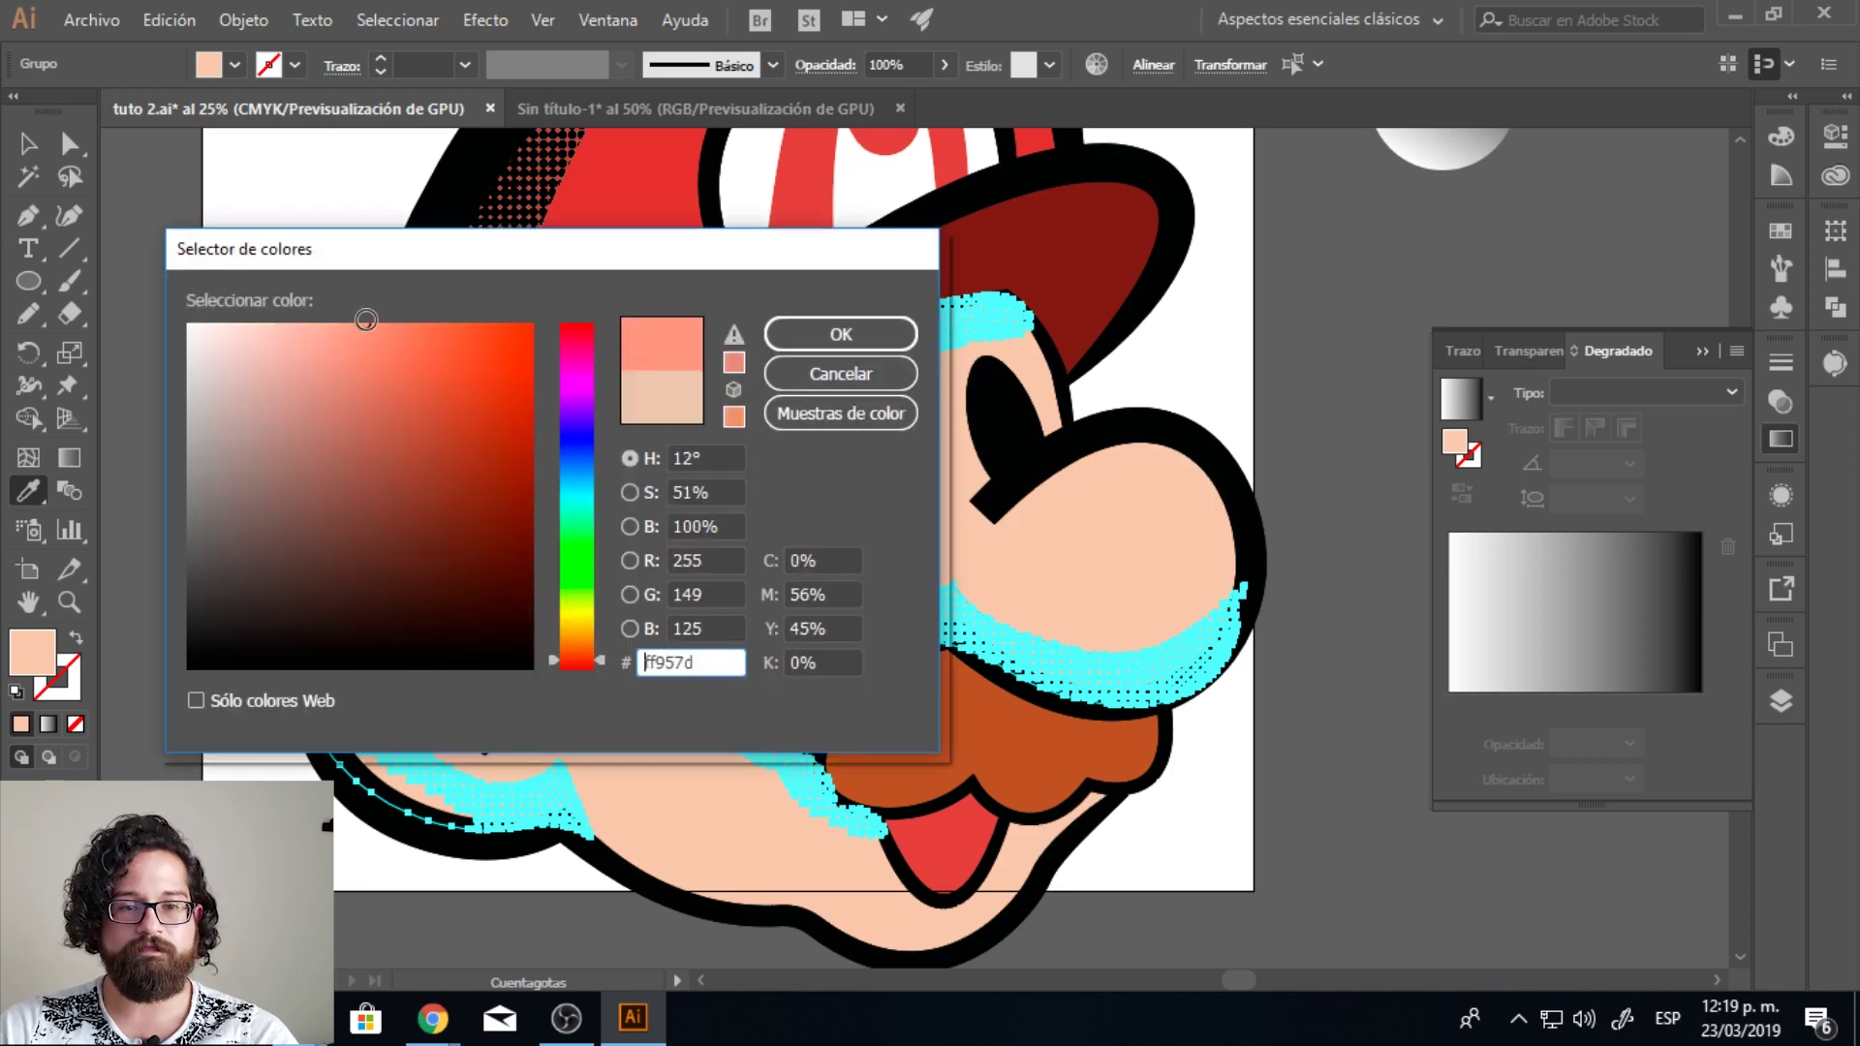
pyautogui.click(841, 334)
pyautogui.press('v')
# Step: Recolour the cap's halftone dots a dark red, darker than the sampled cap red
pyautogui.click(513, 179)
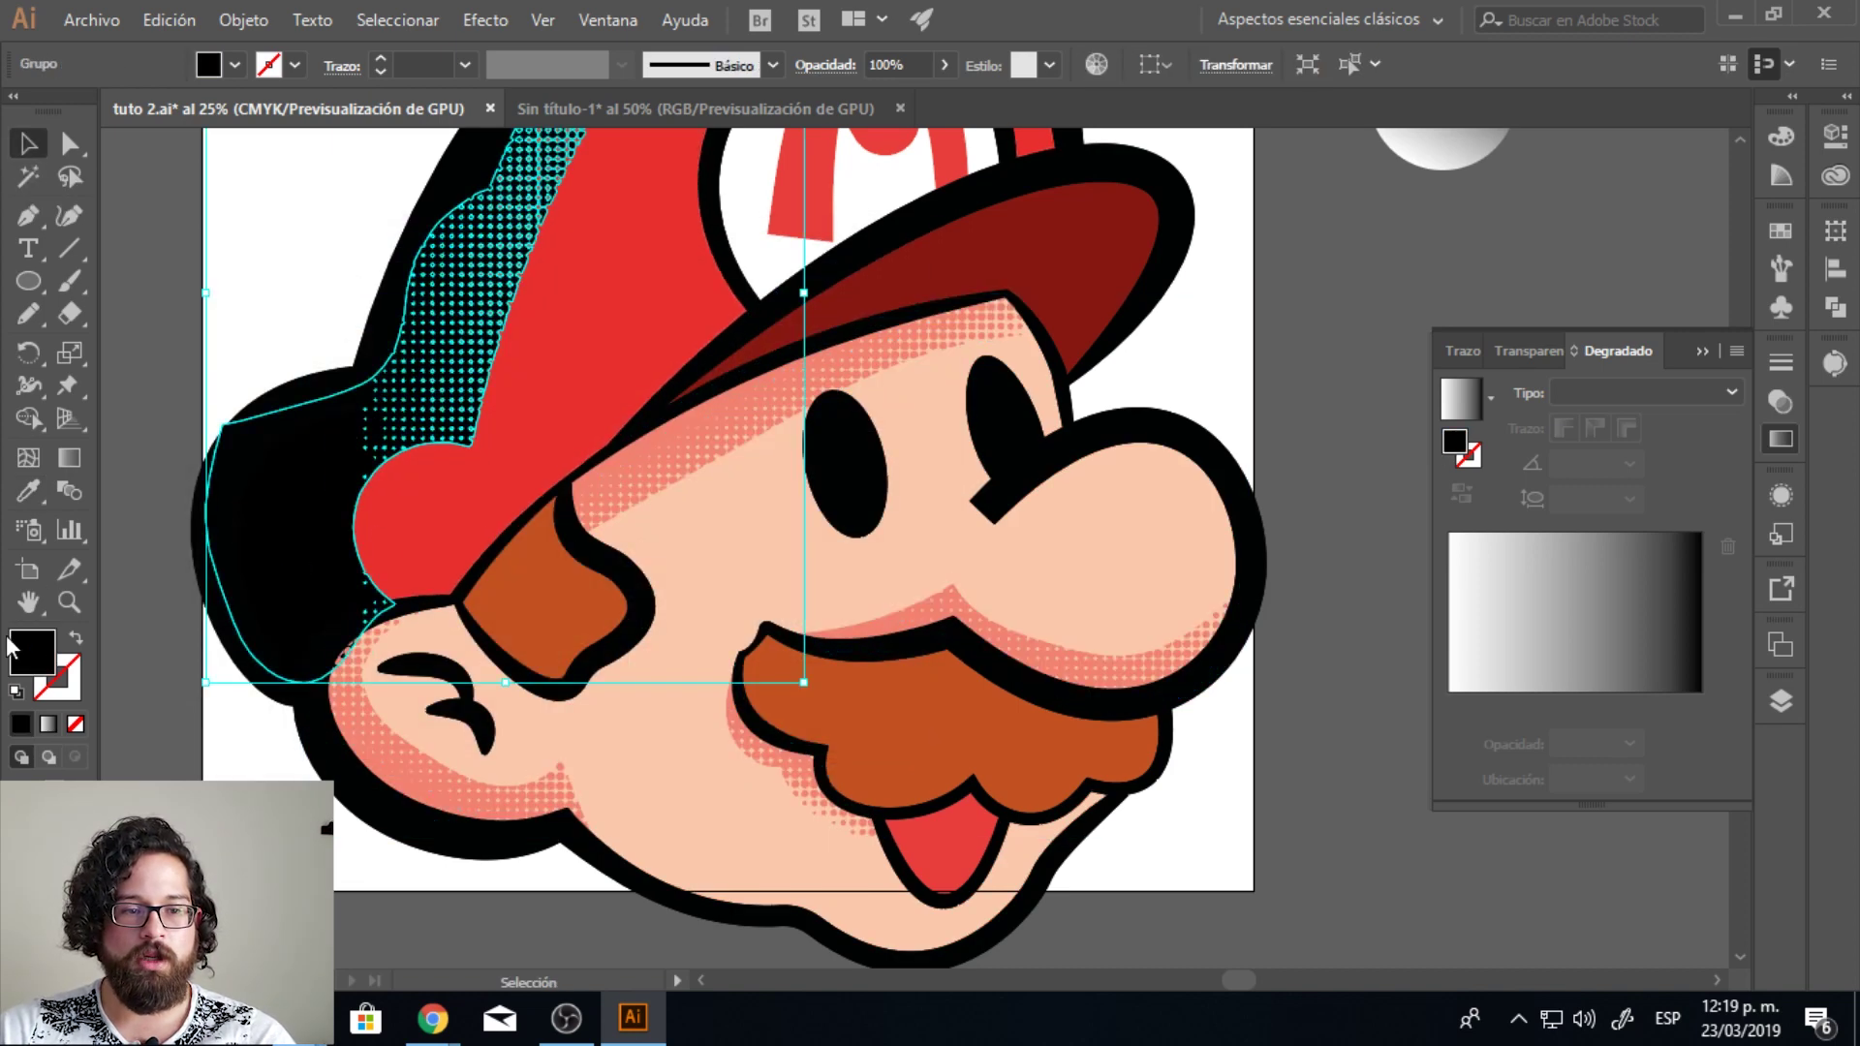
pyautogui.doubleClick(32, 651)
pyautogui.click(841, 374)
pyautogui.press('i')
pyautogui.click(639, 179)
pyautogui.doubleClick(32, 651)
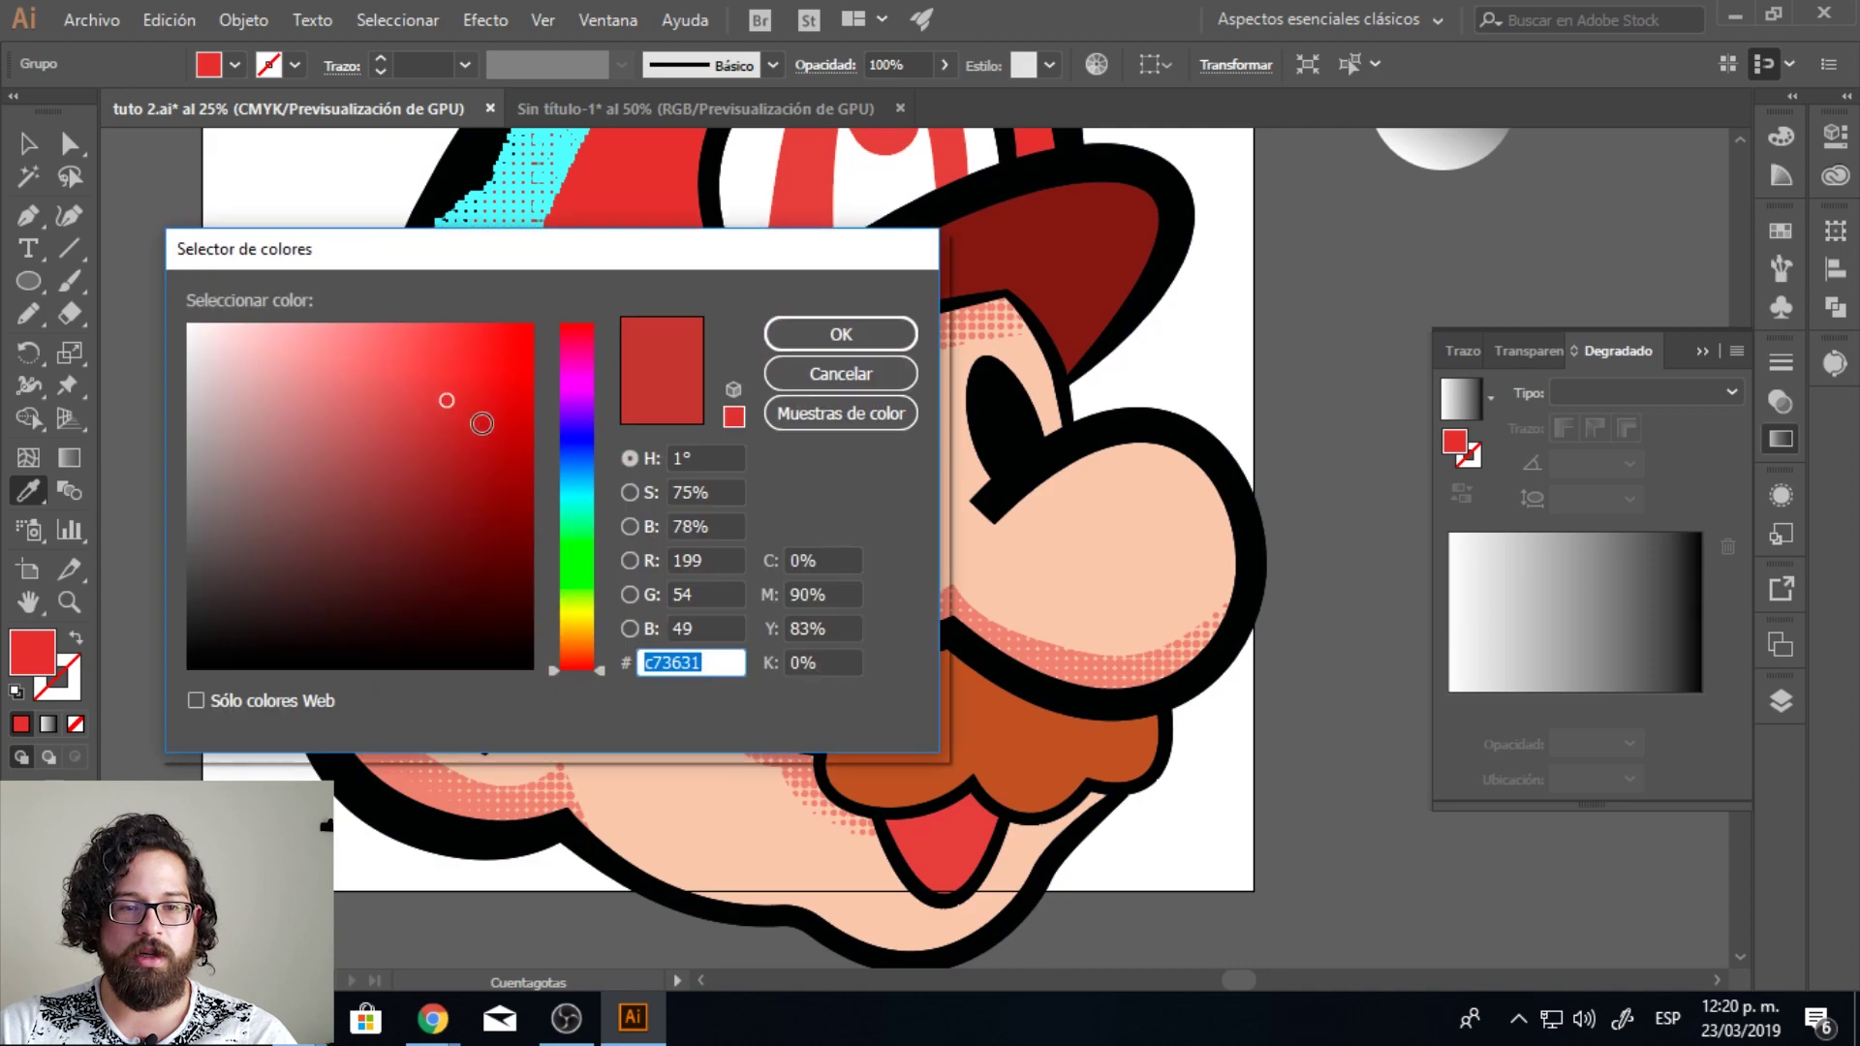
pyautogui.moveTo(578, 644); pyautogui.dragTo(589, 276)
pyautogui.click(505, 480)
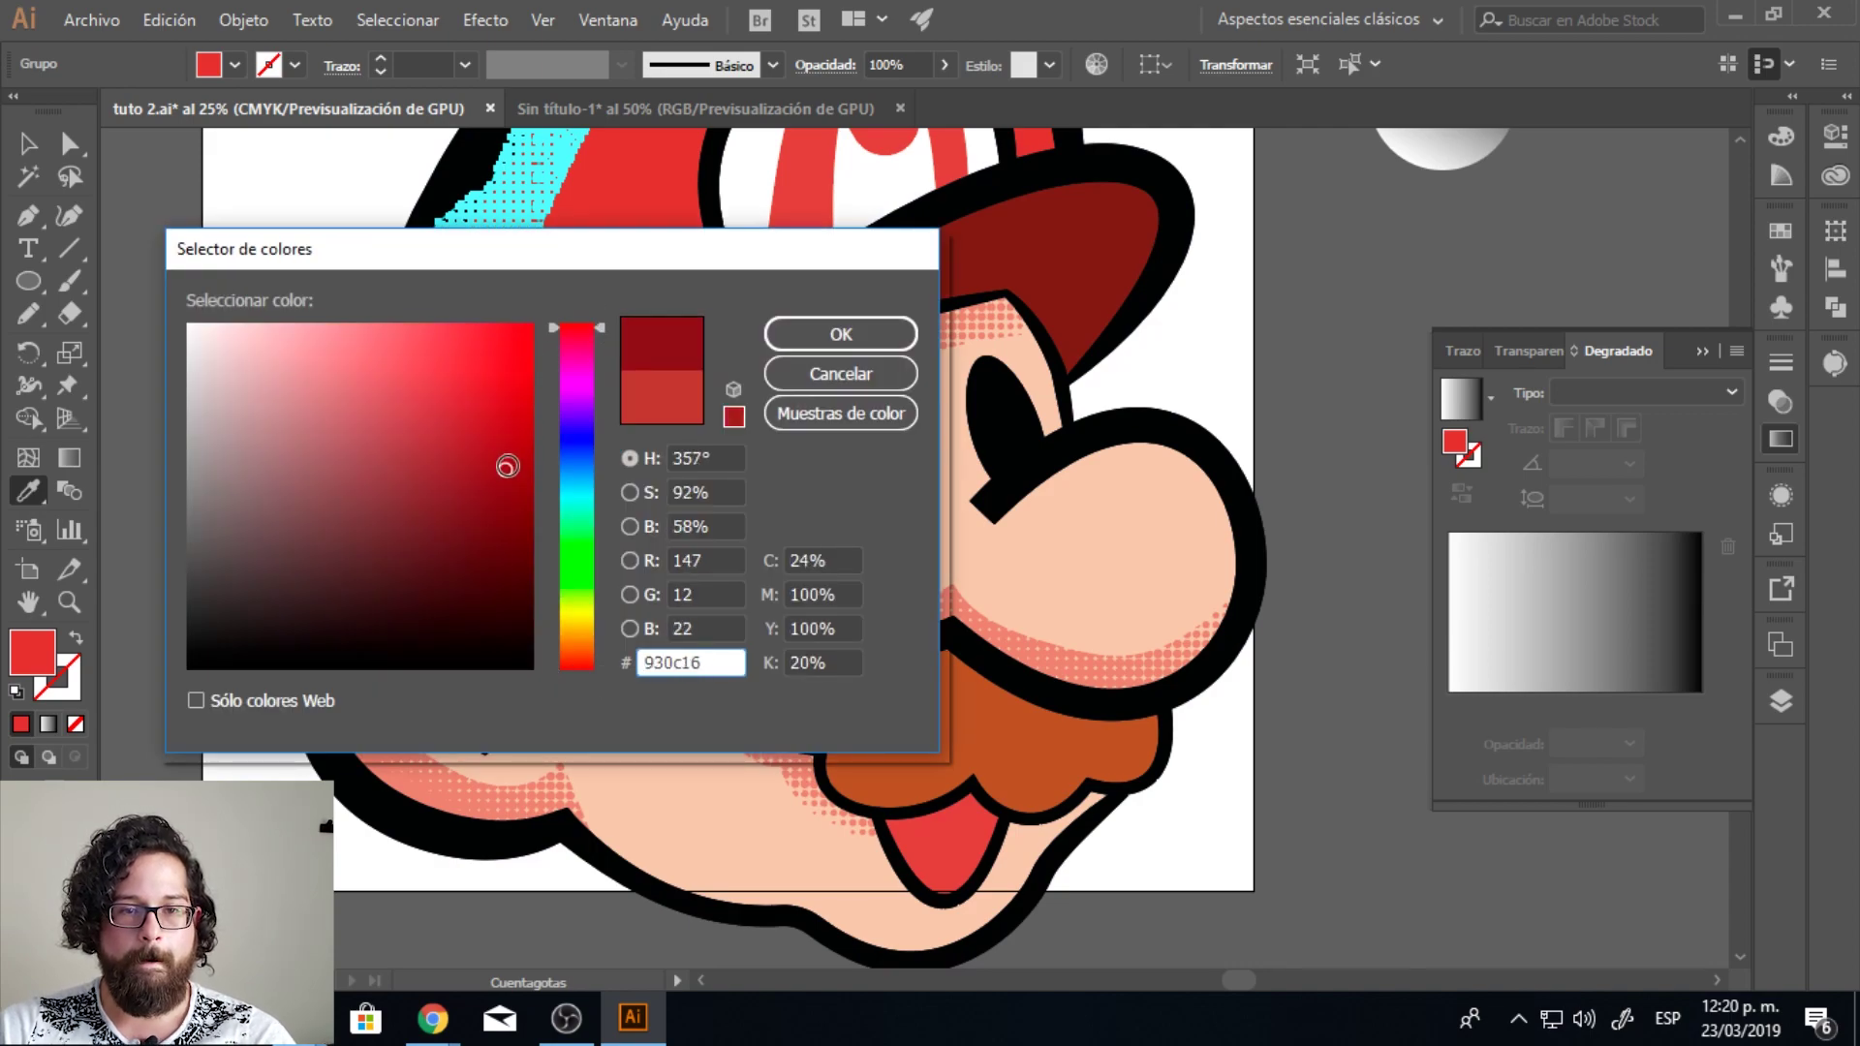
pyautogui.click(841, 334)
# Step: Deselect everything and pan across the face to inspect the recoloured dots
pyautogui.press('v')
pyautogui.hotkey('ctrl', 'shift', 'a')
pyautogui.hotkey('ctrl', '+')
pyautogui.moveTo(681, 630); pyautogui.dragTo(692, 361)
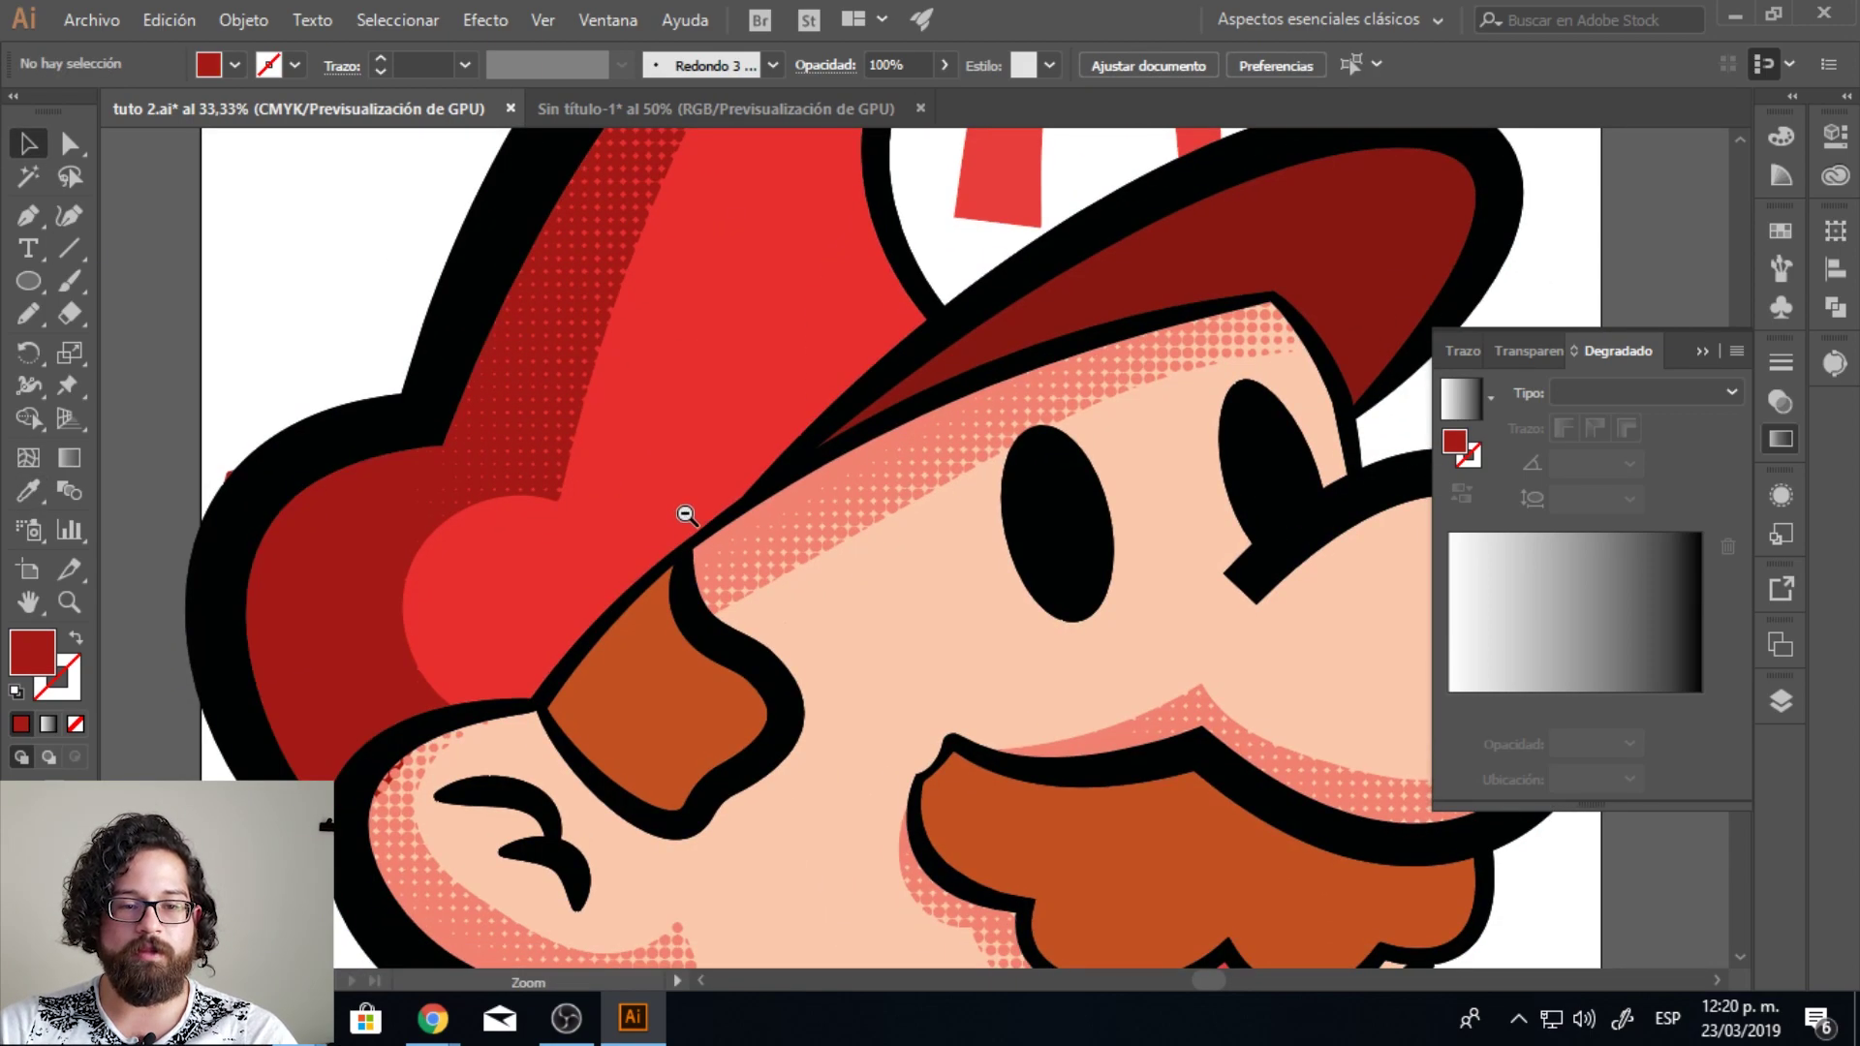
pyautogui.hotkey('ctrl', '-')
pyautogui.moveTo(1046, 664); pyautogui.dragTo(920, 669)
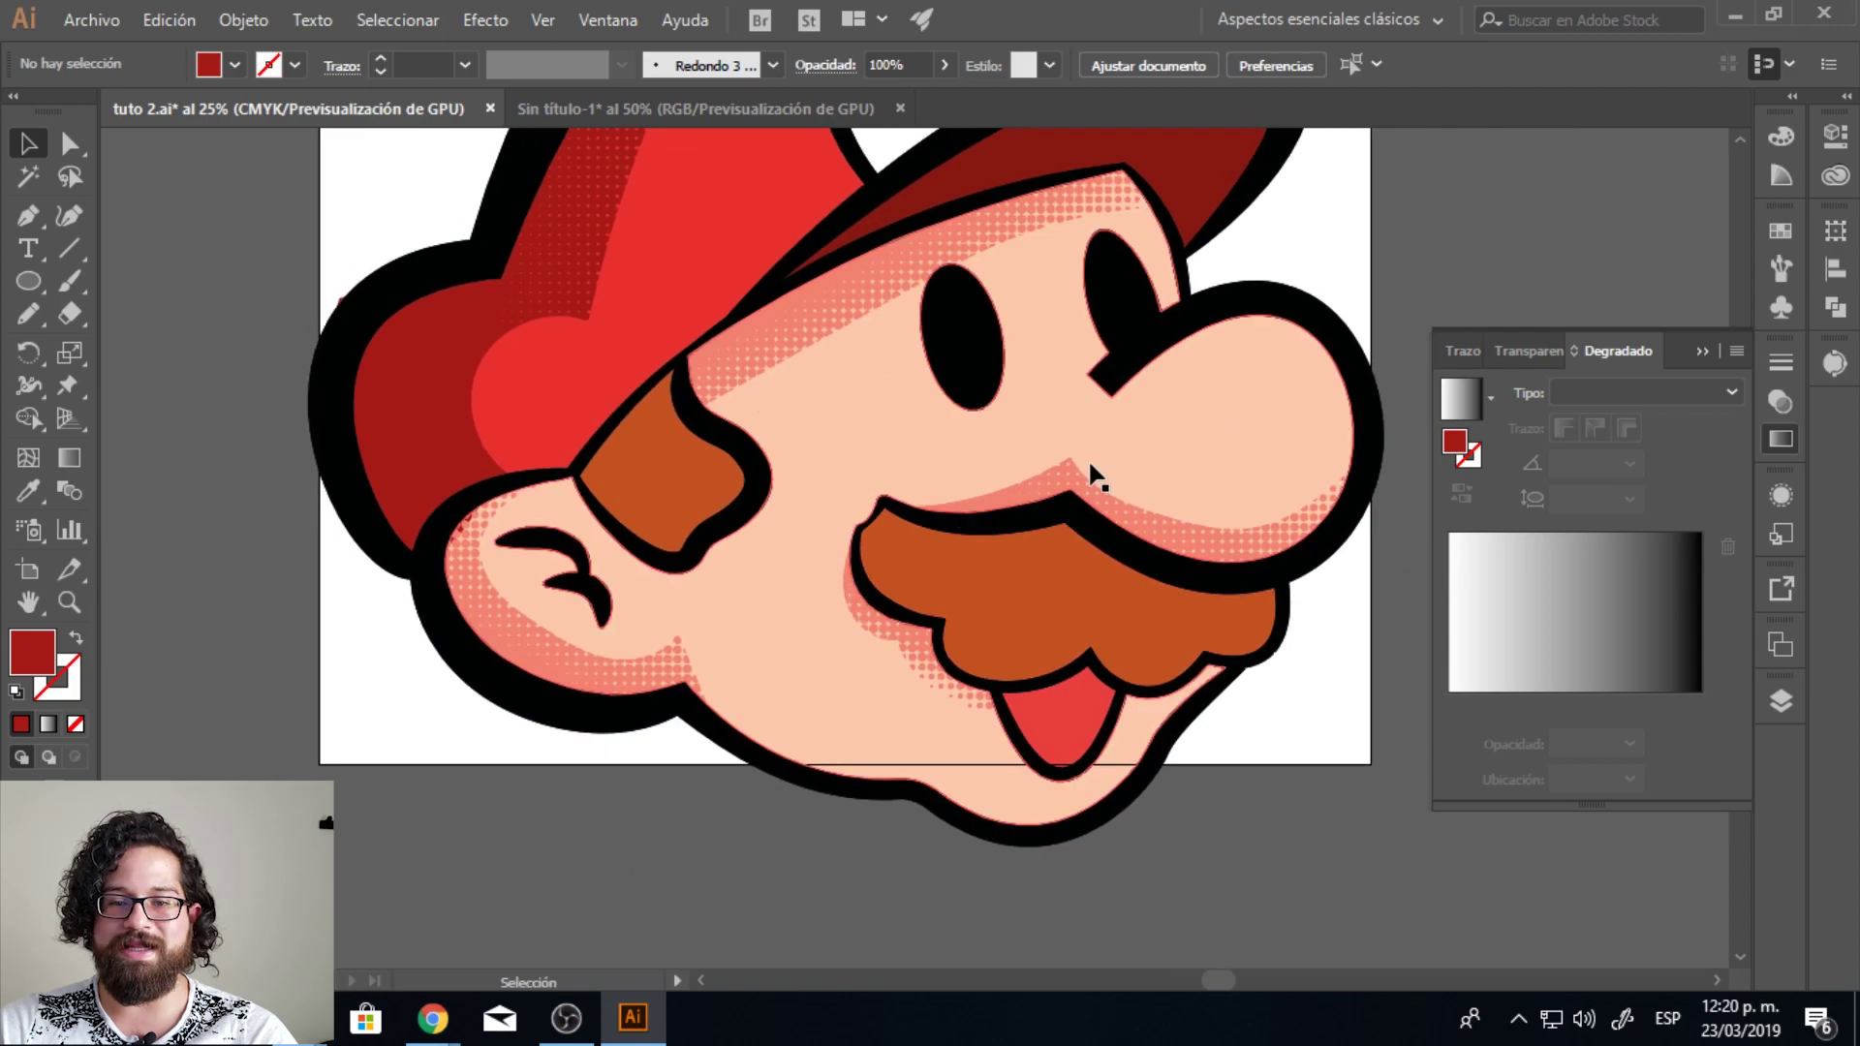
pyautogui.scroll(5, 689, 498)
pyautogui.hotkey('ctrl', '+')
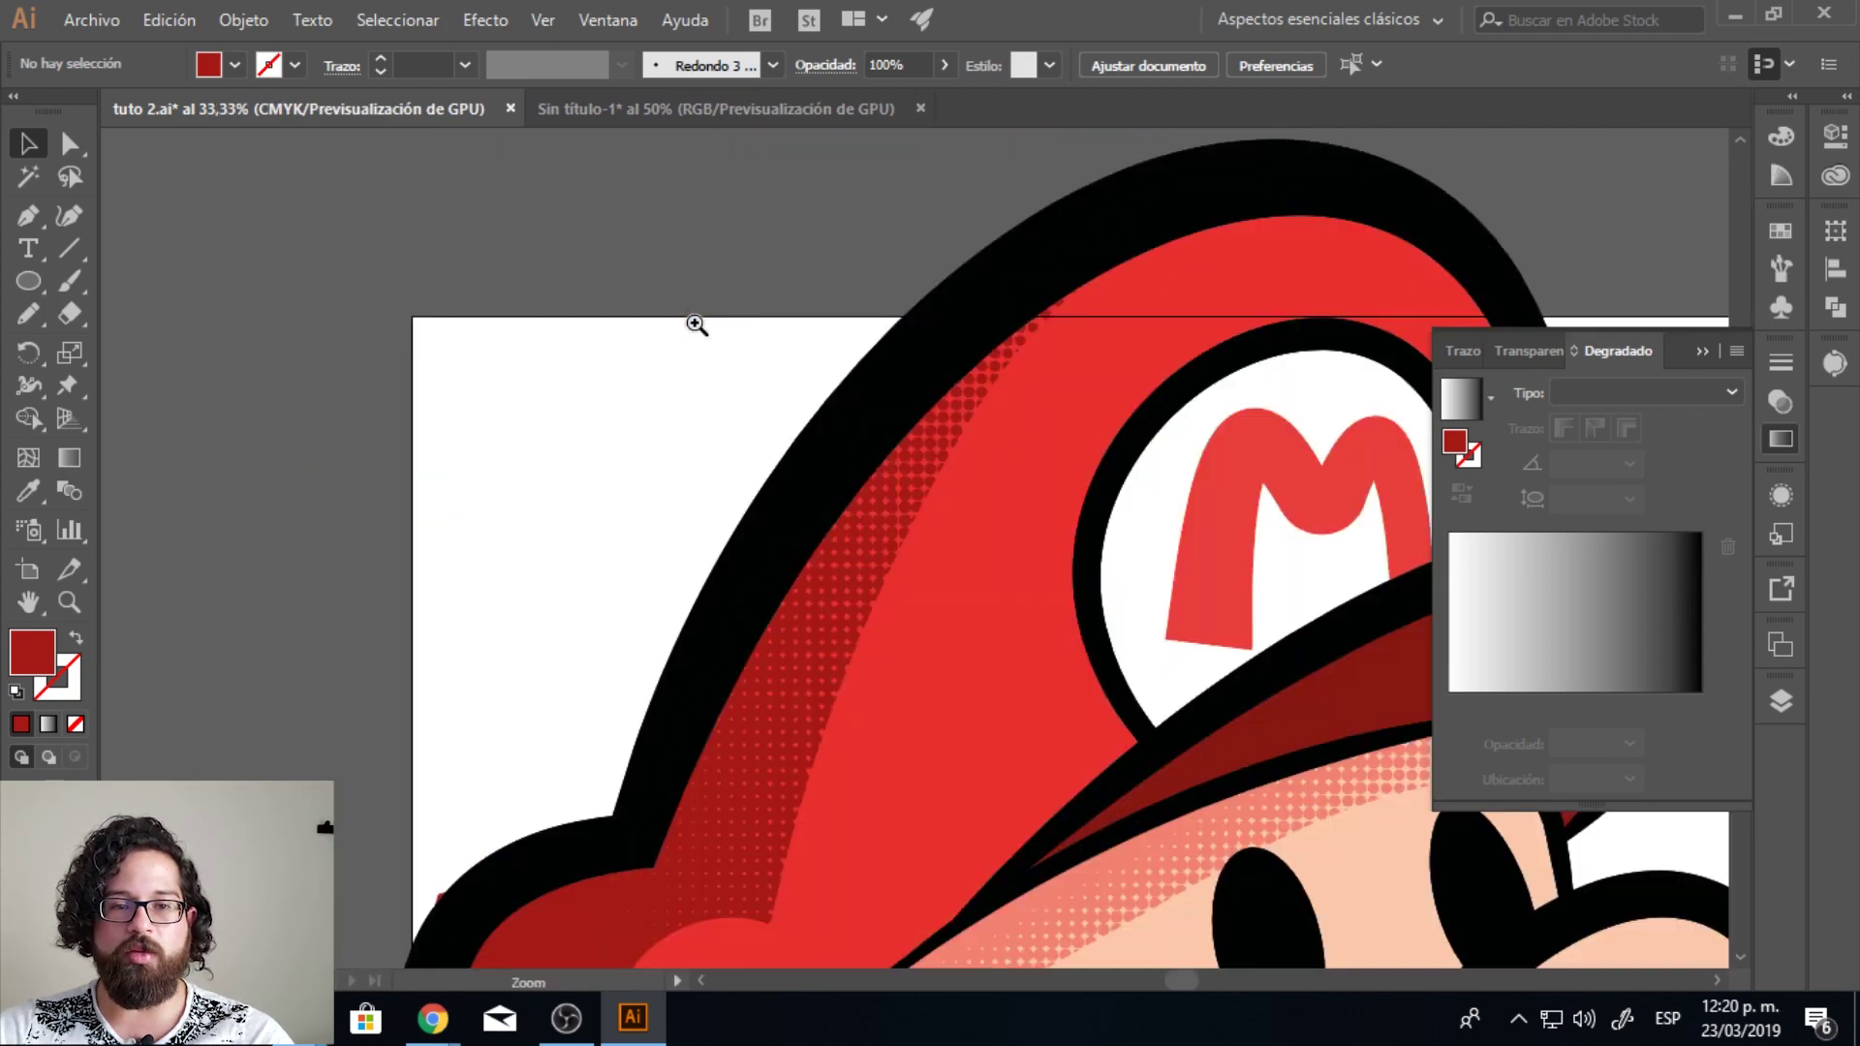
pyautogui.hotkey('ctrl', '+')
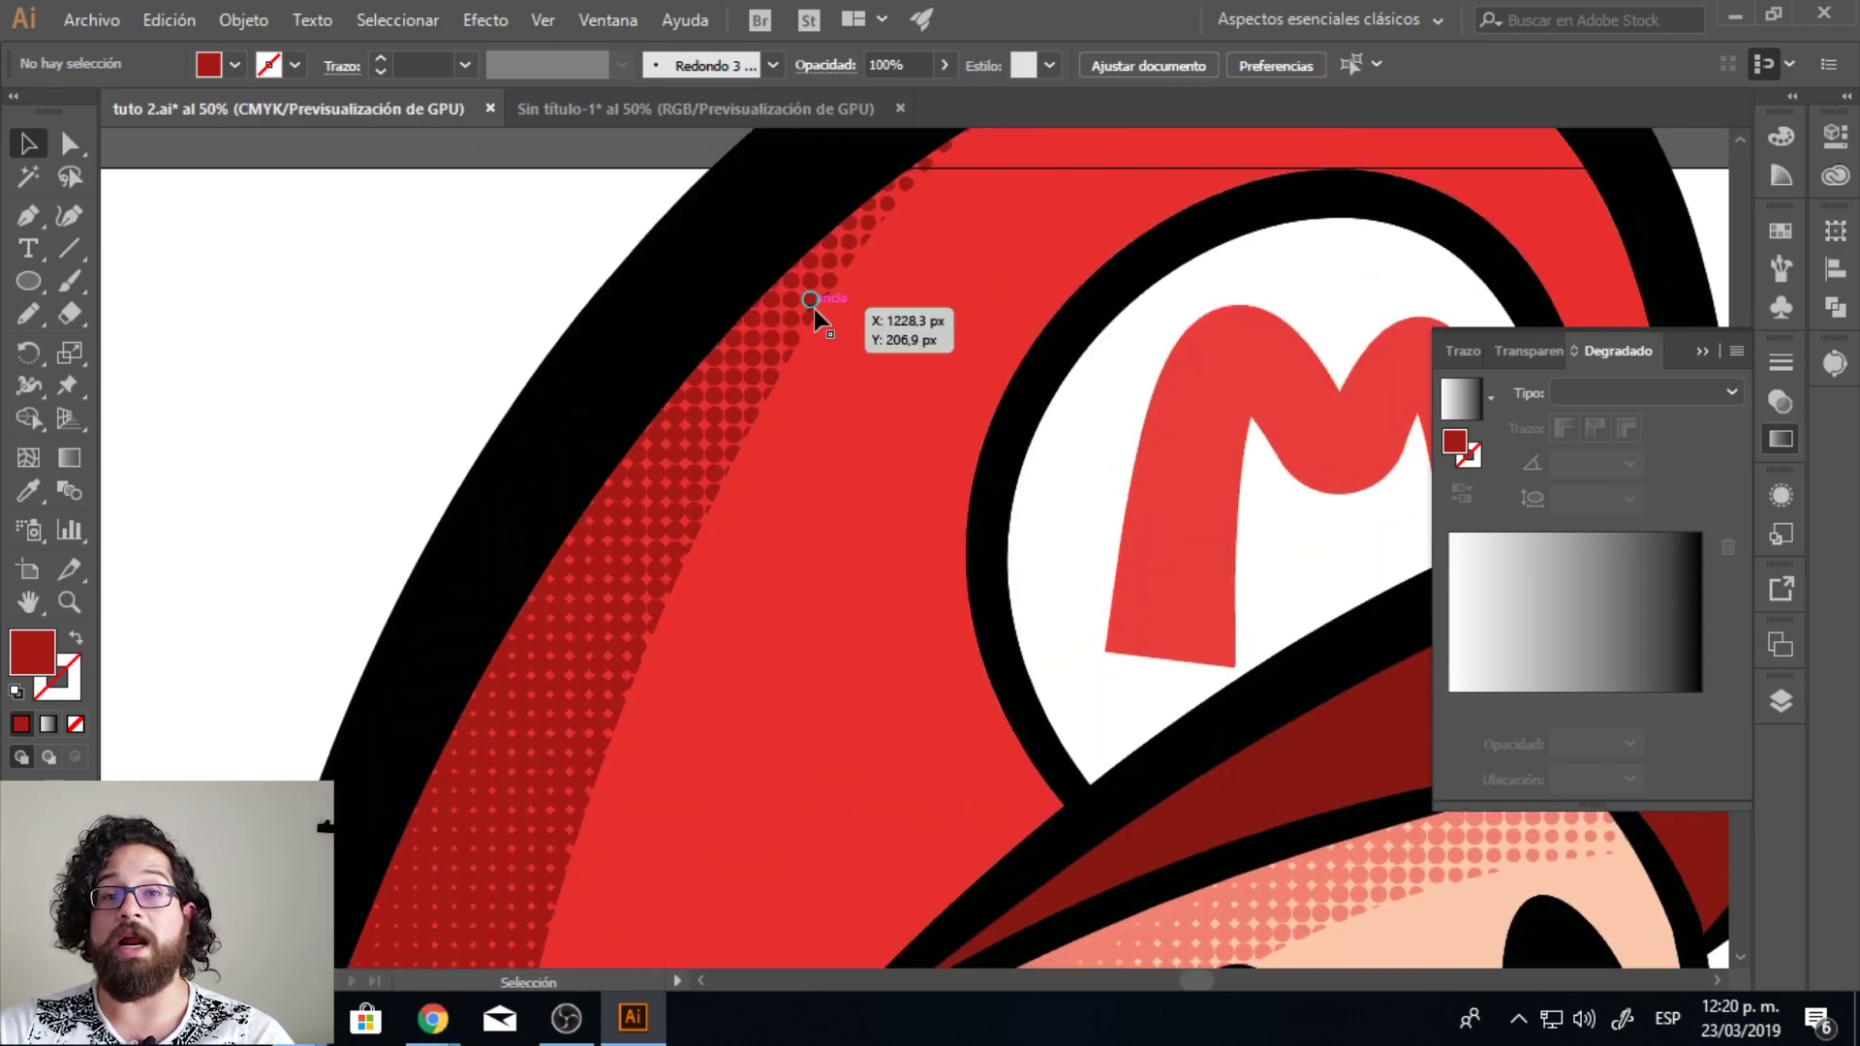